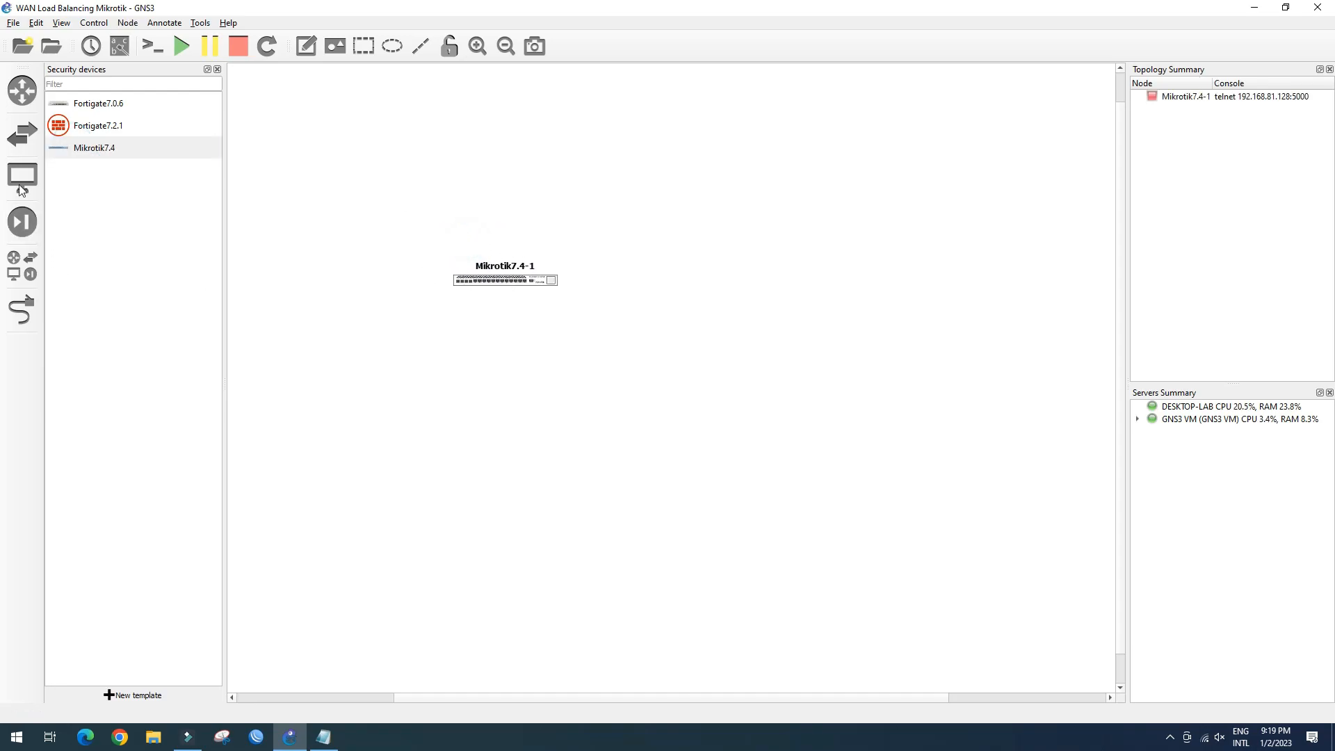
Place an IOU-L2 switch (IOU1) below the Mikrotik router
left_click(22, 133)
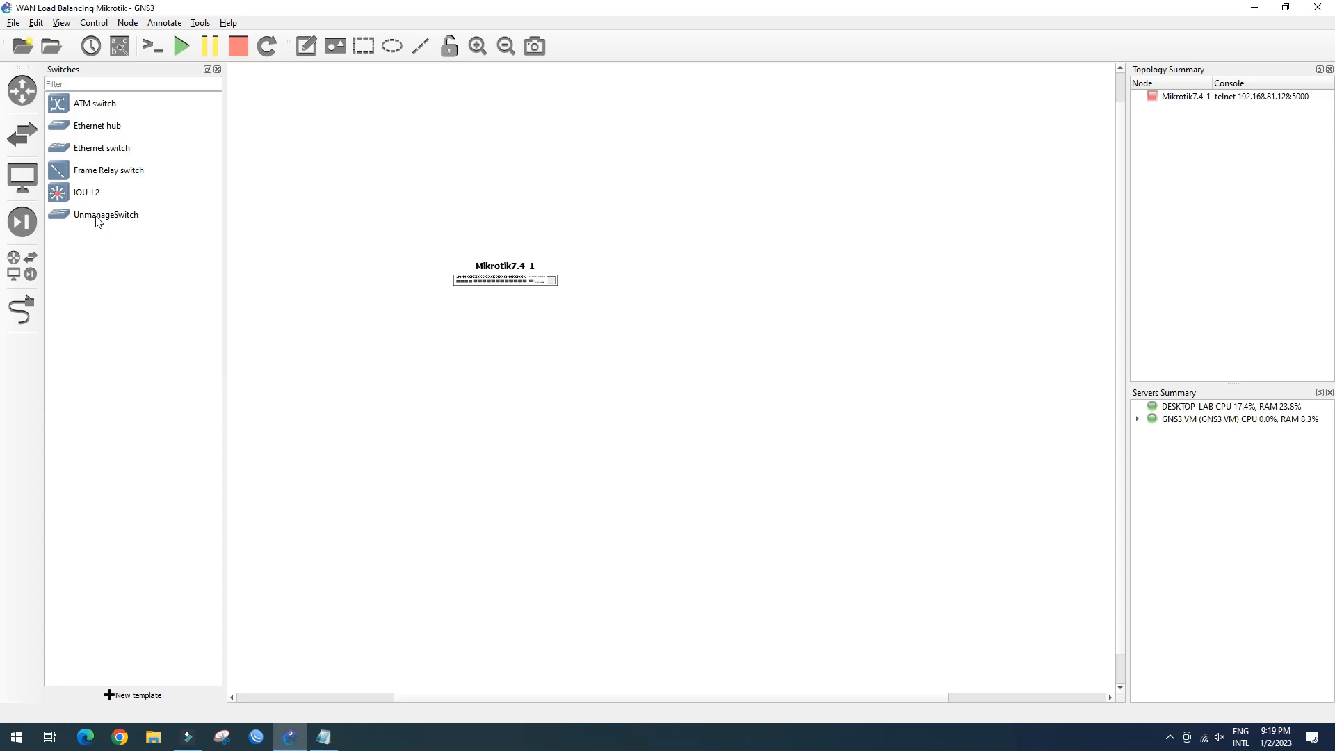
left_click_drag(59, 196, 506, 377)
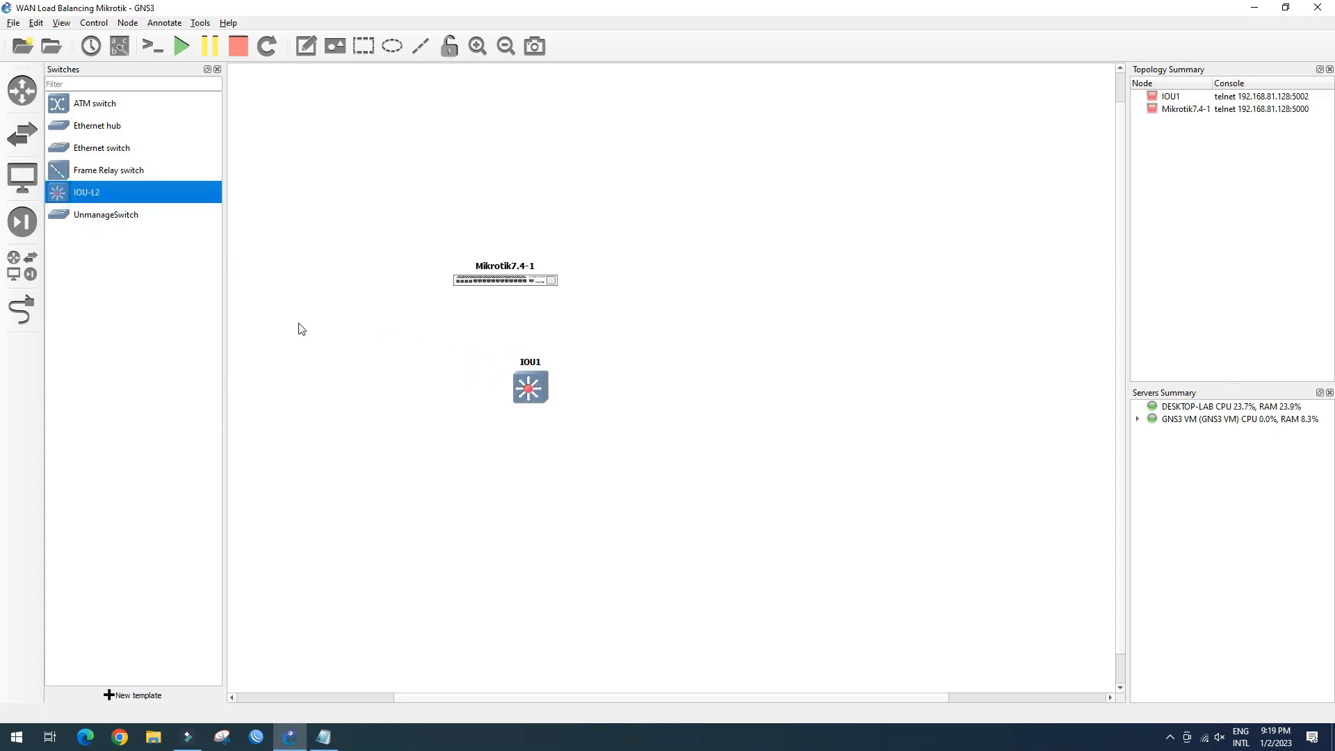
left_click(70, 216)
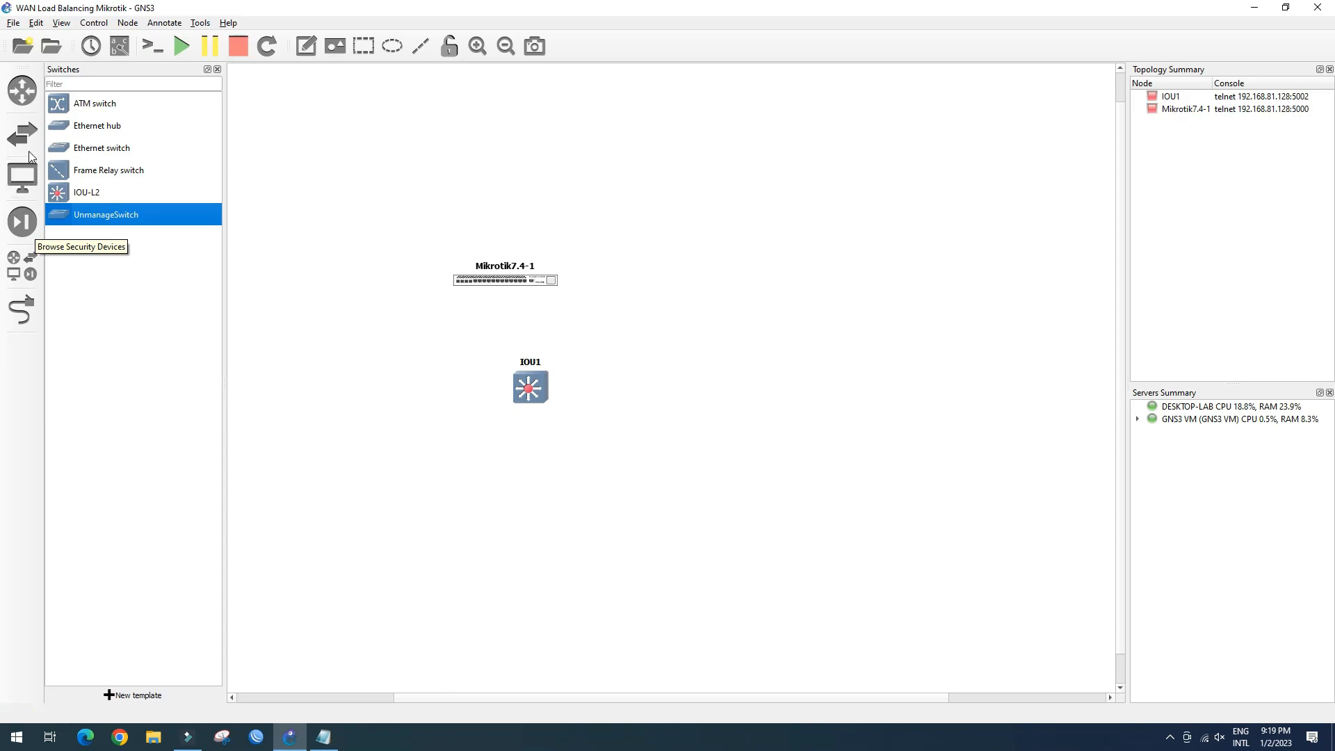
Add PC1, PC2, a Windows 7 client and two internet clouds around the router and switch
left_click(28, 182)
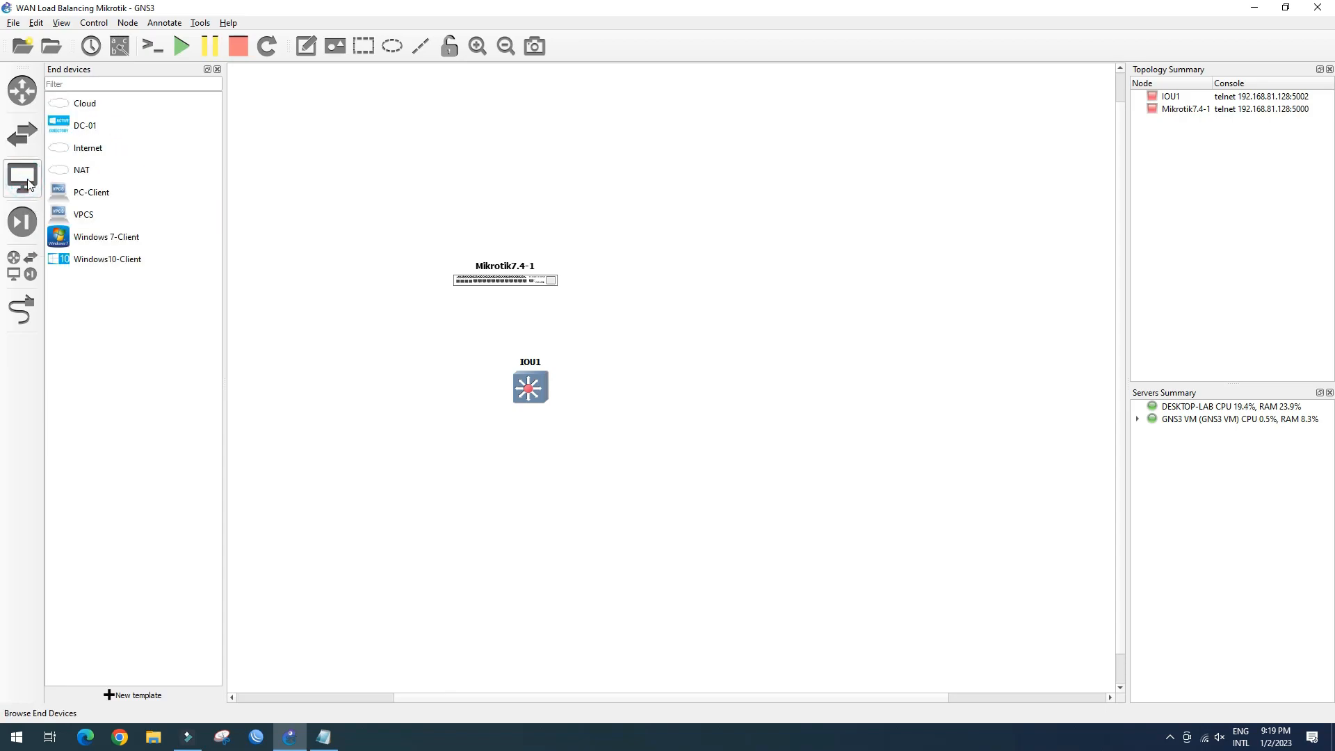
left_click_drag(66, 215, 132, 271)
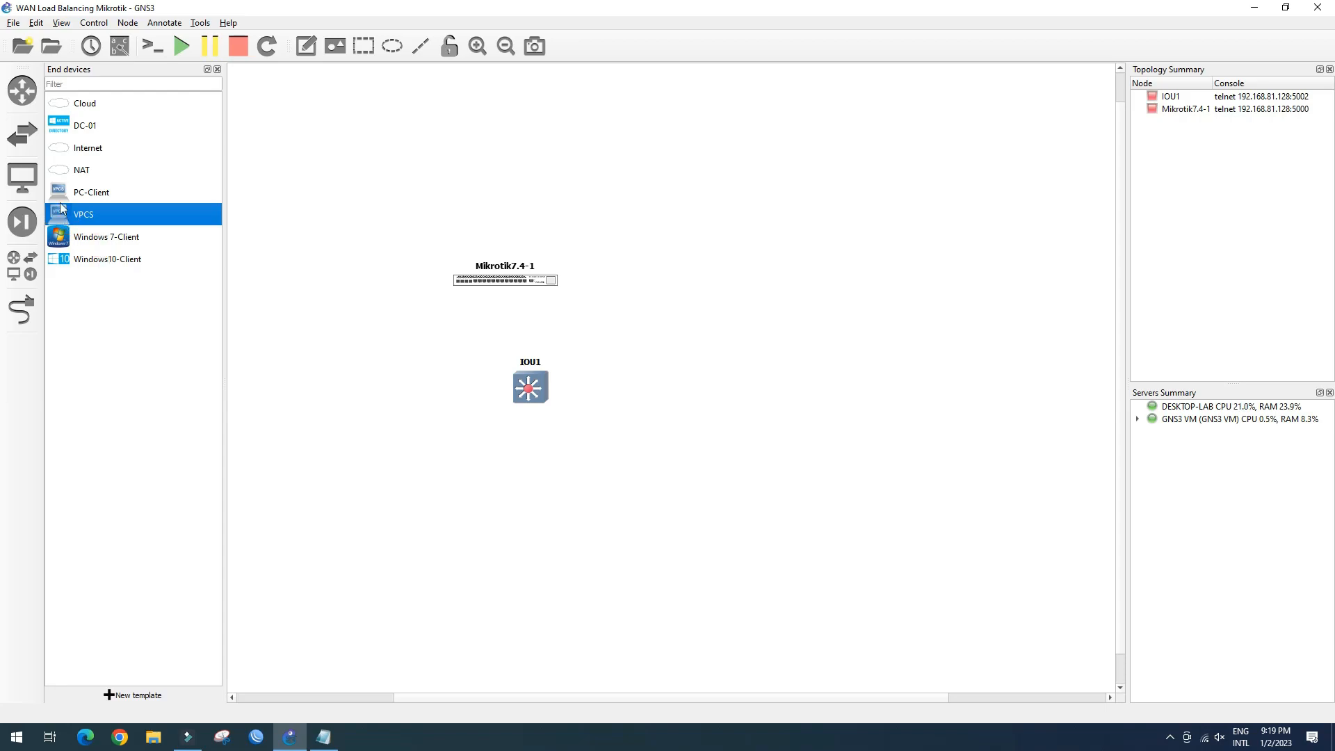
left_click_drag(60, 195, 456, 521)
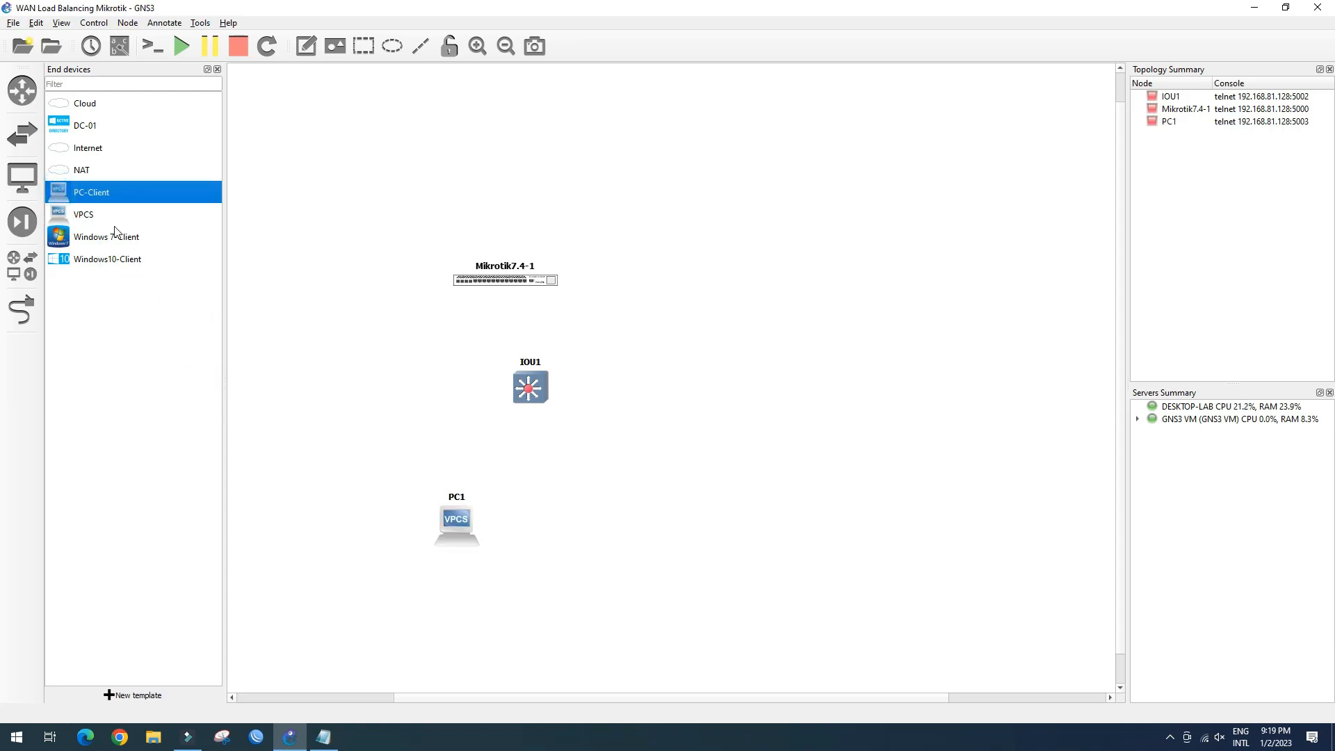
left_click_drag(71, 197, 606, 549)
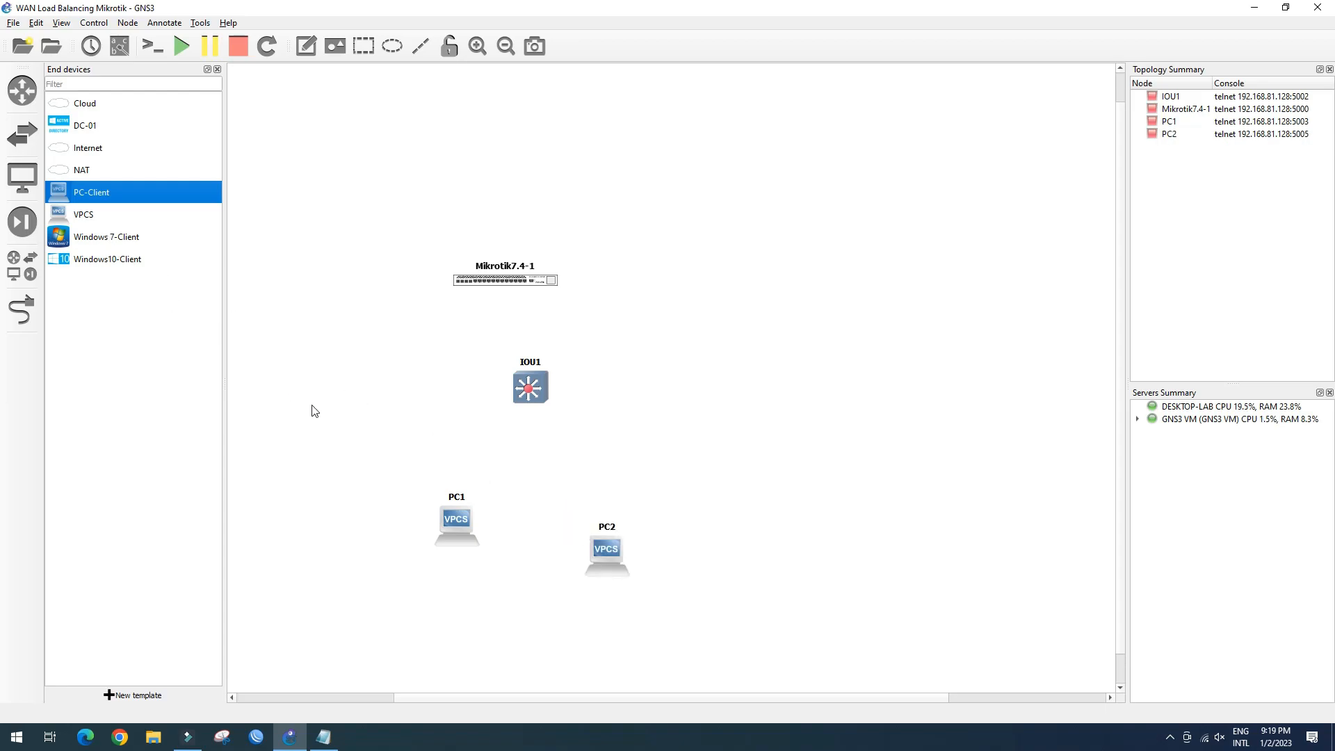
left_click(73, 243)
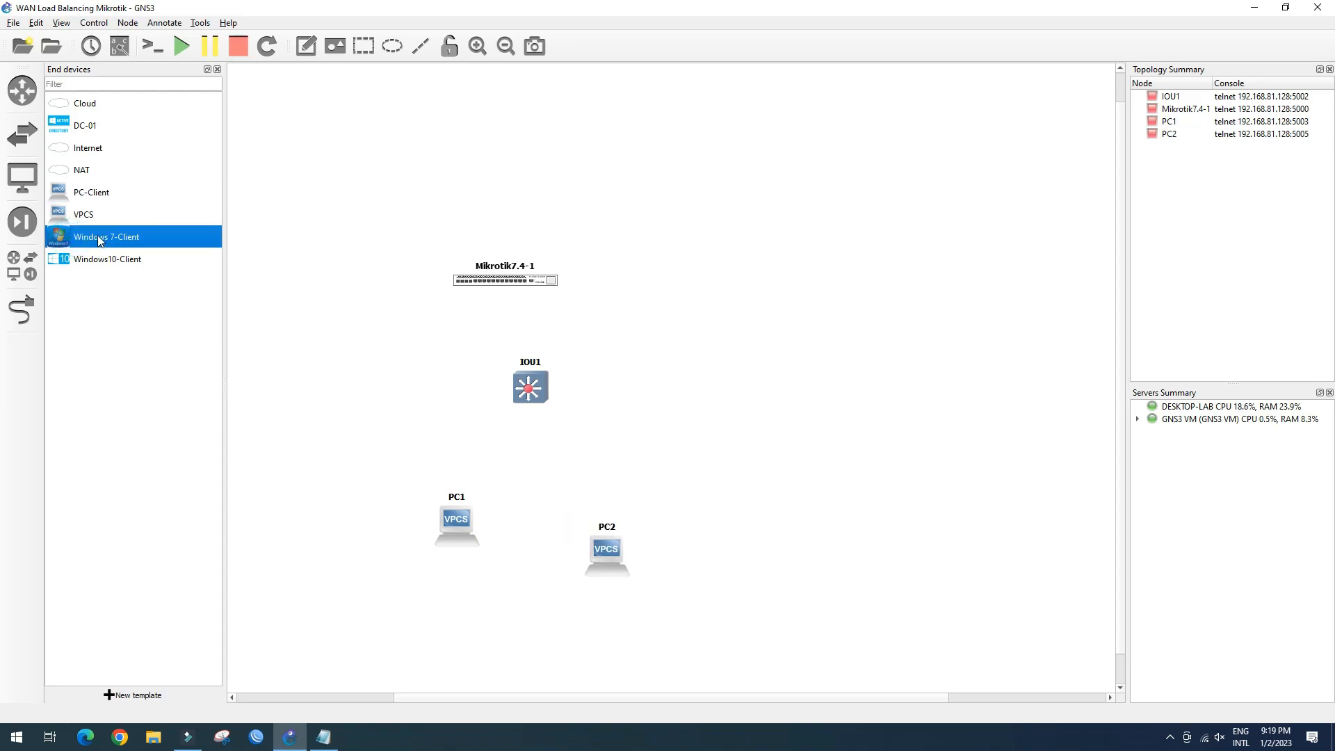
left_click_drag(66, 239, 341, 536)
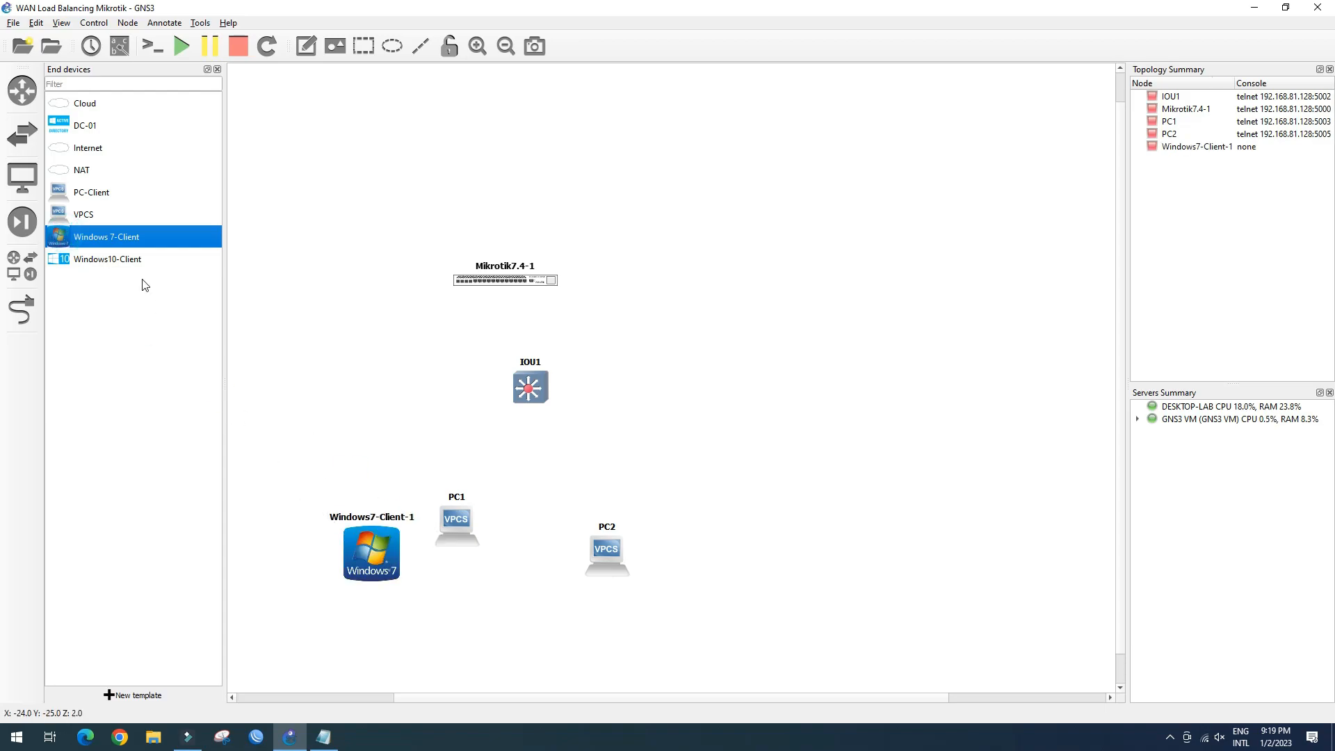
left_click_drag(73, 152, 427, 148)
left_click_drag(78, 149, 659, 161)
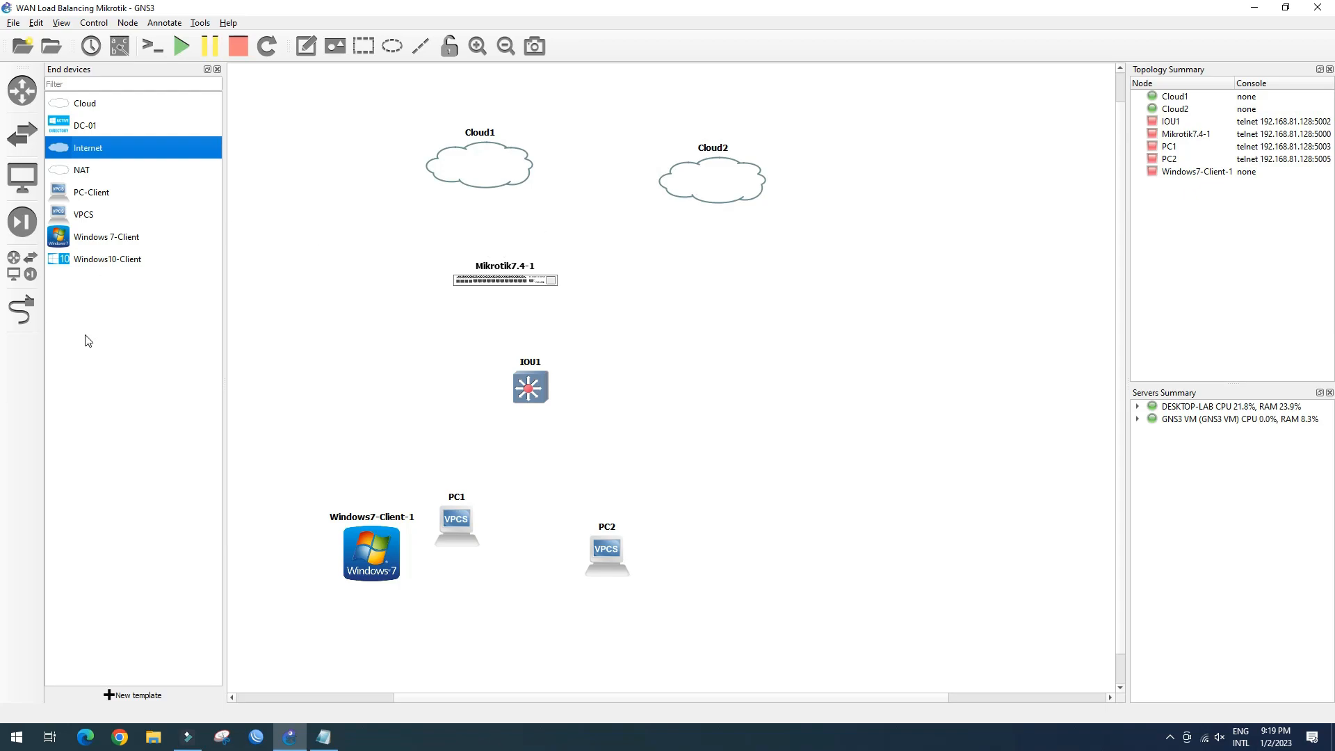
Link Cloud1 to the Mikrotik router's first port and a router port to Cloud2's eth0
left_click(22, 309)
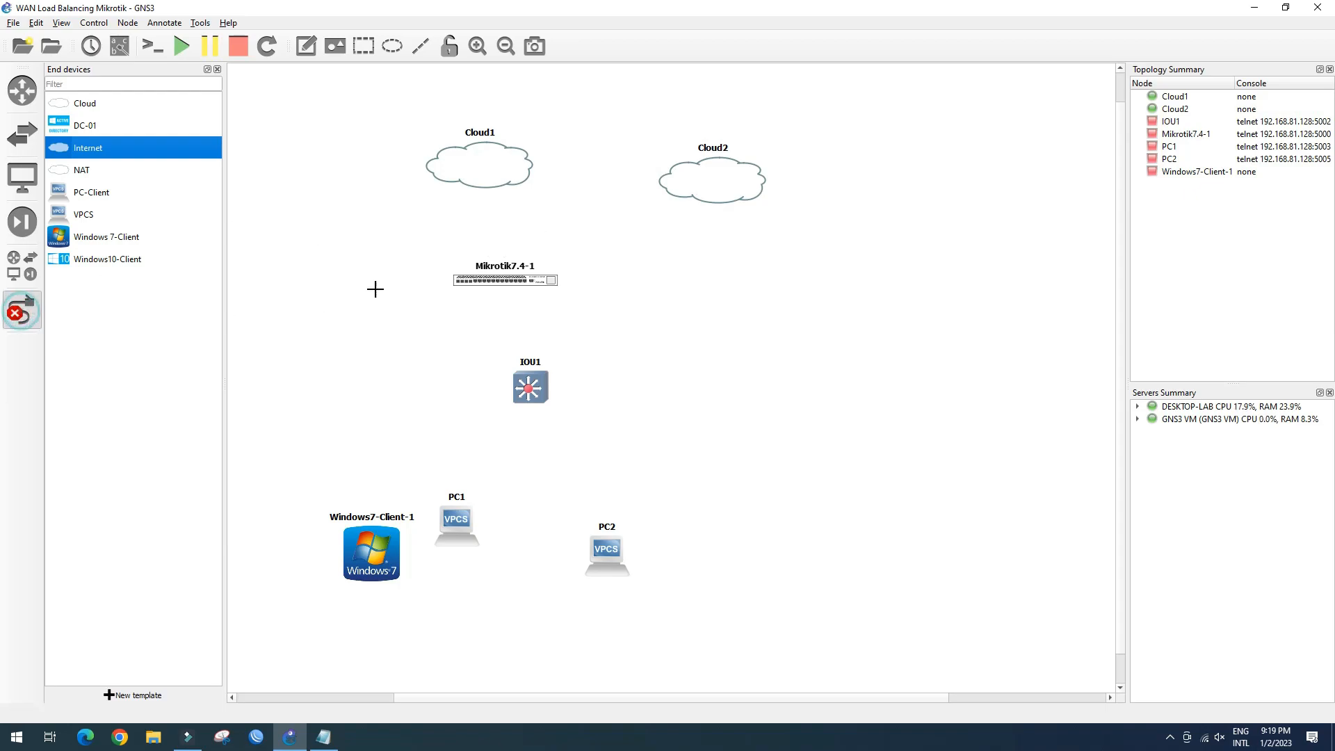
left_click(473, 170)
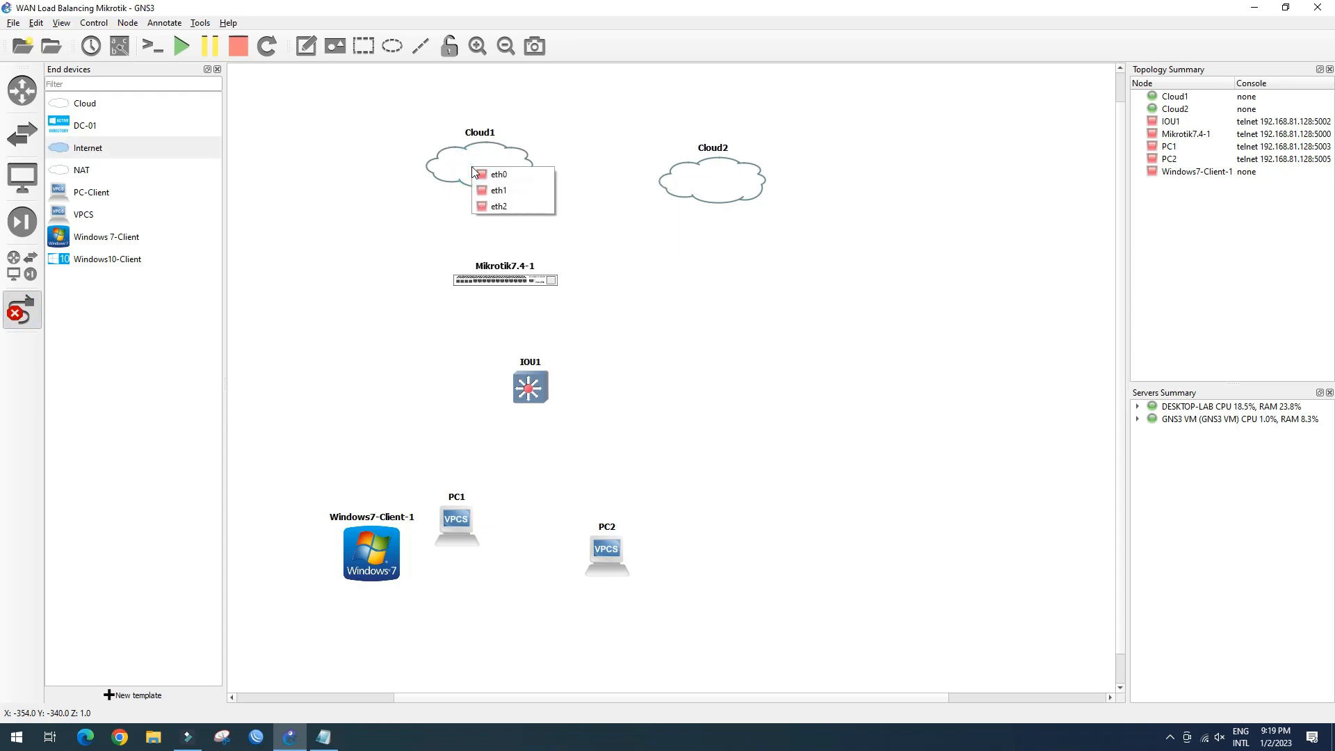
left_click(484, 206)
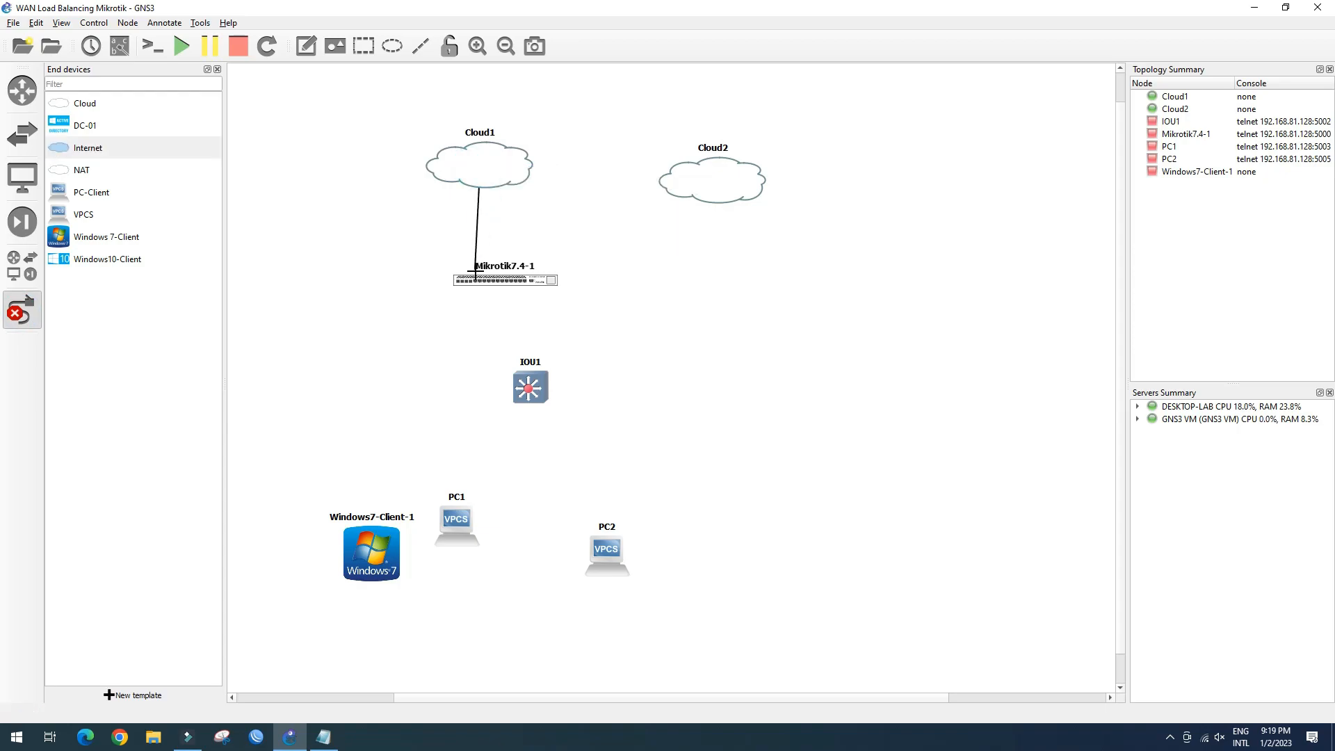
left_click(477, 275)
left_click(504, 288)
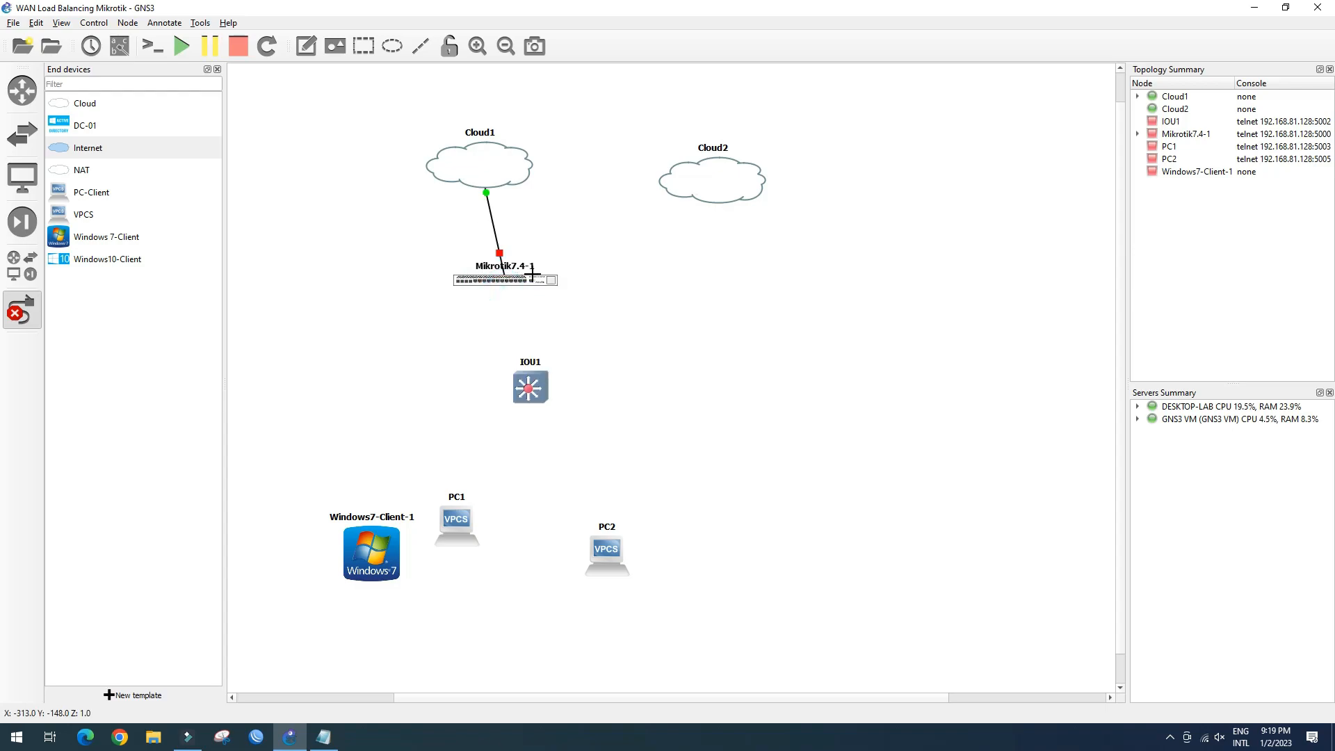
left_click(529, 280)
left_click(555, 307)
left_click(680, 191)
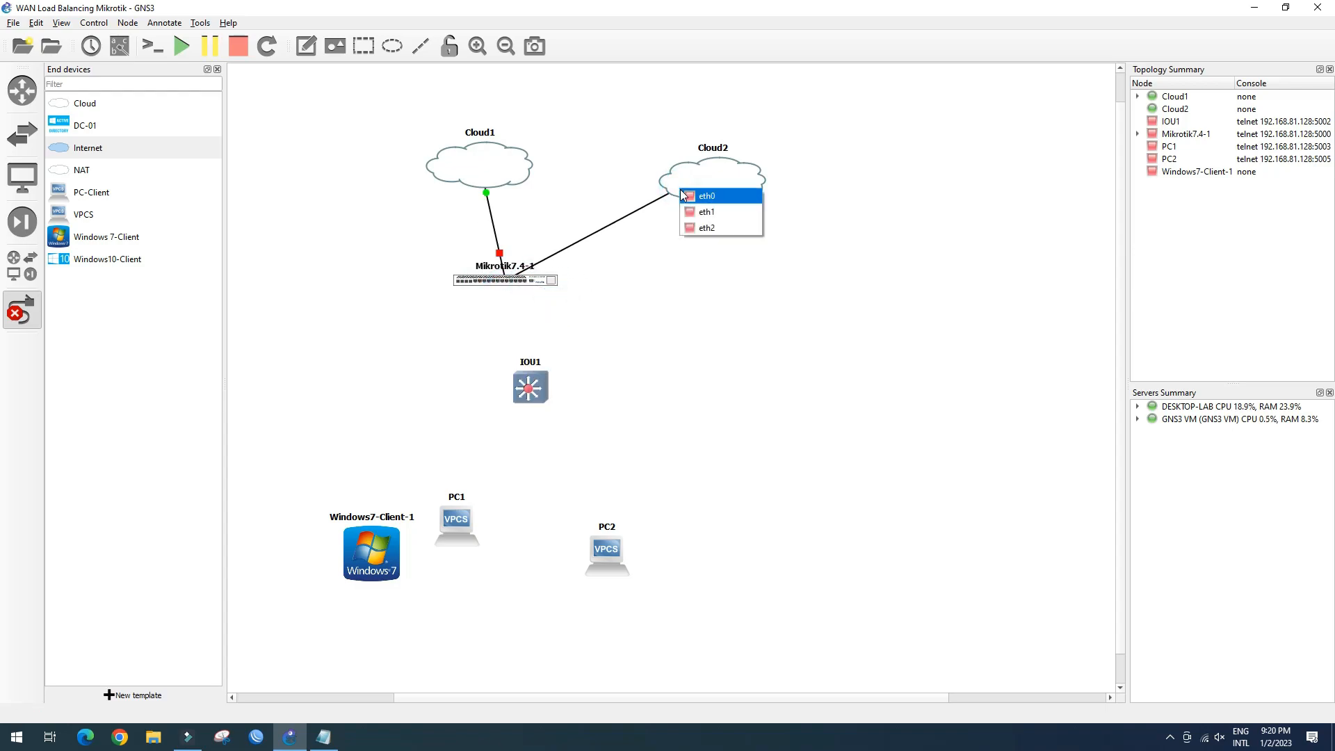
left_click(706, 196)
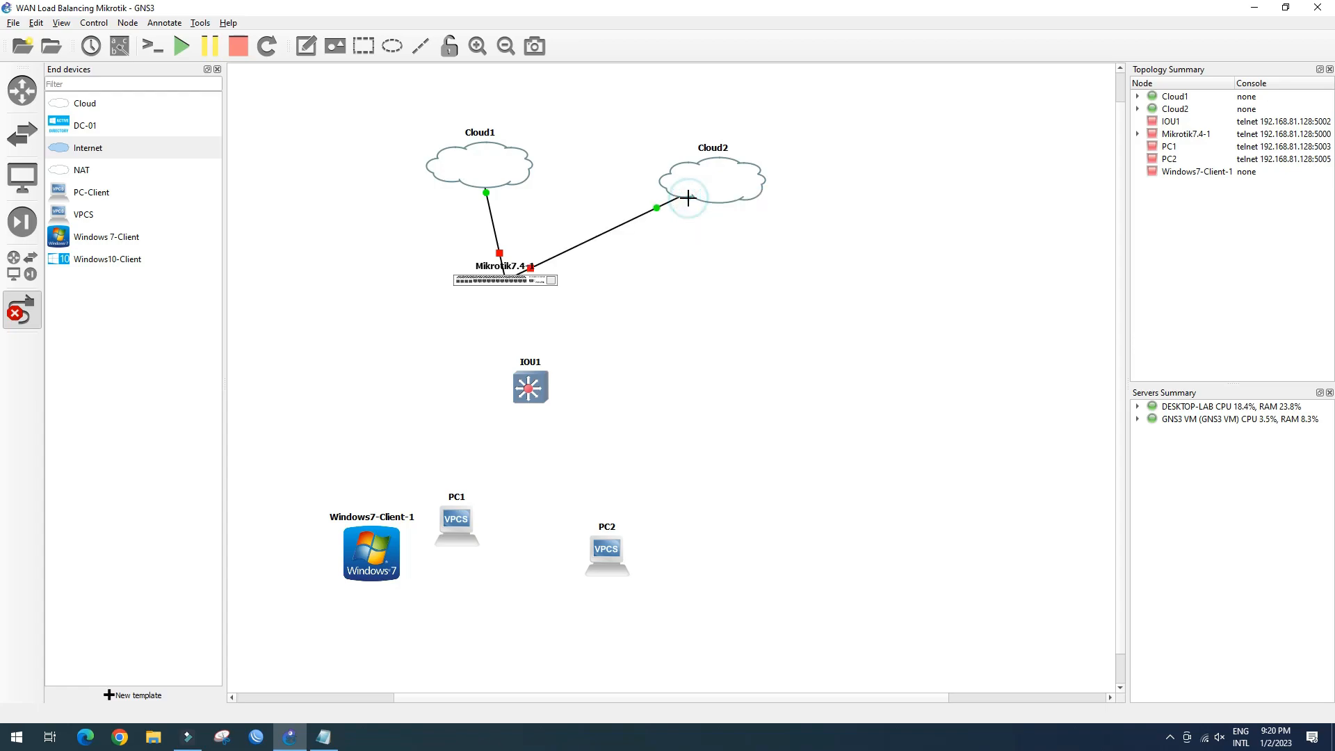
Connect router Ethernet3 to IOU1 Ethernet0/0, and IOU1 Ethernet0/1 to the Windows 7 client
left_click(510, 284)
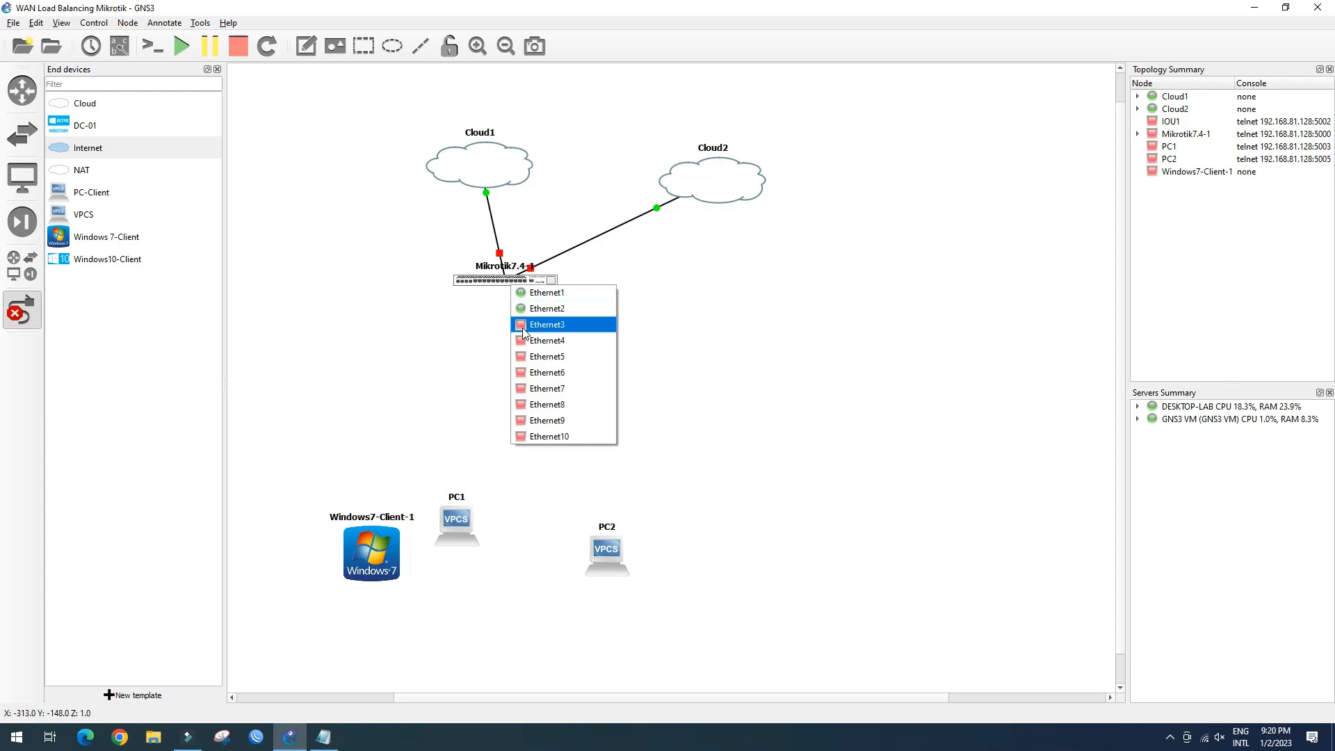
left_click(526, 329)
left_click(528, 388)
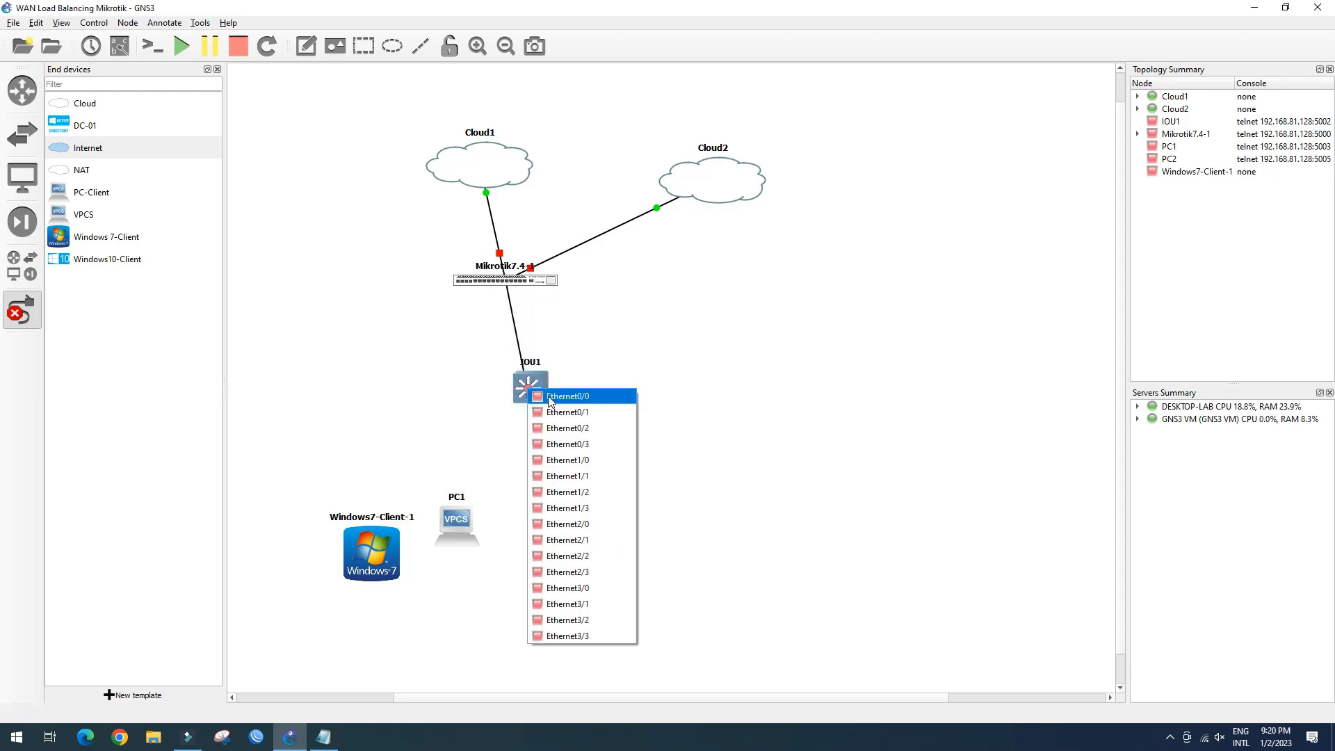
left_click(548, 395)
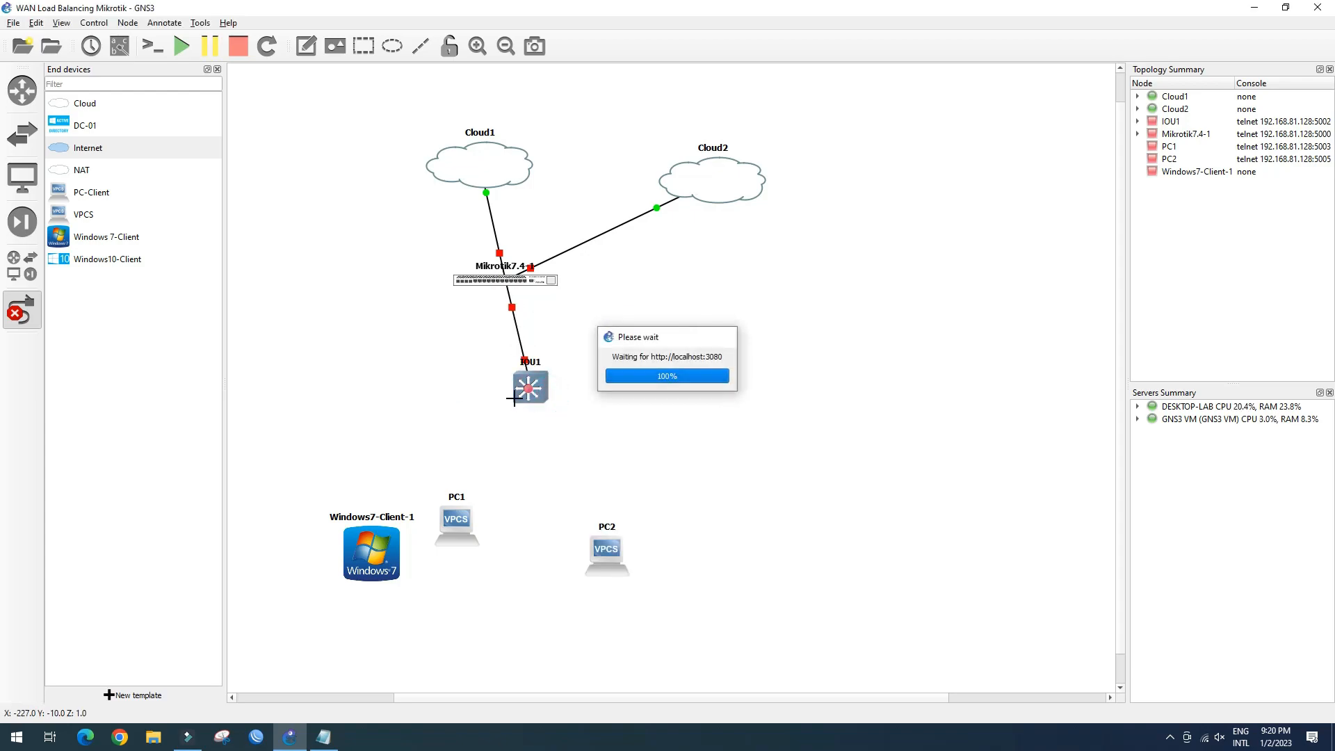
left_click(519, 395)
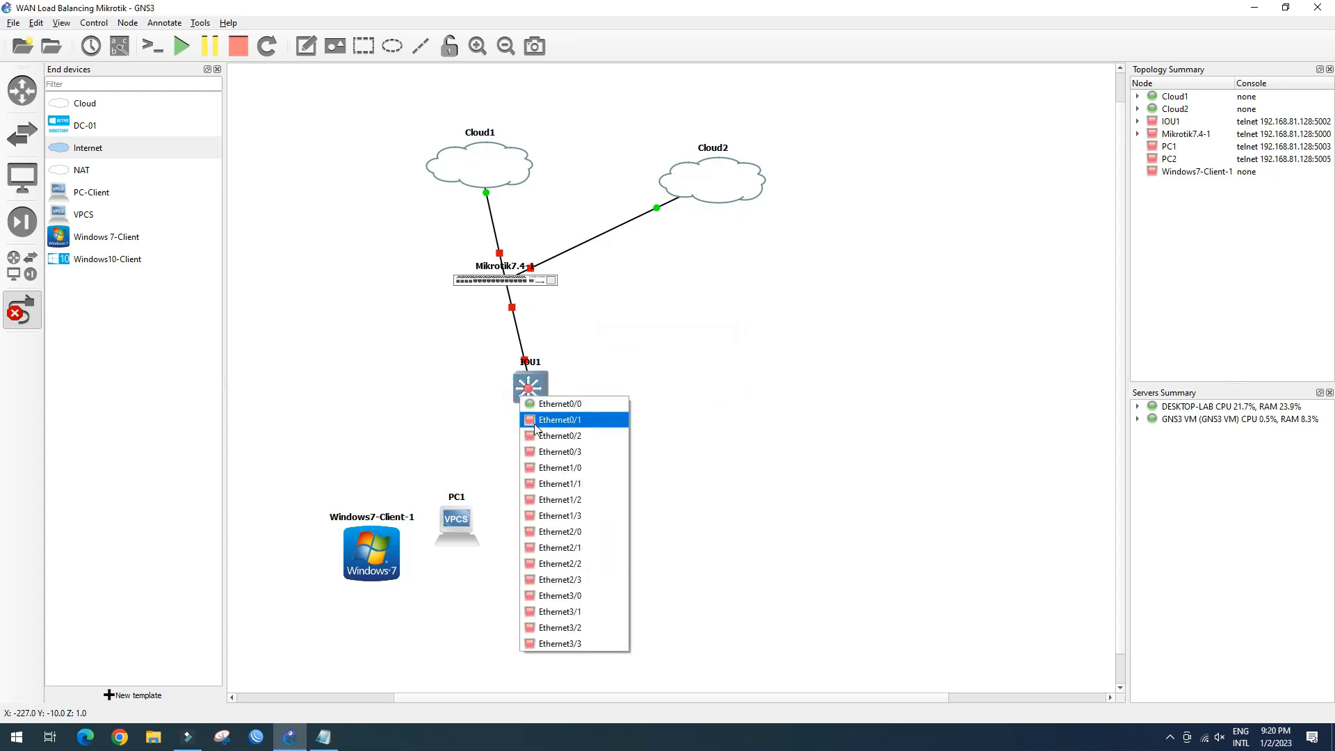
left_click(535, 421)
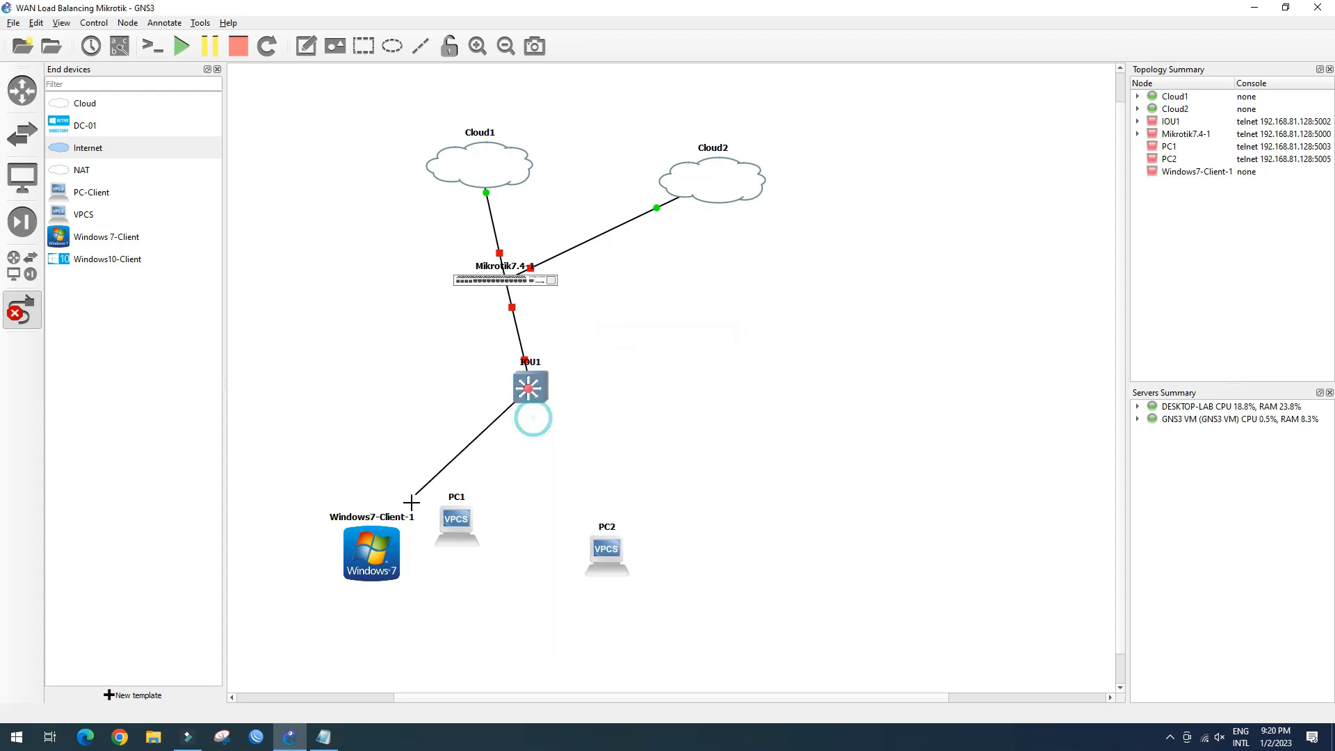
left_click(372, 555)
left_click(394, 560)
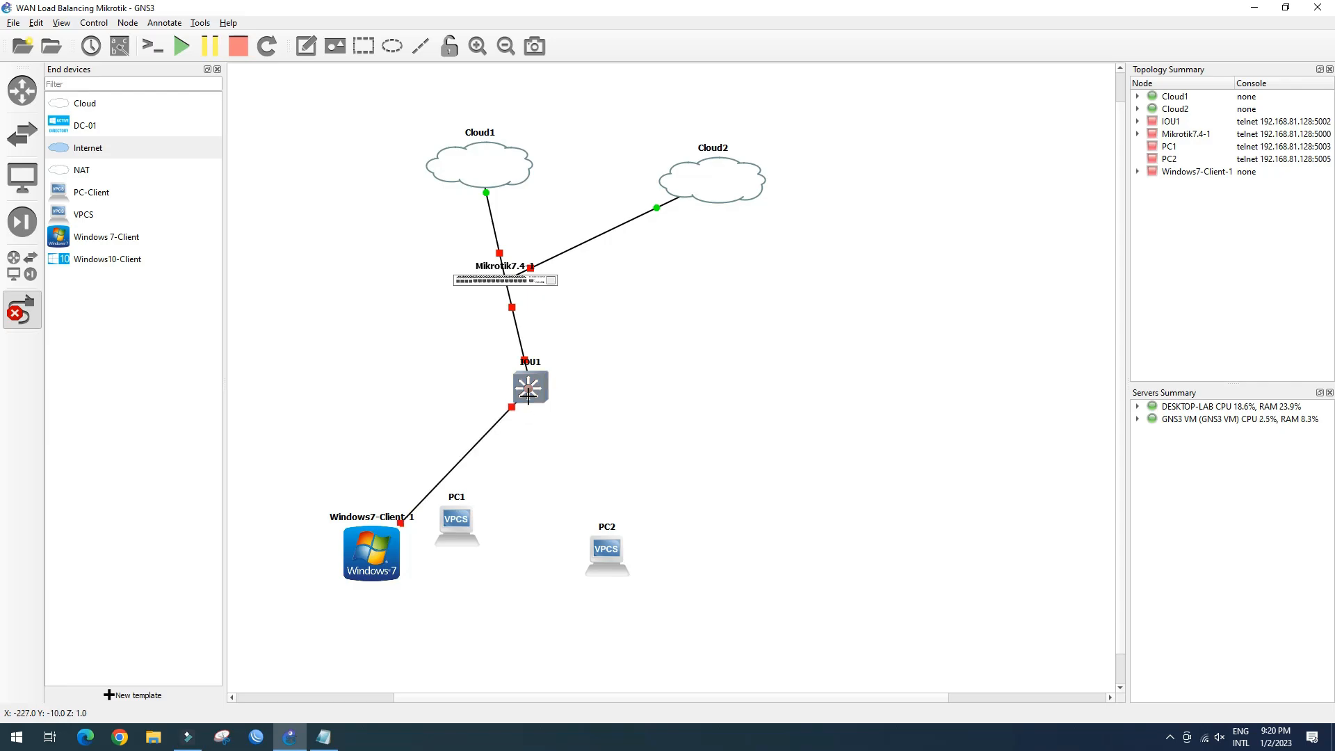
Link IOU1 to PC1 and to PC2
left_click(528, 395)
left_click(564, 436)
left_click(460, 524)
left_click(487, 533)
left_click(543, 396)
left_click(581, 453)
left_click(613, 546)
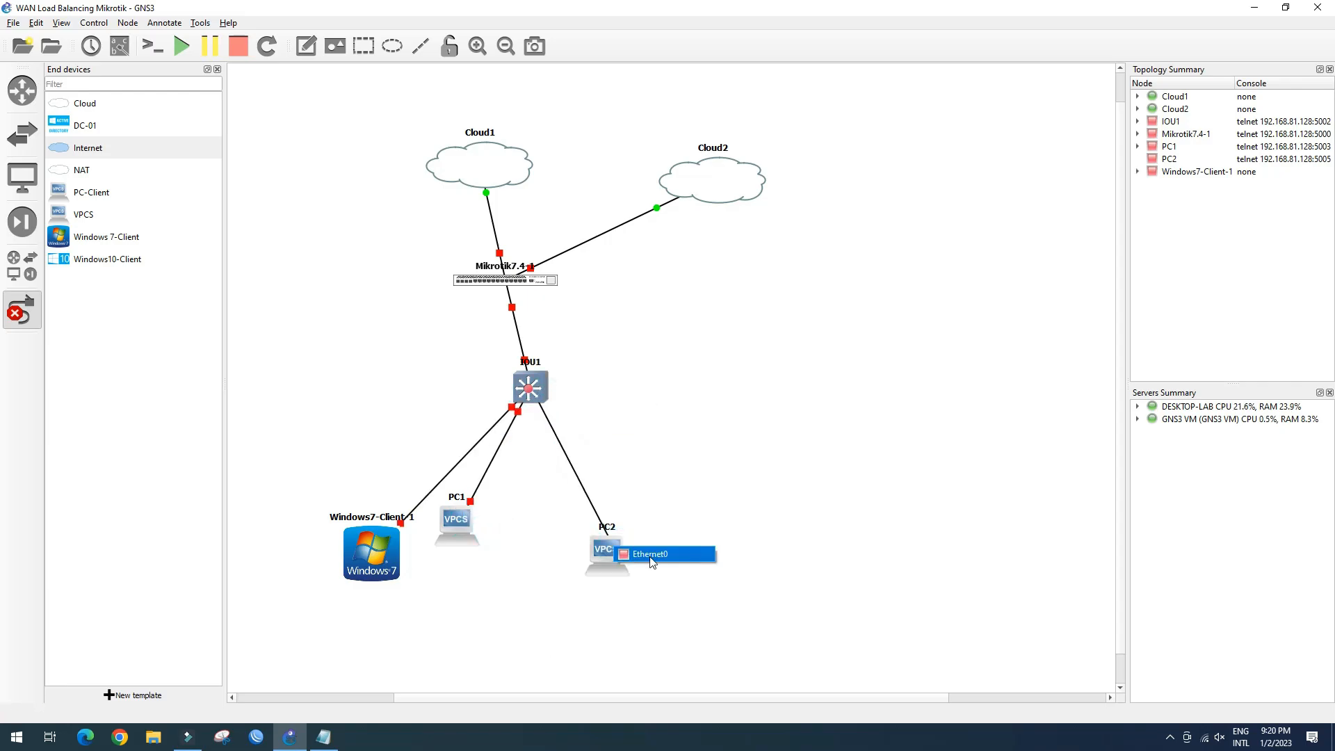
left_click(647, 555)
Rearrange the router, IOU1, PC1, PC2 and the Windows client into a tidy layout
left_click(22, 310)
left_click_drag(355, 283, 372, 280)
left_click_drag(374, 265, 377, 238)
left_click_drag(440, 388, 375, 388)
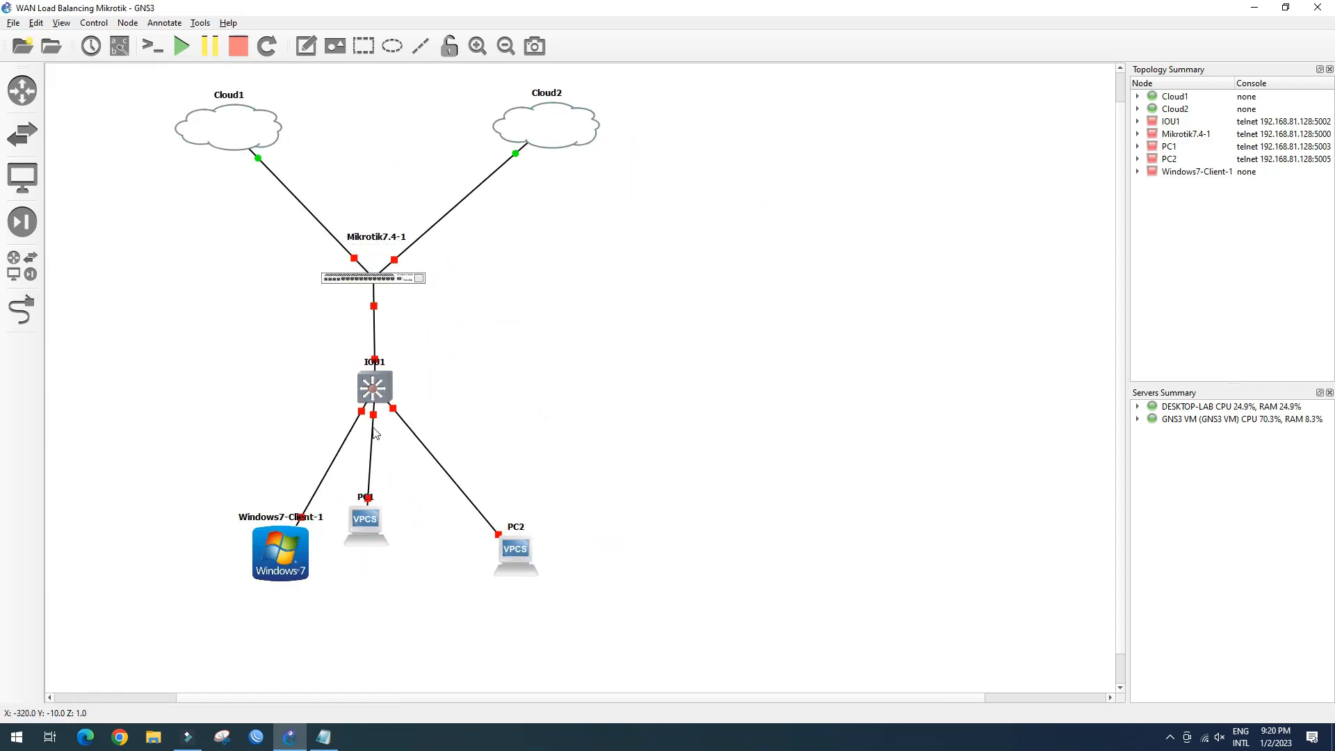
left_click_drag(282, 560, 174, 520)
left_click_drag(366, 526, 376, 545)
left_click_drag(534, 552, 590, 536)
left_click_drag(173, 516, 171, 526)
right_click(379, 388)
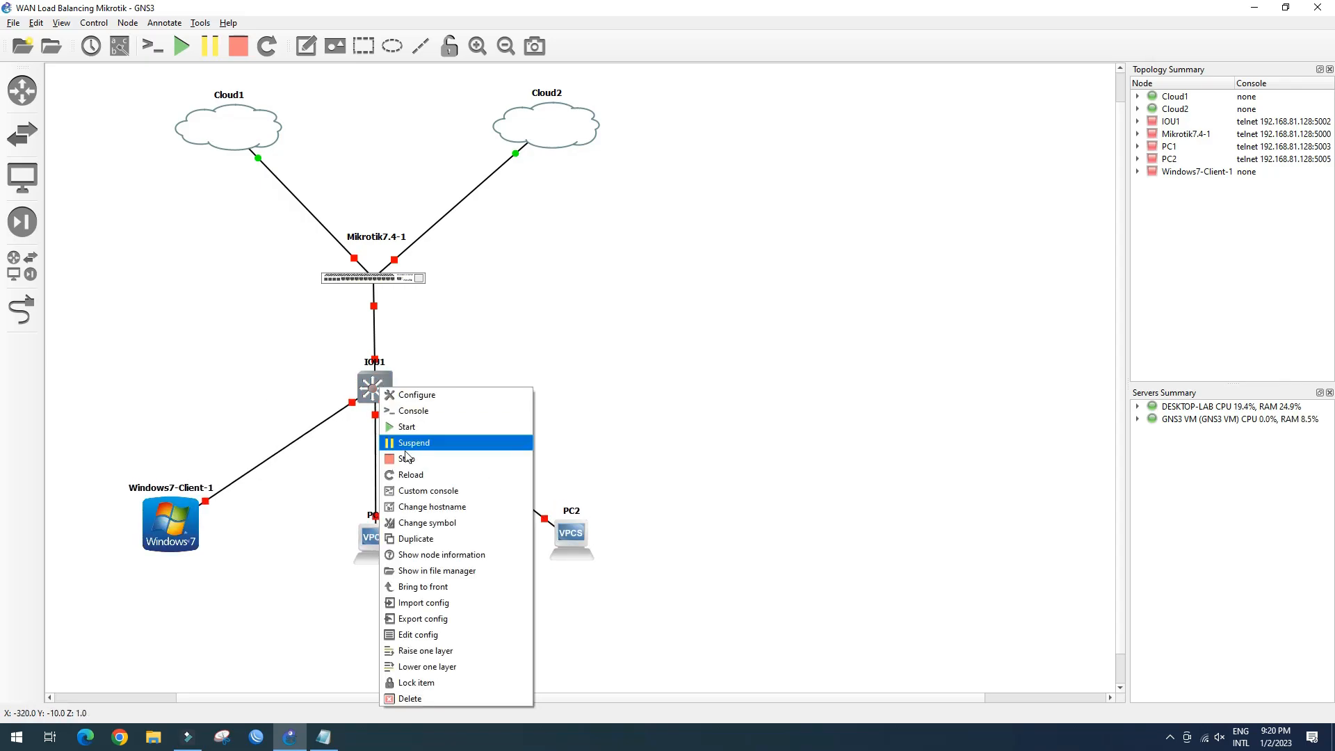
Change IOU1's symbol to the Classic route_switch_processor icon
left_click(429, 522)
left_click(579, 370)
scroll(635, 424, "down", 11)
left_click(635, 354)
left_click(635, 509)
left_click(518, 368)
Show interface names on all links and move the router and IOU1 port labels clear
left_click(119, 46)
left_click_drag(395, 261, 321, 259)
left_click_drag(426, 277, 435, 261)
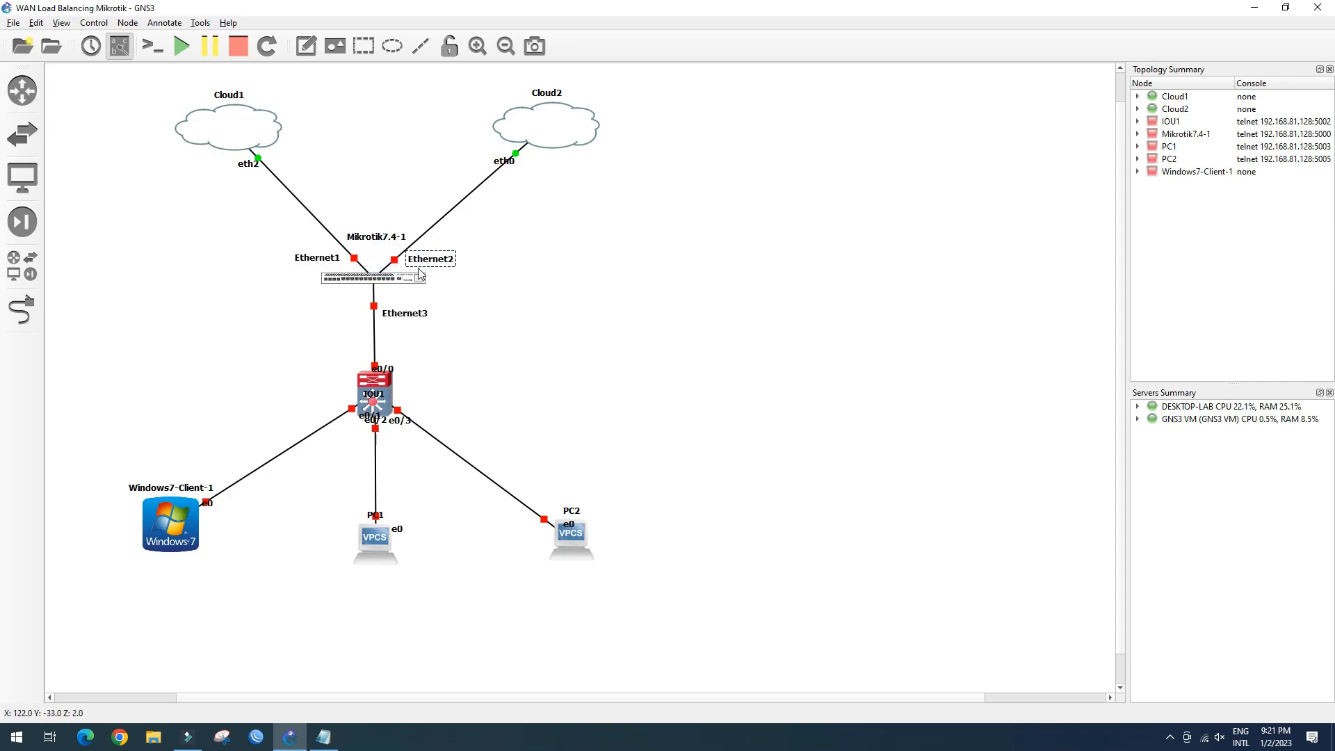
left_click_drag(407, 312, 409, 307)
left_click_drag(402, 421, 423, 411)
left_click_drag(381, 374, 395, 366)
left_click(384, 423)
left_click_drag(384, 422, 402, 432)
left_click_drag(365, 416, 330, 409)
Reposition the name and e0 port labels of PC1, PC2 and the Windows client
left_click_drag(376, 515, 374, 560)
left_click_drag(571, 511, 571, 553)
left_click_drag(569, 525, 561, 515)
left_click_drag(400, 530, 393, 518)
left_click_drag(208, 503, 170, 560)
left_click(271, 528)
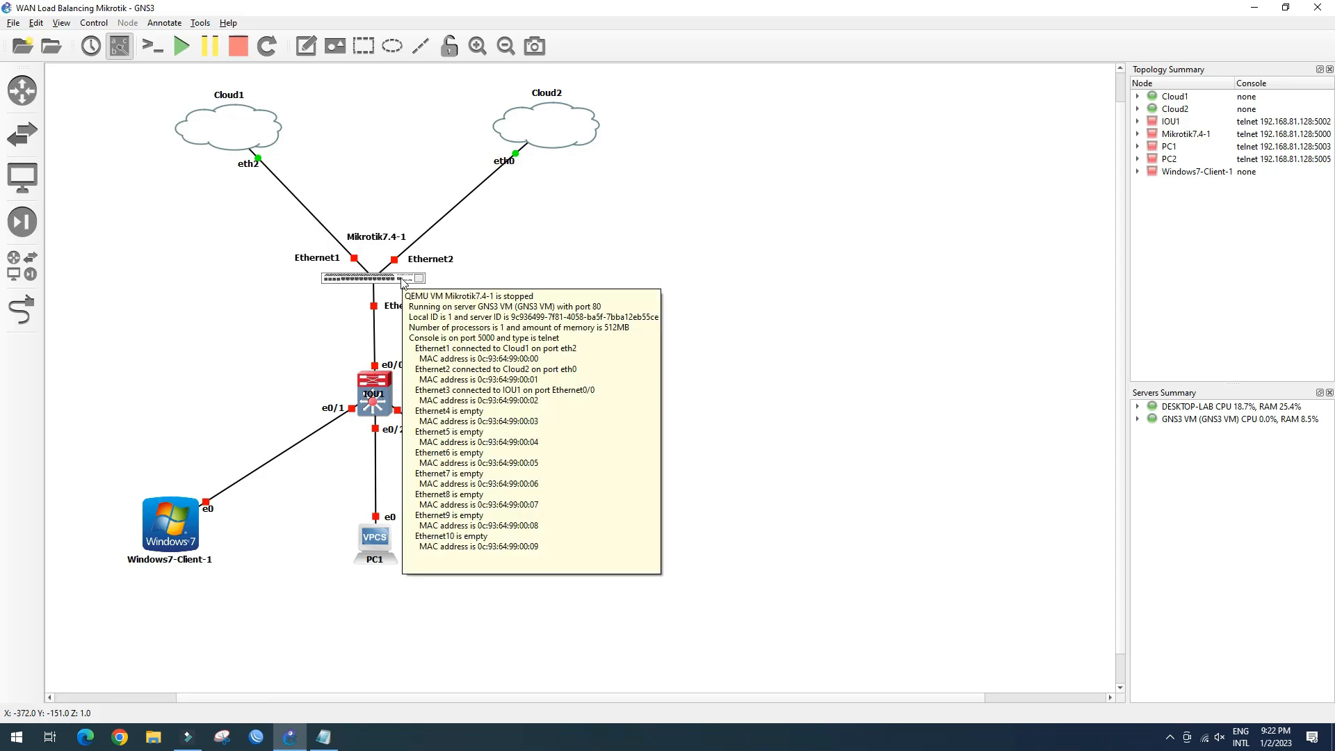
Start the Mikrotik router
right_click(403, 281)
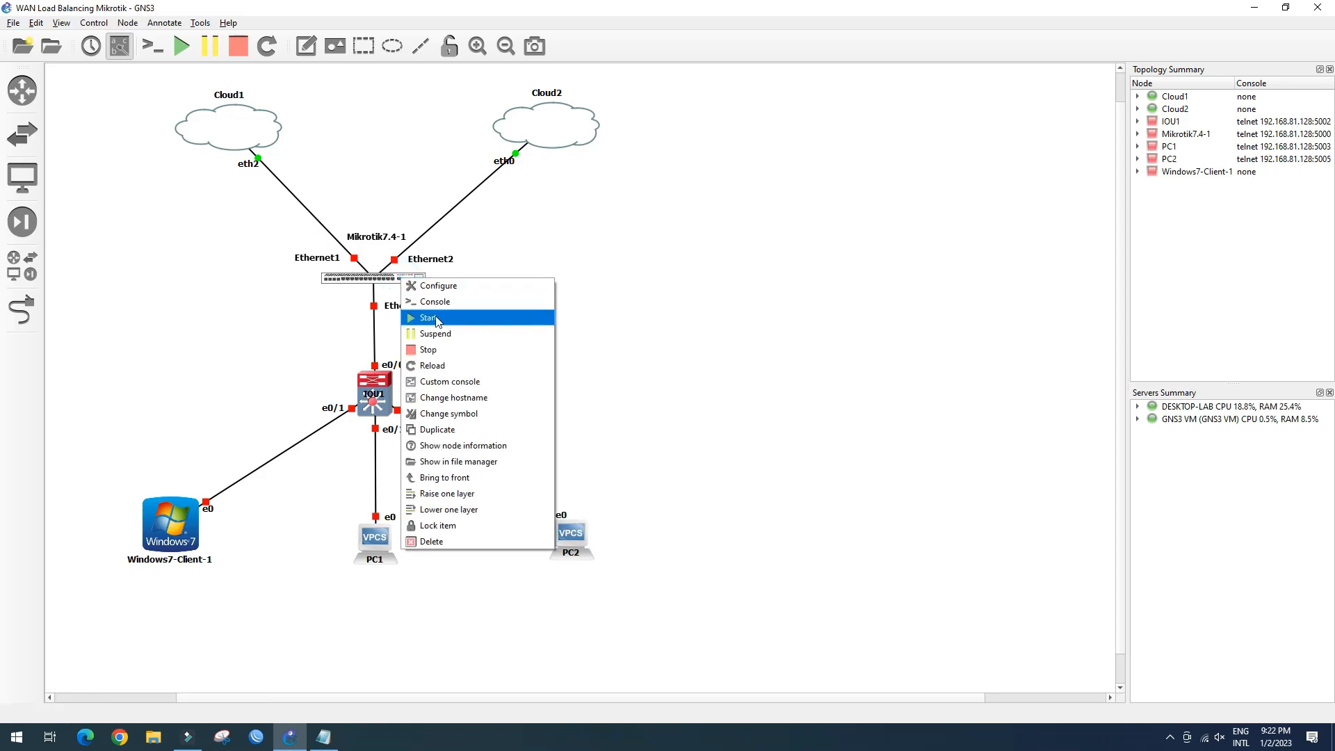
left_click(437, 323)
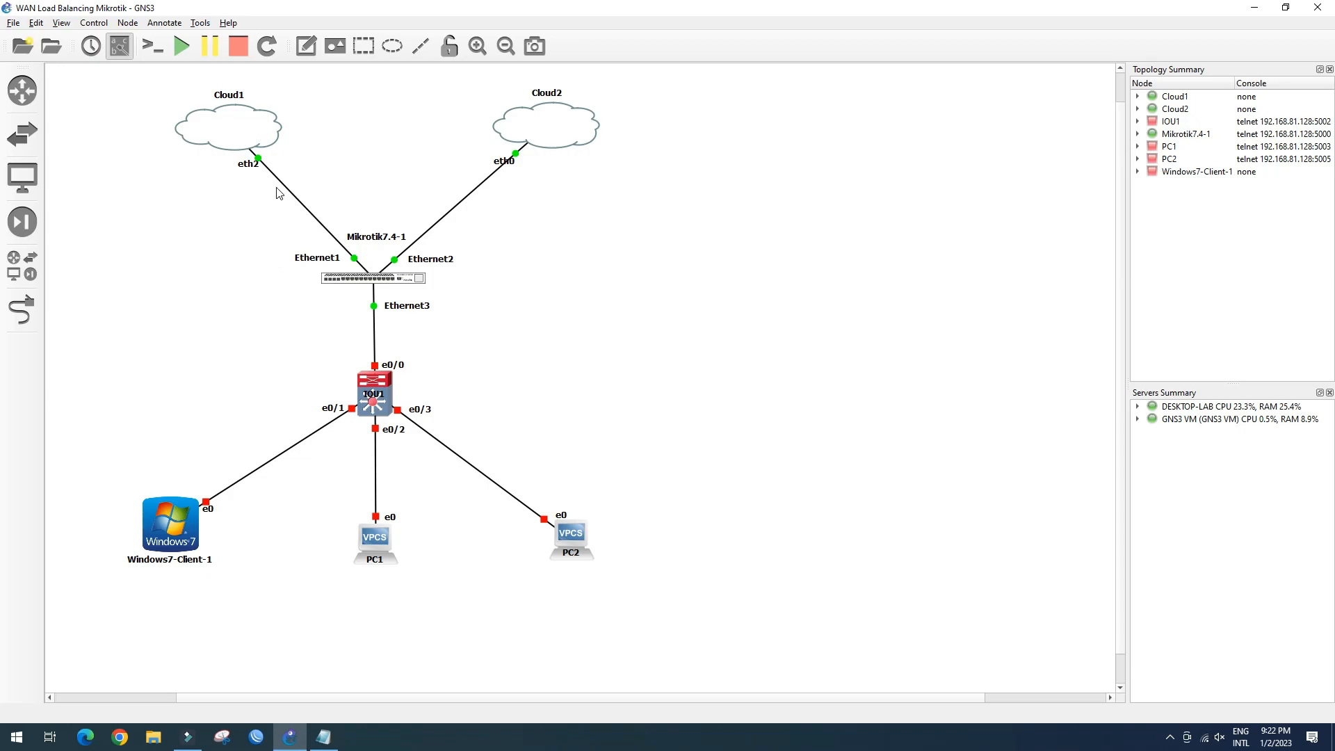
left_click(304, 47)
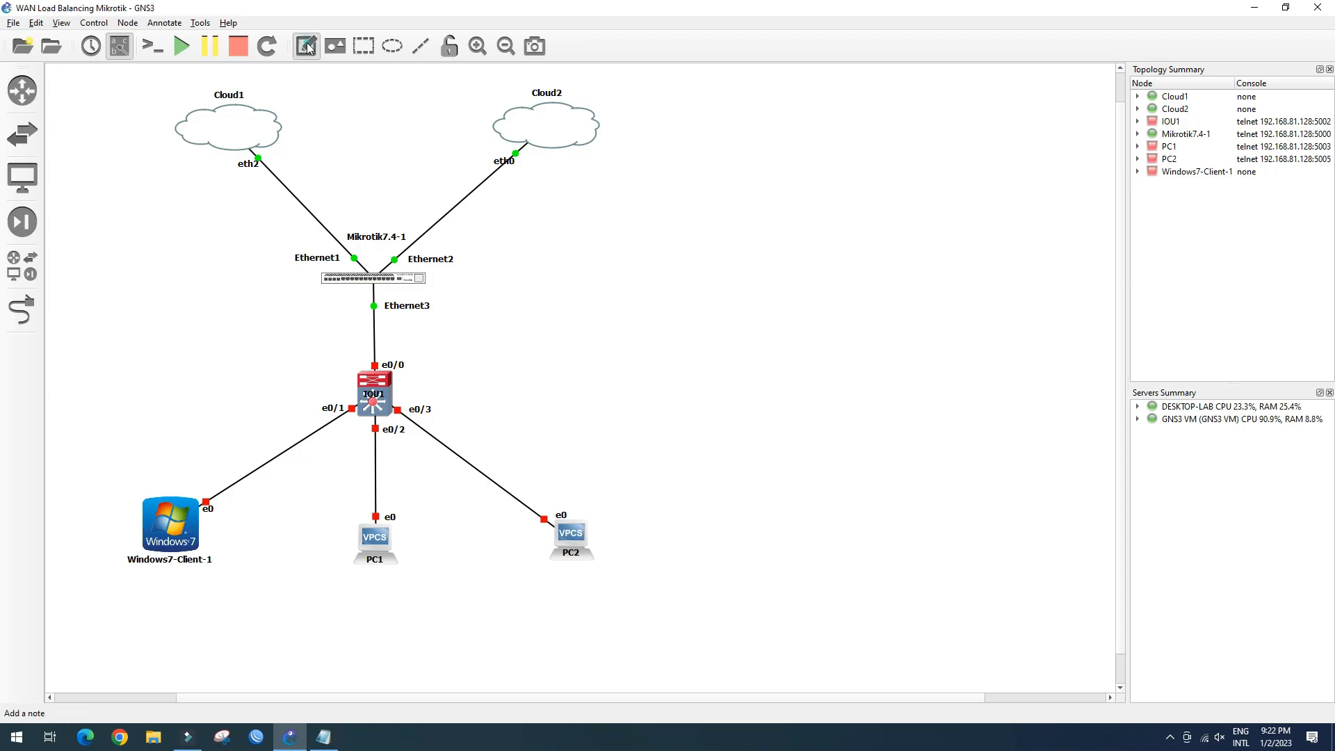
Add a 192.168.1.7/24 note beside the router's Ethernet1 port
left_click(269, 230)
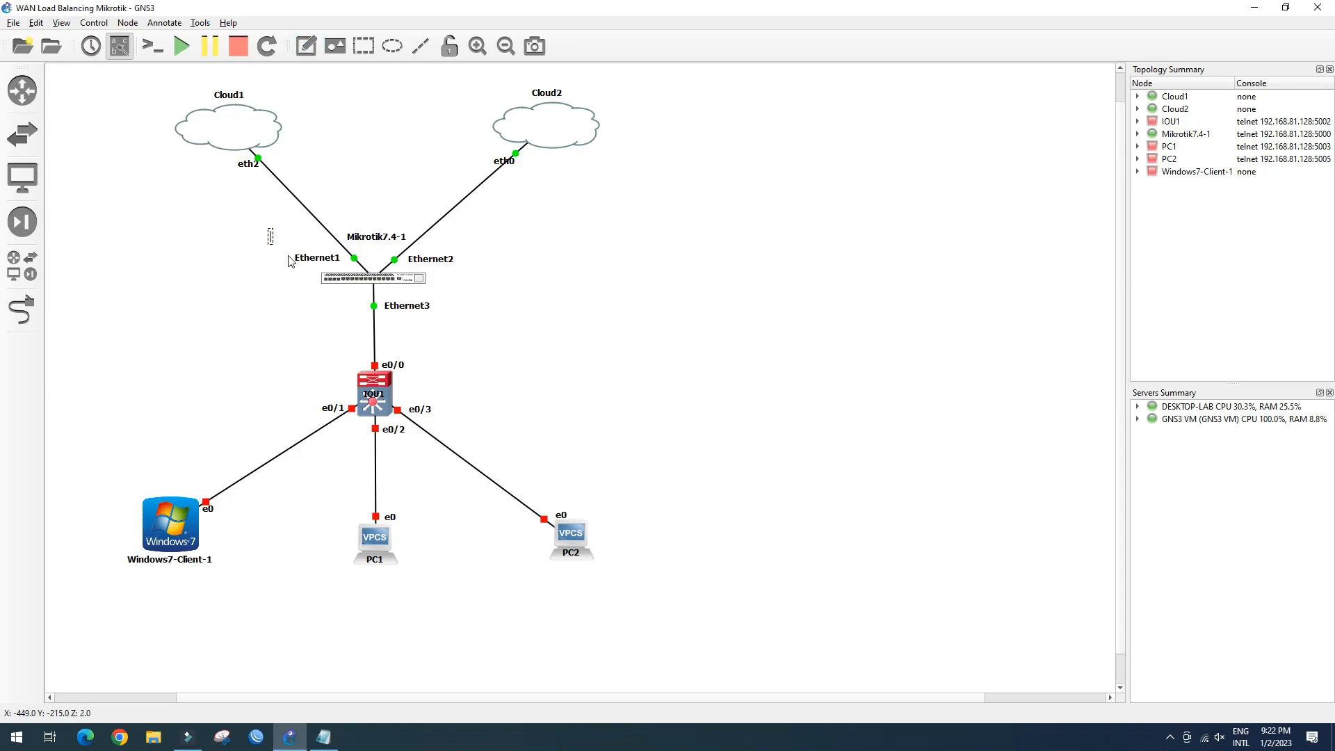
type("192.168.1.")
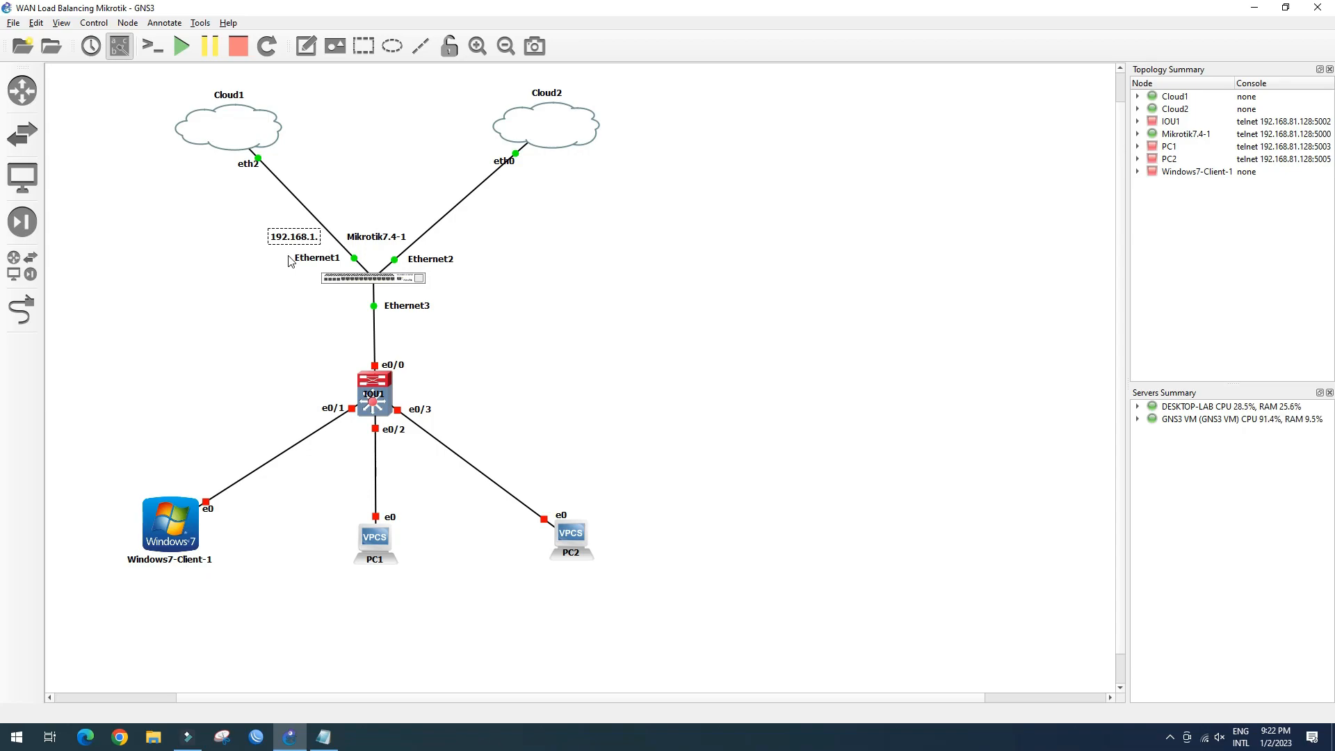
type("7")
left_click(290, 238)
left_click(283, 256)
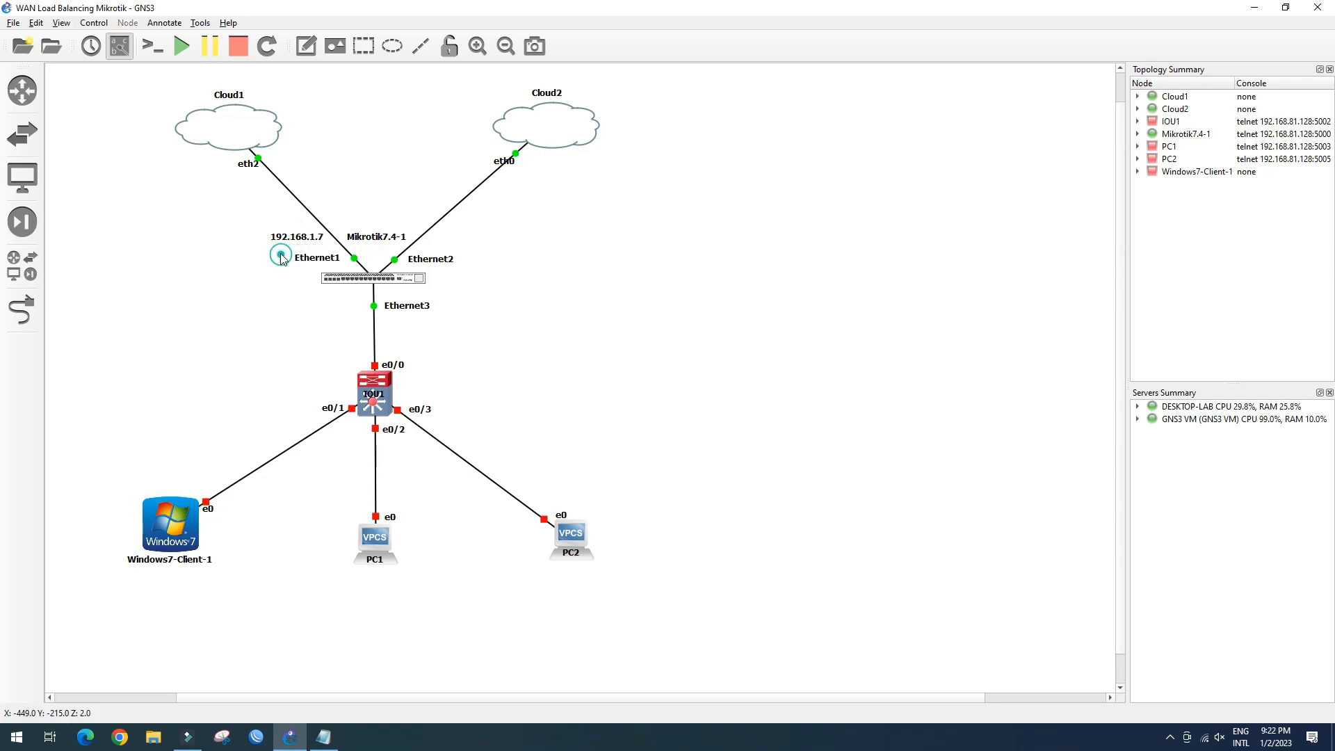
mouse_move(296, 241)
left_mouse_down()
mouse_move(307, 248)
mouse_move(285, 246)
left_mouse_up()
left_click(295, 290)
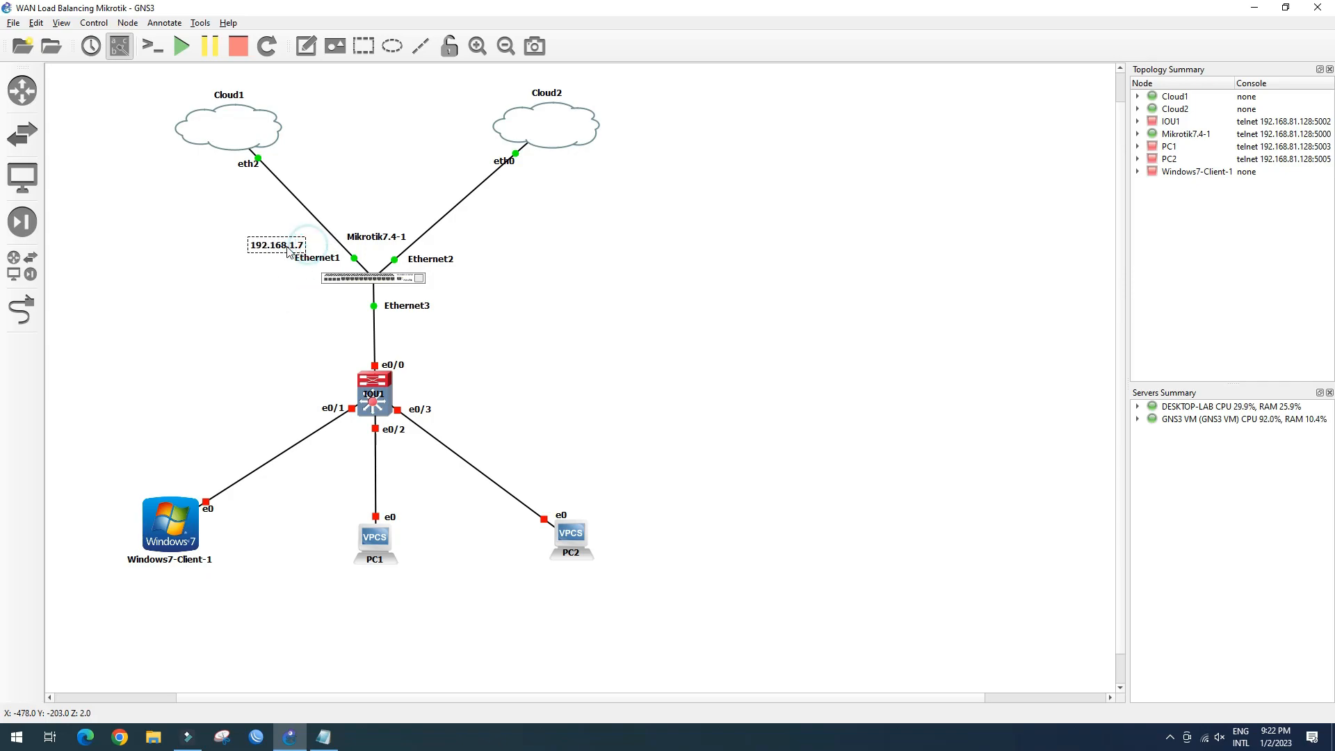
double_click(304, 247)
left_click(302, 247)
type("/")
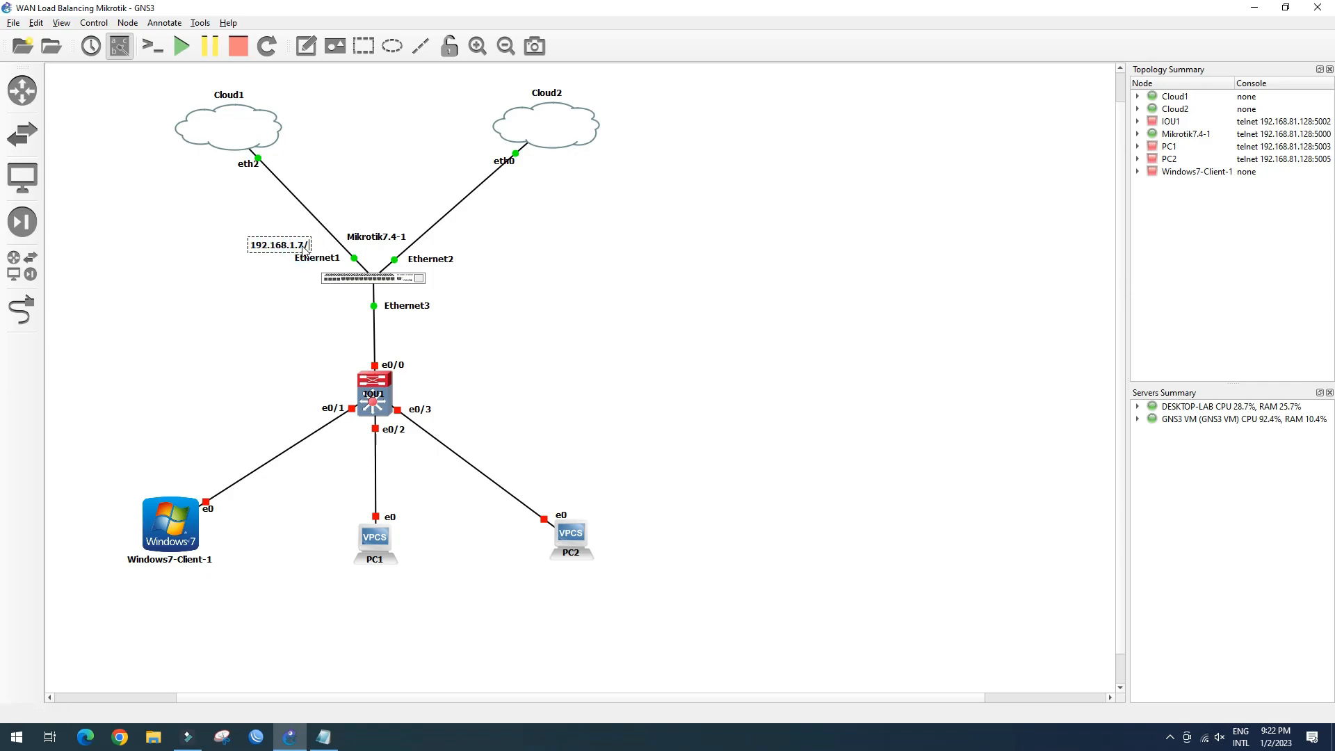
type("24")
left_click(310, 292)
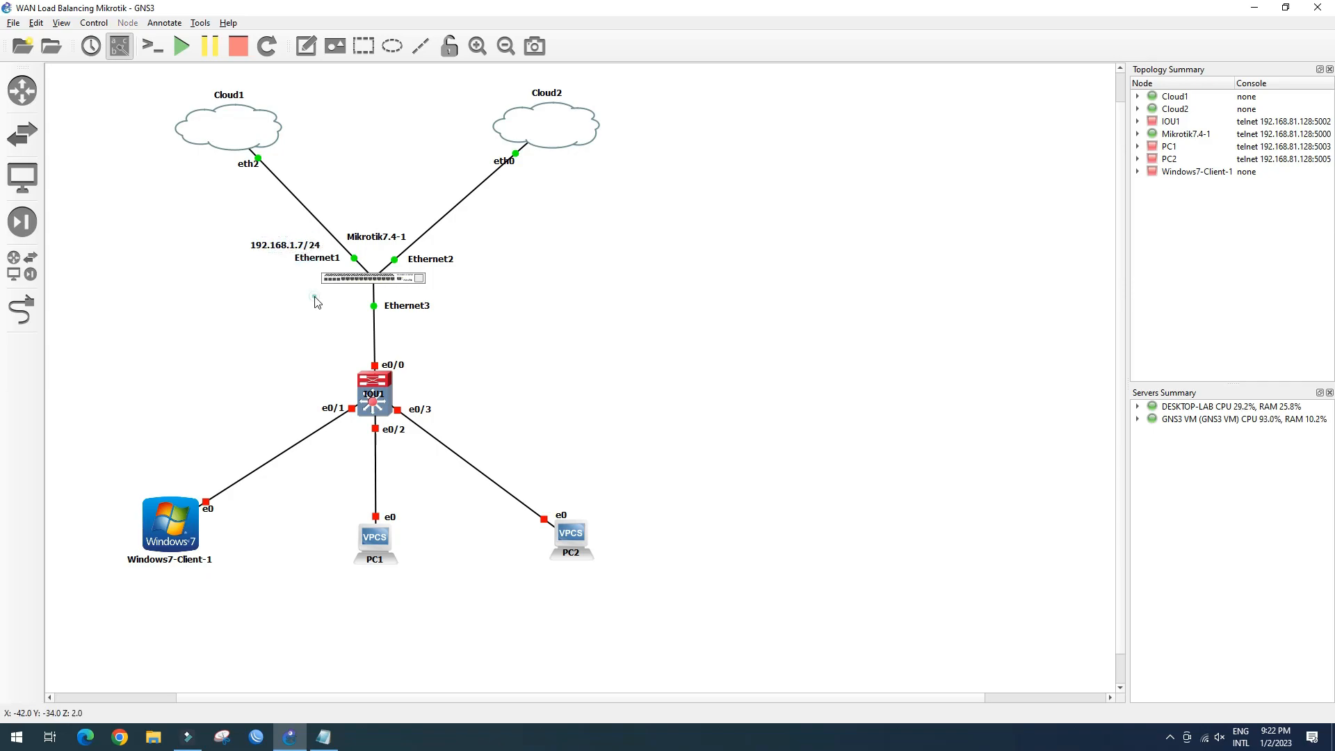
left_click_drag(294, 252, 304, 251)
Add a 192.168.81.7 note beside Ethernet2
left_click(306, 46)
left_click(438, 242)
type("192.168.")
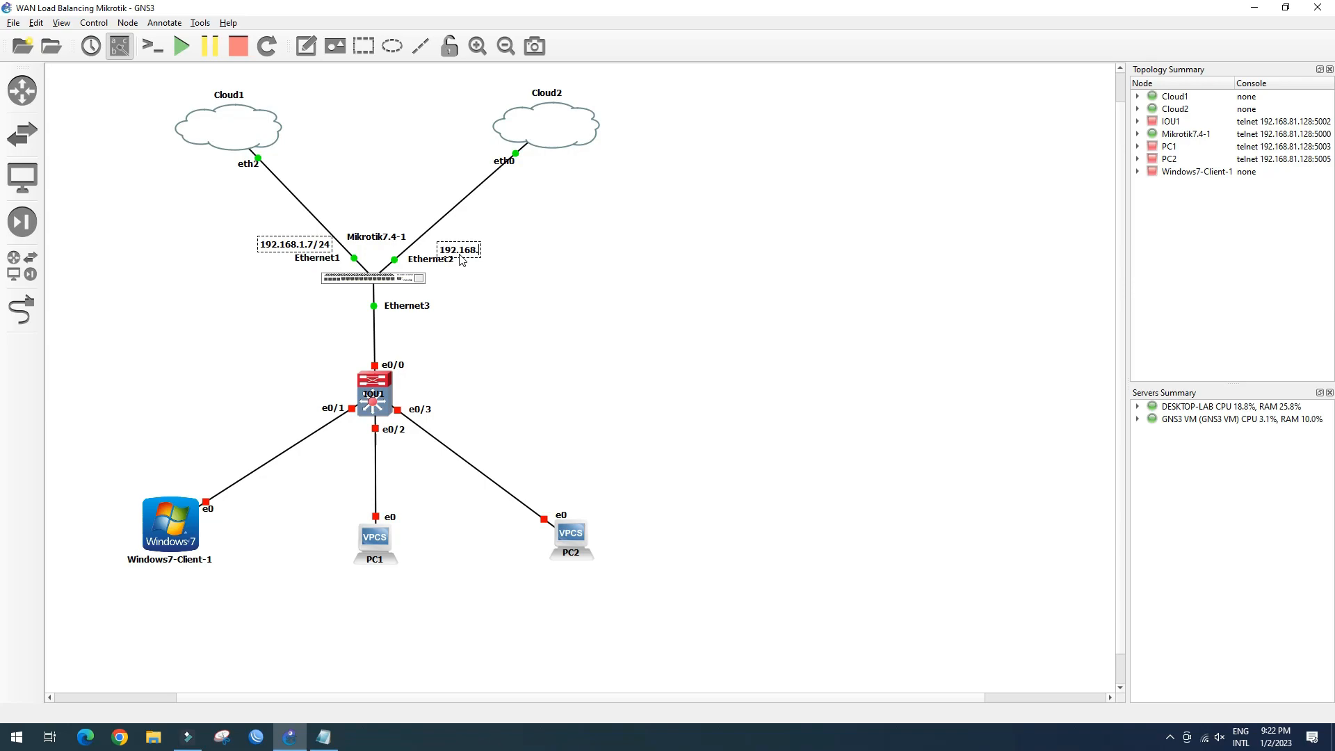
type("81.7")
left_click(507, 297)
left_click_drag(489, 257, 474, 251)
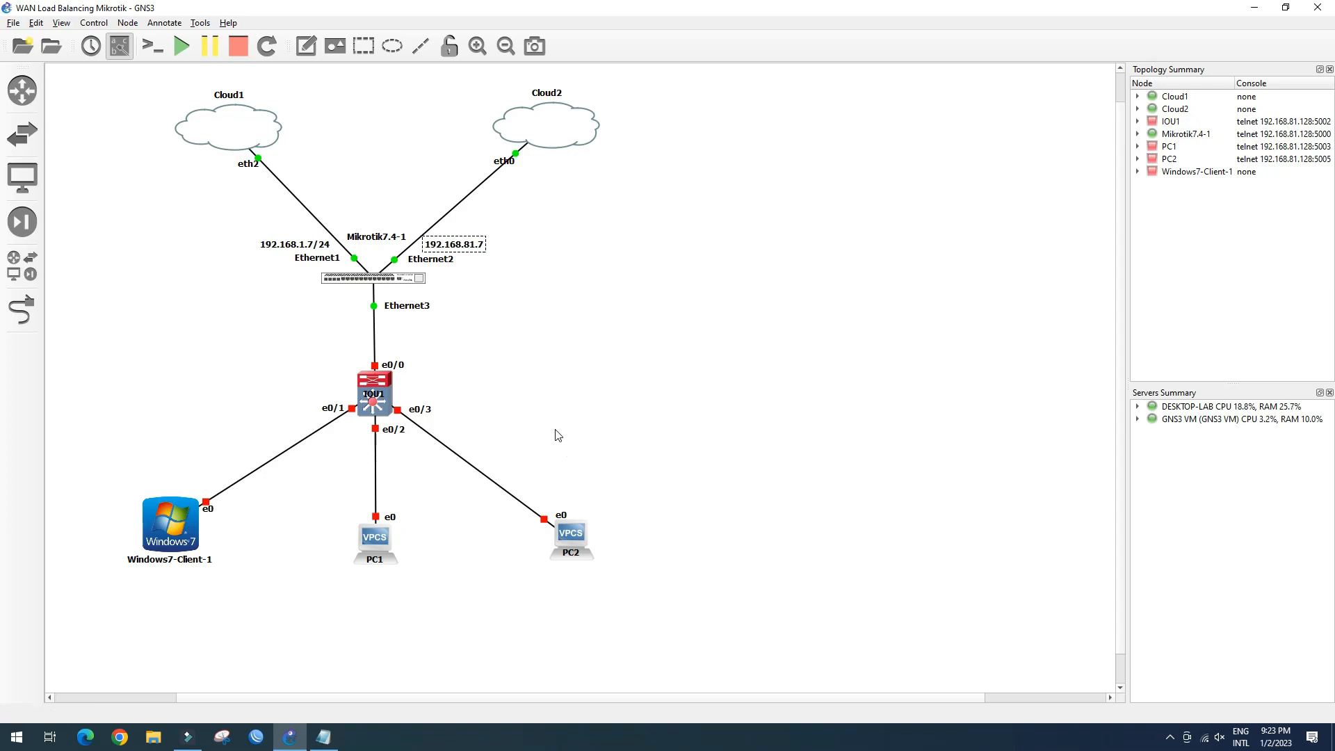
Place a note reading vlan10:192.168.10.1/24 by the Ethernet3 link
left_click(306, 46)
left_click(304, 317)
type("vlan")
type("1-")
type("0")
type(":")
type("192.168")
type(".10.1/")
type("2")
type("4")
Move the VLAN note left of Ethernet3 and add a second line vlan20:192.168.20.1/24
left_click(315, 331)
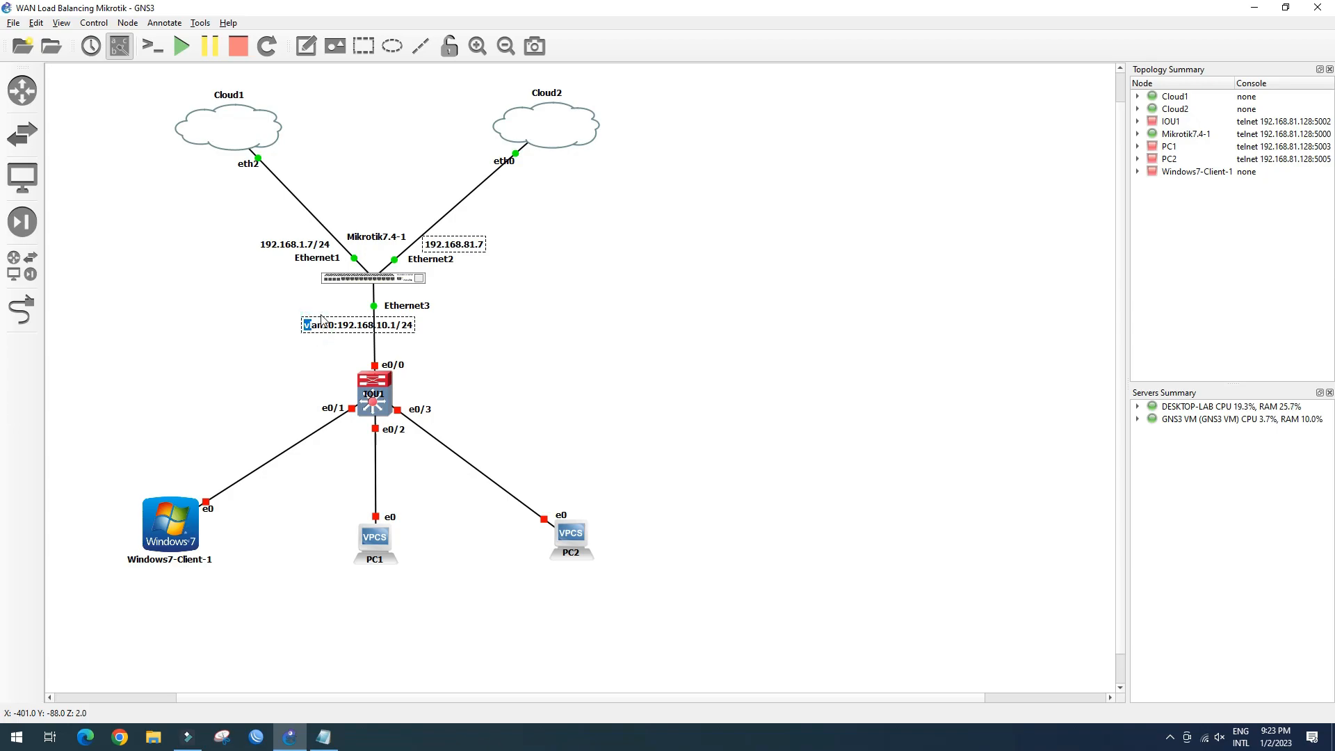
left_click(286, 302)
left_click_drag(330, 331, 278, 317)
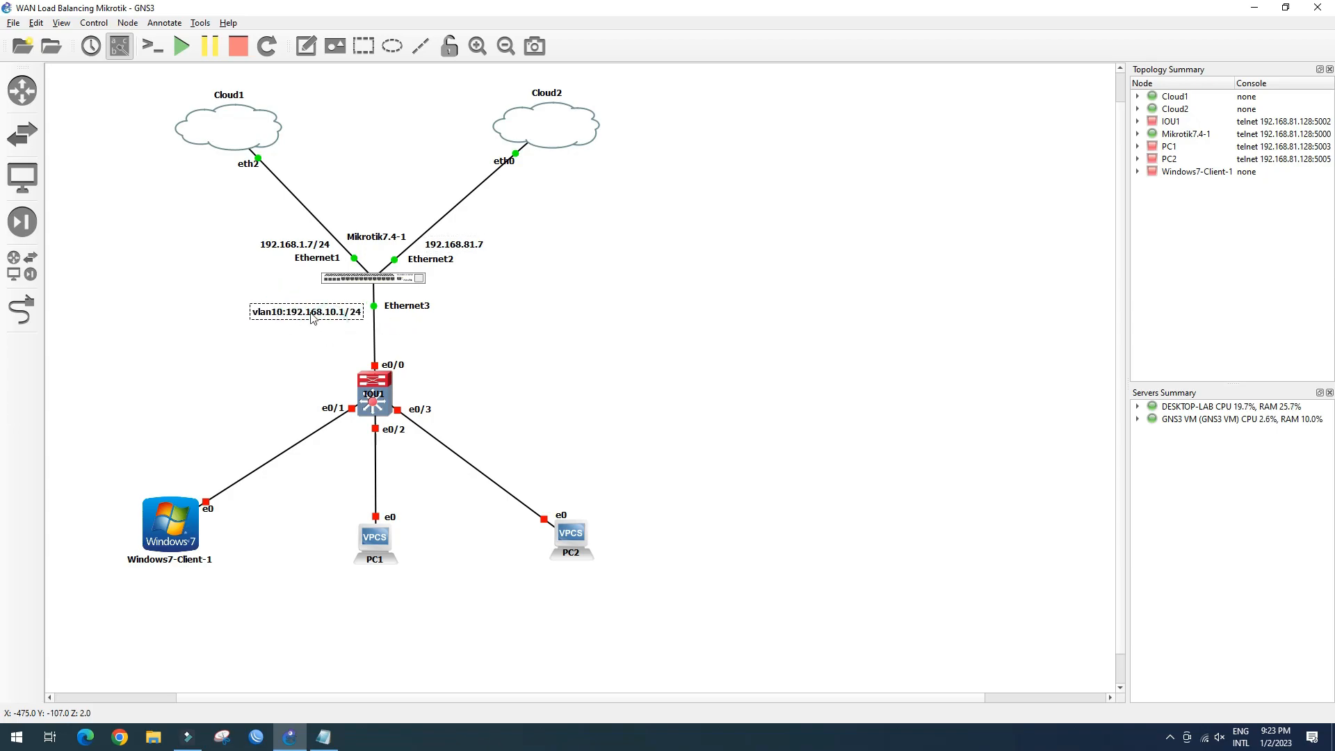
double_click(362, 319)
key("ctrl+c")
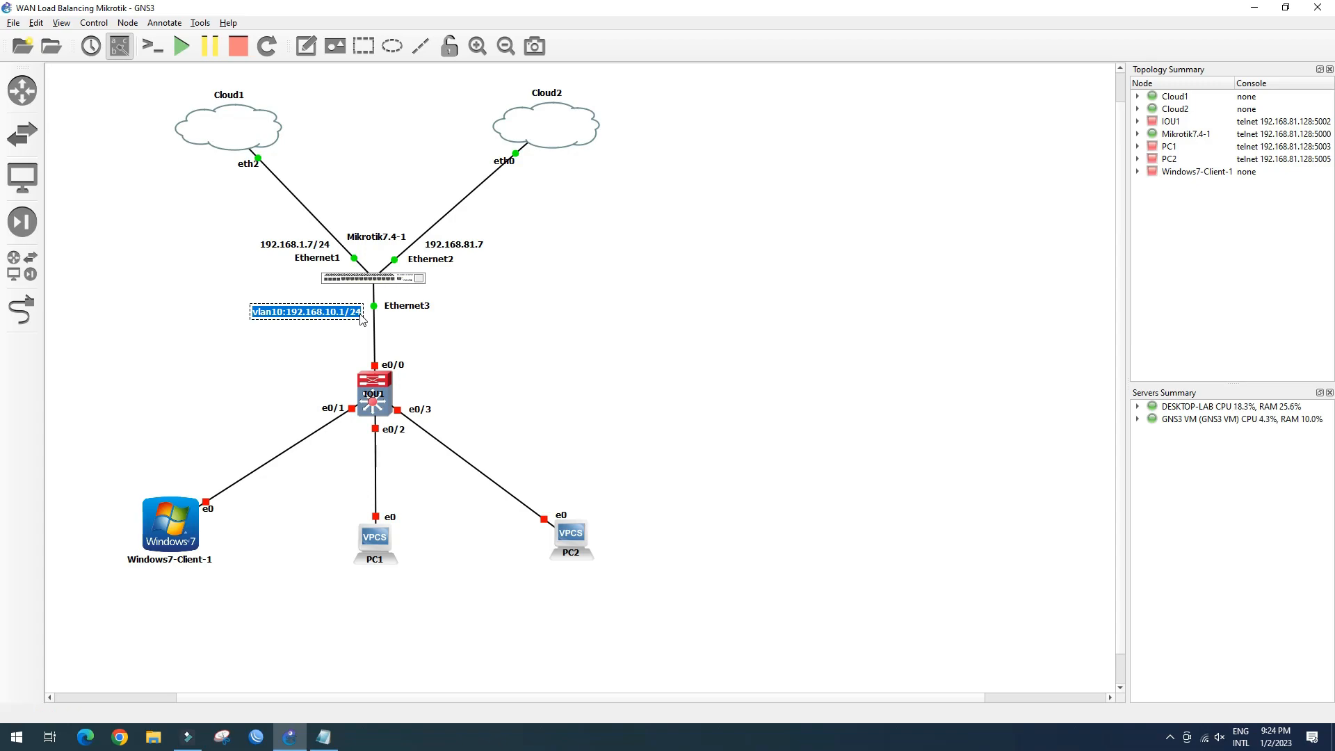
left_click(362, 319)
key("Return")
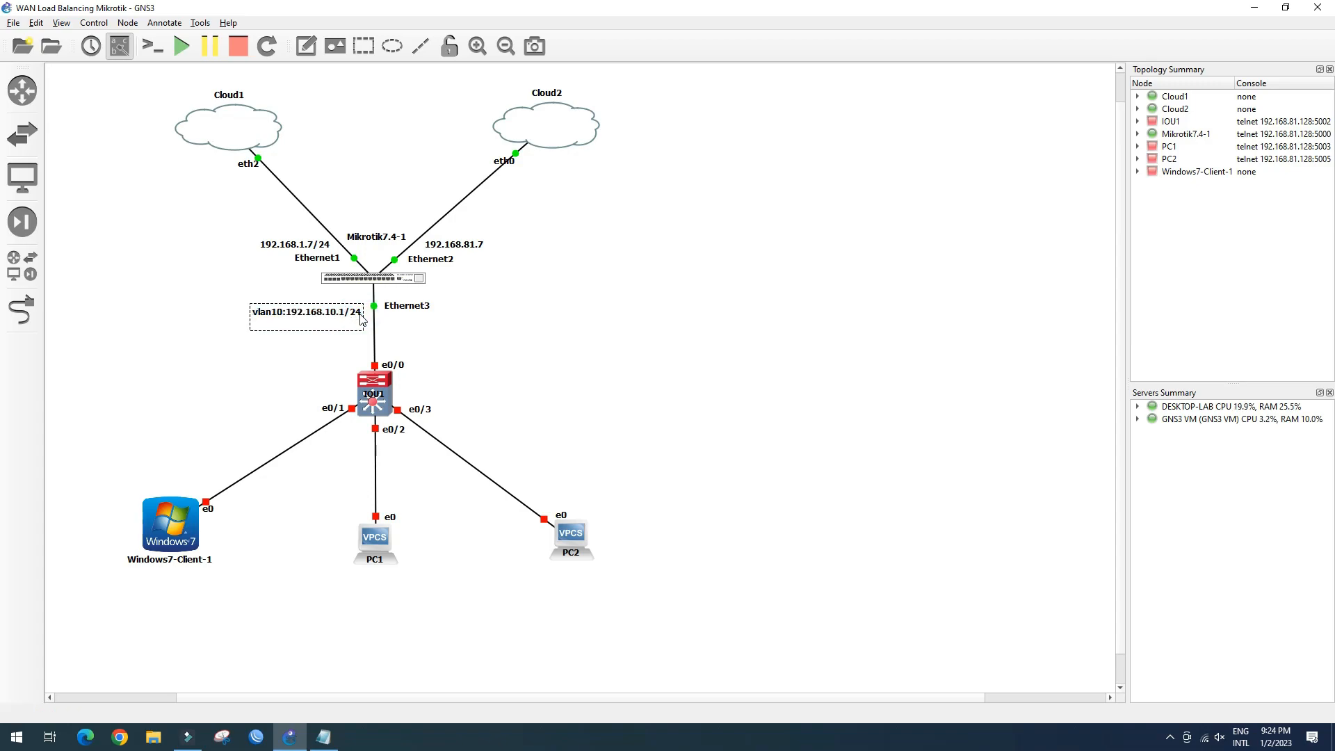
key("ctrl+v")
key("BackSpace")
type("3")
key("BackSpace")
type("2")
key("BackSpace")
type("2")
Add a third line vlan30:192.168.30.1/24 and nudge the note into place
key("Return")
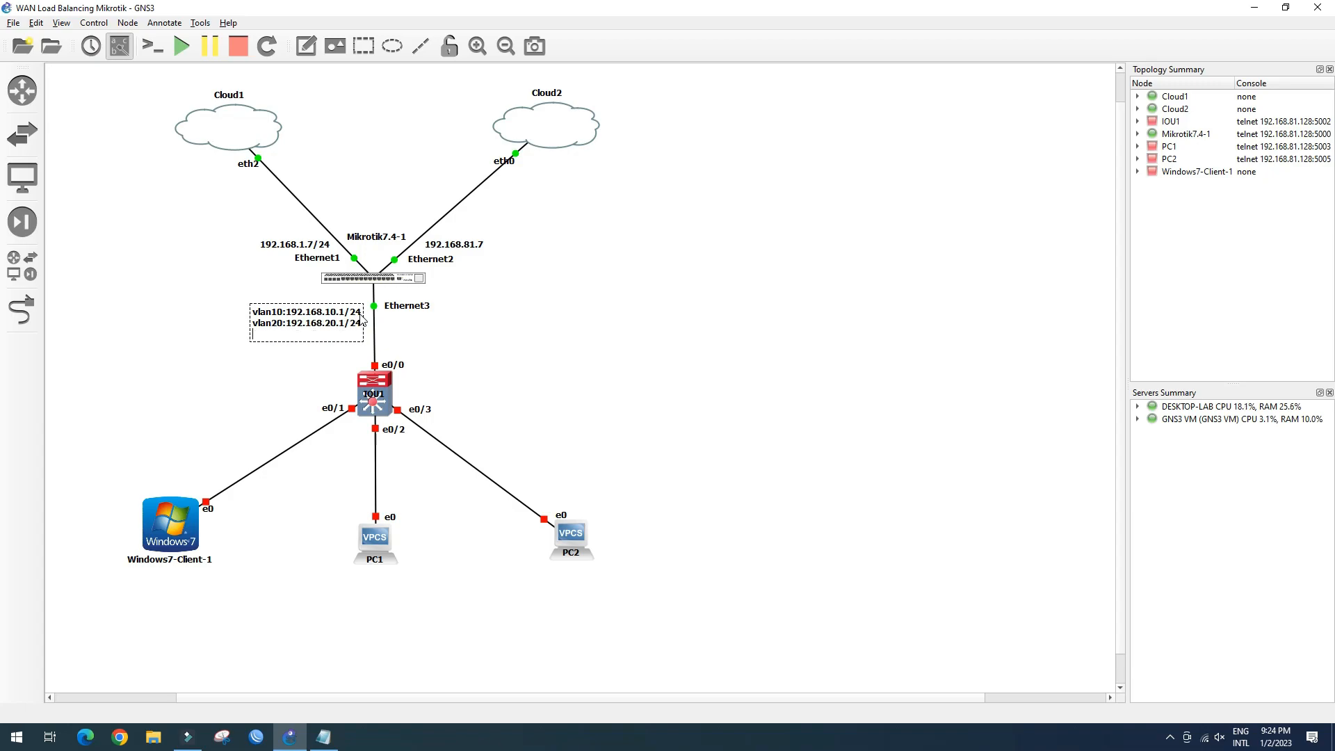
key("ctrl+v")
key("BackSpace")
type("3")
key("BackSpace")
type("3")
left_click(277, 380)
left_click_drag(310, 329, 316, 333)
left_click(251, 387)
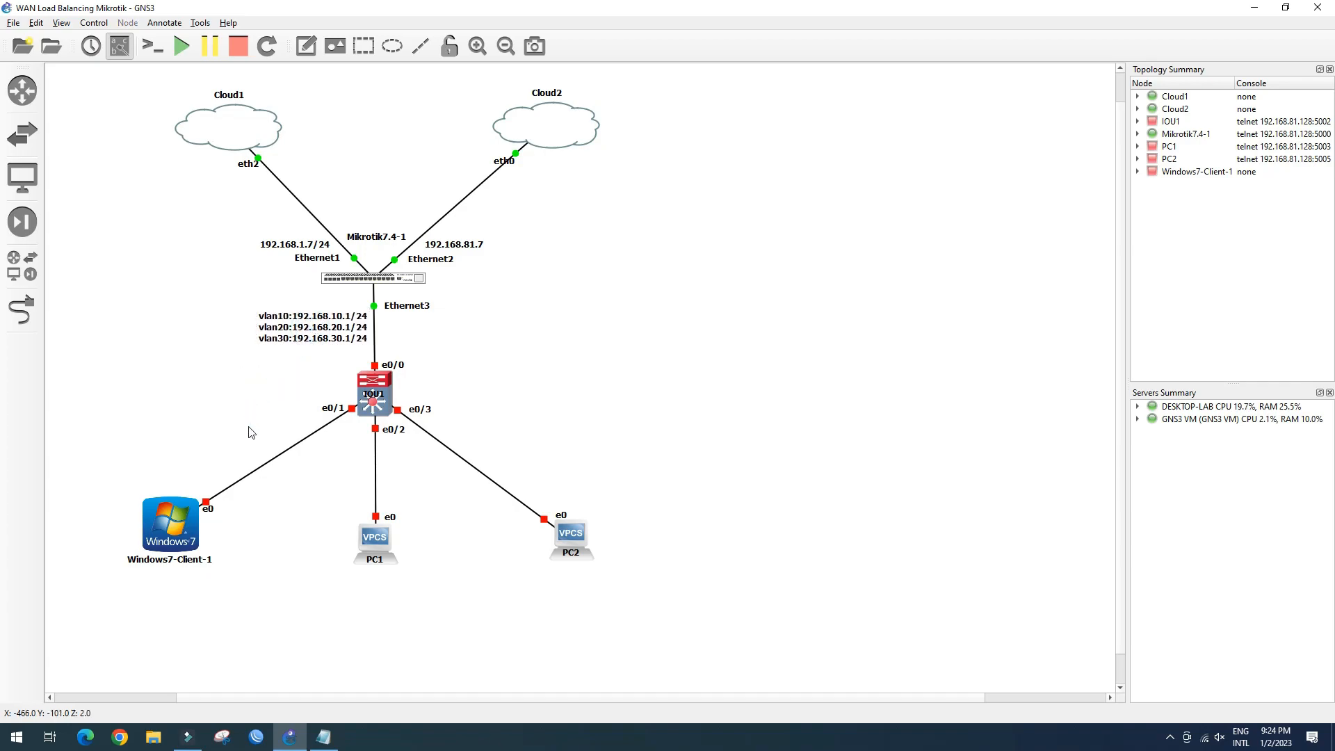
left_click(311, 55)
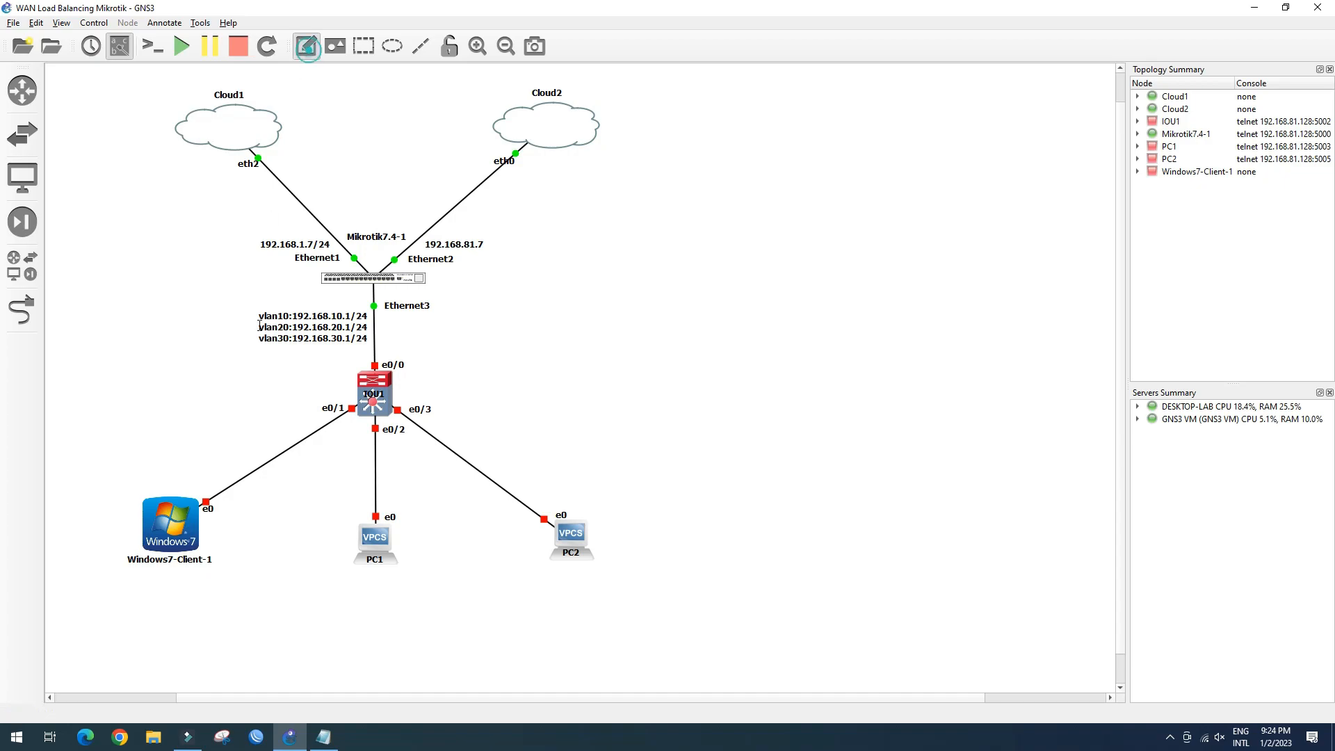
Add a 'vlan10' note under Windows7-Client-1 and duplicate it
left_click(149, 573)
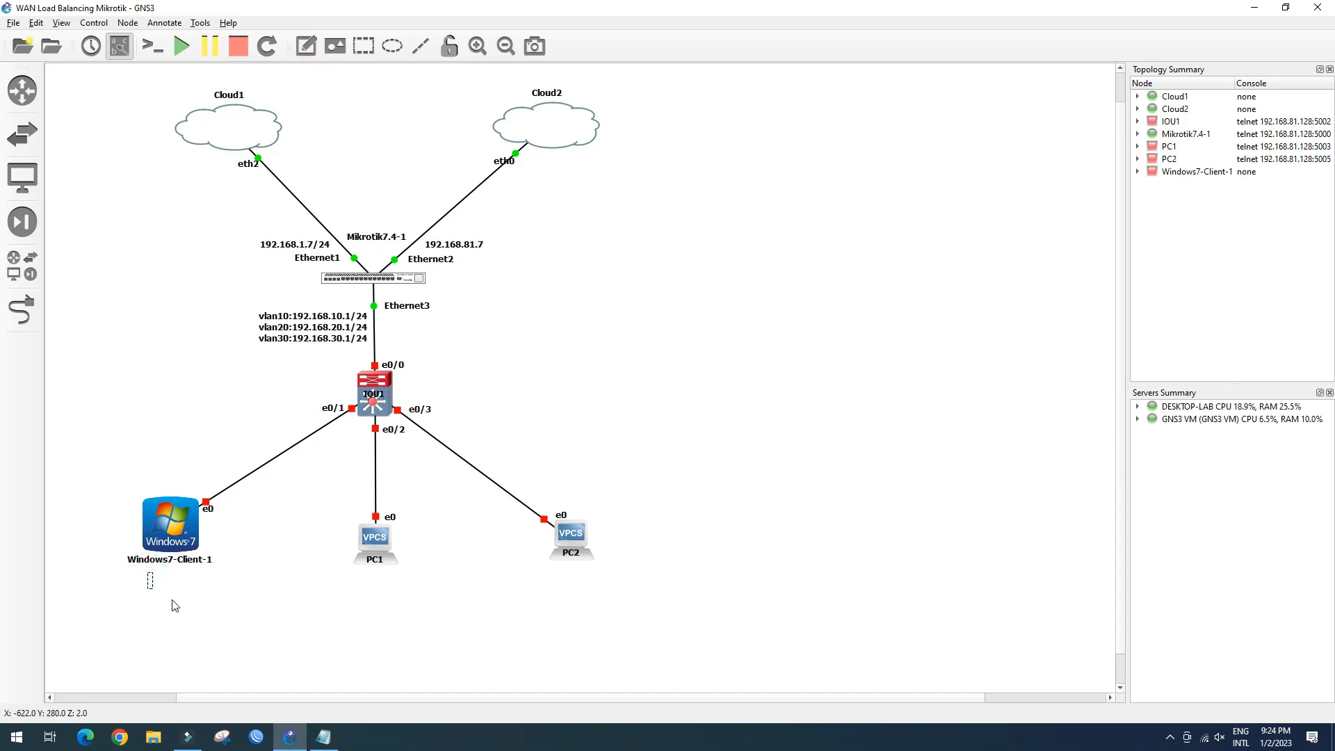
type("vlan10")
left_click(174, 606)
left_click_drag(166, 583, 167, 577)
right_click(160, 571)
left_click(188, 573)
Move the copy under PC1 and change it to 'vlan20'
left_click_drag(183, 593, 380, 582)
double_click(387, 579)
left_click(387, 579)
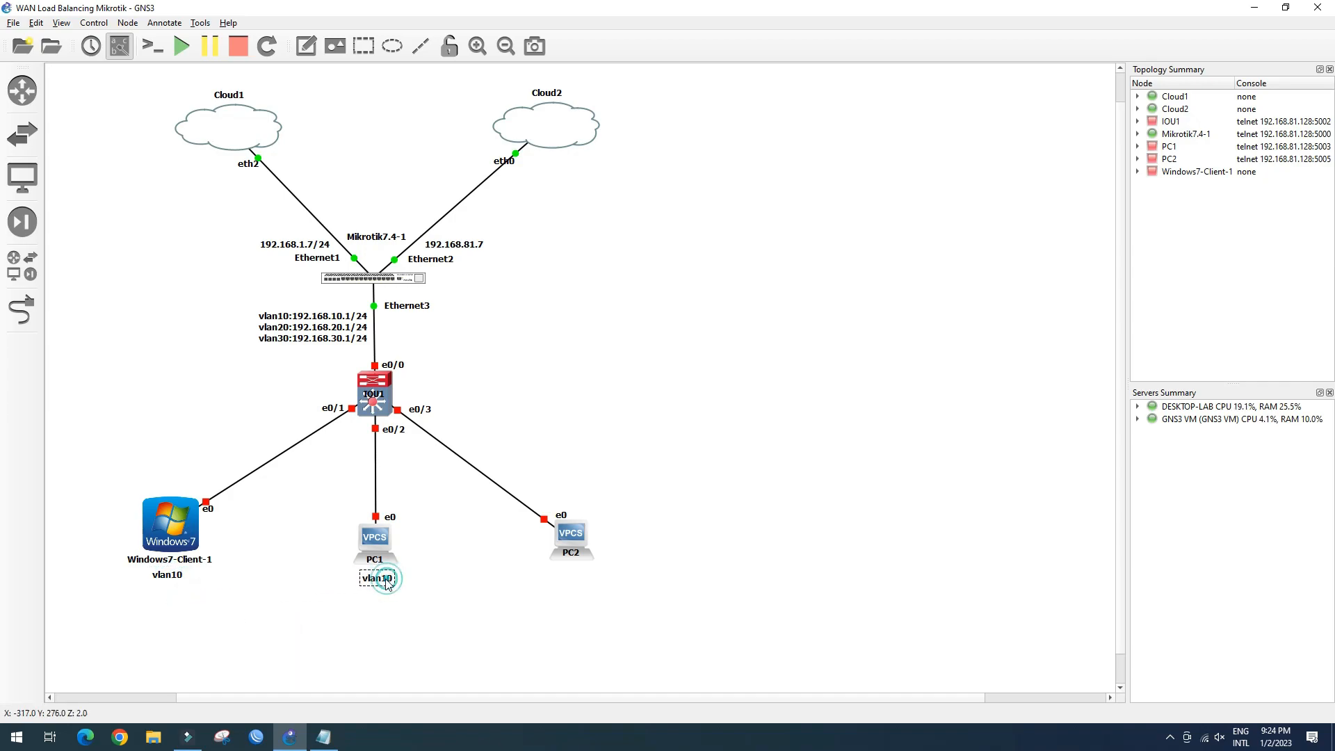
key("BackSpace")
type("2")
left_click(446, 605)
left_click(395, 580)
left_click(410, 580)
Duplicate the vlan20 note under PC2 and change it to 'vlan30'
right_click(384, 582)
left_click(402, 593)
left_click_drag(398, 592, 580, 575)
double_click(583, 574)
key("BackSpace")
type("30")
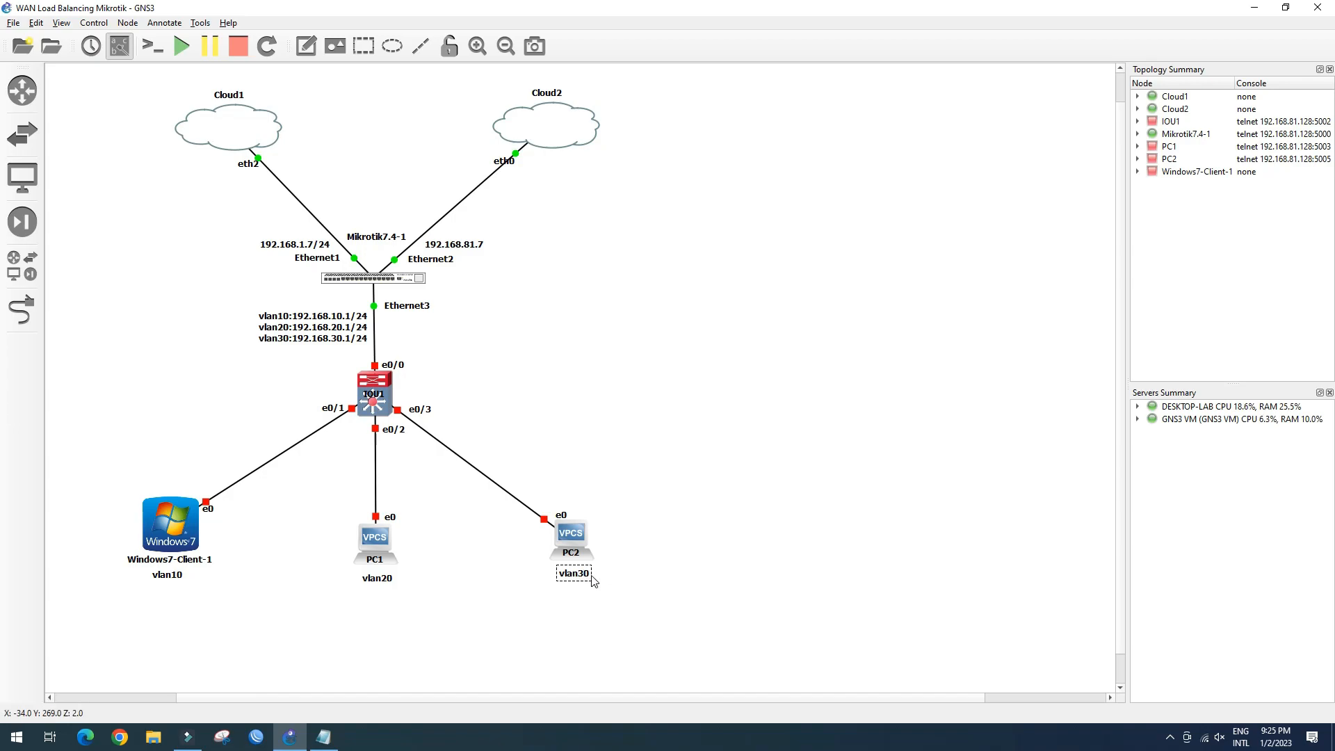
left_click(593, 582)
Move Cloud2's eth0 and Cloud1's eth2 labels beside their ports
left_click_drag(500, 165, 495, 158)
left_click_drag(250, 170, 244, 167)
left_click(704, 258)
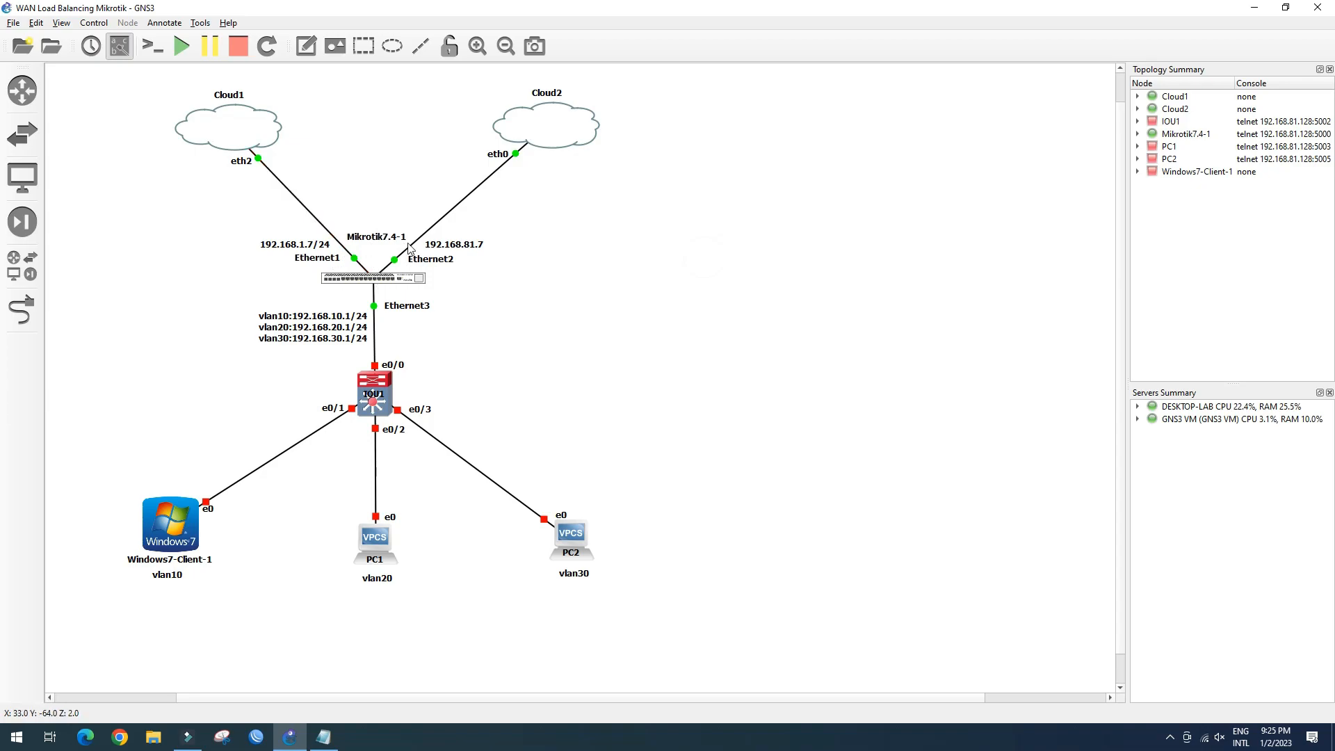
Replace the Ethernet2–Cloud2 link with a new PC3 VPCS node cabled to Cloud2's eth0
right_click(443, 224)
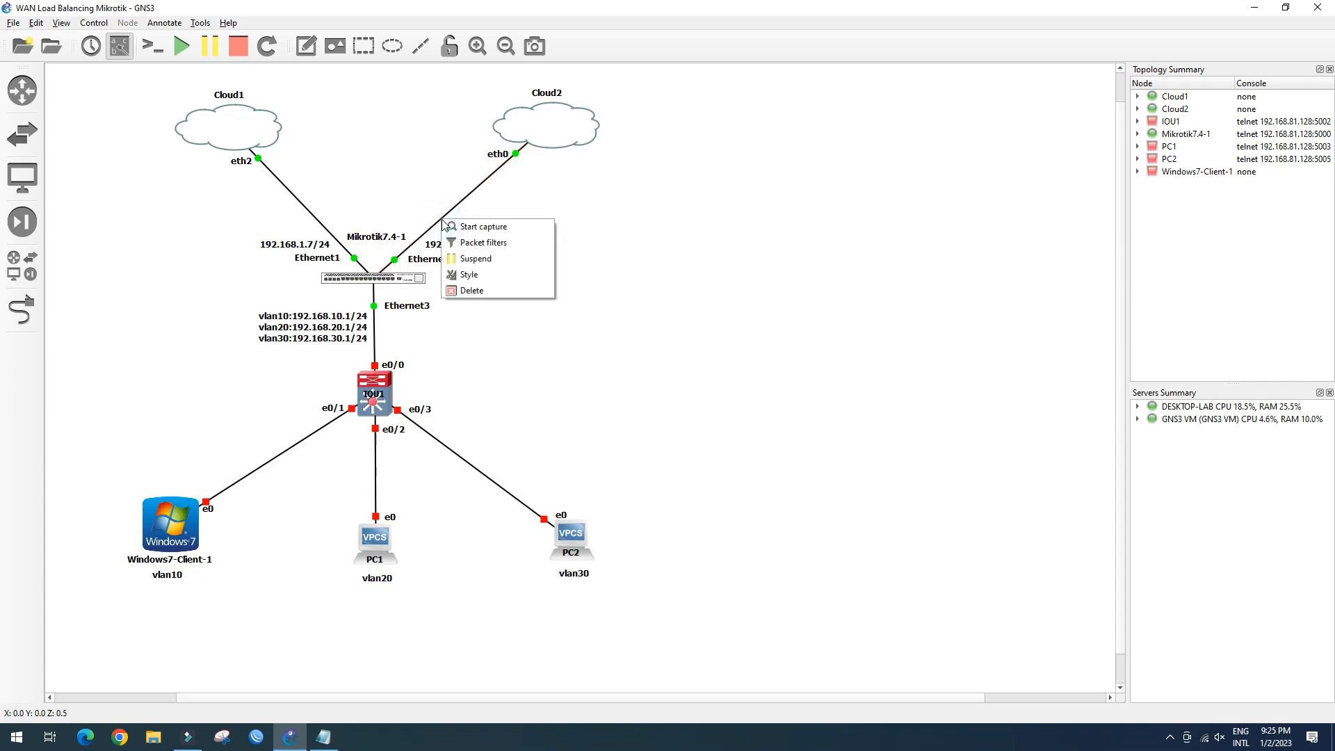
left_click(499, 292)
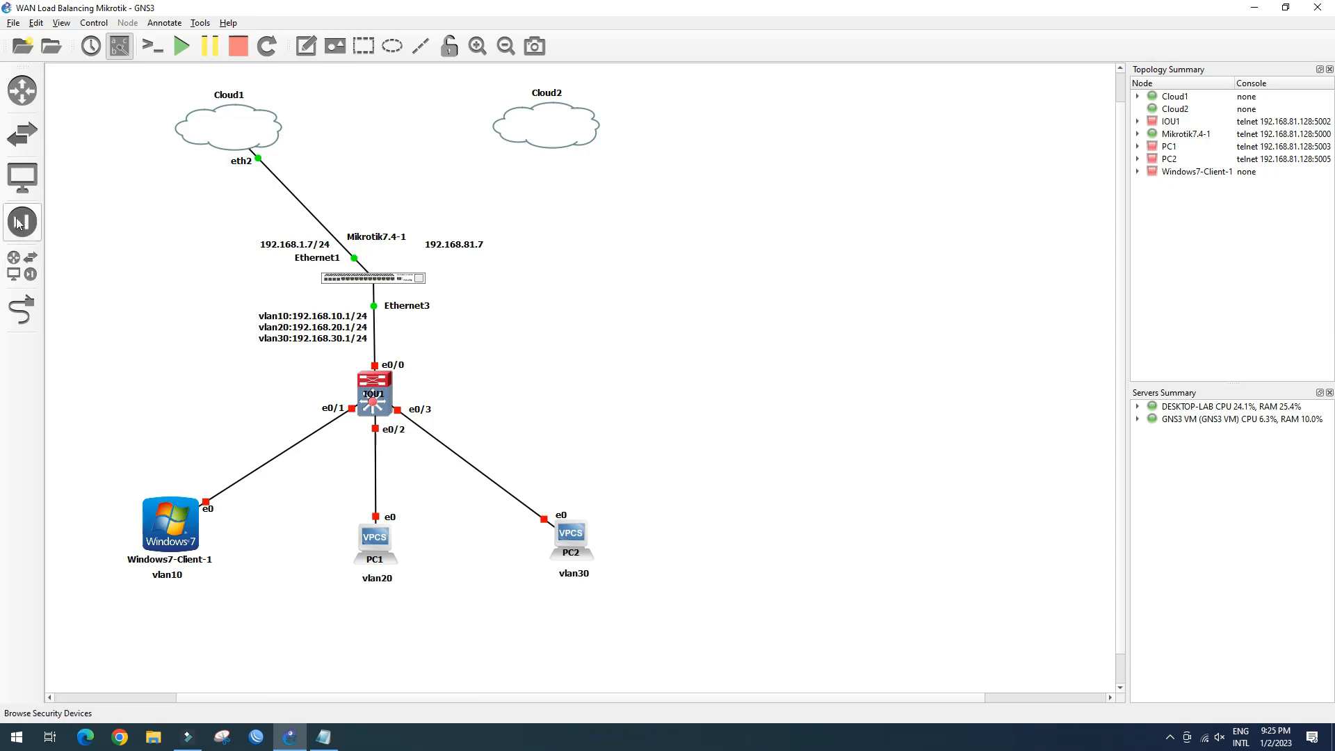
left_click(20, 179)
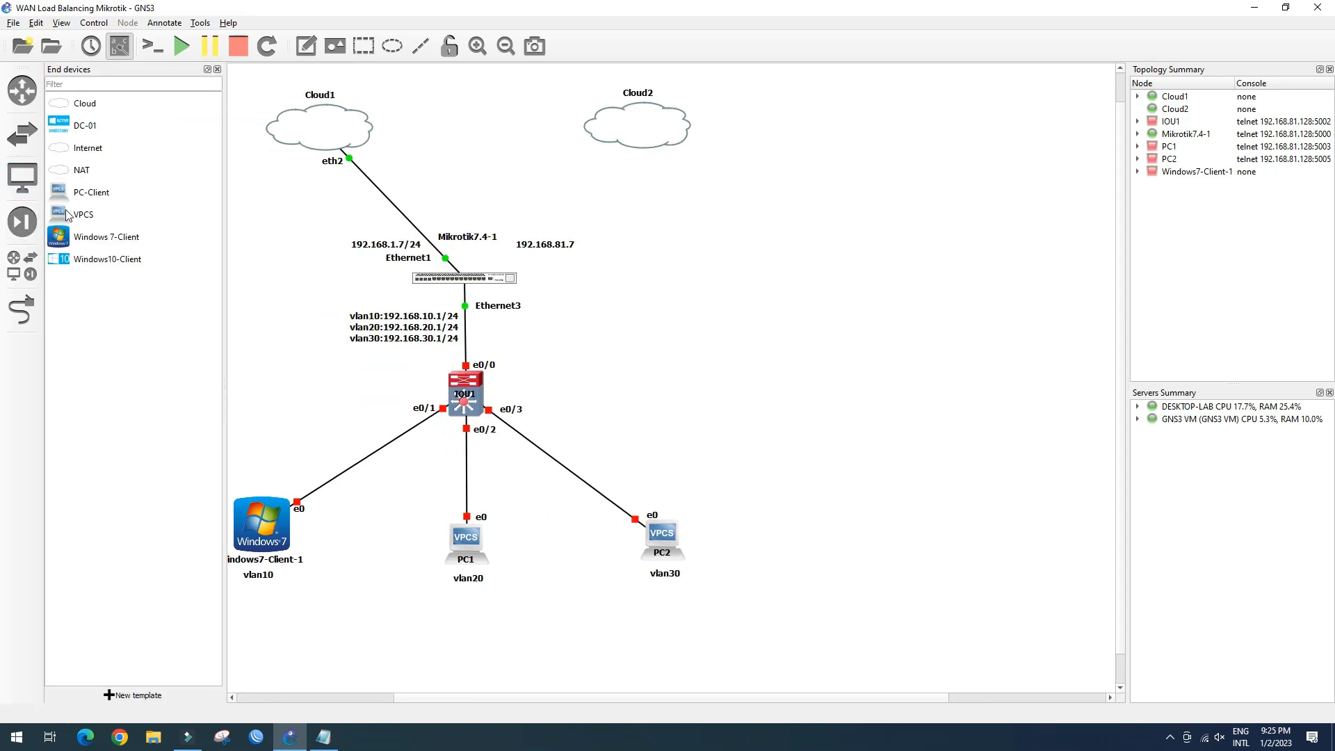
left_click_drag(62, 192, 670, 248)
left_click(21, 309)
left_click(695, 261)
left_click(721, 267)
left_click(612, 128)
left_click(624, 136)
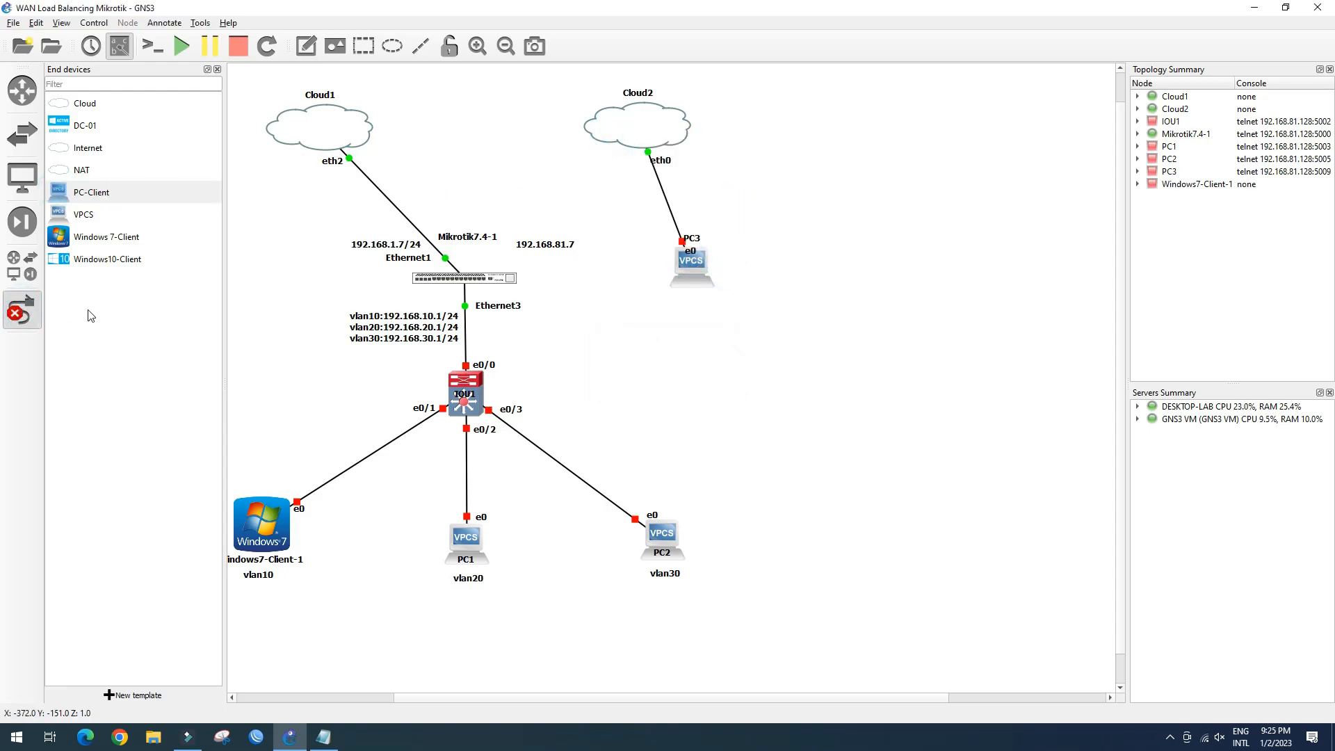
left_click(23, 310)
Run ip dhcp in PC3's console, confirm the 192.168.81.135/24 lease, then close the console
right_click(693, 259)
left_click(695, 304)
double_click(694, 267)
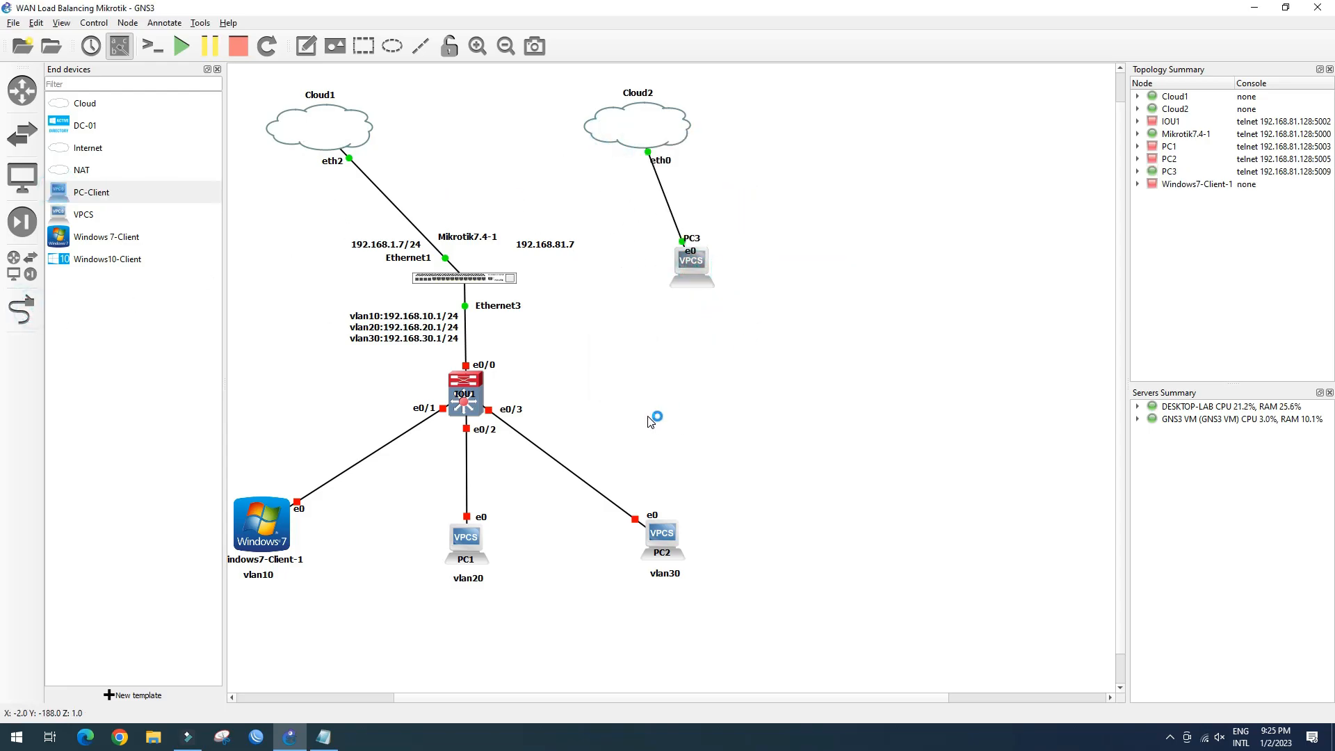
type("ip dhcp")
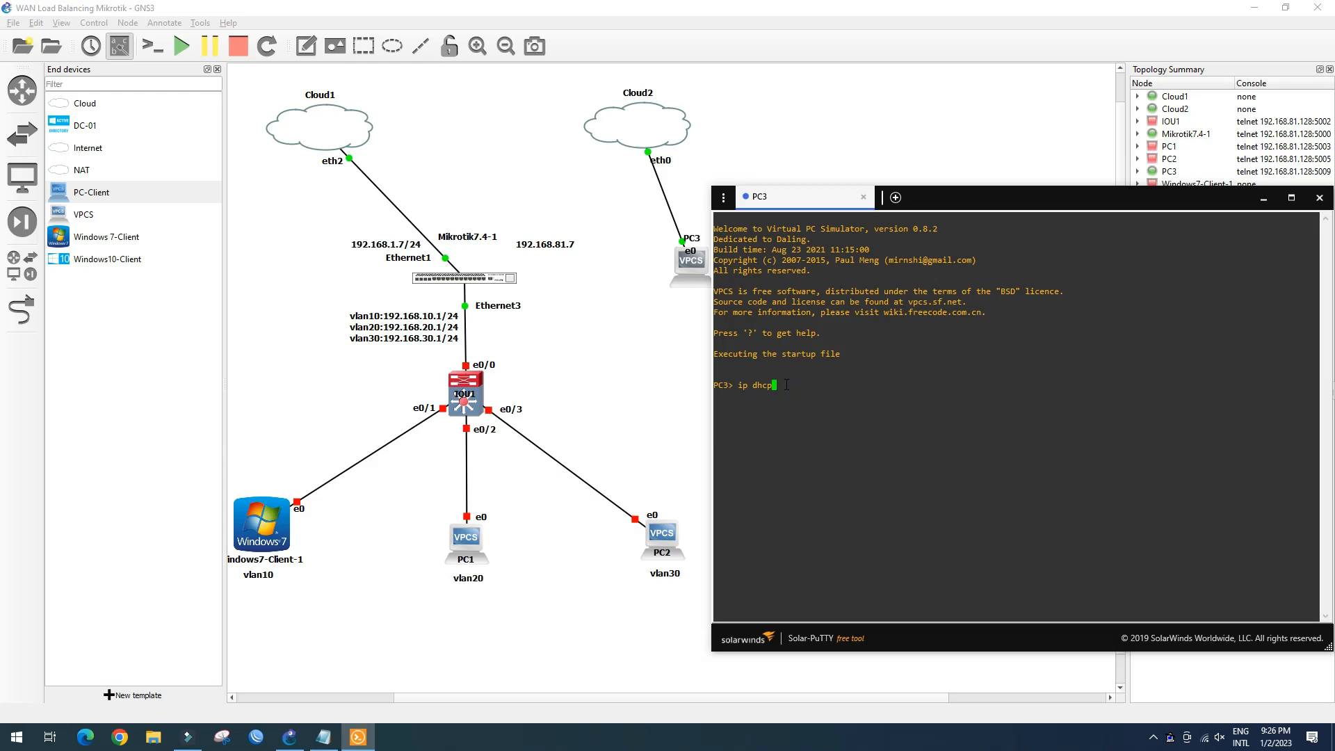
left_click_drag(1025, 198, 1043, 222)
left_click(1045, 516)
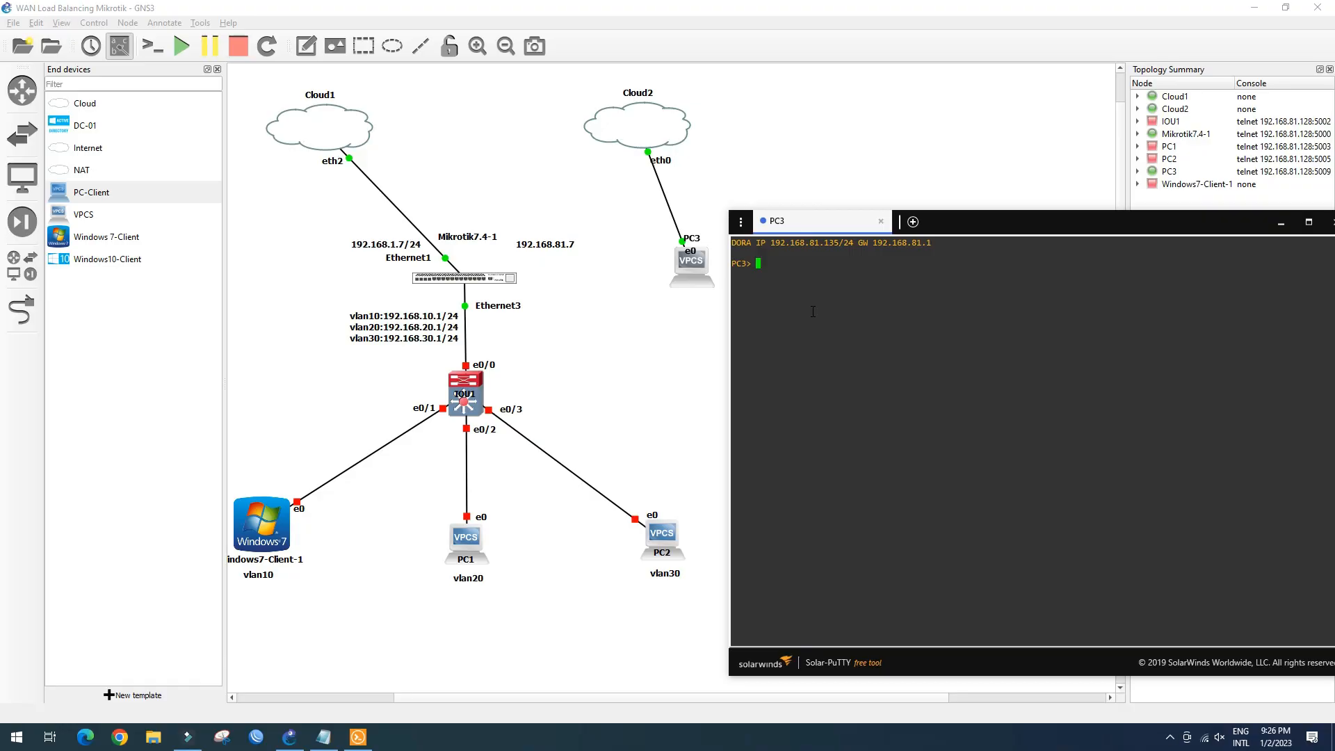
type("ip dhcp")
key("Return")
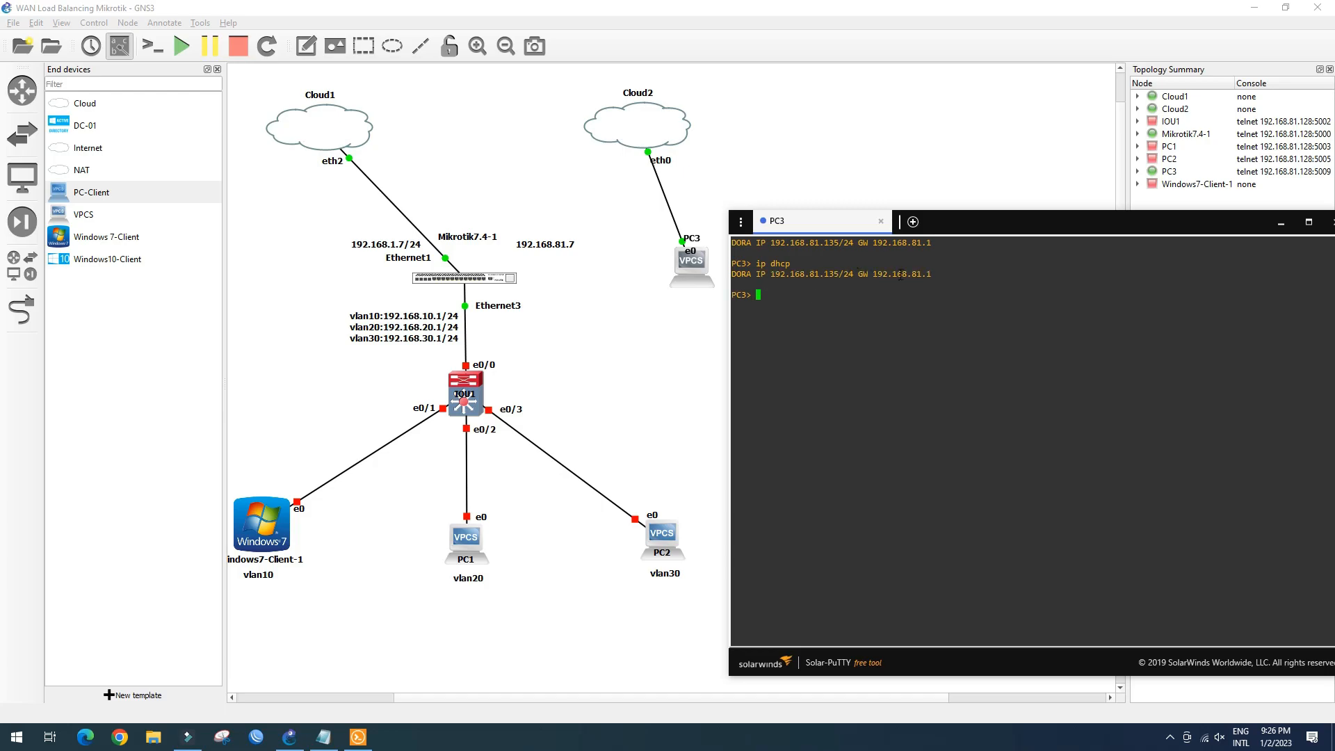
triple_click(936, 273)
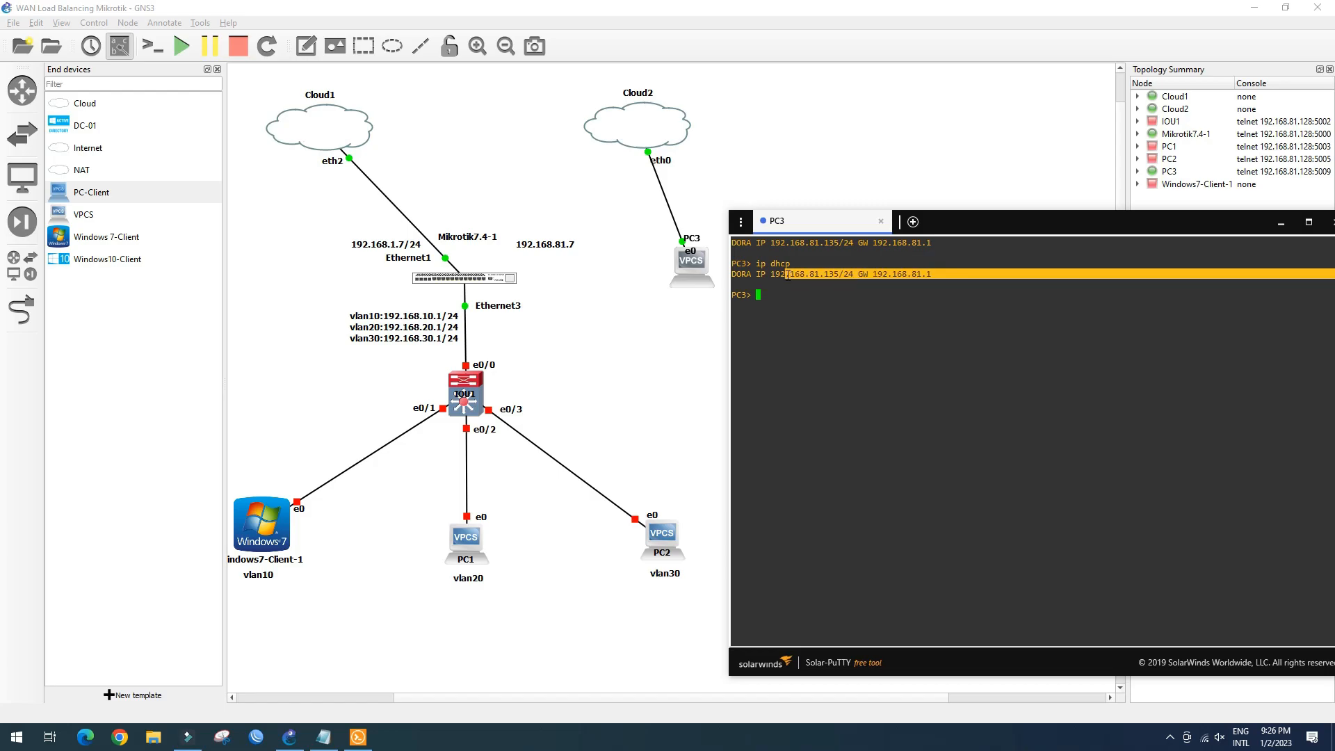
left_click_drag(1180, 222, 1053, 254)
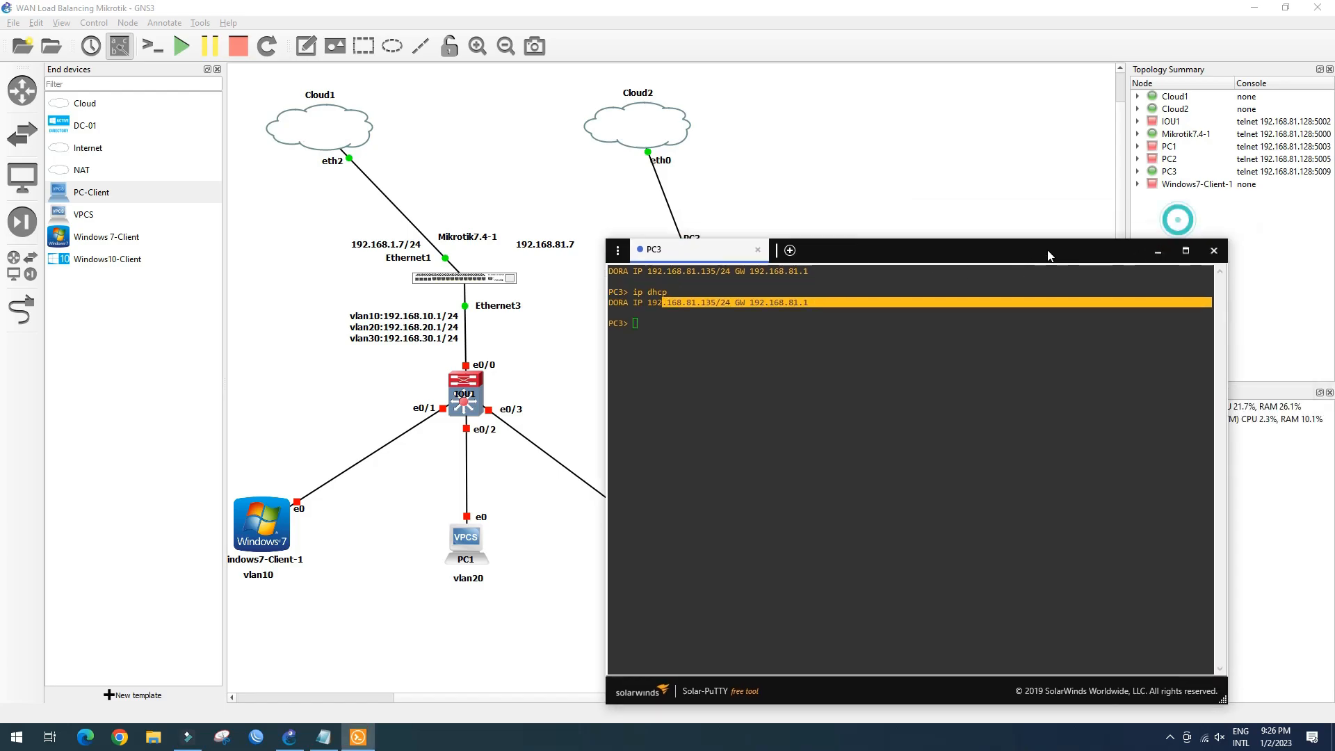
left_click(1209, 253)
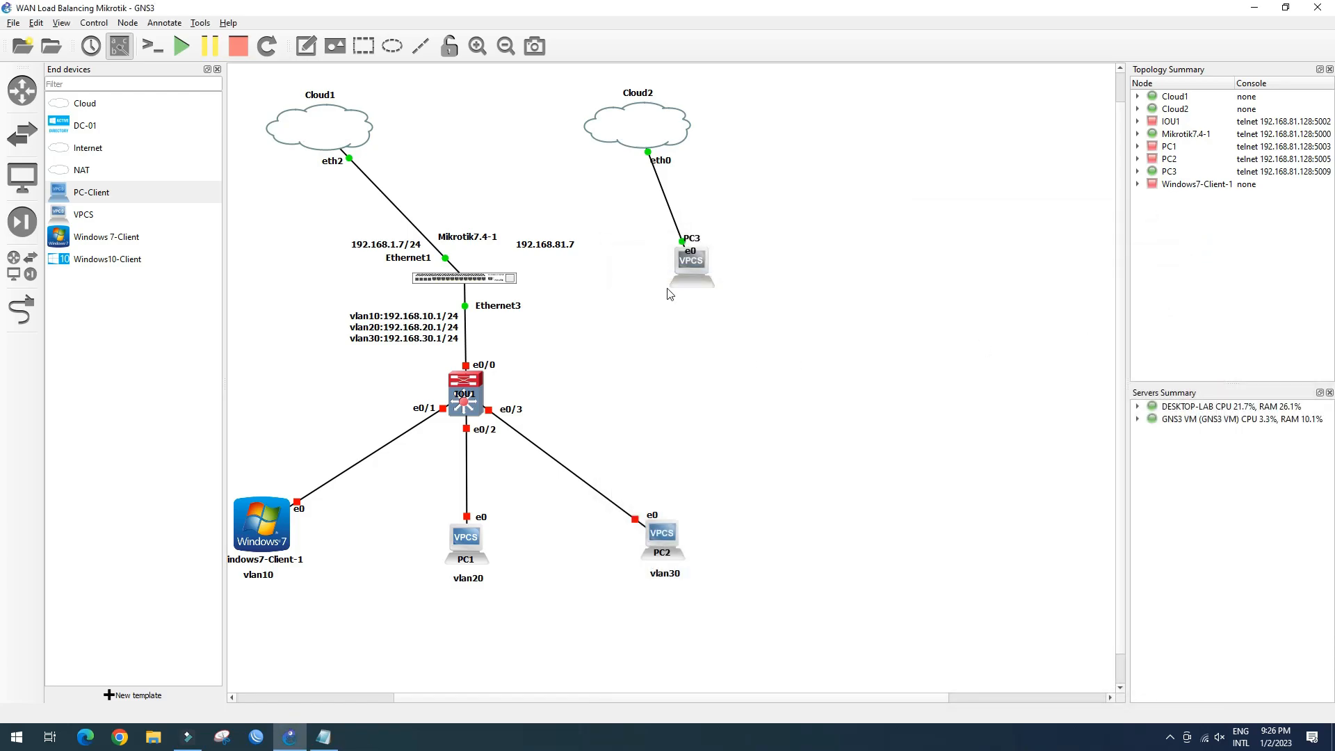
Delete the Cloud2–PC3 link and move PC3 lower on the canvas
right_click(676, 223)
left_click(703, 284)
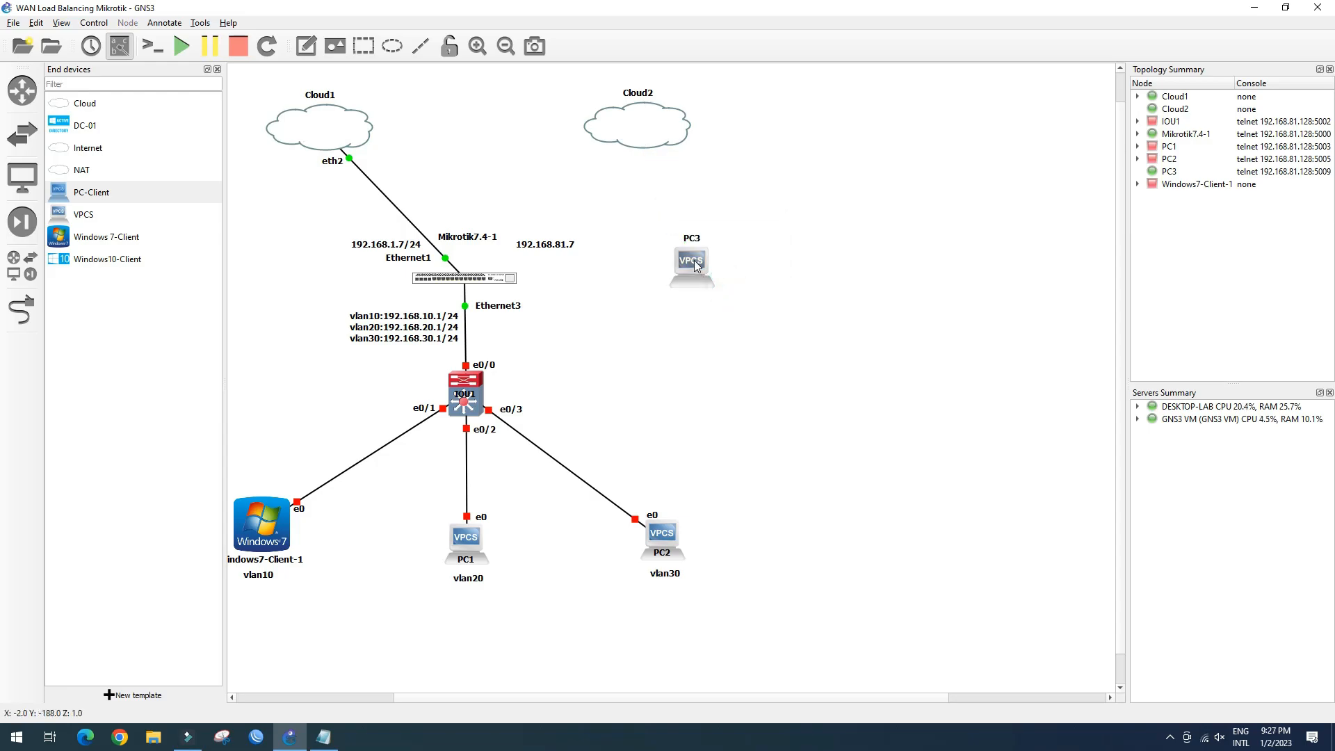
left_click_drag(718, 278, 708, 412)
Cable Cloud2's eth0 to the Ethernet2 port of Mikrotik7.4-1
left_click(22, 311)
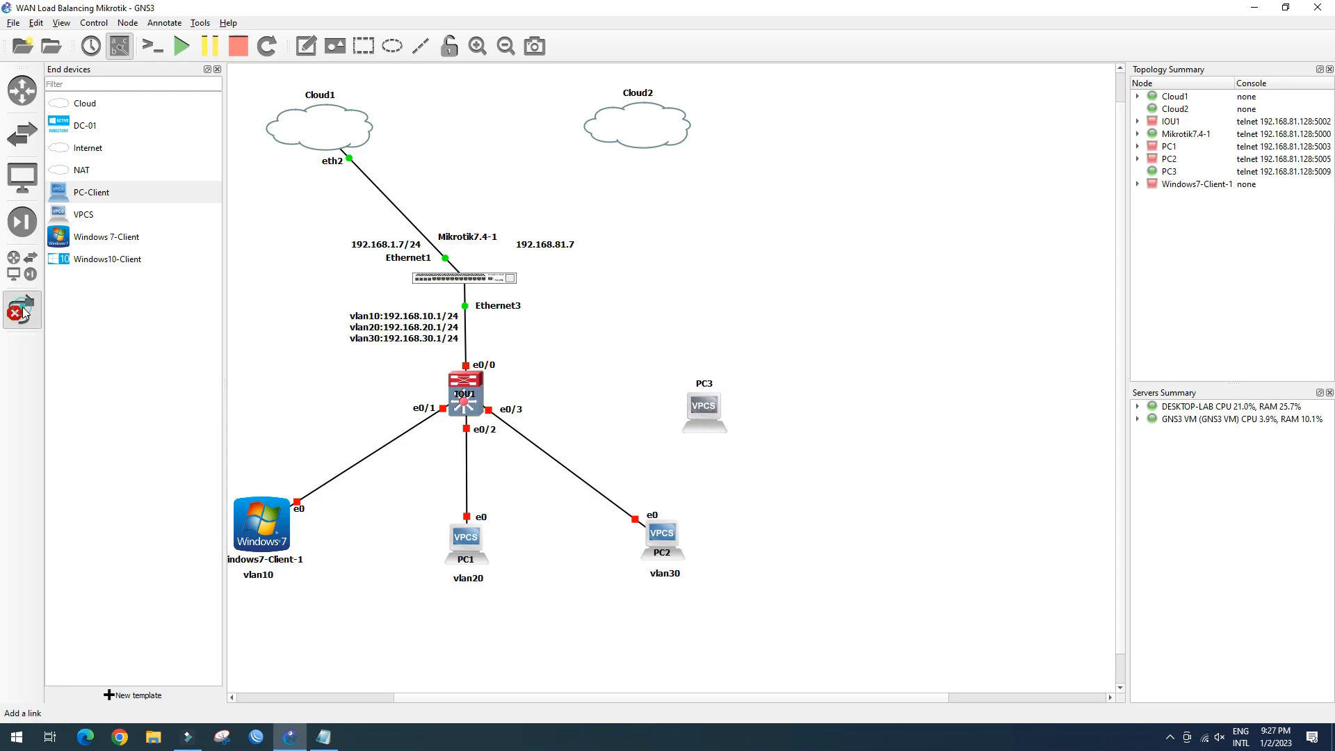
left_click(618, 133)
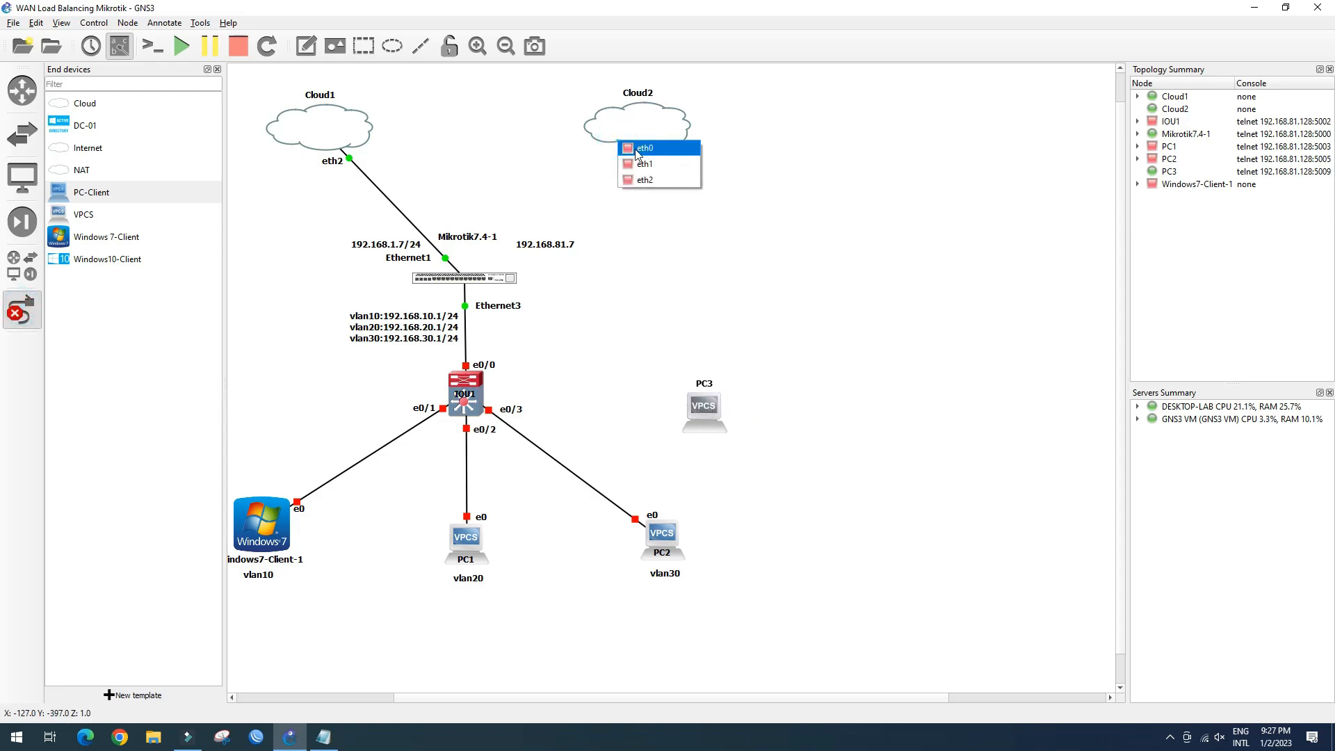
left_click(634, 148)
left_click(473, 276)
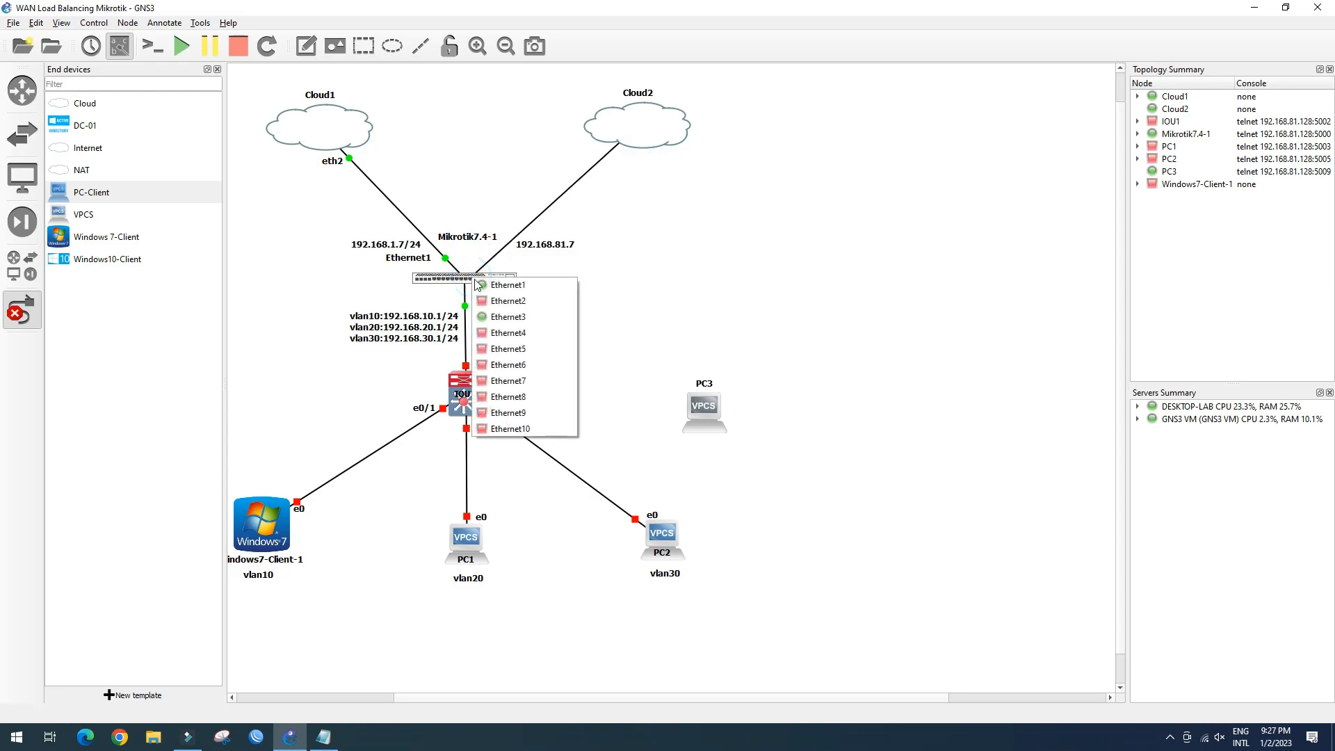
left_click(492, 301)
left_click(24, 317)
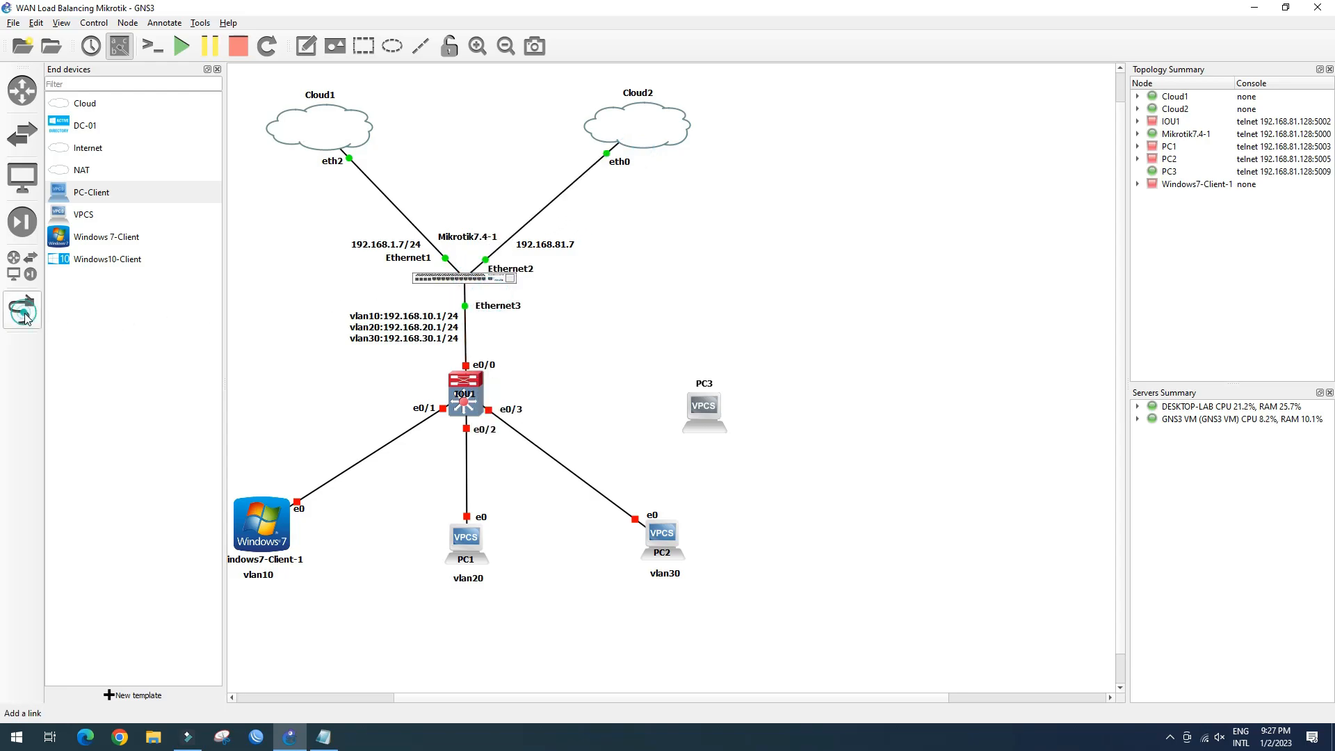
right_click(498, 281)
left_click(556, 285)
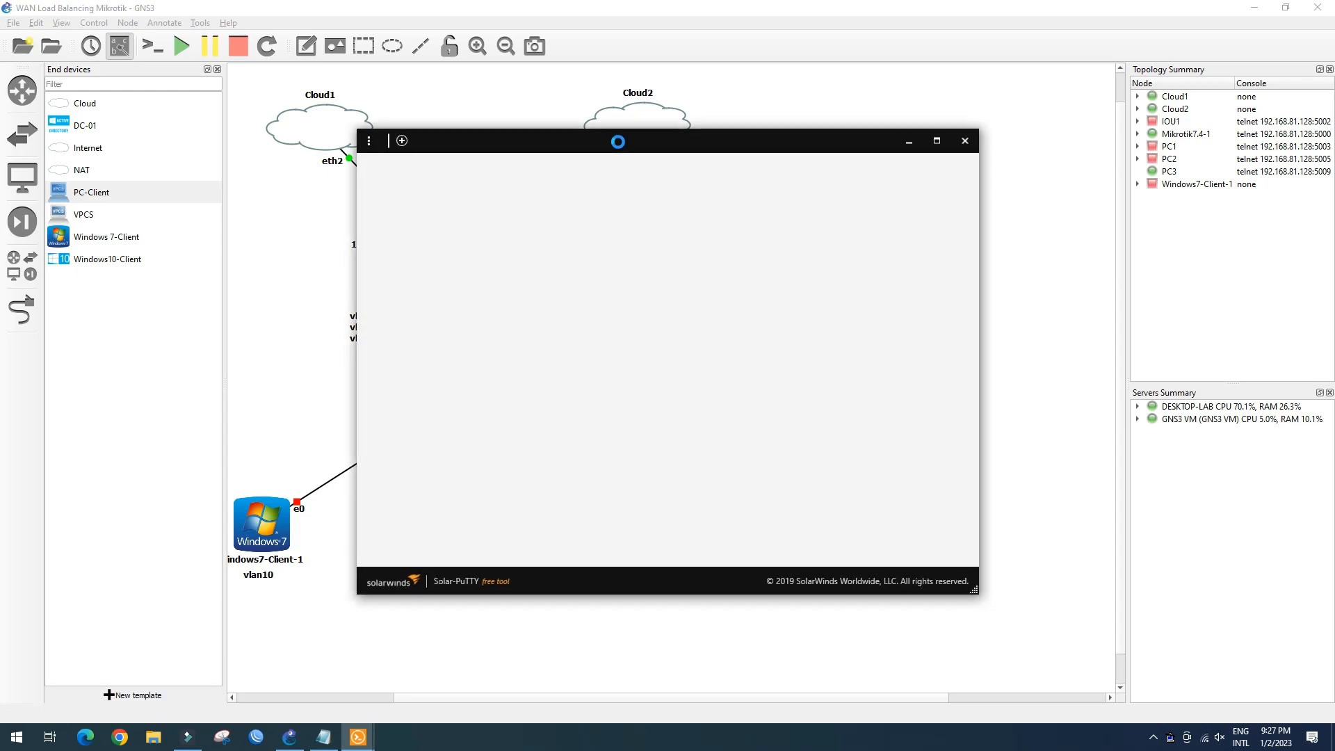
Rearrange the Solar-PuTTY window and get a fresh PC3 prompt
left_click_drag(610, 144, 928, 184)
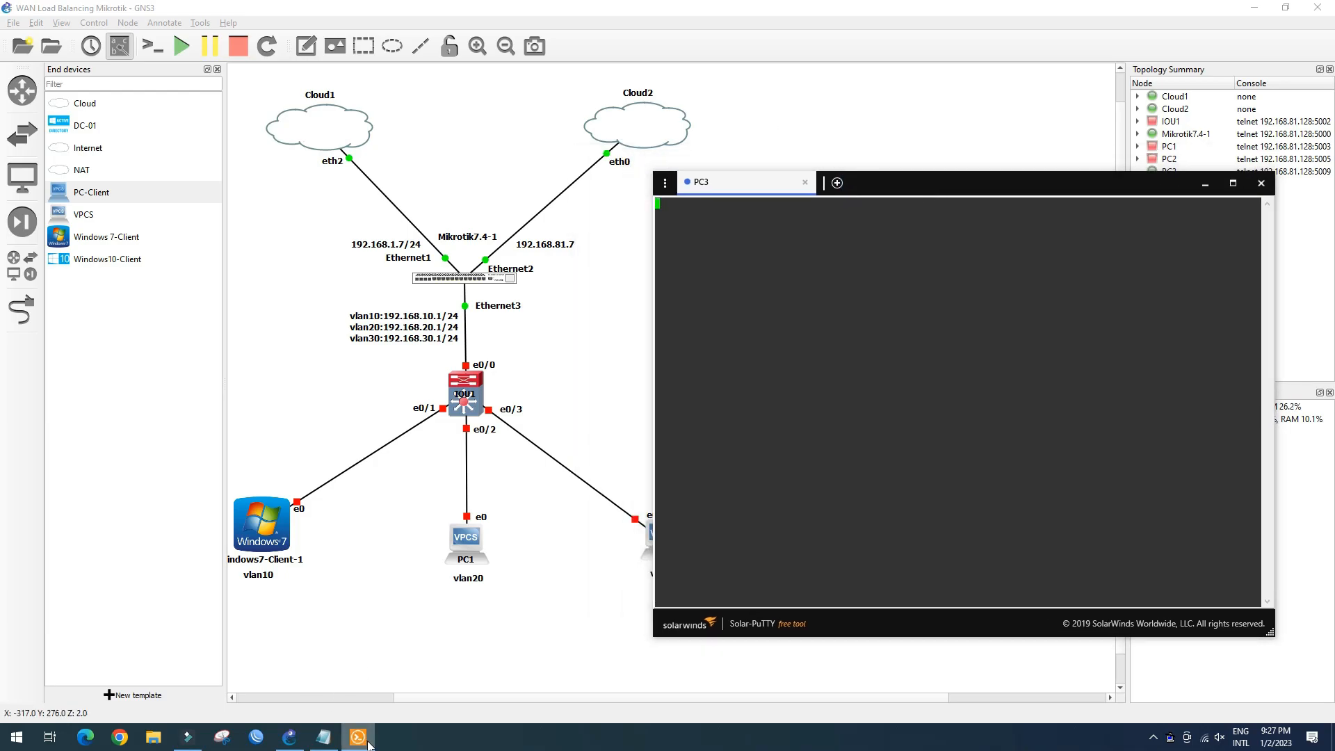
left_click(364, 741)
left_click(363, 739)
left_click(697, 223)
key("Return")
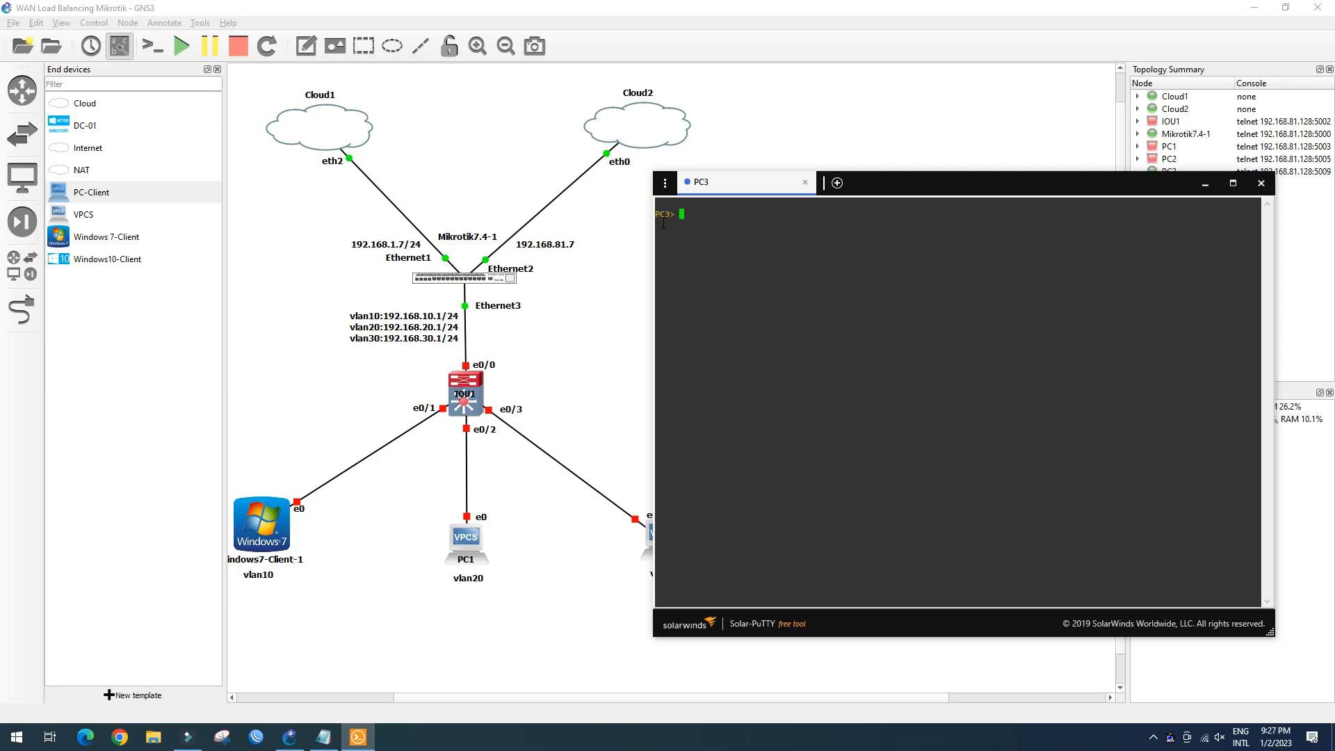
Open a console to Mikrotik7.4-1 and focus its login prompt
left_click(588, 317)
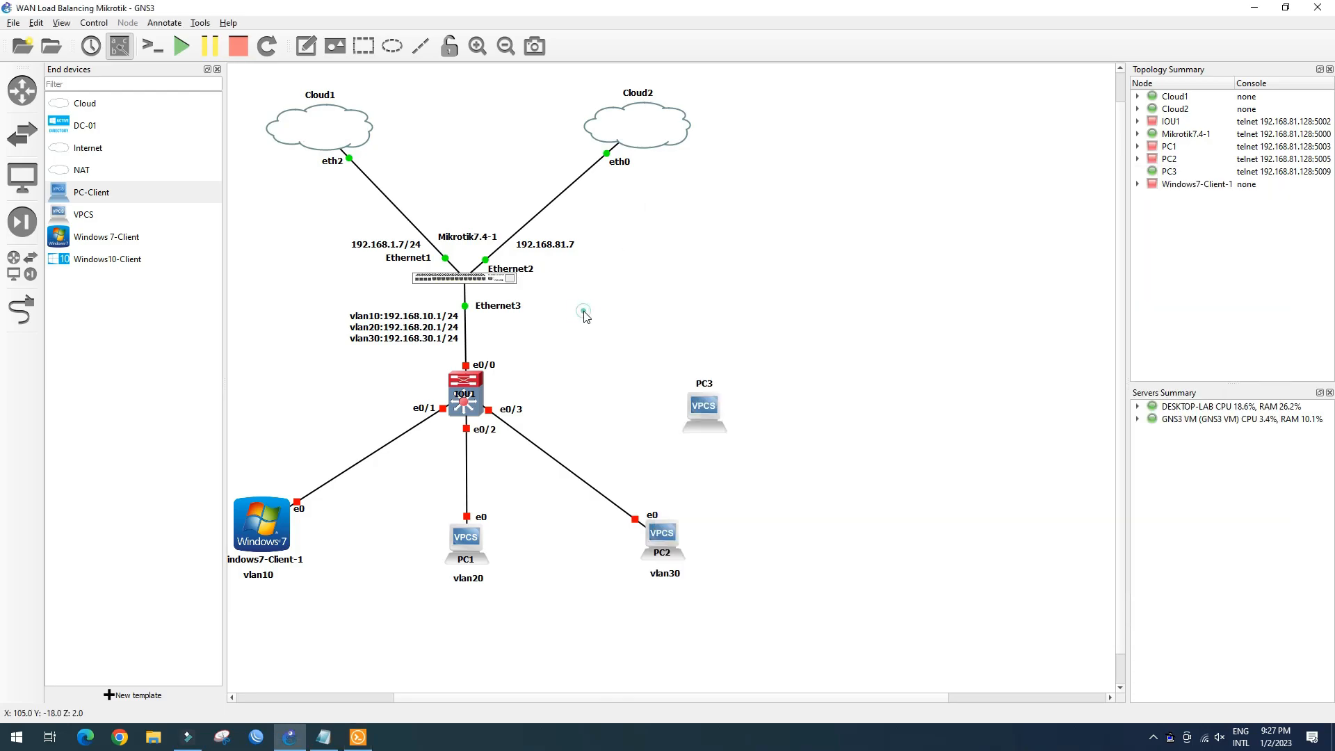
left_click(511, 270)
left_click(459, 281)
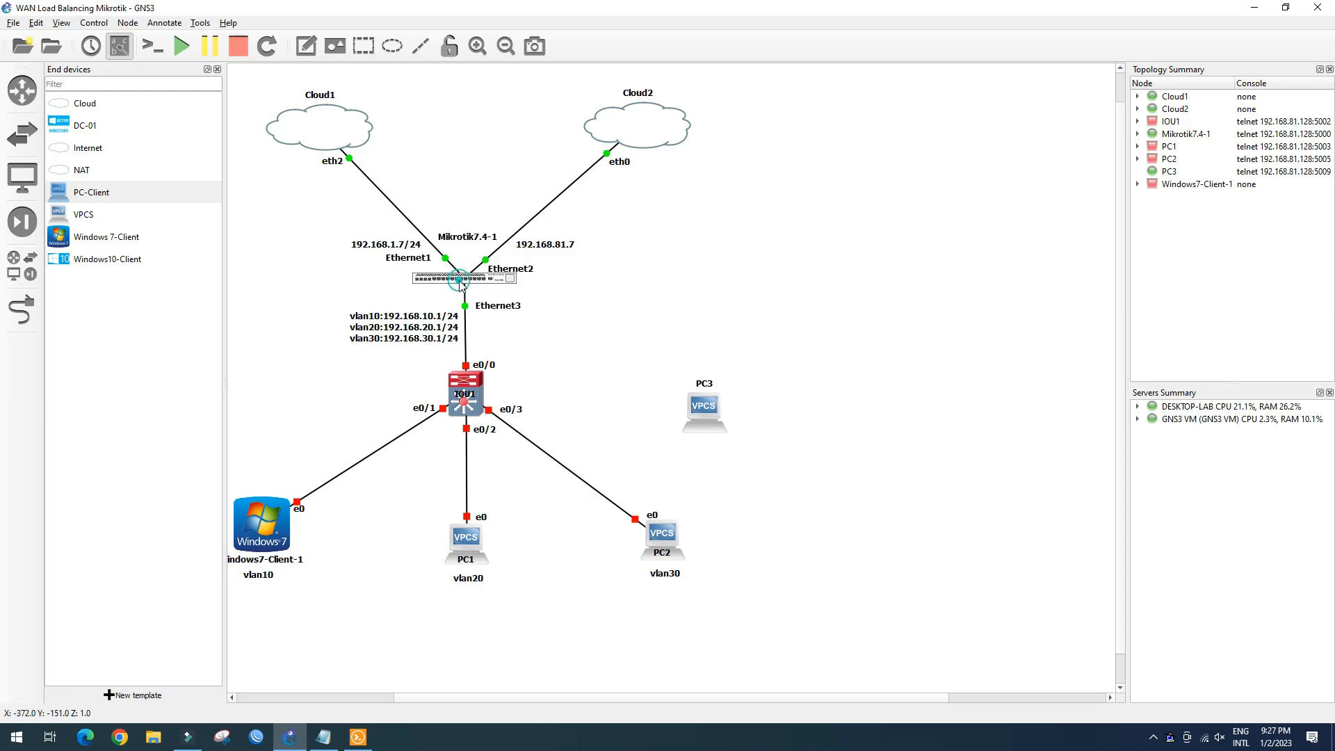
right_click(445, 279)
left_click(480, 307)
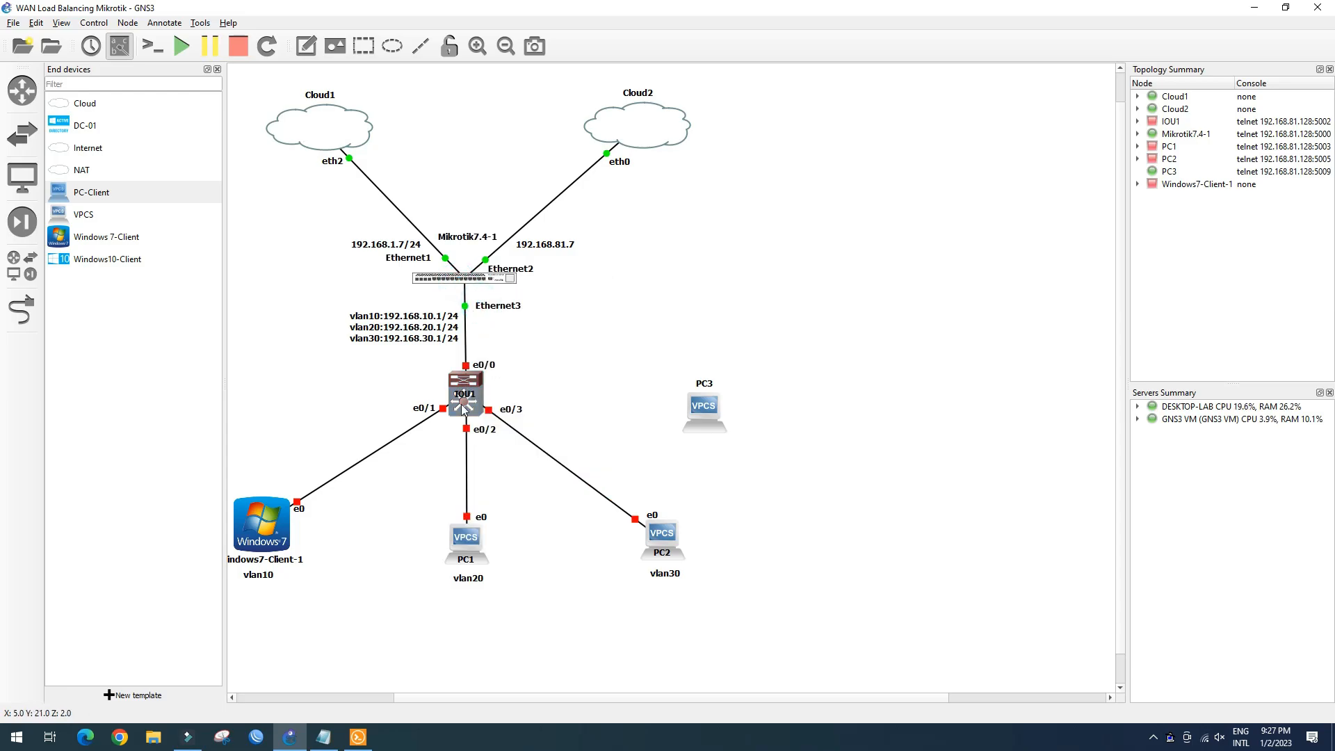
left_click(358, 737)
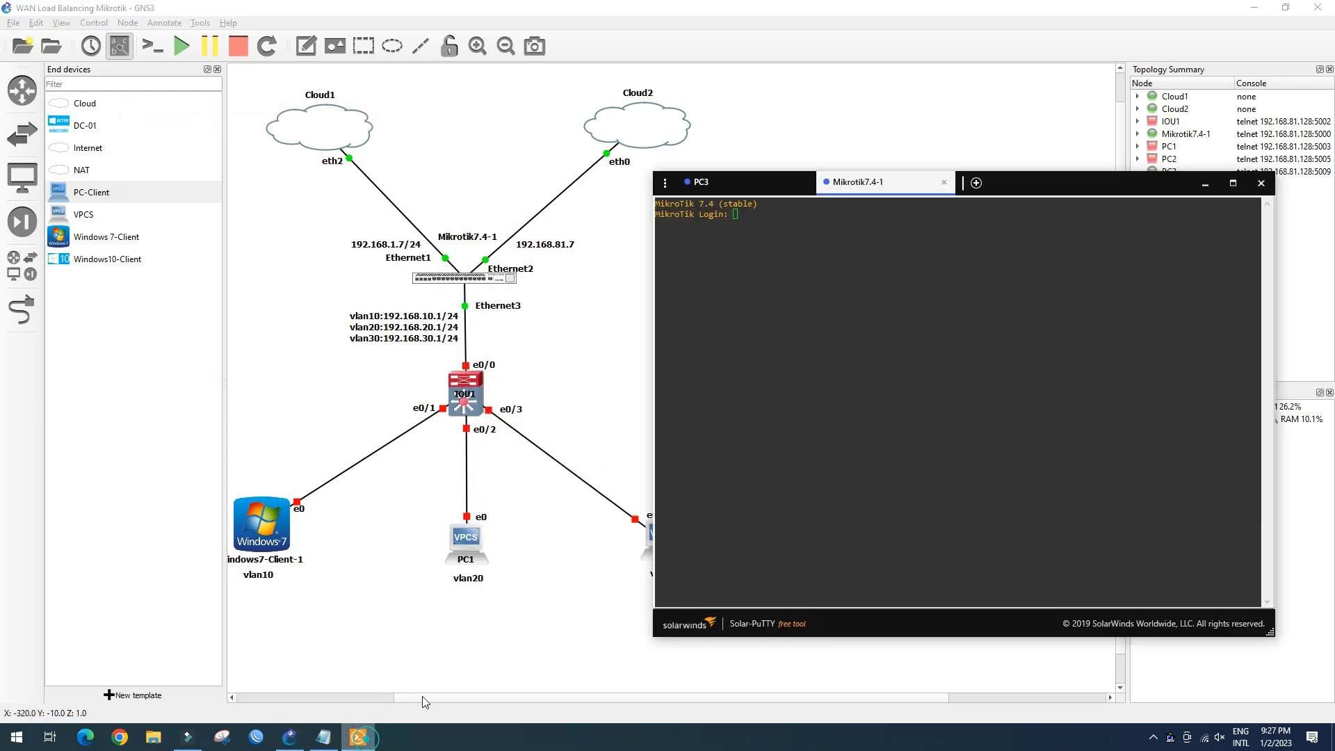
left_click(756, 219)
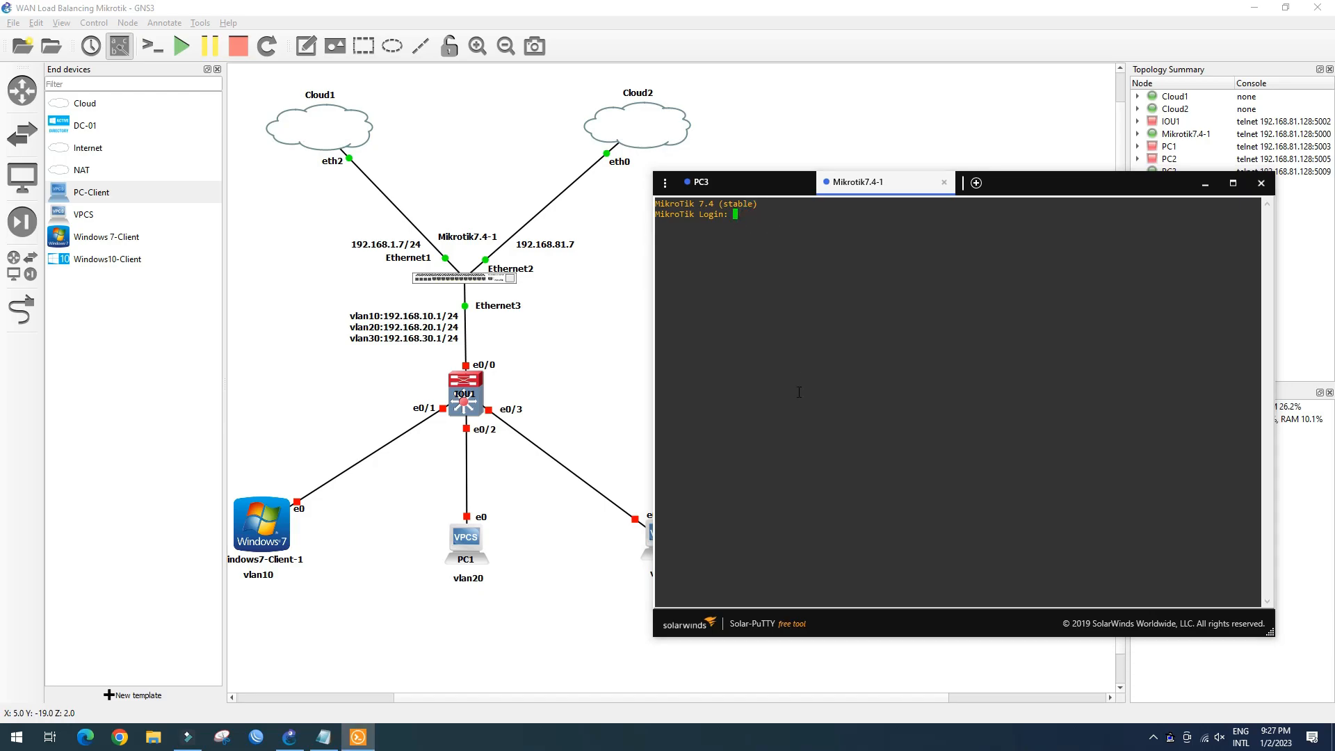
left_click_drag(1035, 180, 1080, 114)
left_click(1041, 188)
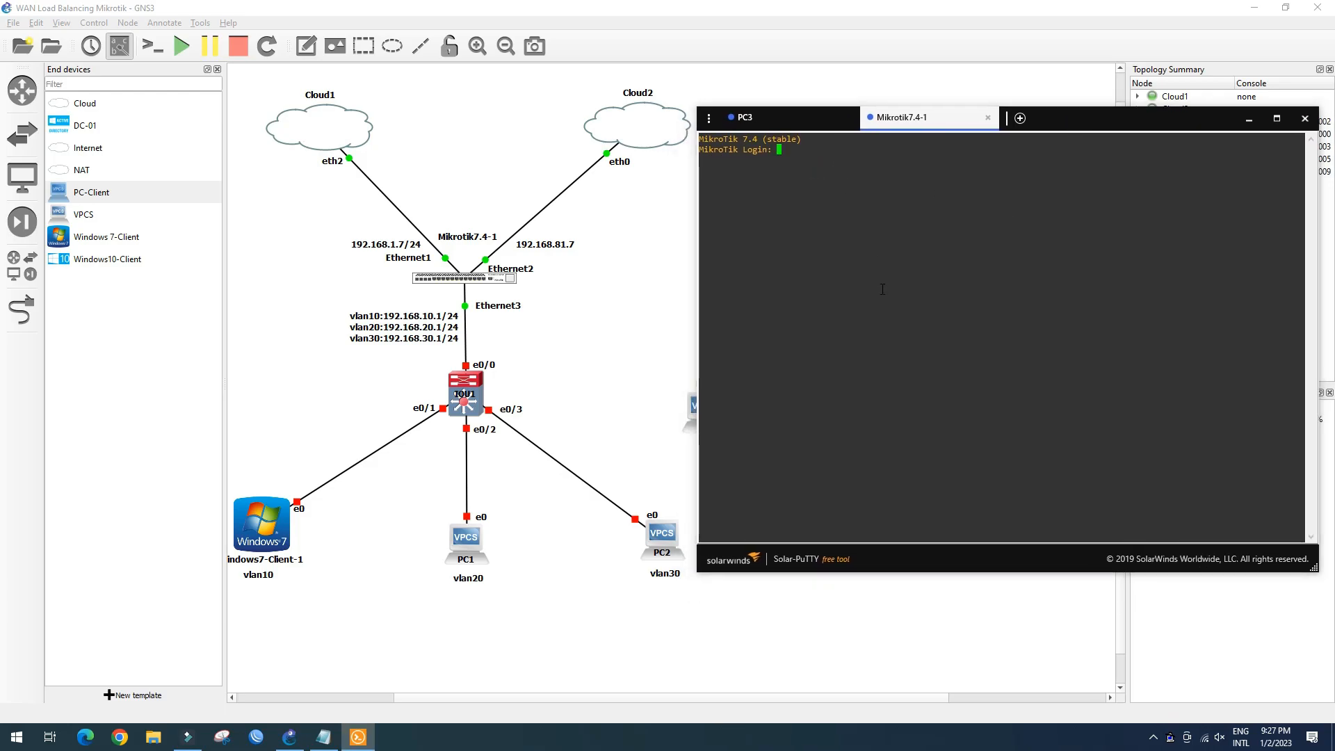
Log in to the MikroTik as admin, decline the licence, and set a new password
type("admin")
key("Return")
key("Return")
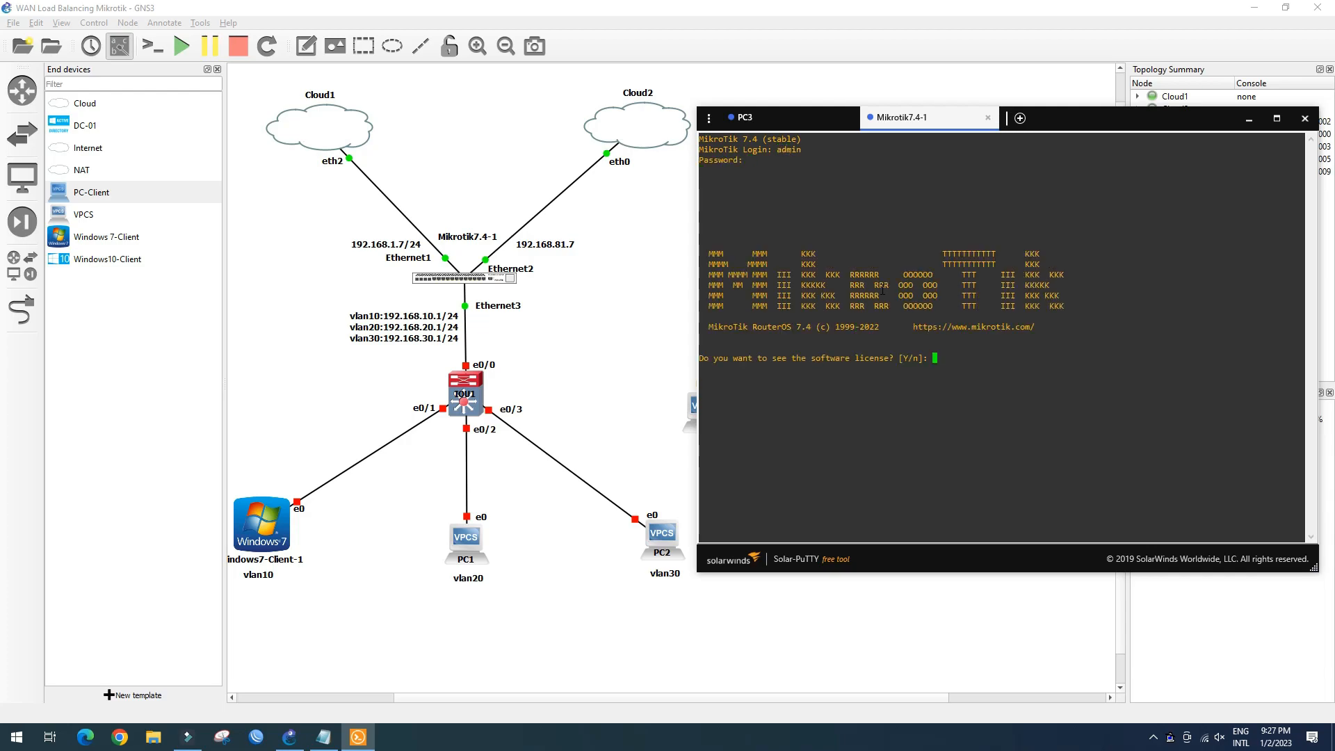
type("n")
key("Return")
type("admin")
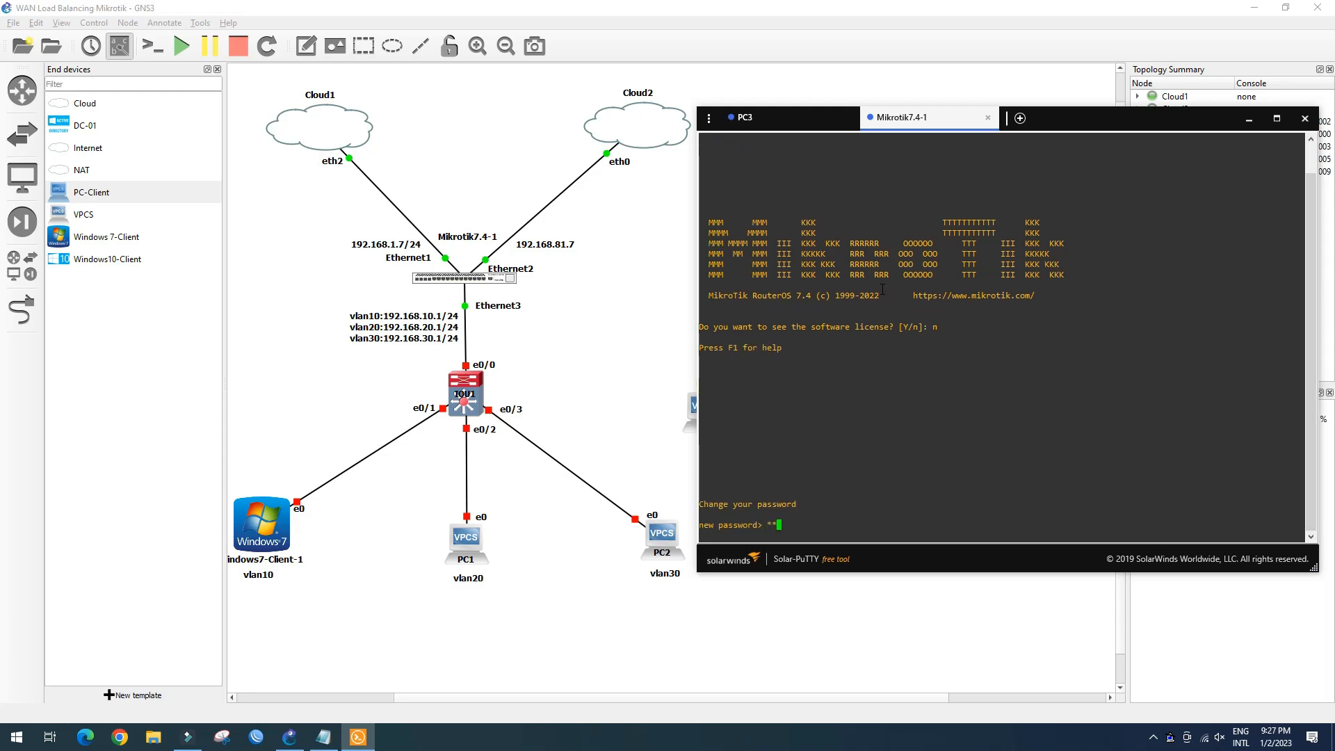
key("Return")
type("admin")
key("Return")
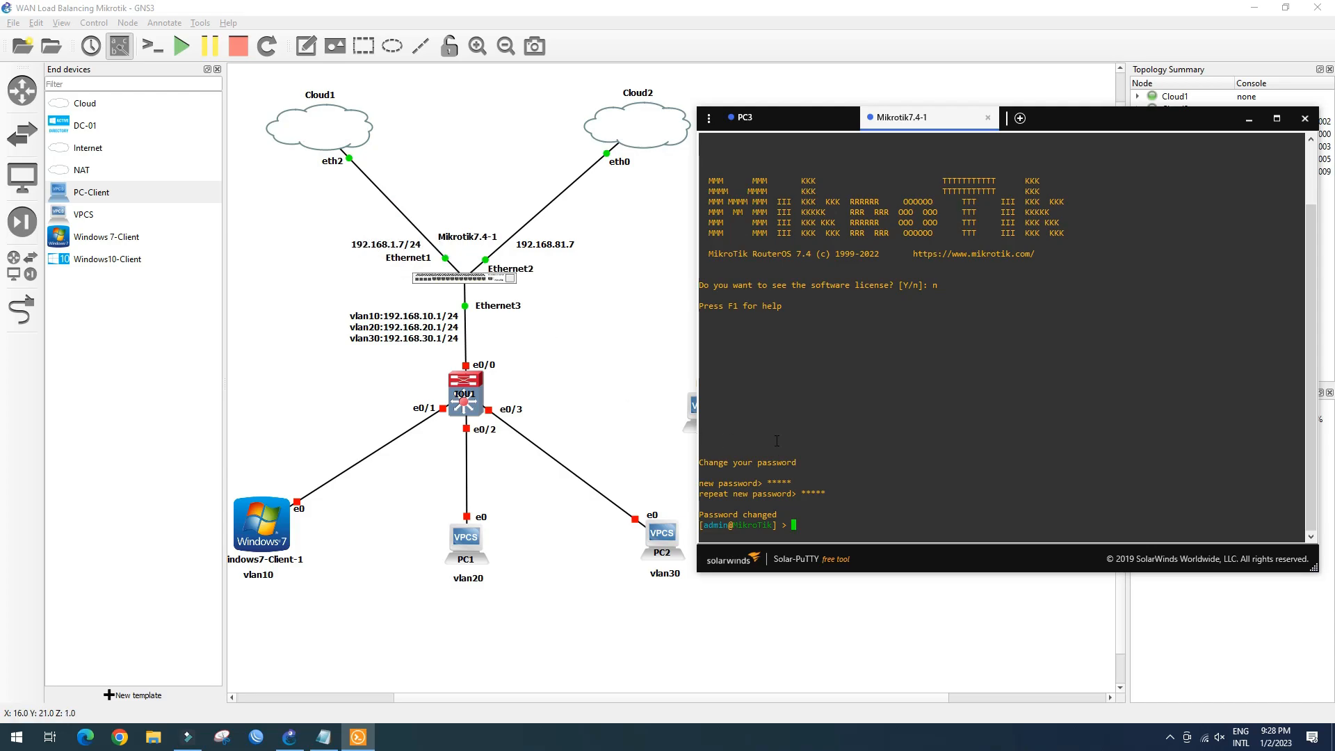
Add 192.168.1.7/24 on ether1 under /ip address and print the address list
type("ip address/")
key("Return")
type("add")
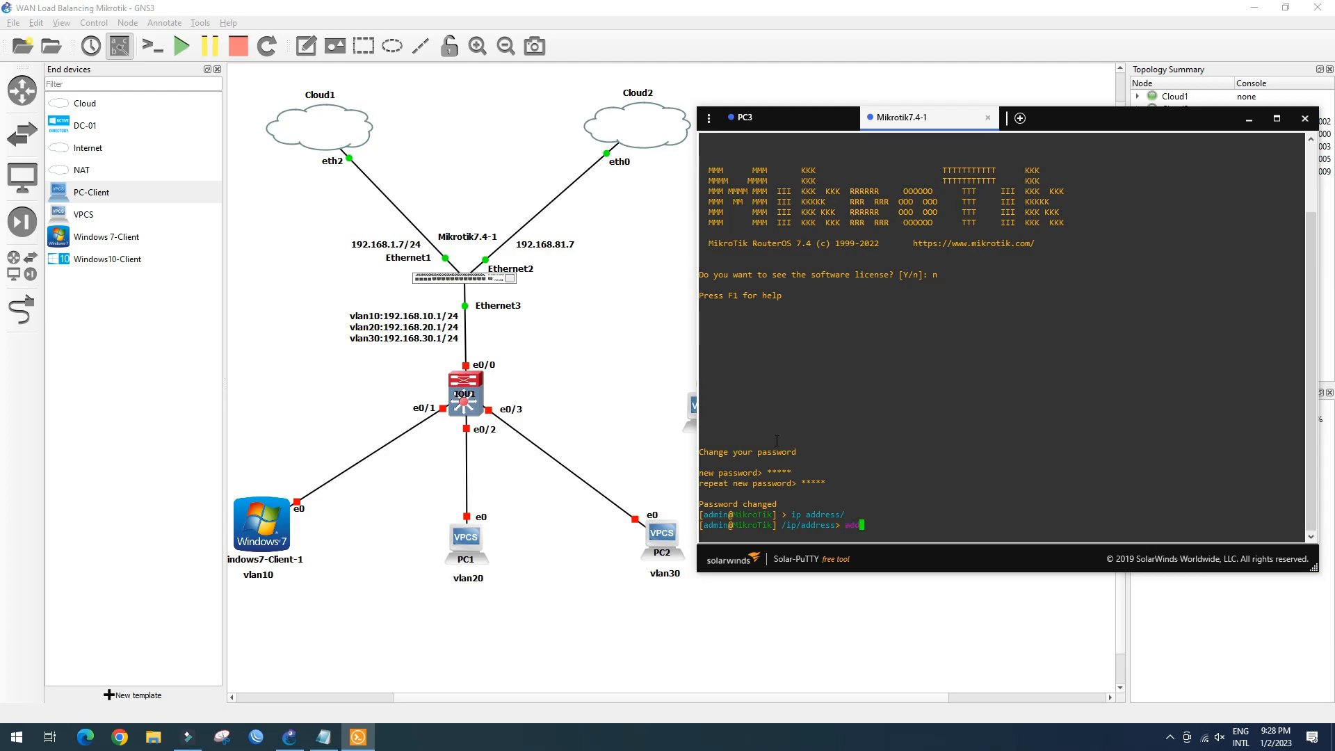
type(" address=192.168.1.7/24 interface=ether1")
key("Return")
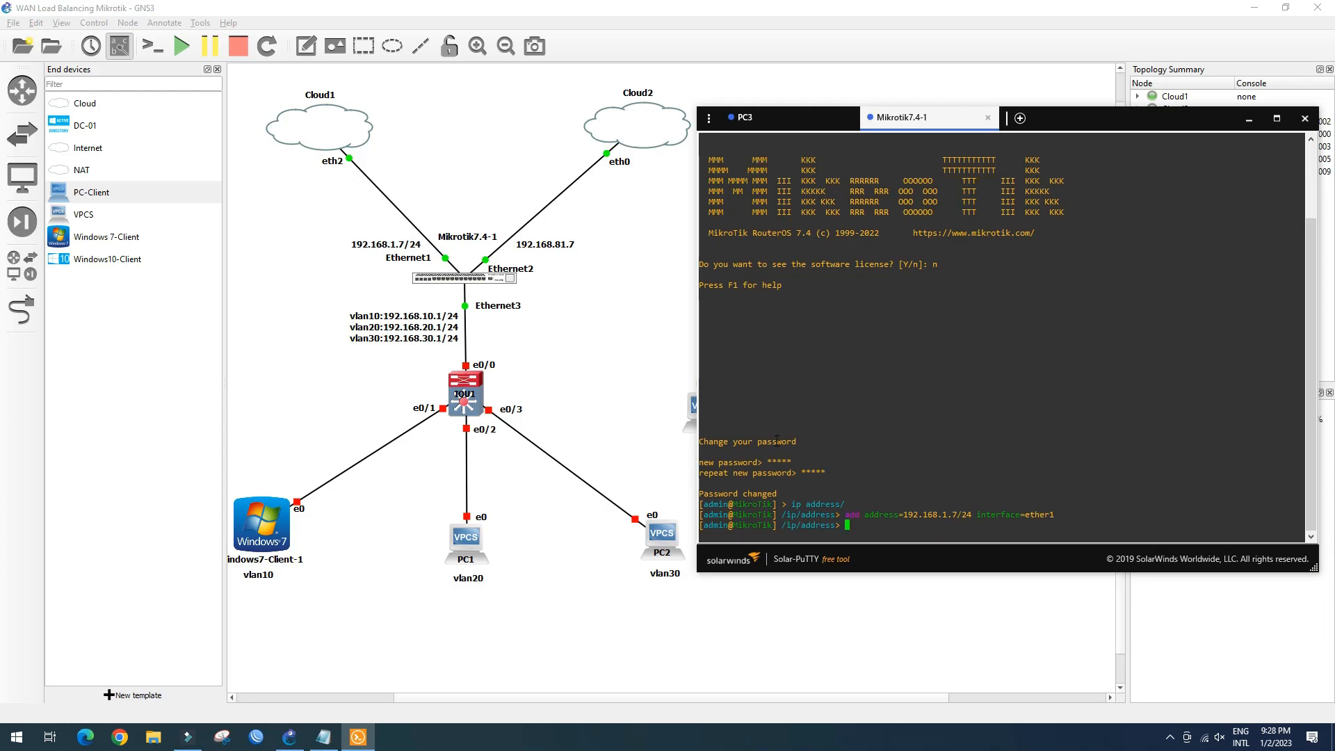
type("print")
key("Return")
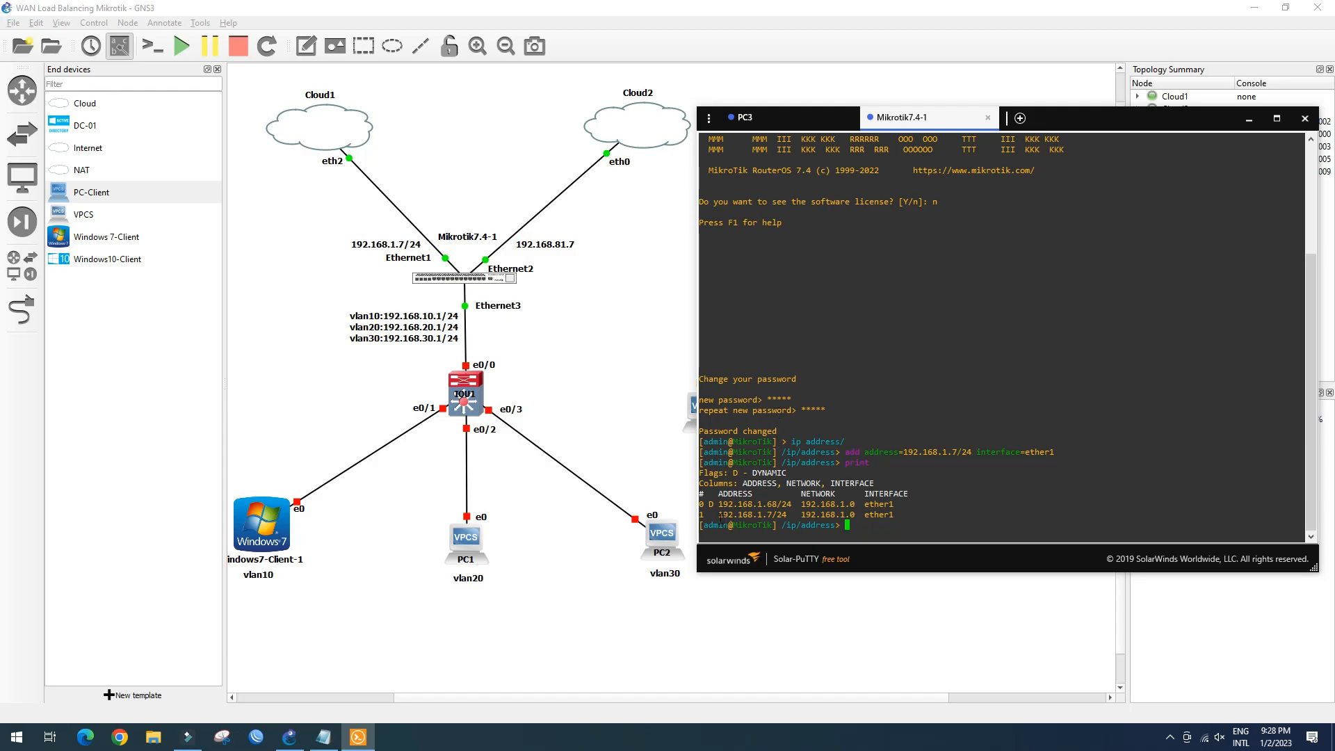
left_click_drag(719, 516, 892, 517)
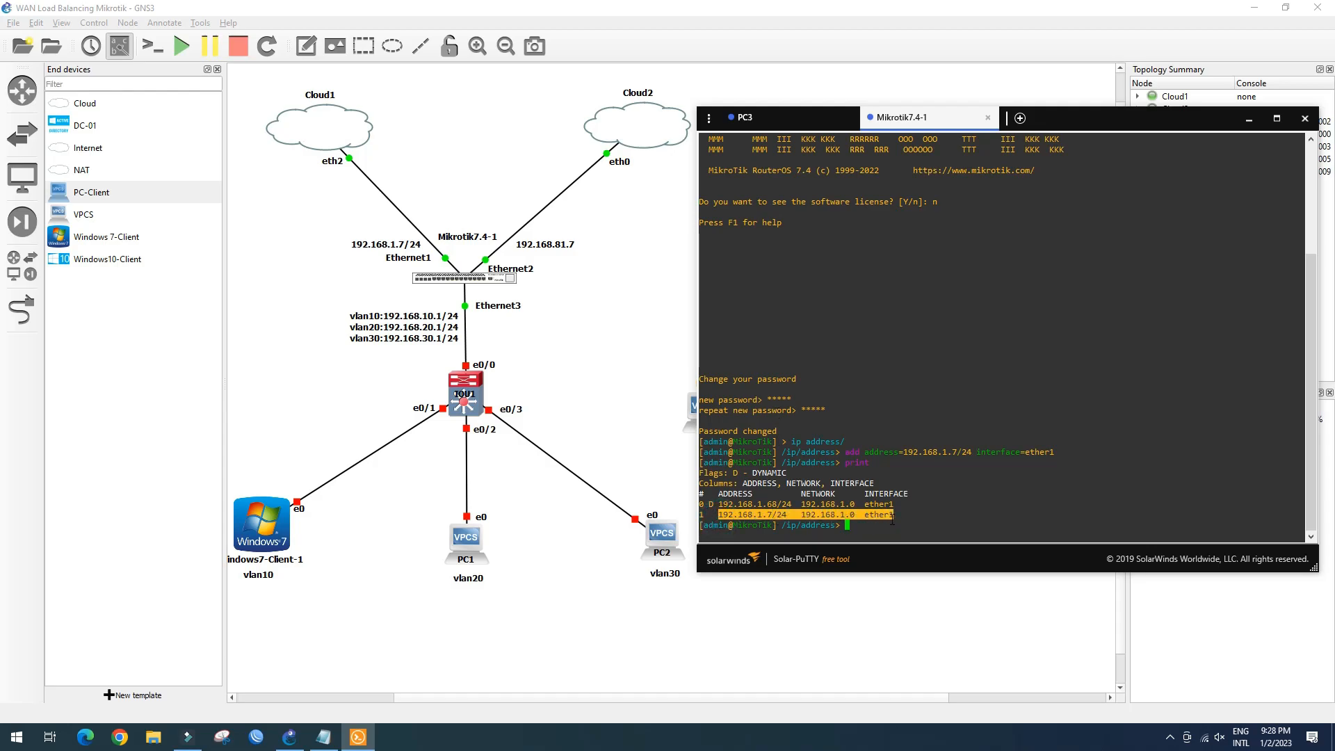
left_click(870, 520)
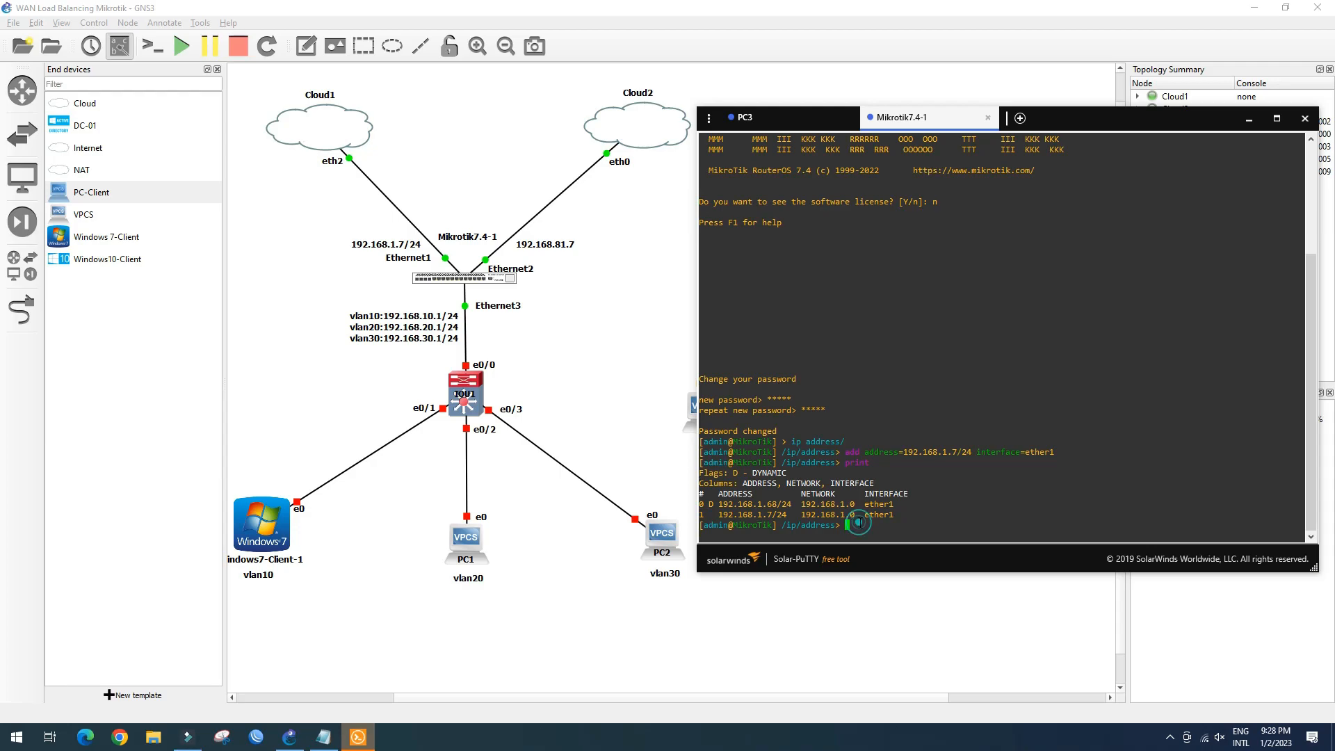
Connect WinBox to the router at 192.168.1.7 and tidy its windows
left_click(256, 737)
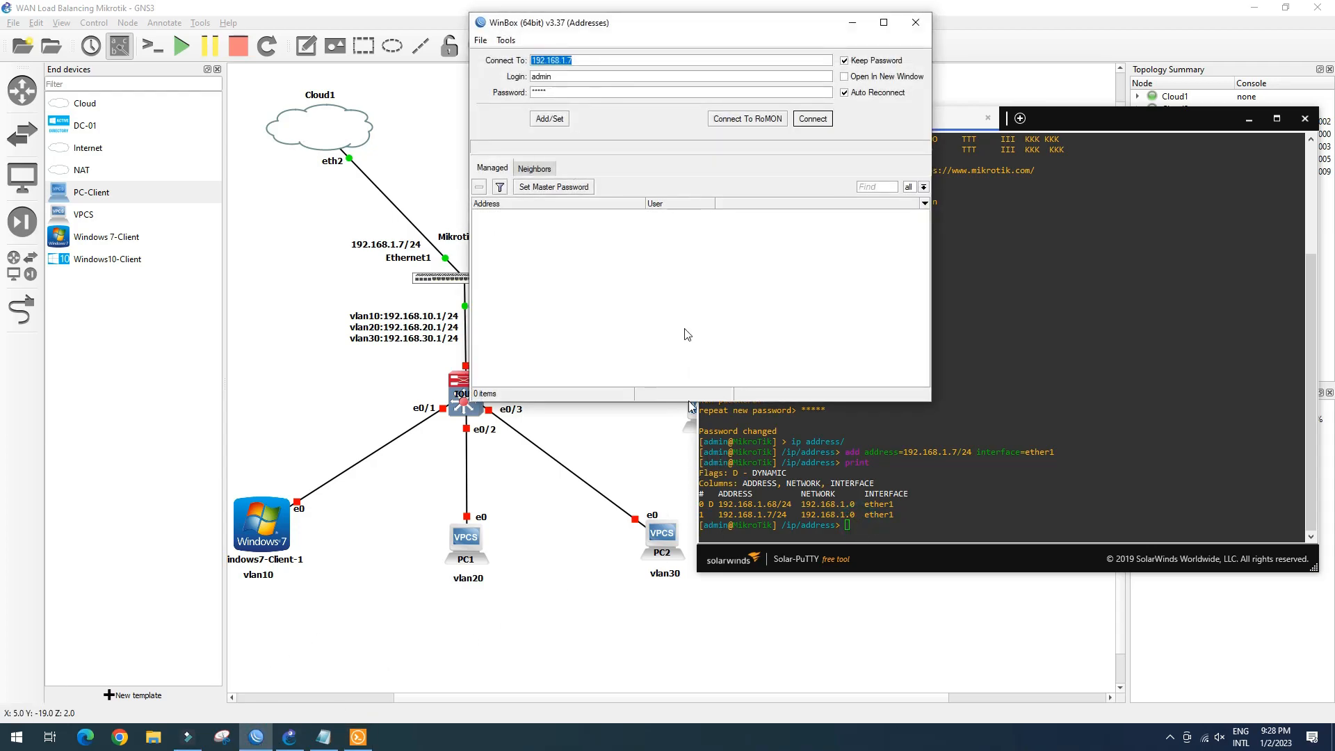
left_click_drag(681, 27, 921, 123)
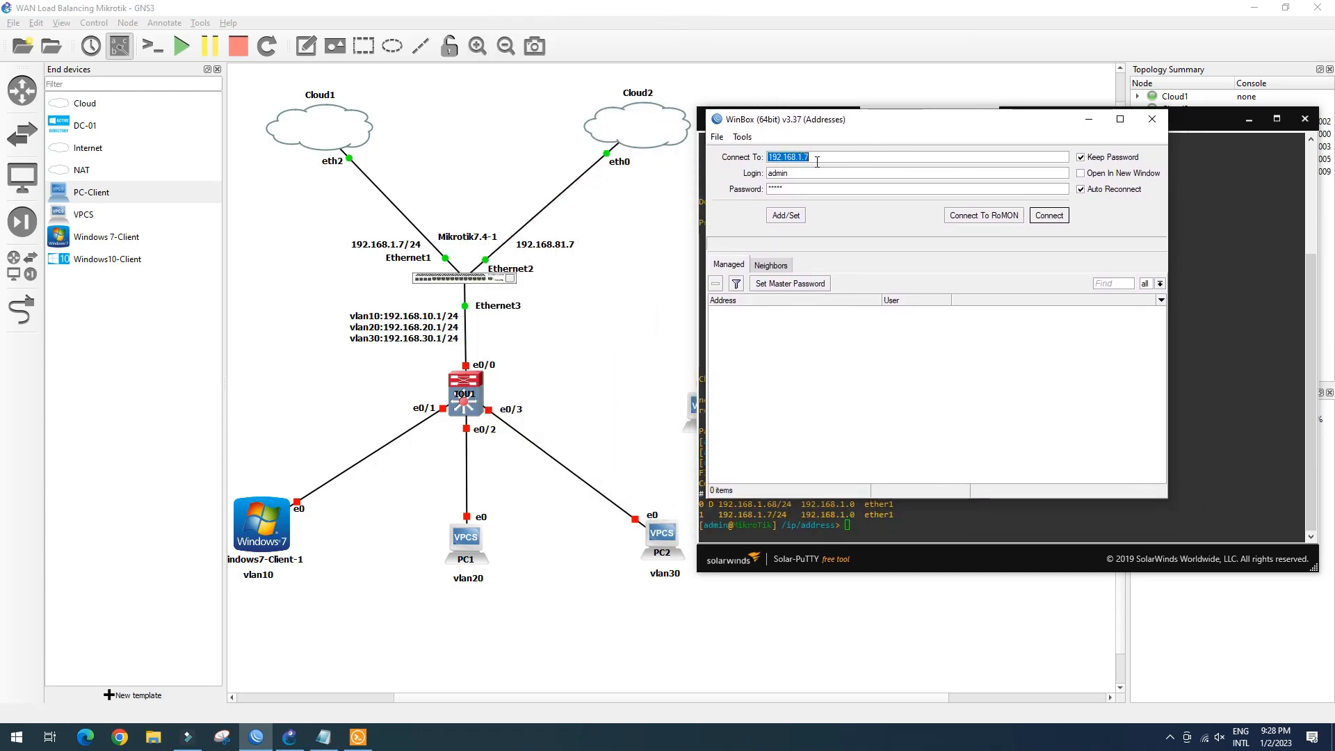
left_click(1061, 217)
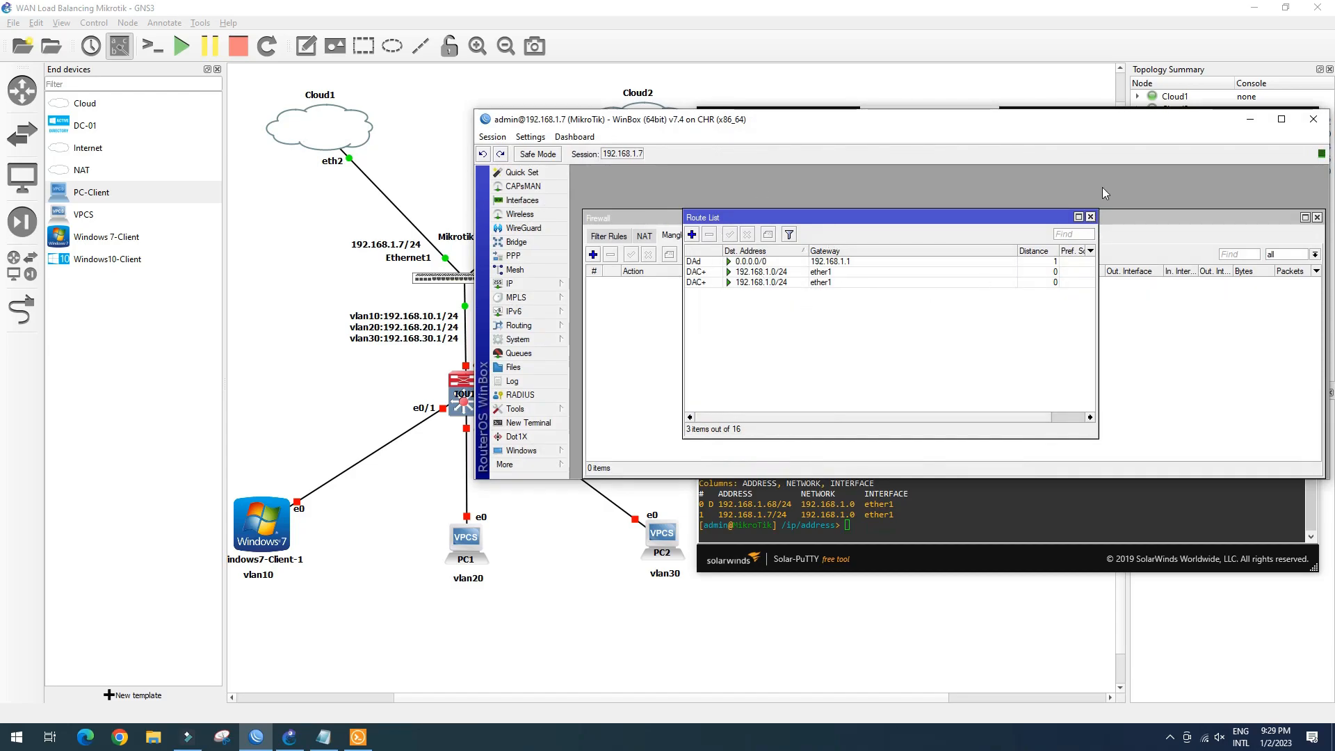
left_click(1091, 217)
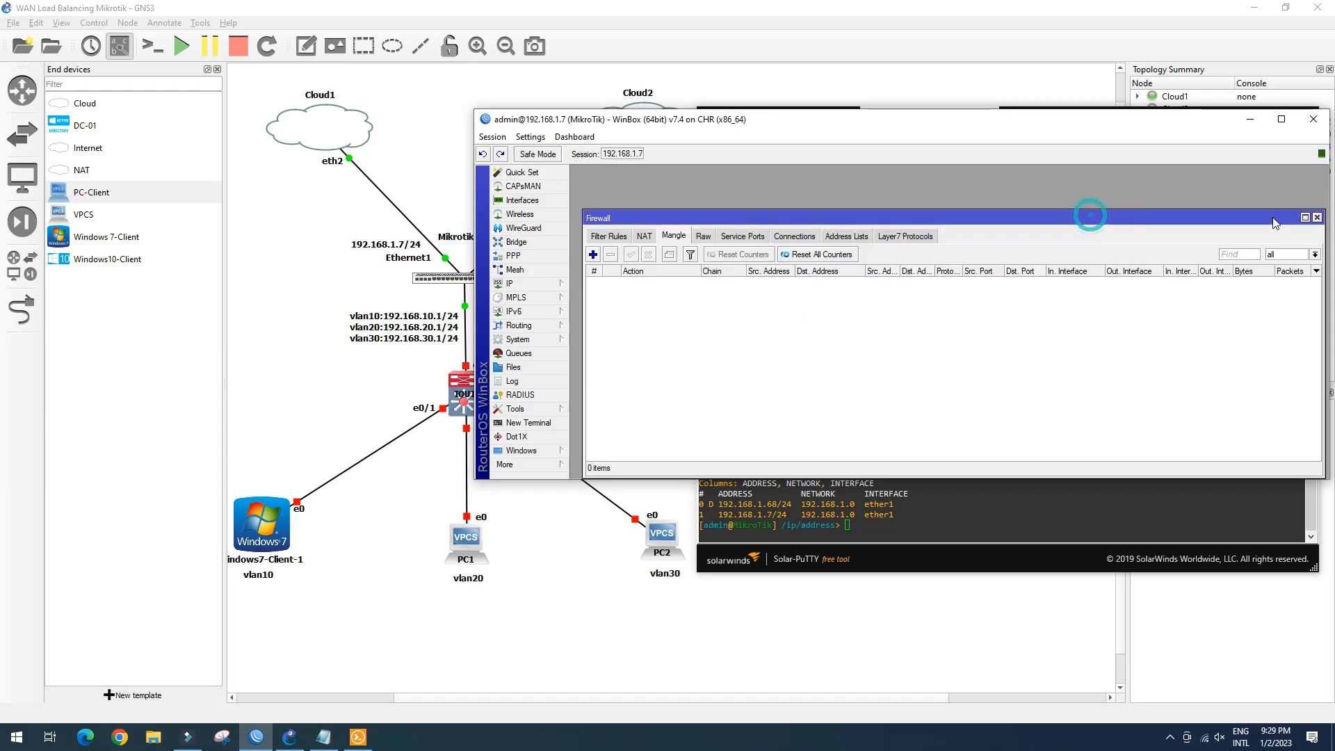
left_click(1316, 217)
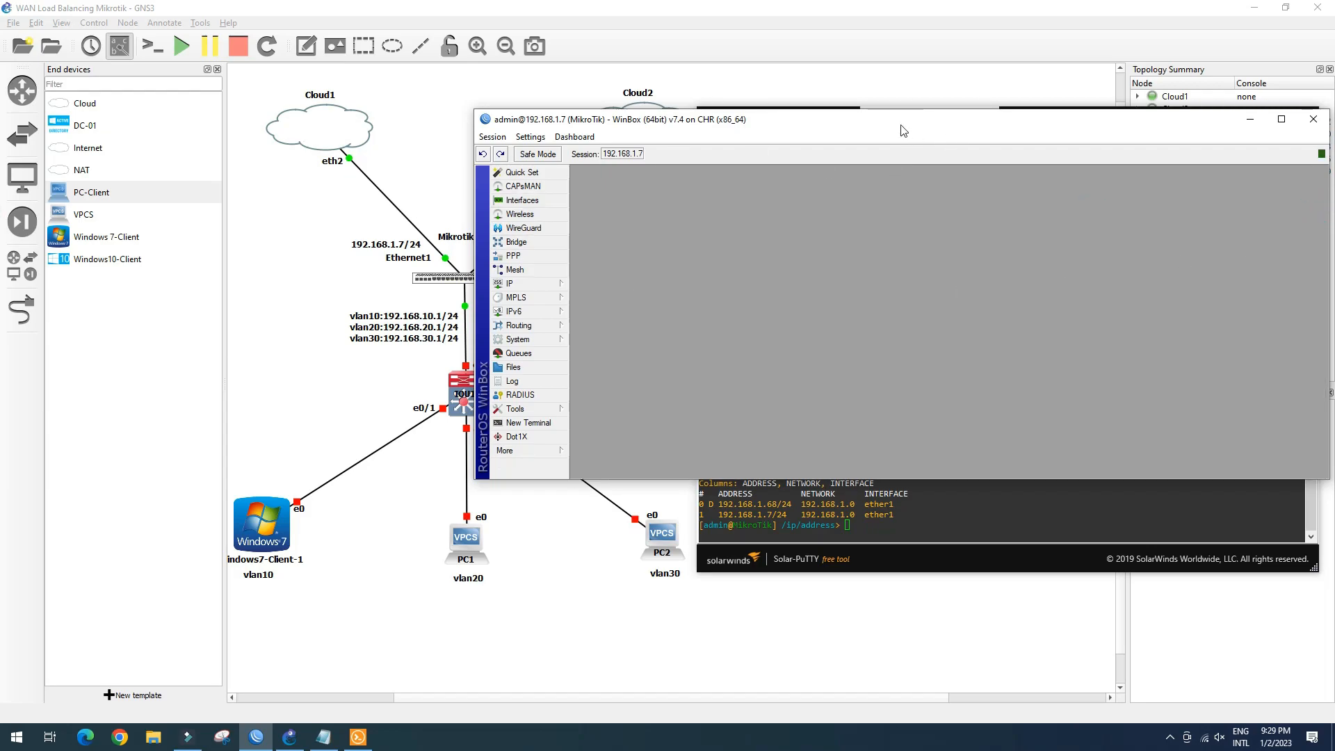
left_click_drag(1326, 475, 1247, 465)
left_click_drag(877, 122, 1023, 188)
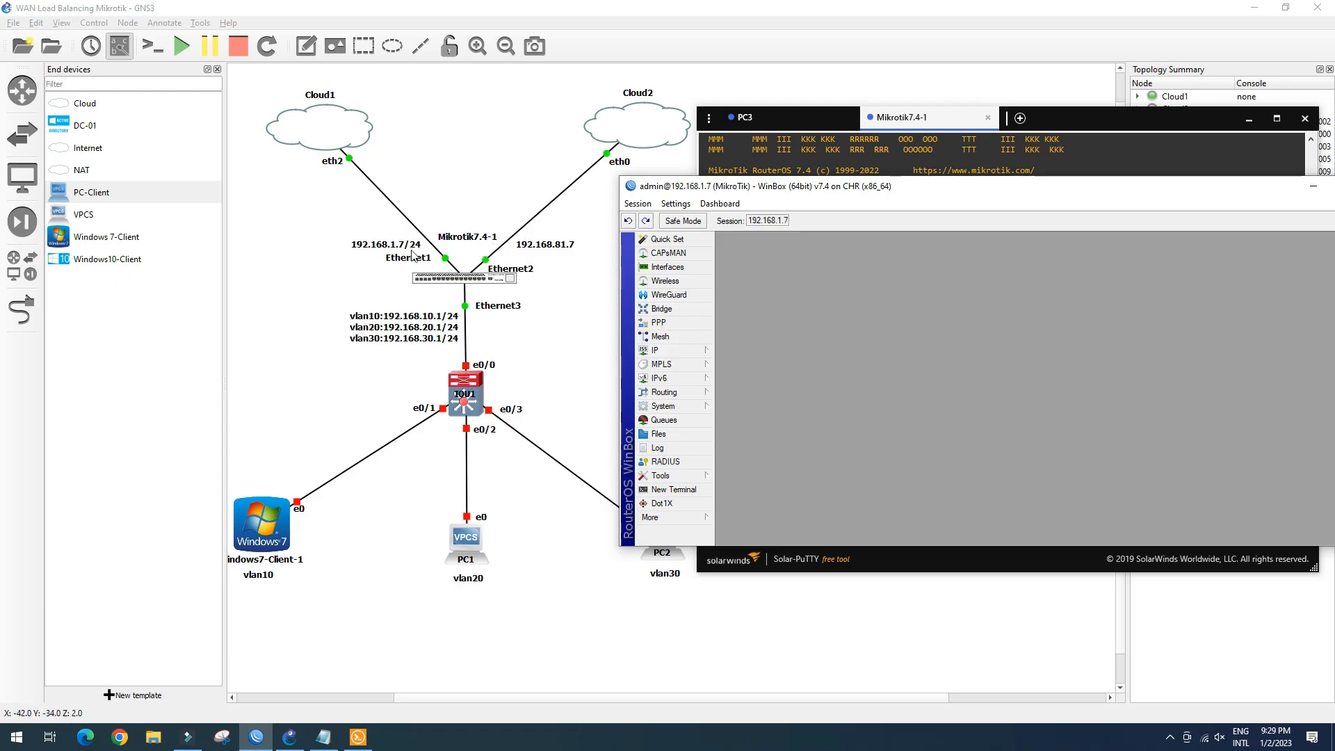
Show the IP address list with 192.168.1.7/24 and dynamic 192.168.1.68/24
left_click(688, 269)
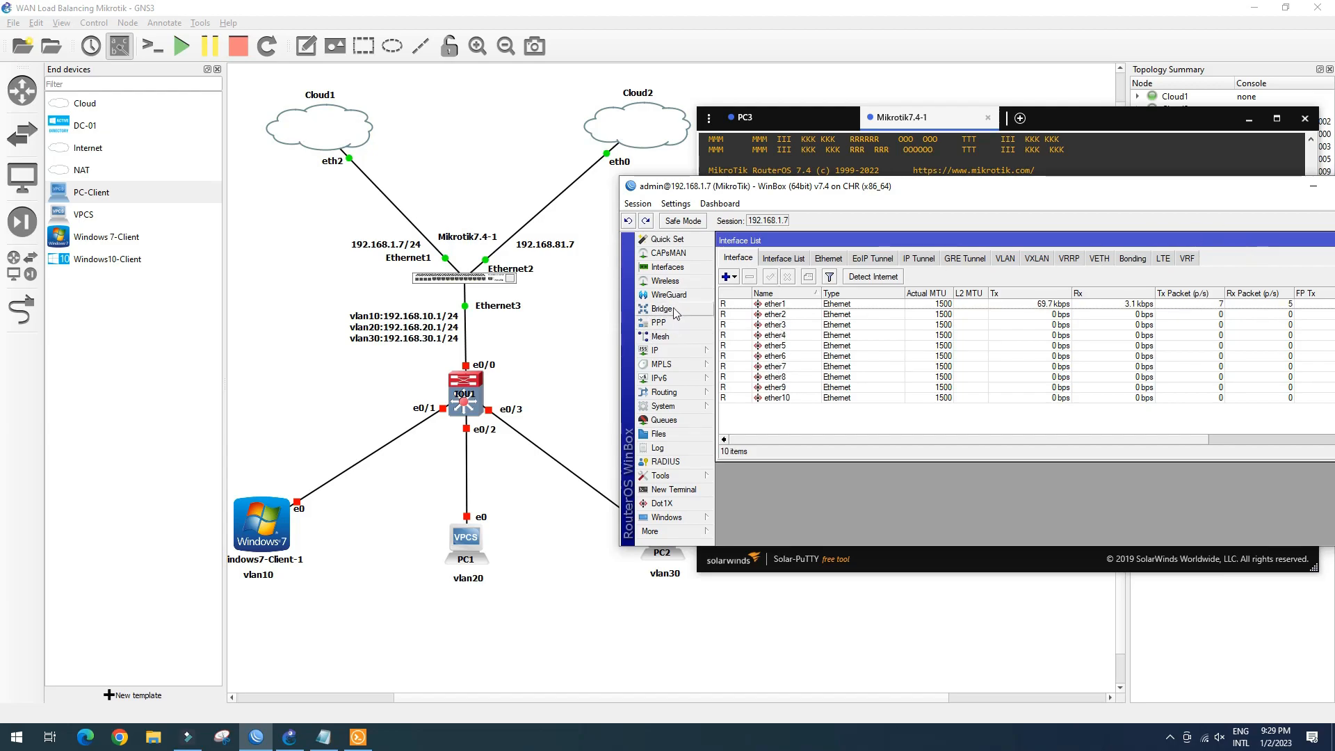
left_click(686, 353)
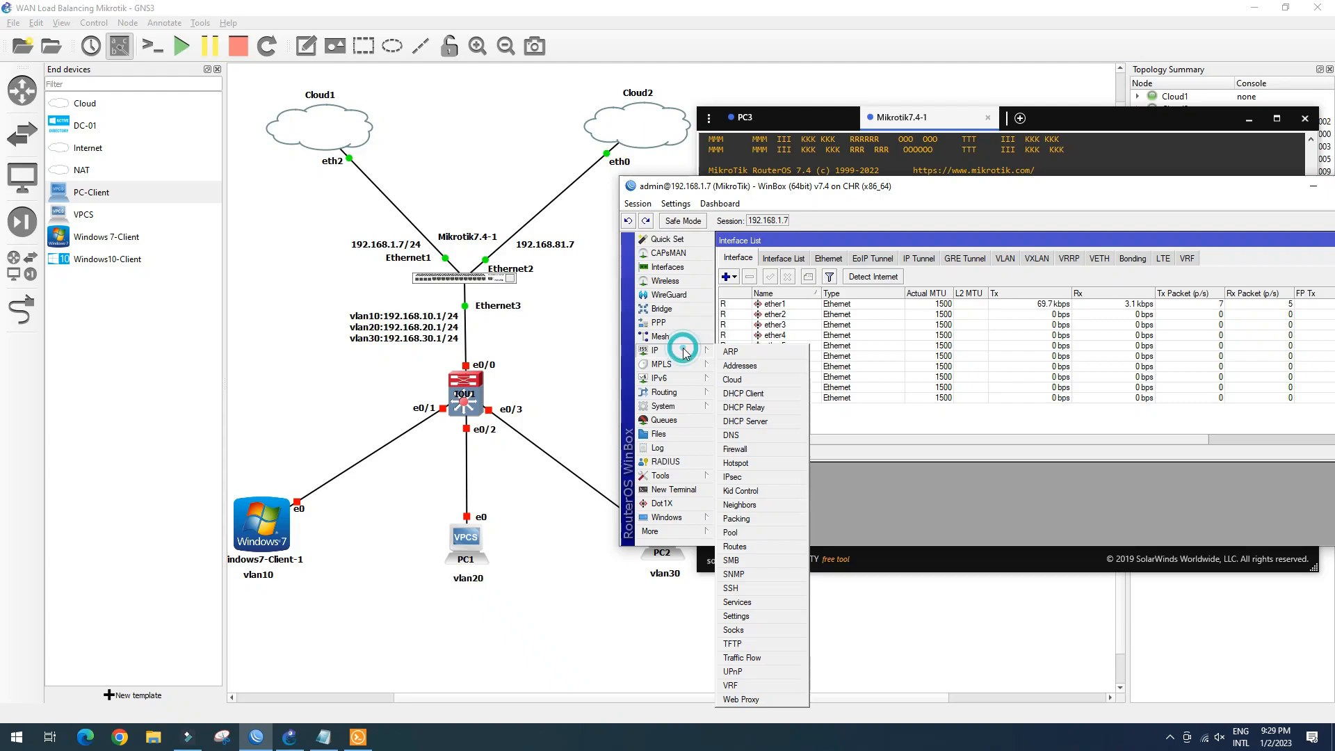
left_click(745, 364)
left_click(842, 284)
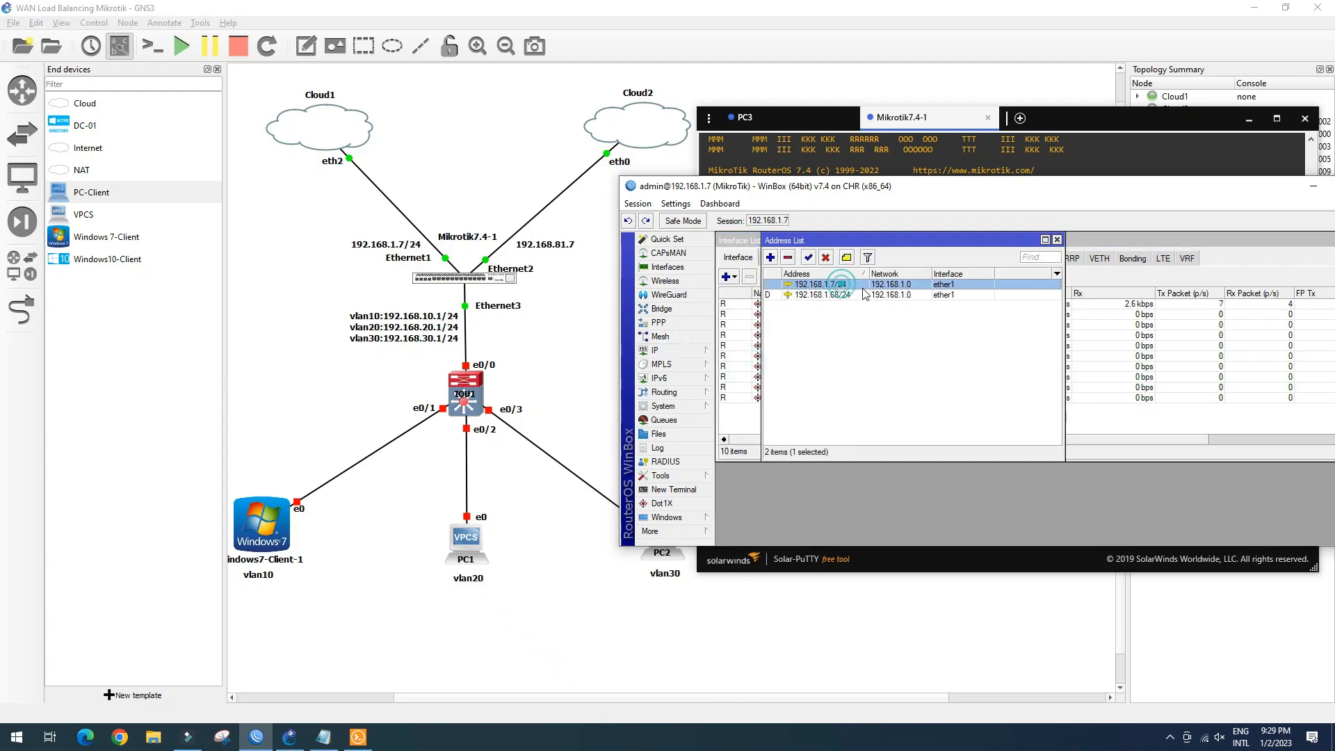
left_click(844, 295)
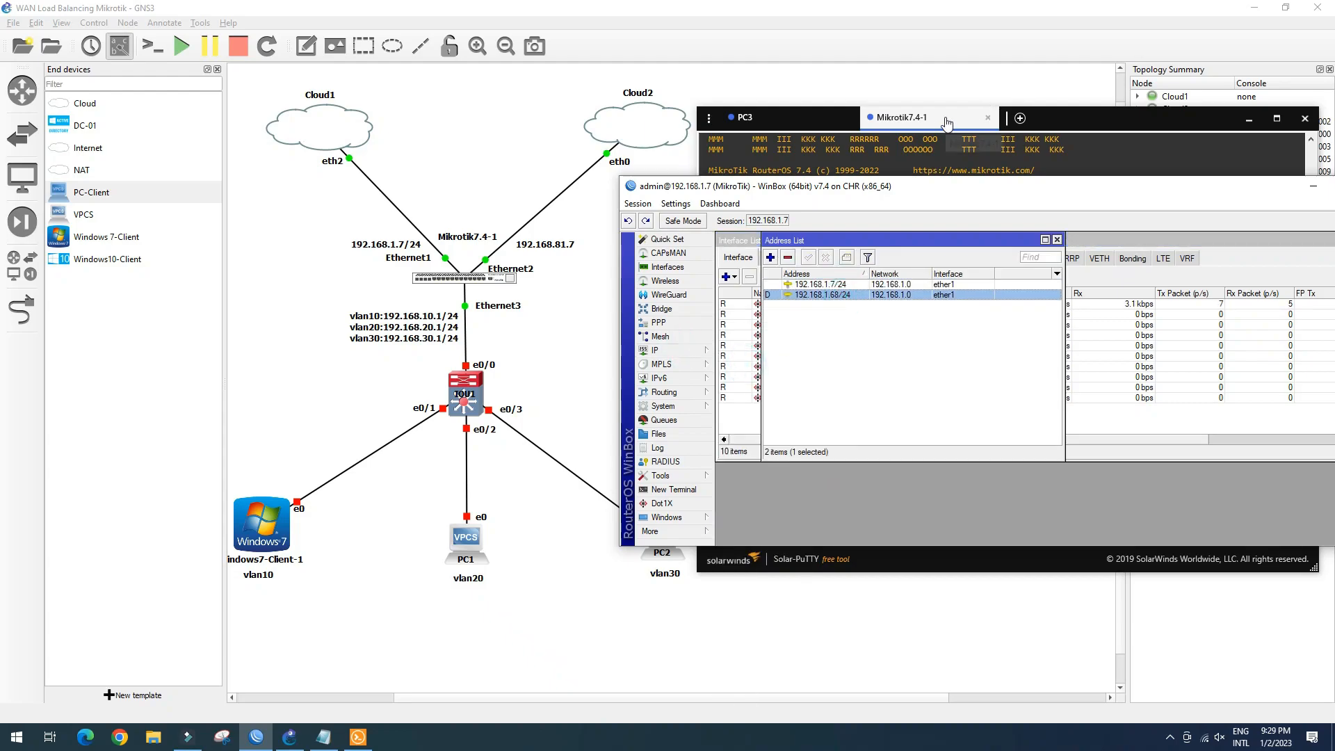
left_click(941, 124)
Delete the dynamic 192.168.1.68/24 address from the router's address list
left_click_drag(895, 515, 702, 504)
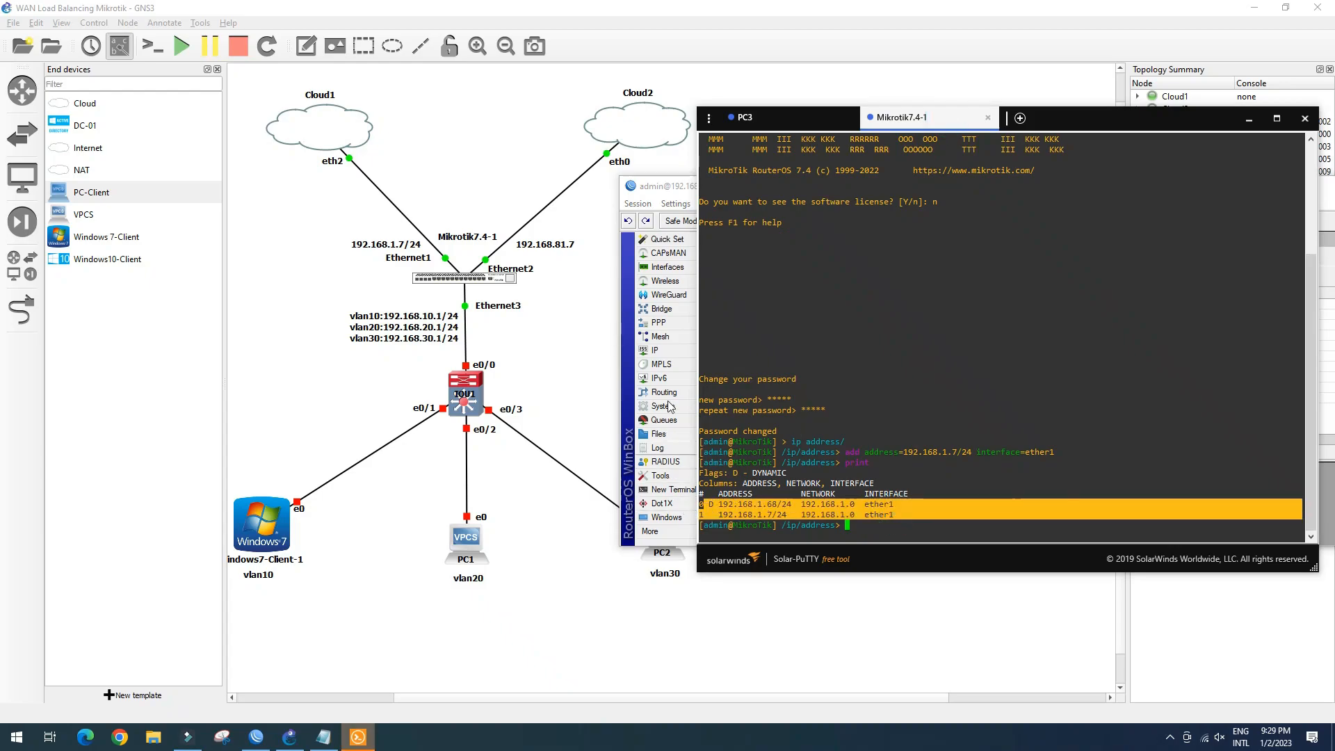
left_click(665, 187)
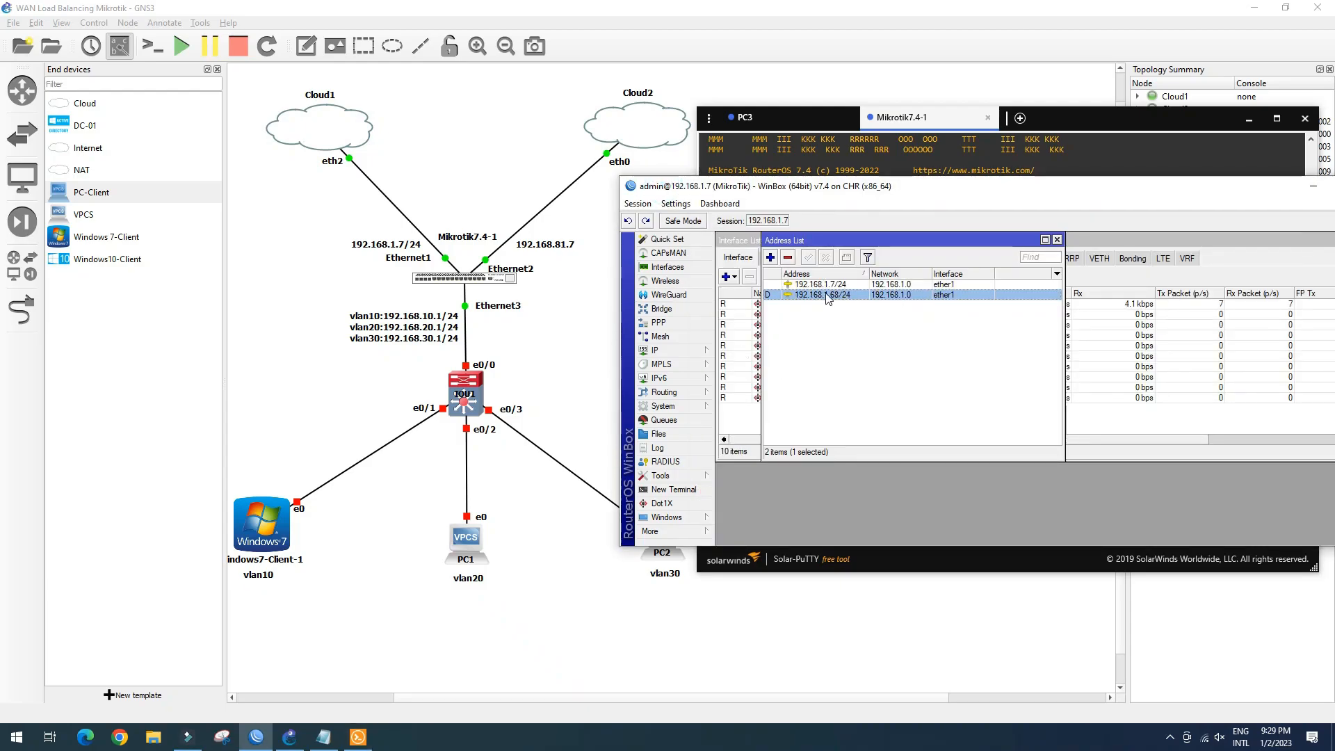
left_click(789, 258)
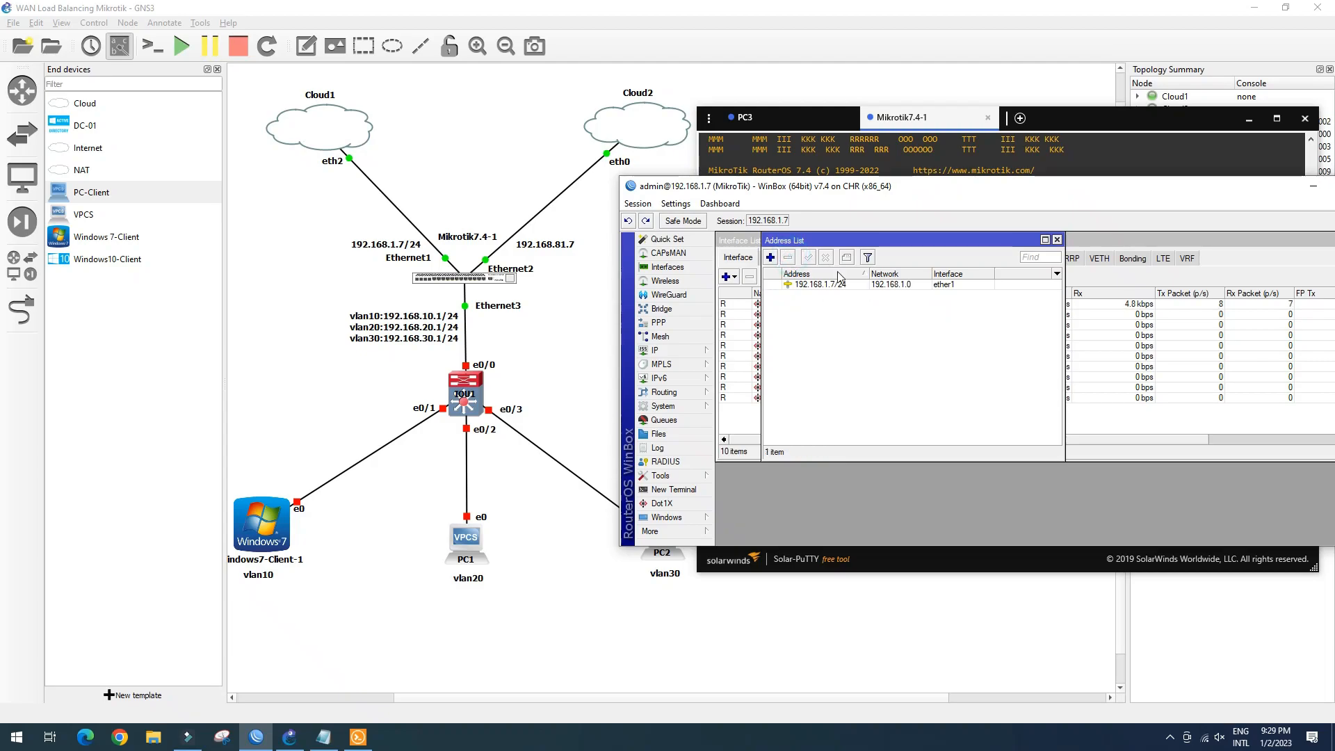
left_click(1058, 240)
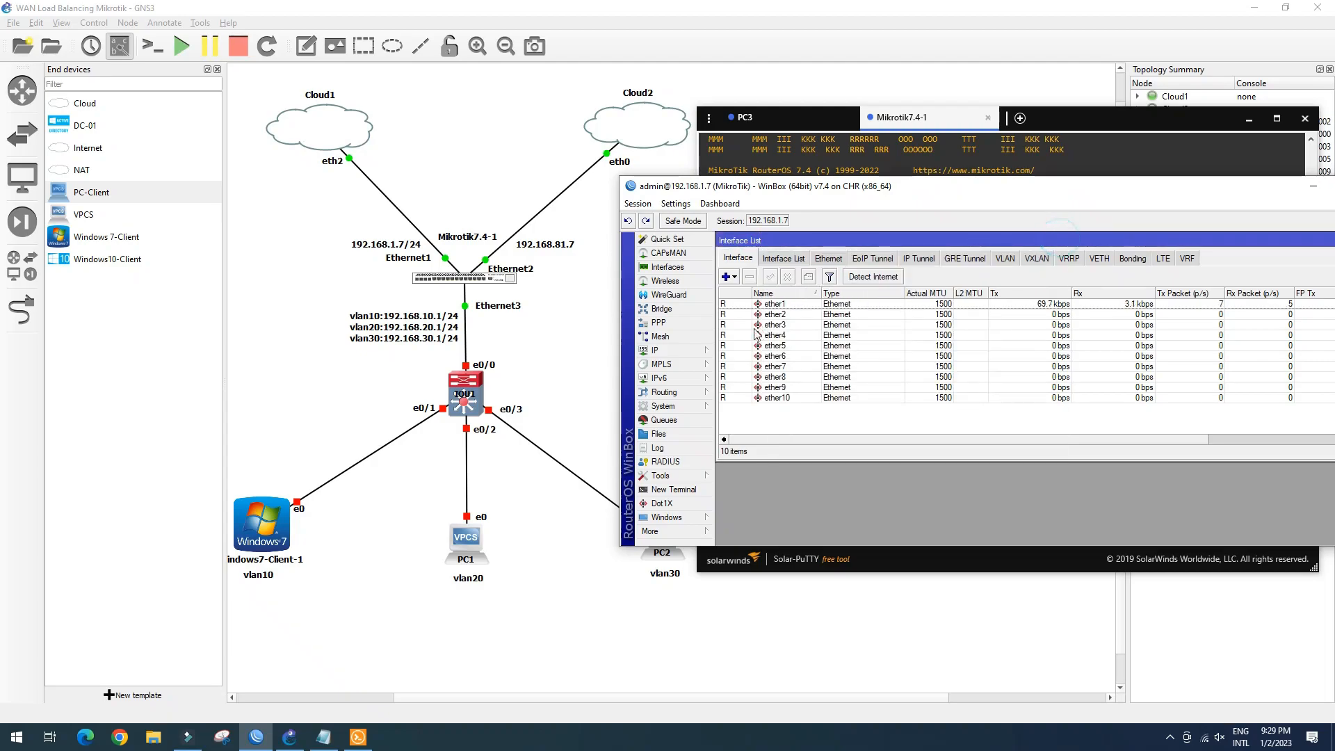
Disable and remove ether1's DHCP client, then close the DHCP client list
left_click(661, 351)
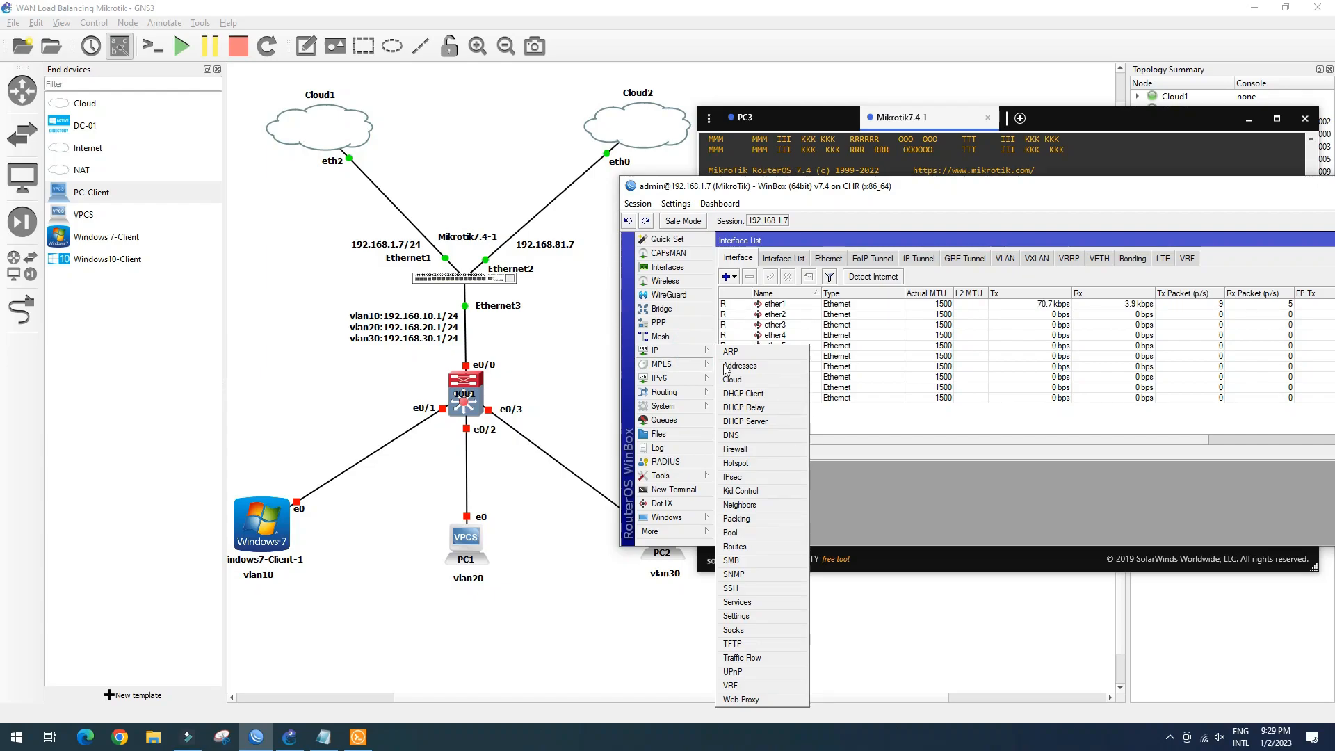
left_click(745, 394)
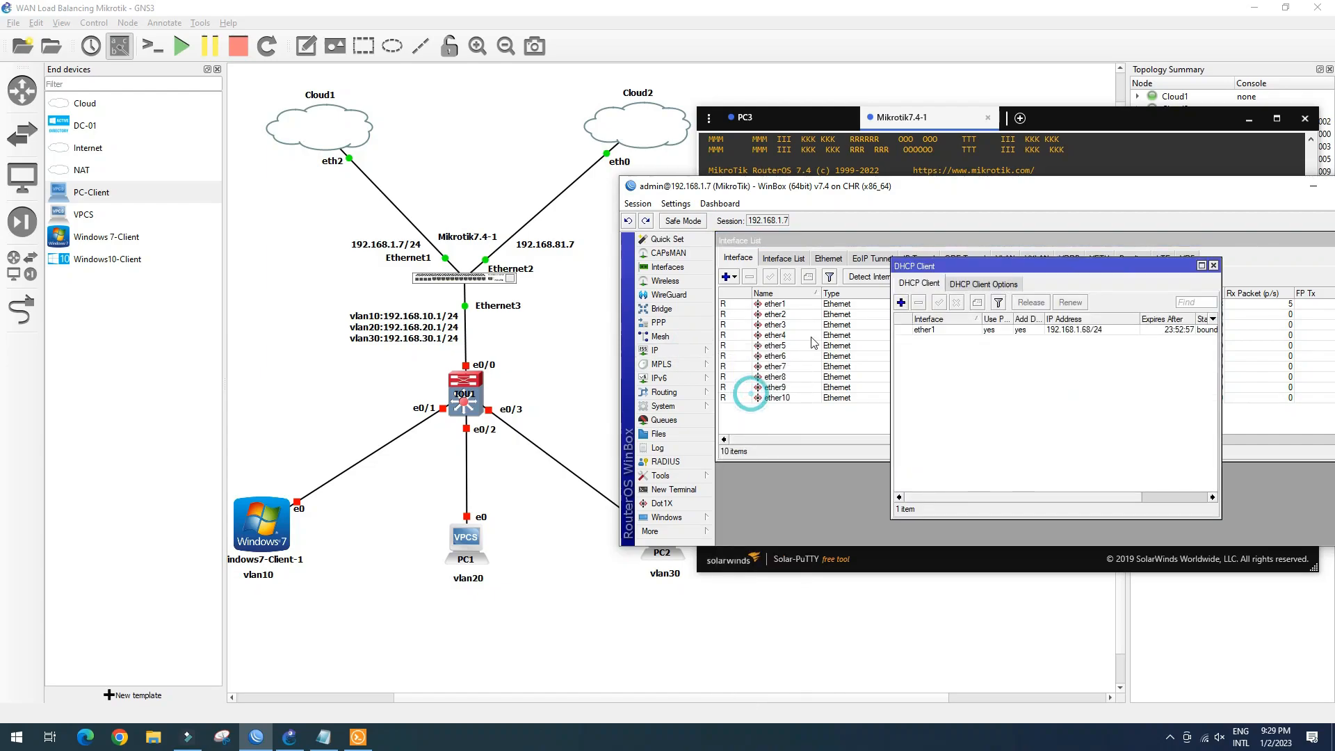
left_click(962, 330)
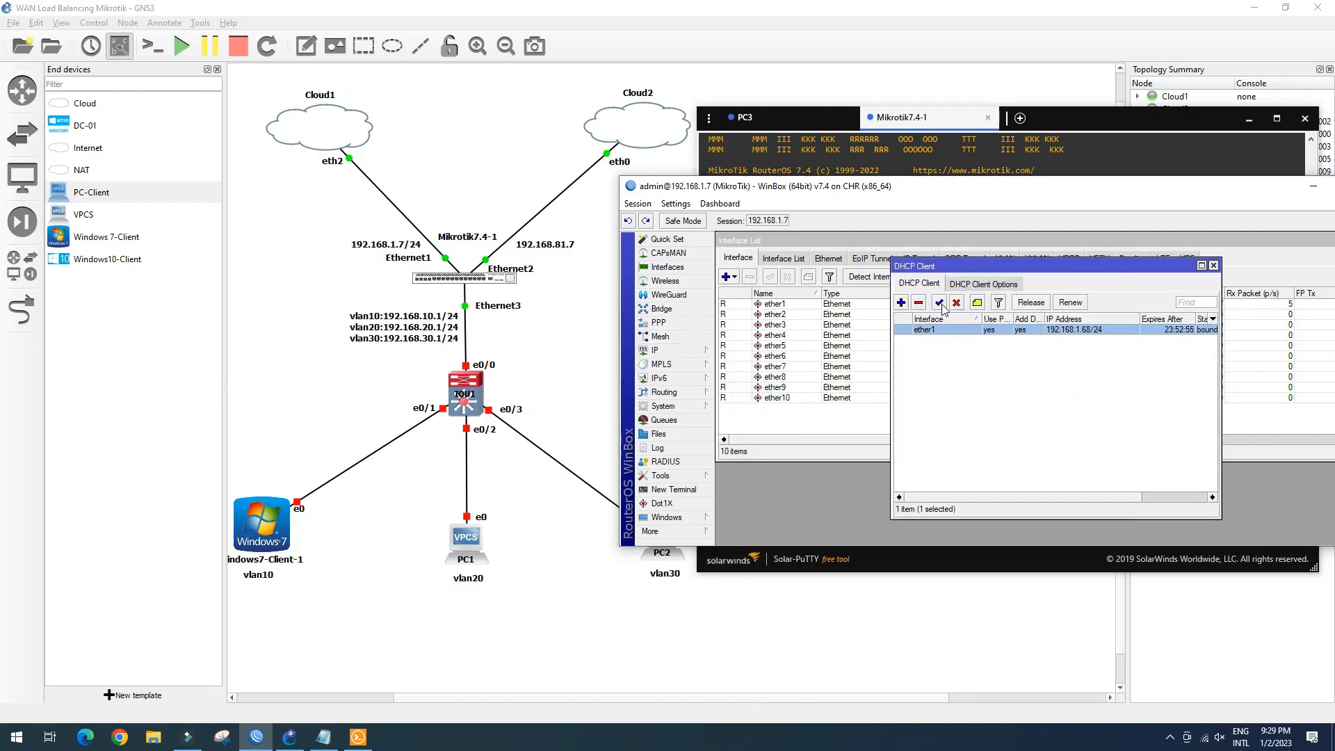
left_click(956, 303)
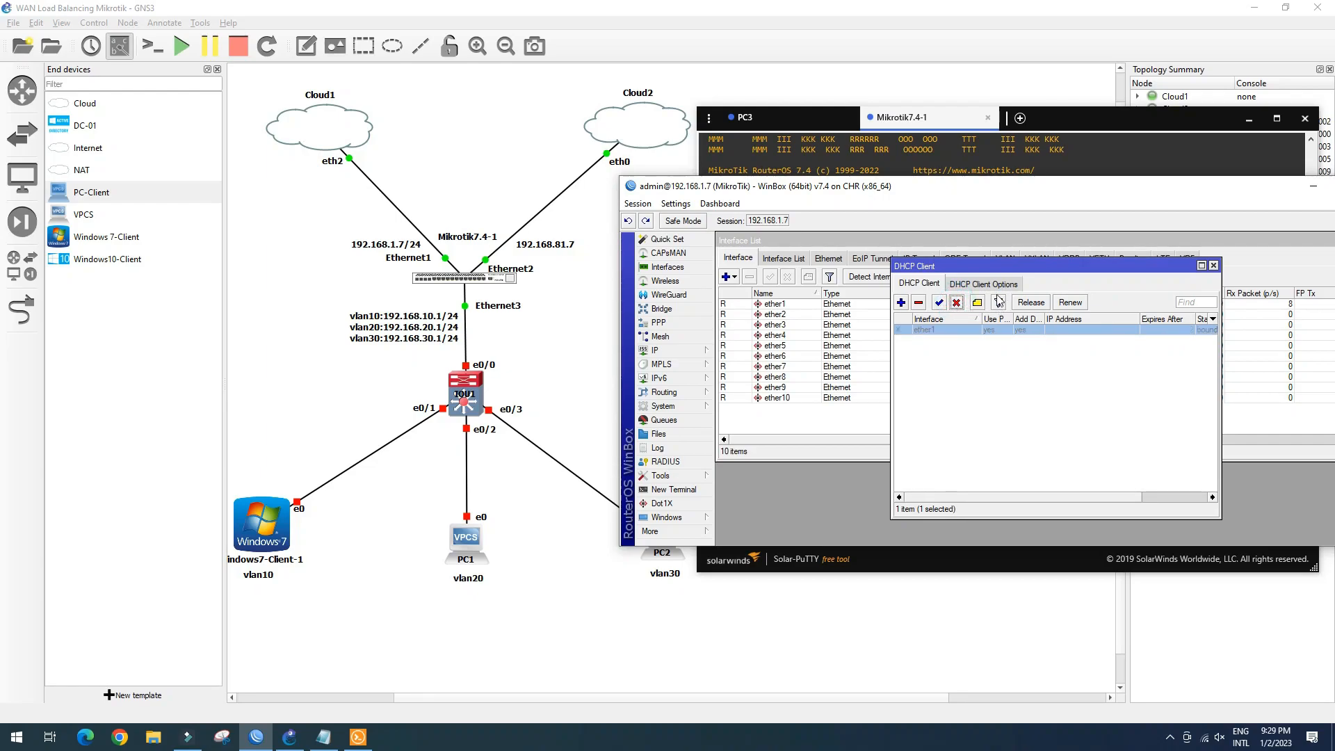
left_click(918, 304)
left_click(1213, 265)
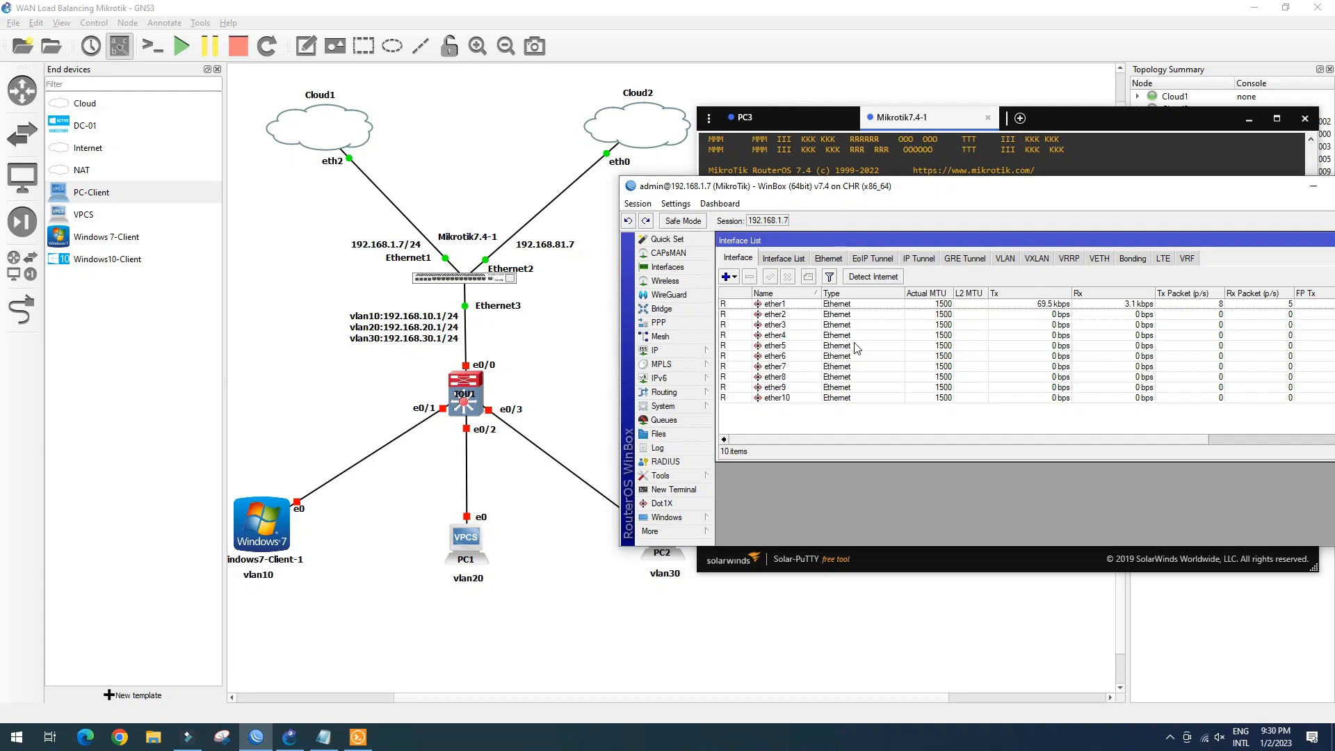
Rename interface ether1 to ether1_WAN1
left_click(788, 306)
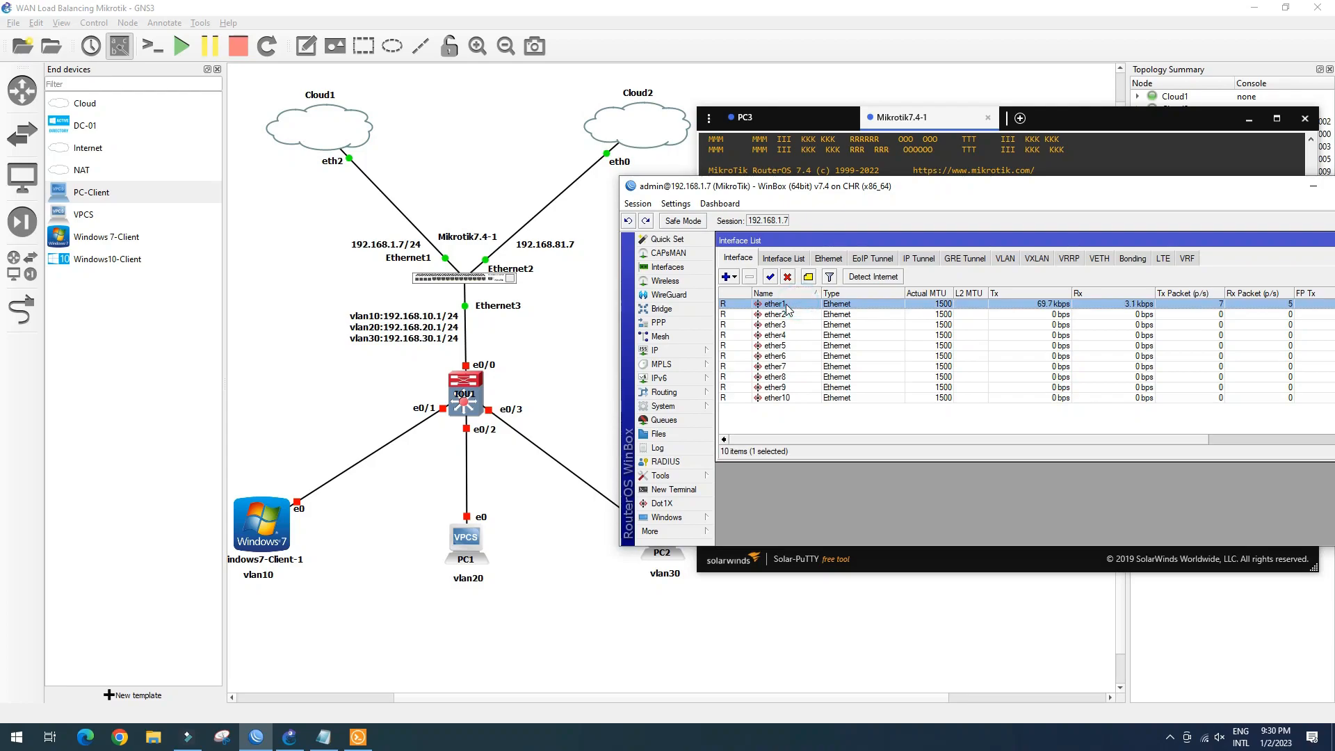
double_click(789, 306)
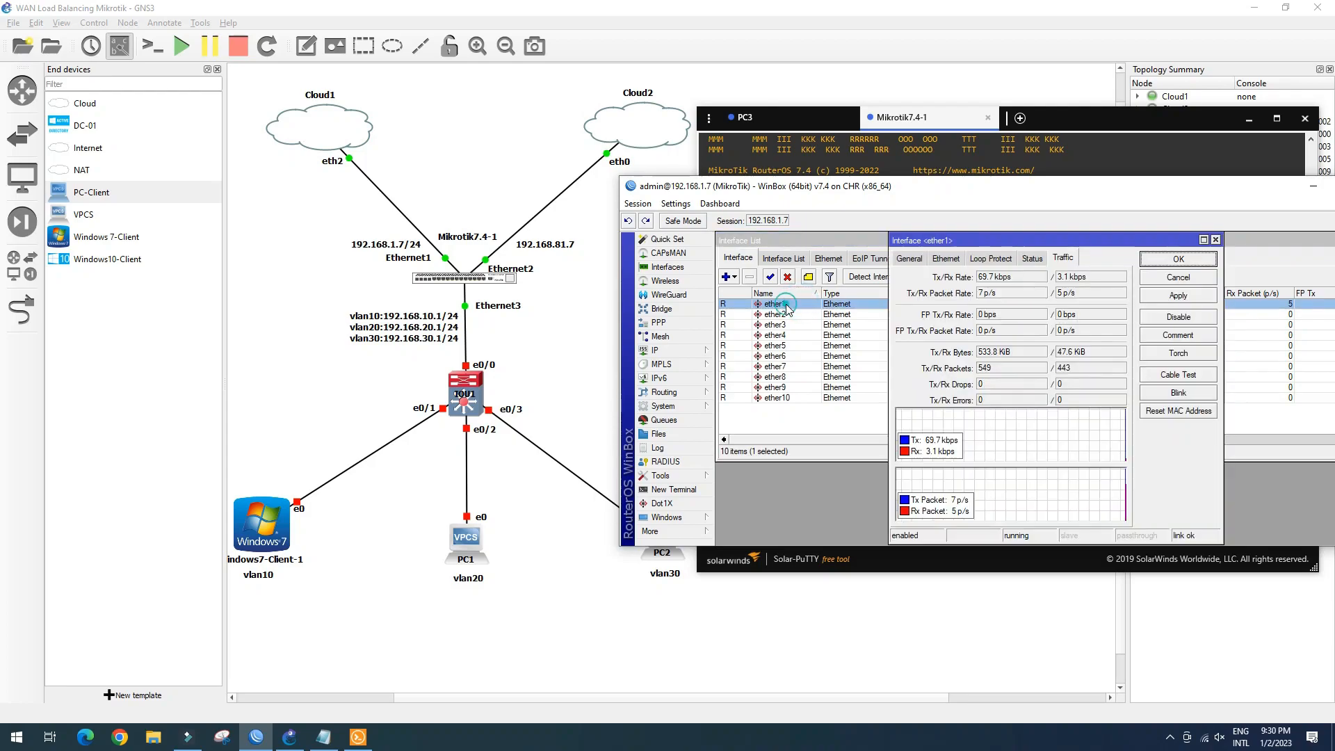
left_click(910, 259)
left_click(1016, 277)
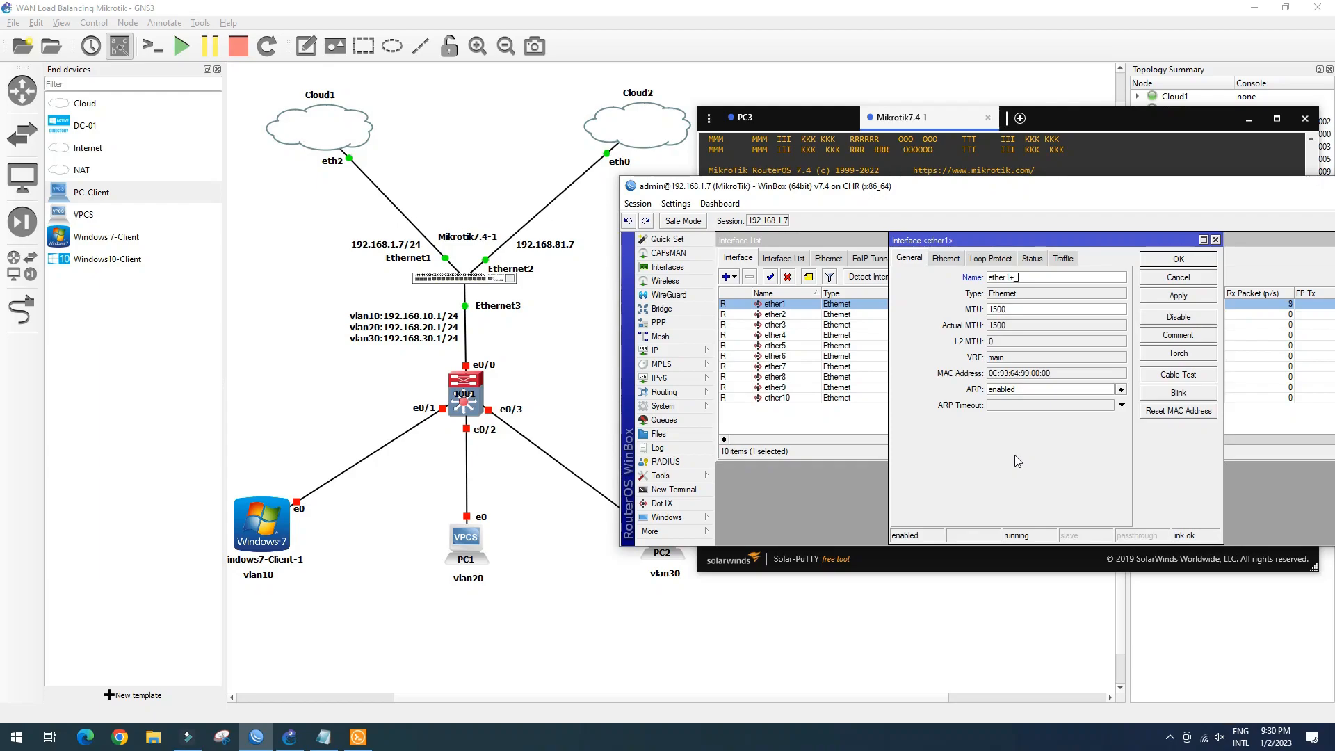
type("_WAN1")
left_click(1180, 259)
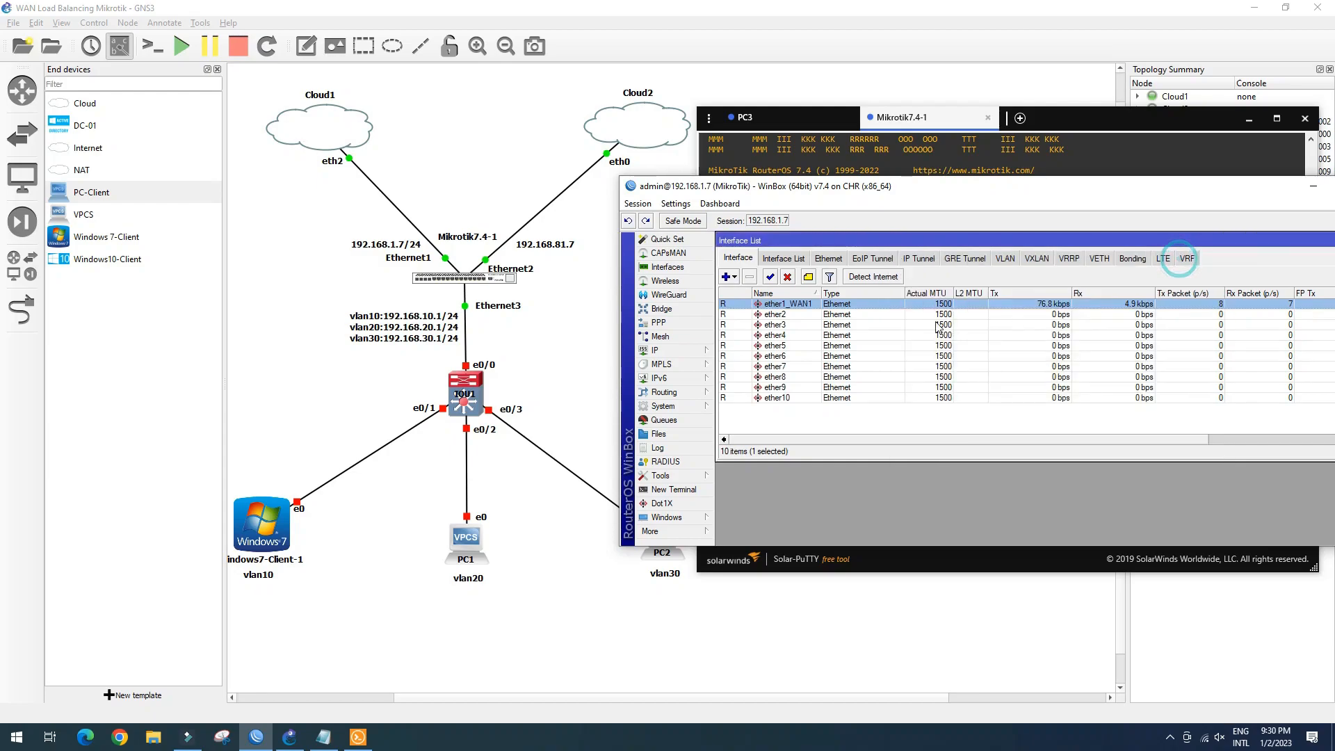
Rename ether2 to ether2_WAN2 and ether3 to ether3_Local_LAN, widening the Name column
double_click(795, 314)
left_click(1024, 278)
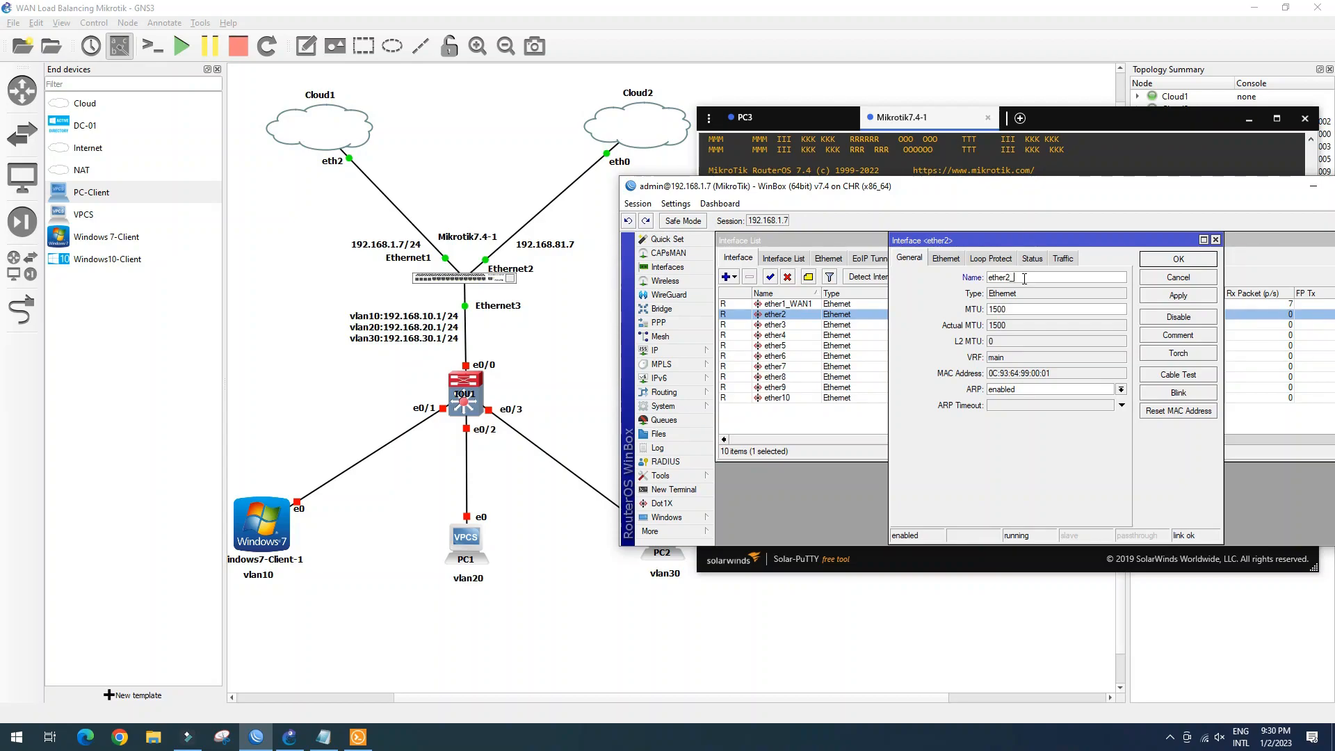
type("_WAN2")
left_click(1178, 258)
double_click(779, 325)
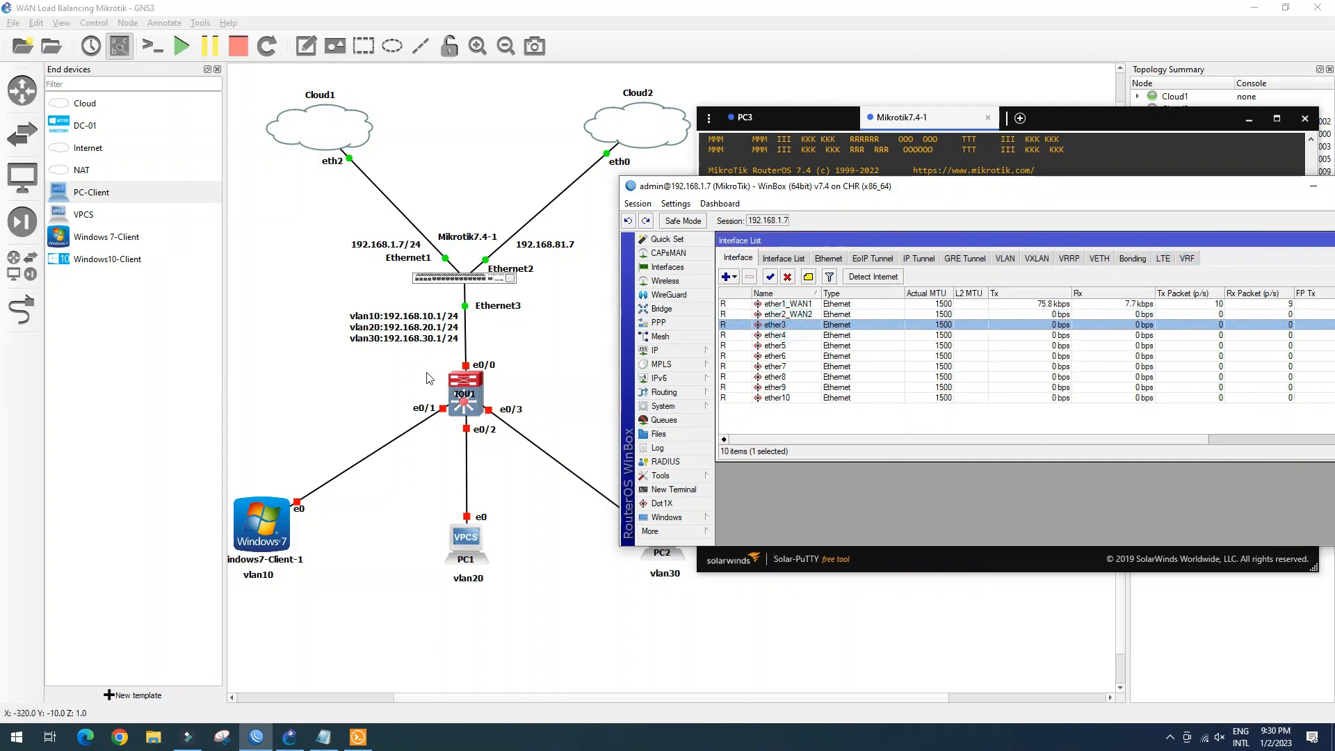
left_click(1024, 277)
type("_Local_L")
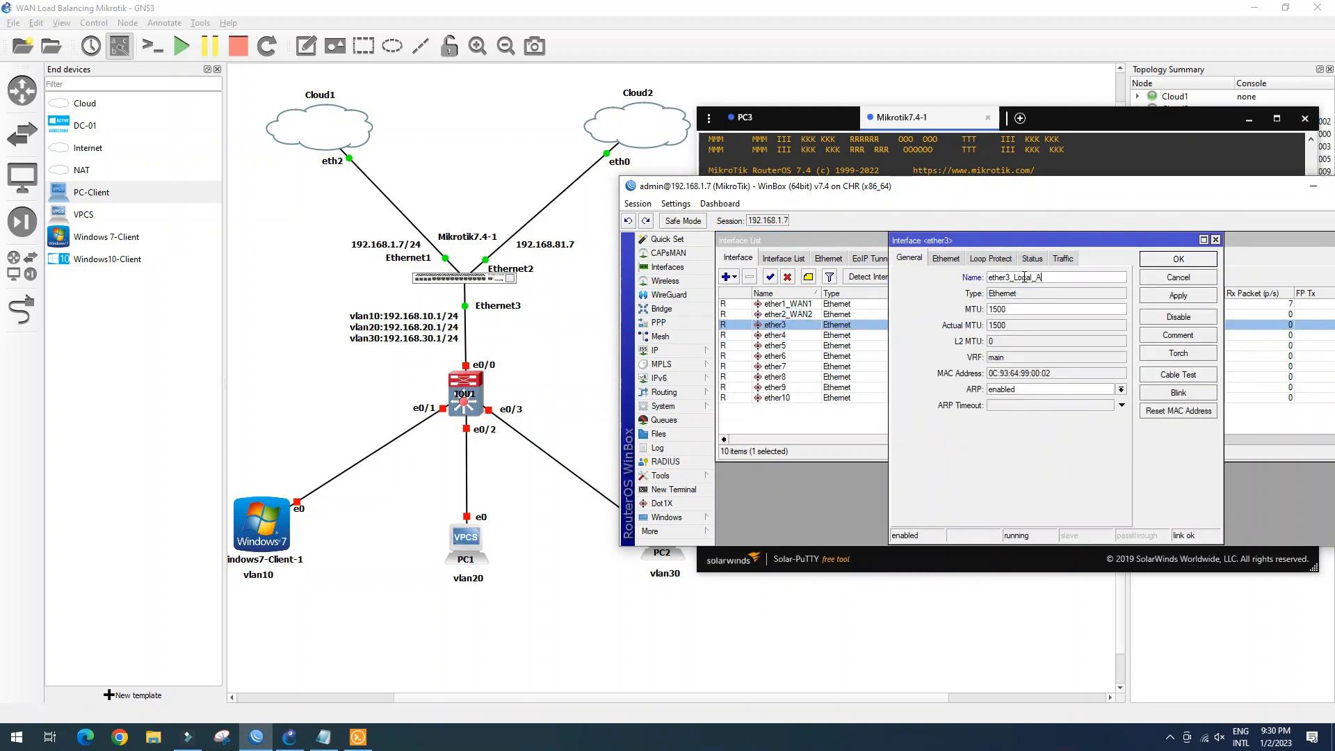
type("AN")
left_click(1179, 260)
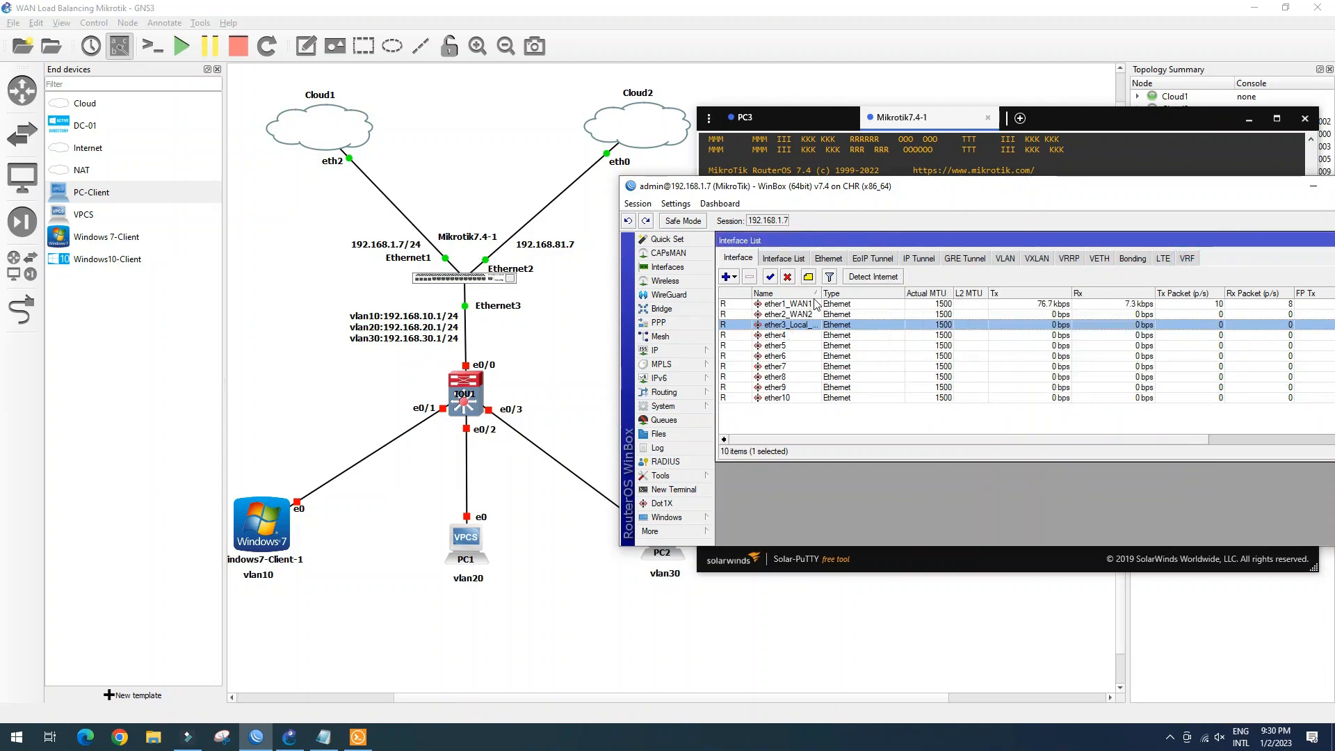
left_click_drag(822, 293, 839, 294)
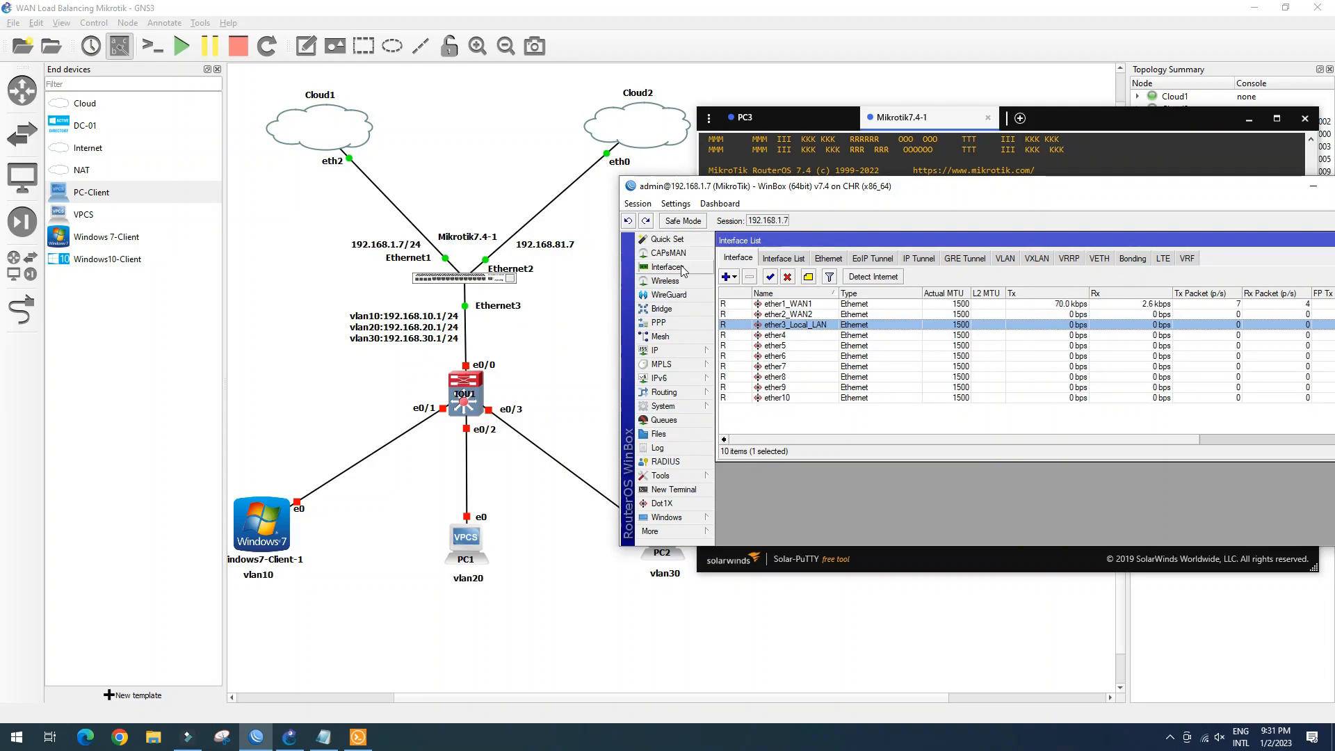
Add the address 192.168.81.7/24 on ether2_WAN2
left_click(686, 350)
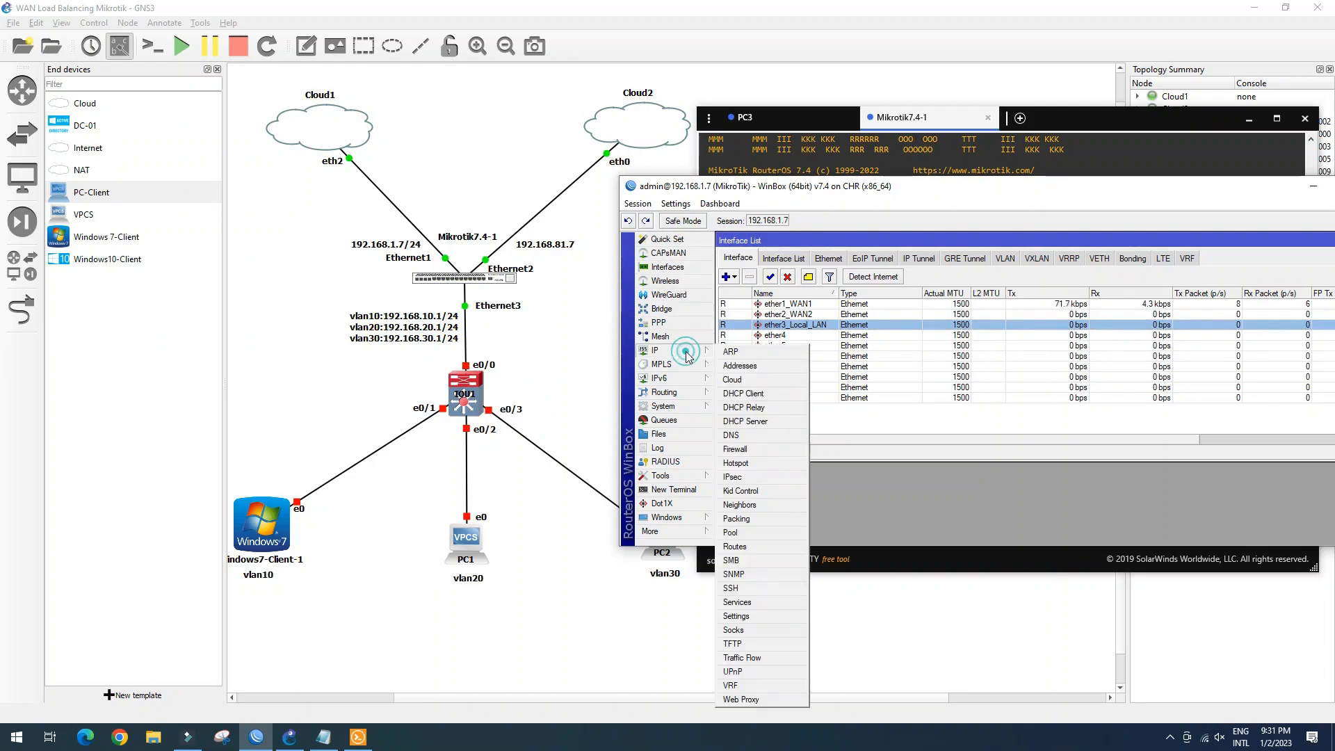
left_click(737, 365)
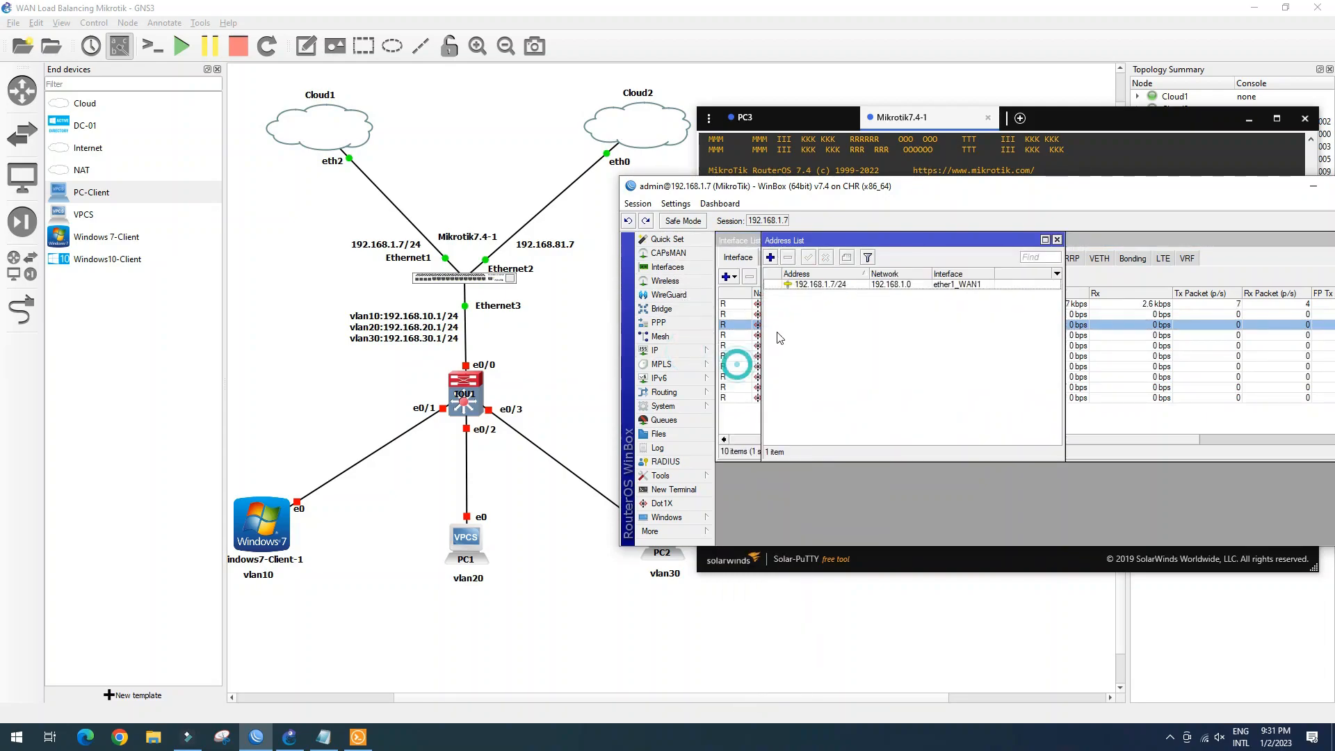
left_click(770, 257)
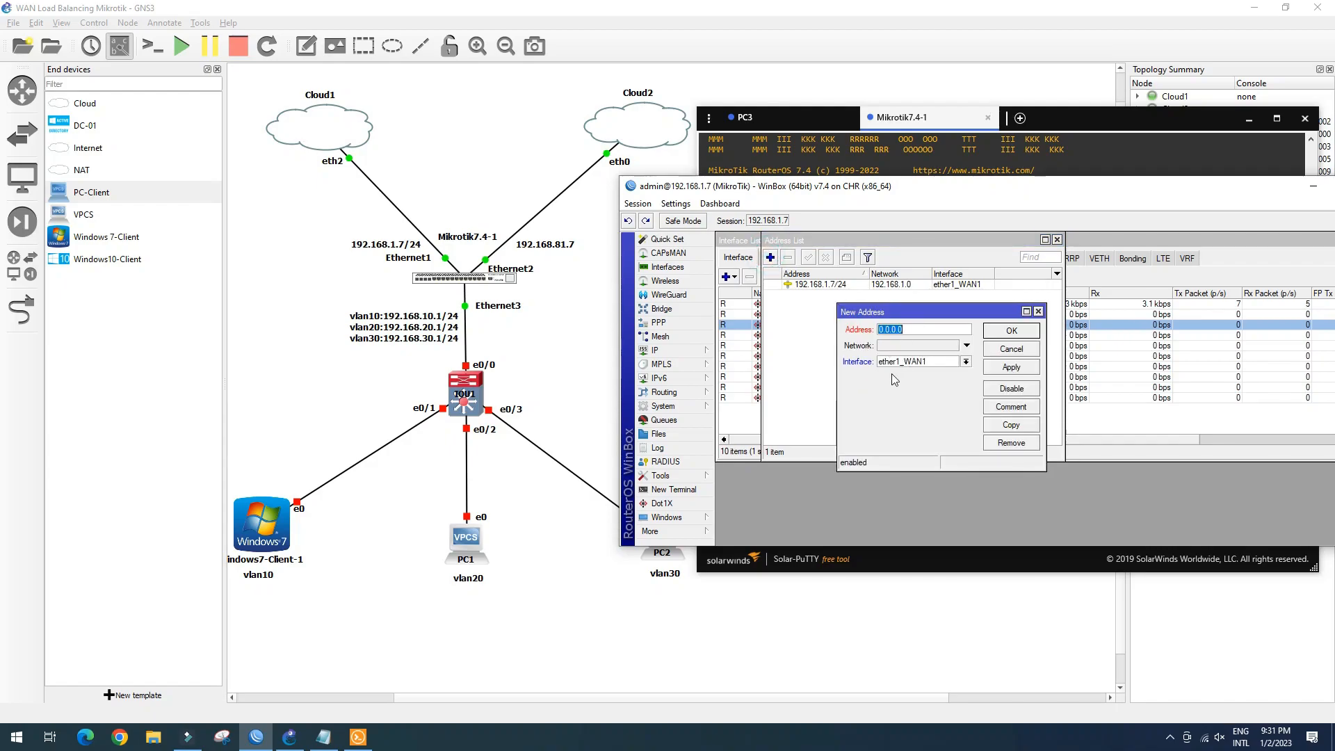
type("192.168.81.7/24")
left_click(966, 361)
left_click(918, 383)
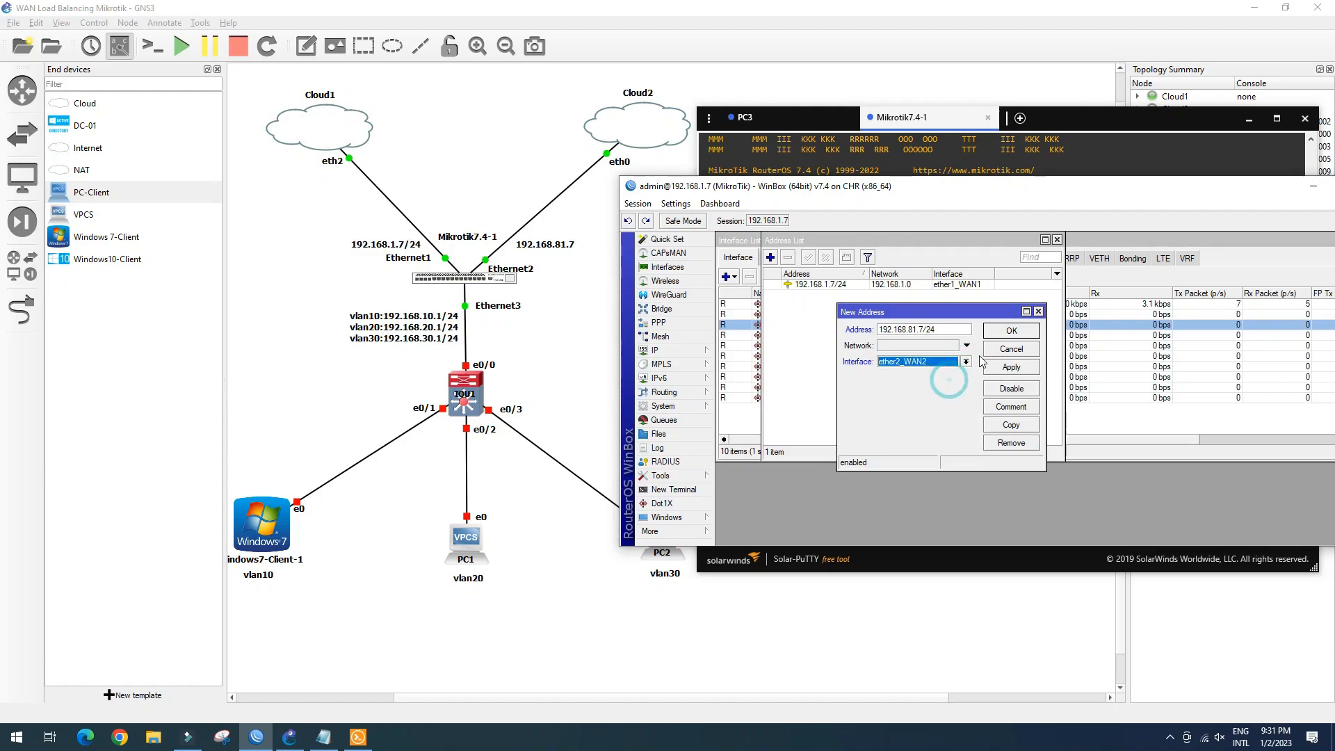
left_click(1012, 367)
left_click(1012, 332)
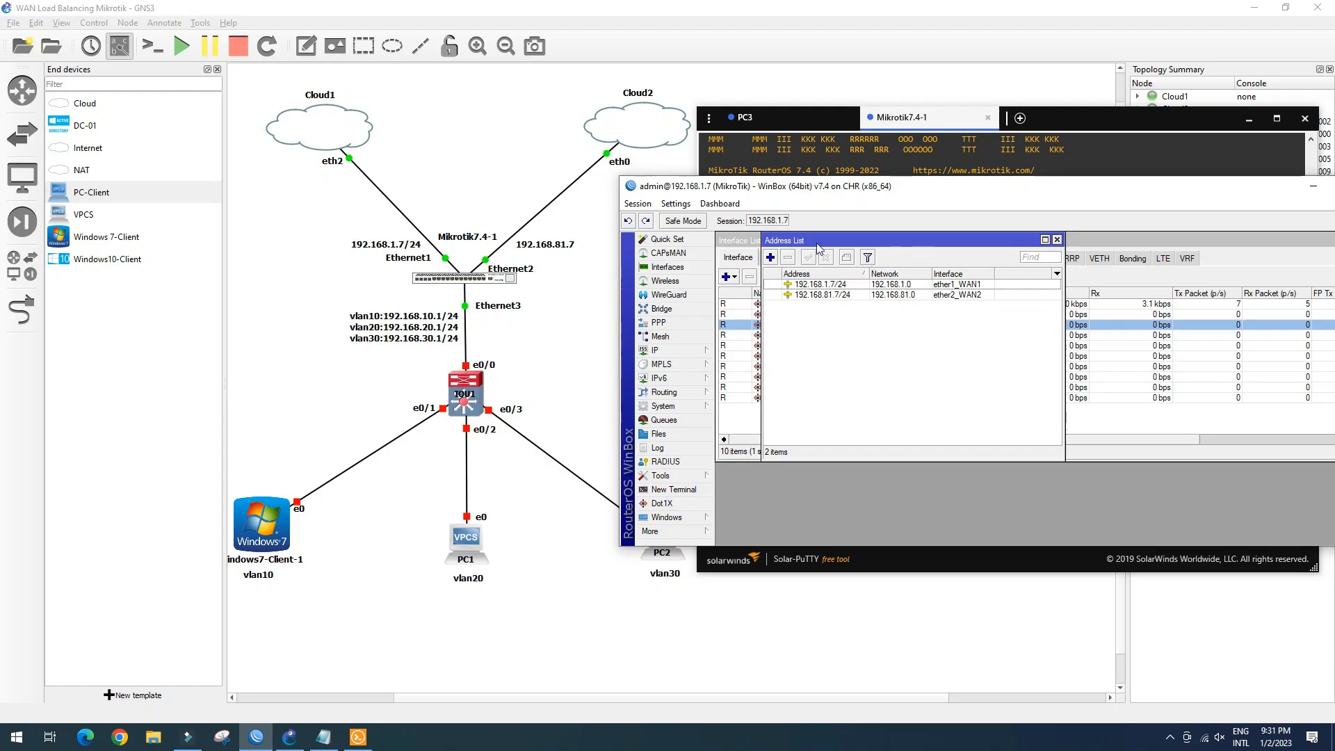
left_click(1116, 242)
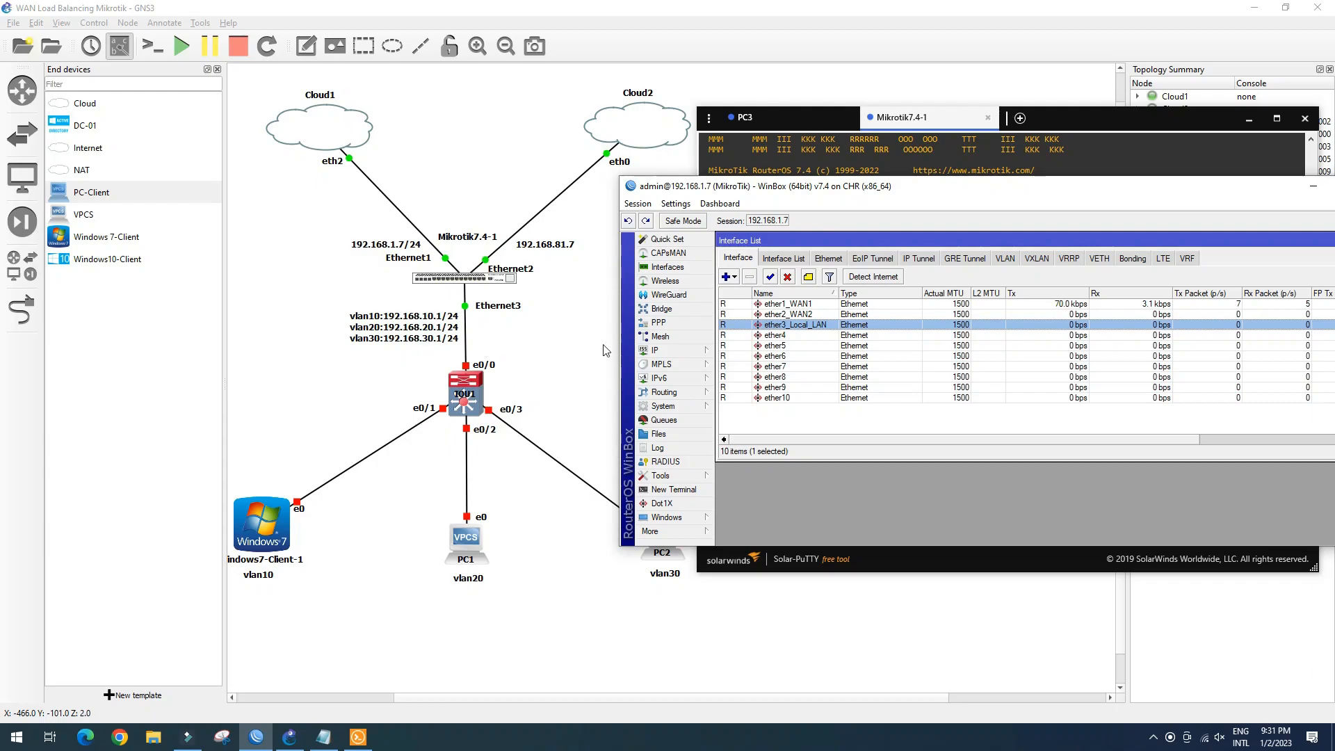
Create vlan10 with VLAN ID 10 on ether3_Local_LAN
left_click(1006, 258)
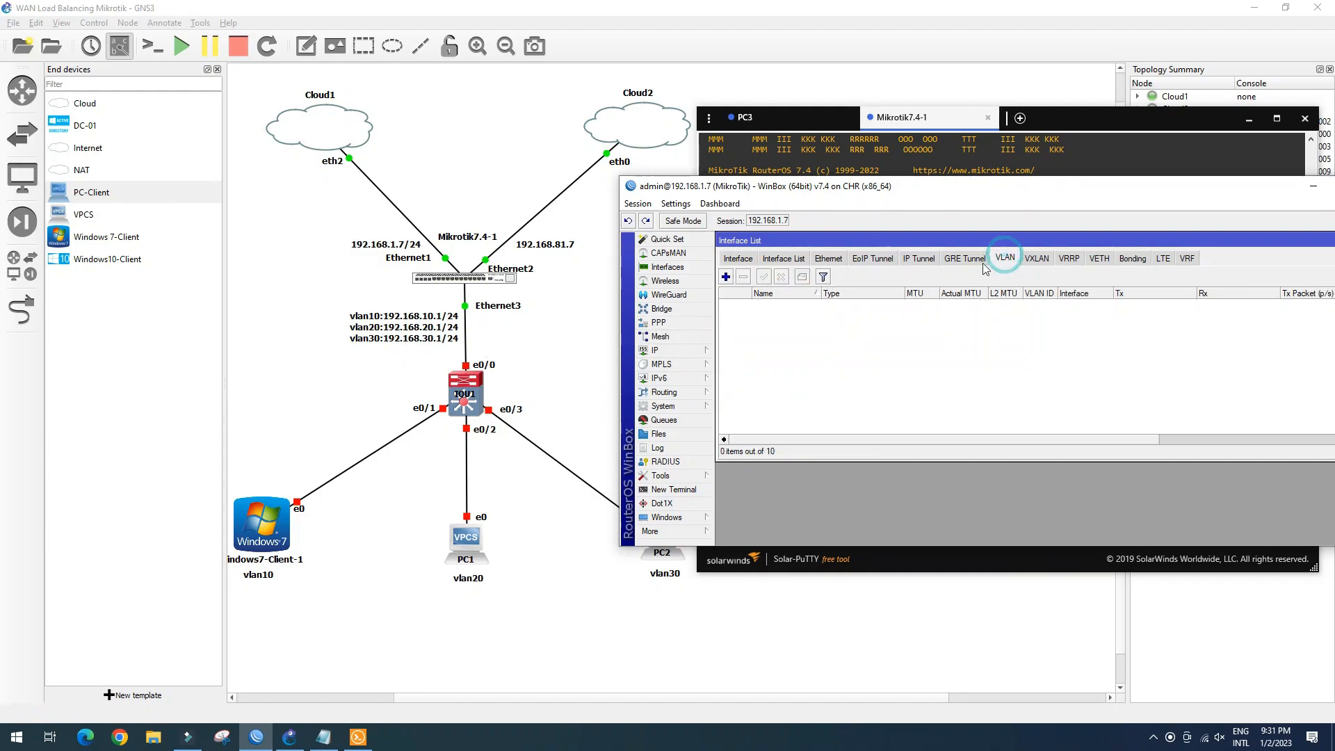
left_click(725, 276)
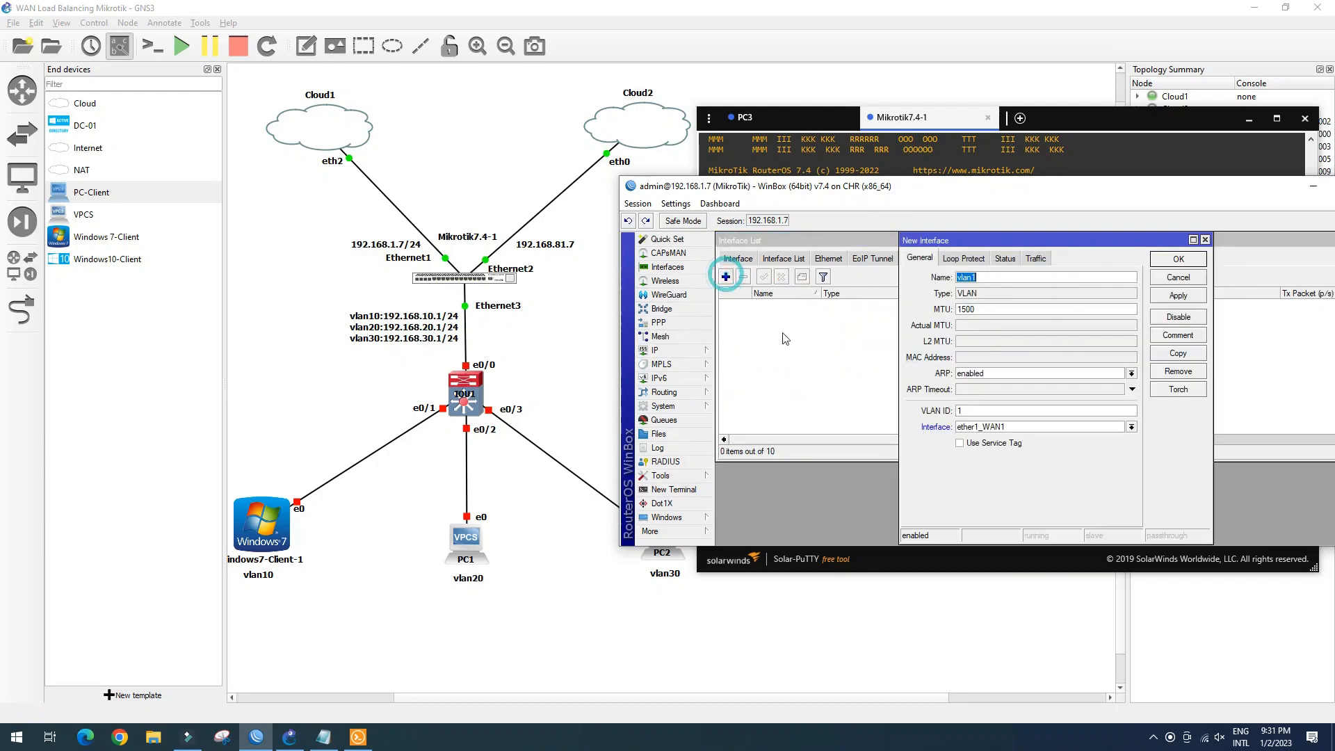
left_click(983, 277)
left_click(999, 428)
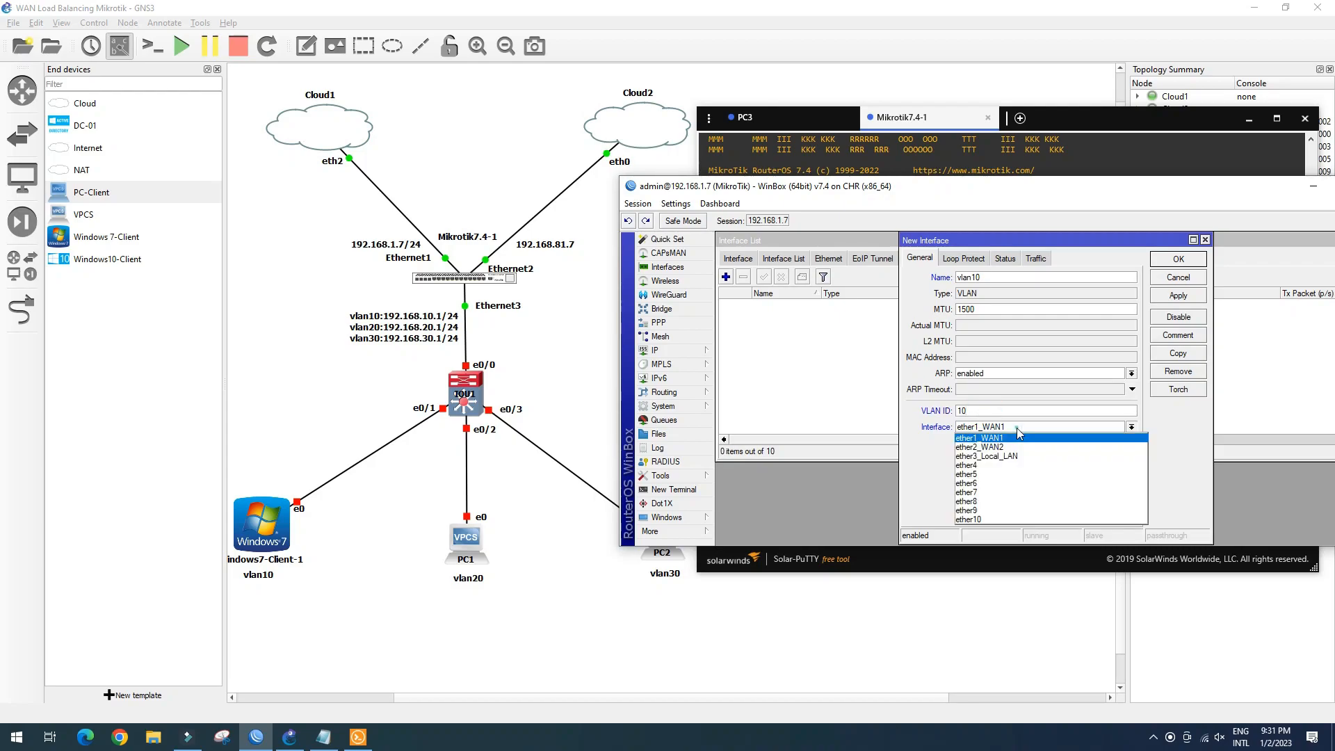
left_click(1022, 459)
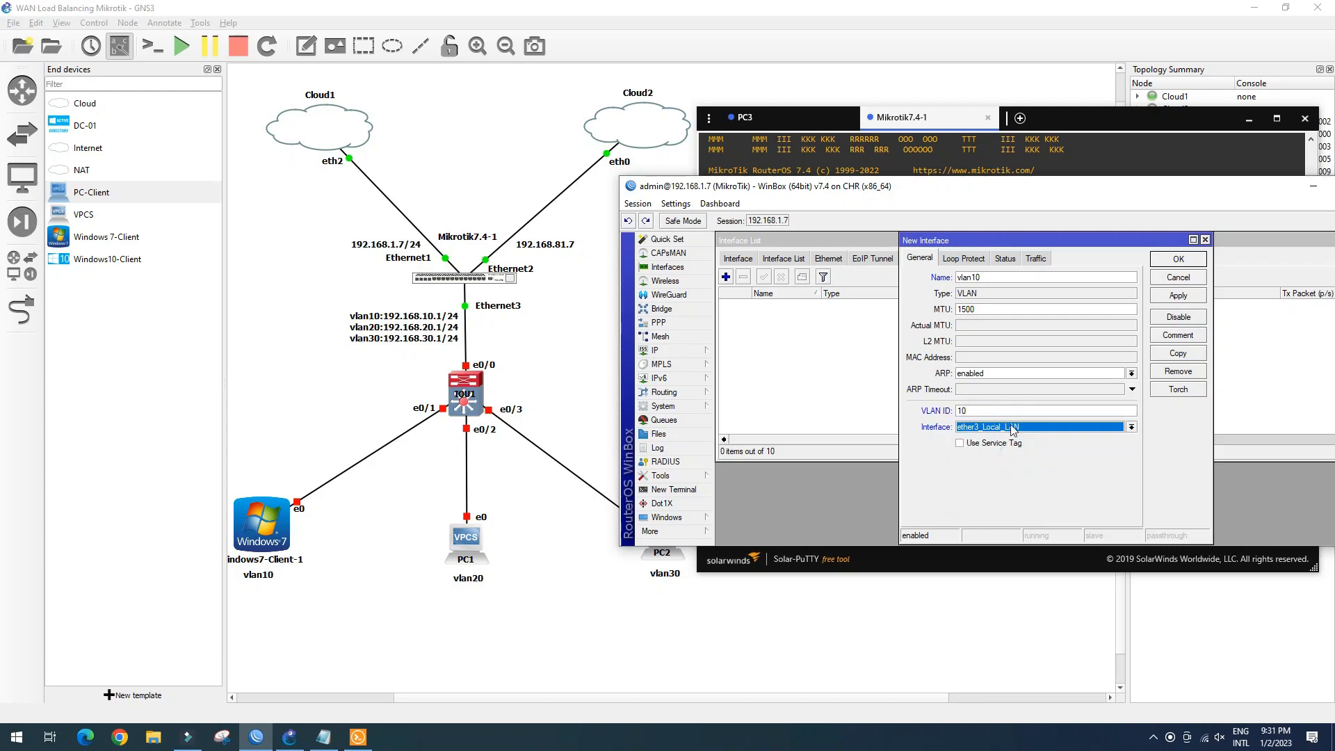
left_click(1190, 294)
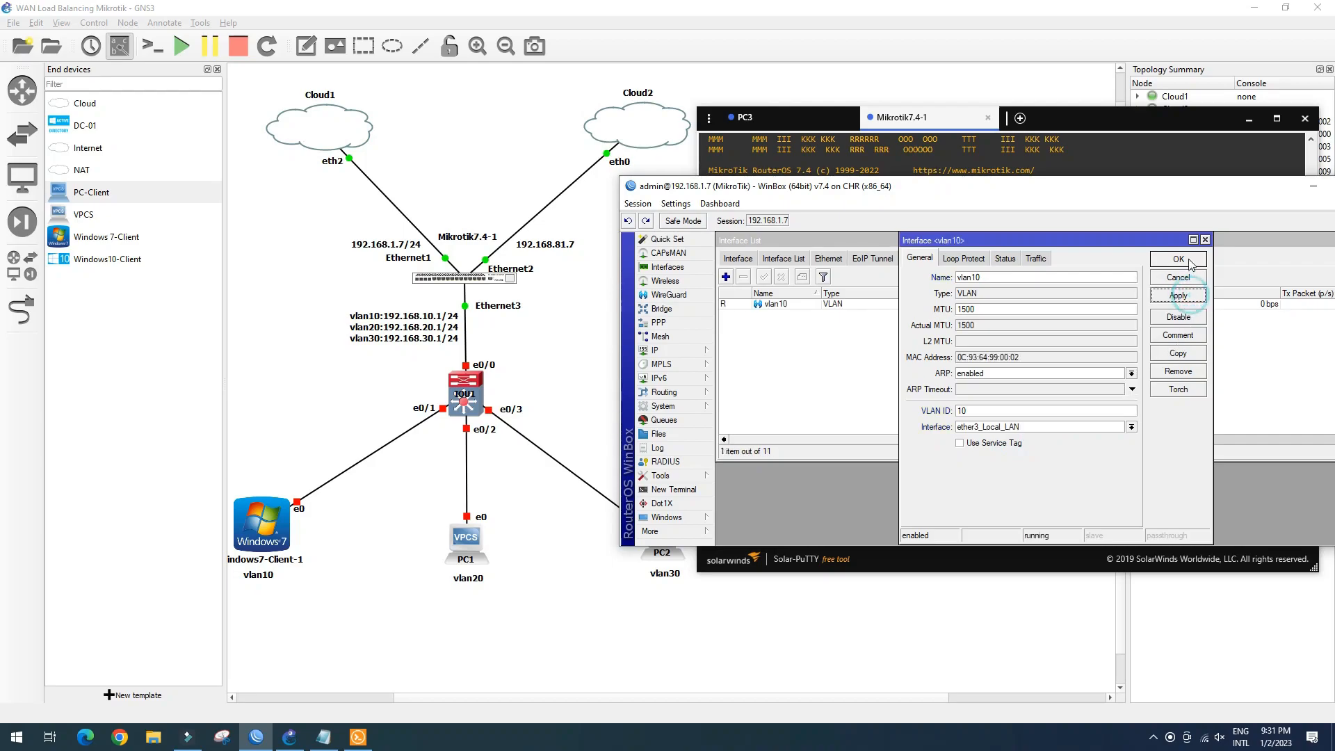
left_click(1187, 259)
Copy vlan10 to create vlan20 with VLAN ID 20
double_click(796, 304)
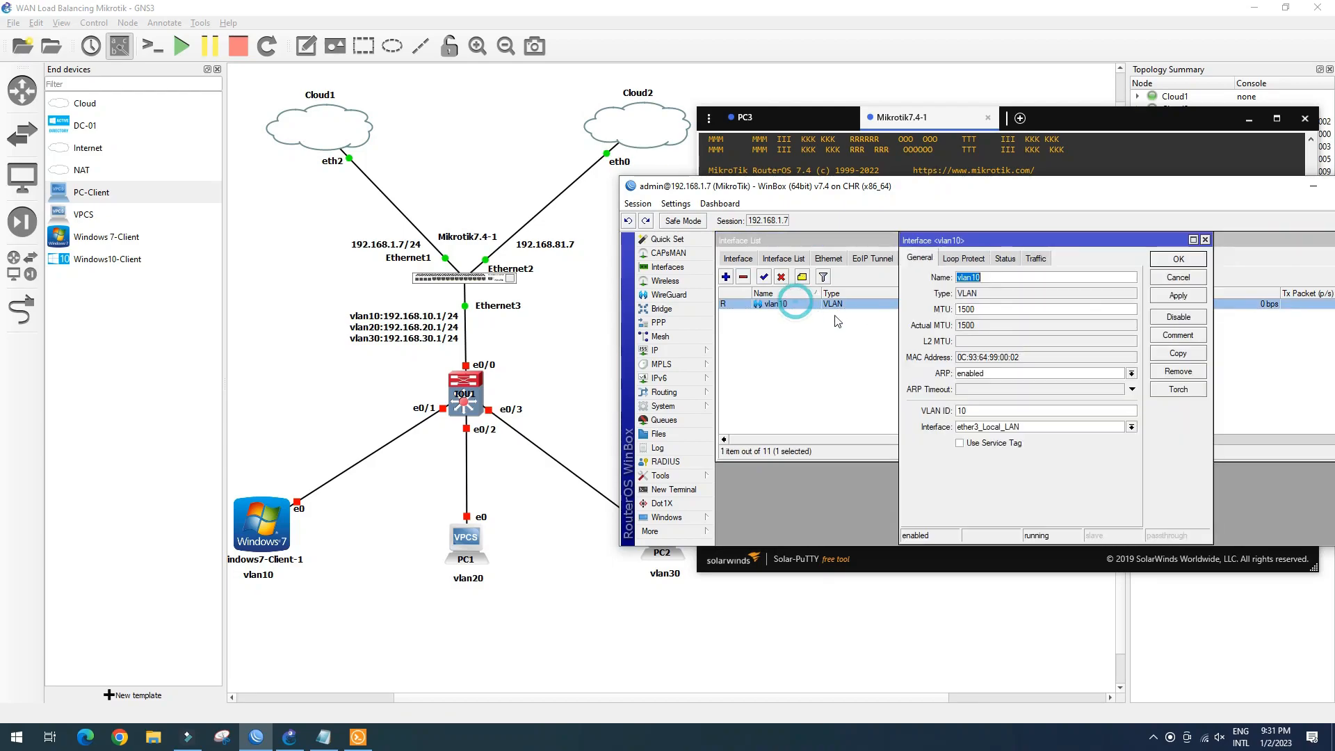
left_click(1178, 352)
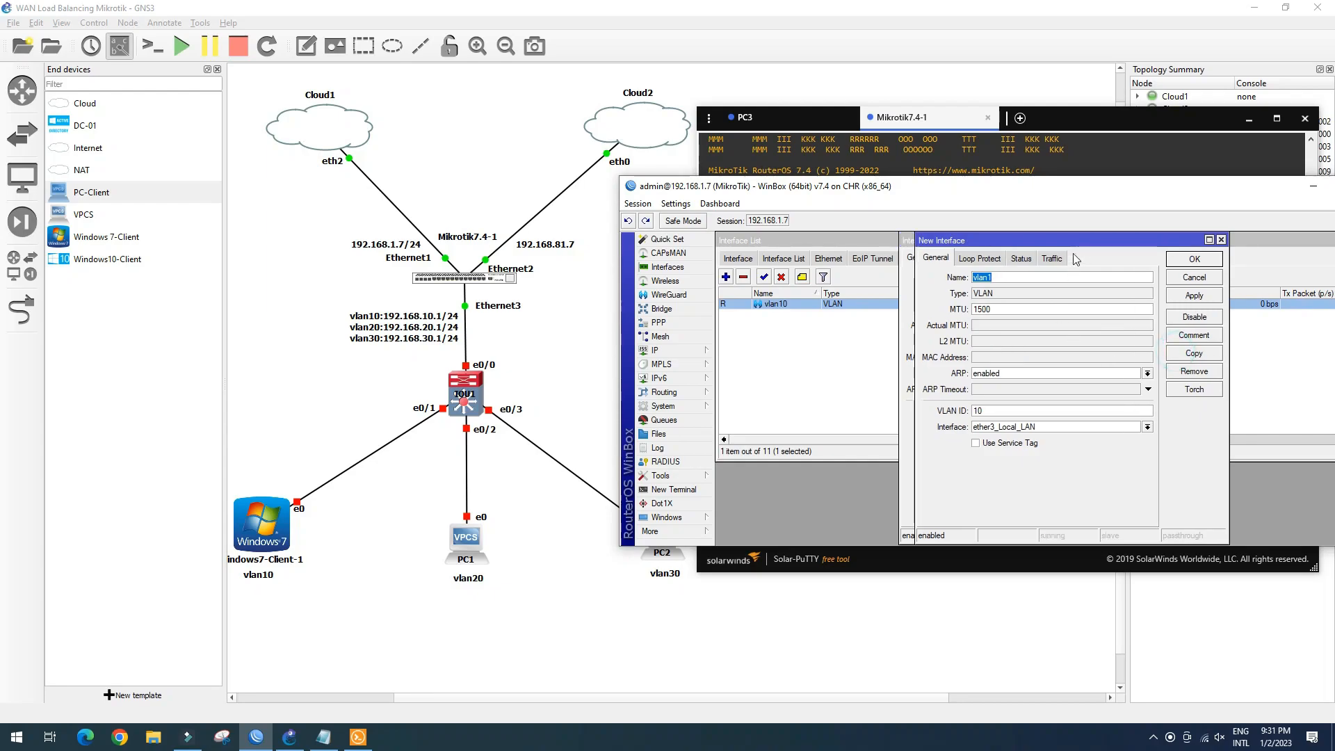
left_click_drag(1089, 241, 1111, 274)
left_click(1033, 314)
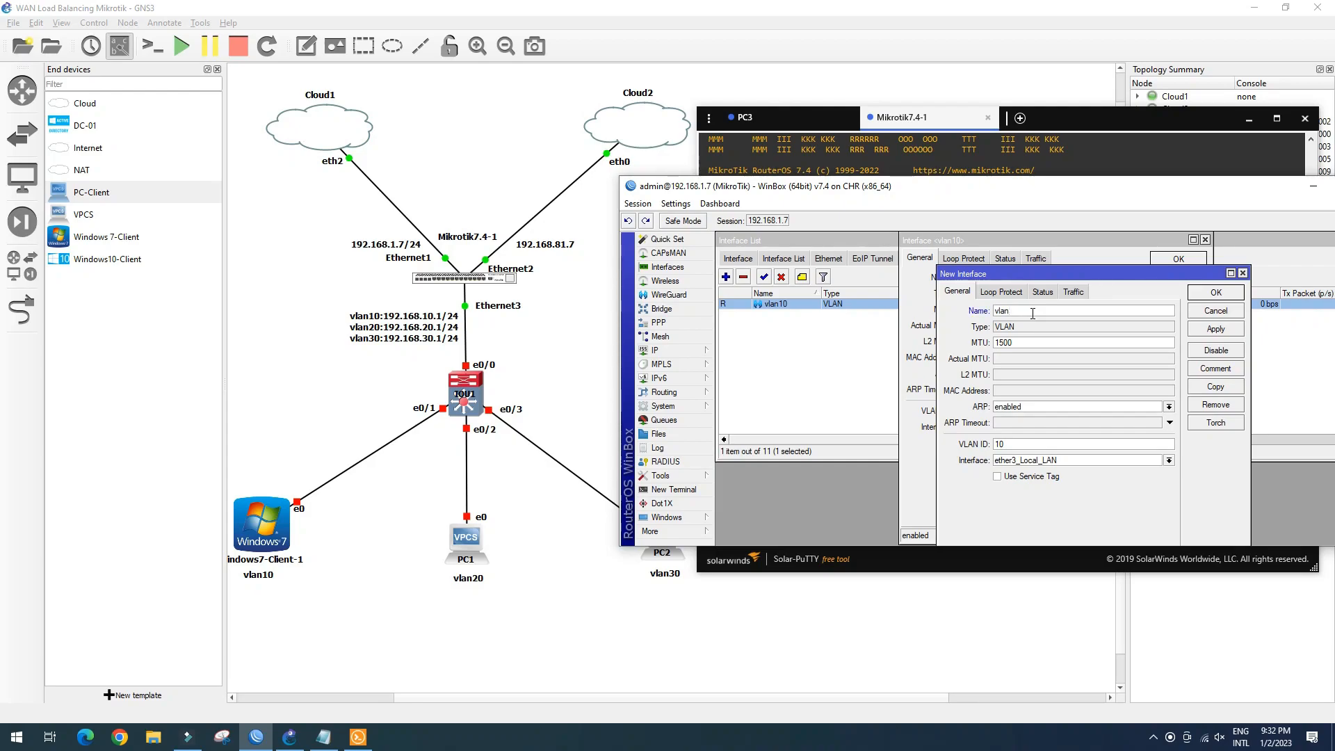
left_click(1012, 449)
key("BackSpace")
key("BackSpace")
left_click(1225, 293)
Copy vlan10 again to create vlan30 with VLAN ID 30, then list all interfaces
left_click(1191, 355)
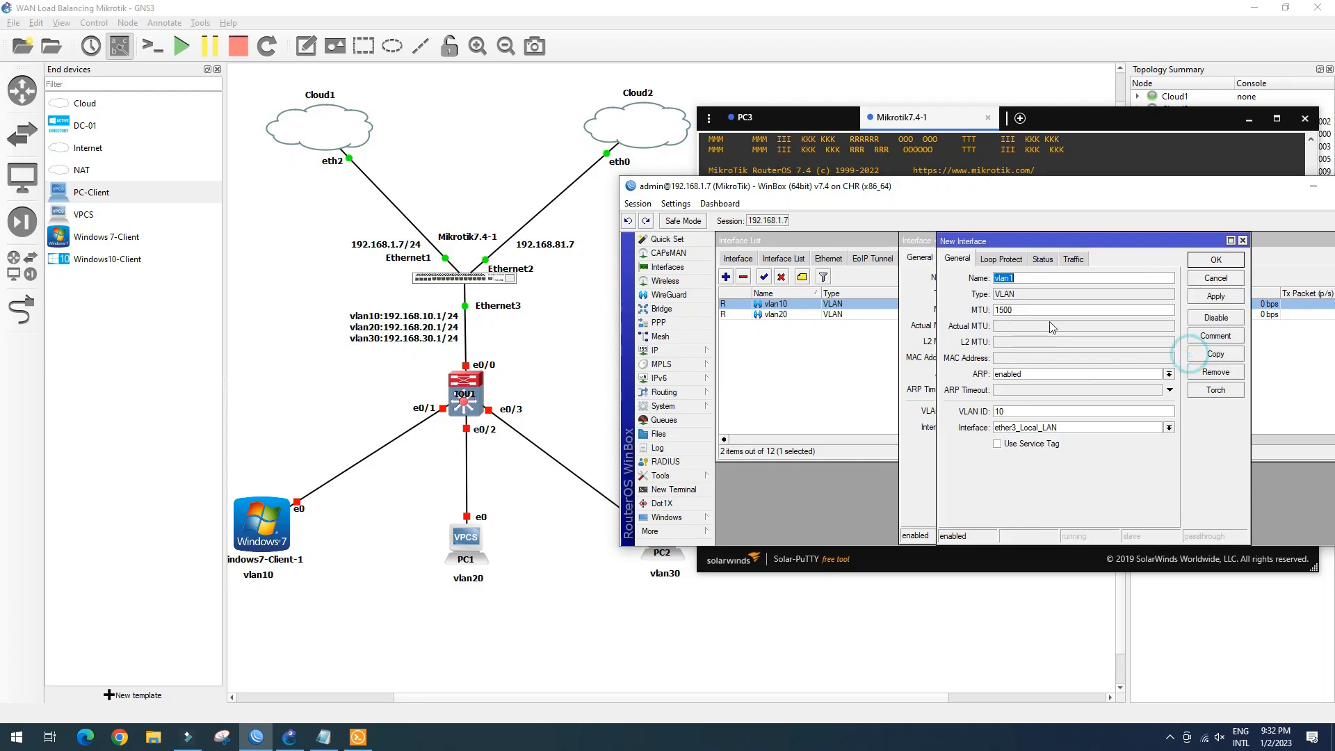
left_click(1030, 280)
left_click(1014, 411)
type("30")
left_click(1216, 296)
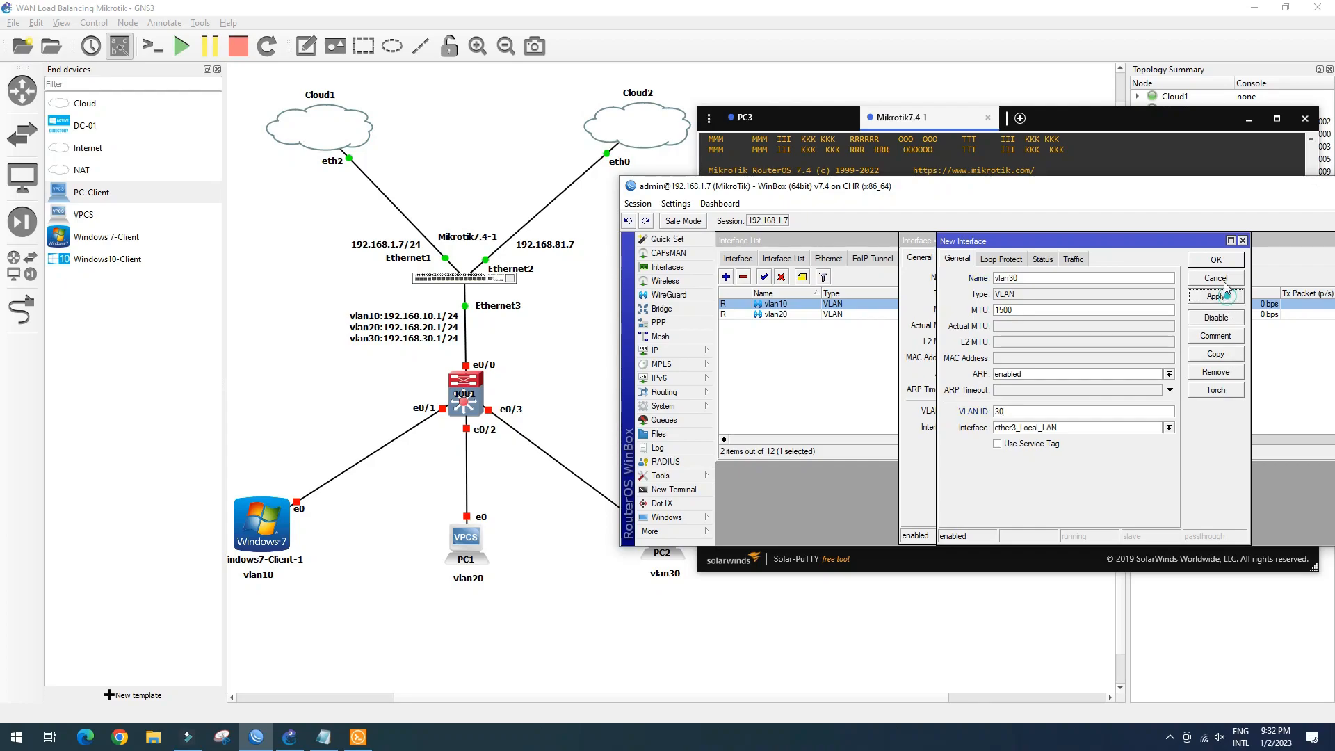
left_click(1217, 262)
left_click(1188, 264)
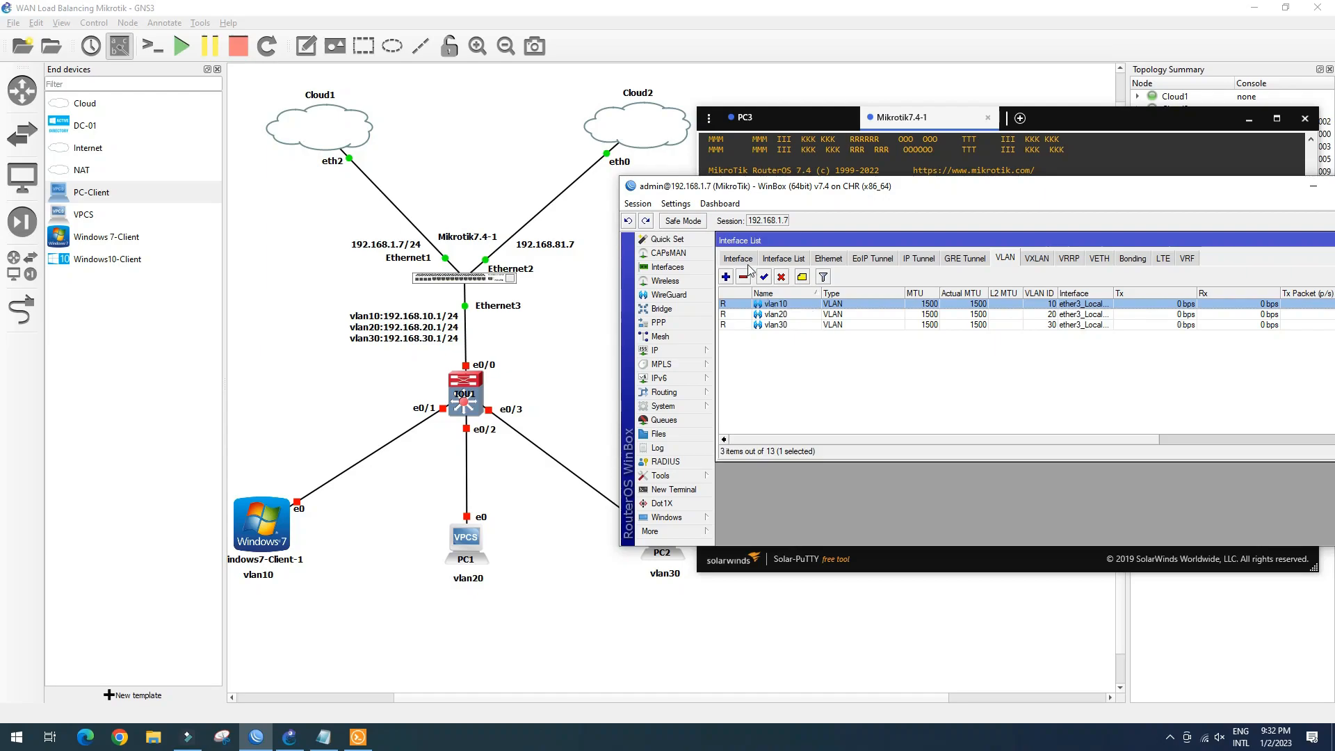
left_click(740, 258)
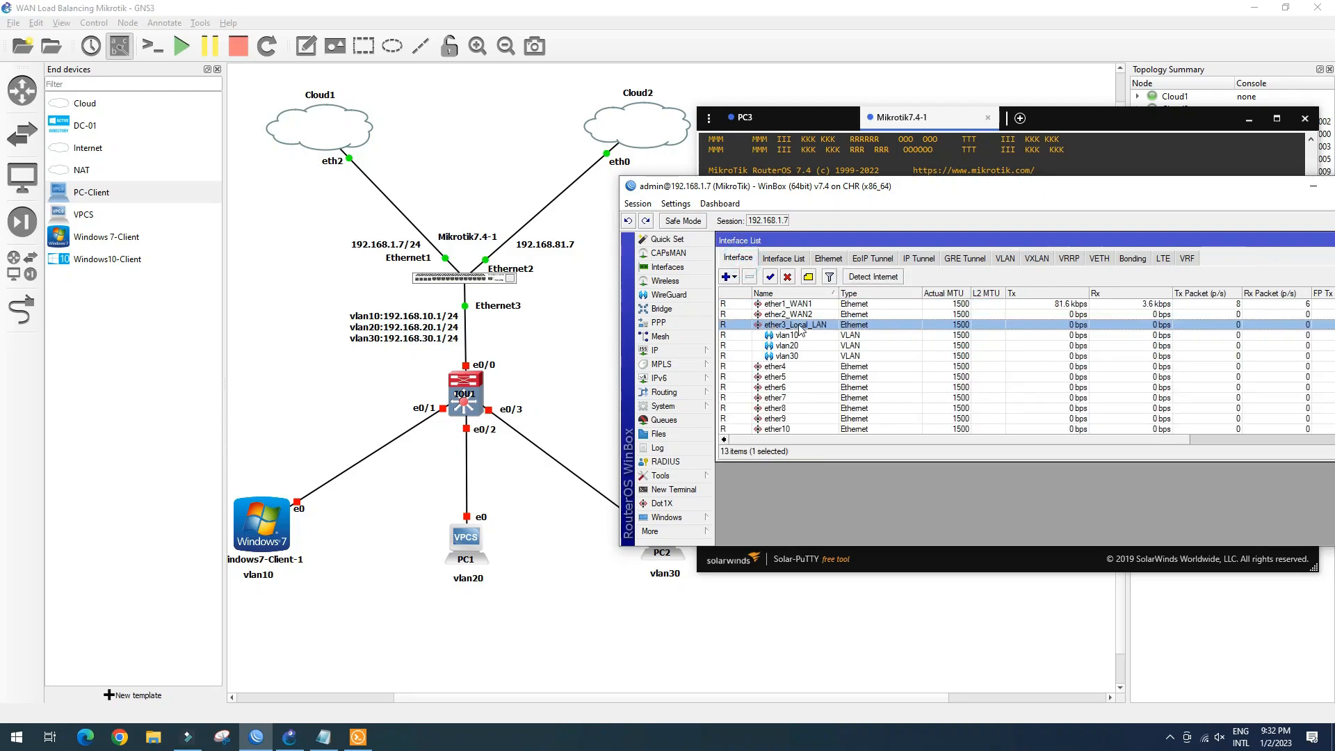
left_click_drag(1128, 190, 1072, 198)
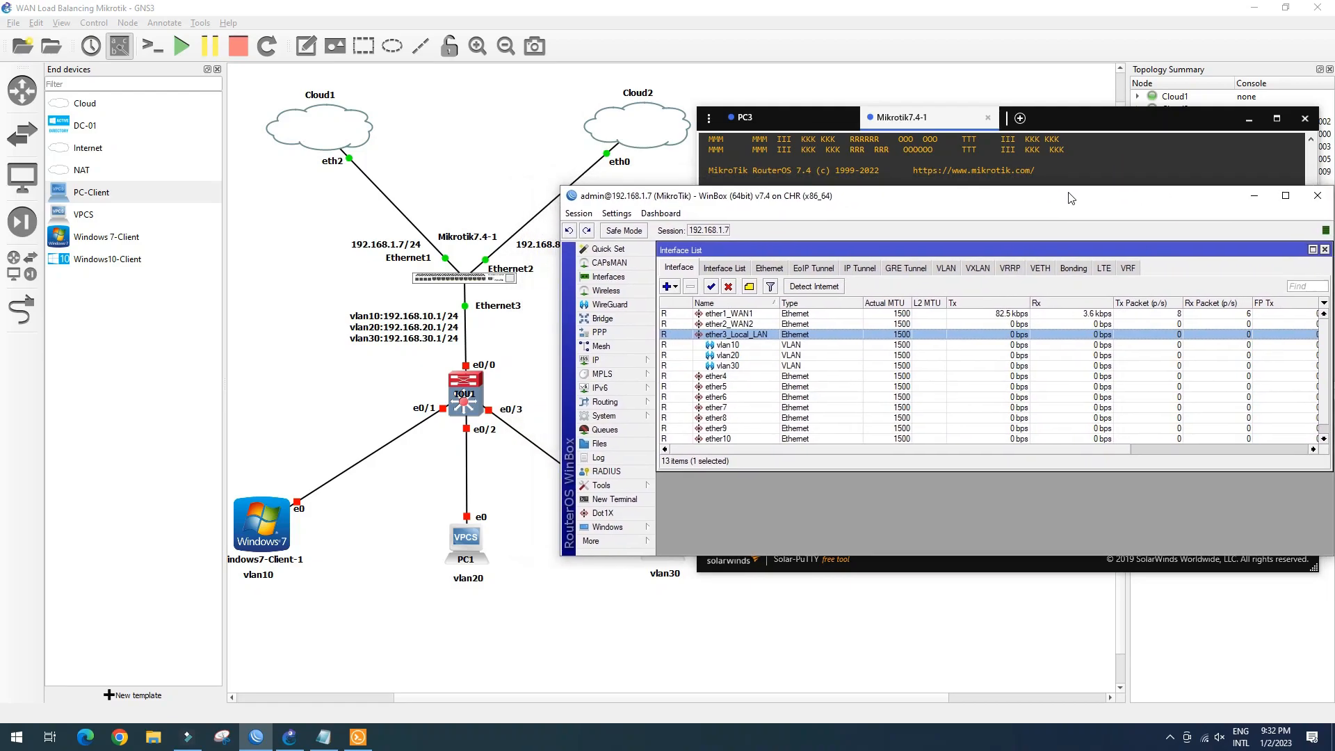
Add the gateway address 192.168.10.1/24 on the vlan10 interface
left_click(1327, 250)
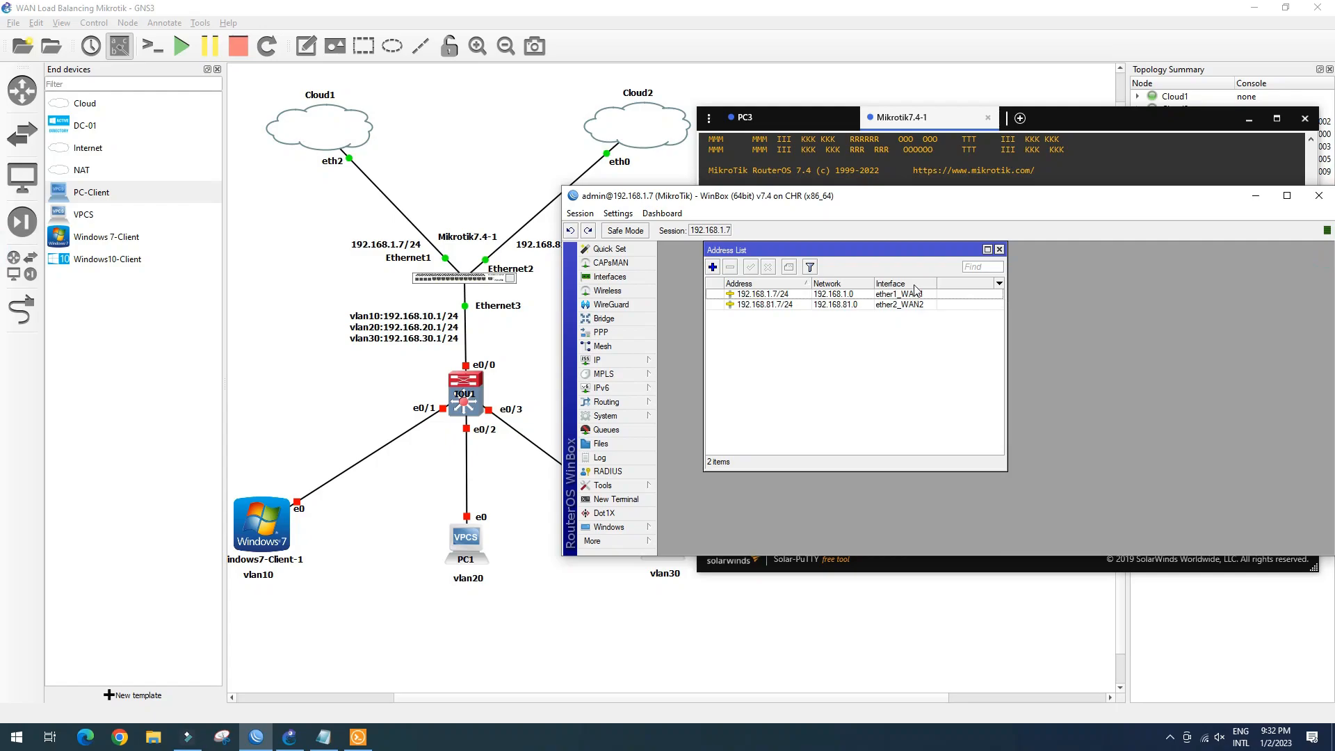
left_click_drag(857, 203, 911, 200)
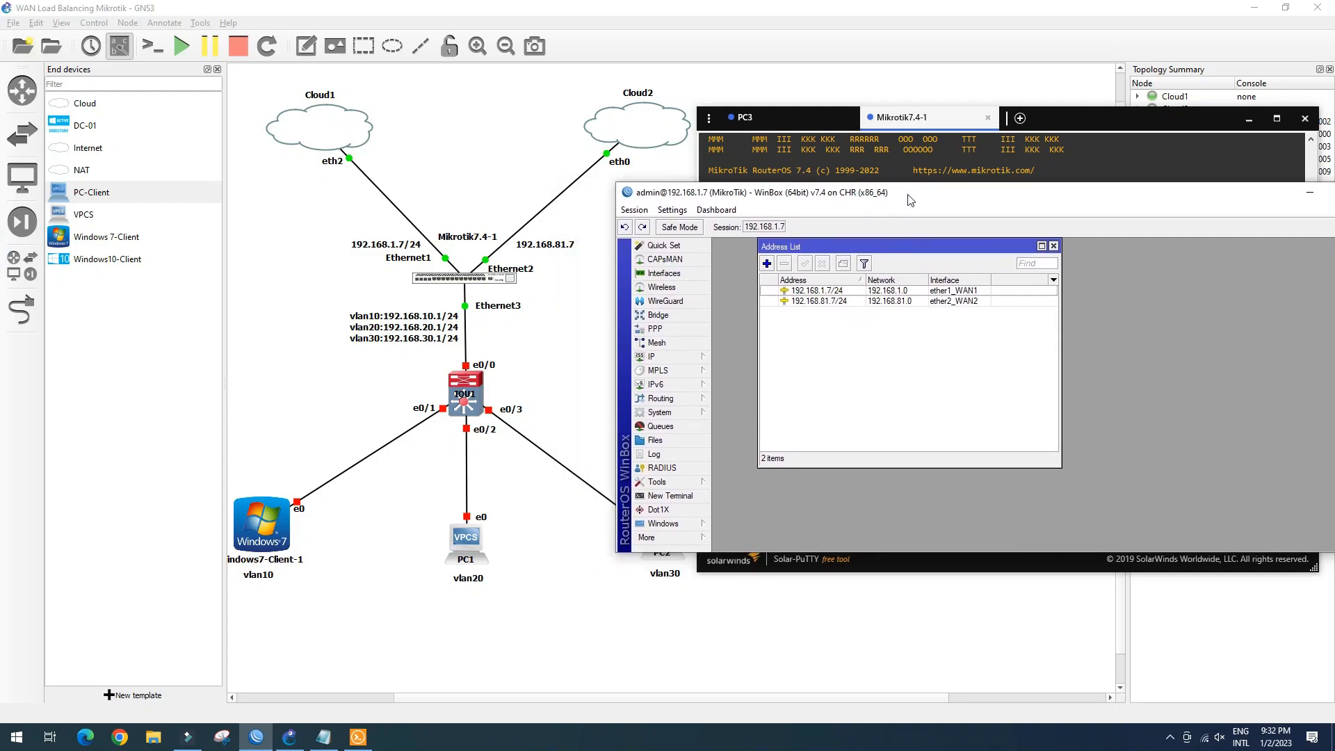
left_click(768, 264)
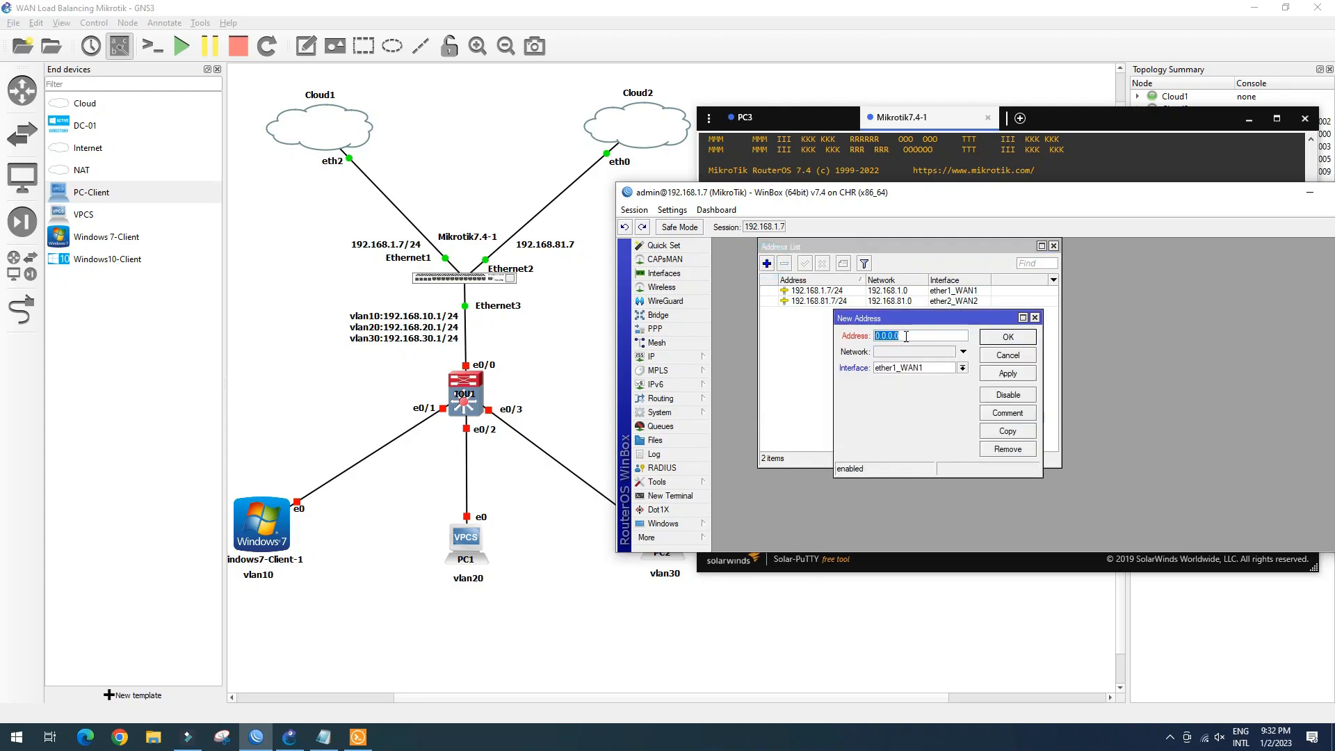
type("1")
type("92.168.10.1/24")
left_click(962, 368)
left_click(917, 465)
left_click(1007, 336)
Copy the vlan10 address as 192.168.20.1/24 on vlan20
double_click(844, 302)
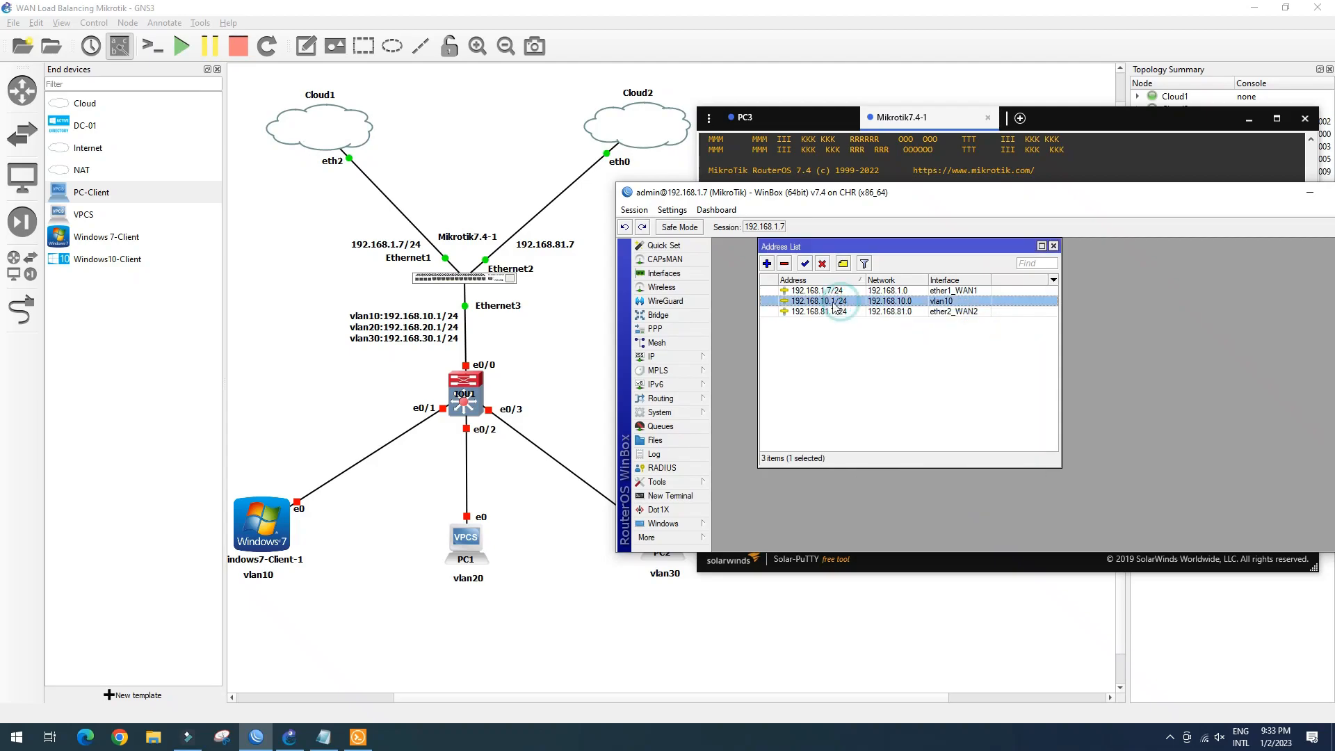
left_click(1008, 431)
key("BackSpace")
type("2")
left_click(979, 384)
left_click(953, 490)
left_click(1025, 392)
left_click(1028, 354)
Copy the address again as 192.168.30.1/24 on vlan30
left_click(1010, 432)
left_click(924, 352)
key("BackSpace")
type("30.1/24")
left_click(978, 383)
left_click(953, 501)
left_click(1024, 390)
left_click(1024, 353)
left_click(1008, 336)
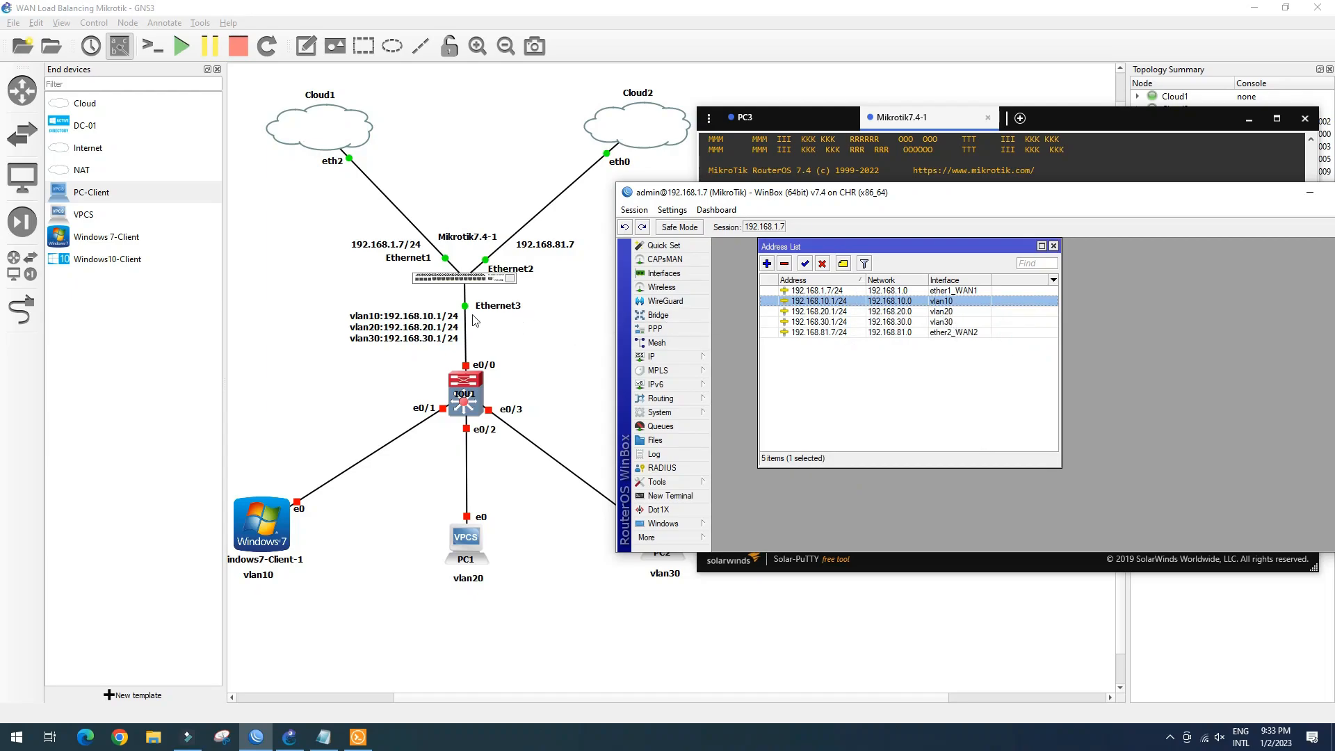
Close the address list and open IP > DHCP Server
left_click(1053, 245)
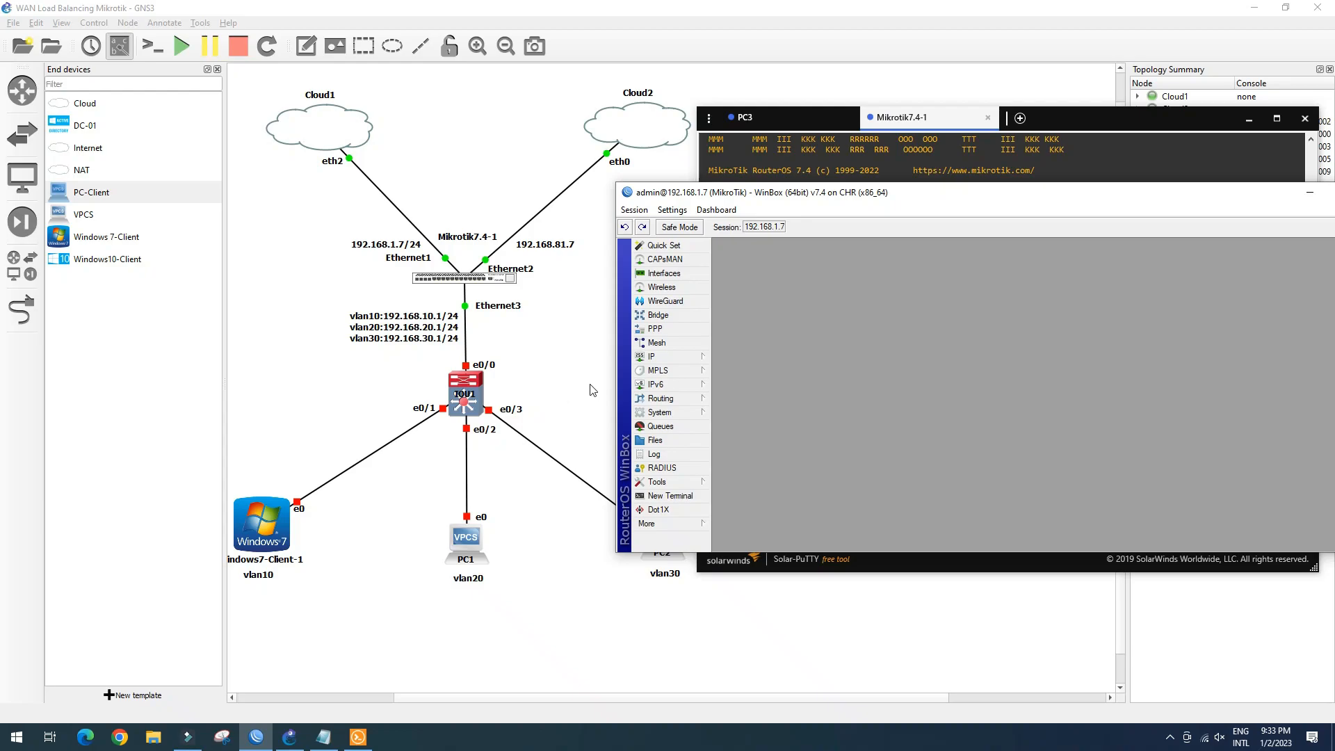
left_click(685, 360)
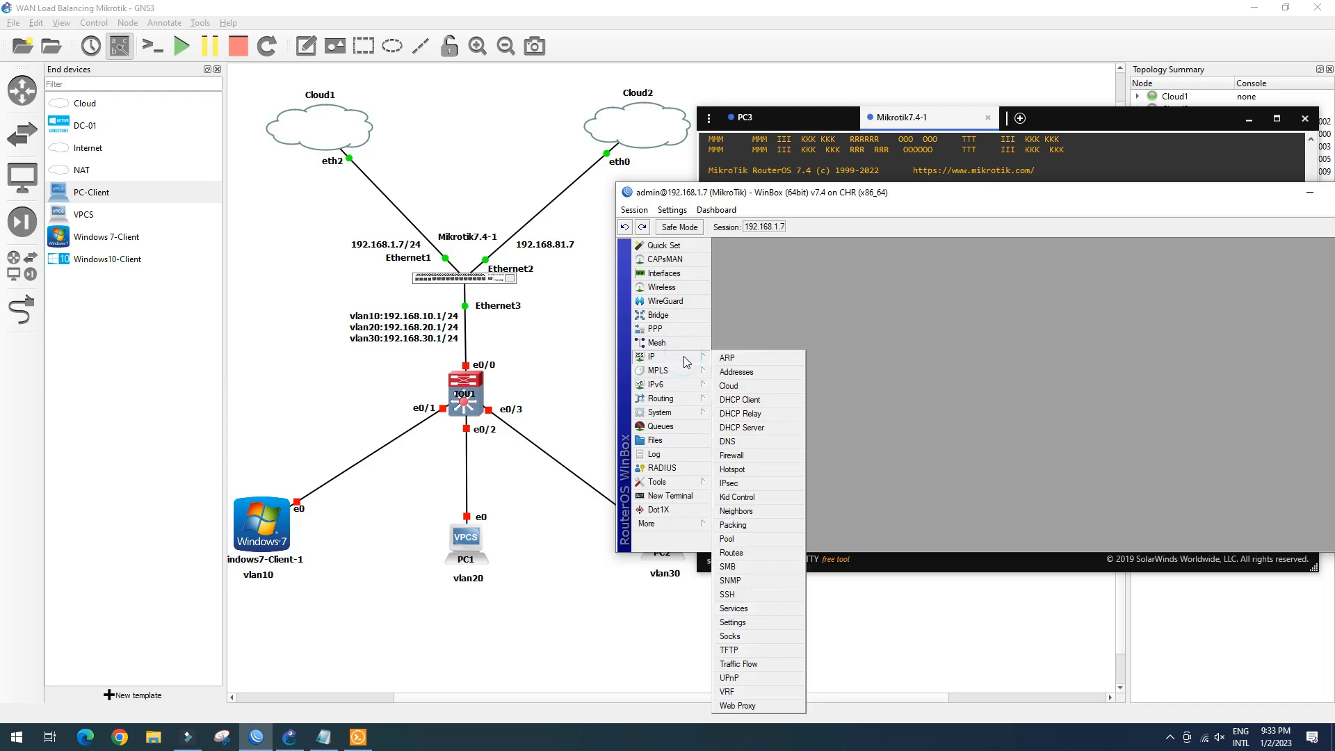
left_click(751, 429)
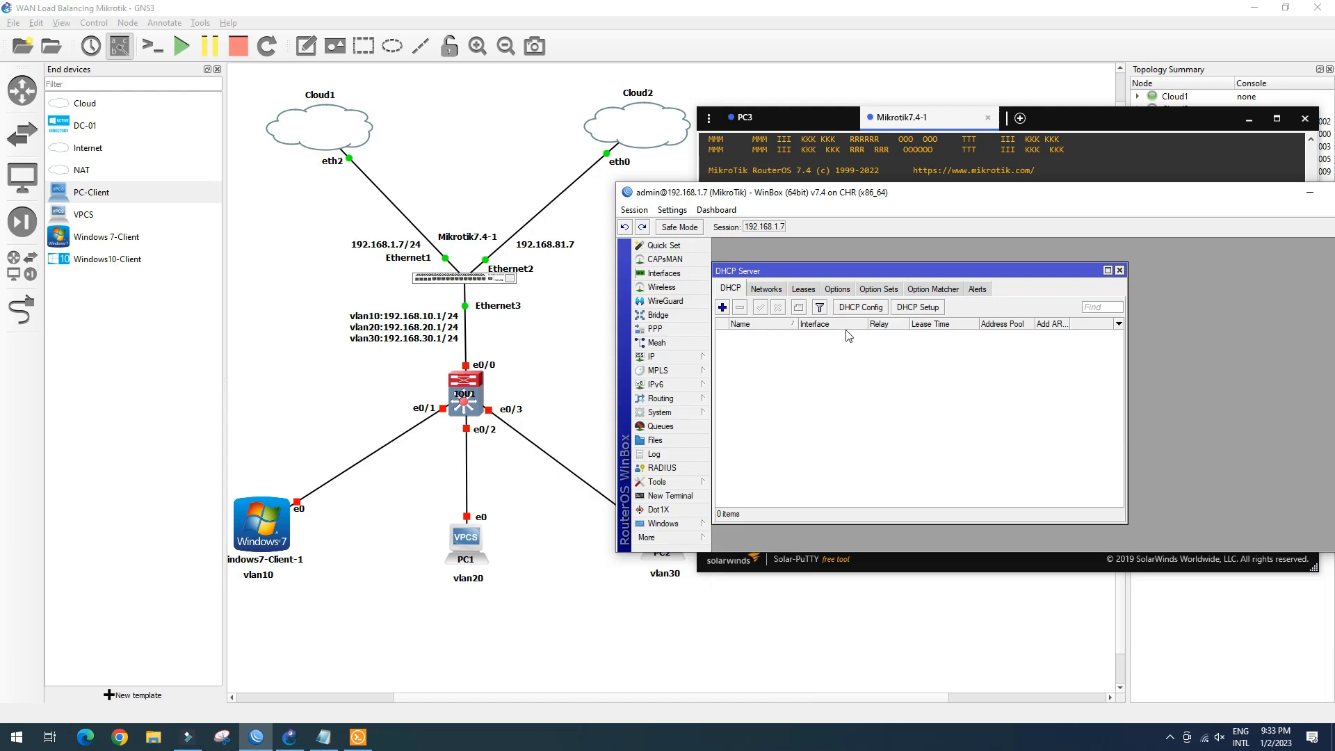
left_click(936, 308)
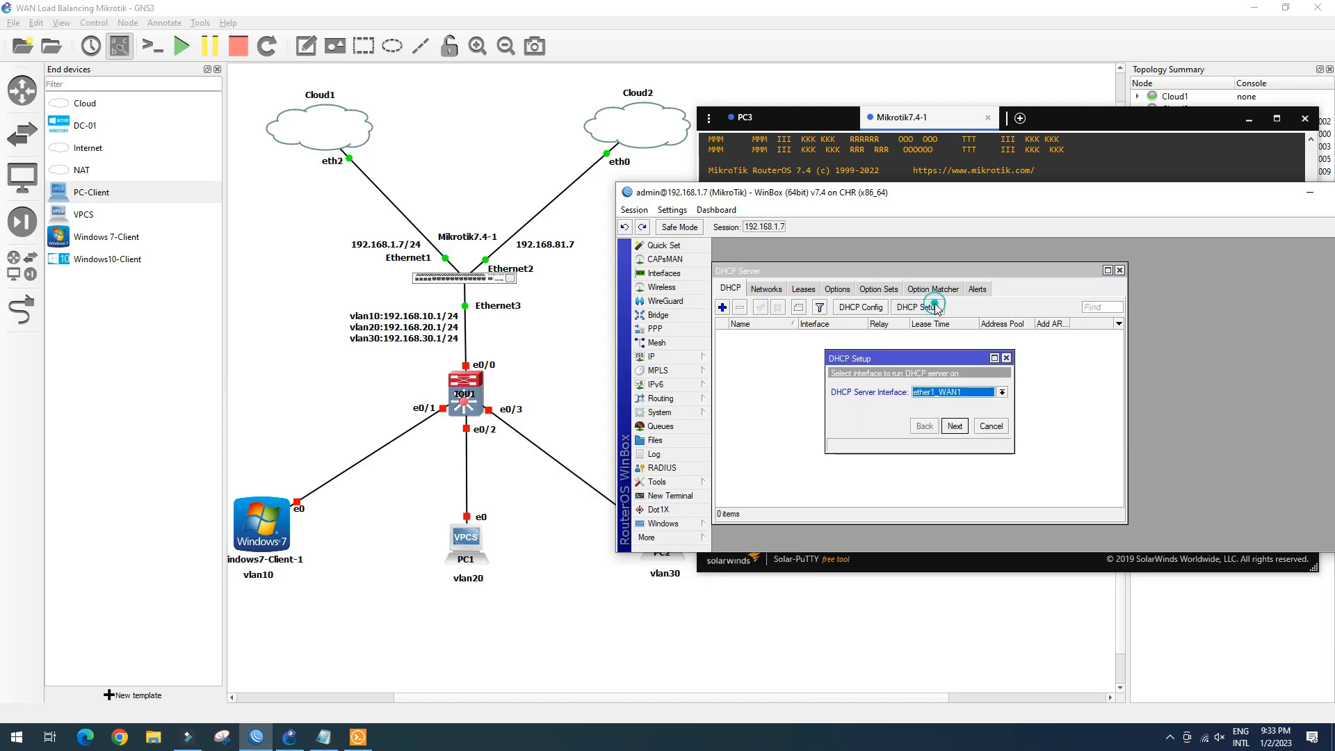
left_click(1002, 393)
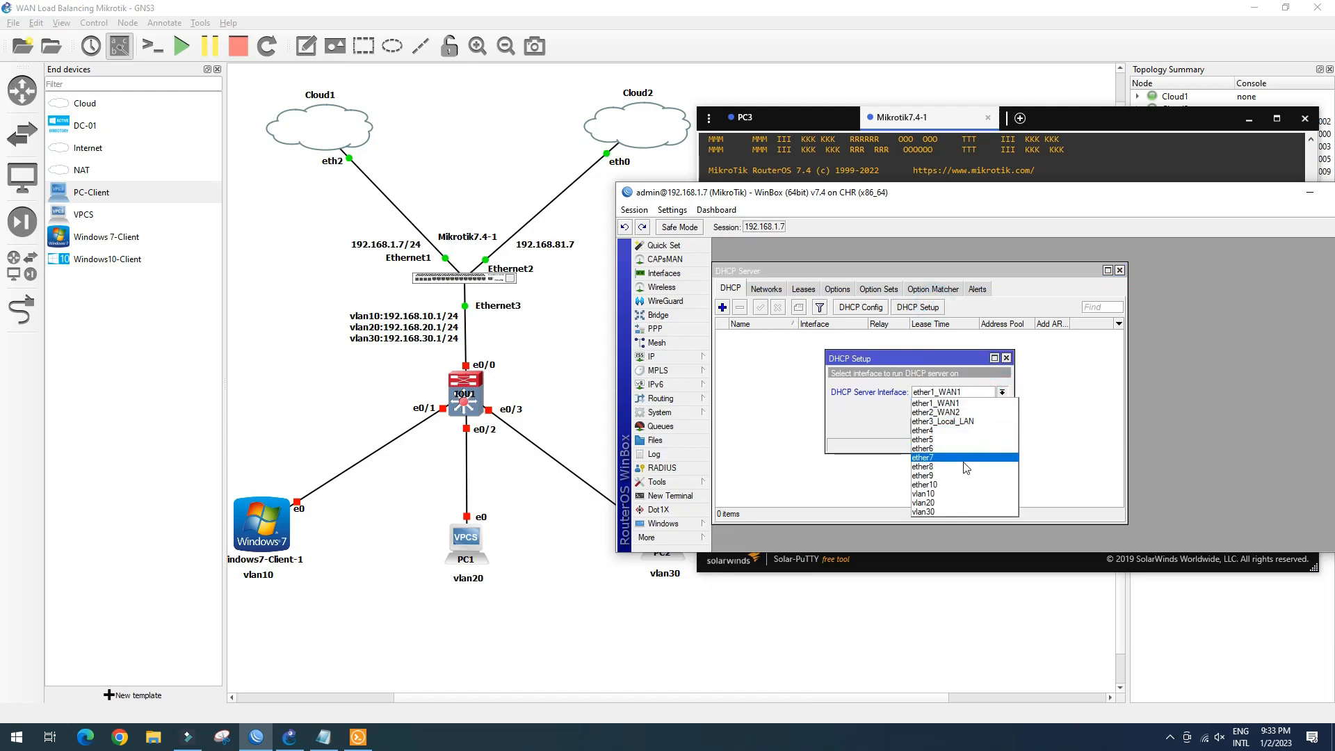
left_click(960, 494)
left_click(955, 426)
left_click(956, 427)
left_click(956, 426)
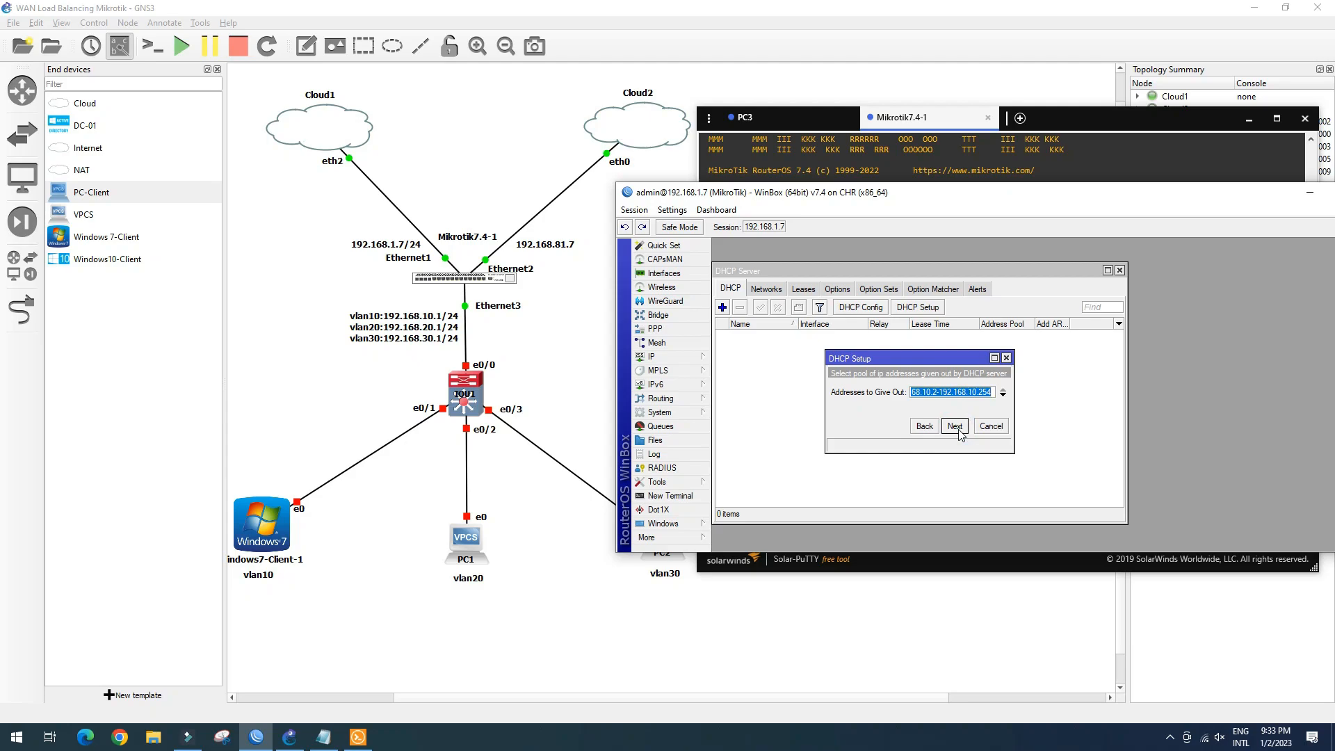
left_click(956, 426)
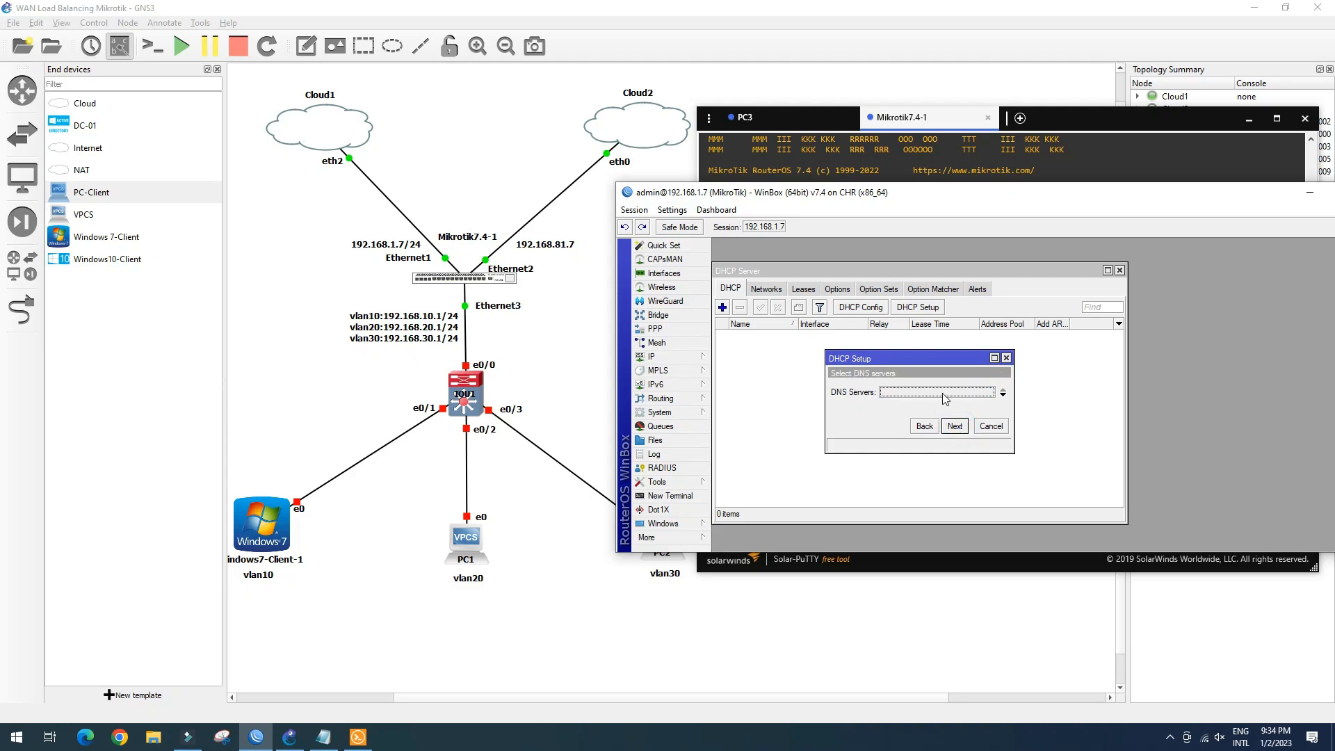
left_click(1000, 426)
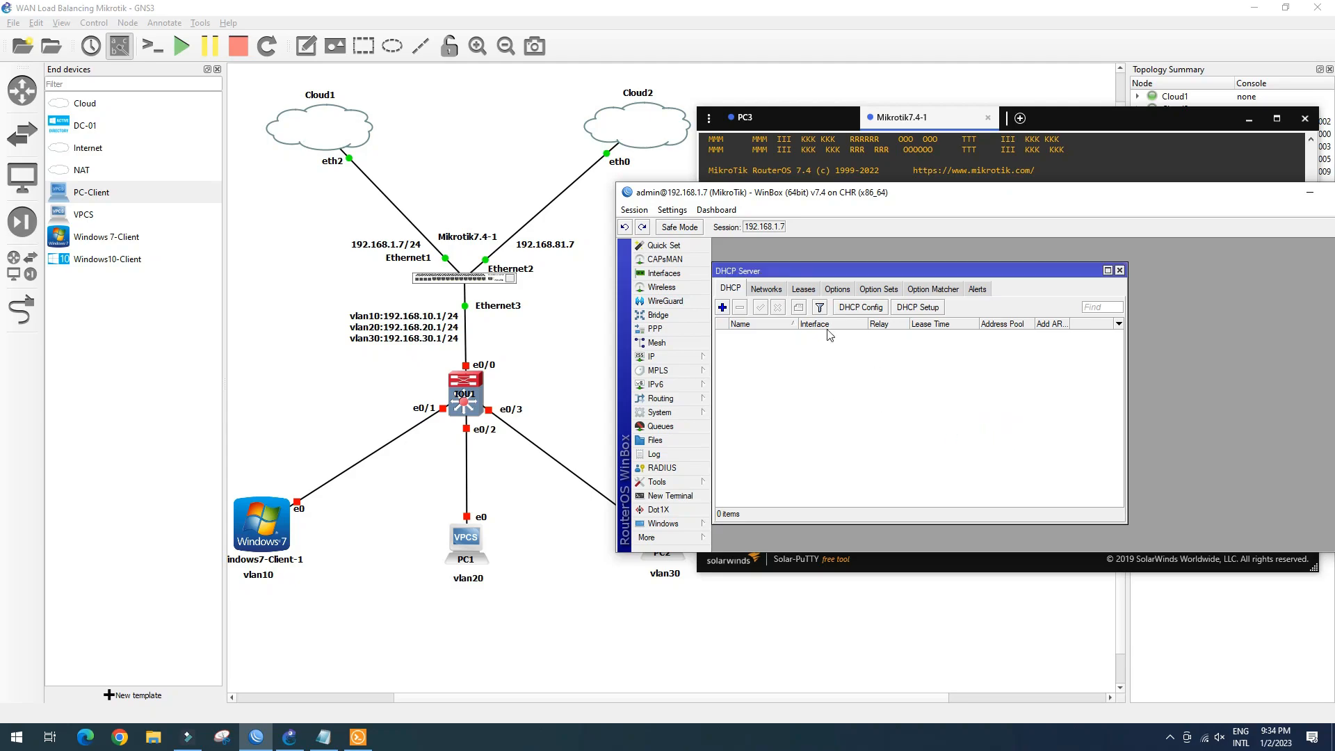
left_click_drag(863, 266, 884, 261)
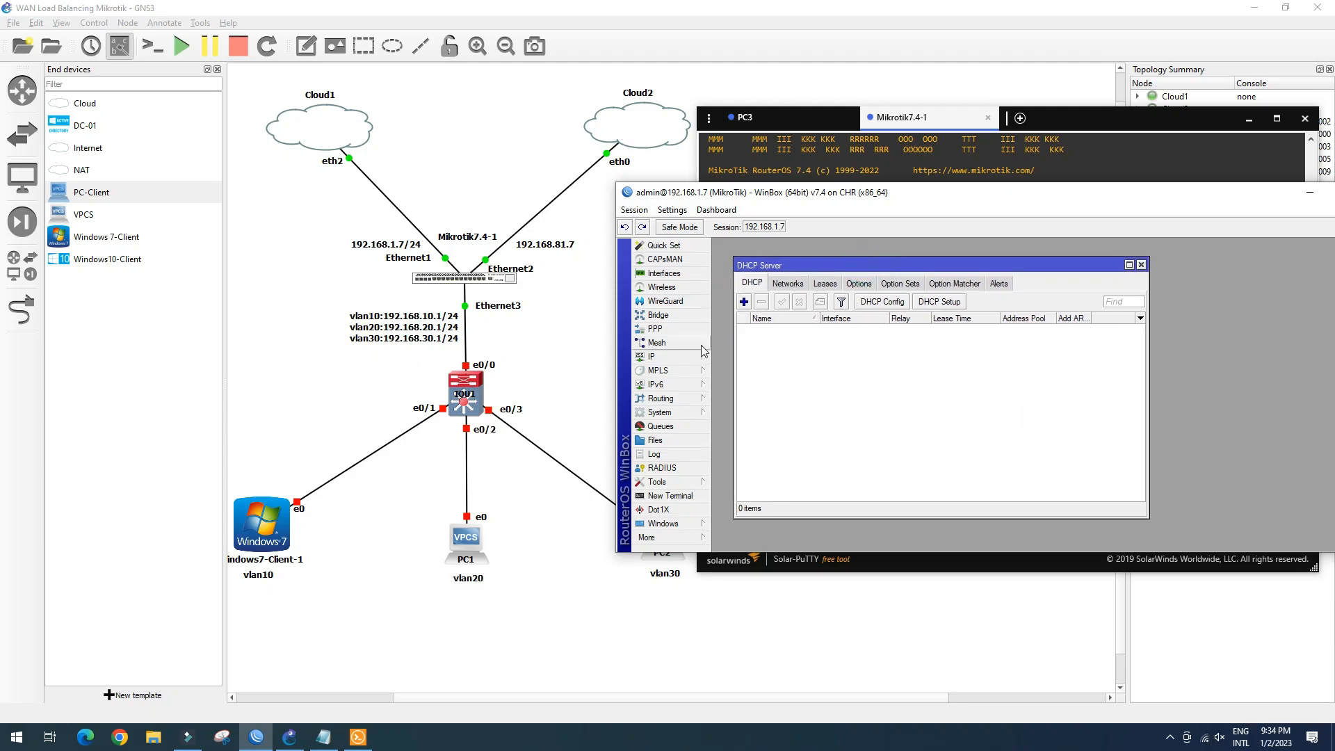
left_click(672, 356)
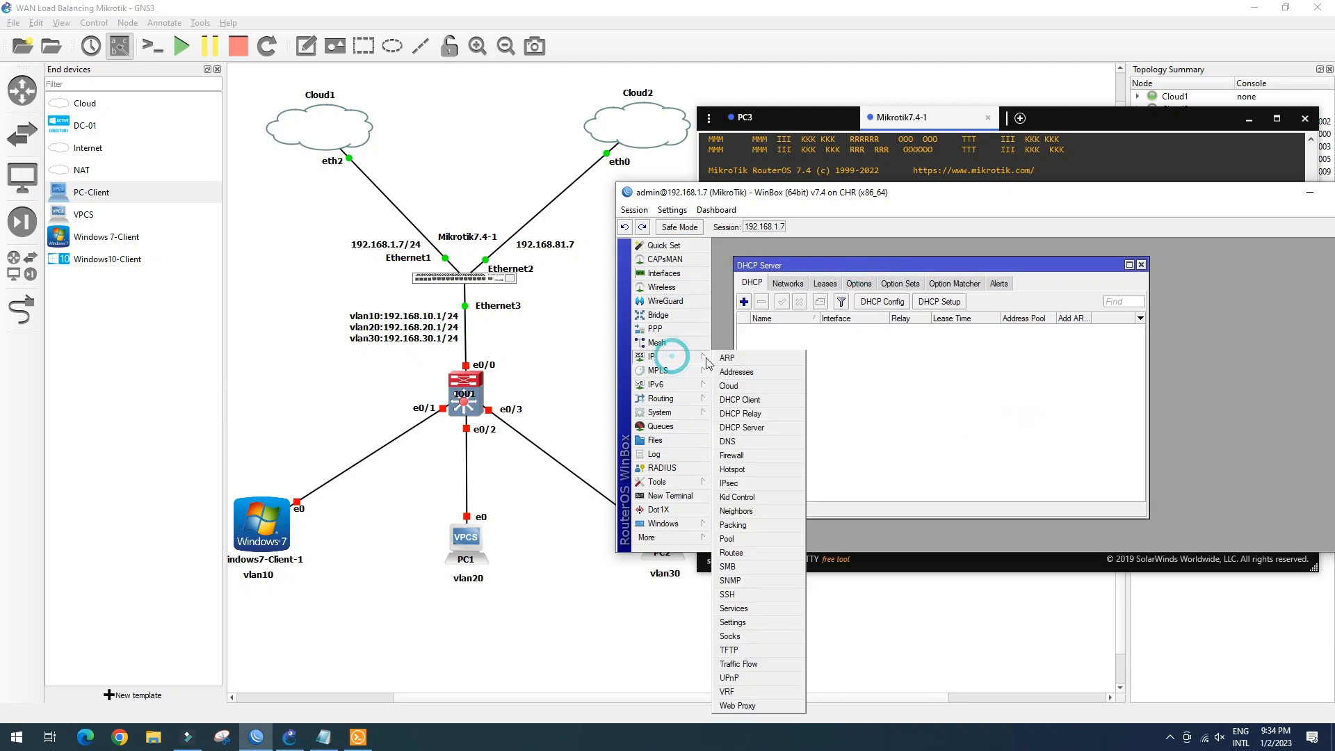
Set router DNS servers 8.8.8.8 and 1.1.1.1, enable Allow Remote Requests, and apply
left_click(746, 446)
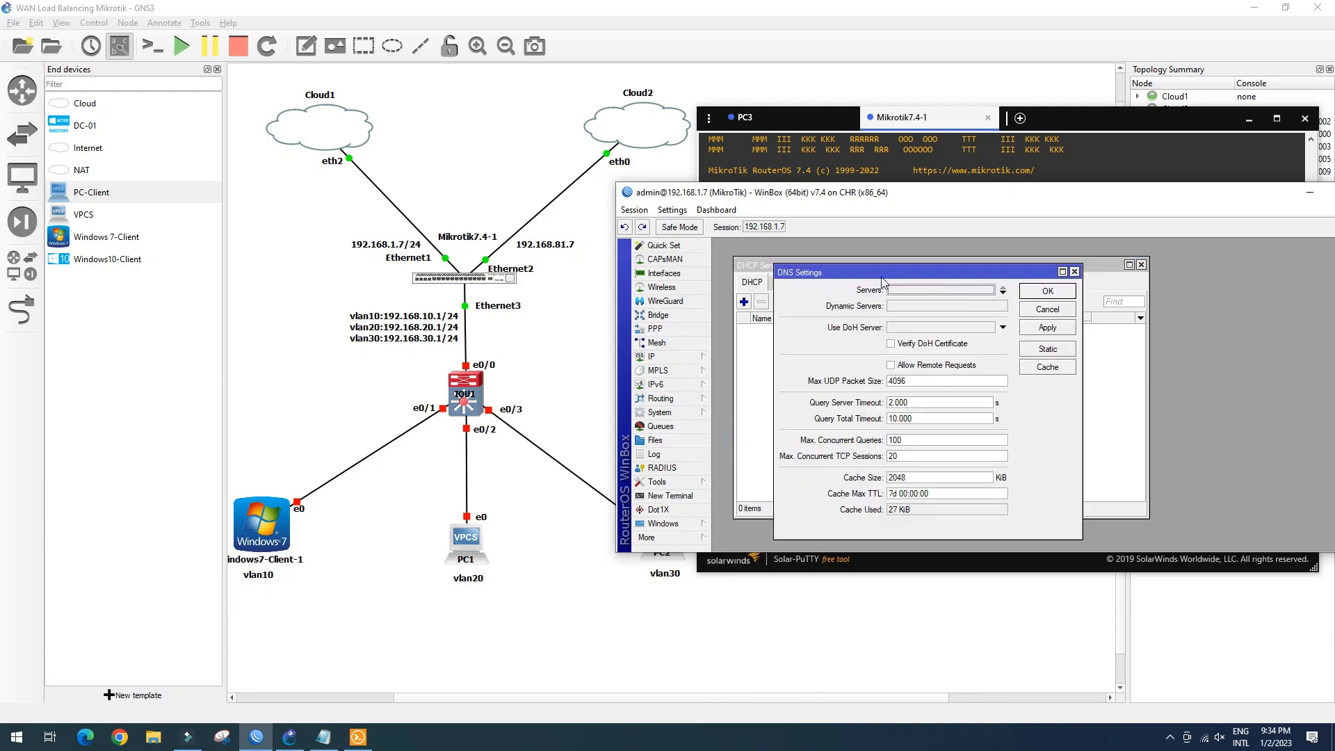
double_click(914, 293)
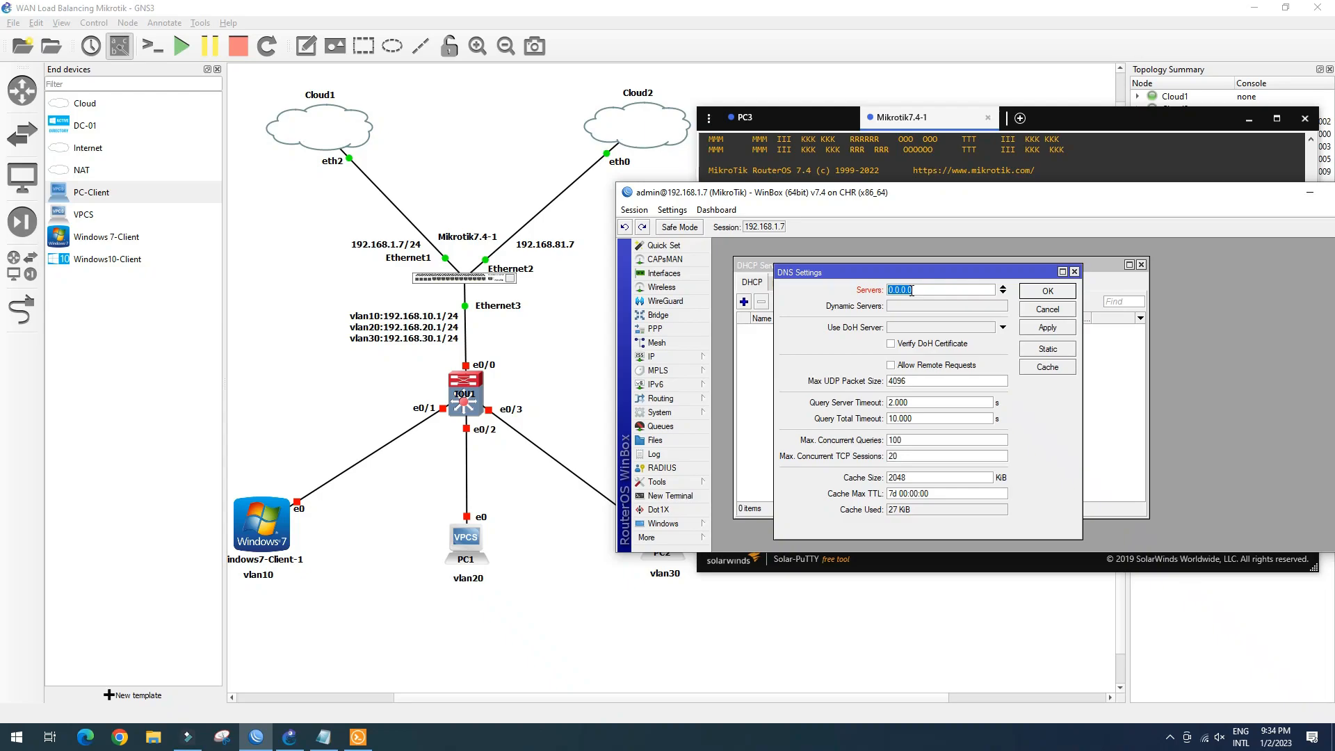
type("8.8.8.8")
left_click(1004, 292)
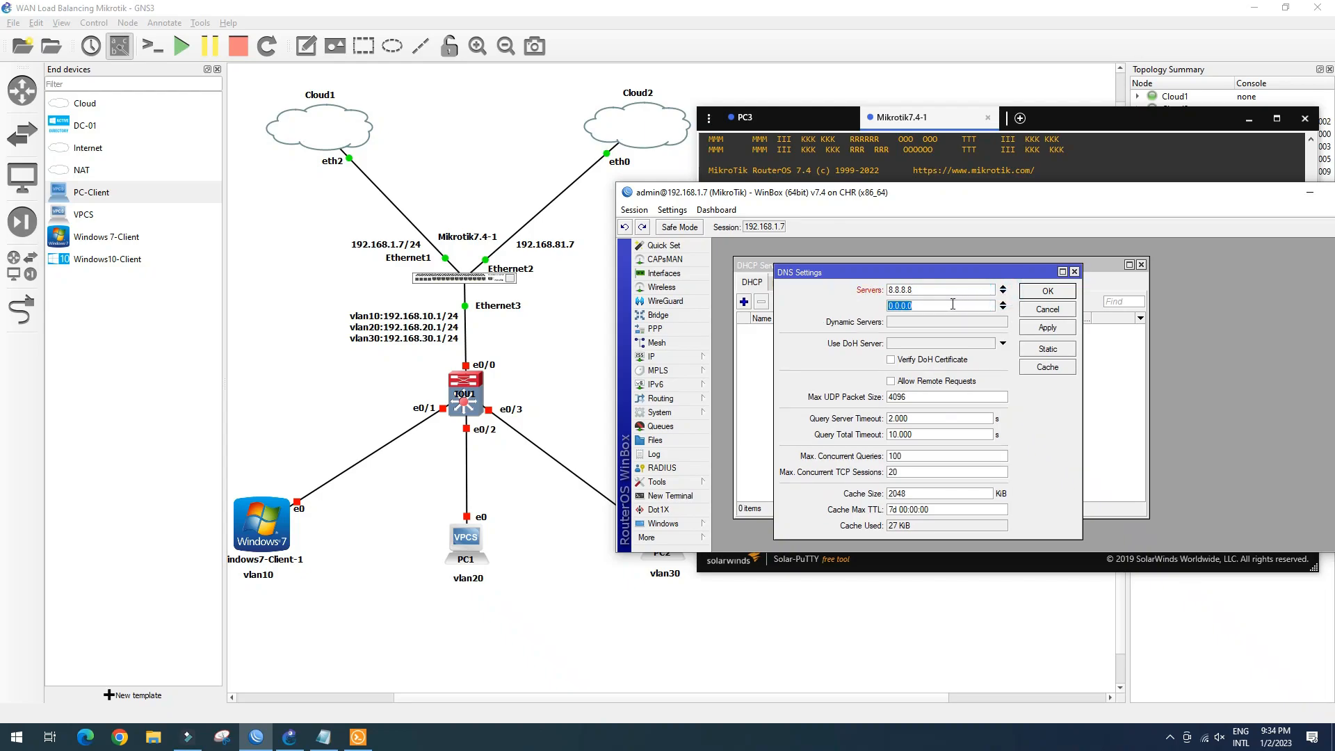
type("1")
left_click(891, 381)
left_click(1048, 328)
left_click(1048, 291)
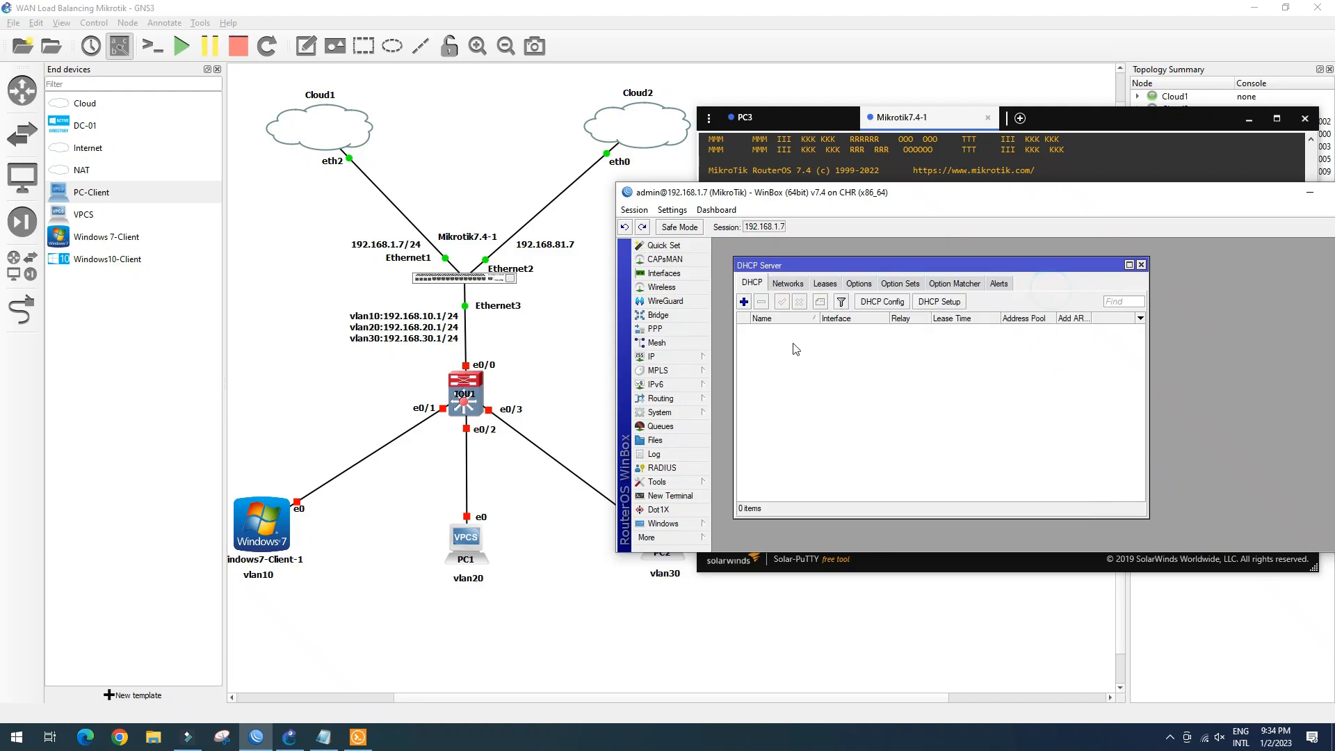
Run DHCP Setup for vlan10 with 192.168.10.0/24, DNS 8.8.8.8/1.1.1.1 and 00:10:00 leases
left_click(951, 306)
left_click(958, 428)
left_click(955, 426)
left_click(955, 426)
left_click(955, 426)
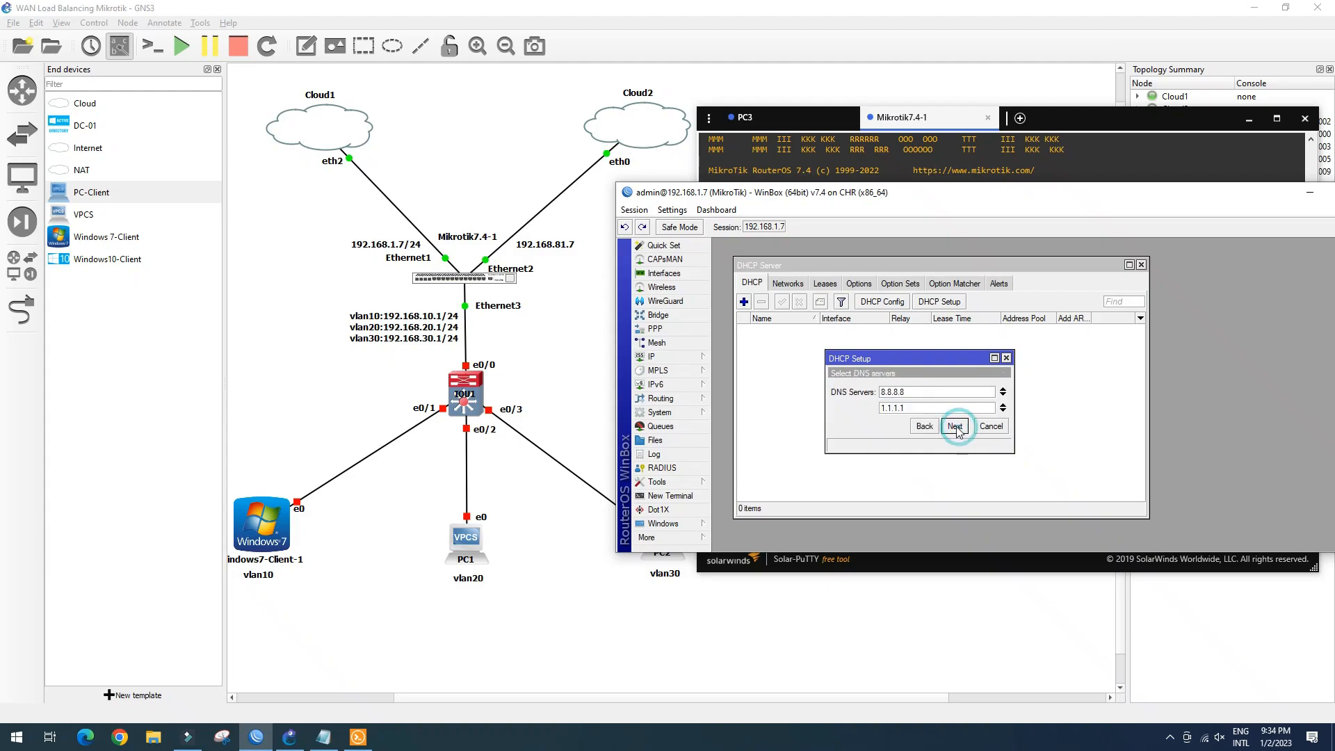
left_click(955, 427)
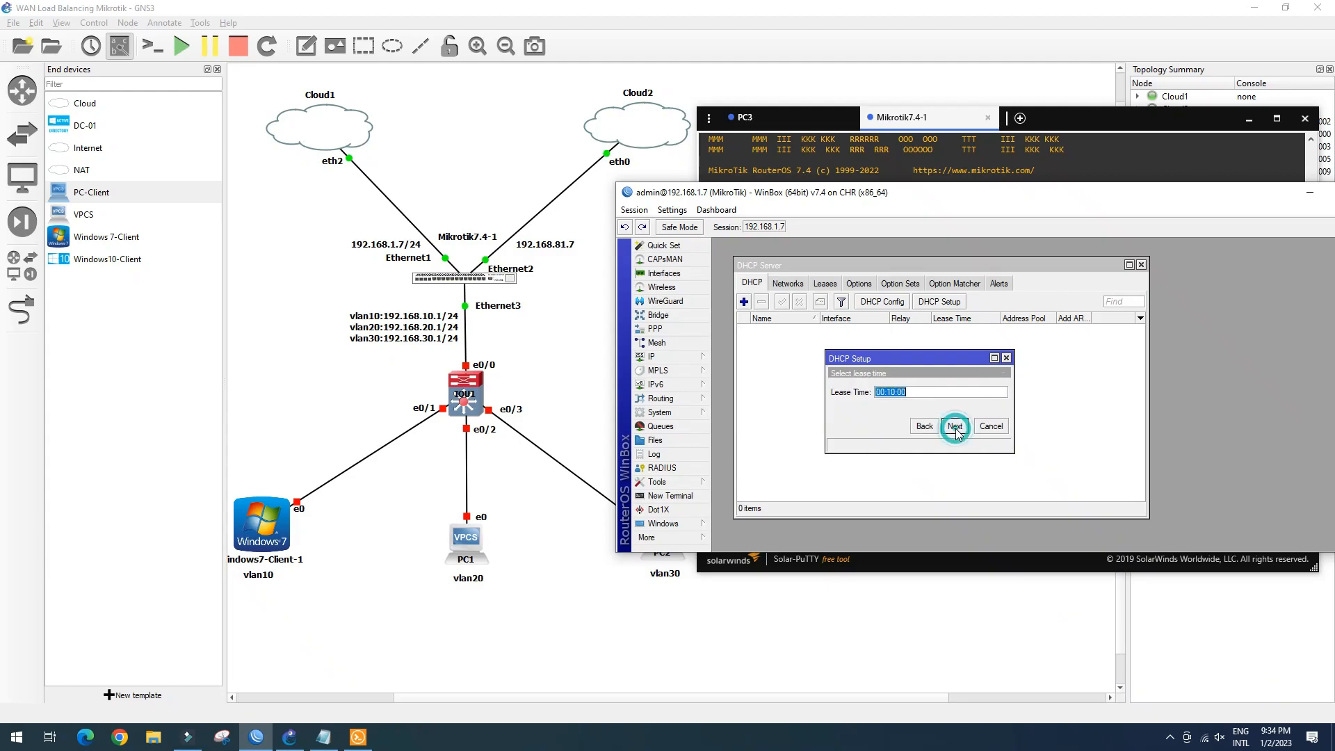
left_click(955, 426)
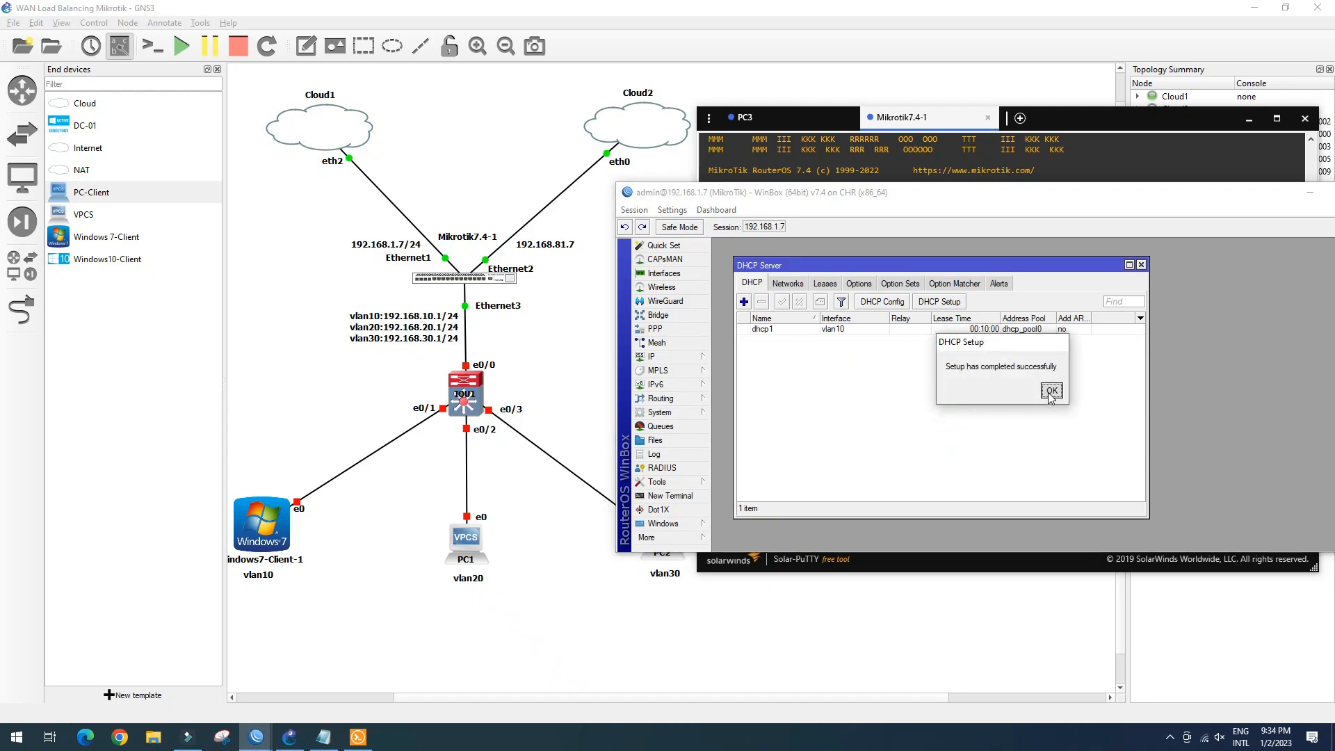
left_click(1051, 391)
Run DHCP Setup again for vlan20, accepting the suggested addresses and lease time
left_click(938, 301)
left_click(1002, 392)
left_click(973, 501)
left_click(954, 427)
left_click(955, 426)
left_click(956, 426)
left_click(956, 426)
left_click(956, 426)
left_click(956, 426)
left_click(1051, 445)
left_click(939, 301)
Run DHCP Setup for vlan30 with defaults, then close the DHCP Server list
left_click(1002, 393)
left_click(960, 511)
left_click(957, 426)
left_click(957, 427)
left_click(956, 426)
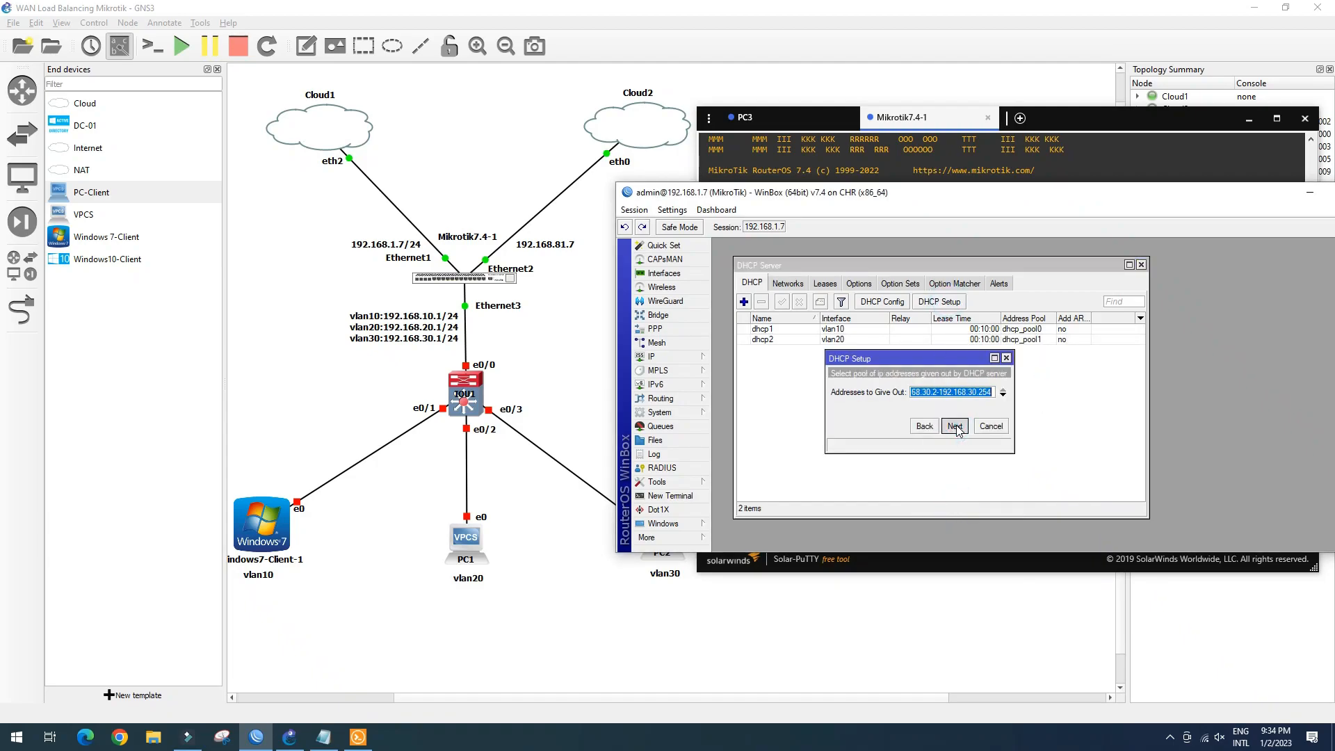
left_click(957, 426)
left_click(957, 426)
left_click(957, 426)
left_click(1051, 390)
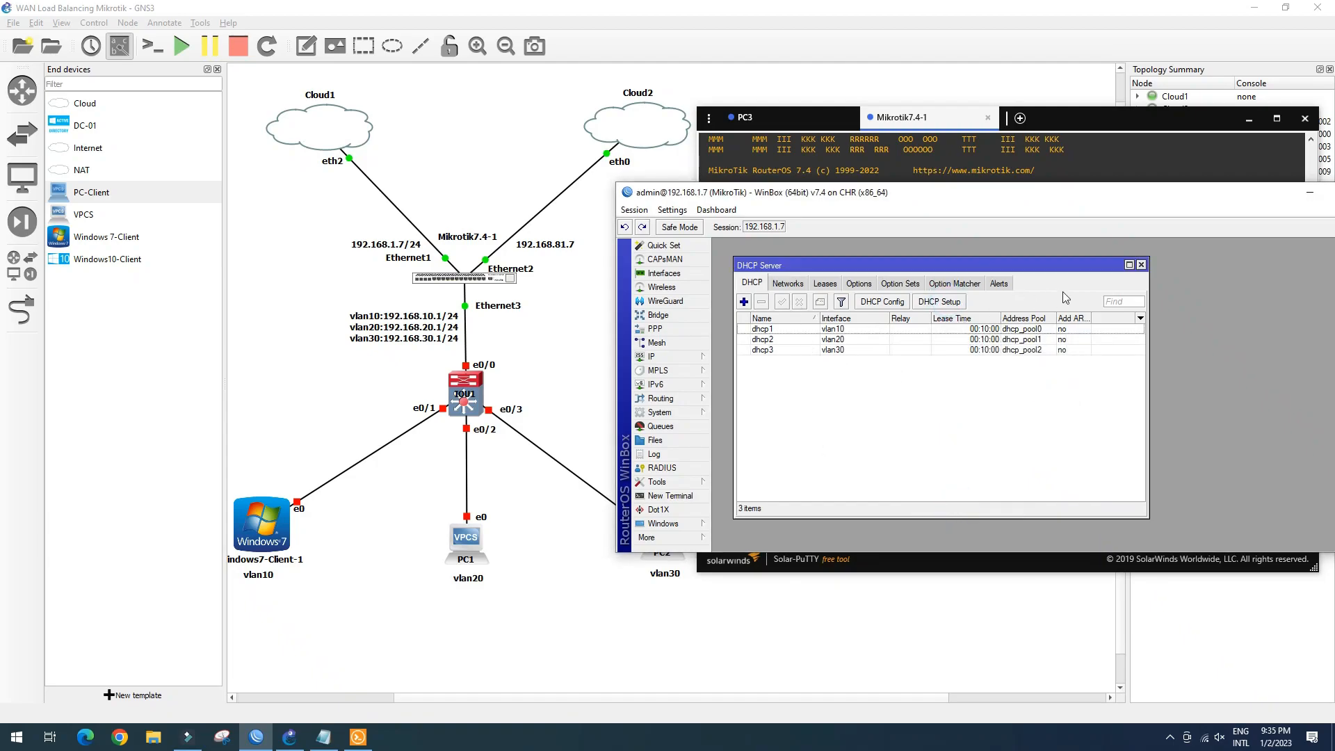
left_click(1141, 265)
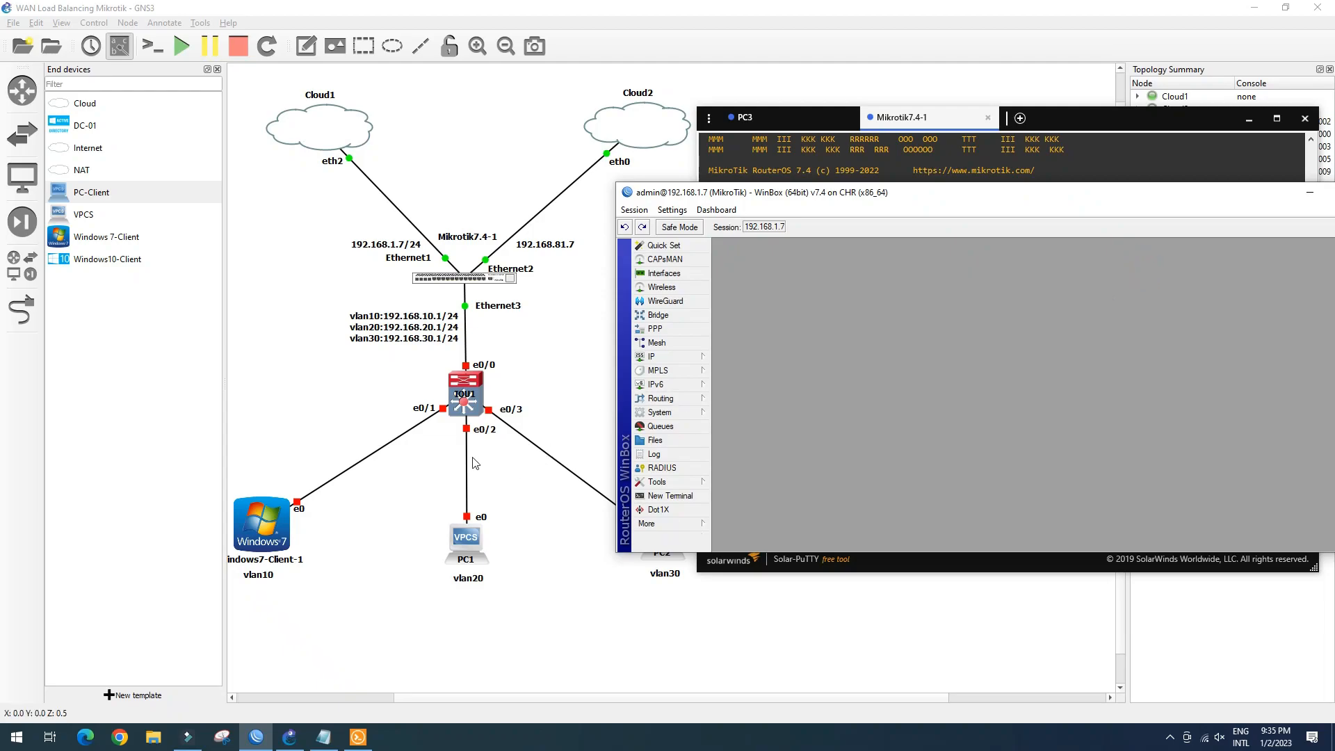
Rearrange GNS3 and WinBox windows, start the IOU1 node, and open its console
left_click(217, 68)
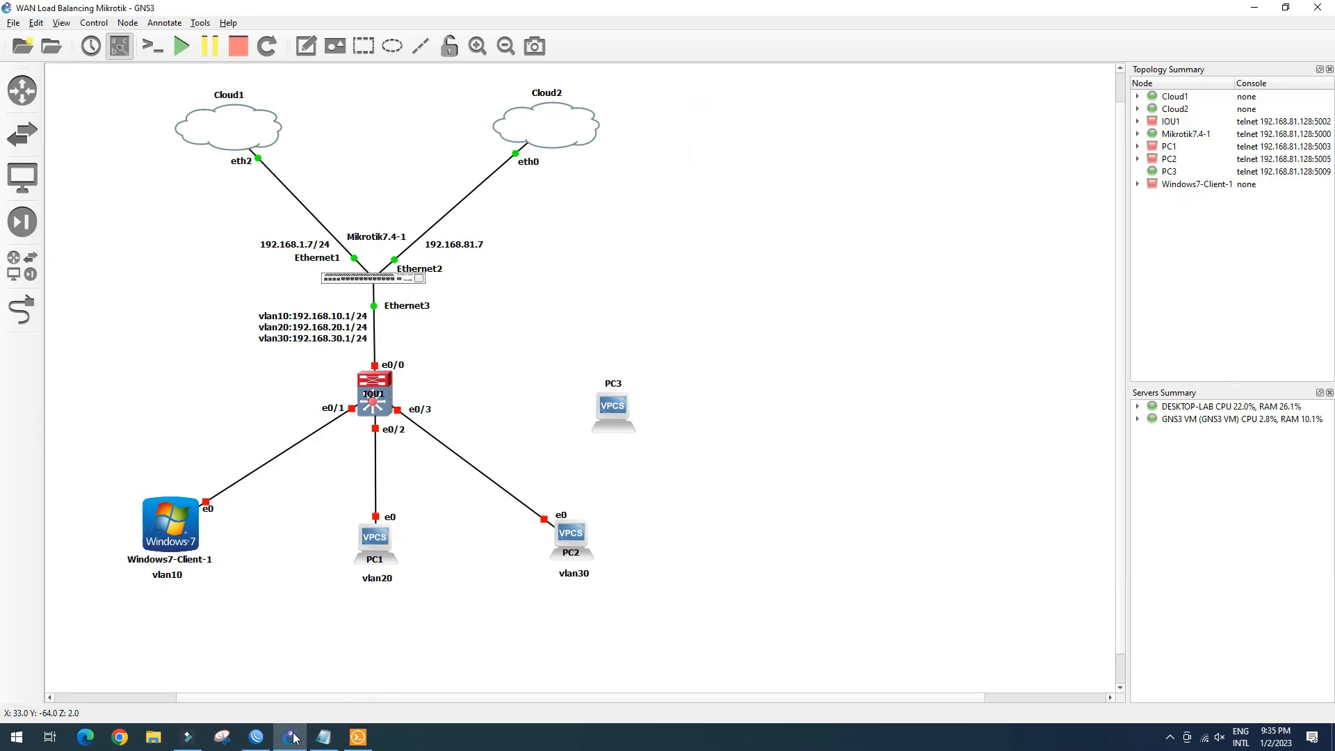
left_click(256, 738)
left_click_drag(973, 195, 912, 131)
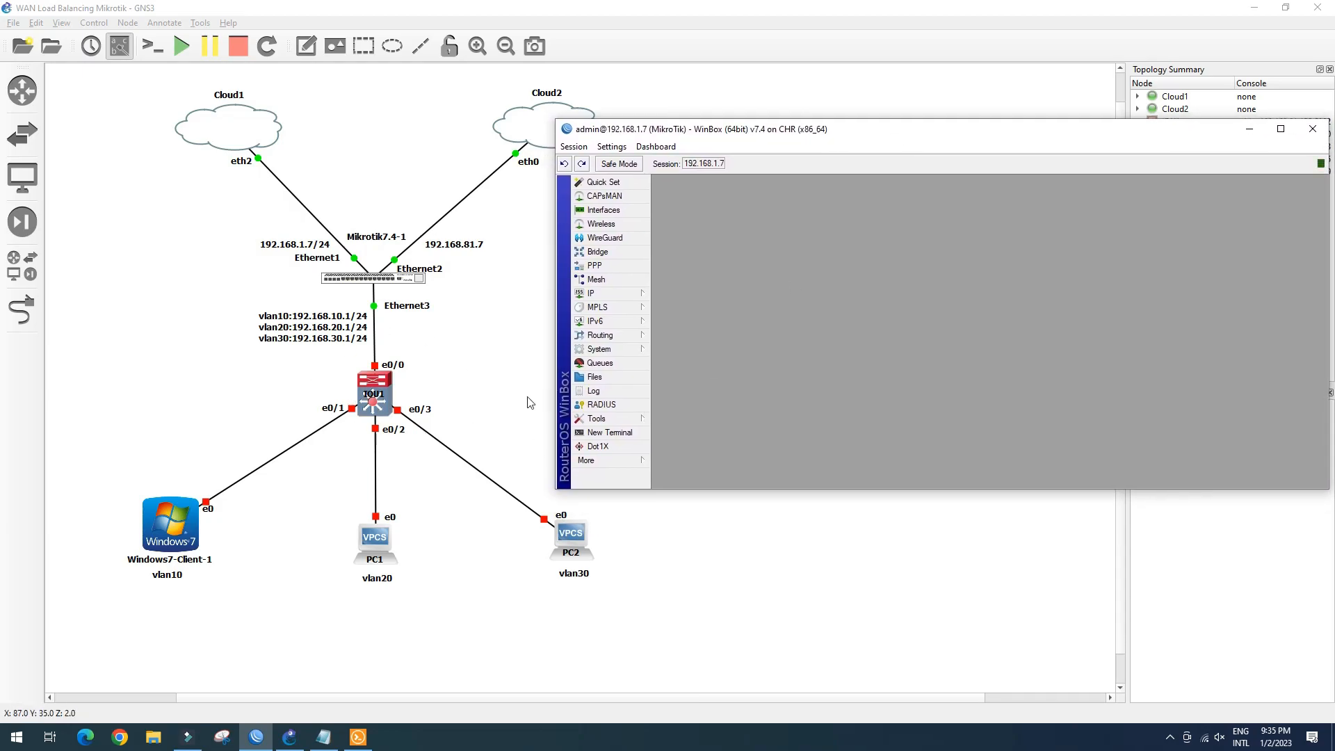
left_click(379, 400)
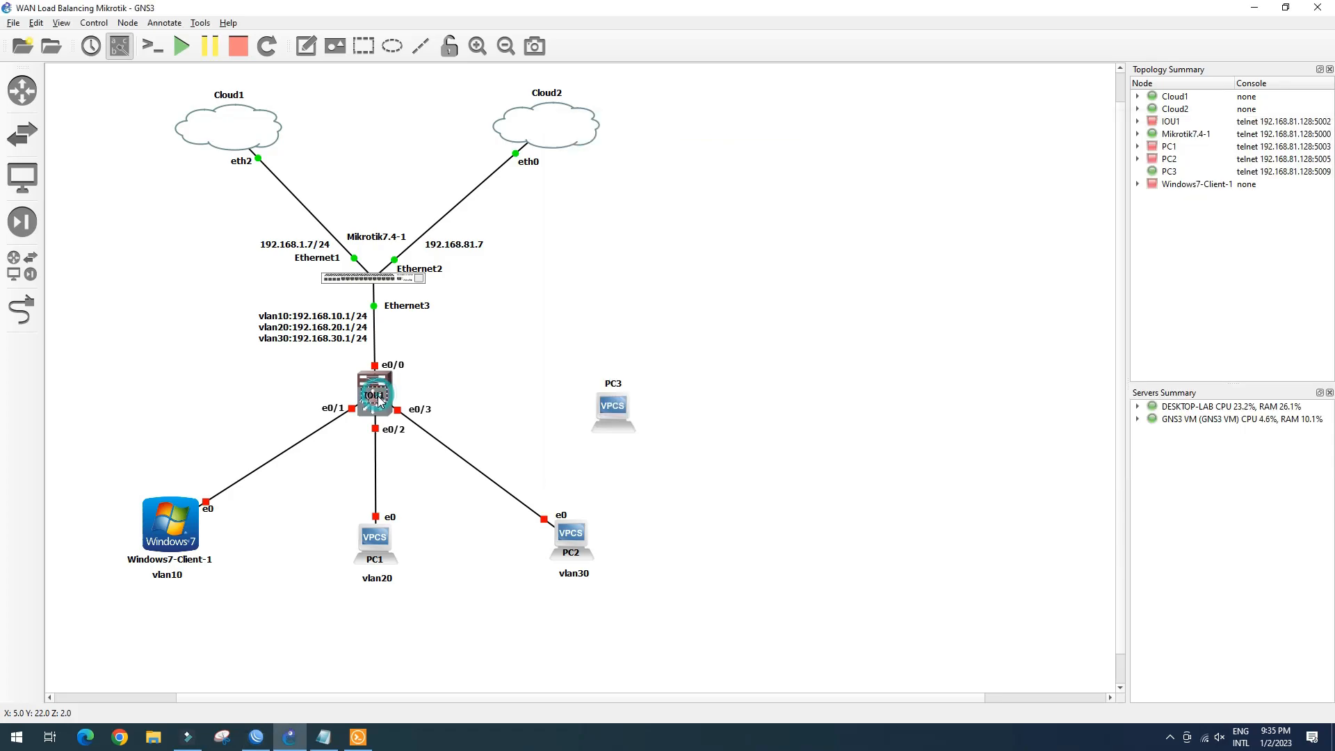
left_click(378, 408)
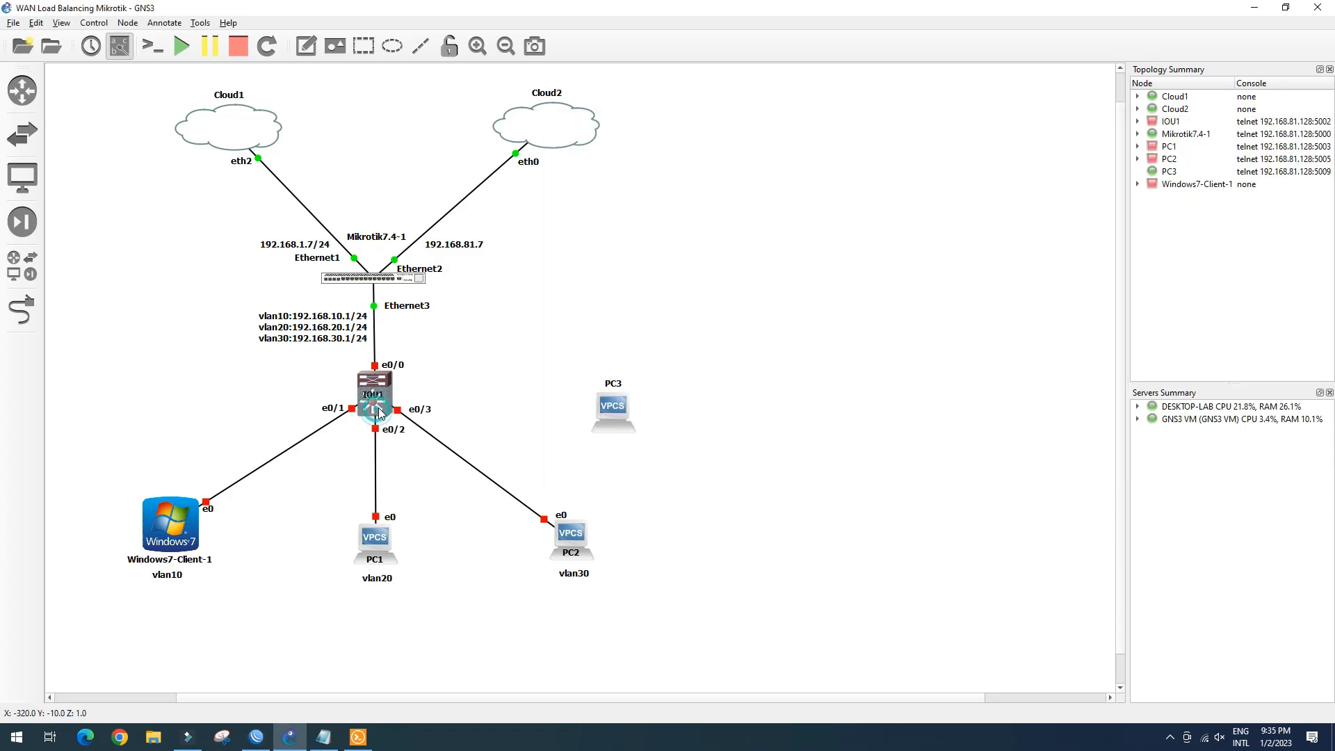
right_click(380, 411)
left_click(412, 443)
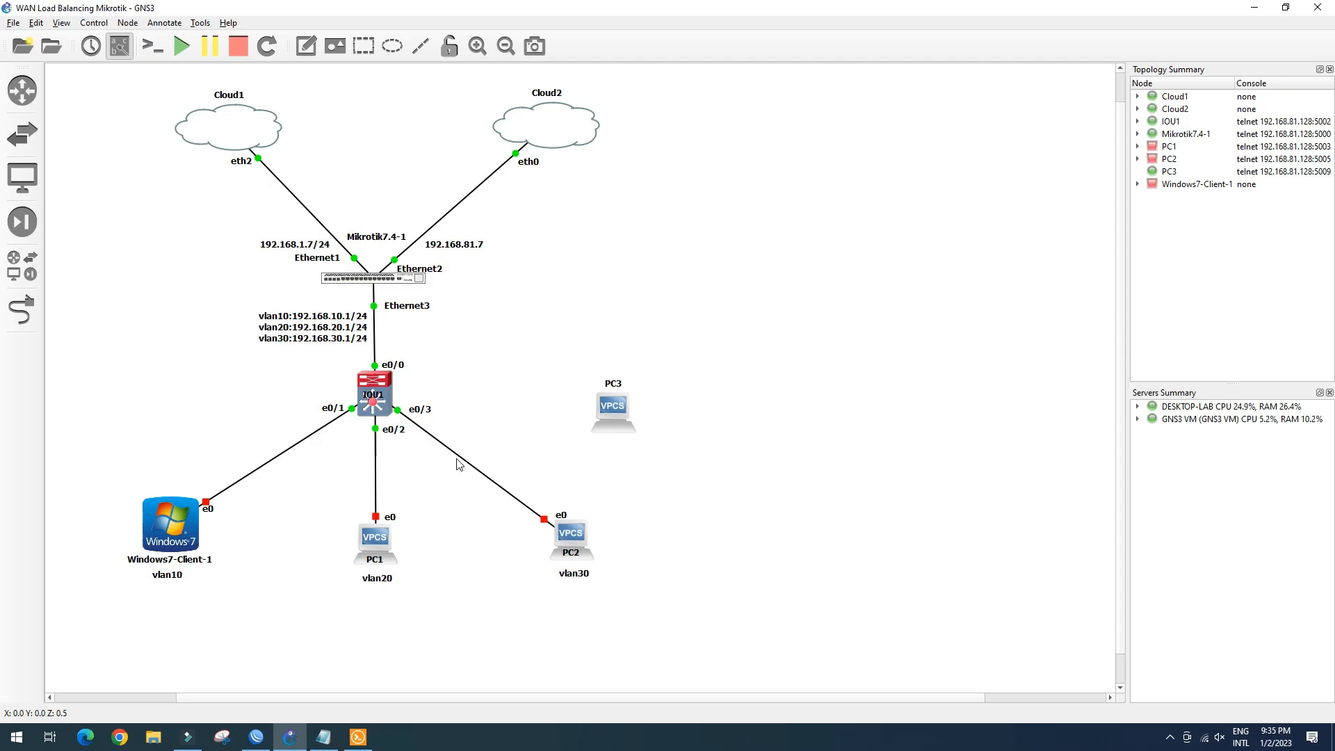
left_click(374, 410)
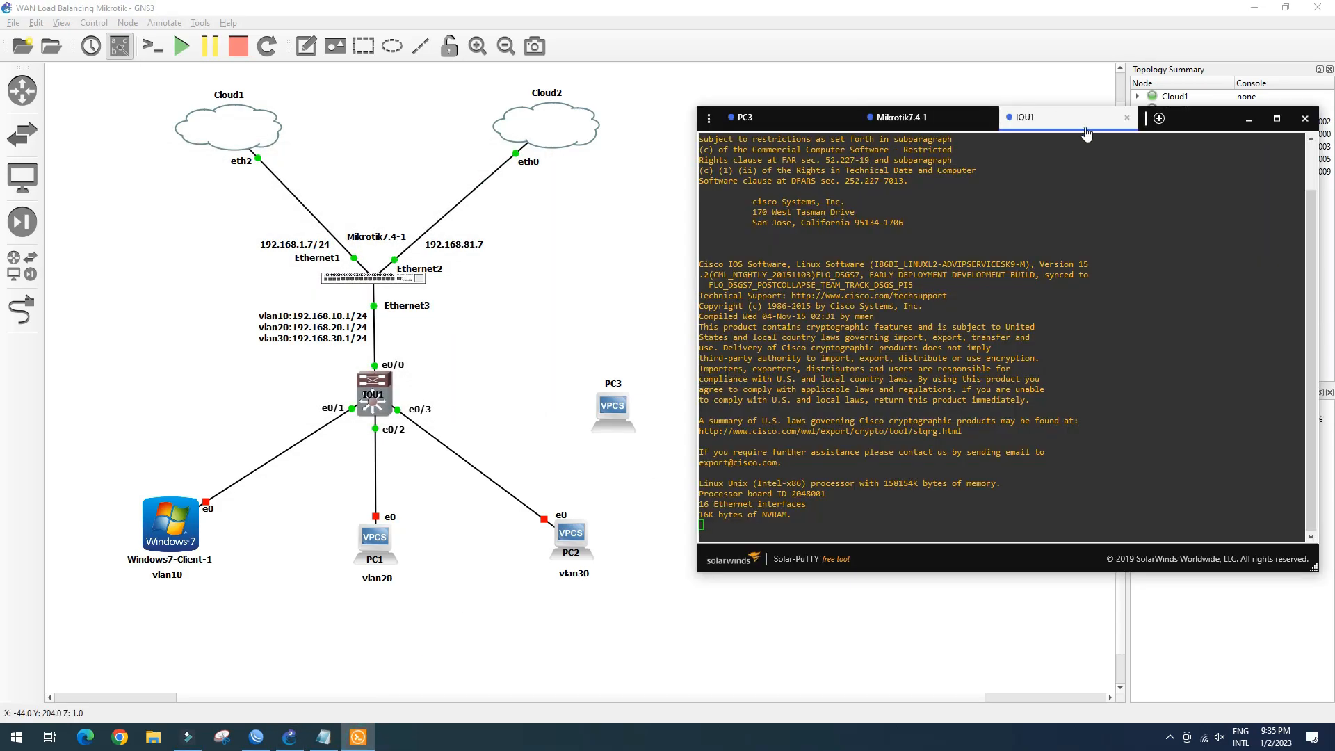
In configuration mode on IOU1, create VLANs 10, 20 and 30
left_click_drag(1072, 122, 995, 107)
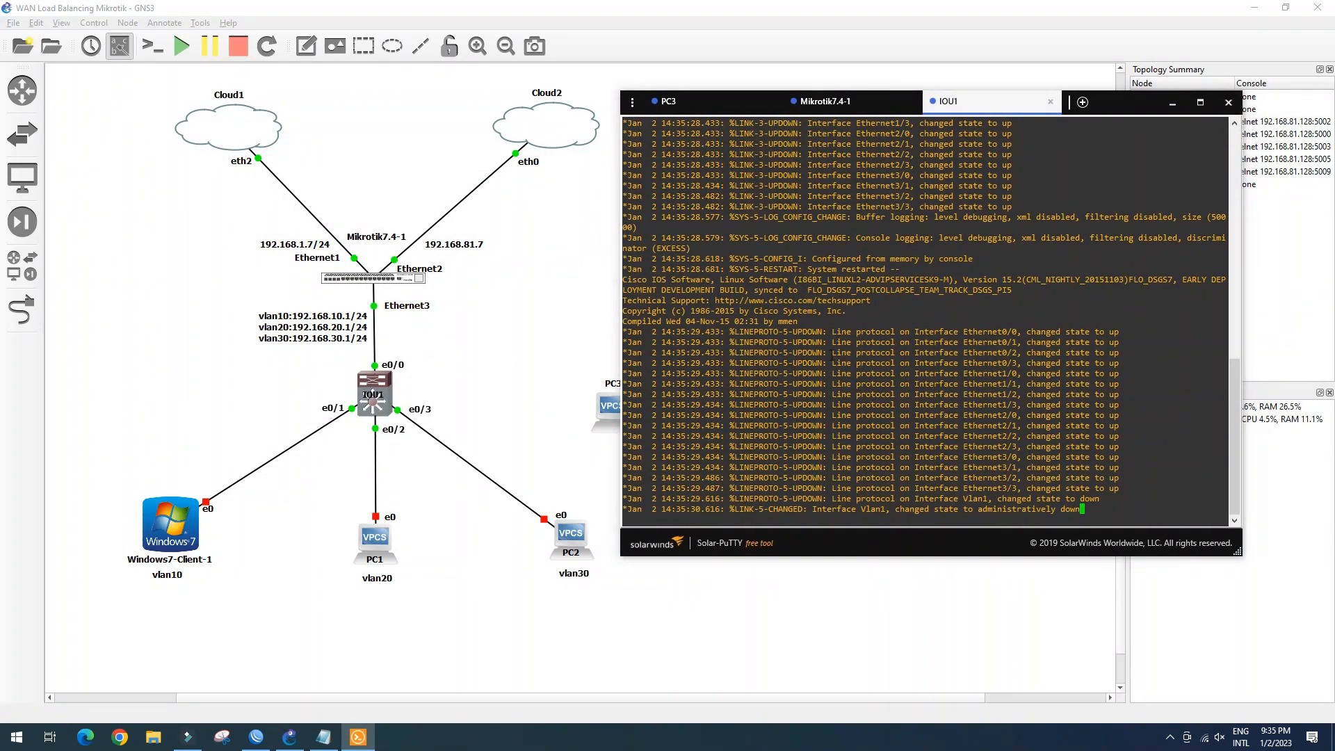
left_click(1091, 505)
key("Return")
key("Return")
key("Return")
key("Return")
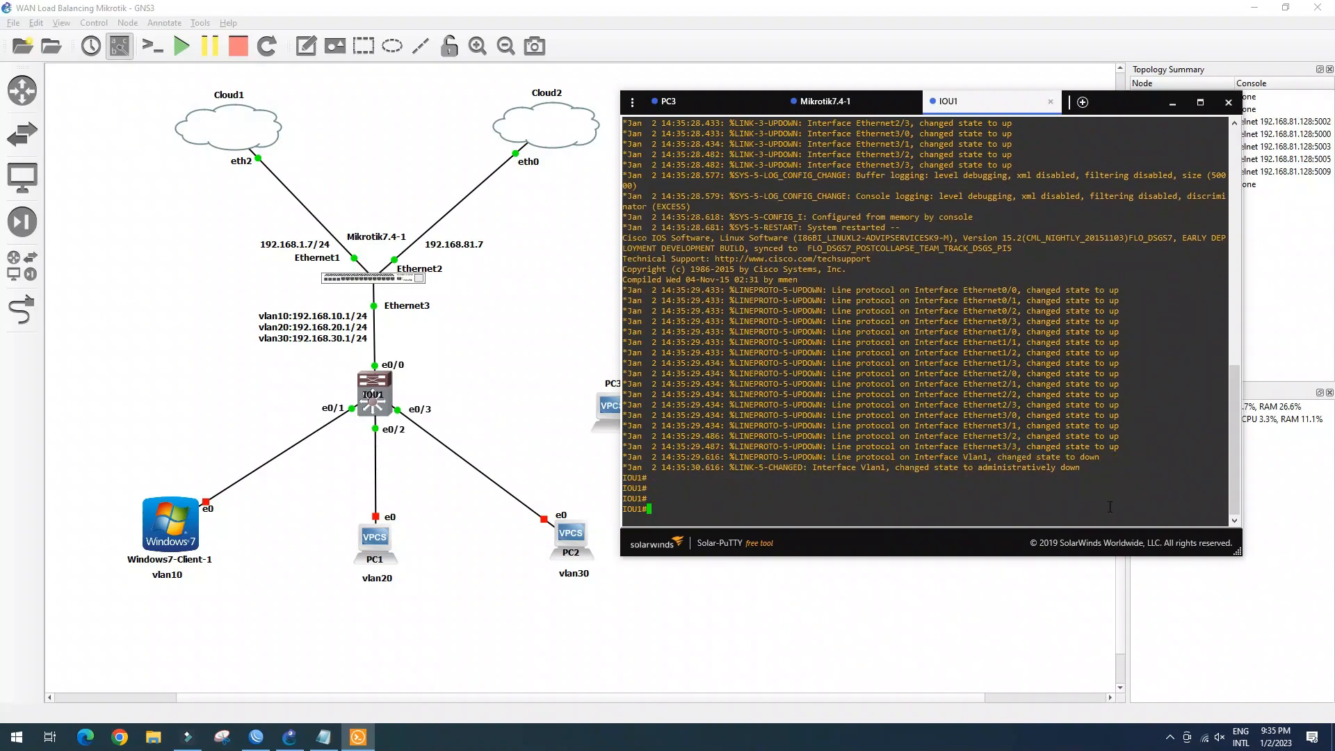
type("conf t")
key("Return")
type("vlan 10")
key("Return")
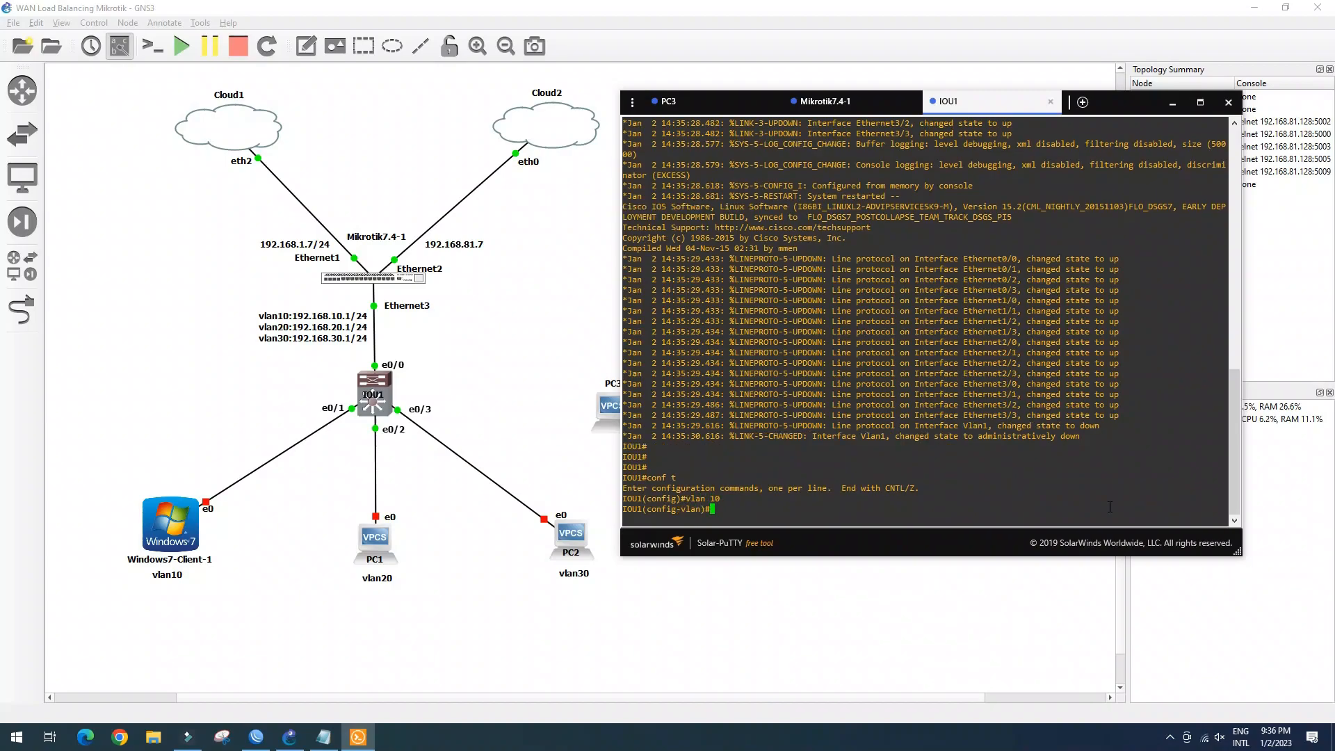
type("vlan 20")
key("Return")
type("vlan 3")
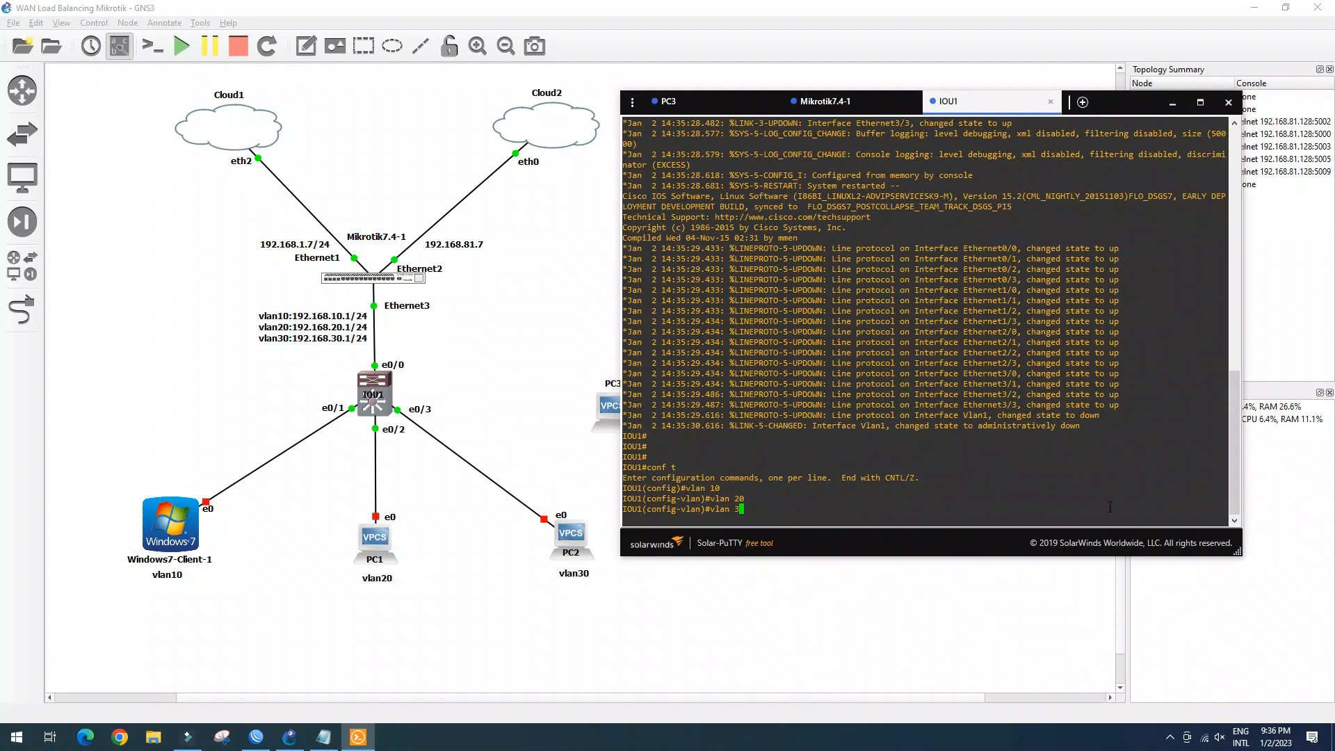
type("0")
key("Return")
type("exit")
key("Return")
Verify the VLANs with 'do sh vlan brie', then enter interface e0/0 and start a switchport command
type("do sh vlan brie")
key("Return")
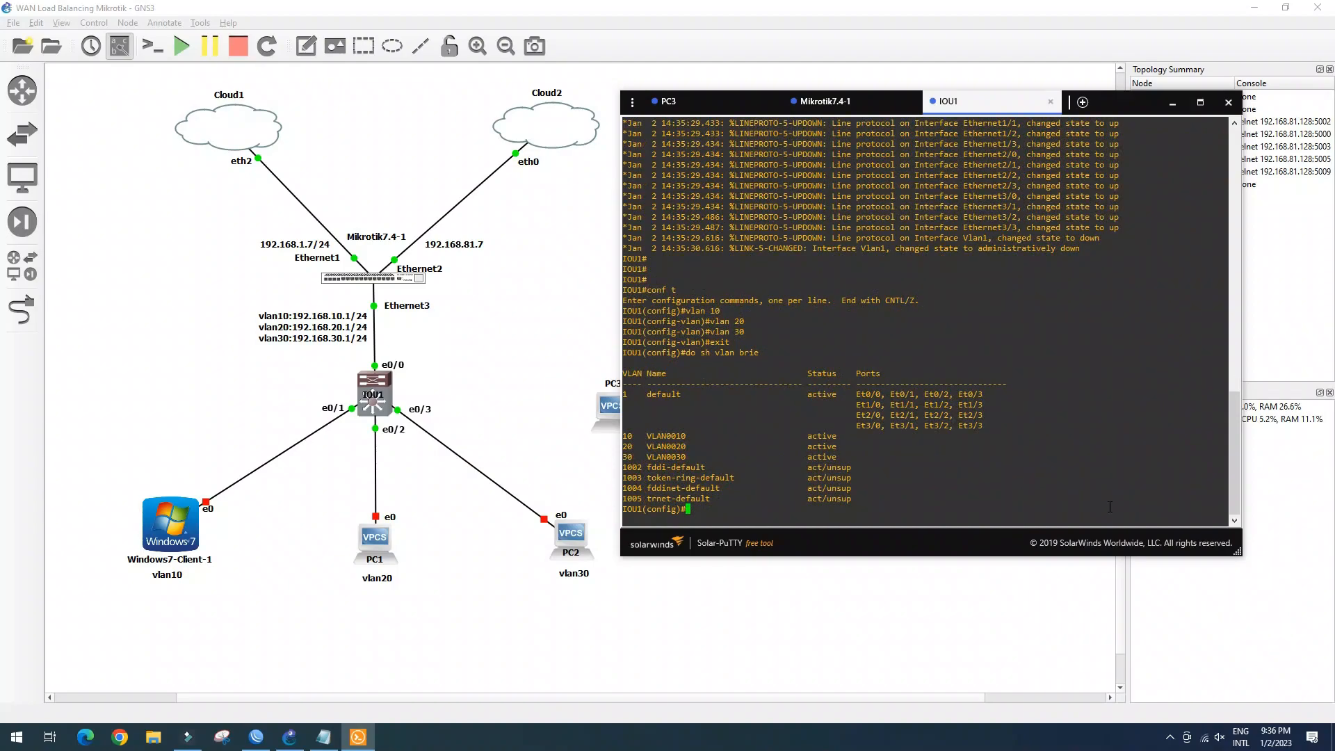
key("Return")
key("Return")
type("int e0/0")
key("Return")
type("swi")
key("Tab")
Make IOU1 port e0/0 a dot1q-encapsulated trunk
type("tru")
key("Tab")
type("en")
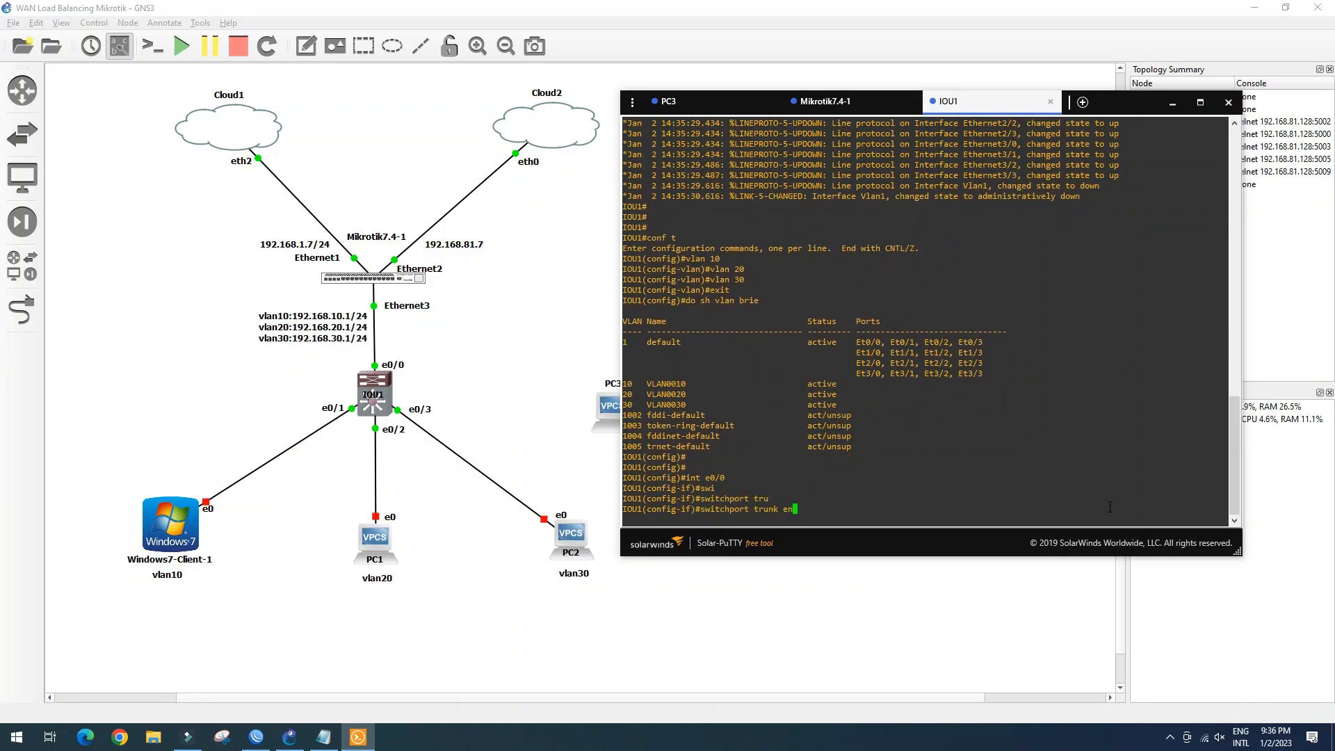
type("ca")
key("Tab")
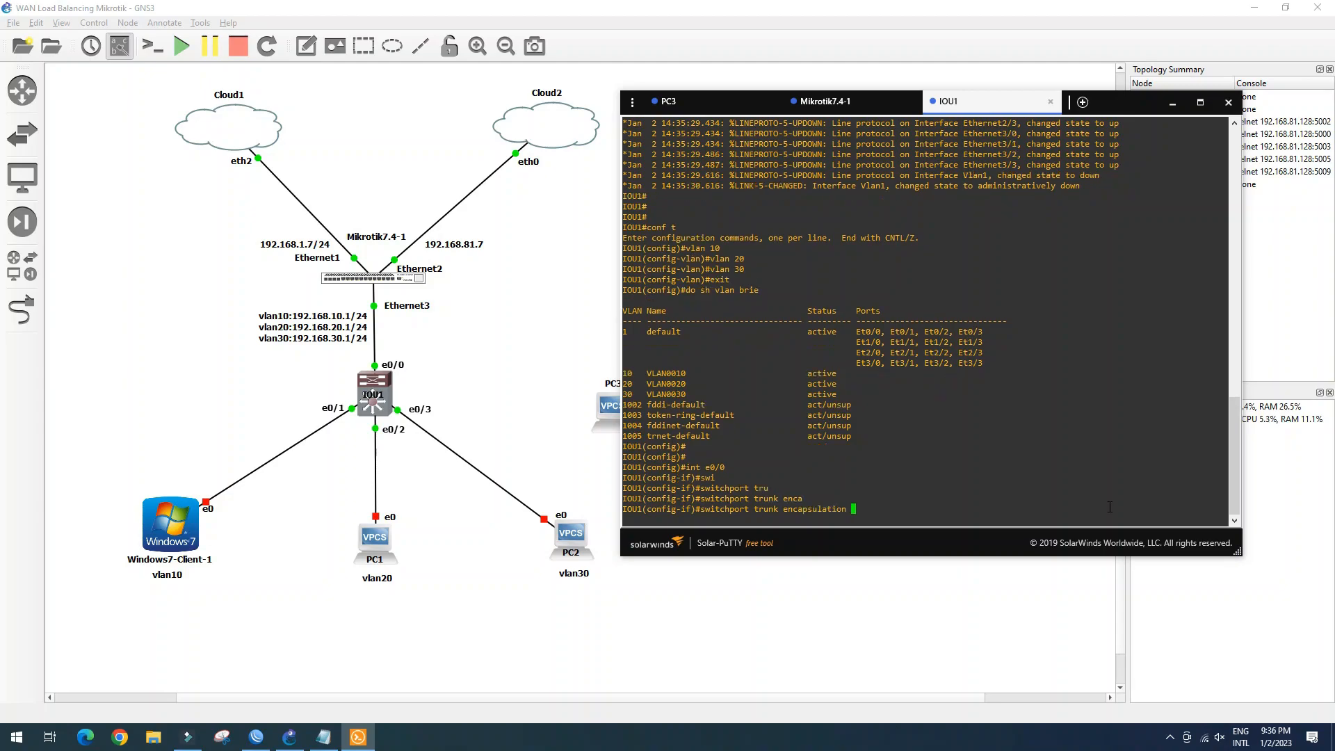
type("do")
key("Tab")
key("Return")
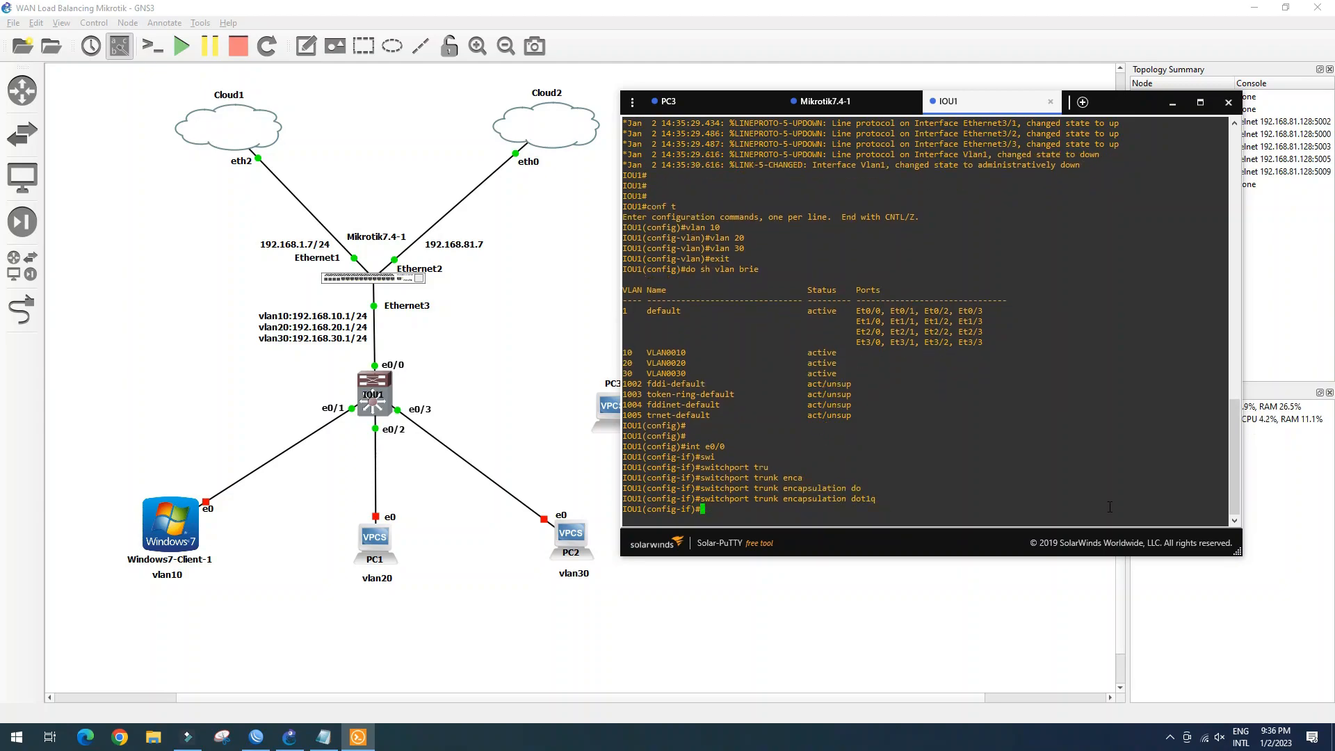
type("swi")
key("Tab")
type("mod trunk")
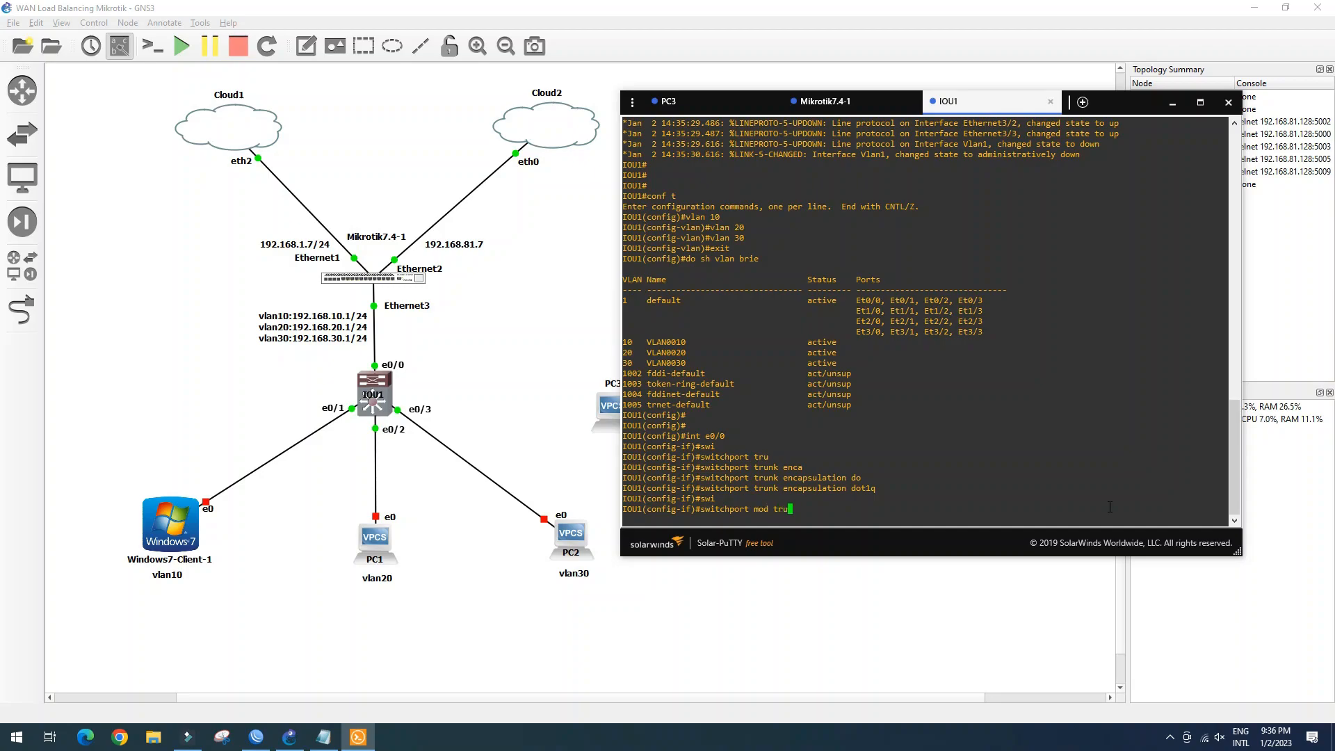
key("Tab")
key("Return")
type("exit")
key("Return")
Set port e0/1 to access mode in VLAN 10
type("int e0/1")
key("Return")
type("swi")
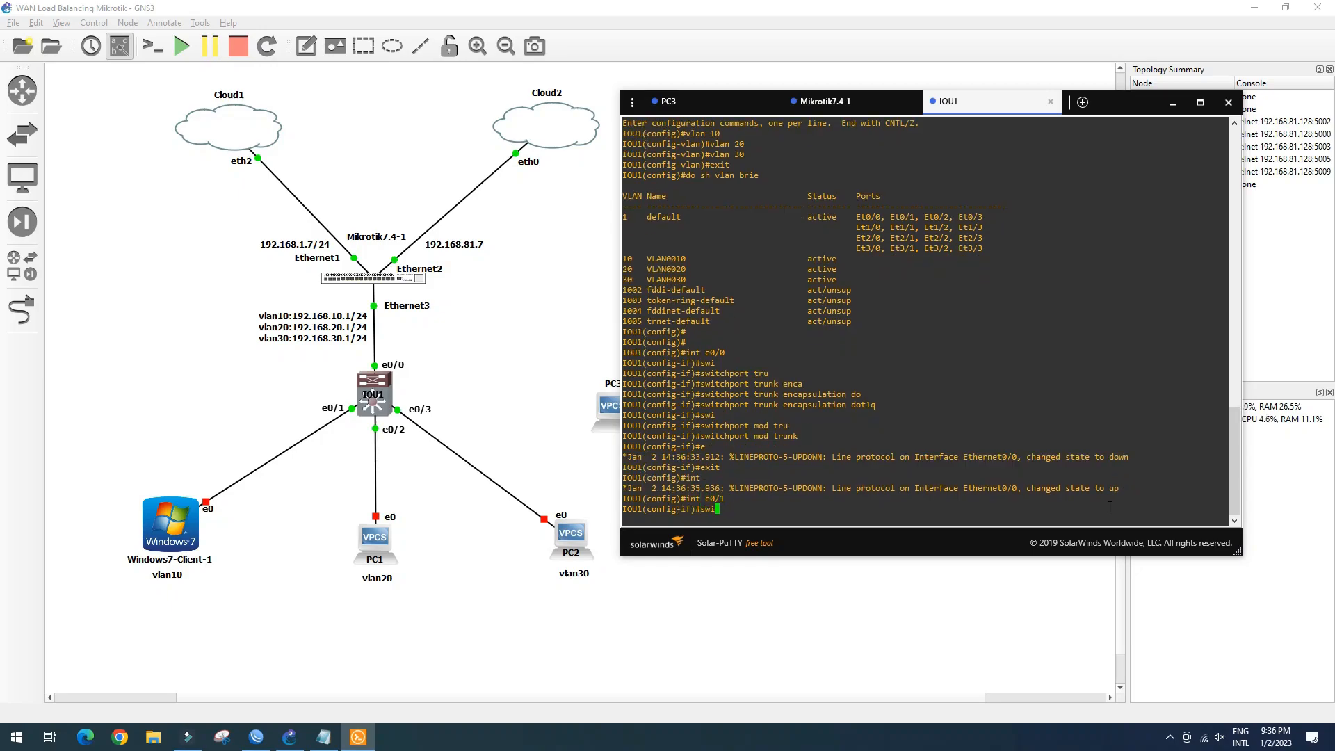
key("Tab")
type("mod")
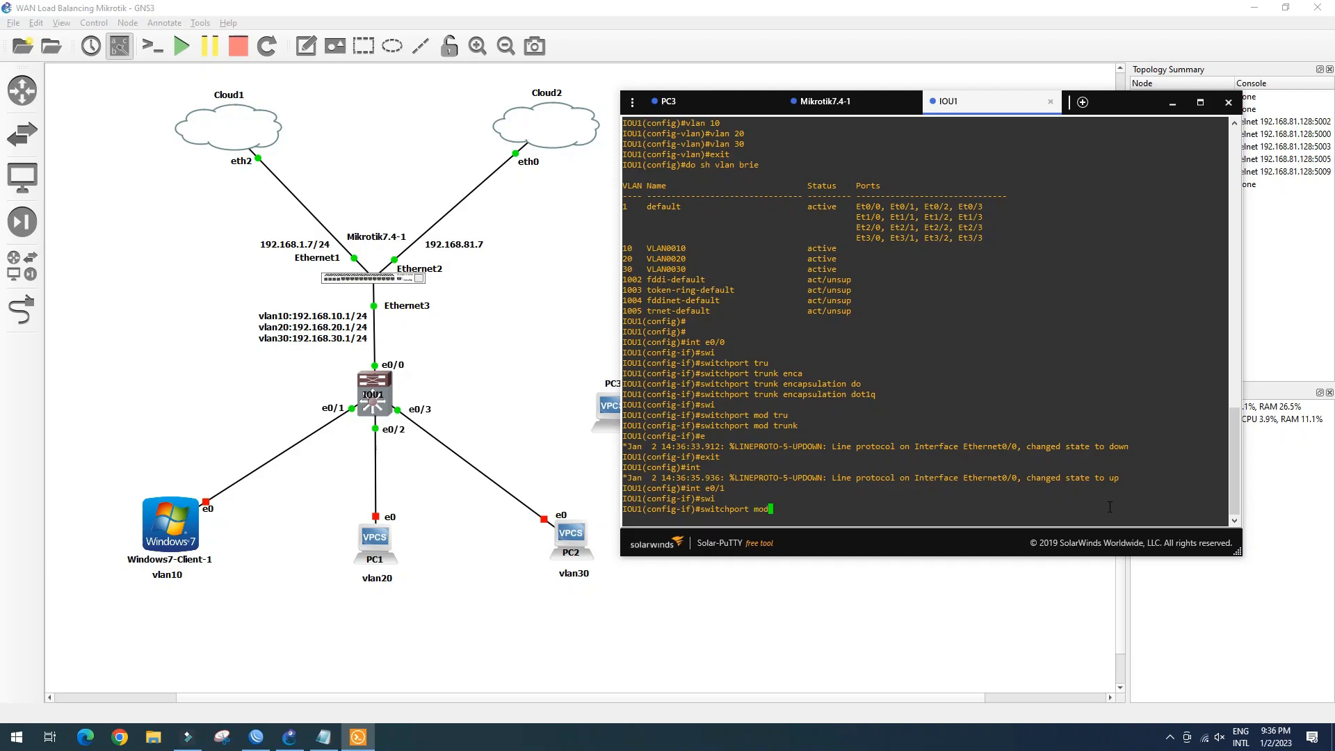
type(" acc")
key("Return")
type("swi")
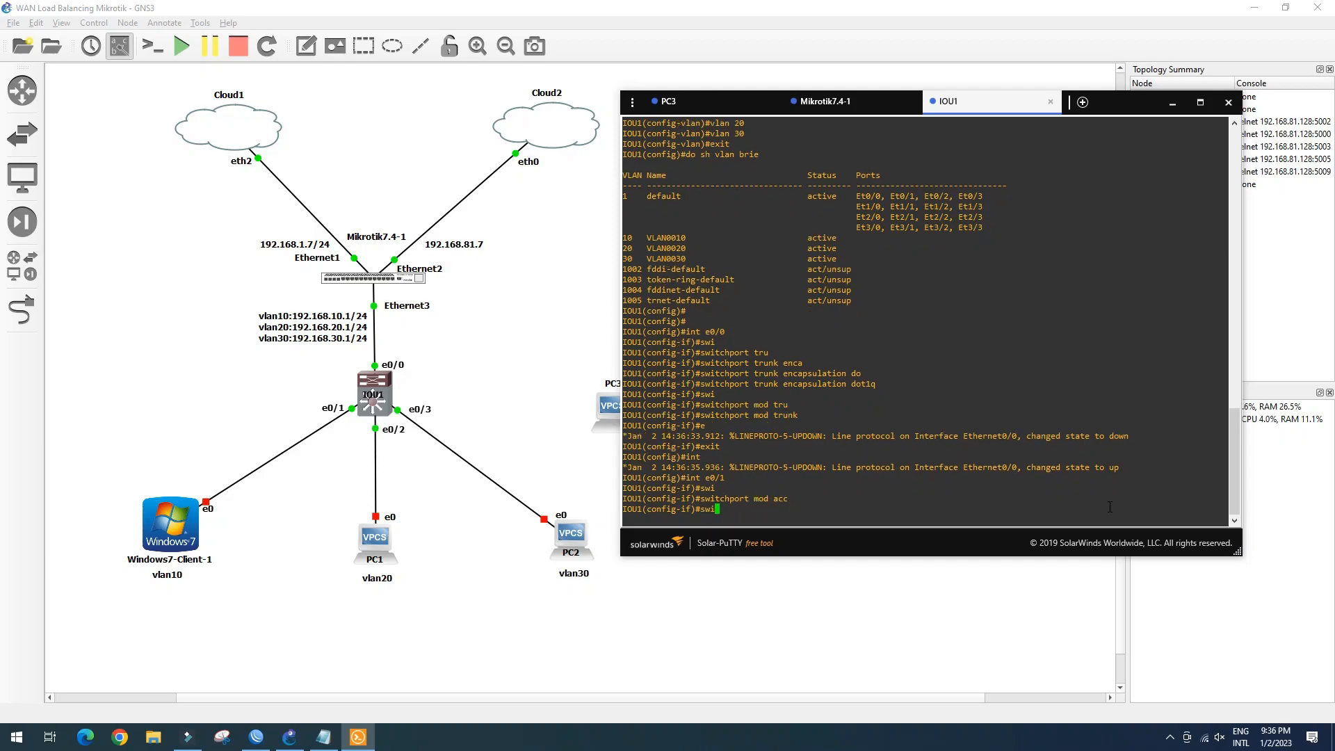
key("Tab")
type("acc vlan 10")
key("Return")
Set ports e0/2 and e0/3 as access ports in VLANs 20 and 30
type("int e0/")
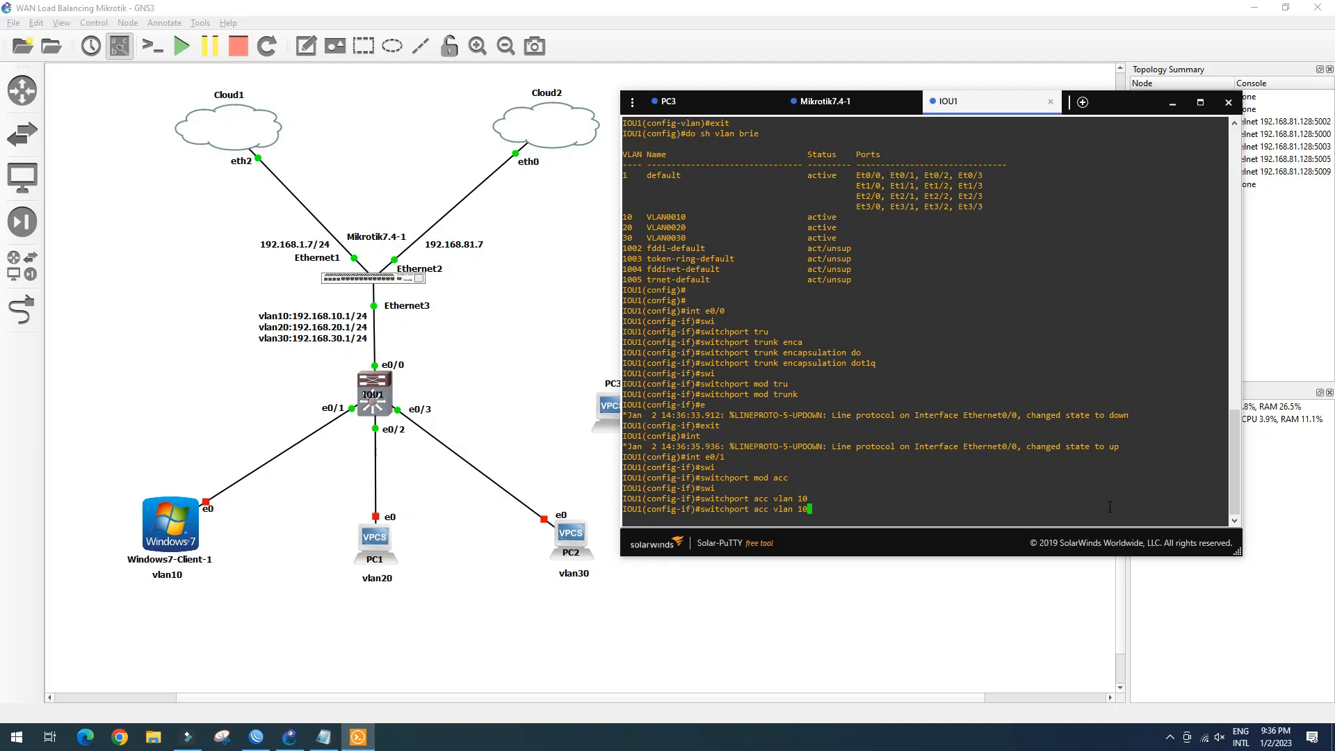
type("2")
key("Return")
type("switchport mod acc")
key("Return")
type("switchport acc vlan 20")
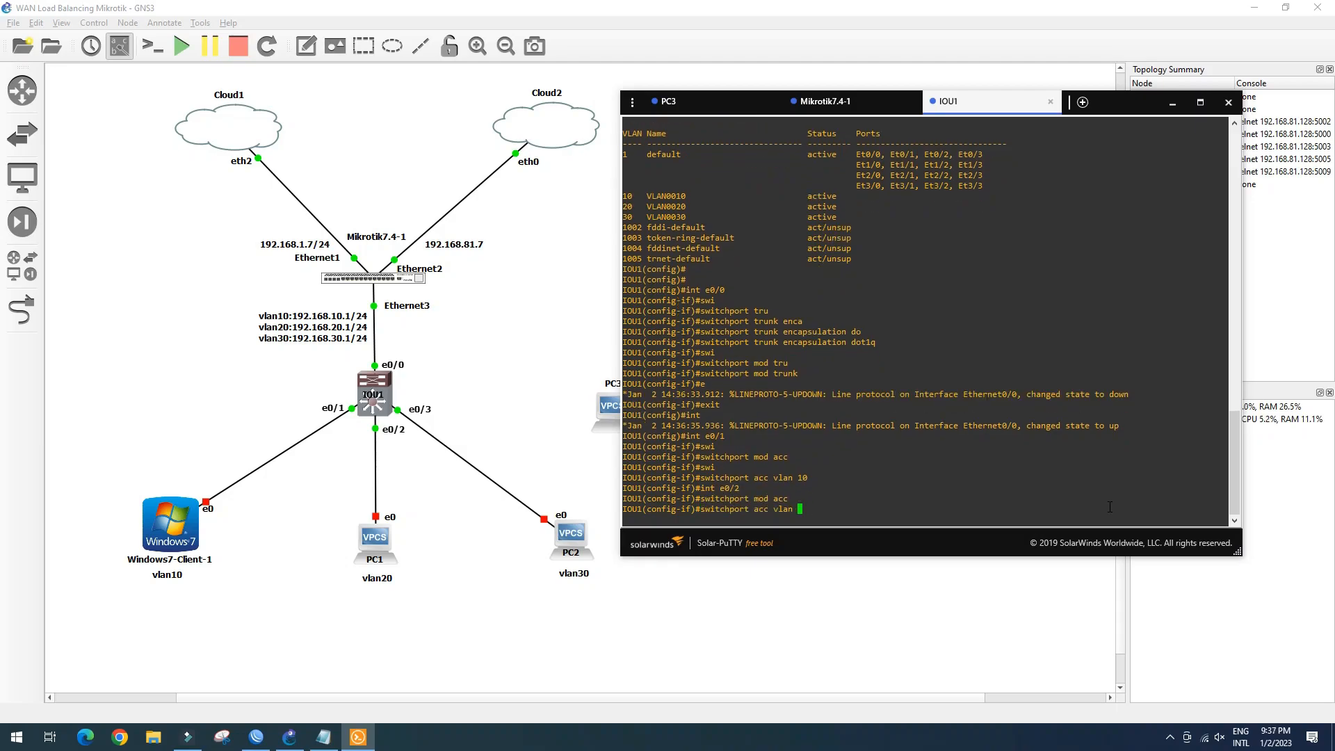
key("Return")
type("int e0/3")
key("Return")
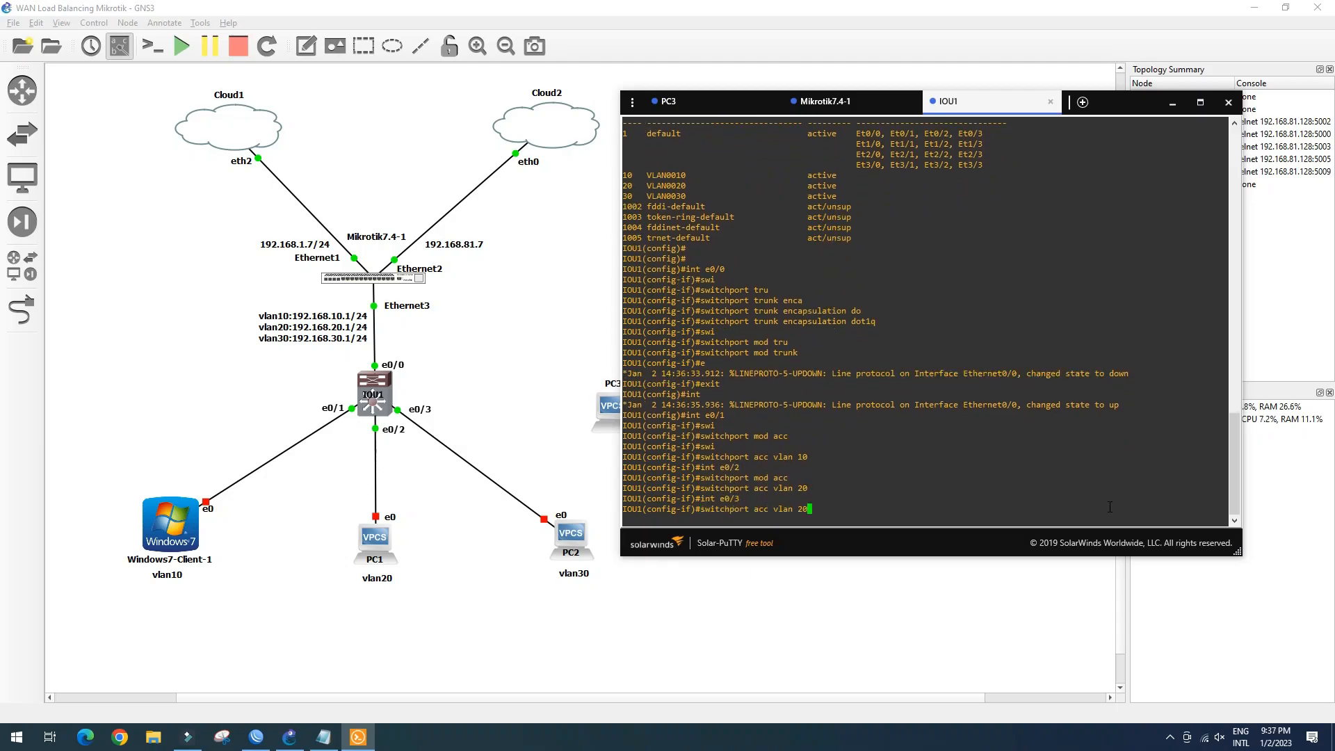
type("switchport mod acc")
key("Return")
type("int e0/3")
key("Up")
key("Up")
key("Up")
key("BackSpace")
key("BackSpace")
type("30")
key("Return")
Exit configuration, save with wr, and check port VLANs with 'sh int status'
type("end")
key("Return")
type("wr")
key("Return")
type("sh int ")
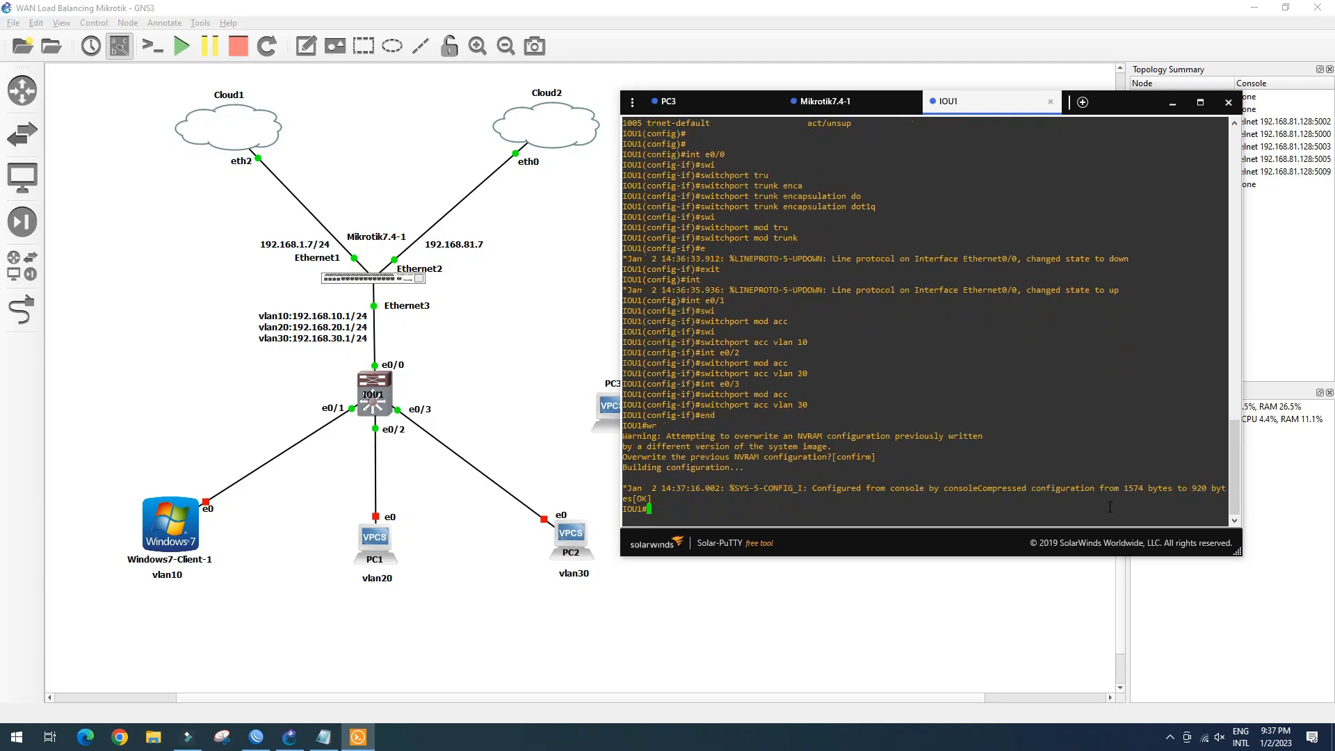
type("statu")
key("Return")
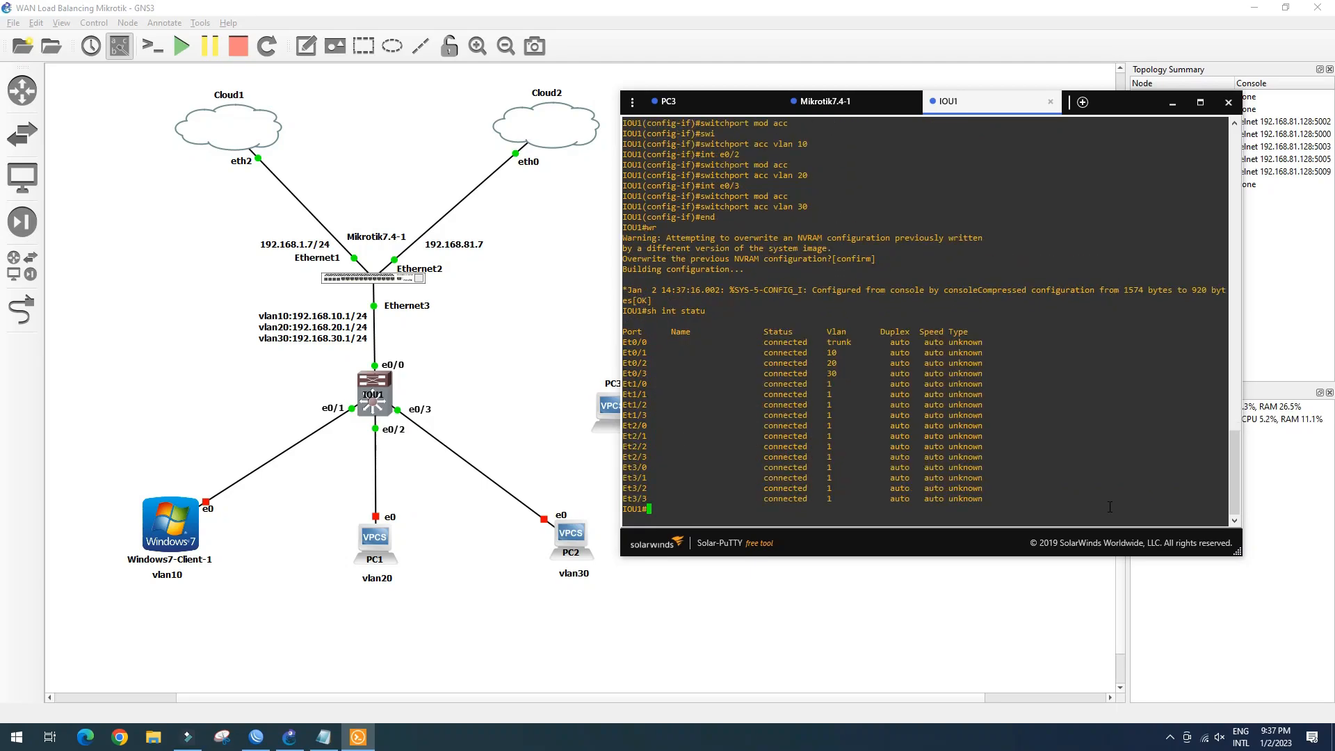
left_click_drag(764, 340, 848, 374)
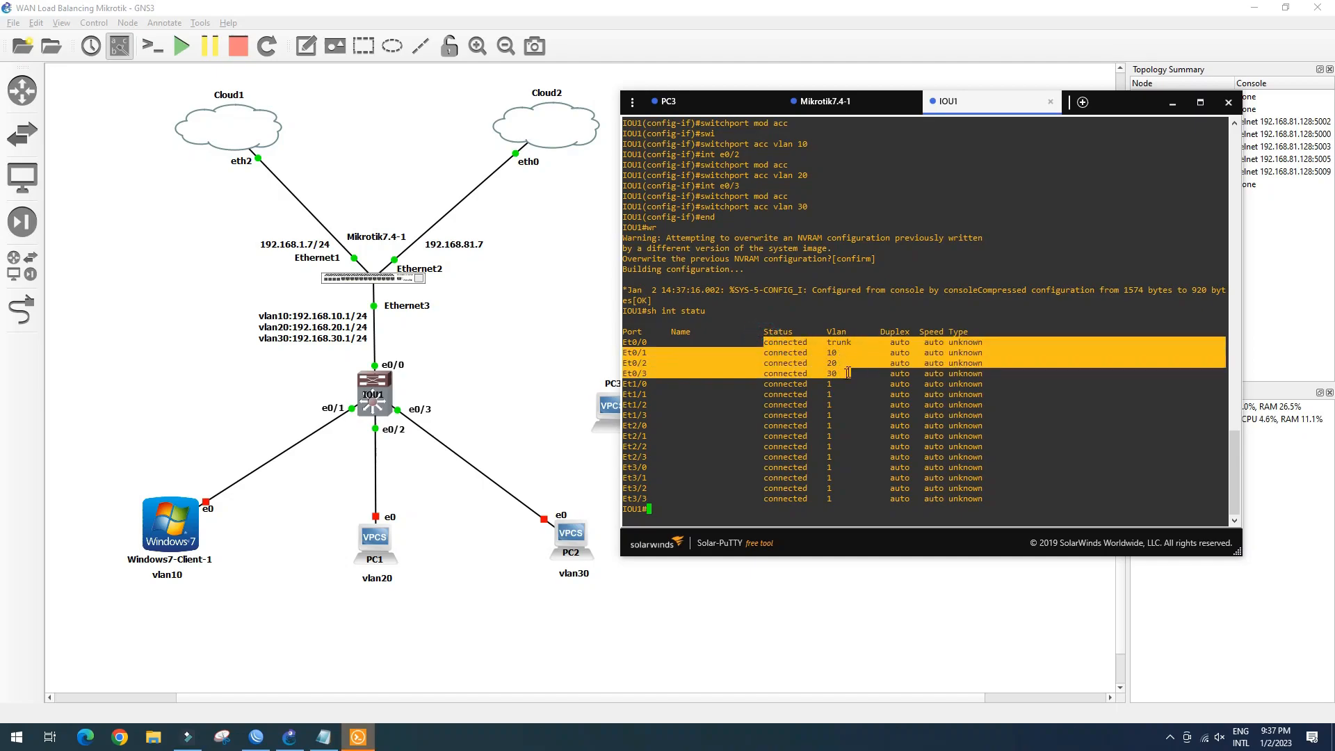
left_click(677, 512)
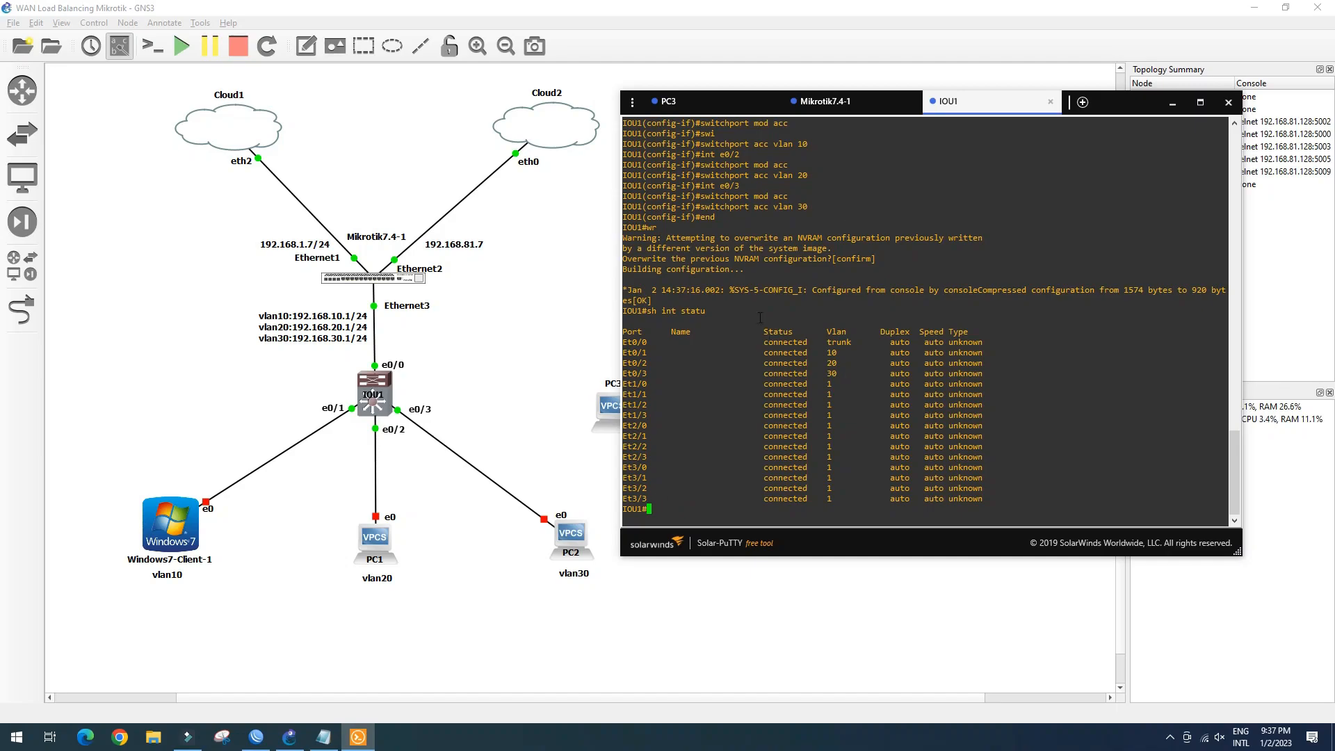
Start Windows7-Client-1 from its context menu and wait for the VMware desktop
left_click(167, 524)
right_click(166, 524)
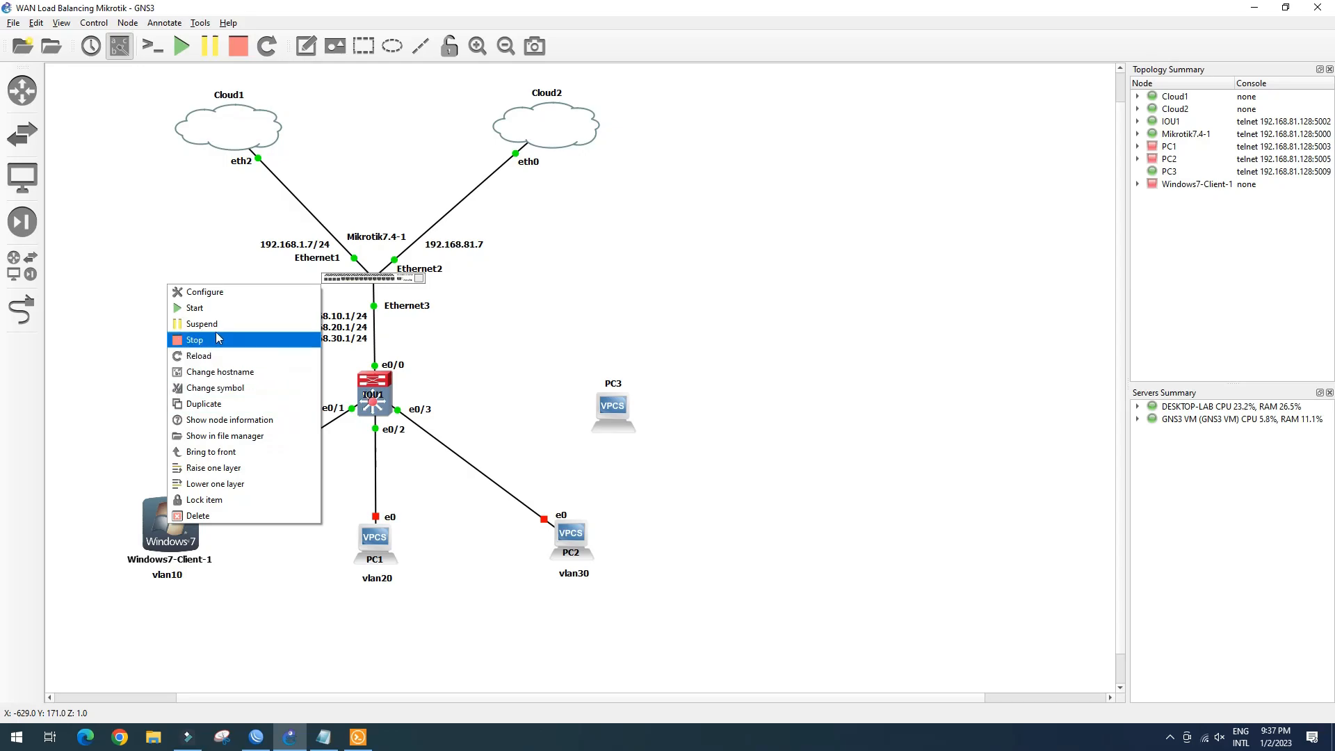
left_click(221, 311)
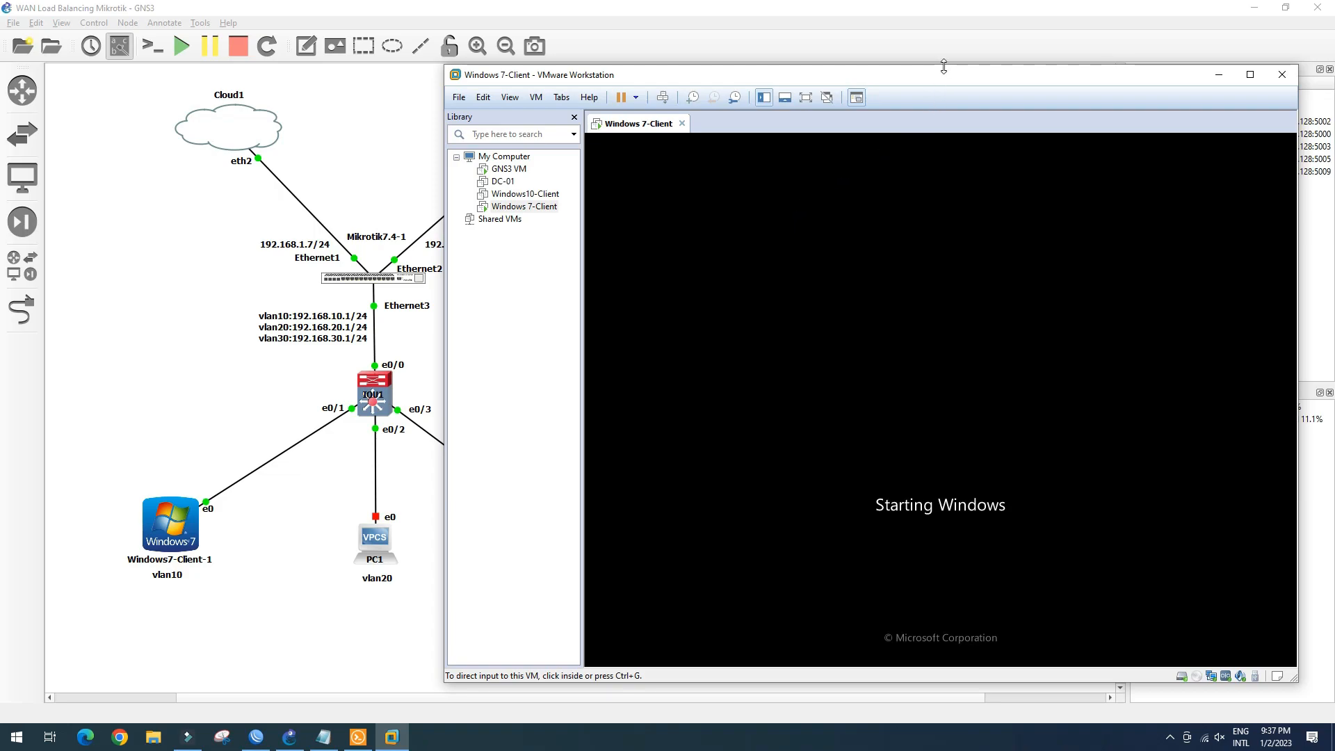
left_click_drag(946, 76, 978, 44)
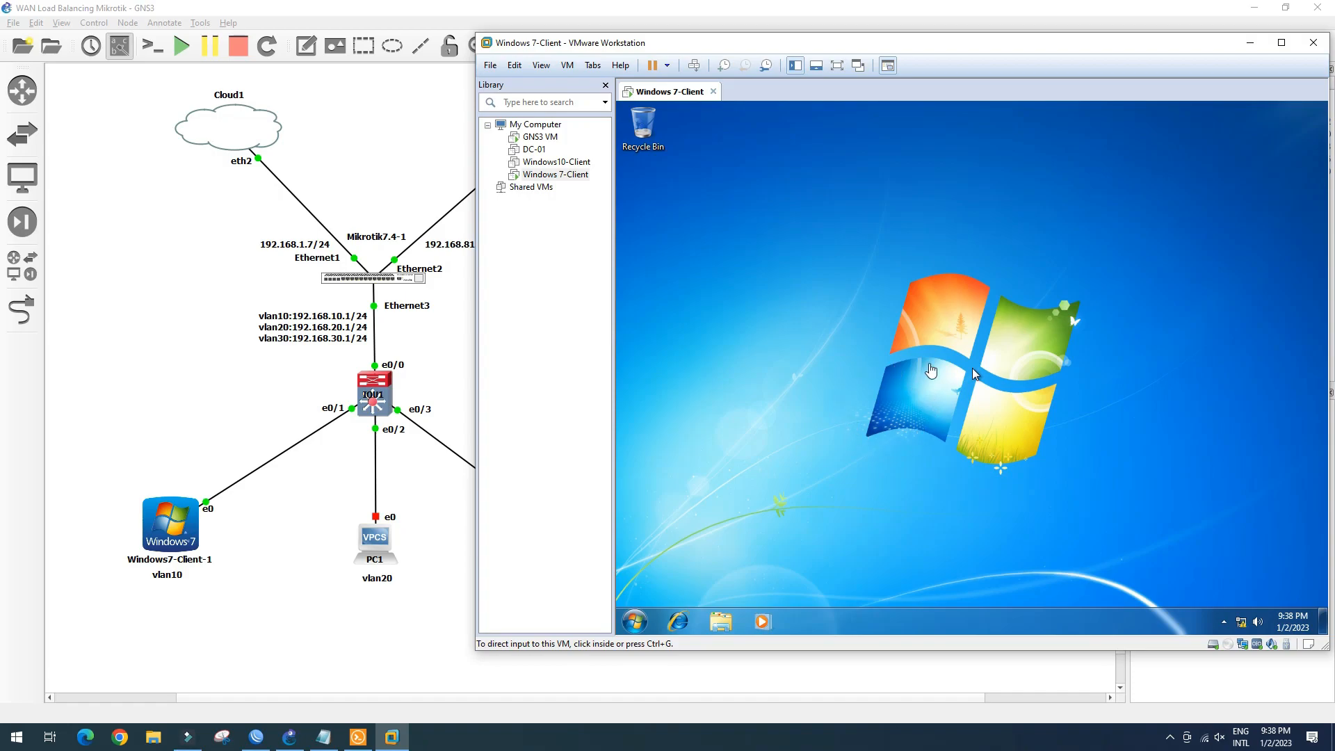
left_click(921, 380)
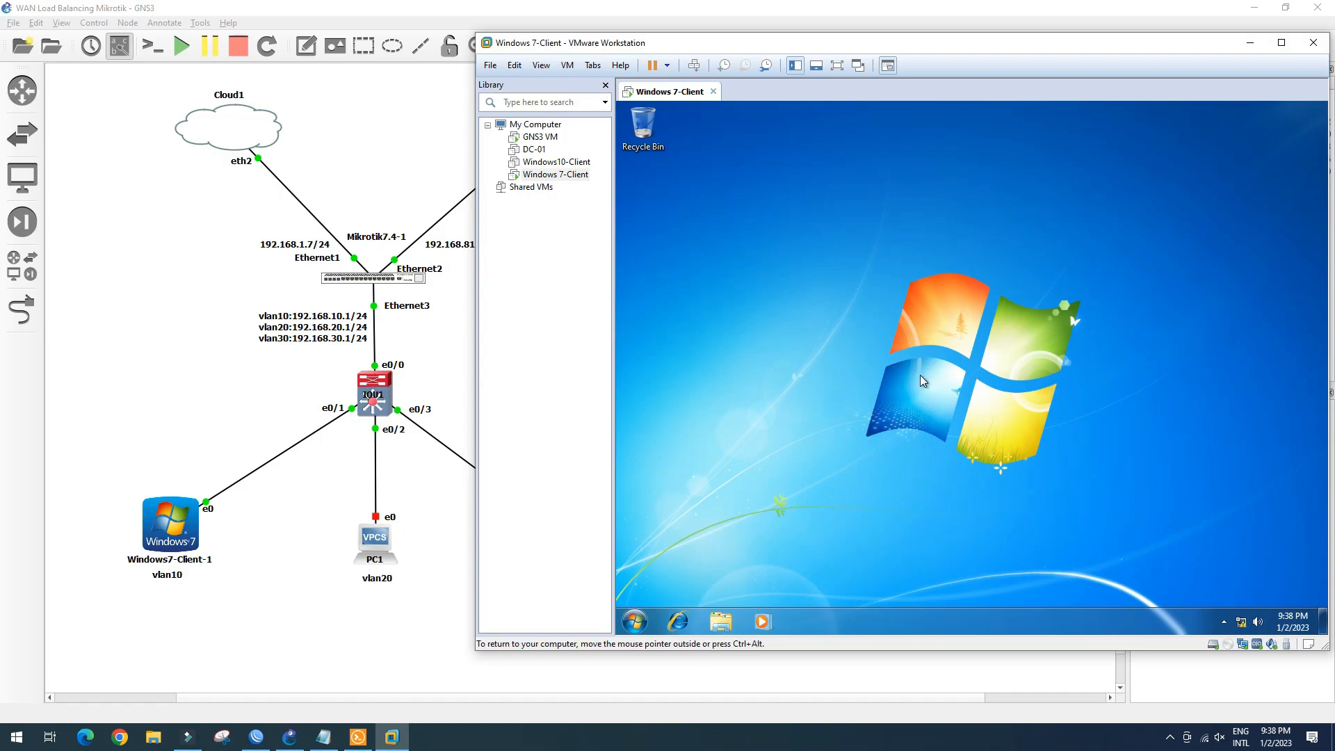
left_click(1241, 623)
left_click(1225, 586)
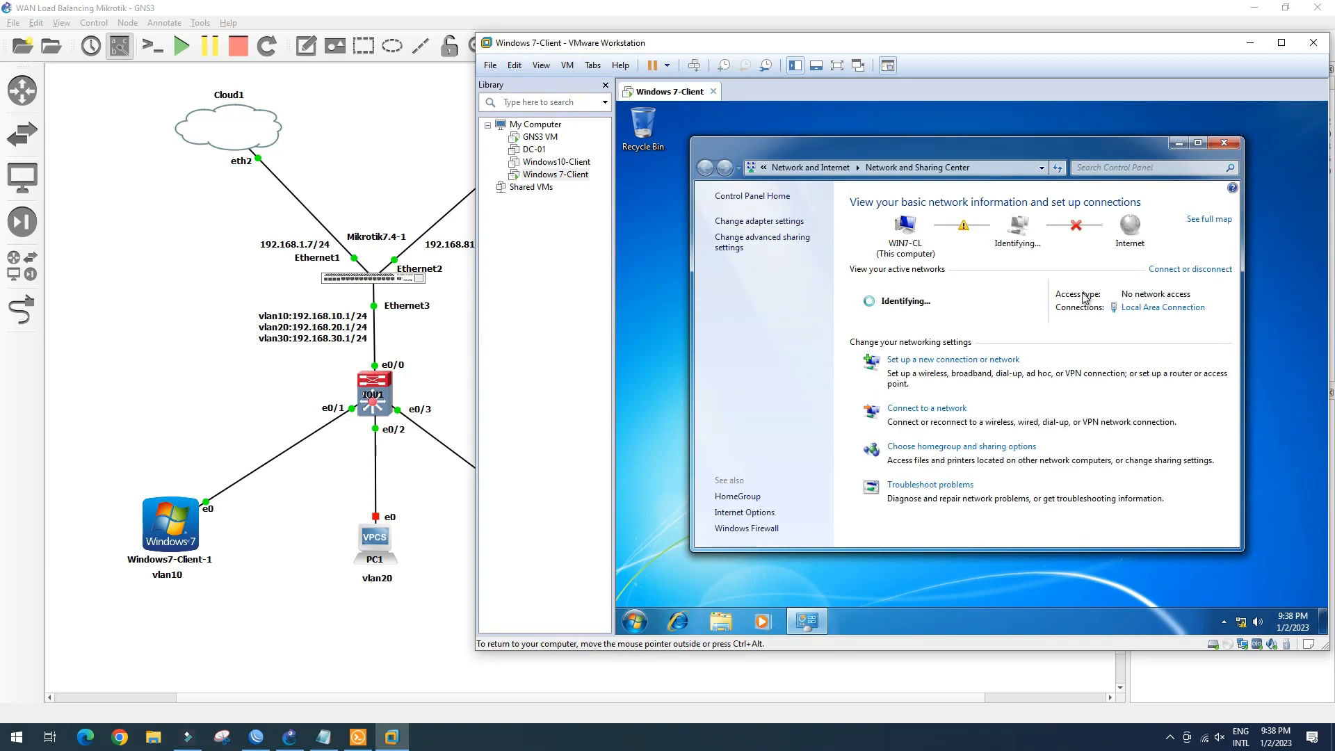
left_click(1154, 307)
left_click(898, 352)
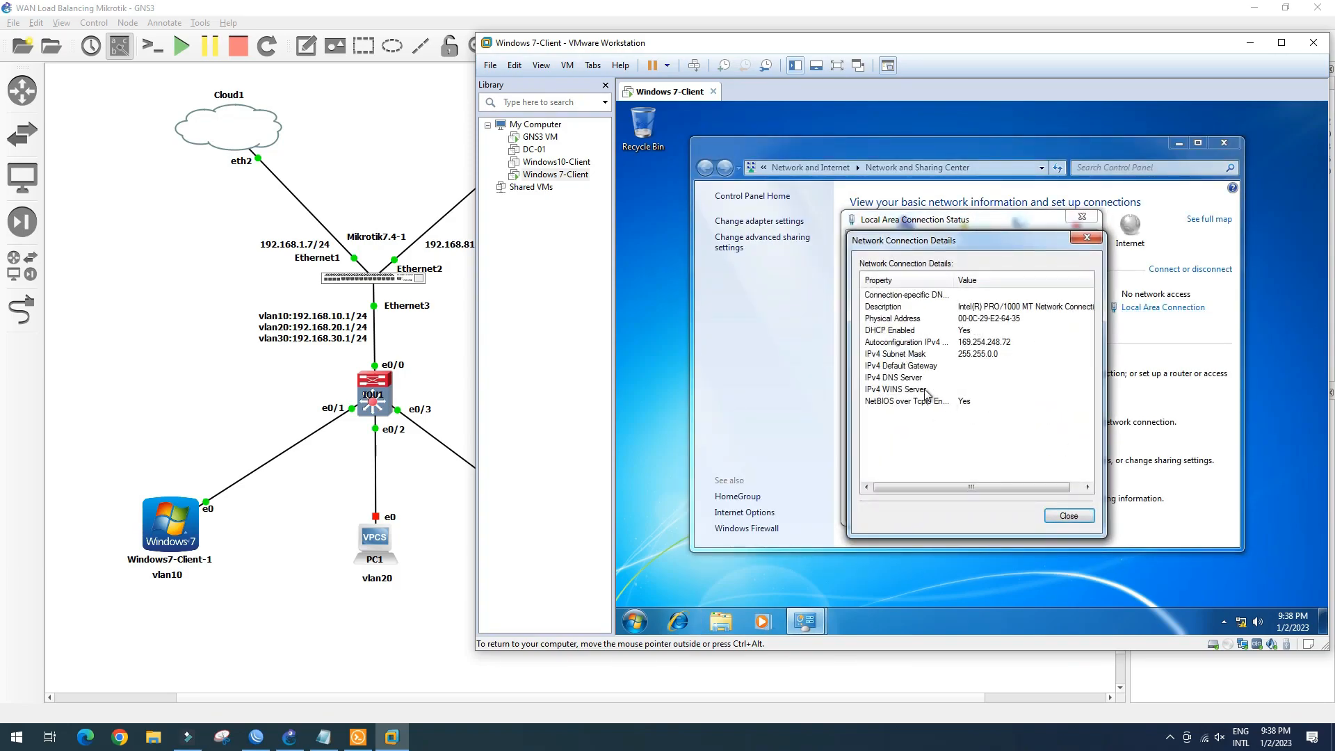
left_click(1069, 515)
left_click(1067, 509)
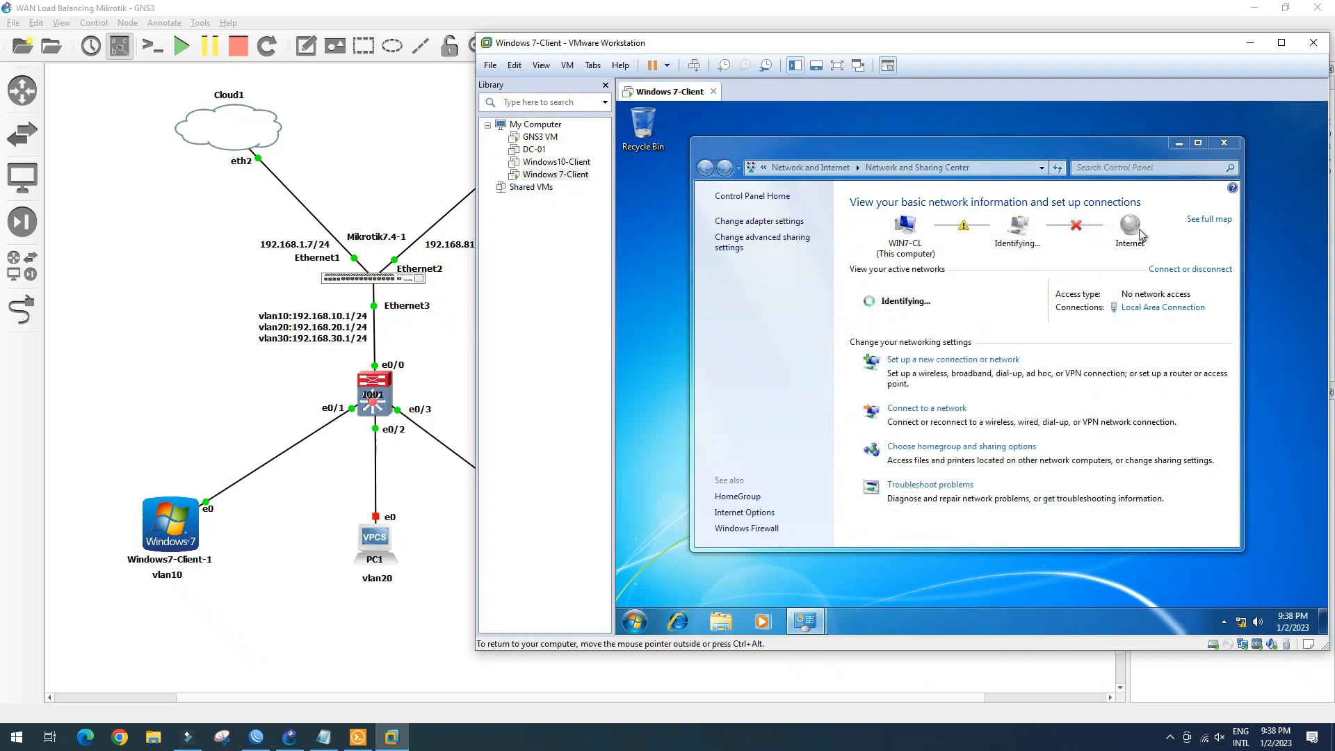
left_click(1222, 144)
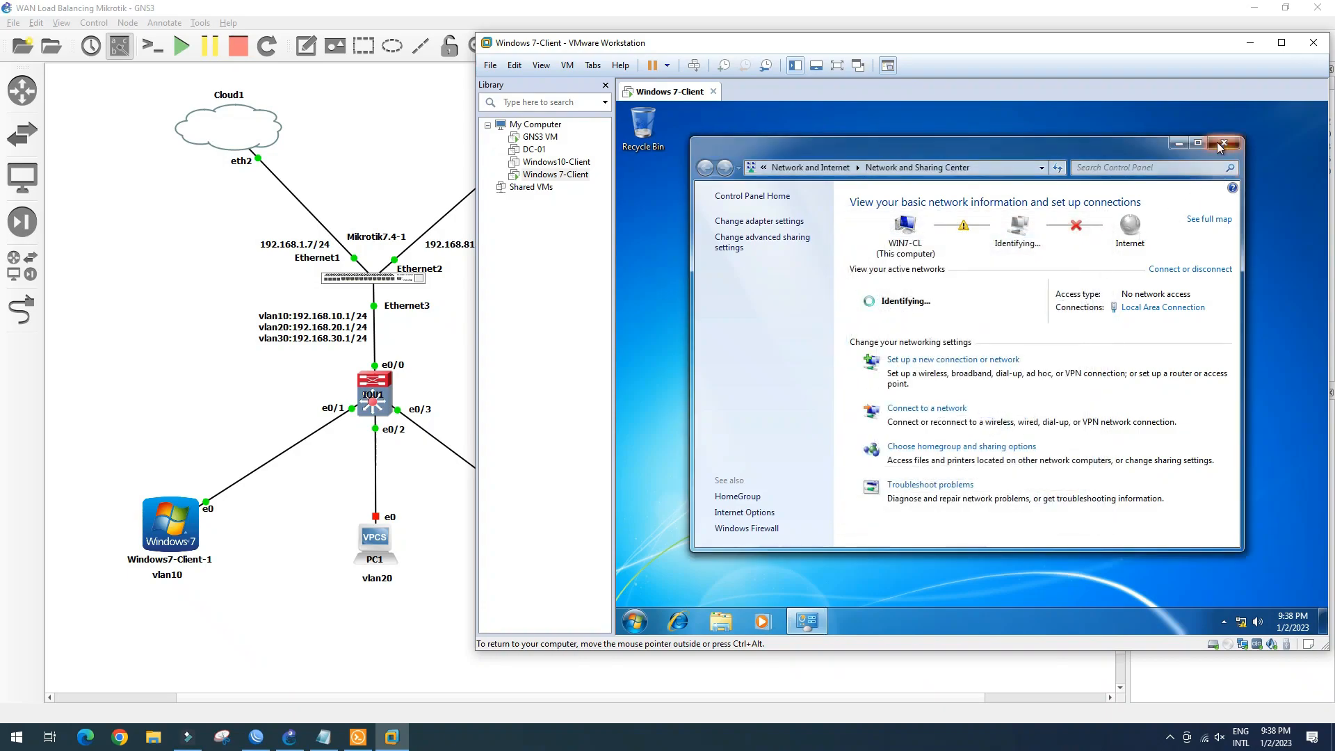
right_click(894, 302)
left_click(929, 347)
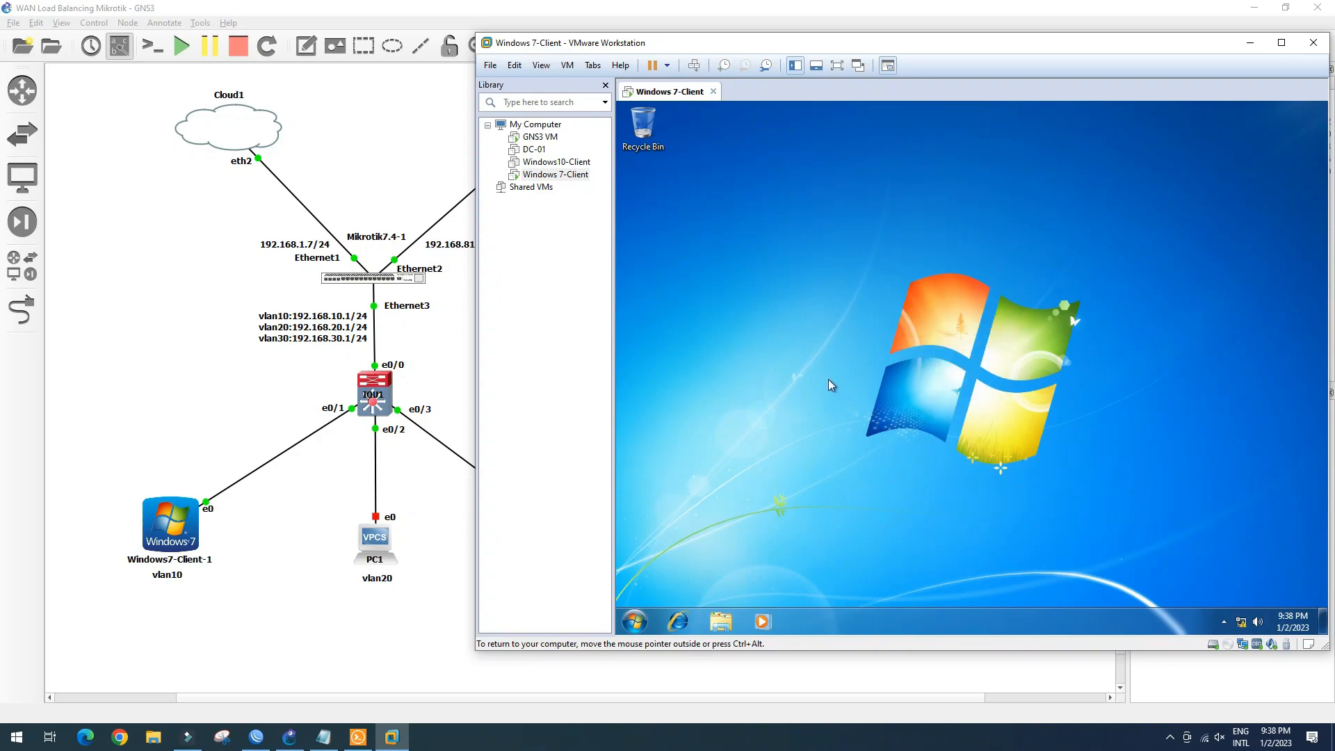
left_click(1241, 622)
left_click(1225, 584)
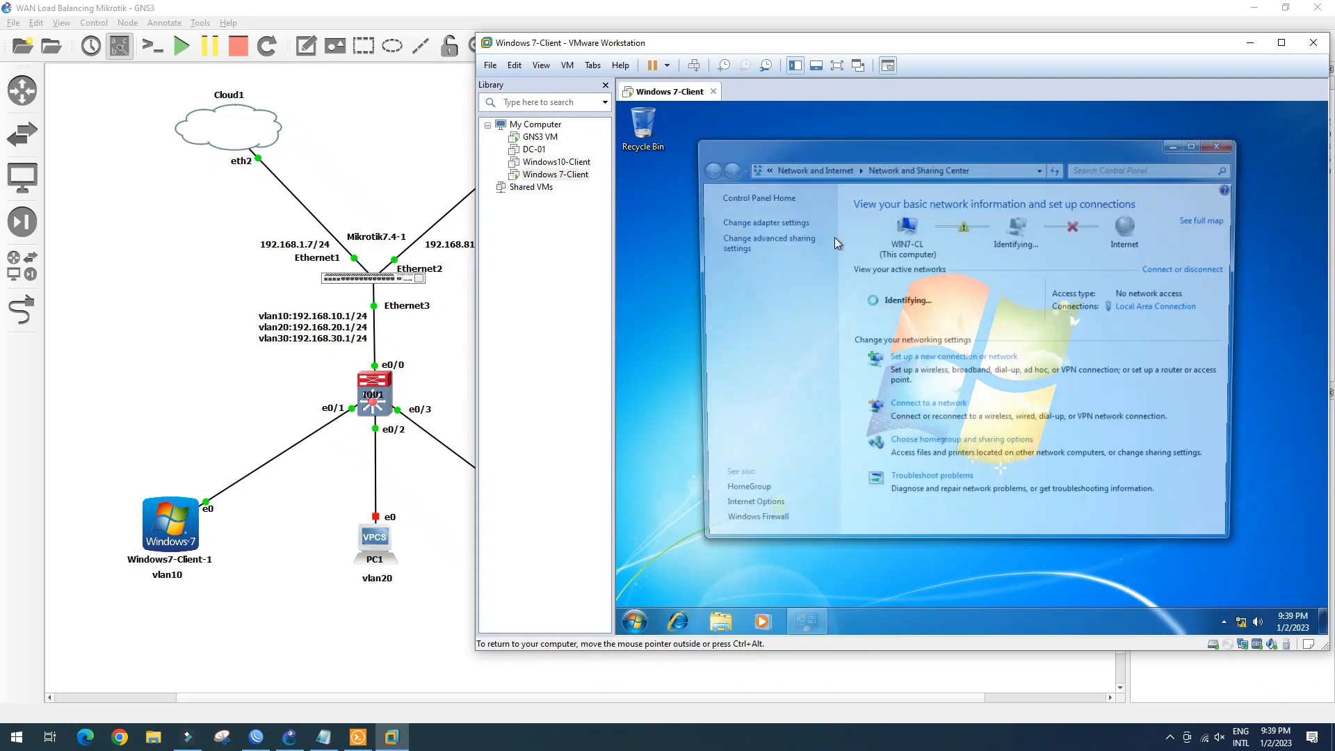
left_click(763, 222)
right_click(783, 233)
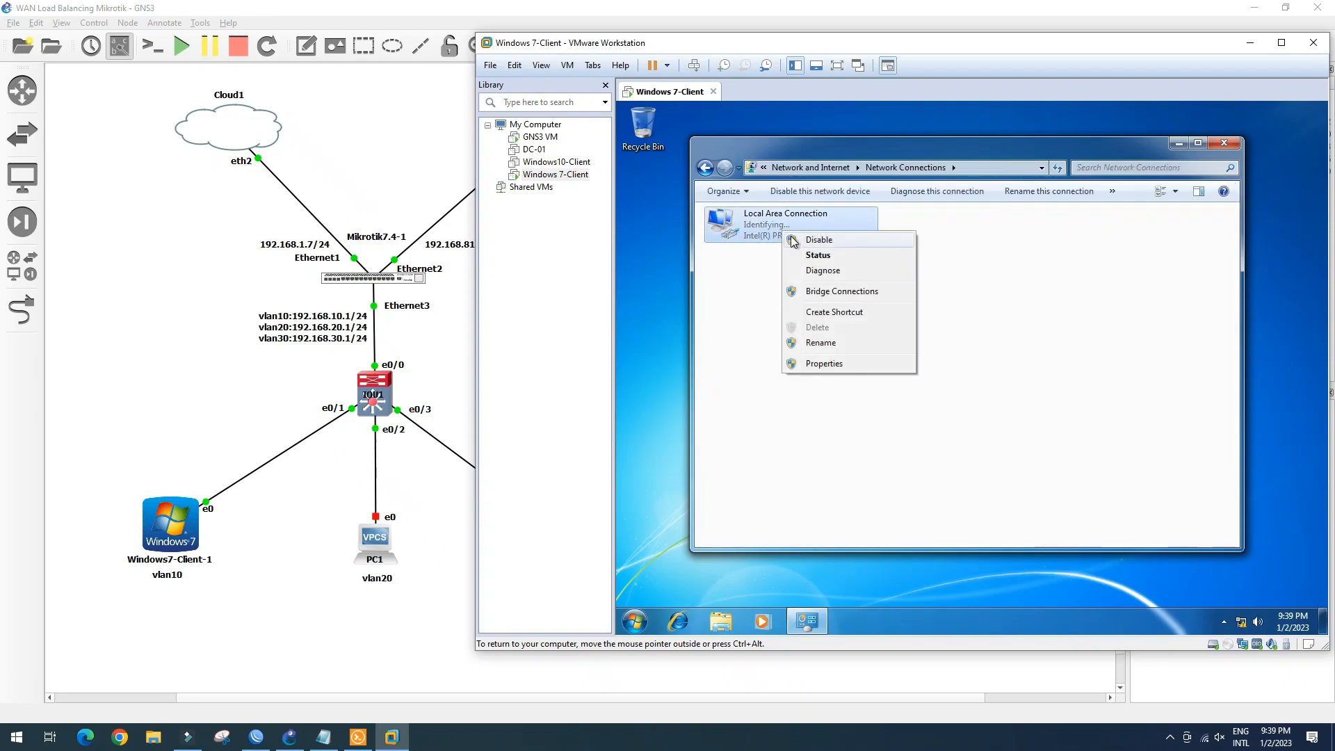
left_click(812, 242)
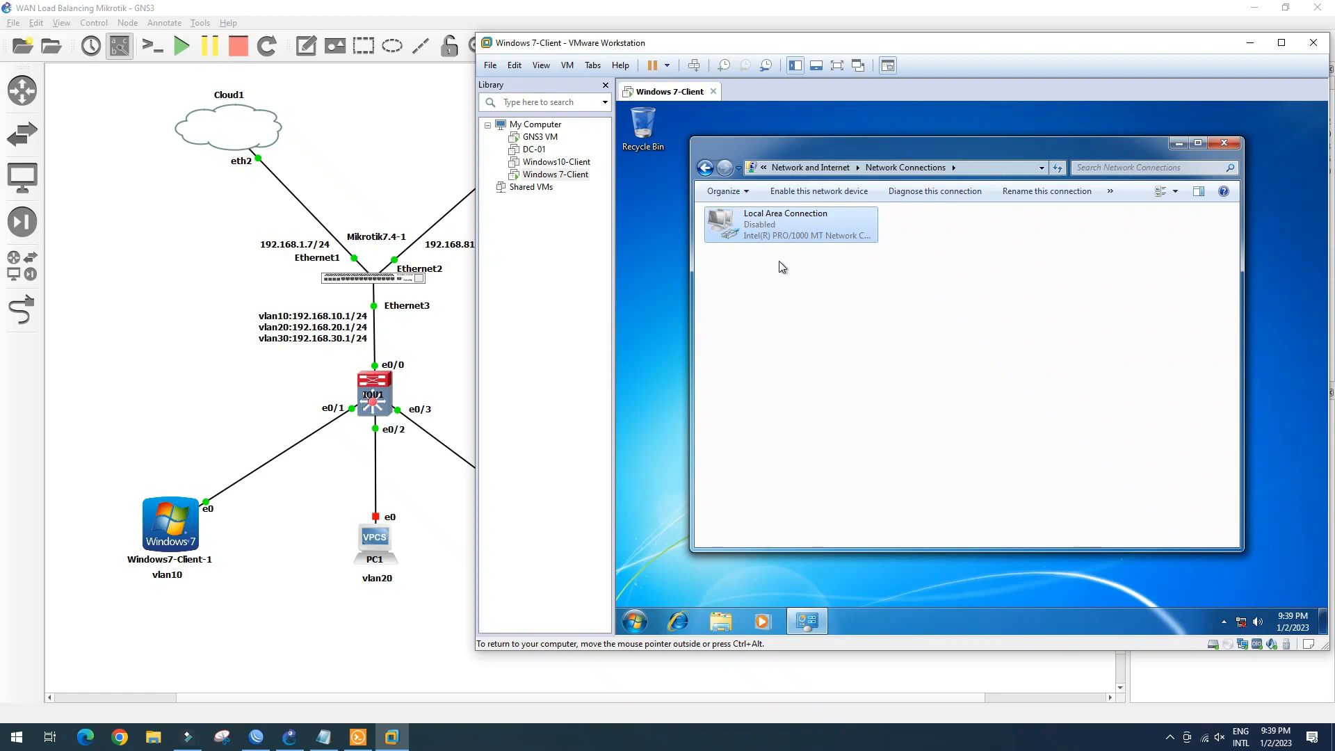
double_click(788, 232)
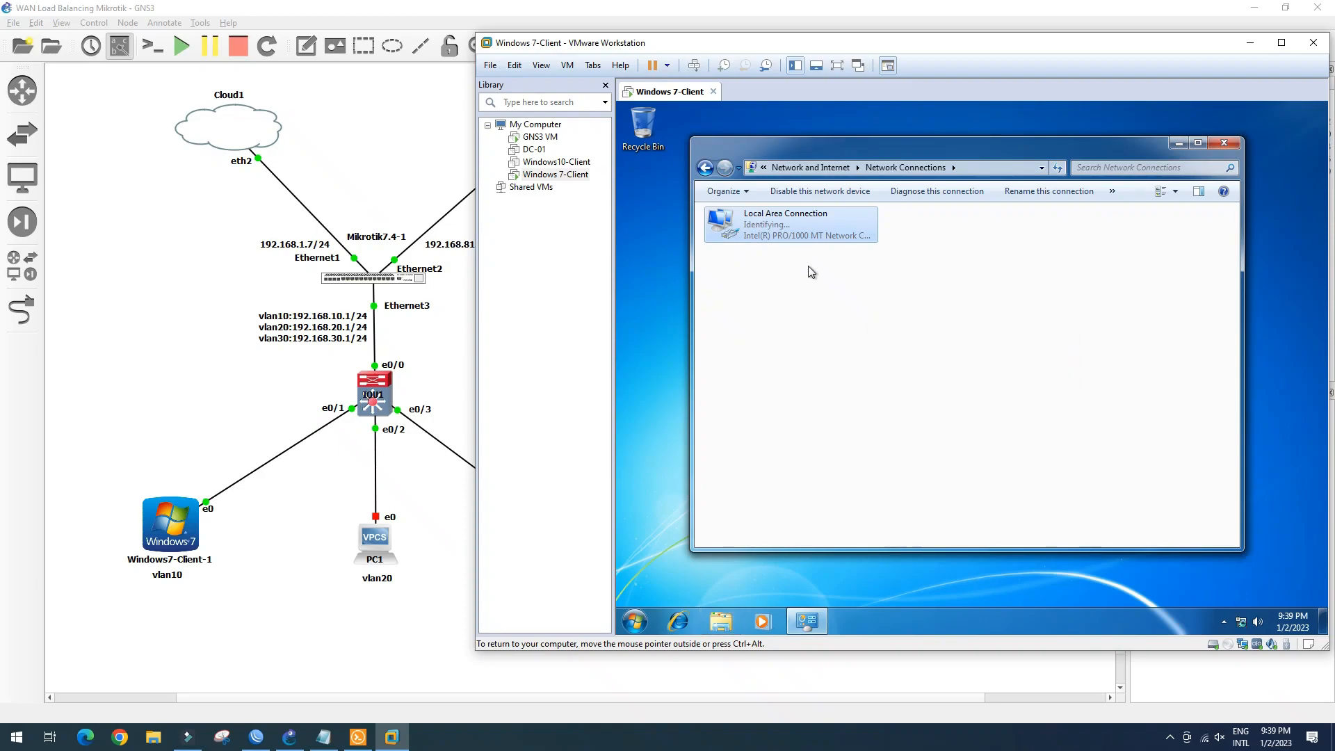
double_click(807, 238)
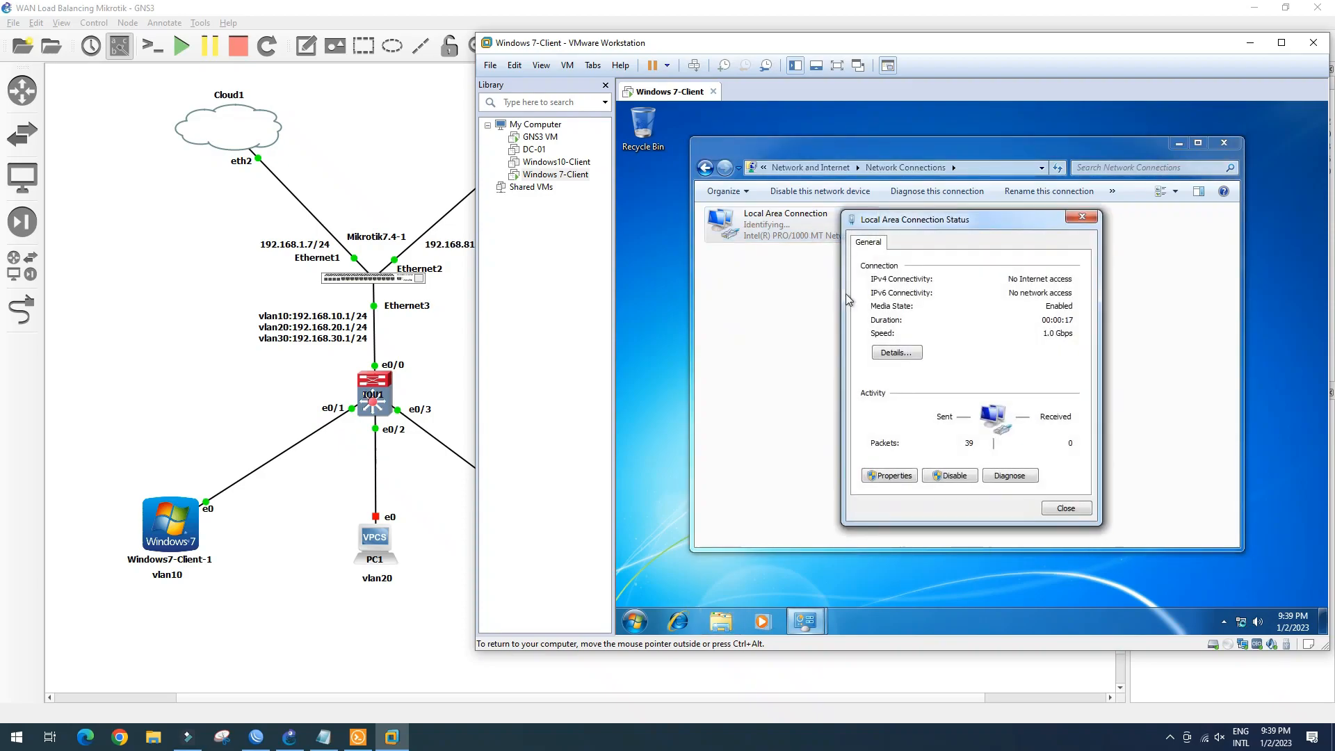
left_click(908, 356)
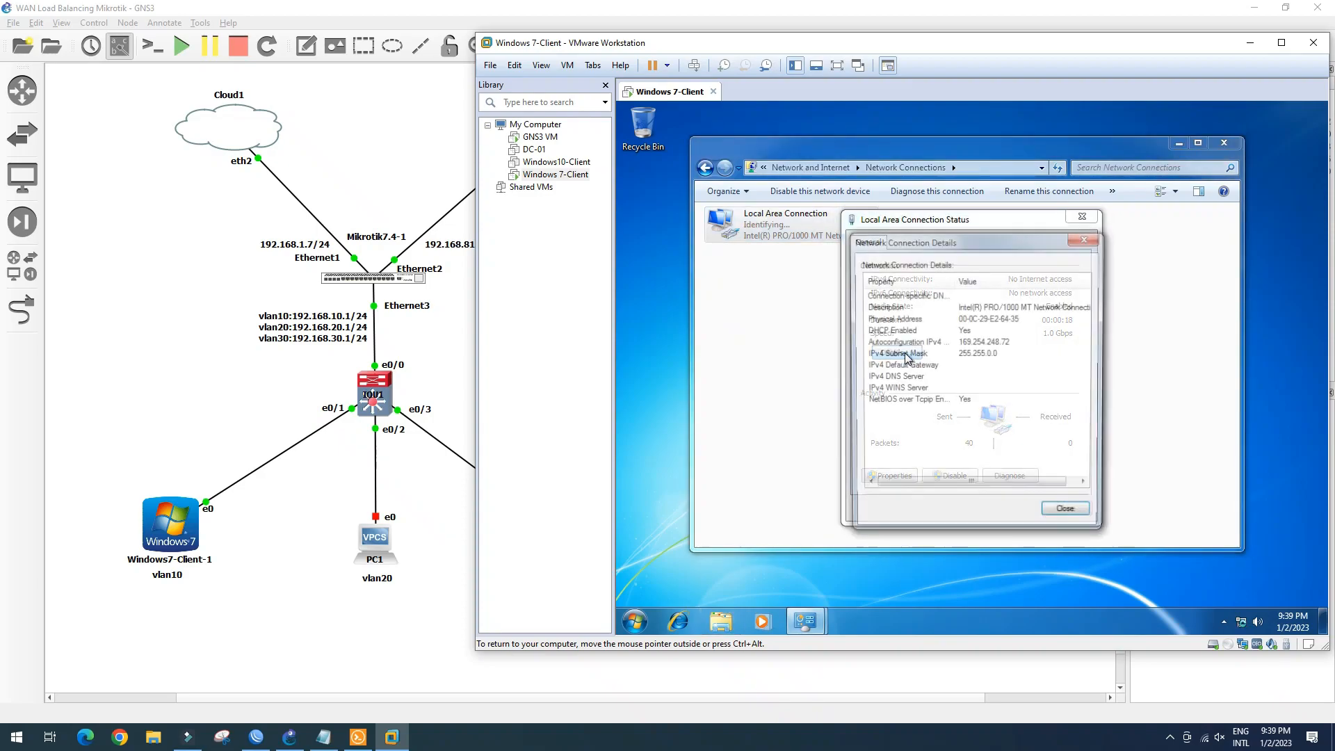
left_click(1069, 515)
left_click(1065, 507)
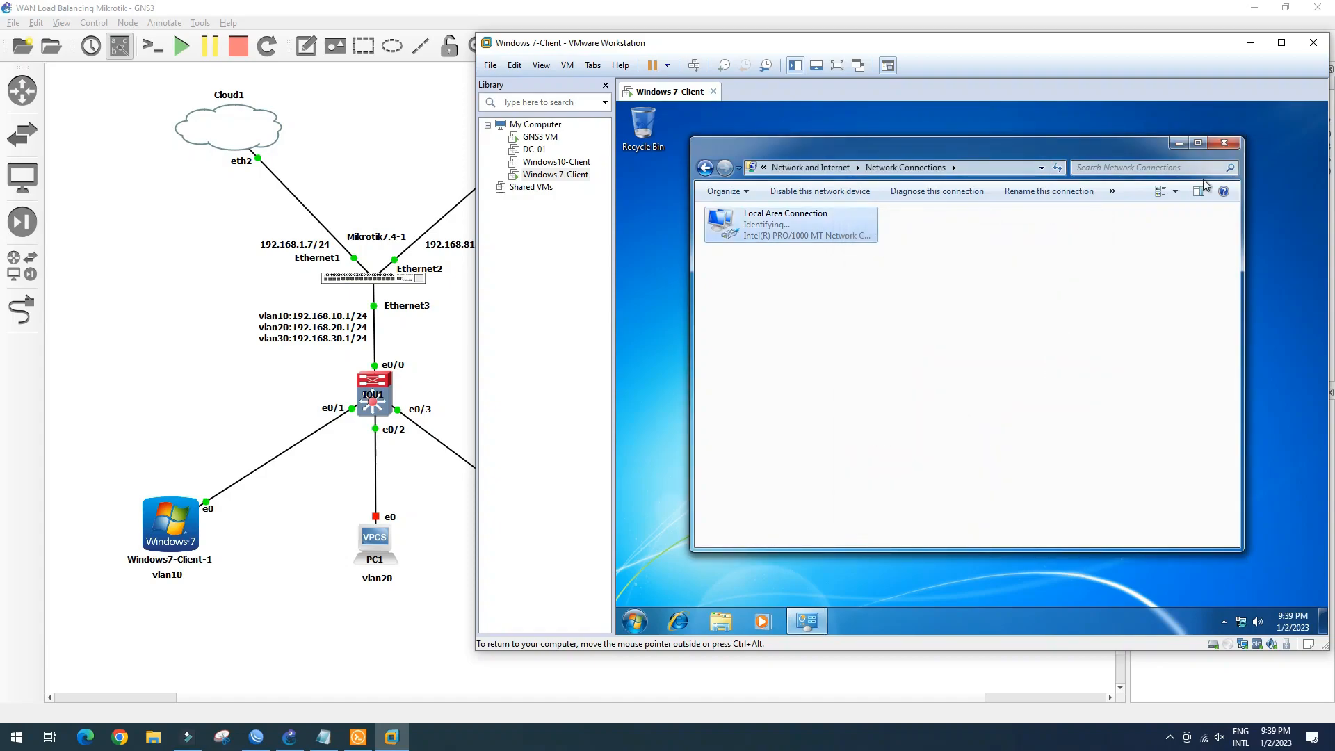
left_click(1225, 144)
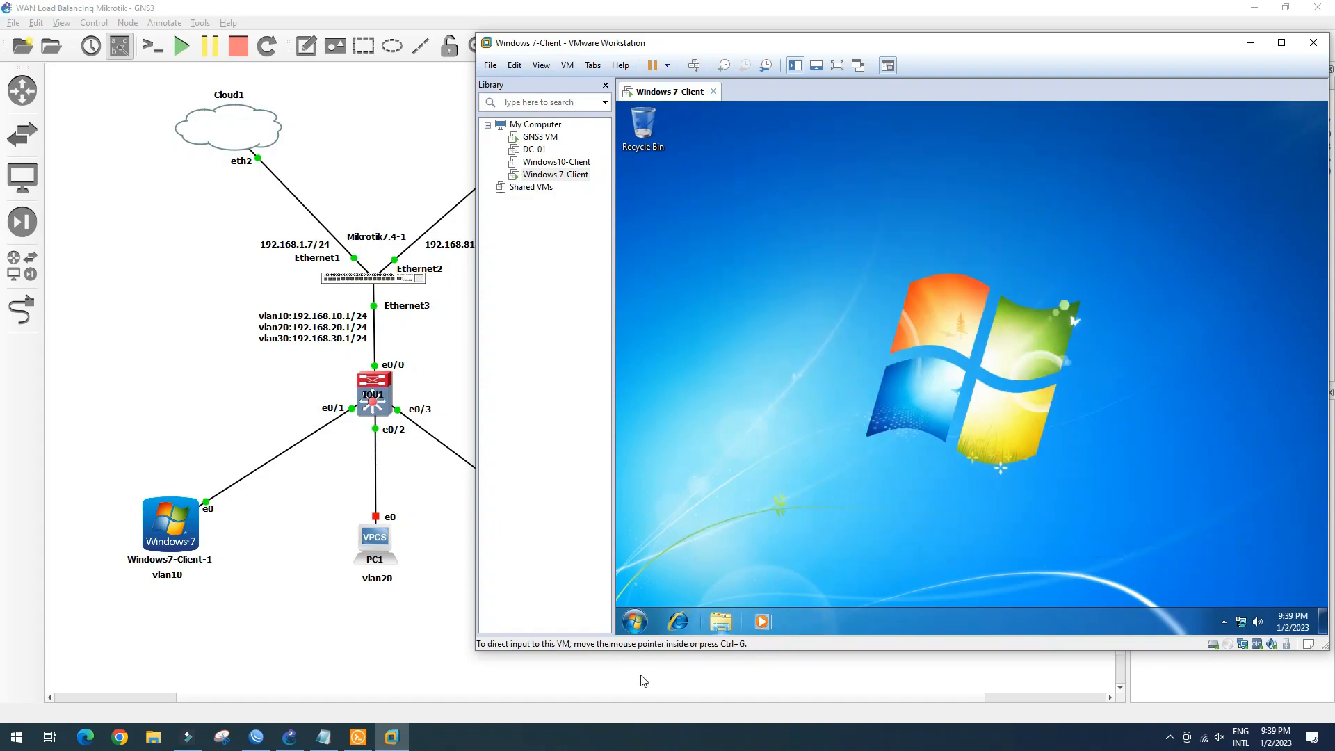
Restart the Windows 7 client from its Start menu
left_click(635, 621)
left_click(859, 585)
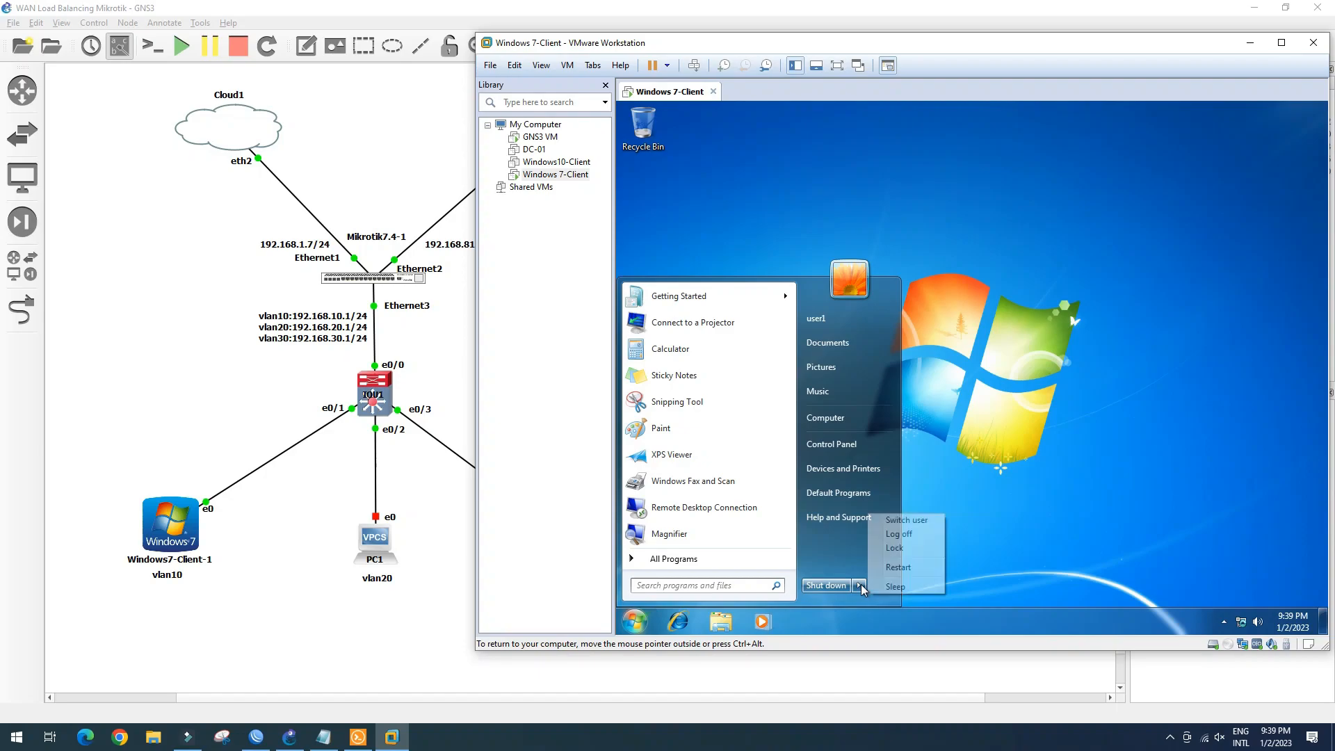
left_click(896, 568)
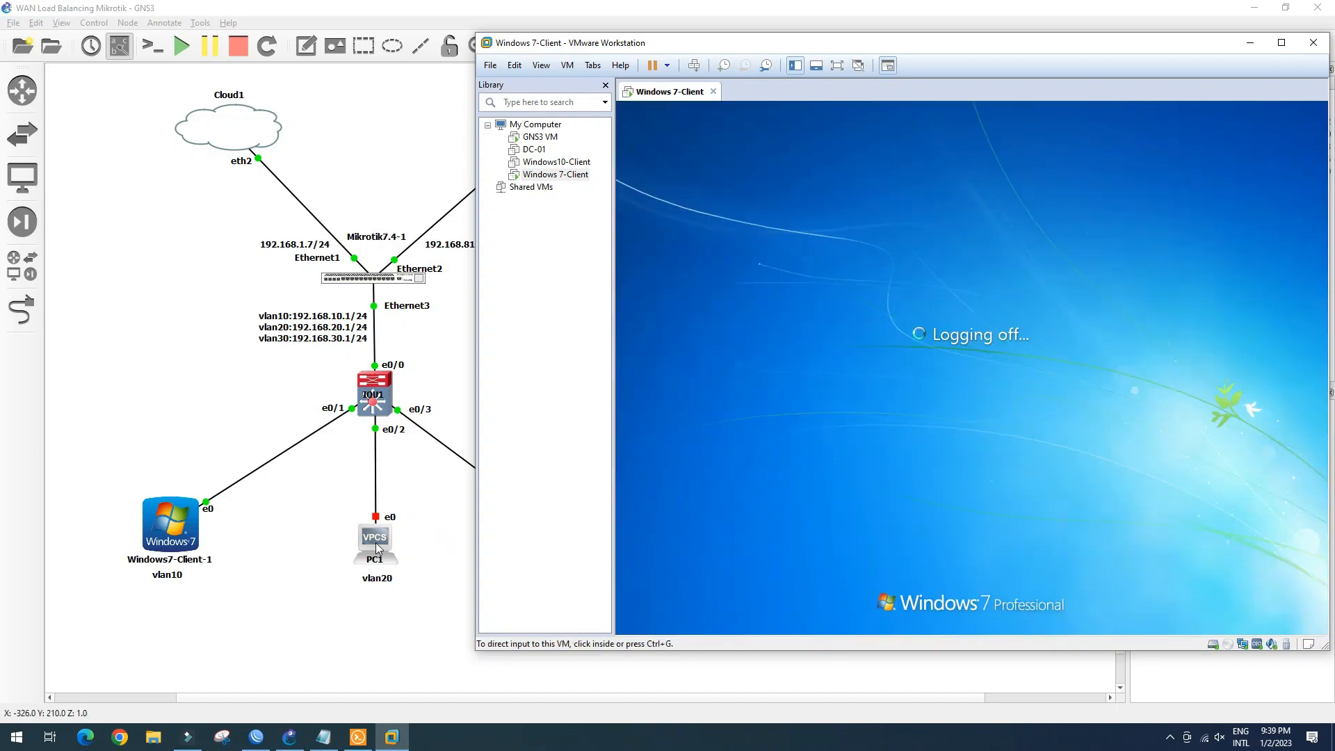
Start the PC1 and PC2 nodes in GNS3 and open both of their consoles
left_click(375, 543)
right_click(375, 543)
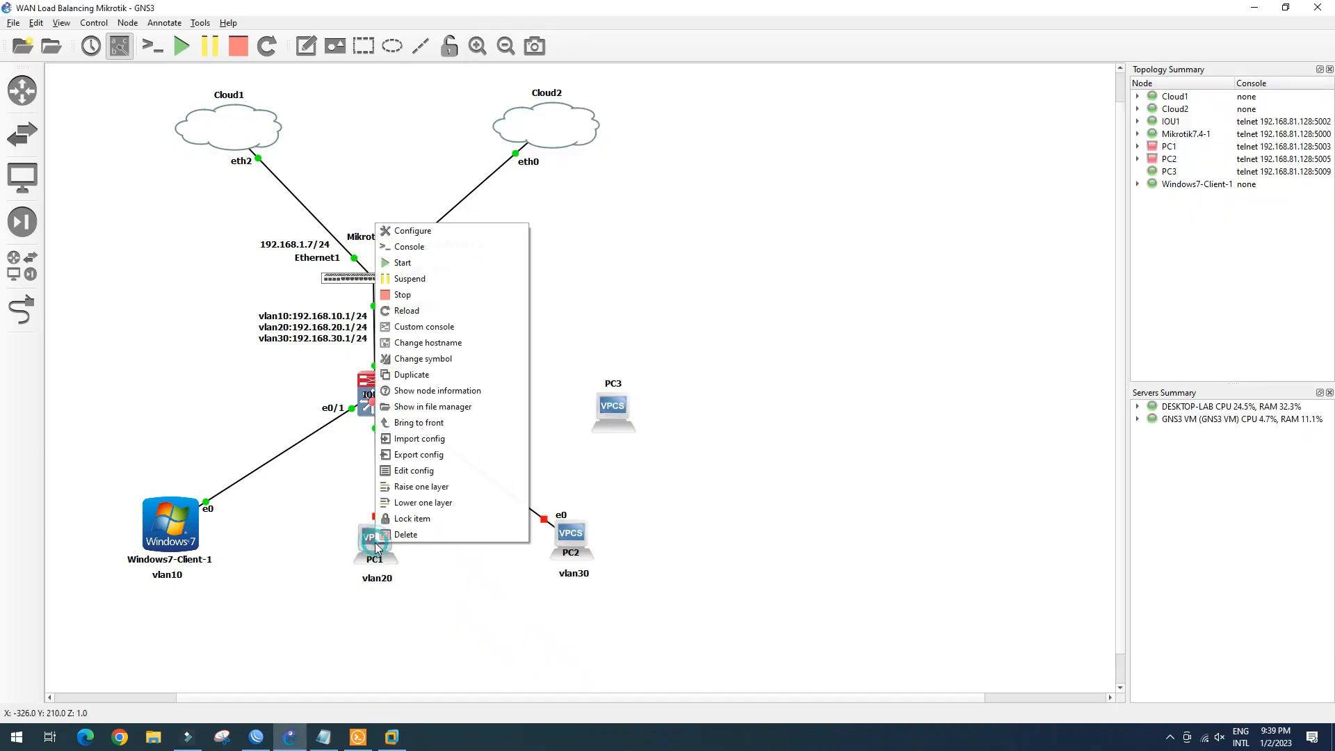
left_click(434, 262)
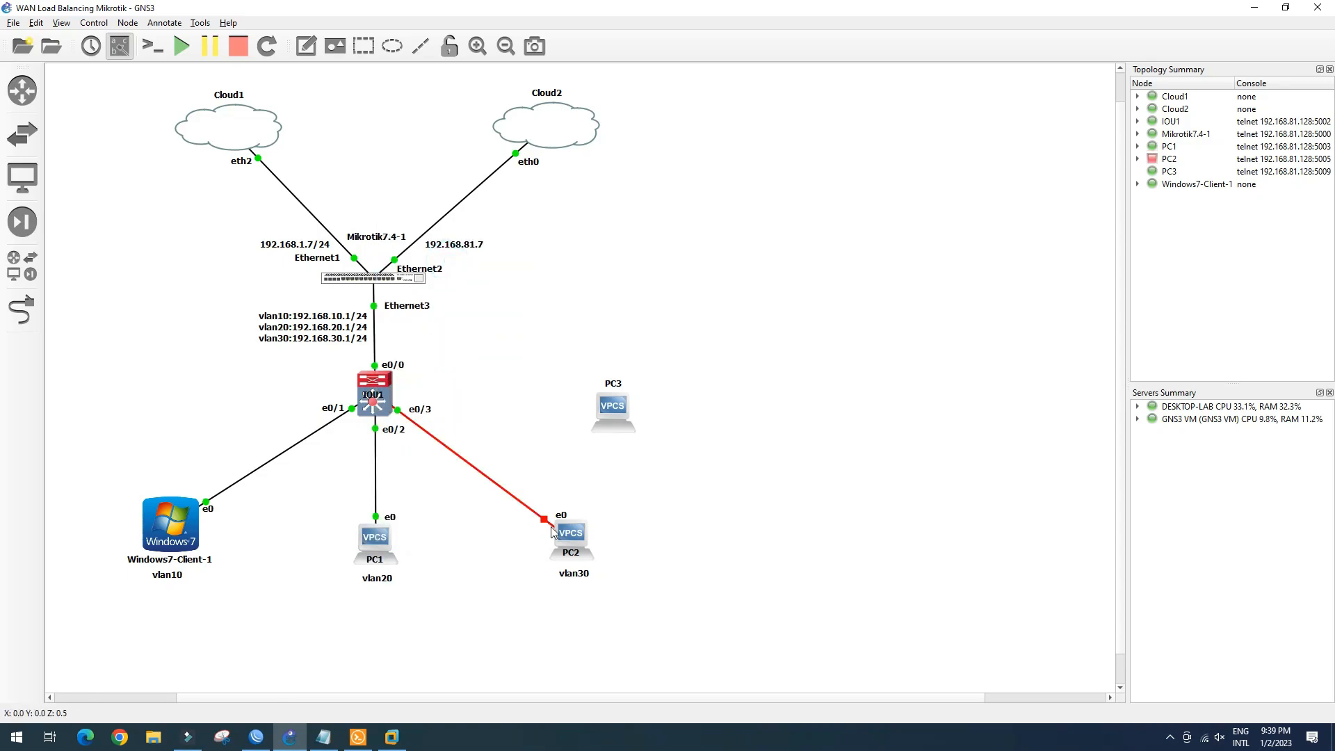
right_click(579, 539)
left_click(630, 258)
double_click(380, 540)
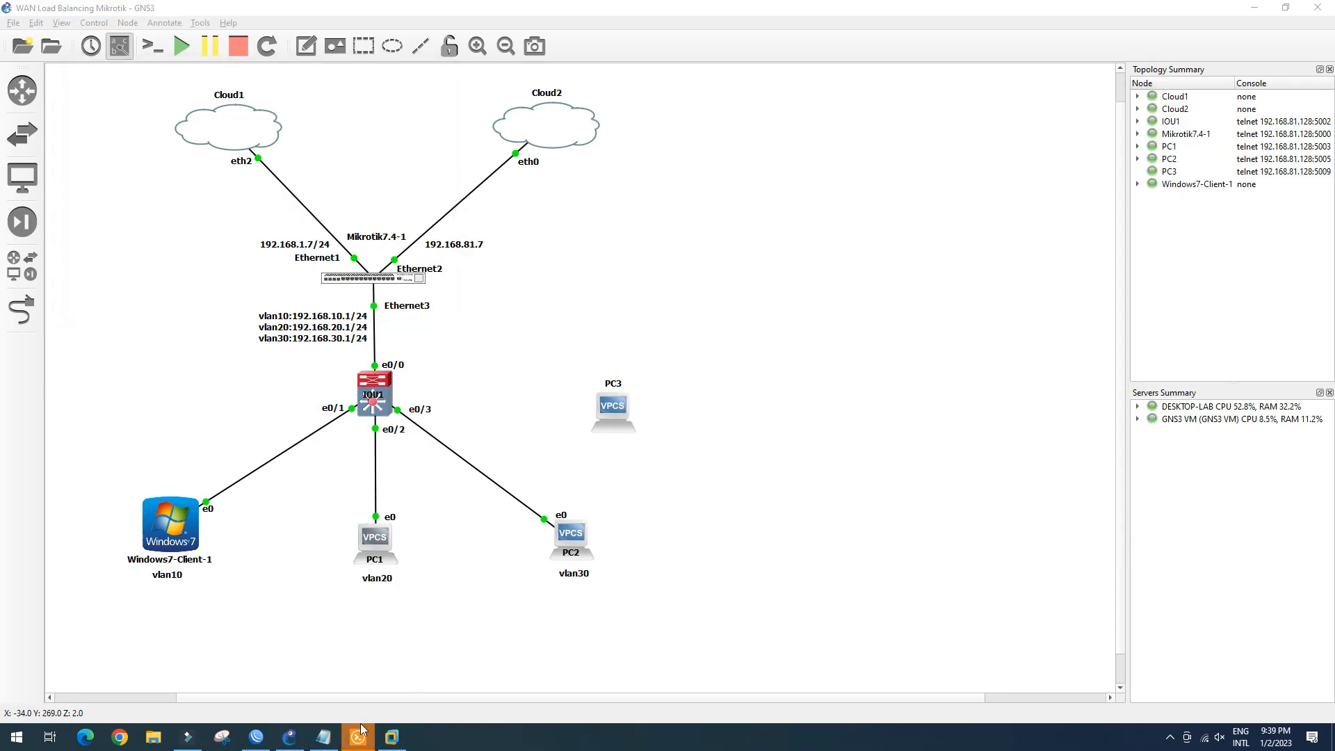
double_click(586, 538)
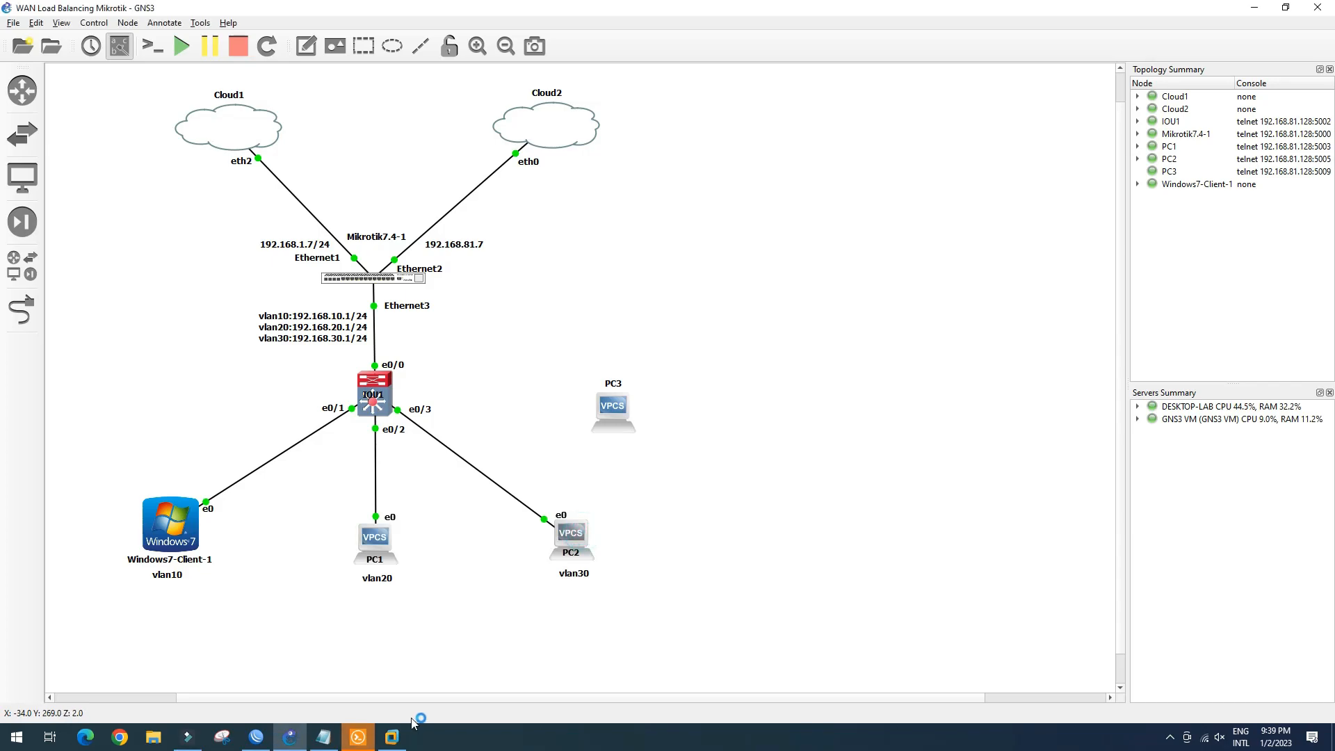
On PC1 run 'ip dhcp' to lease 192.168.20.254/24 with gateway 192.168.20.1
left_click(358, 737)
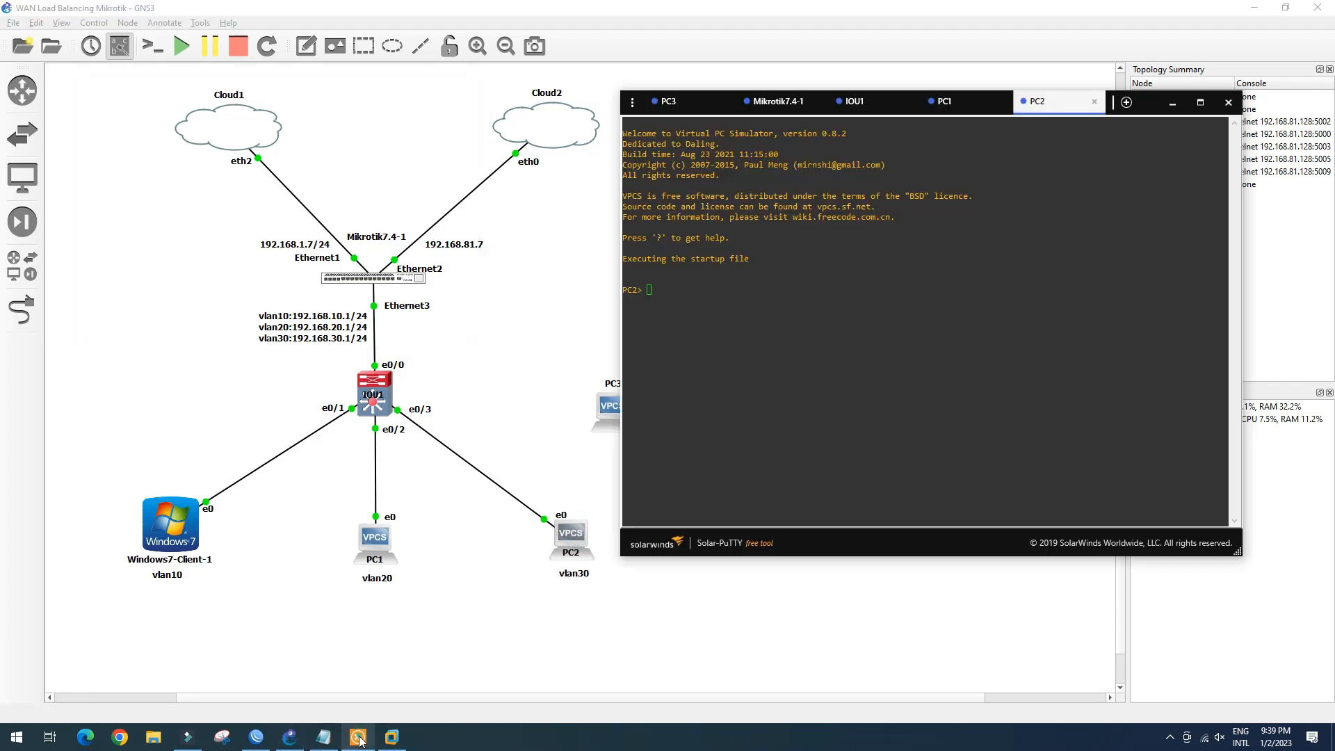
left_click(870, 104)
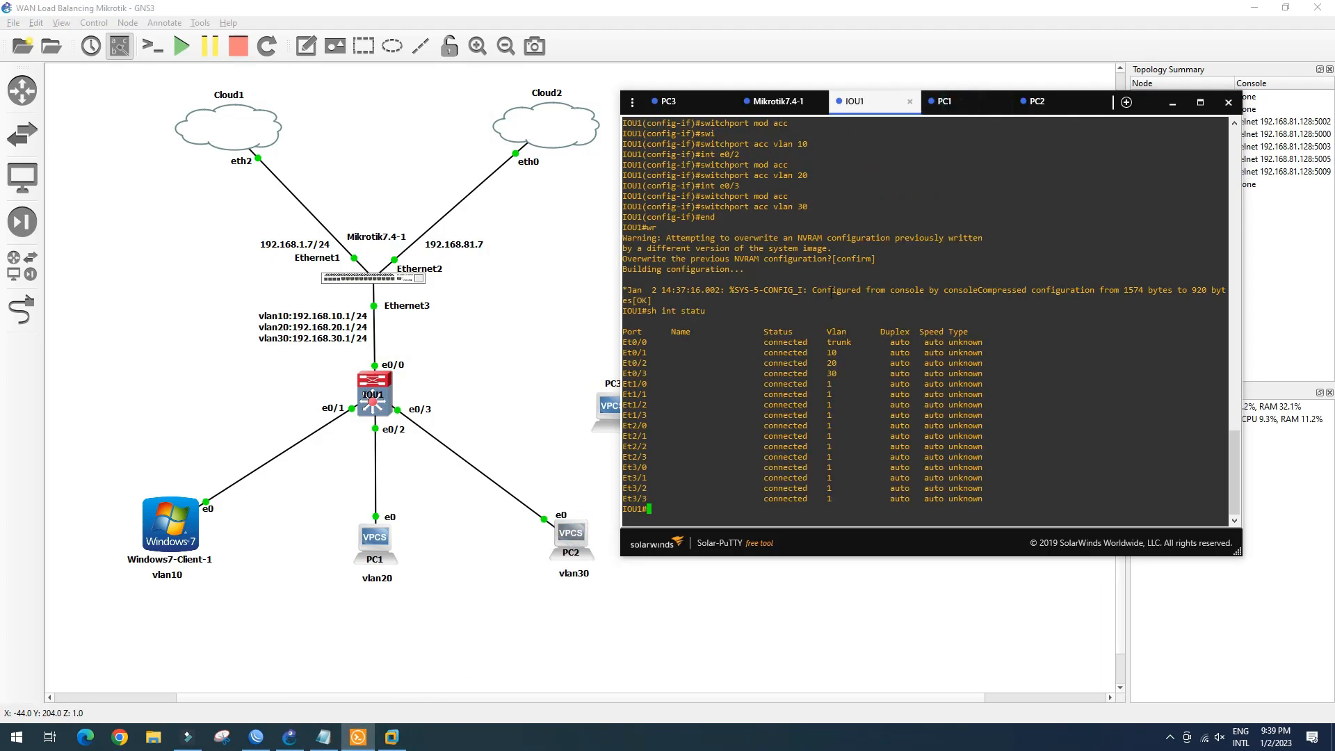
left_click(966, 105)
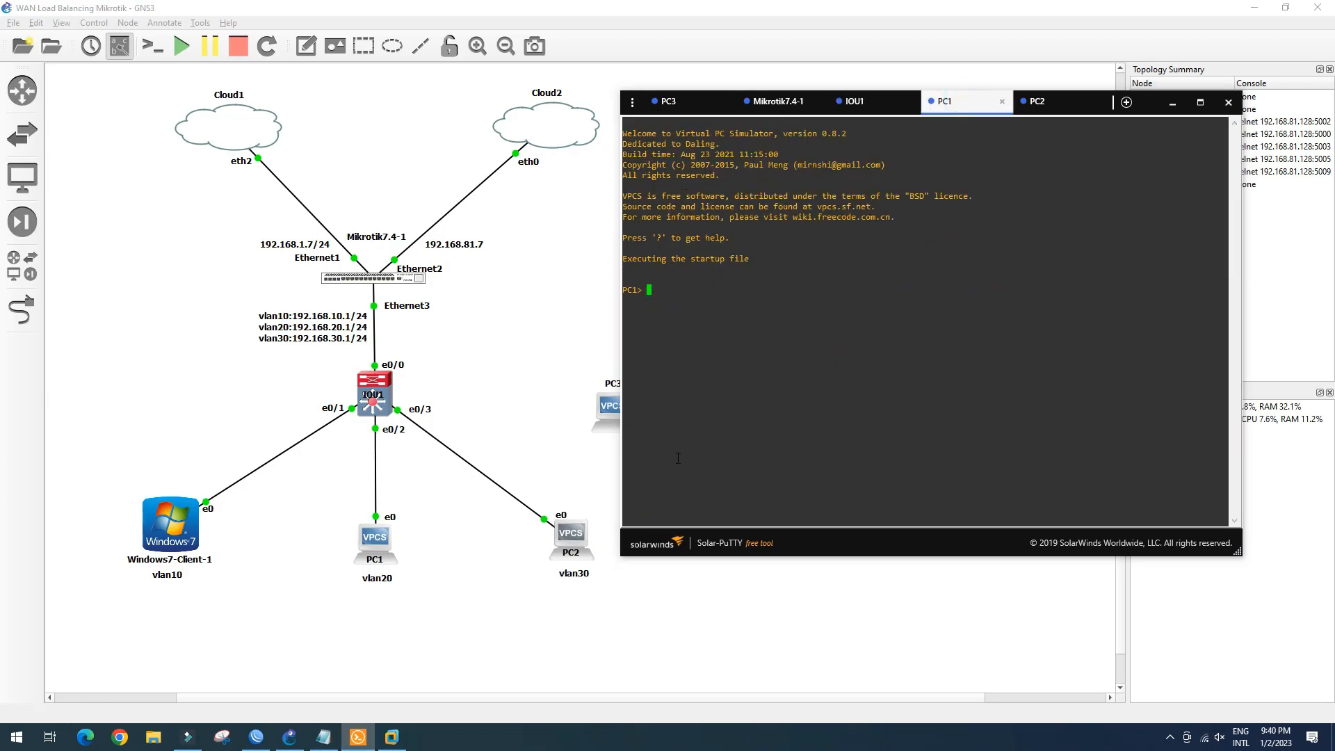
type("ip dhcp")
key("Return")
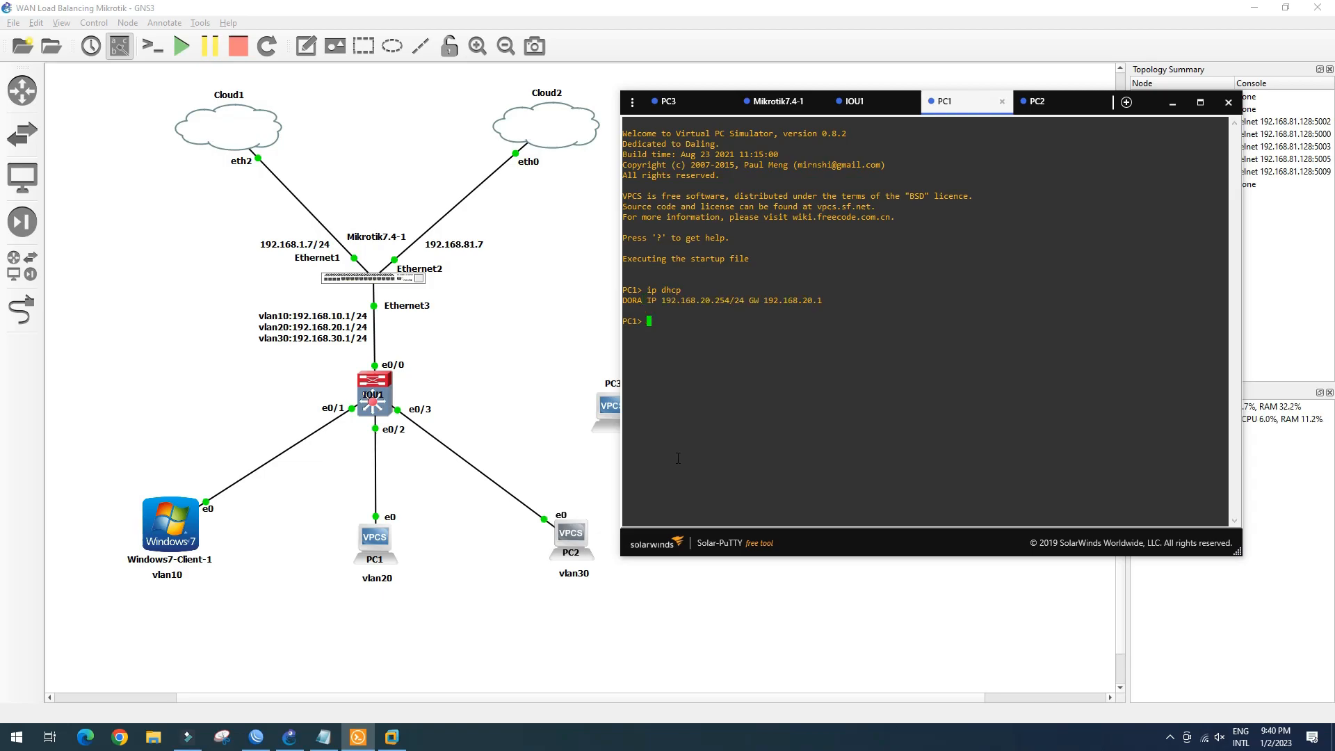
left_click_drag(656, 301, 827, 301)
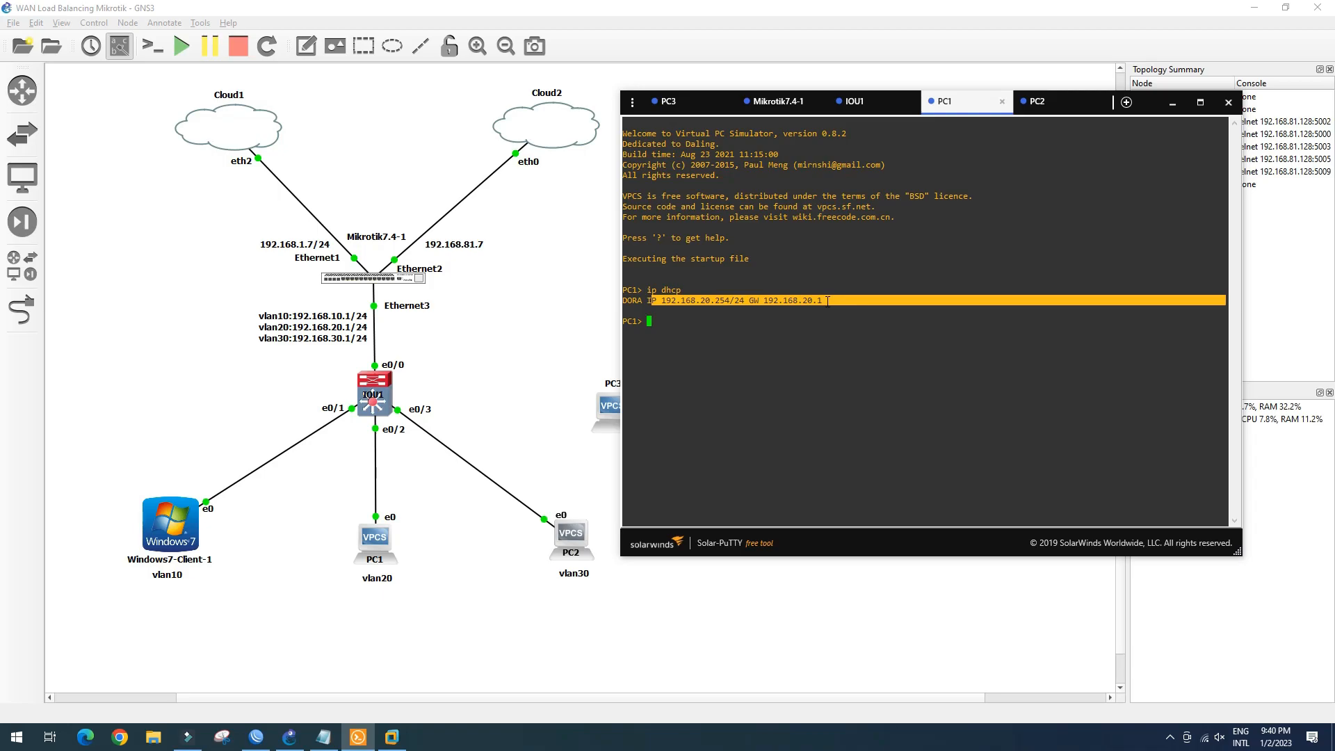
left_click(657, 321)
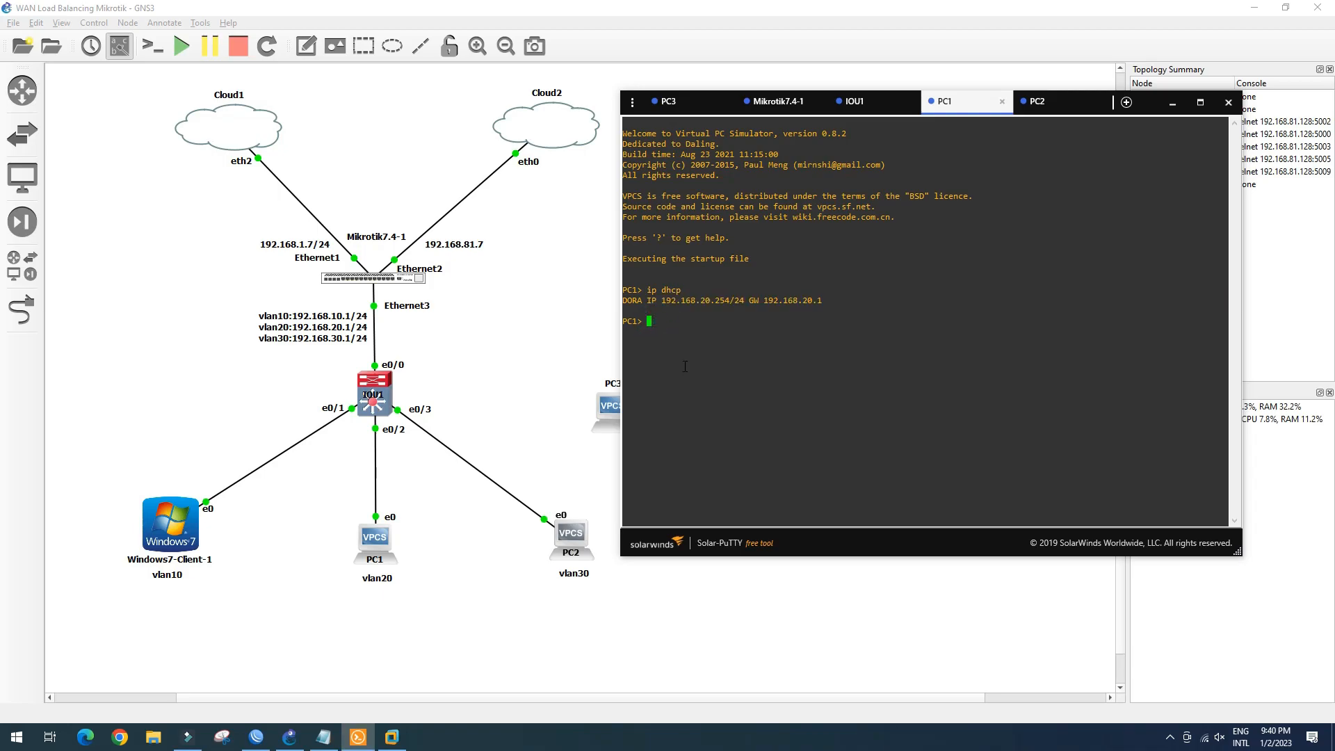
Ping 1.1.1.1 from PC1, which comes back unreachable
type("ping 1.1.1.1")
key("Return")
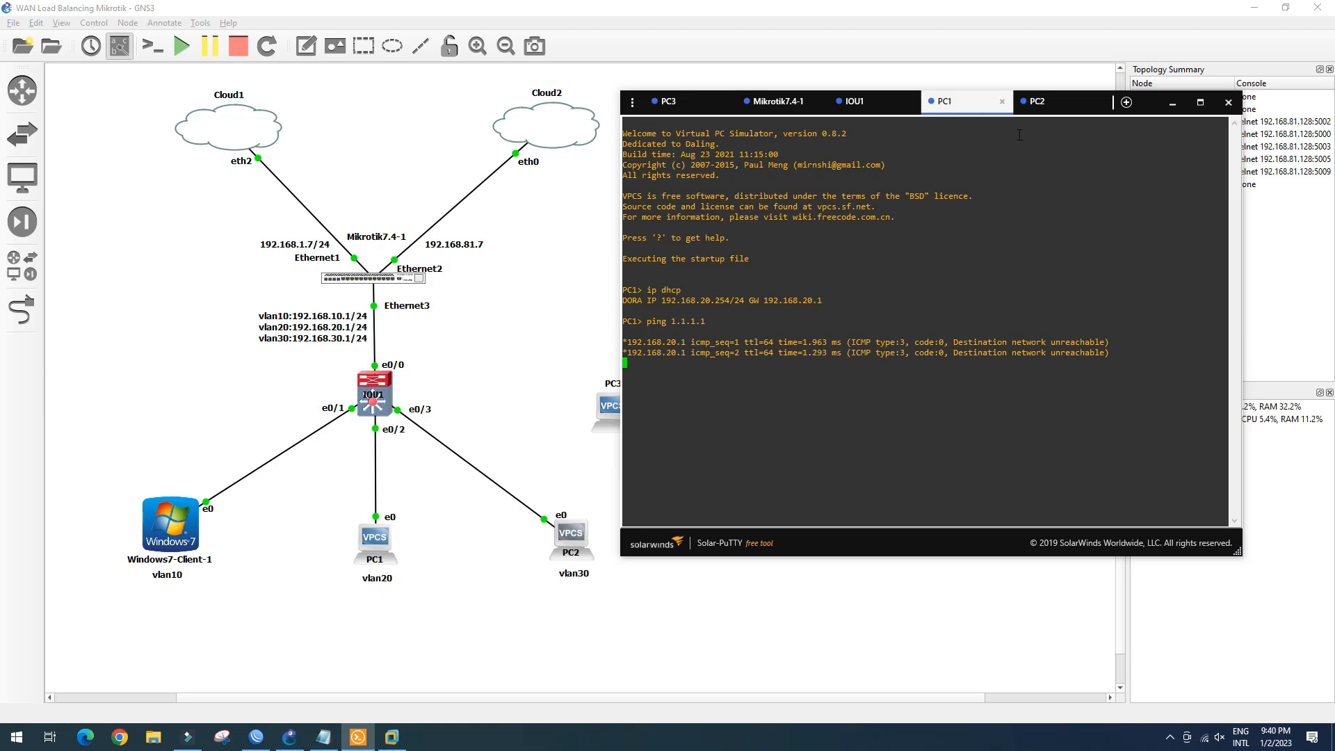
left_click(1043, 101)
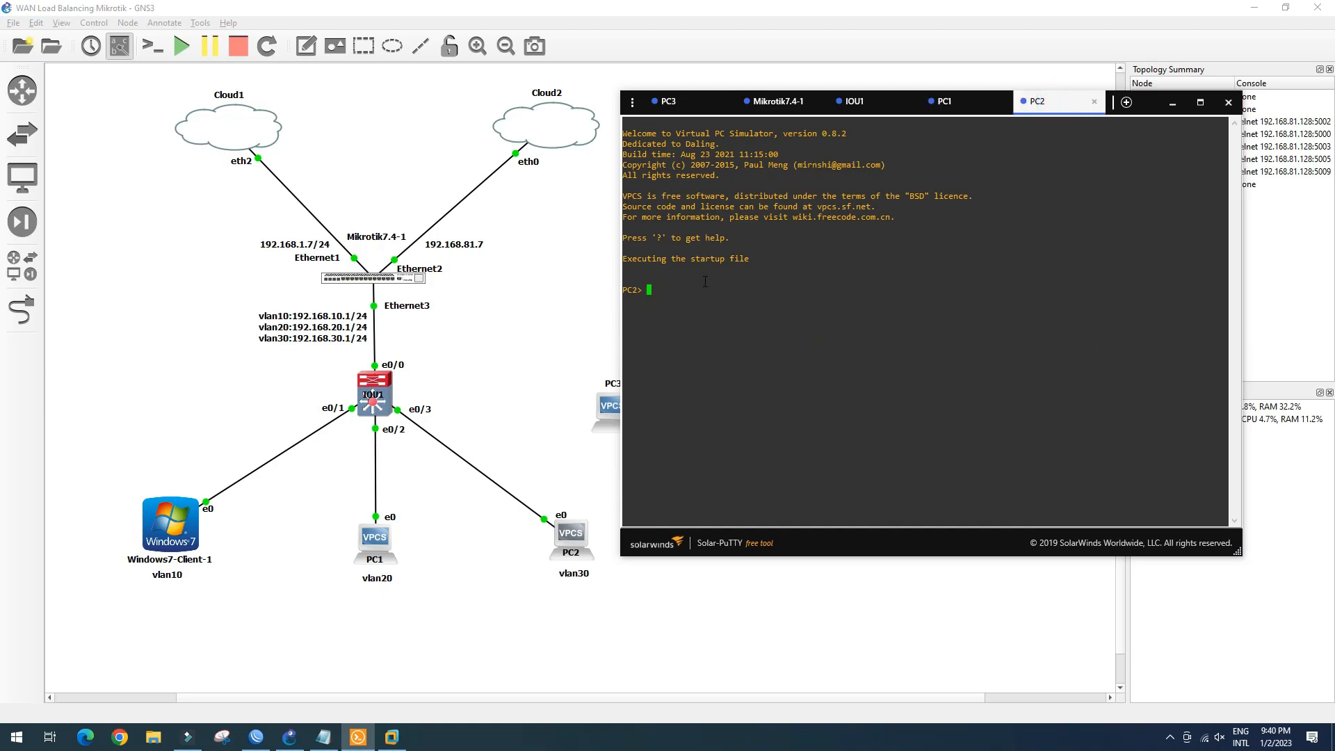
On PC2 run 'ip dhcp' to lease 192.168.30.254/24
type("ip dhcp")
key("Return")
left_click_drag(680, 303, 825, 300)
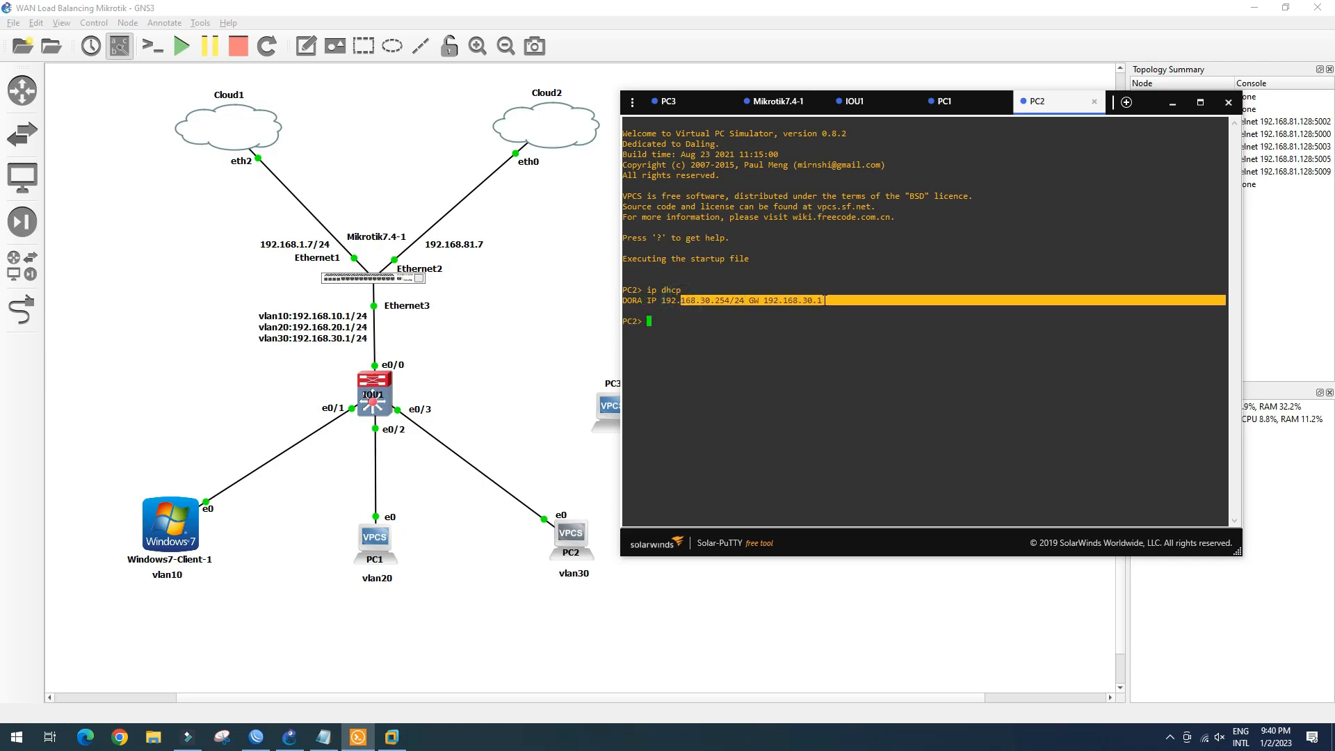
left_click(824, 300)
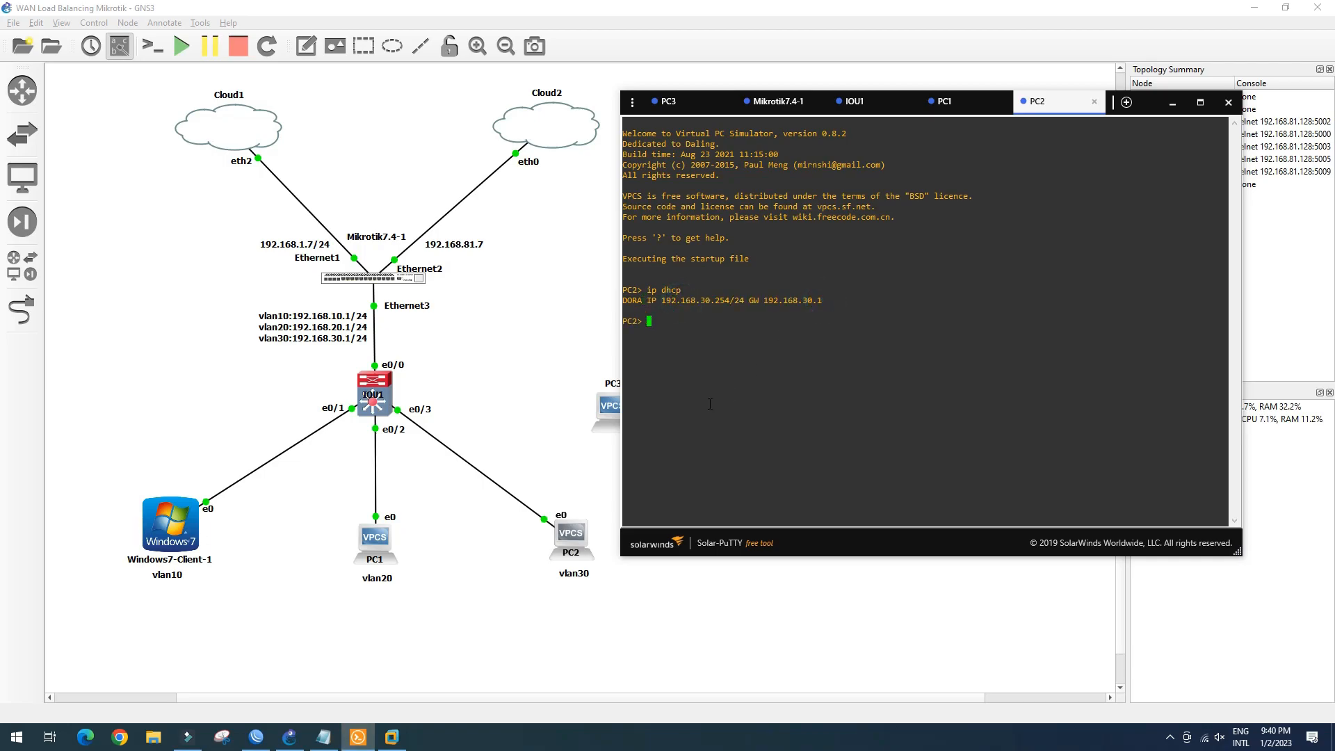
From PC2 ping 8.8.8.8 (unreachable) and PC1 at 192.168.20.254 (reachable)
type("ping 8.8.8.8")
key("Return")
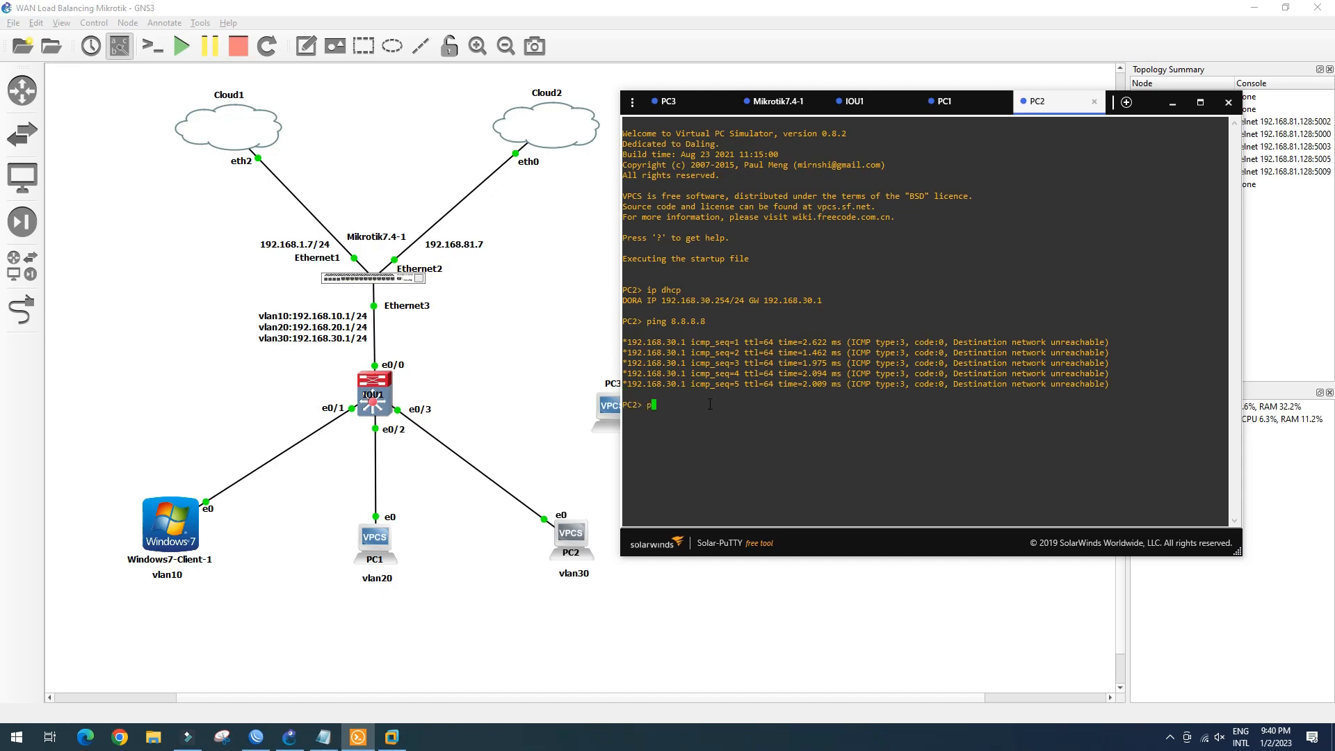
type("192.168.20.254")
key("Return")
left_click_drag(748, 406, 658, 407)
Return to PC1's console and review its 192.168.20.254 lease line
left_click(967, 98)
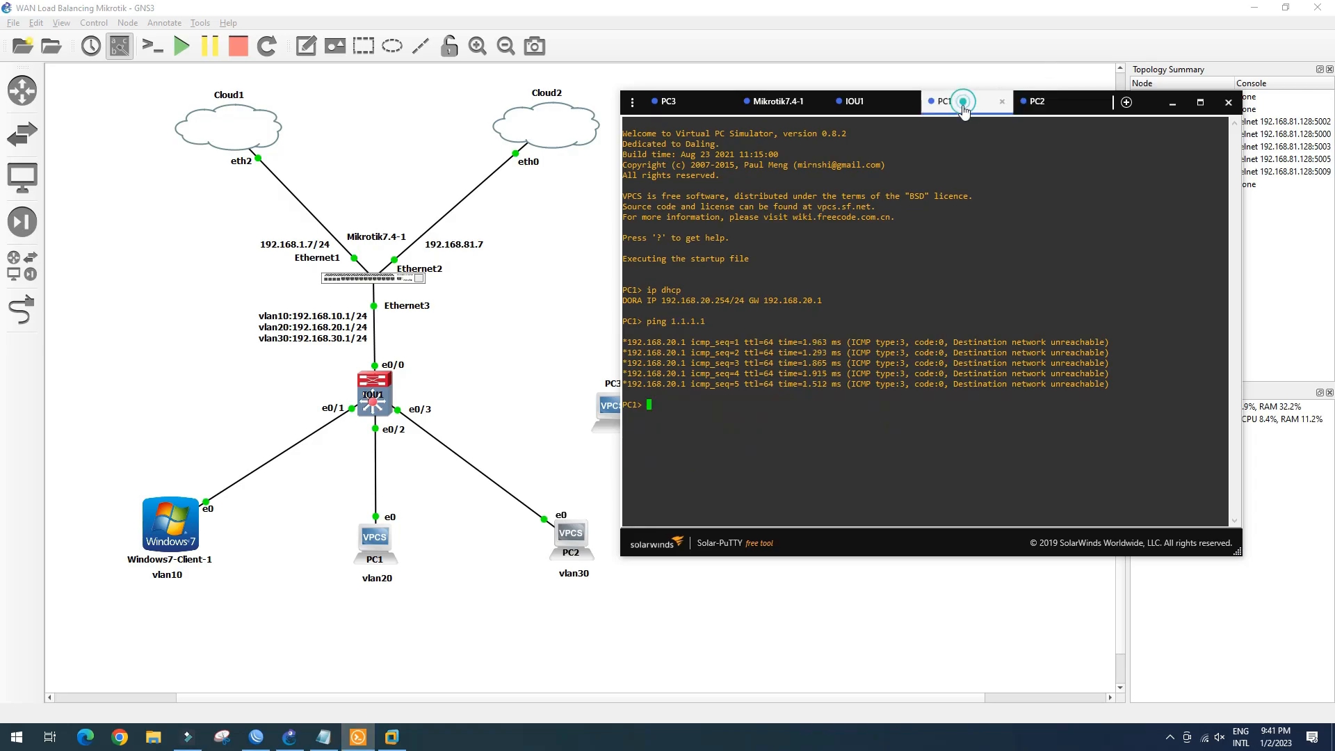
left_click_drag(821, 300, 633, 305)
left_click(691, 419)
Run ipconfig on the Windows 7 client, showing only 169.254.248.72 with no gateway, then close cmd
left_click(392, 736)
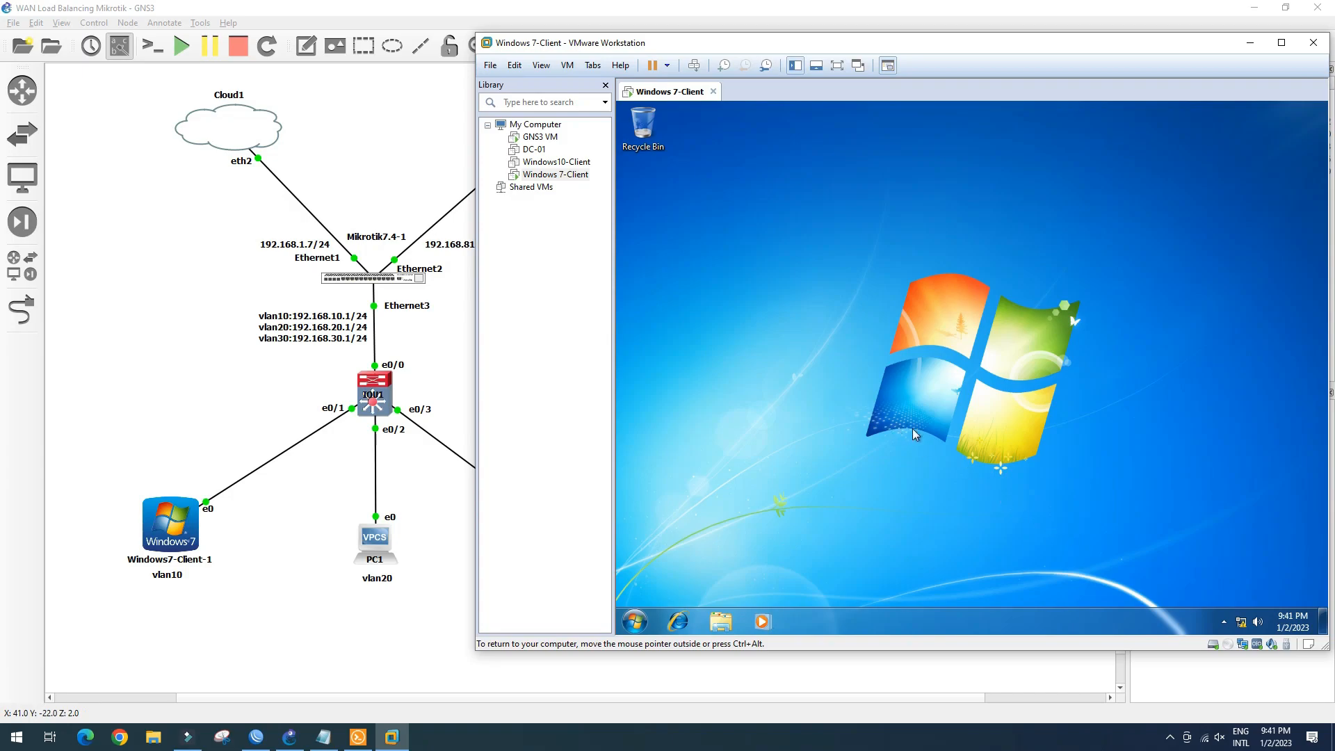
key("super+r")
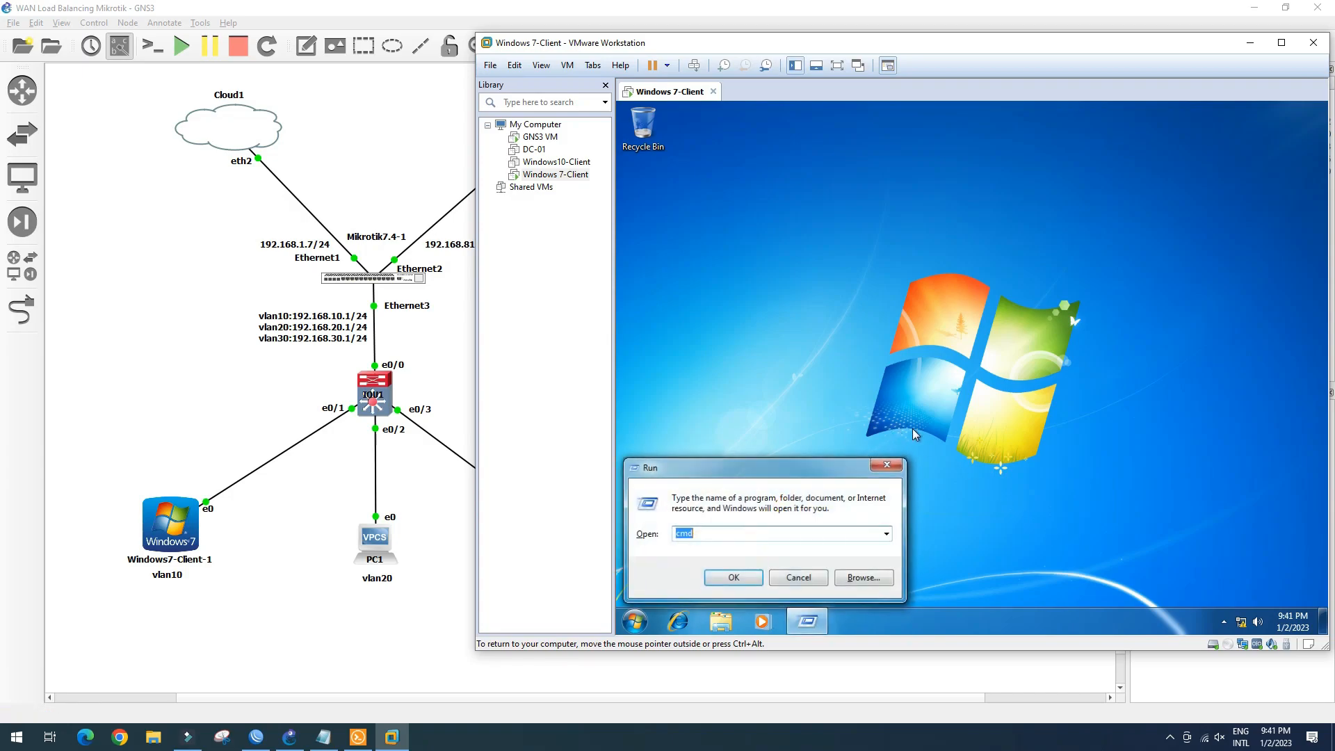
key("Return")
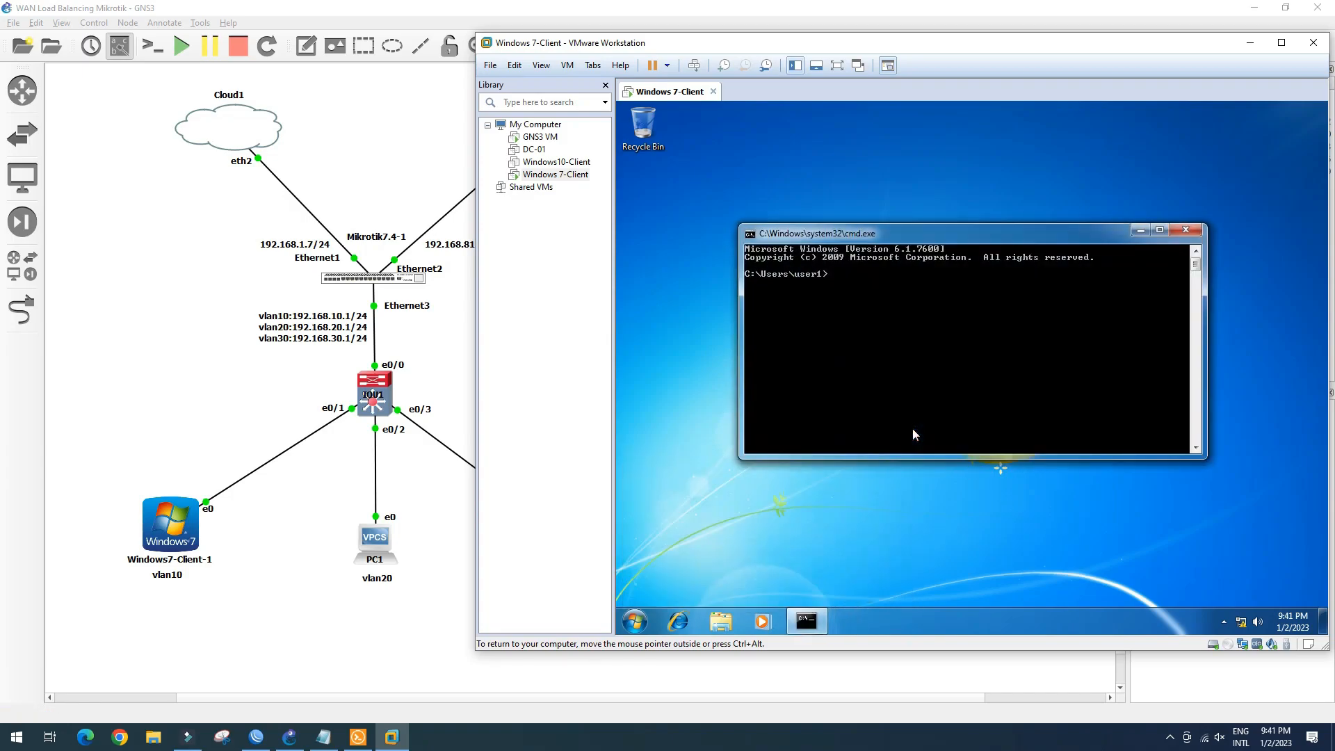
type("ipconfig")
key("Return")
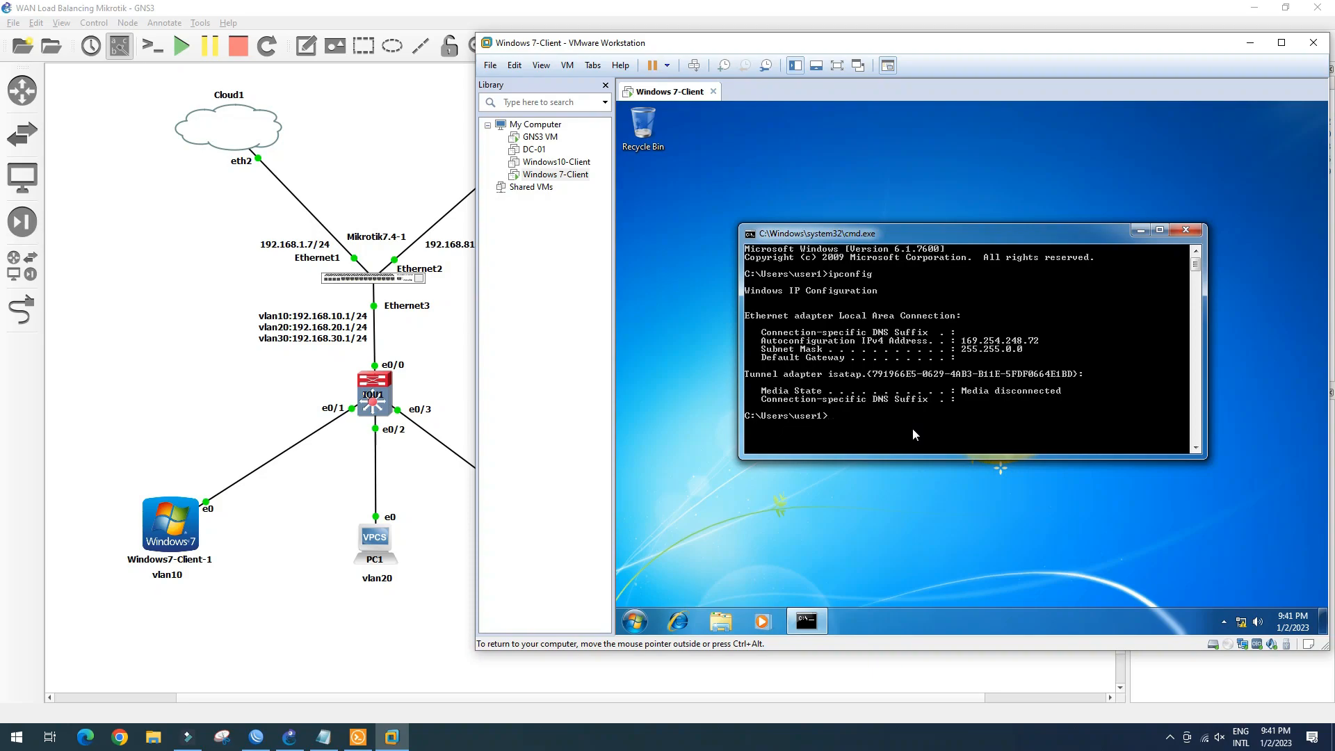
left_click(1185, 230)
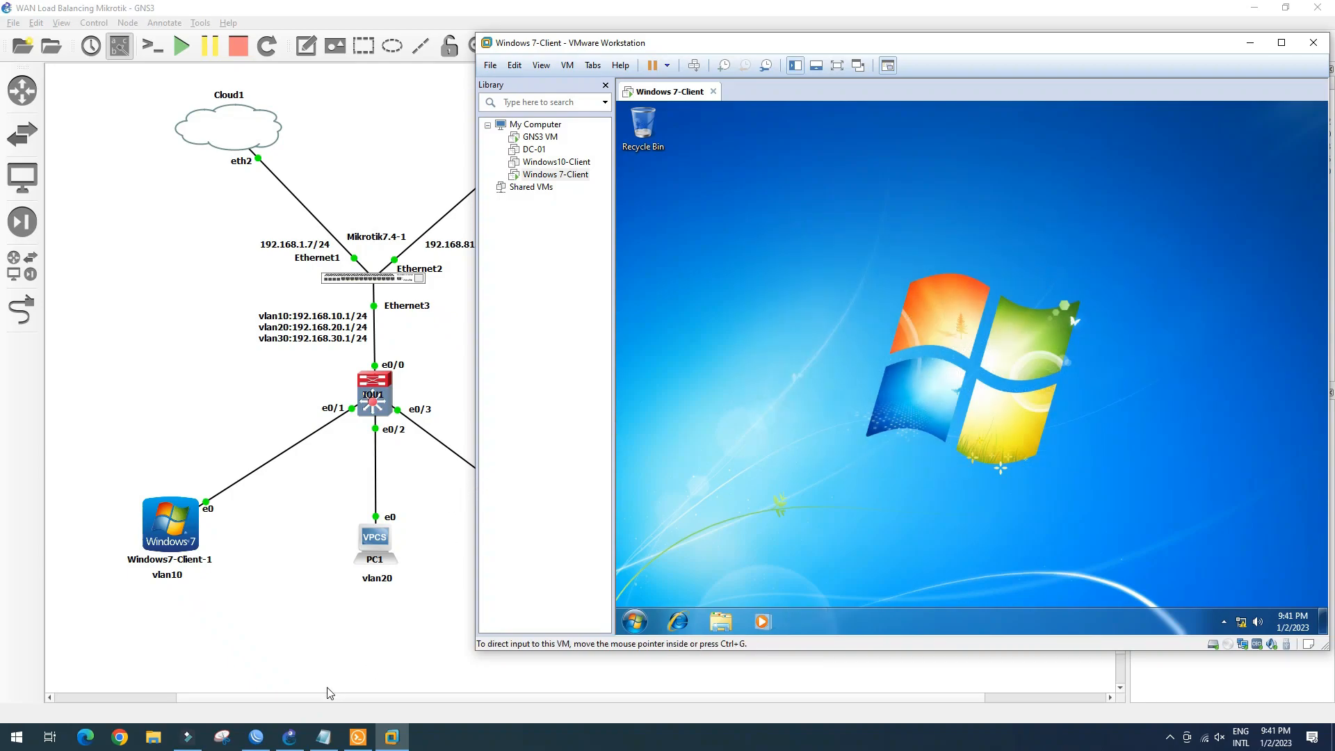
Write IOU1's configuration to NVRAM with 'wr' (1574 bytes compressed to 920)
left_click(333, 742)
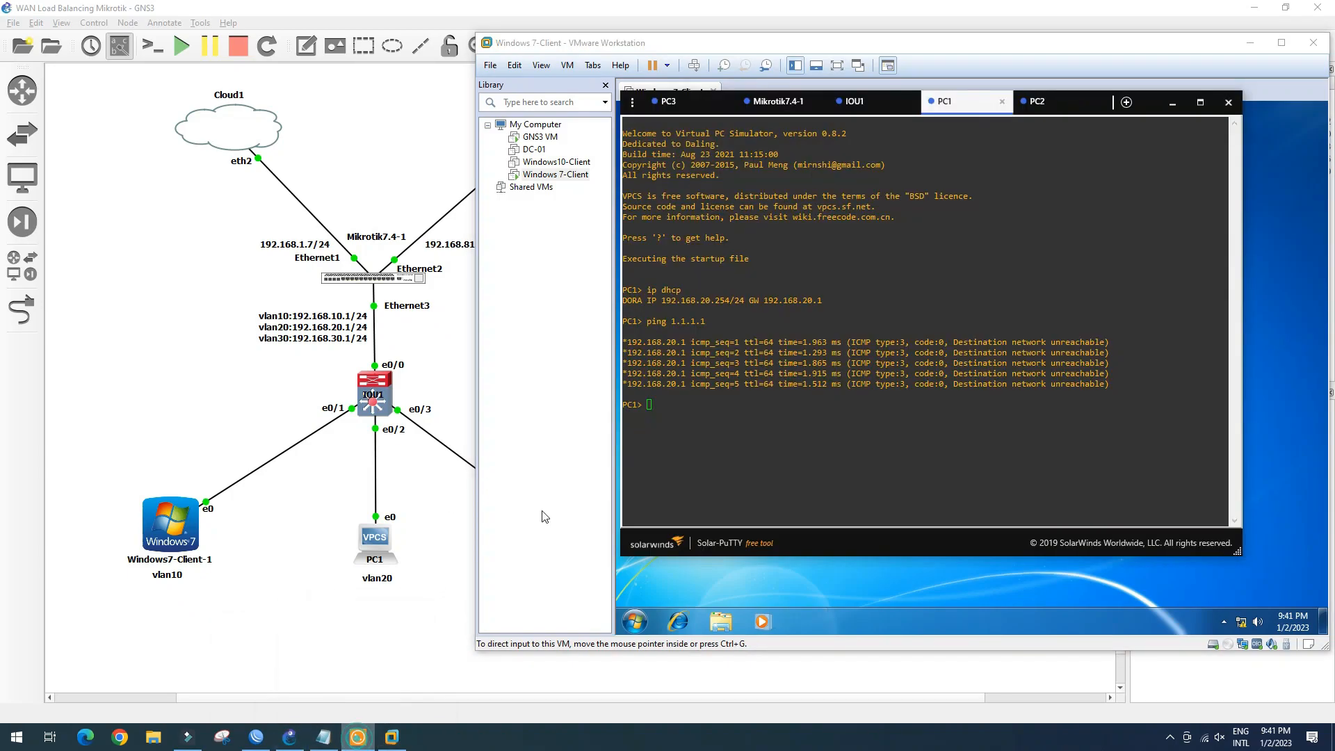
left_click(882, 101)
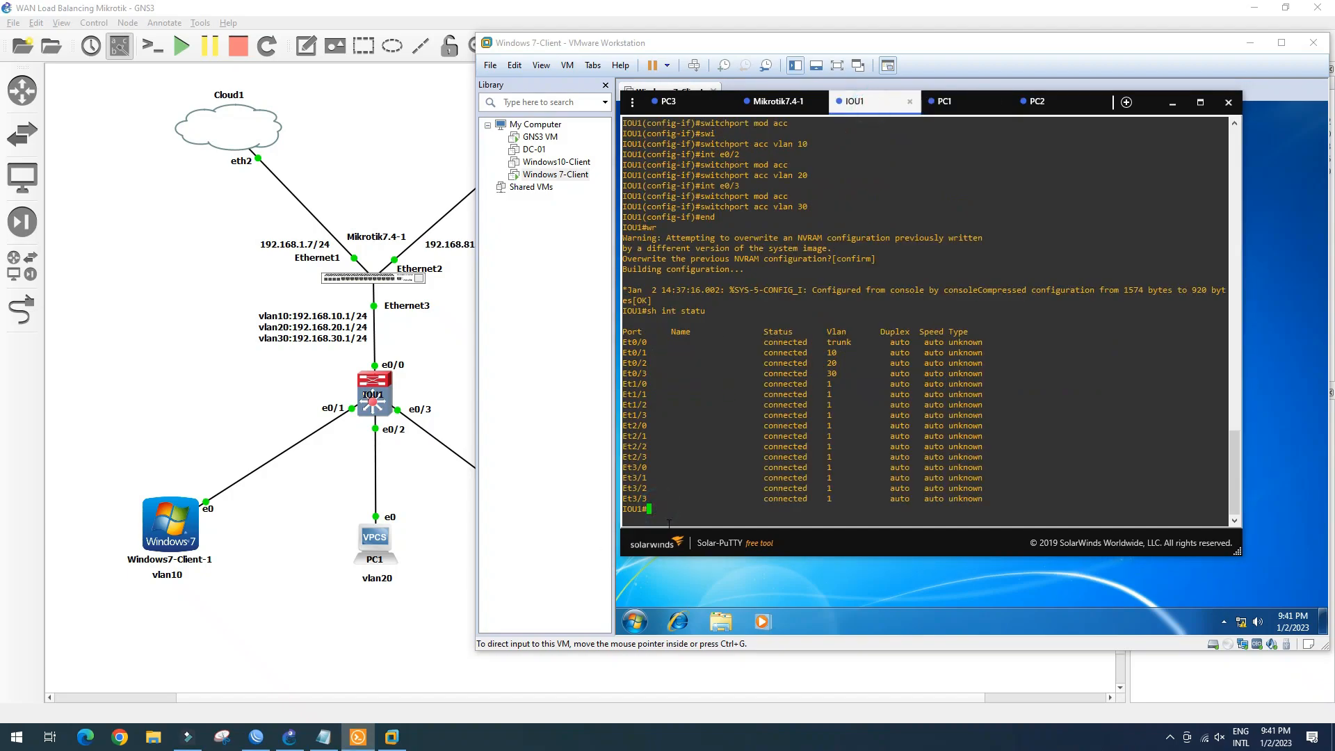
key("Return")
key("Return")
key("Return")
key("Return")
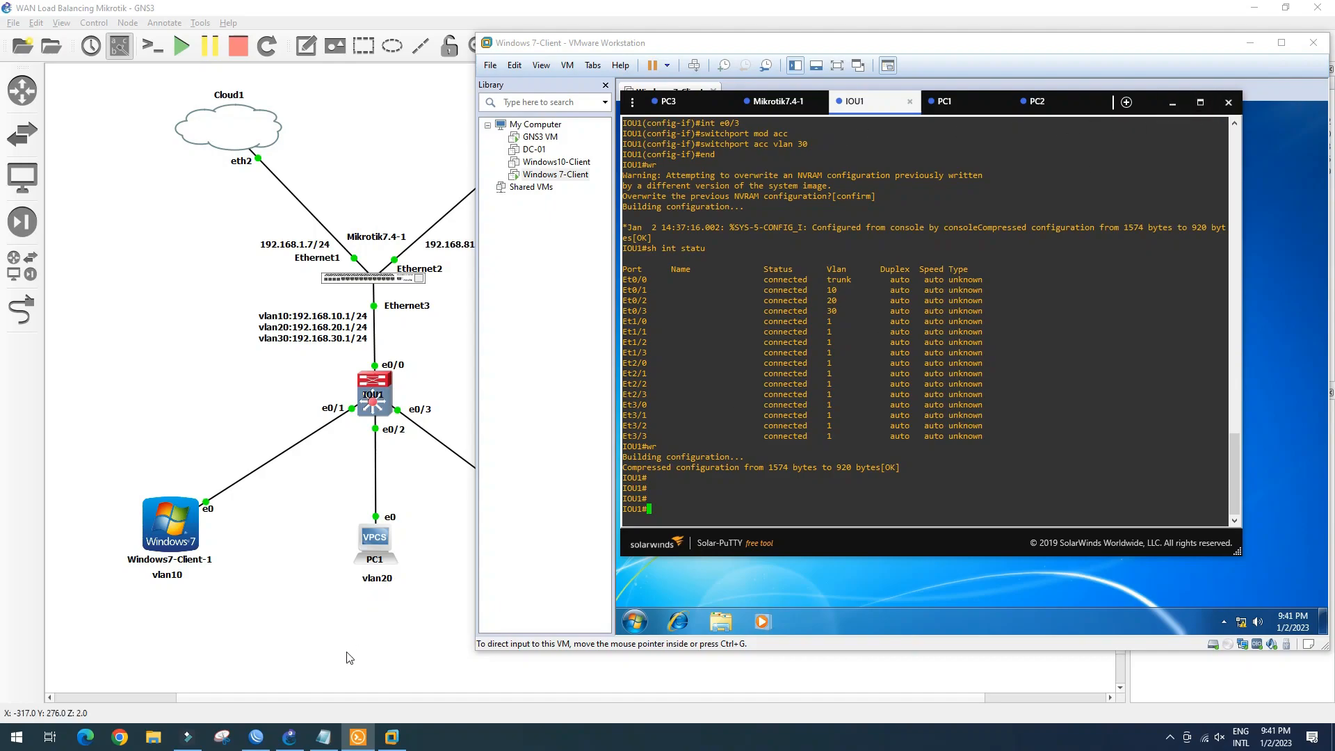
left_click(256, 736)
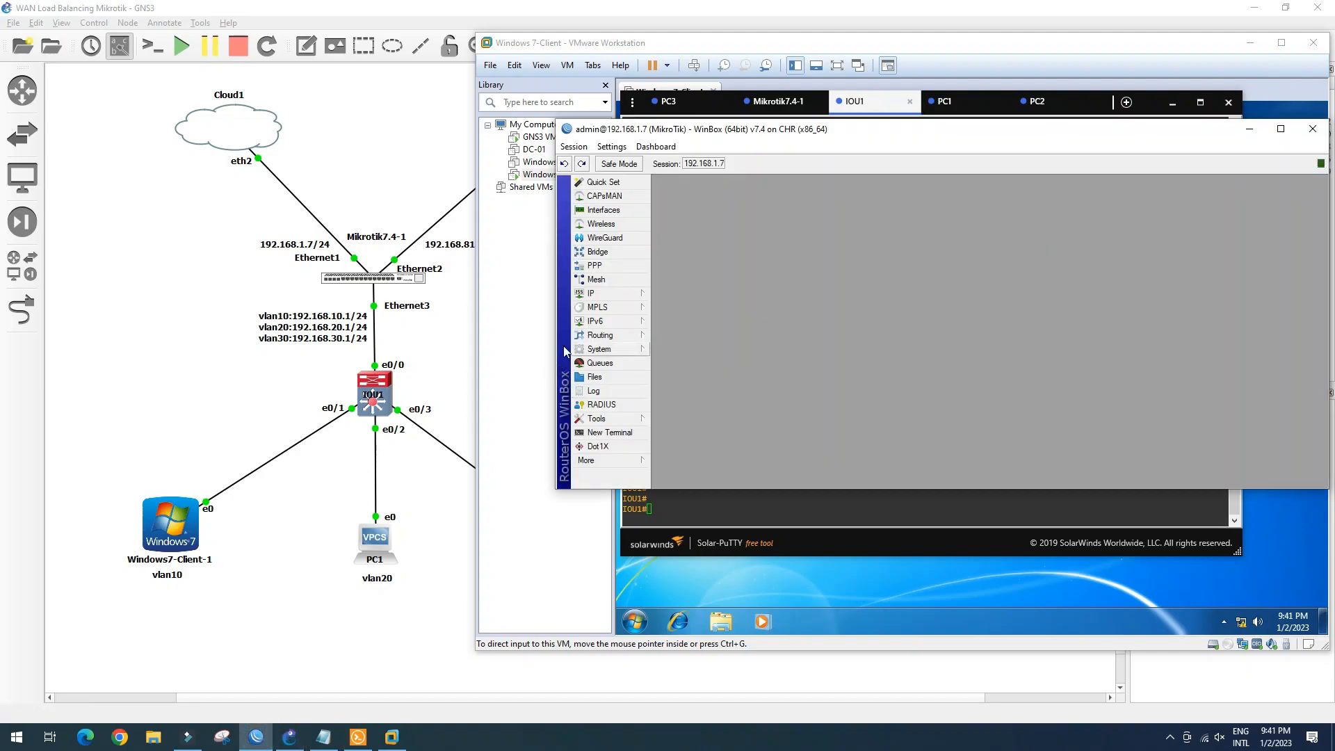
left_click(622, 293)
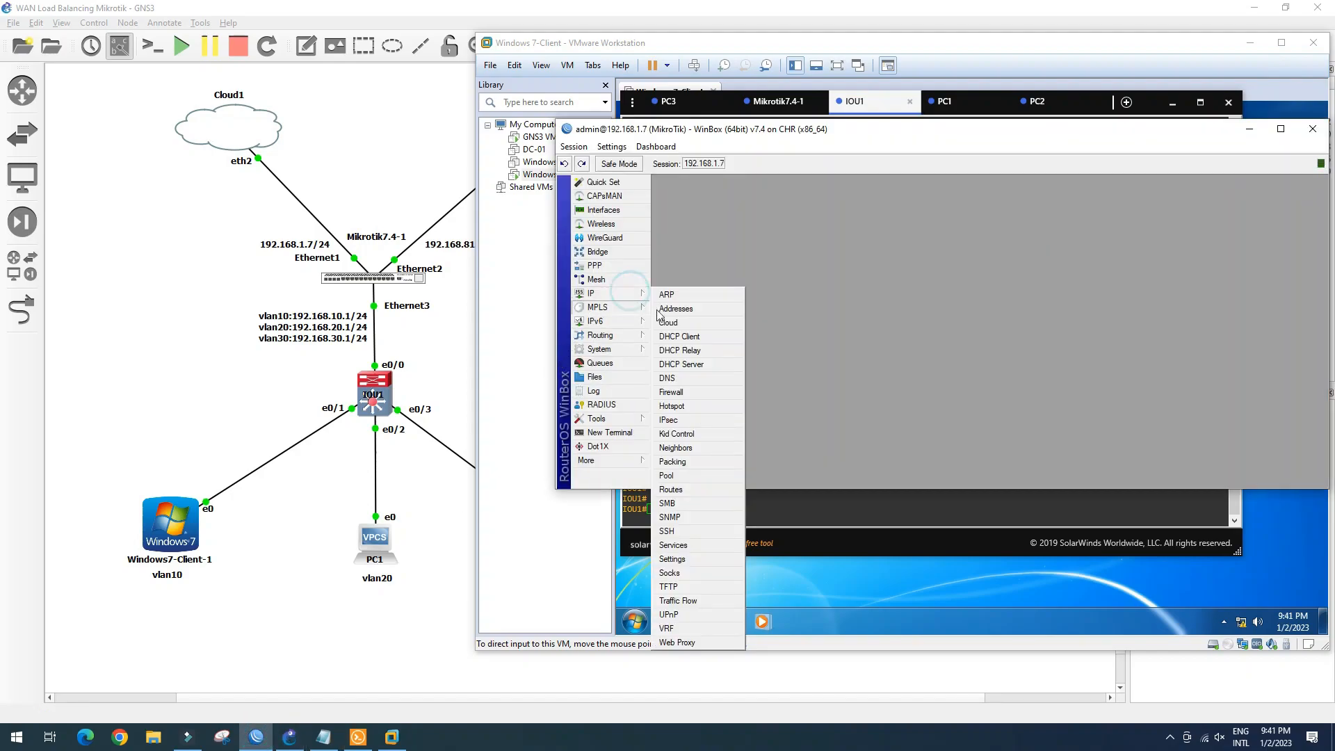
left_click(683, 364)
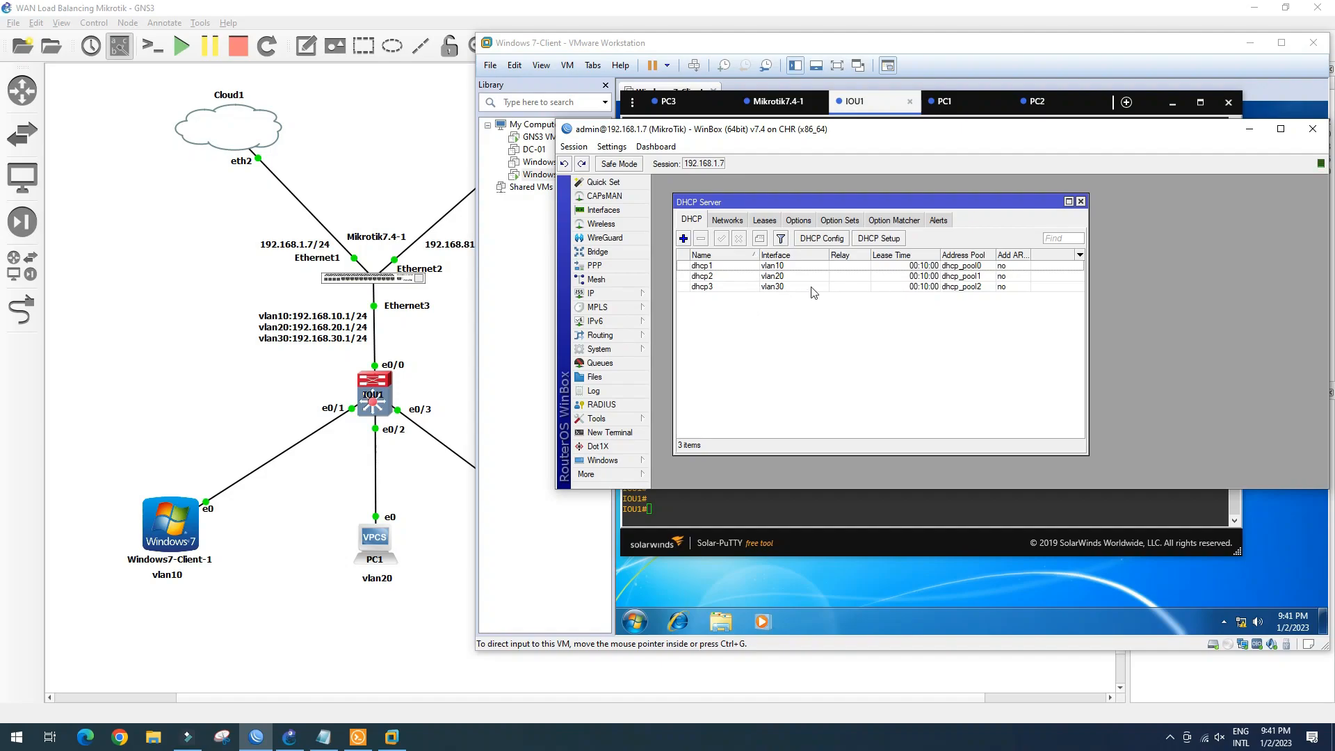
left_click(768, 221)
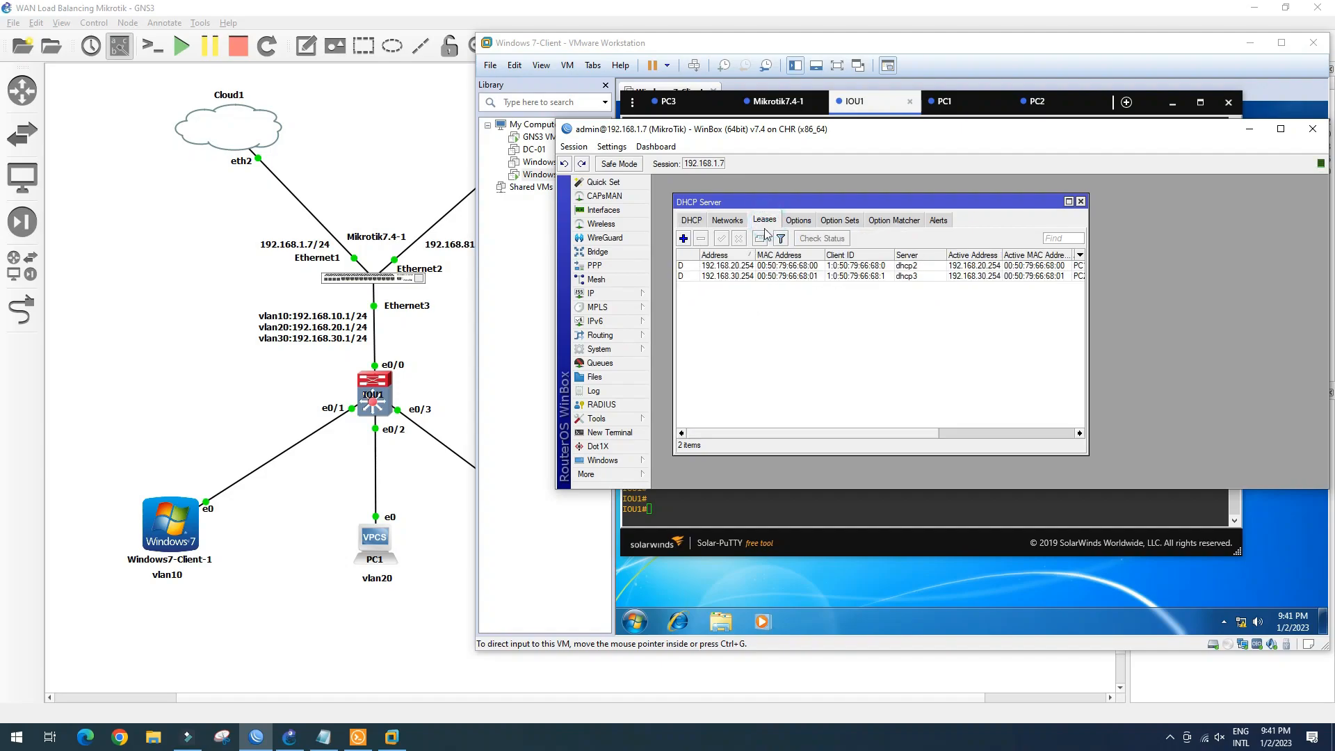
left_click(804, 267)
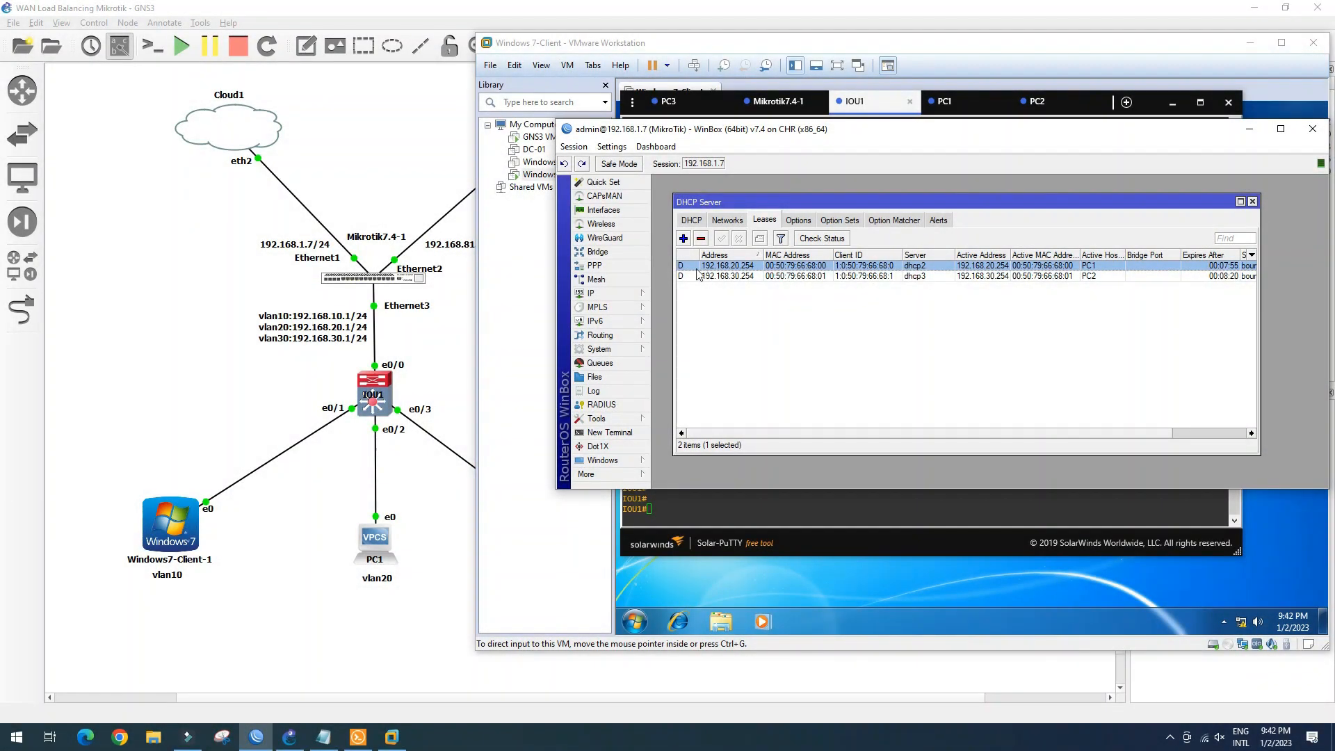
left_click(1252, 202)
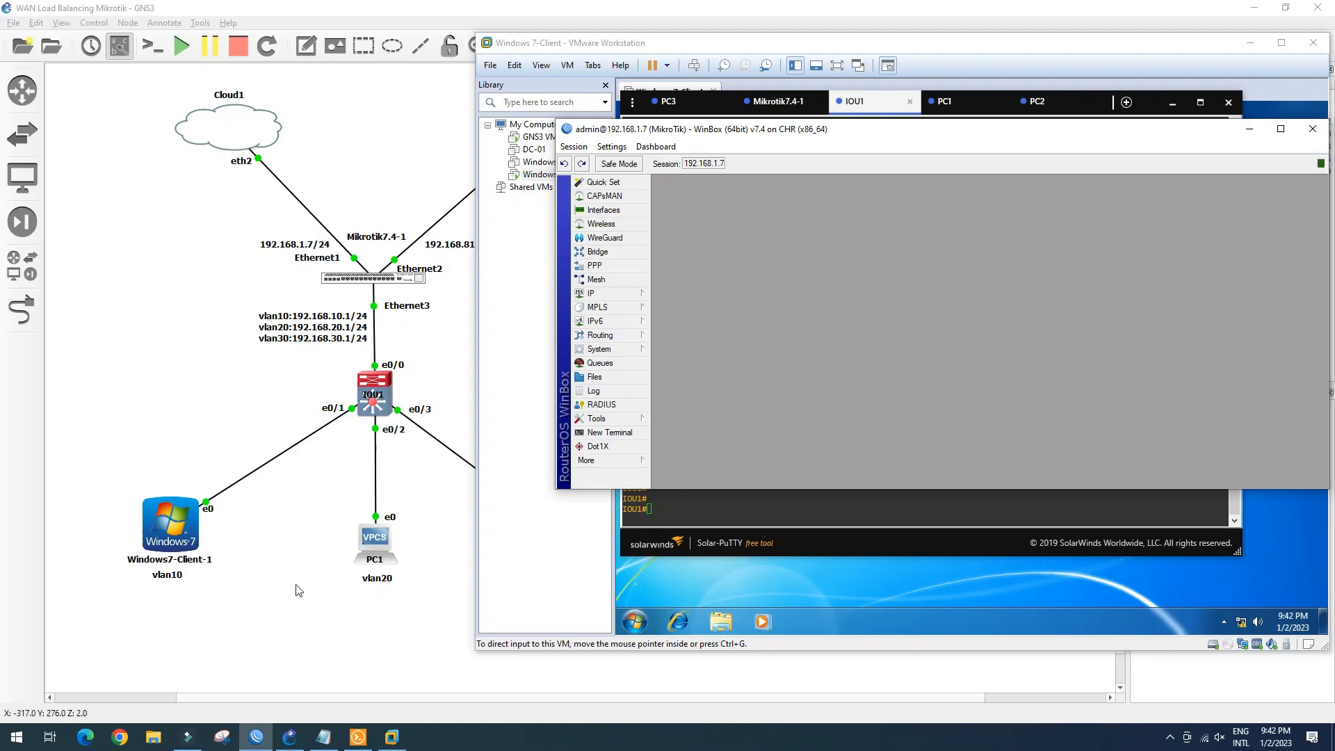
Stop all devices in the GNS3 lab and confirm
left_click(406, 157)
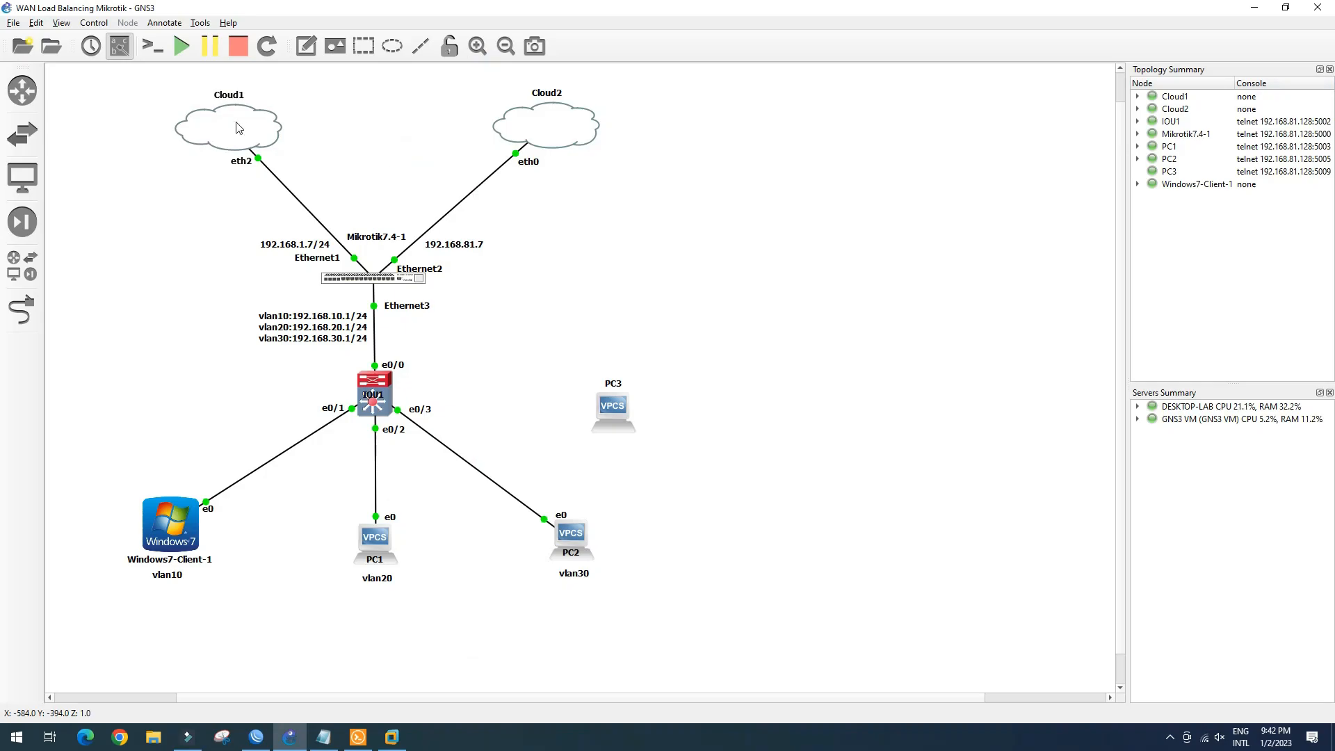
left_click(237, 46)
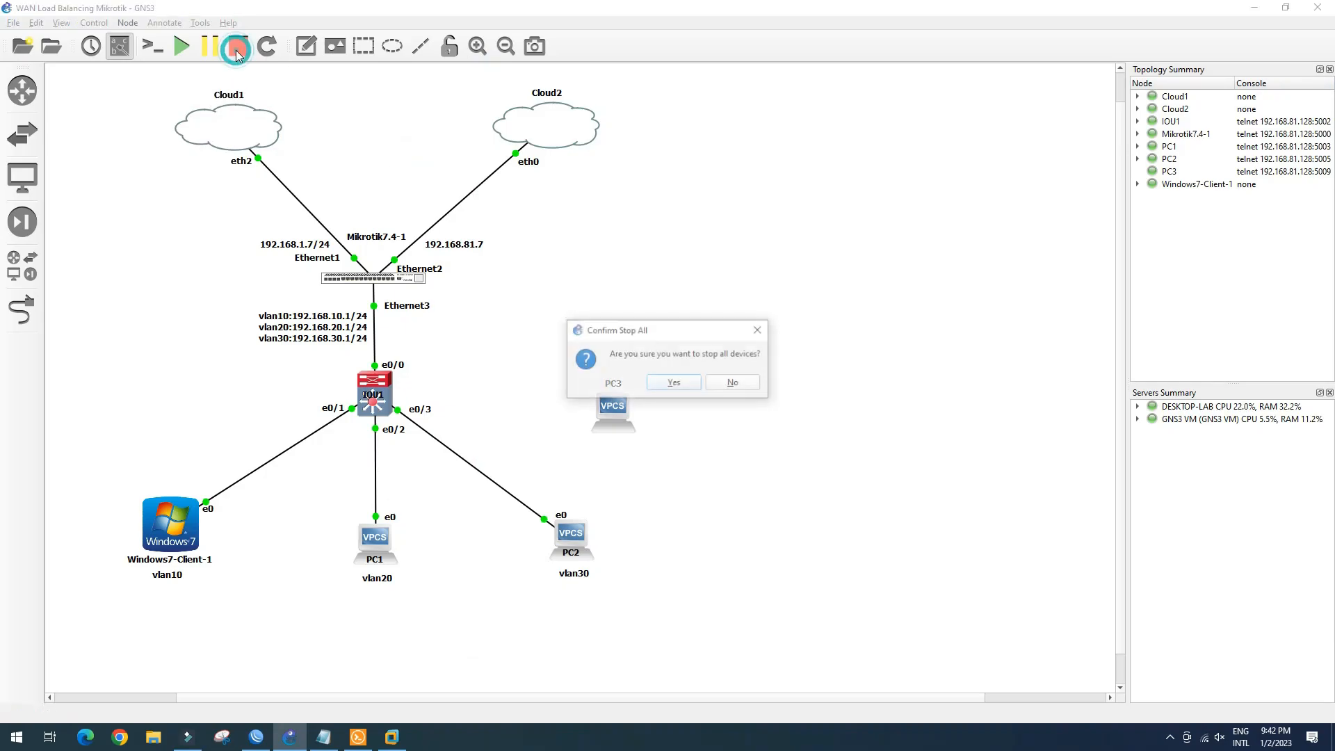
left_click(674, 383)
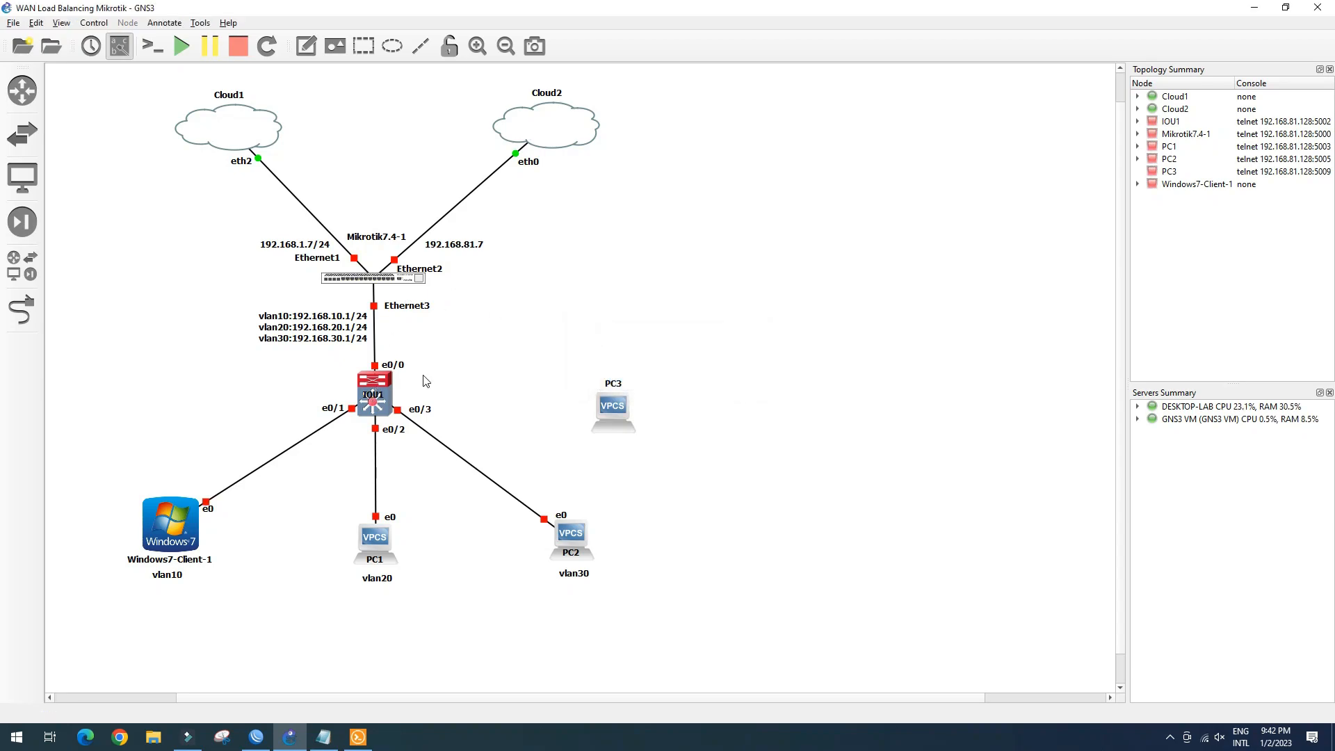
Exit GNS3 and relaunch it from the desktop shortcut
left_click(1317, 13)
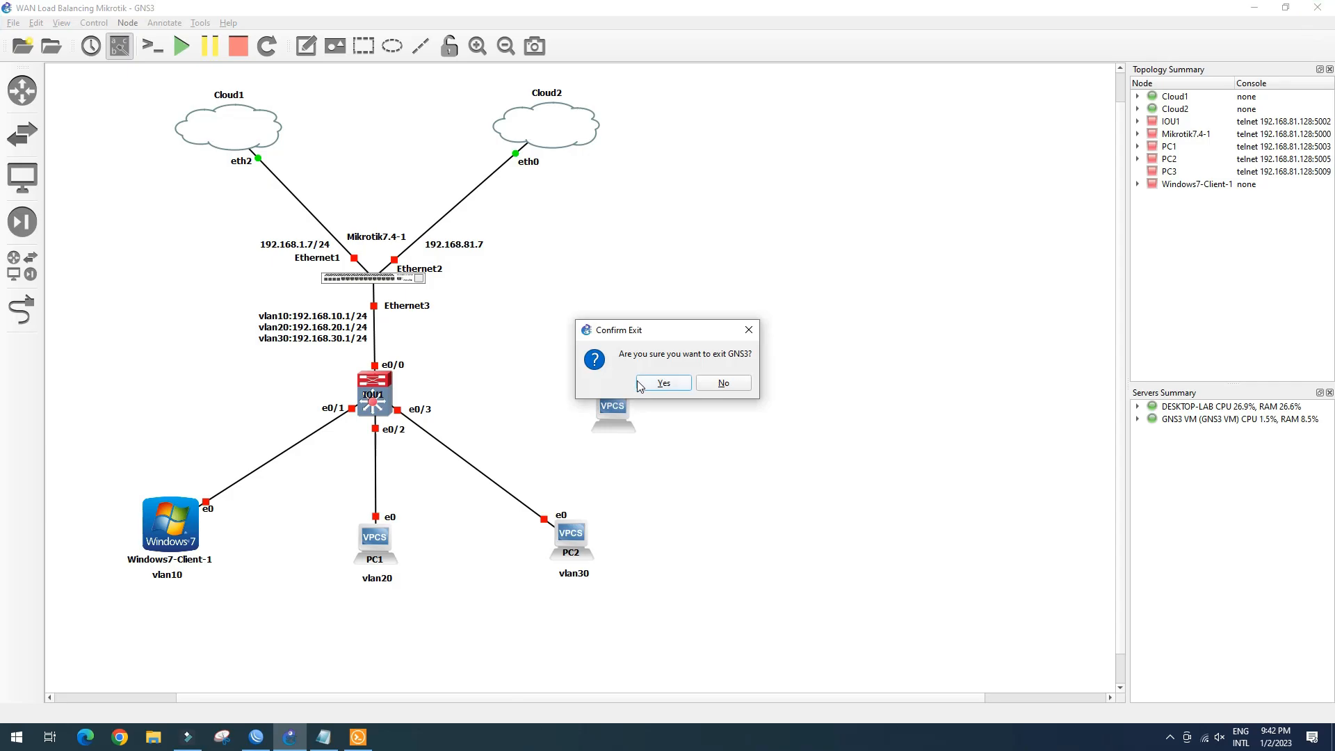
left_click(648, 384)
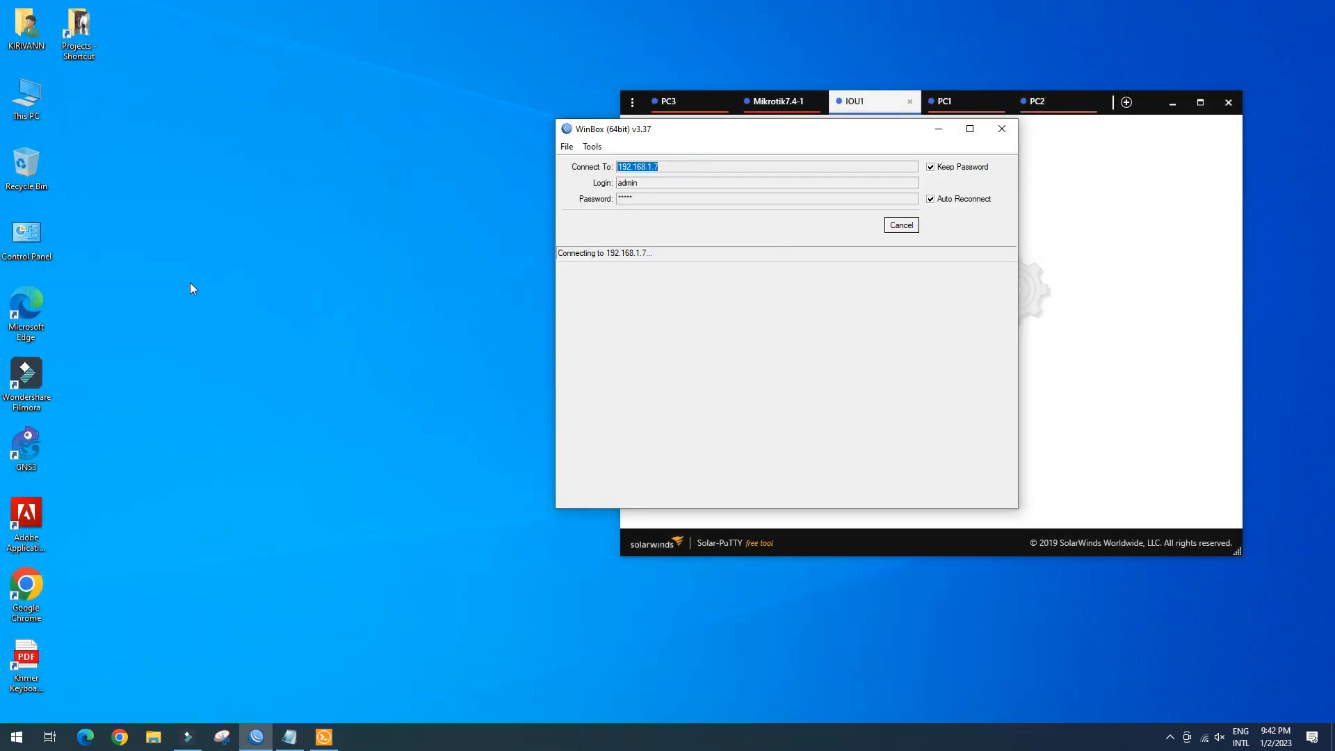
left_click(40, 445)
double_click(39, 445)
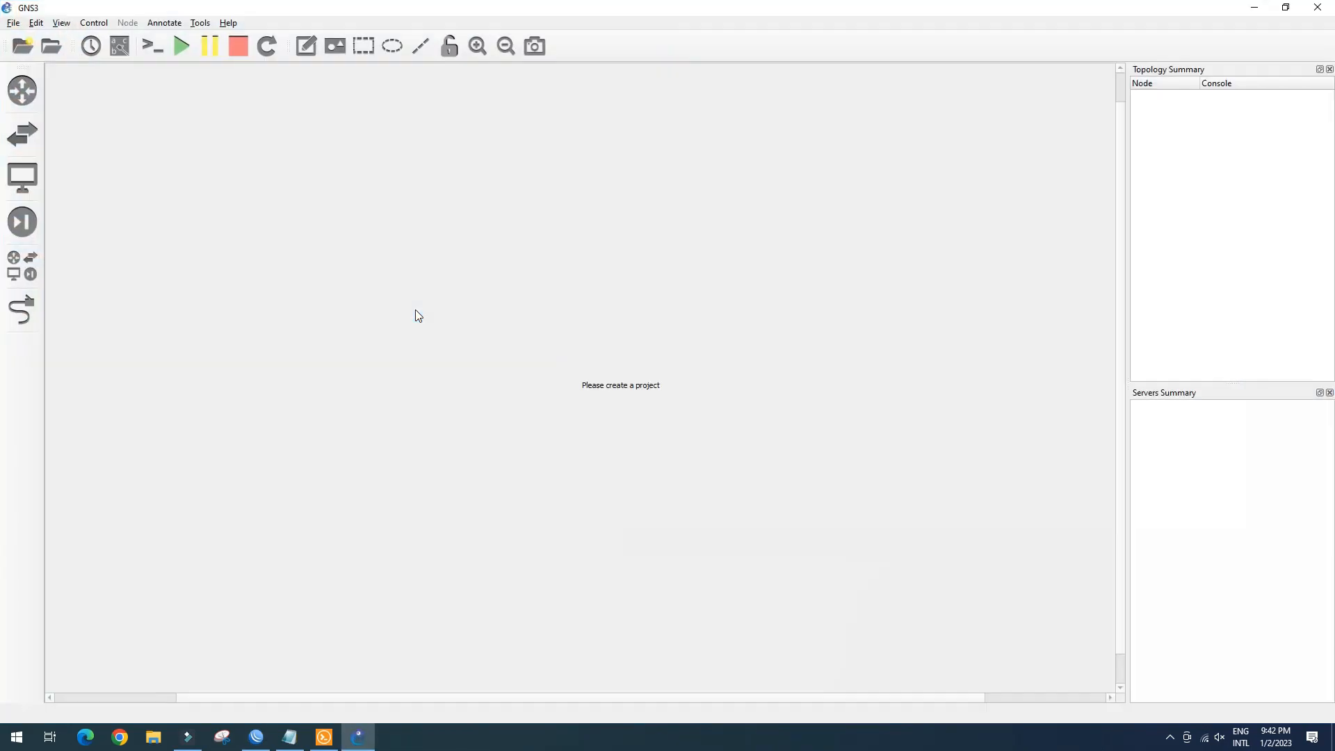
Reopen the recent WAN Load Balancing Mikrotik project and start the Mikrotik router
left_click(554, 373)
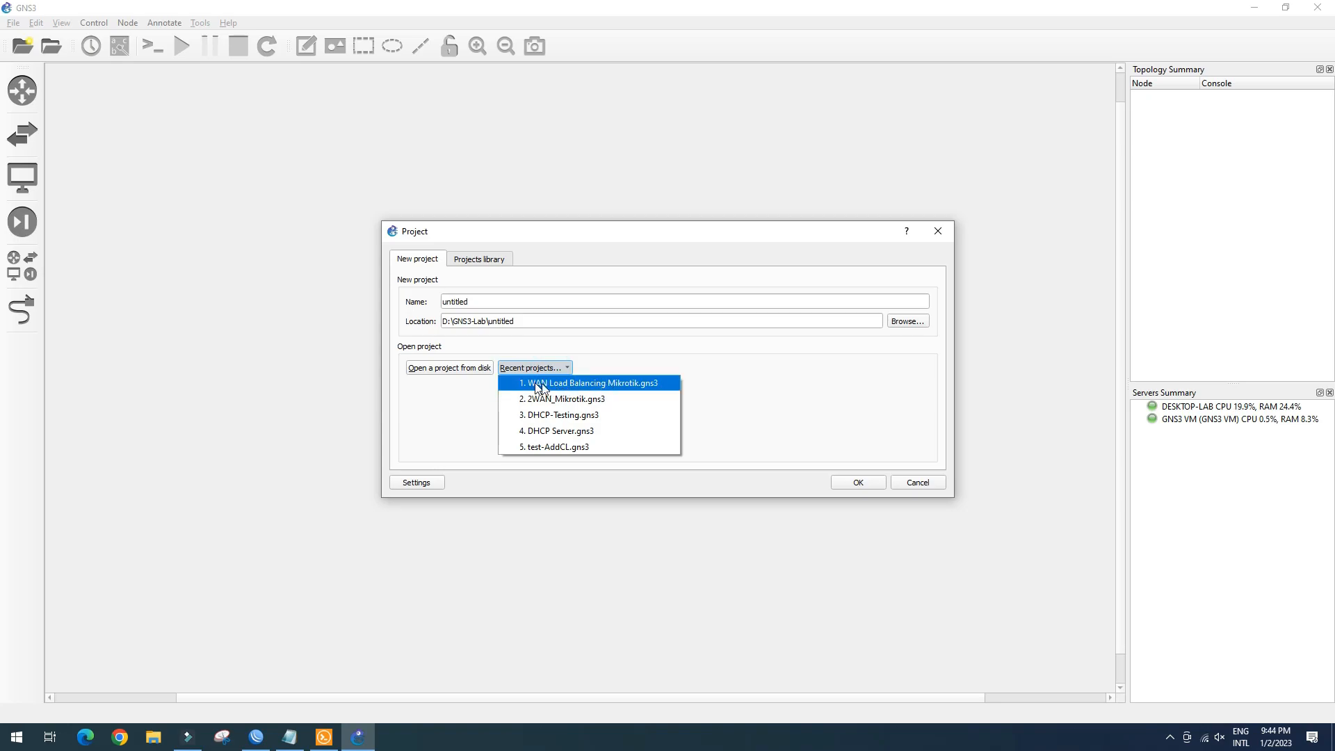
left_click(582, 384)
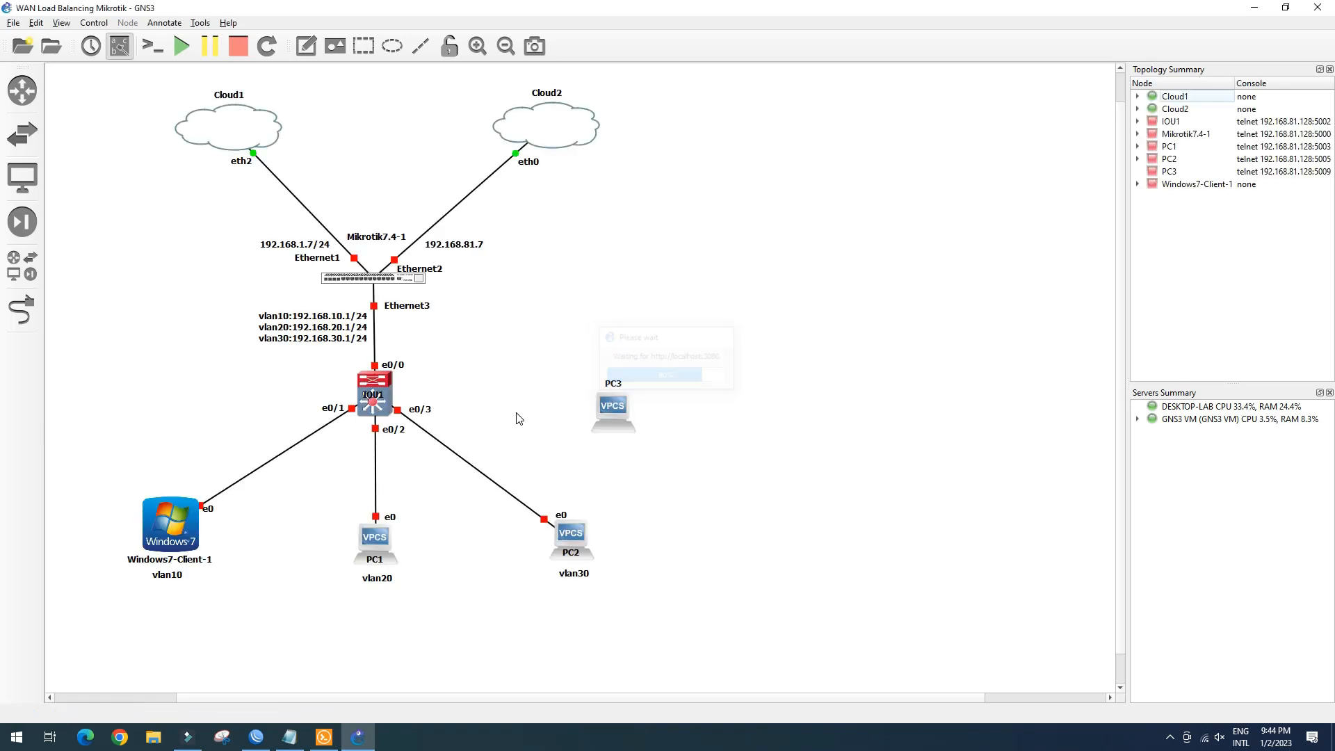
left_click(389, 280)
left_click(421, 310)
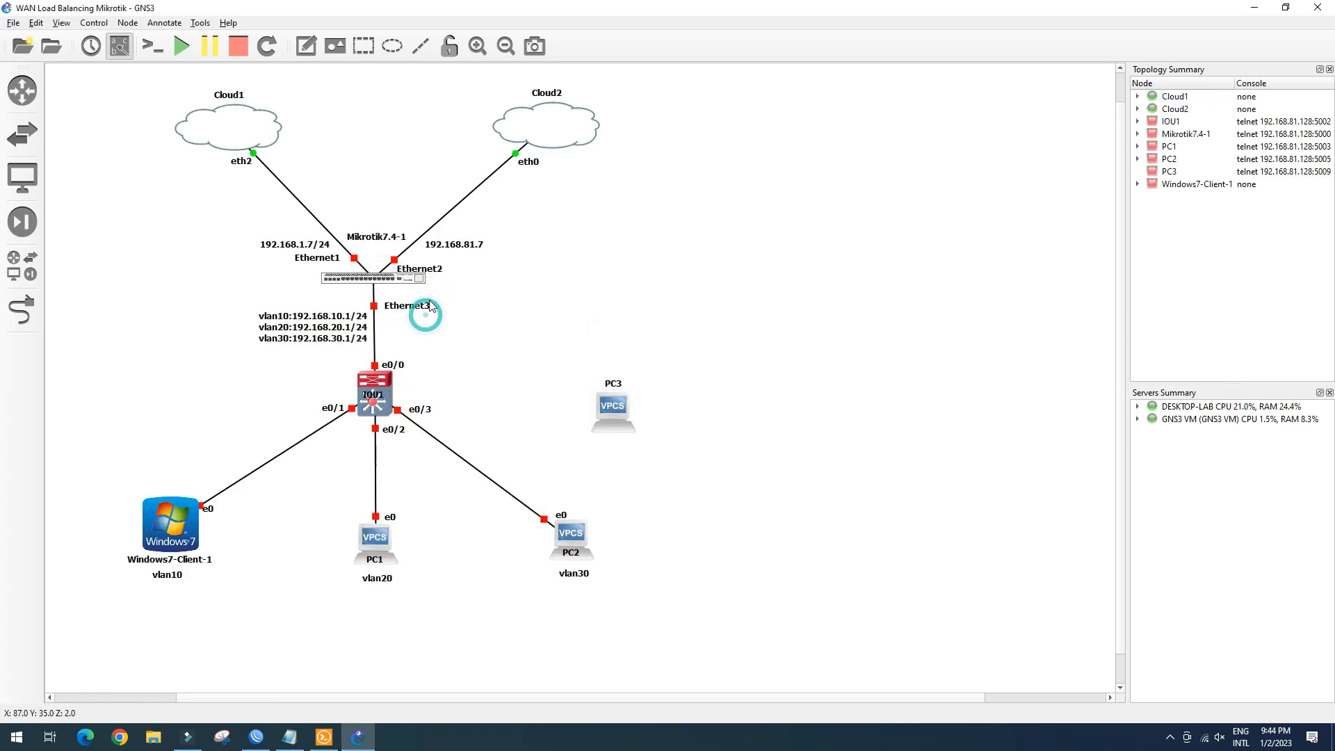
left_click_drag(376, 236, 379, 289)
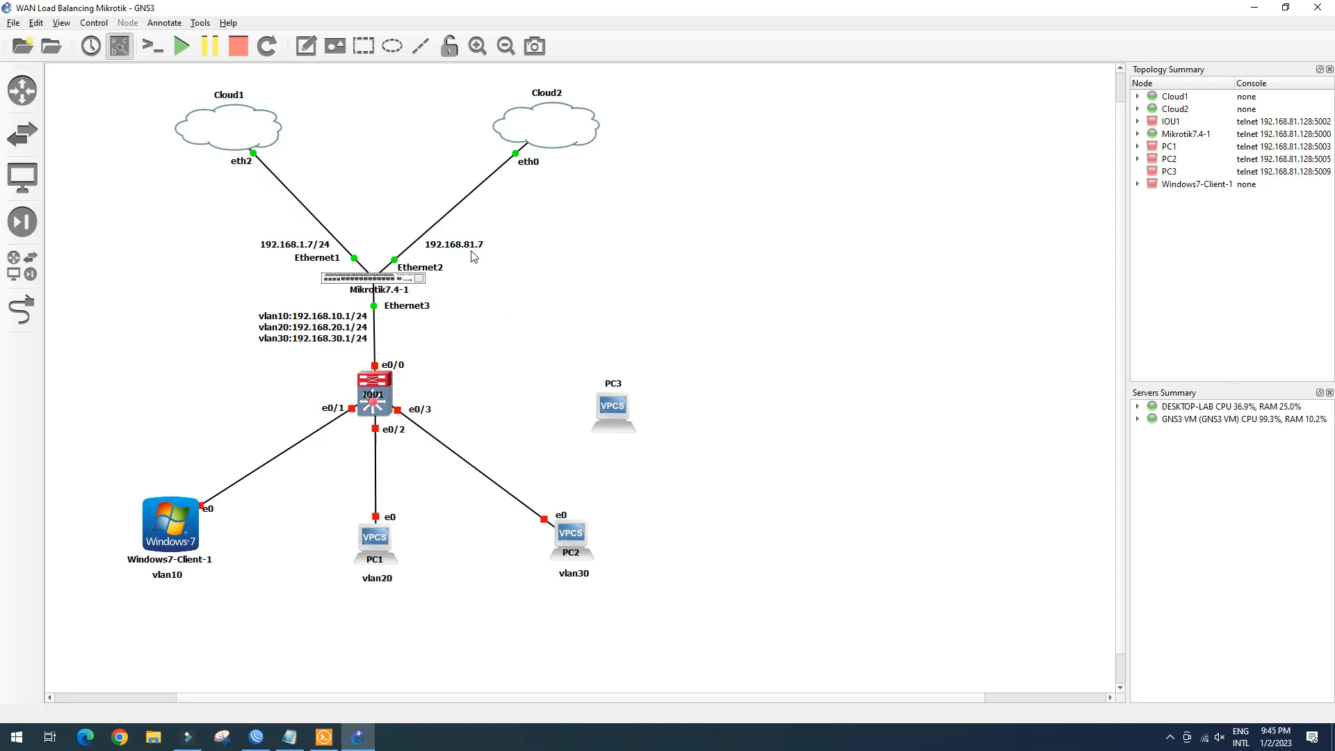
Rename Cloud2 to Internet and Cloud1 to Internet1
double_click(546, 93)
type("Internet")
left_click(662, 390)
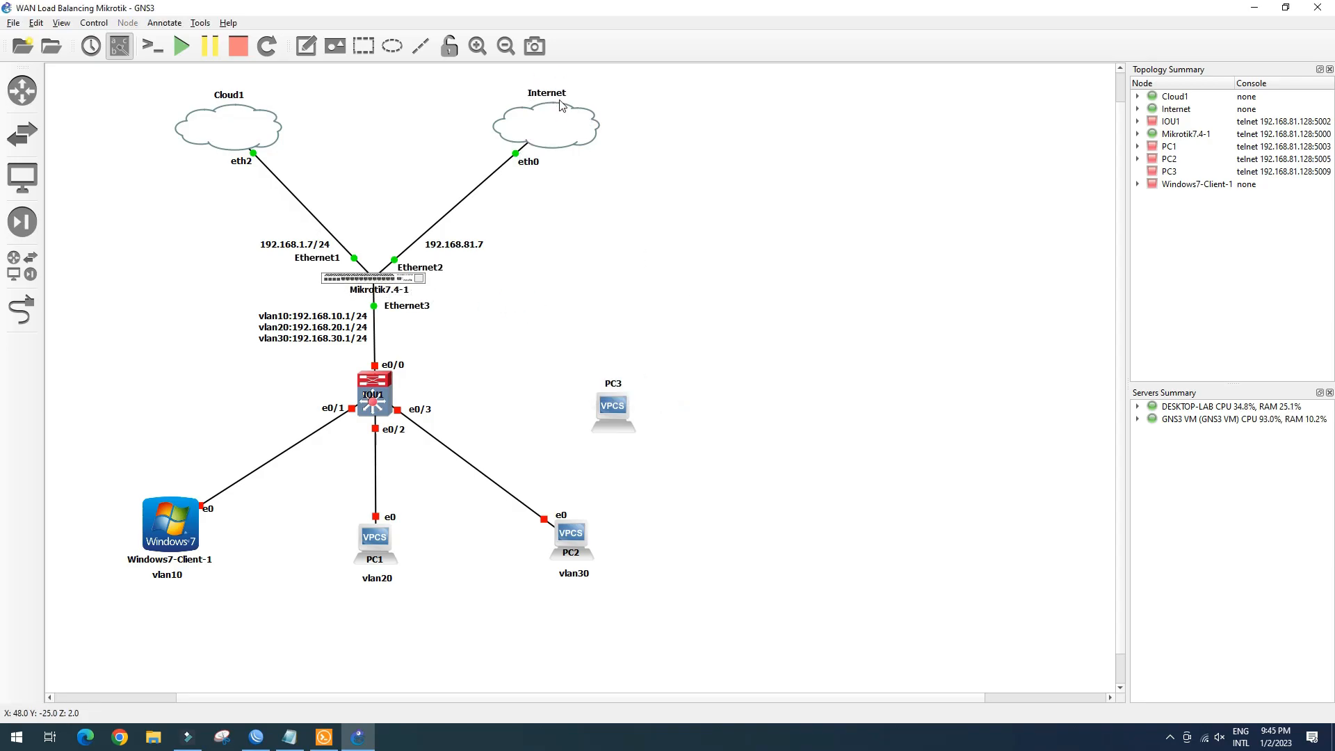
double_click(229, 95)
type("Internet")
left_click(626, 386)
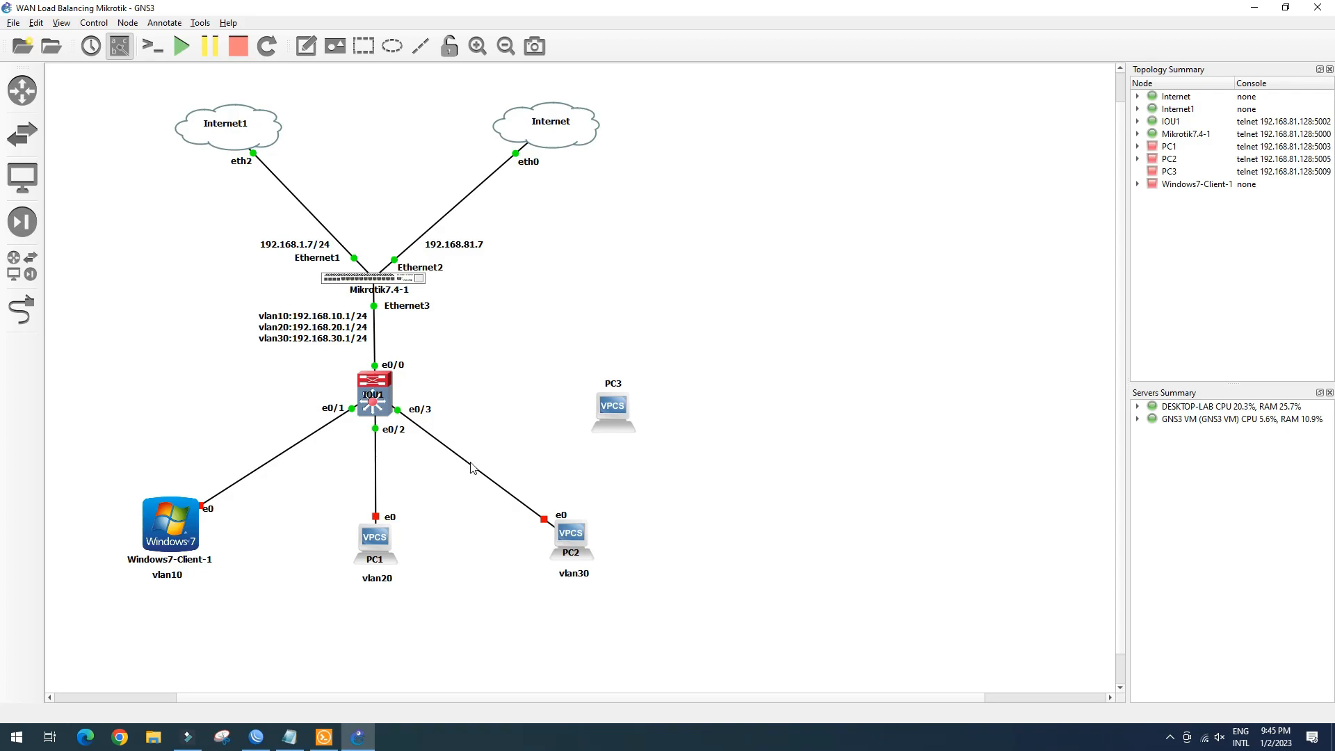
Start PC1, PC2 and the Windows7-Client-1 virtual machine
mouse_move(380, 543)
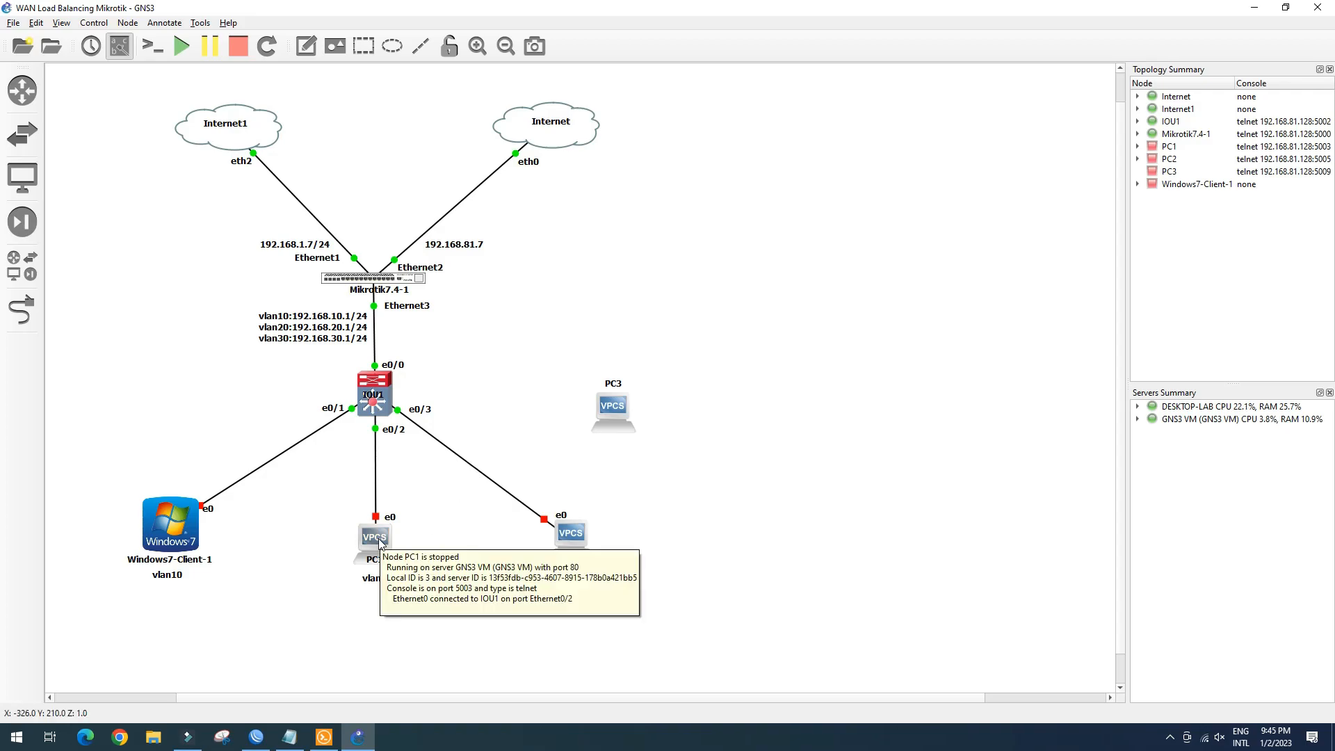
right_click(380, 543)
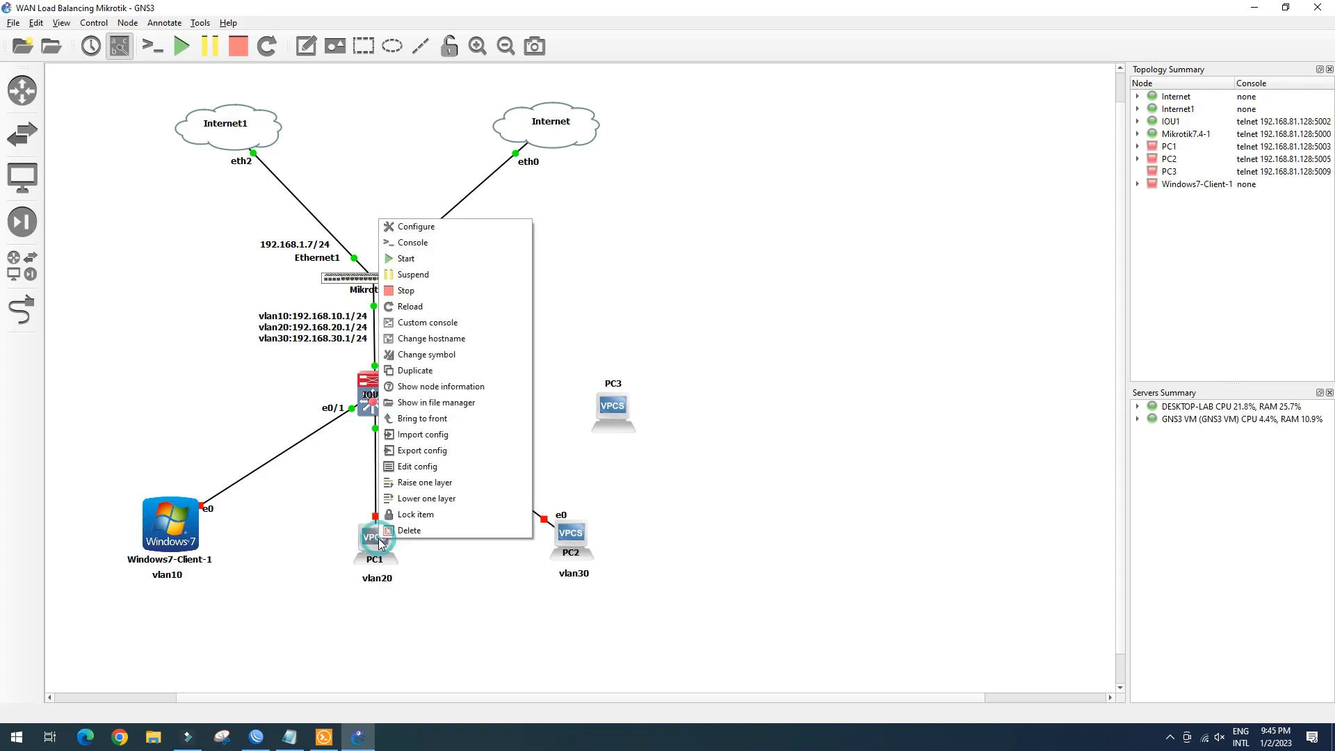
left_click(410, 258)
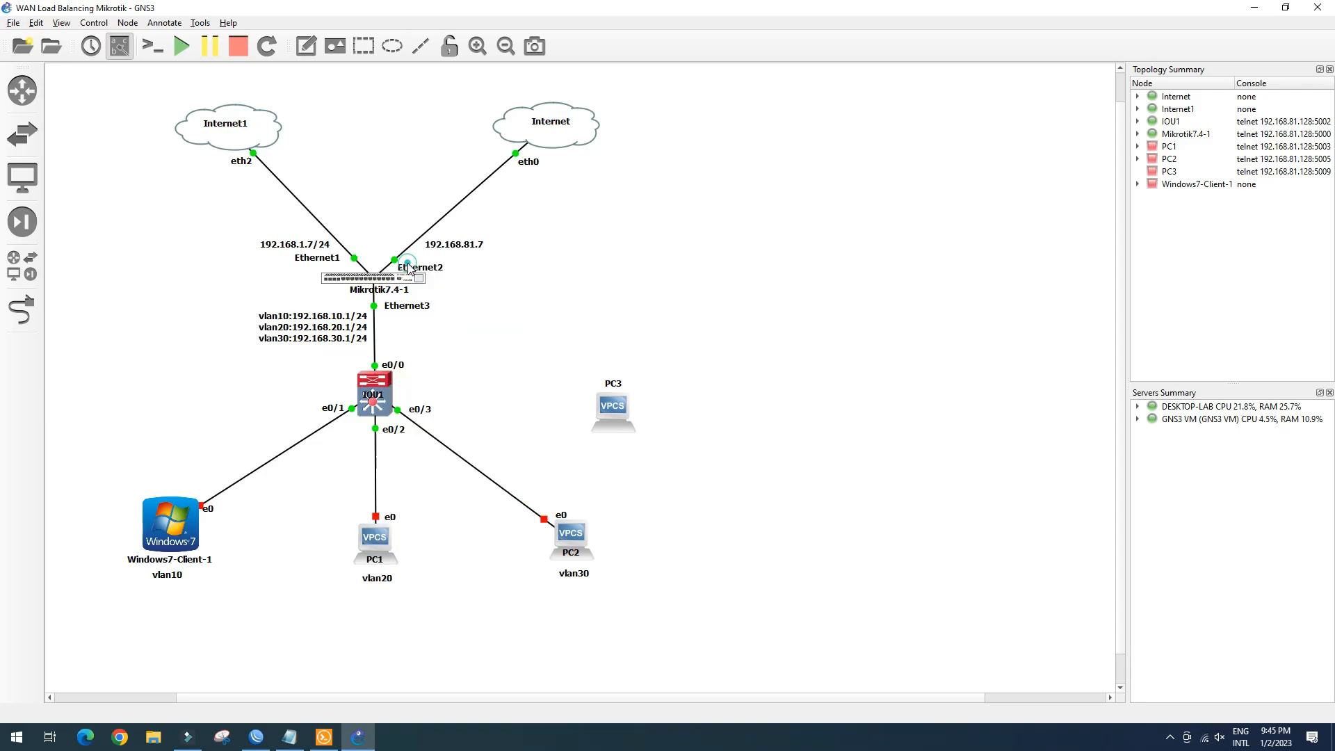
right_click(578, 533)
left_click(610, 254)
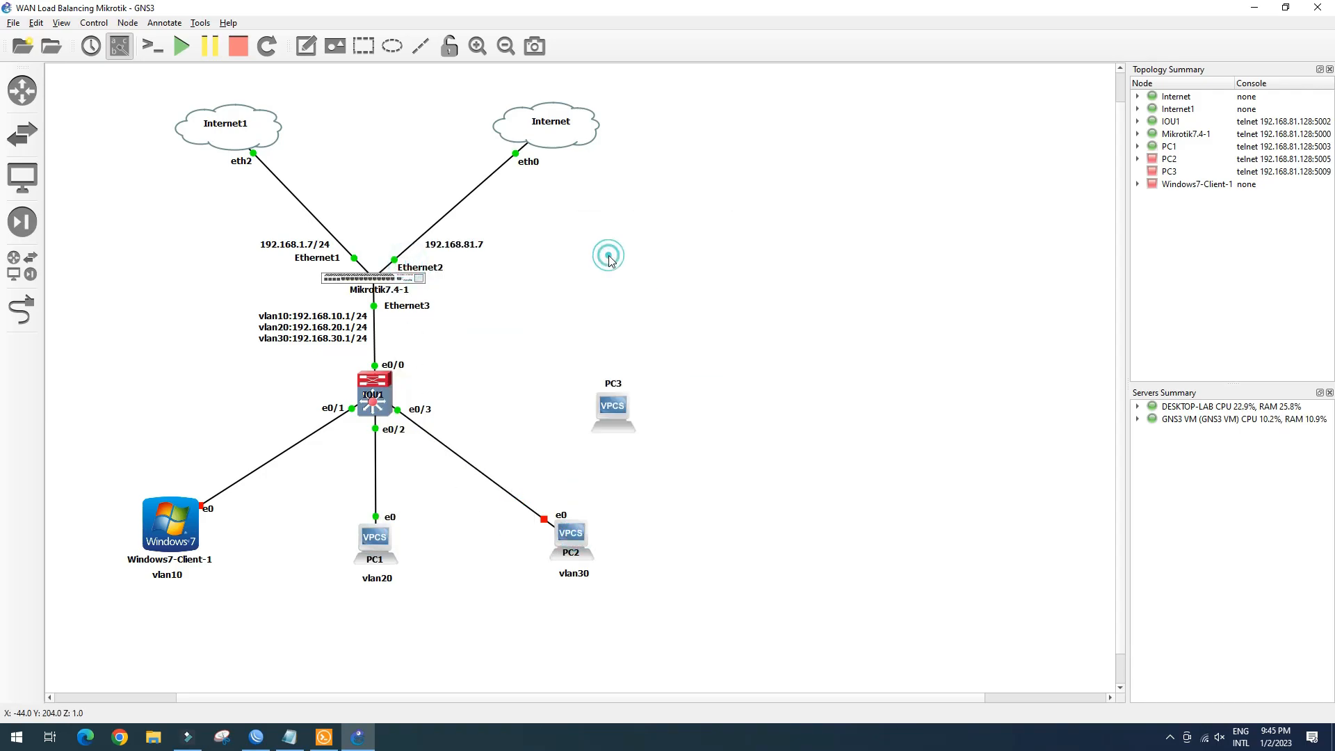
right_click(173, 518)
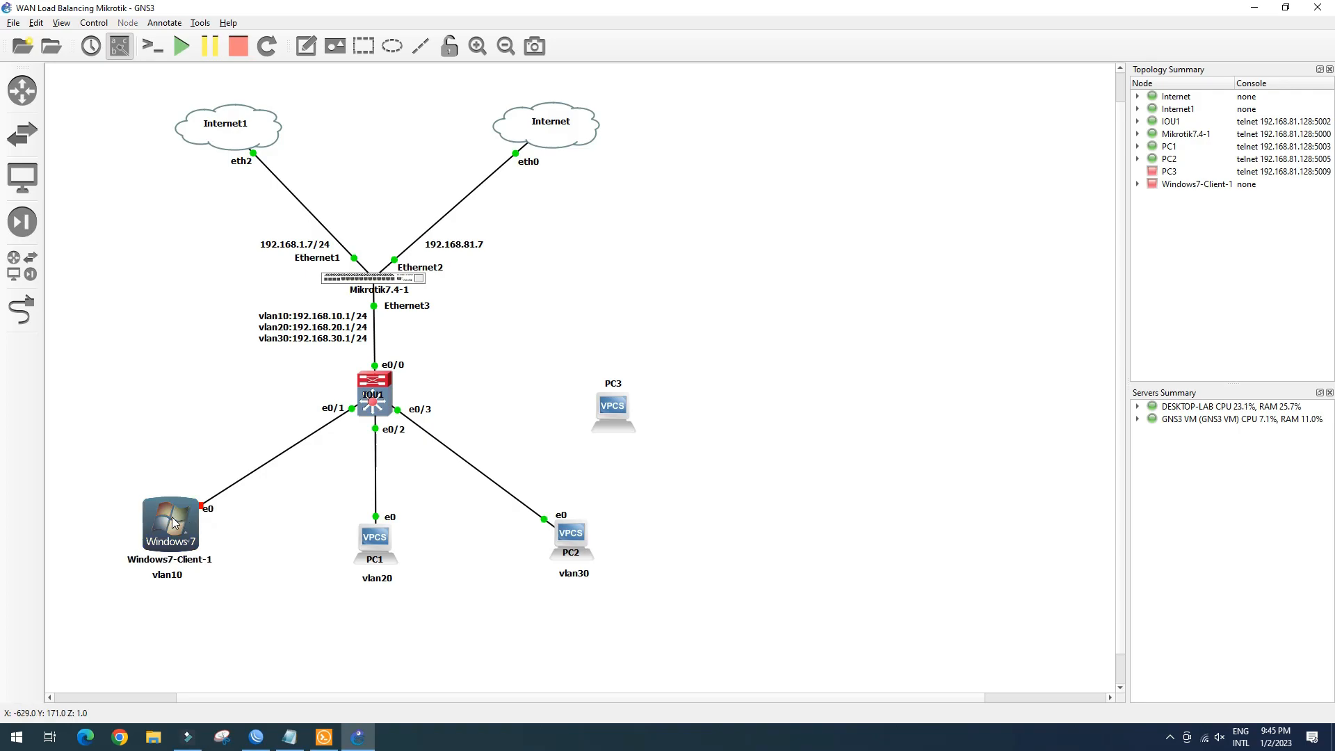
left_click(209, 300)
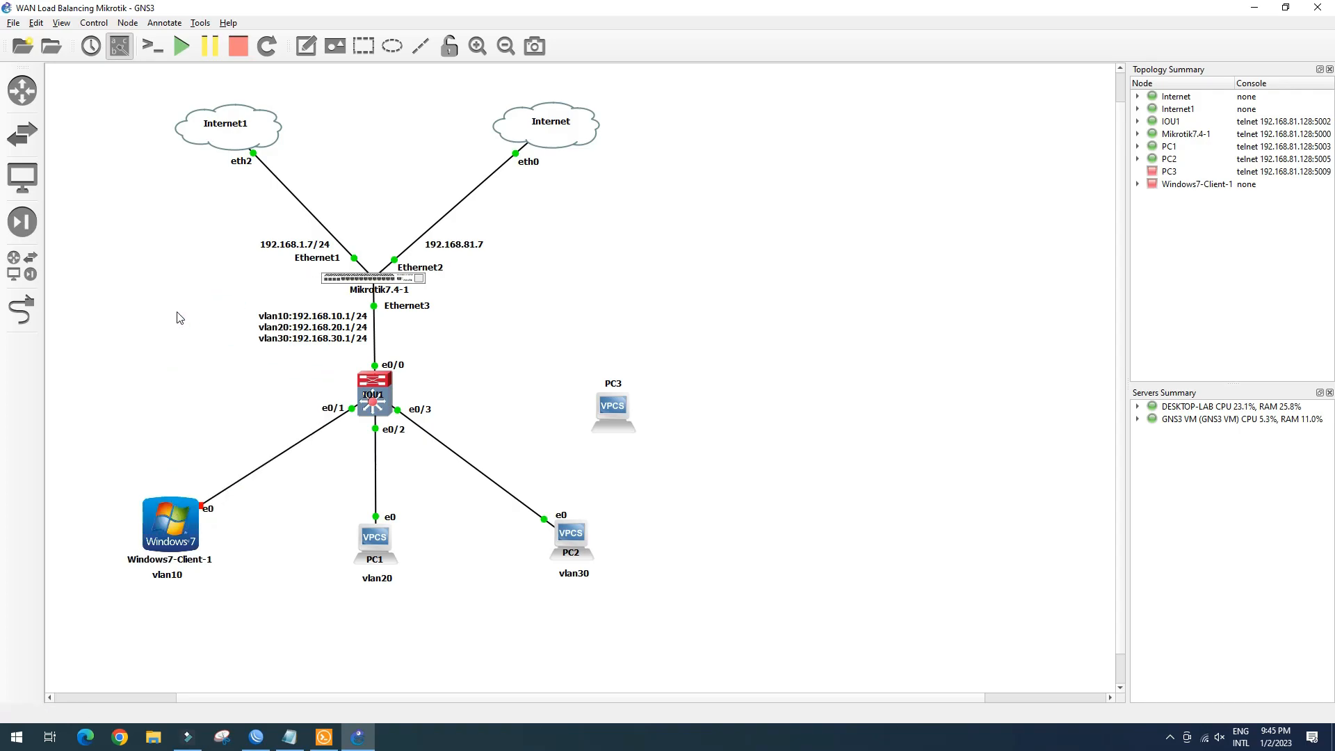
Reconnect PC1's console, request a DHCP address with 'ip dhcp', and save
left_click(324, 737)
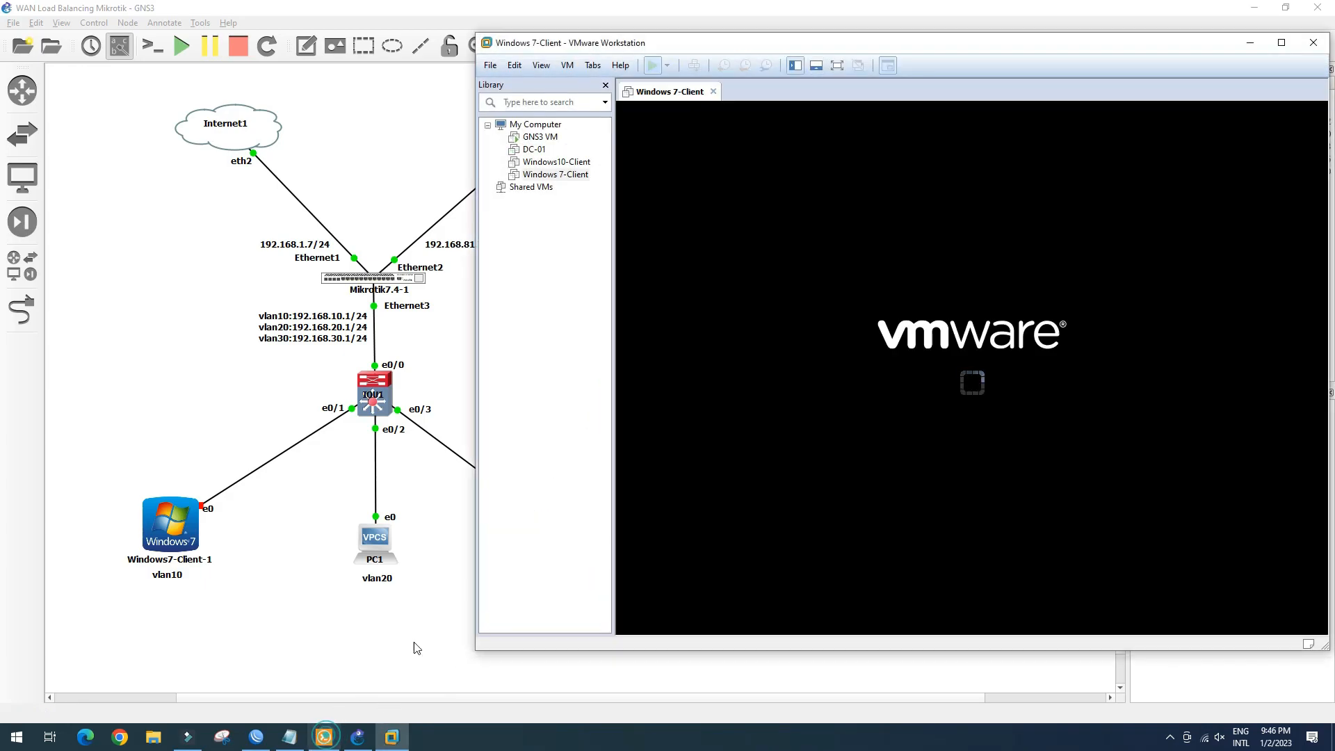
left_click(324, 737)
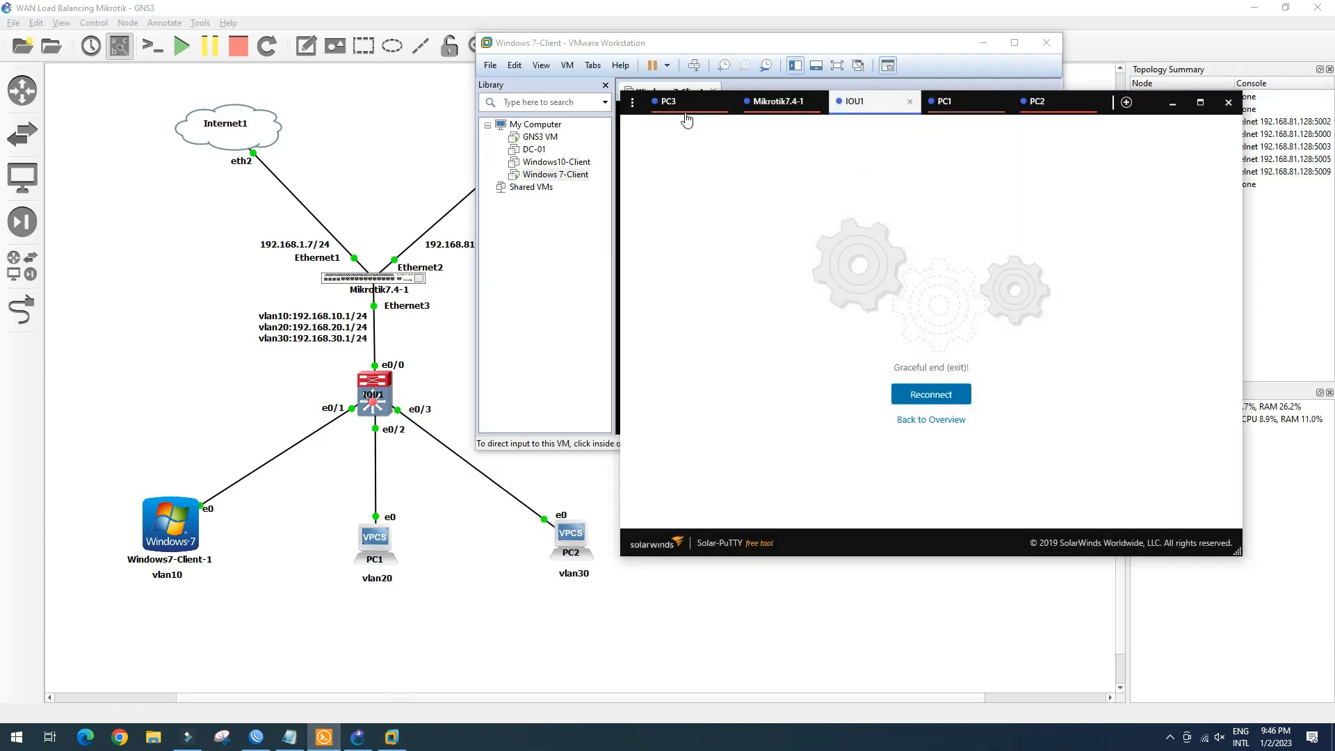
left_click(955, 104)
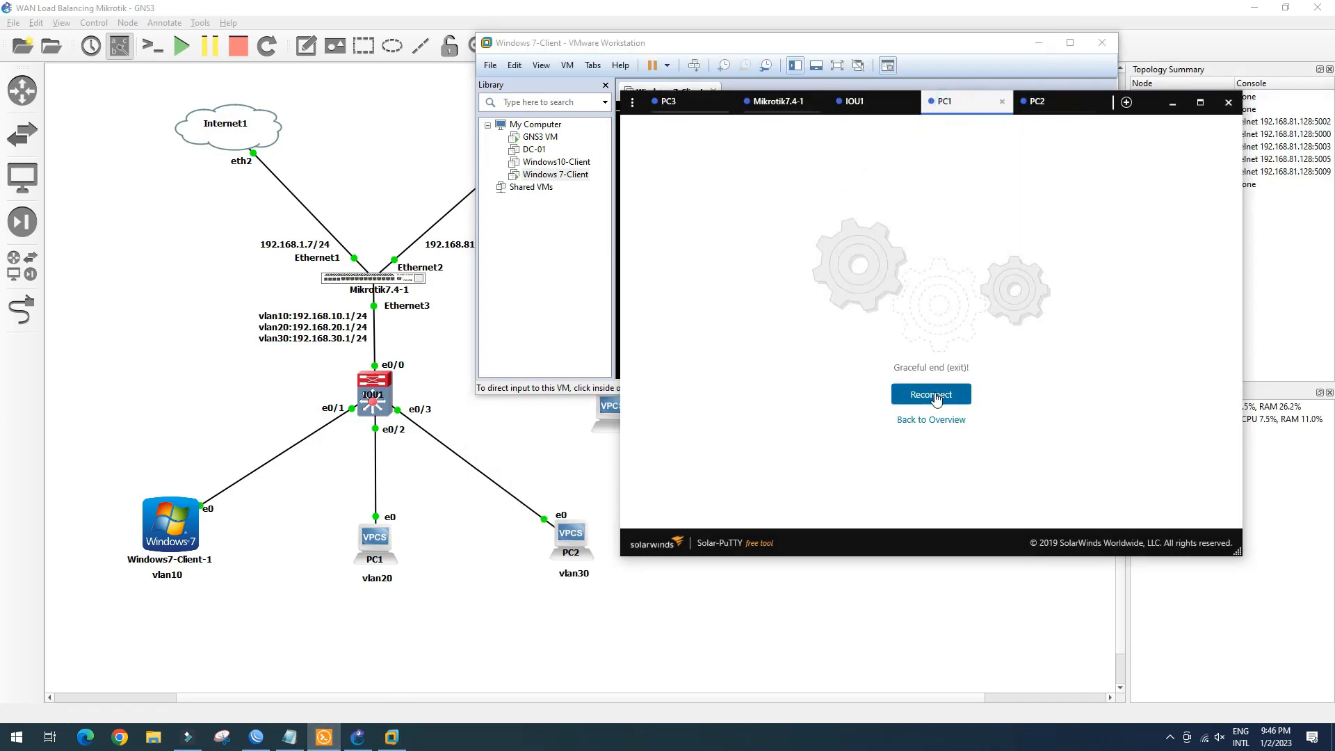
left_click(931, 394)
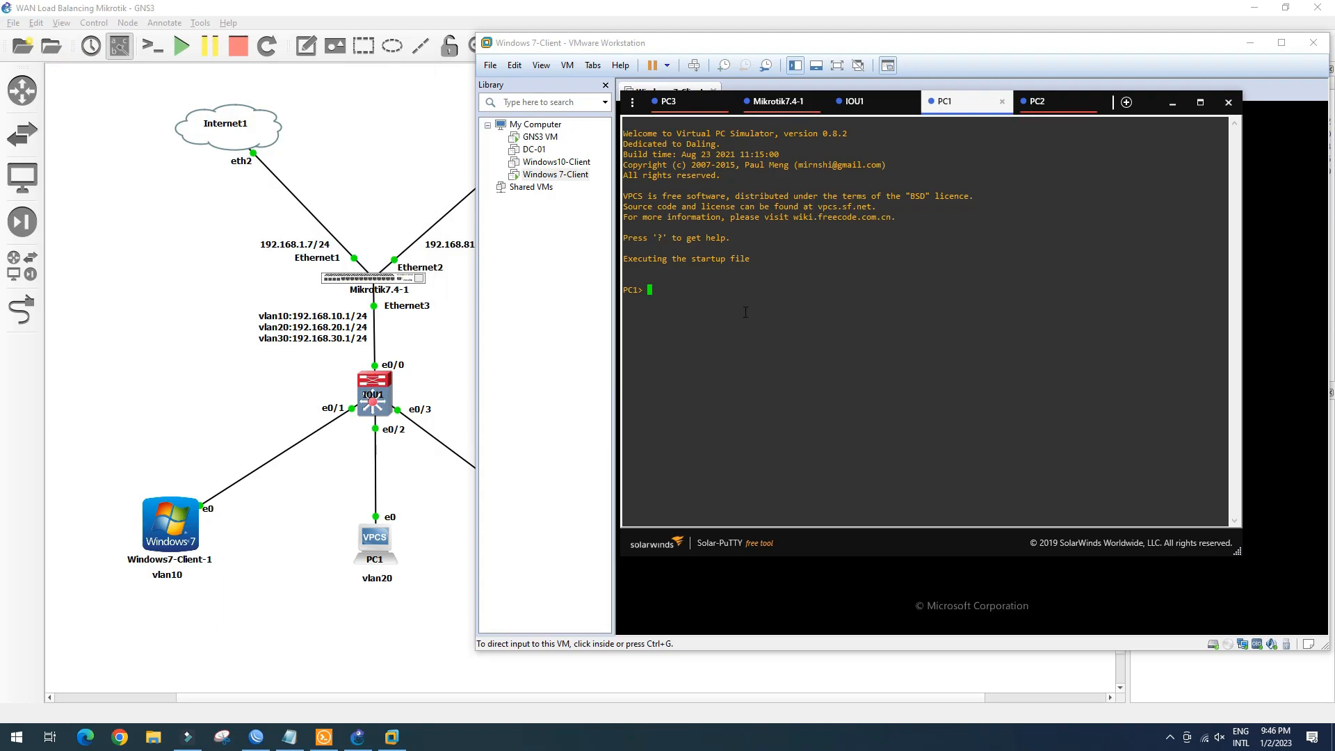
type("ip ch")
key("BackSpace")
type("dhcp")
key("Return")
type("save")
key("Return")
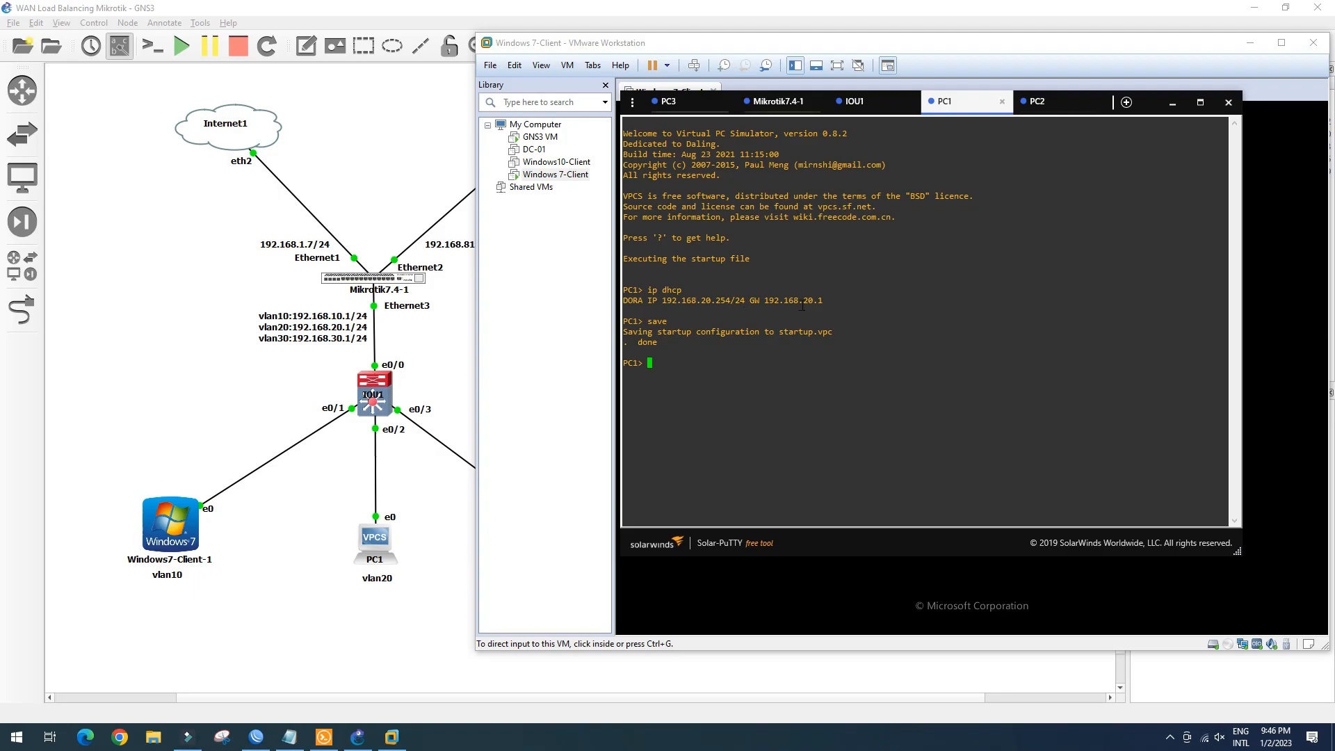
Get PC2 a DHCP lease of 192.168.30.254/24 and save its configuration
left_click(1056, 101)
left_click(928, 400)
type("ip dhcp")
key("Return")
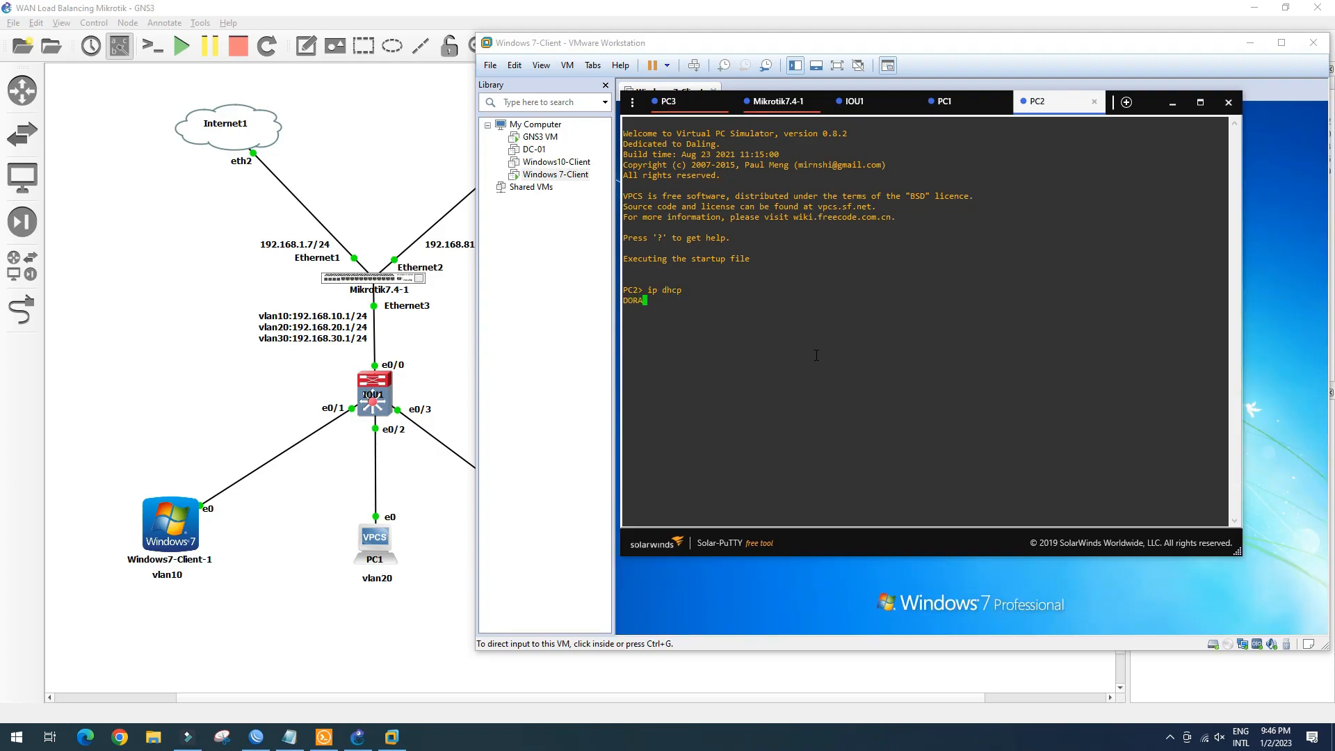
type("save")
key("Return")
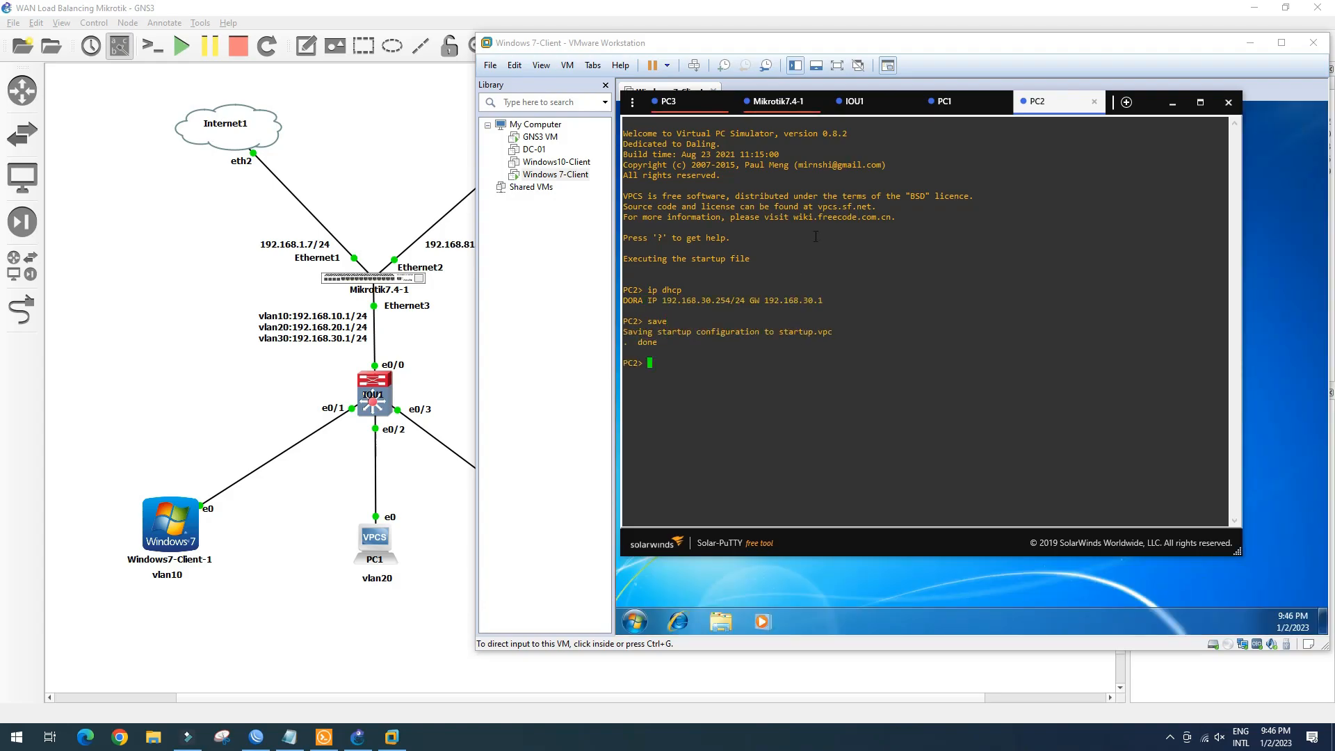
left_click(1174, 103)
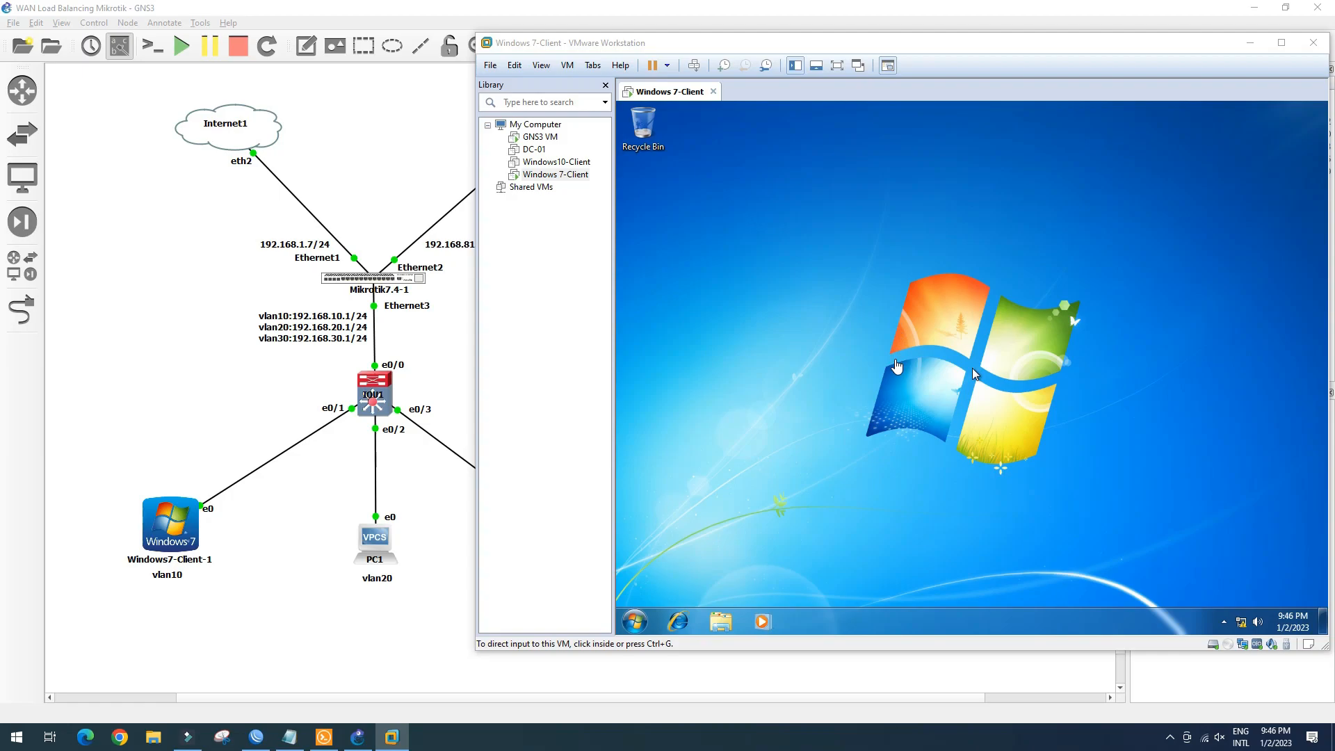
left_click(897, 366)
right_click(907, 324)
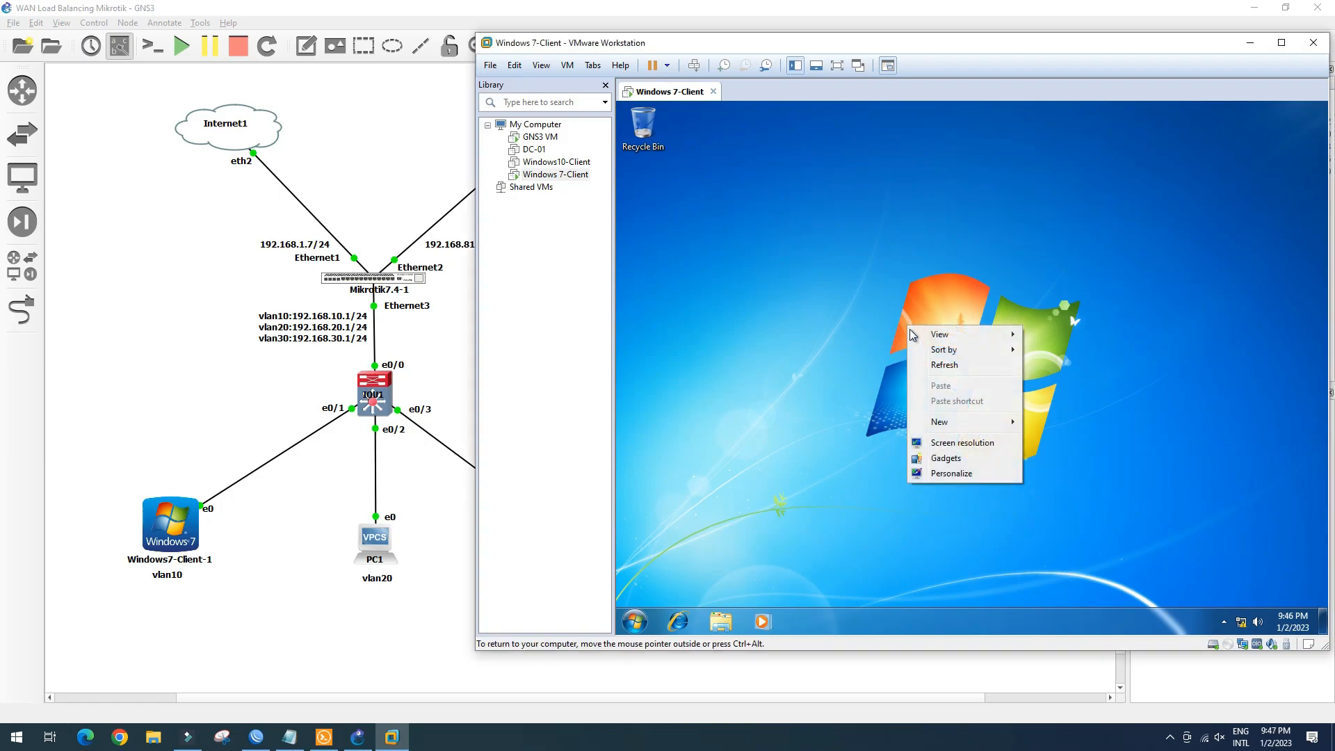
left_click(939, 366)
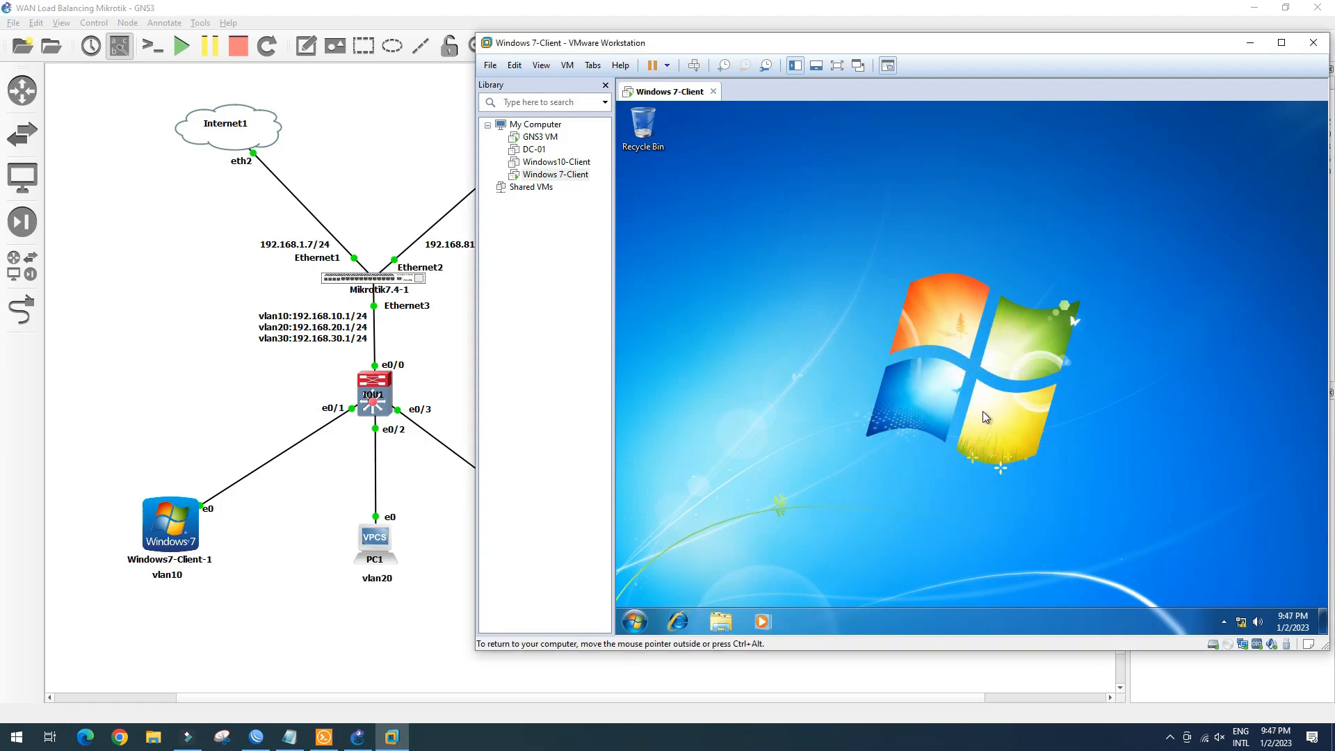
left_click(1242, 624)
left_click(857, 432)
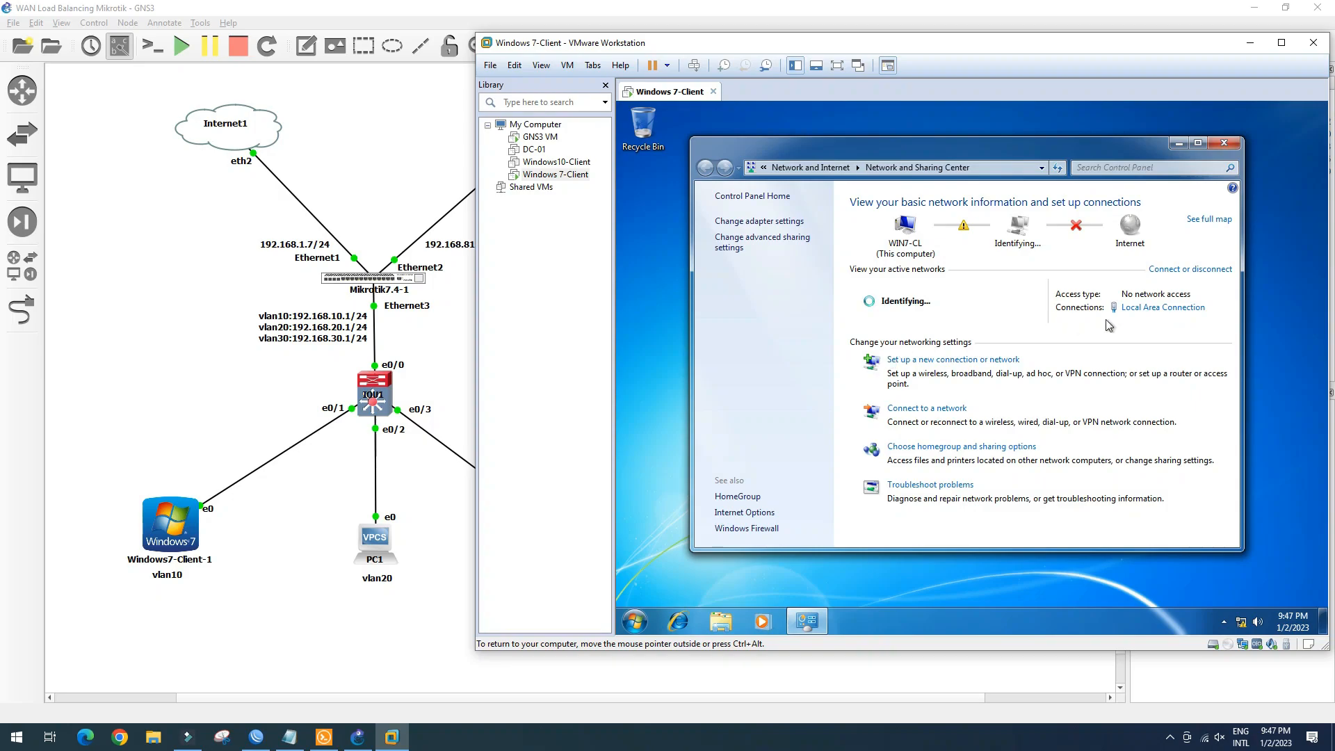
left_click(1160, 314)
left_click(901, 353)
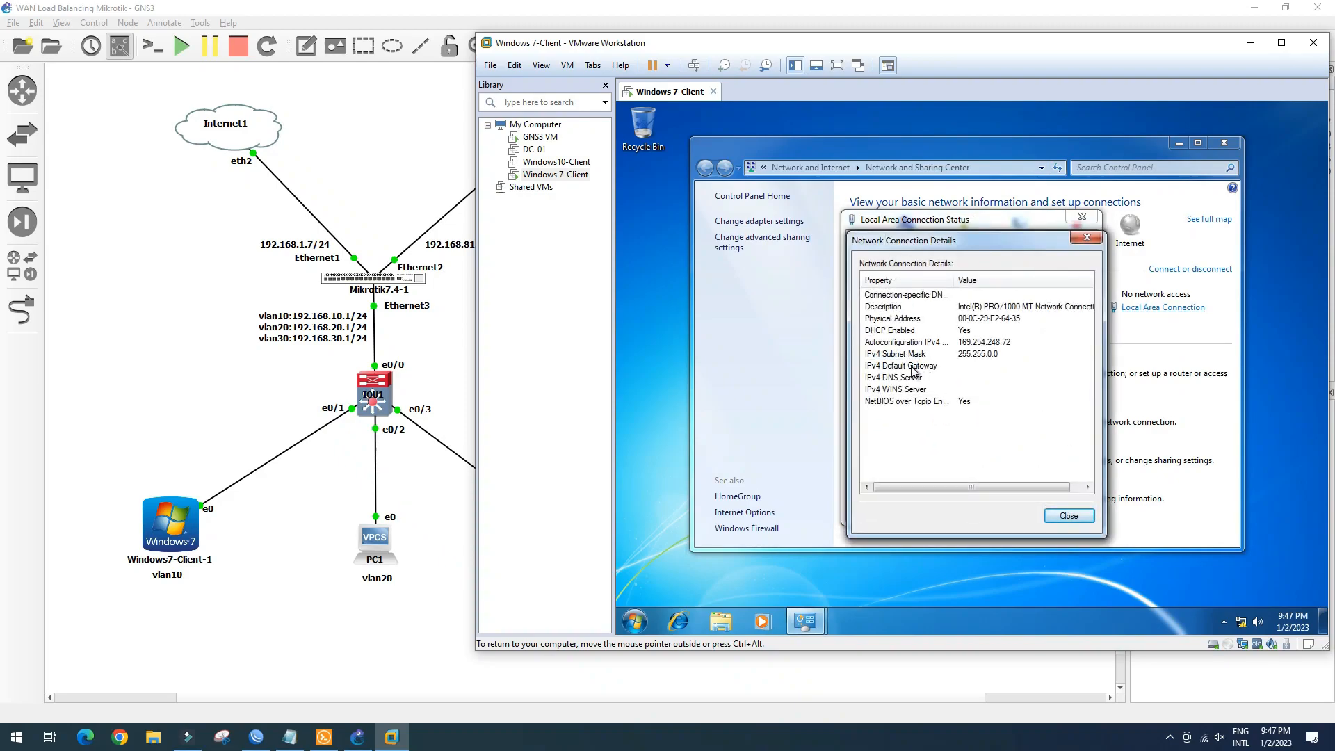
left_click(1071, 516)
left_click(1067, 508)
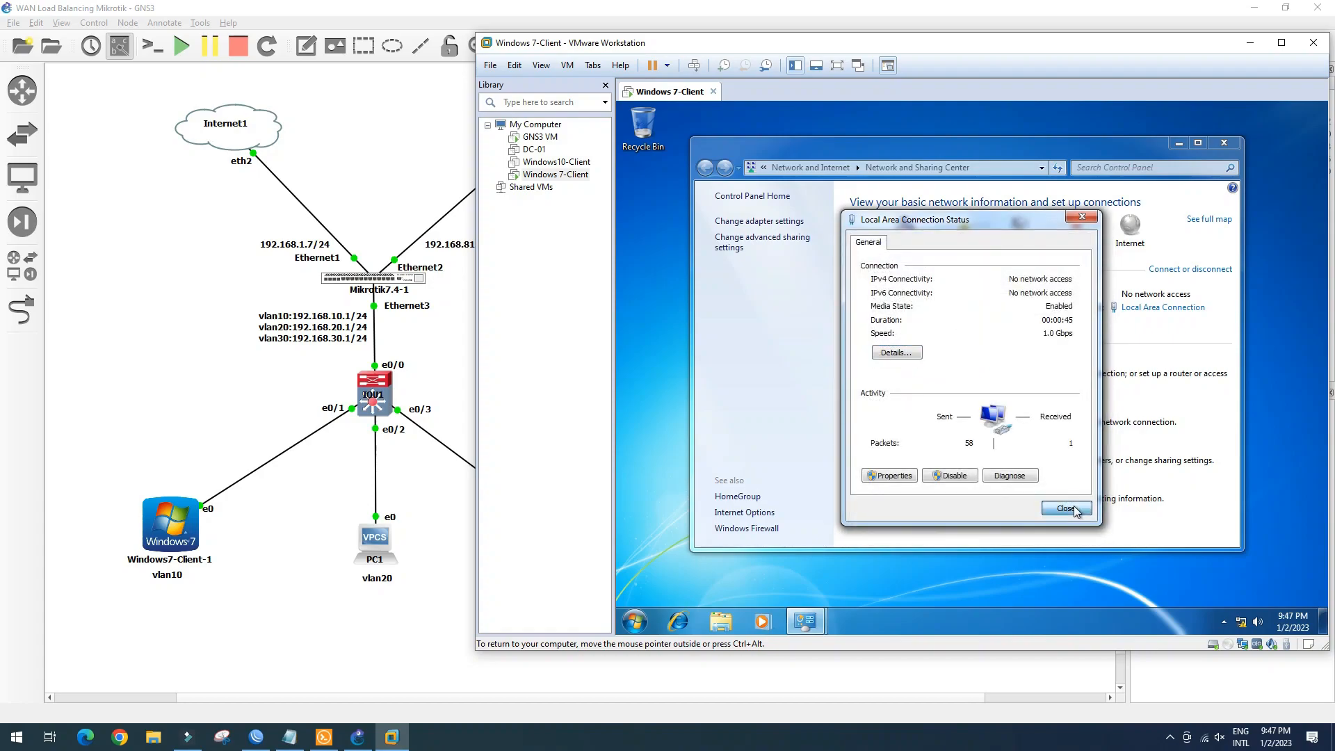
left_click(1226, 144)
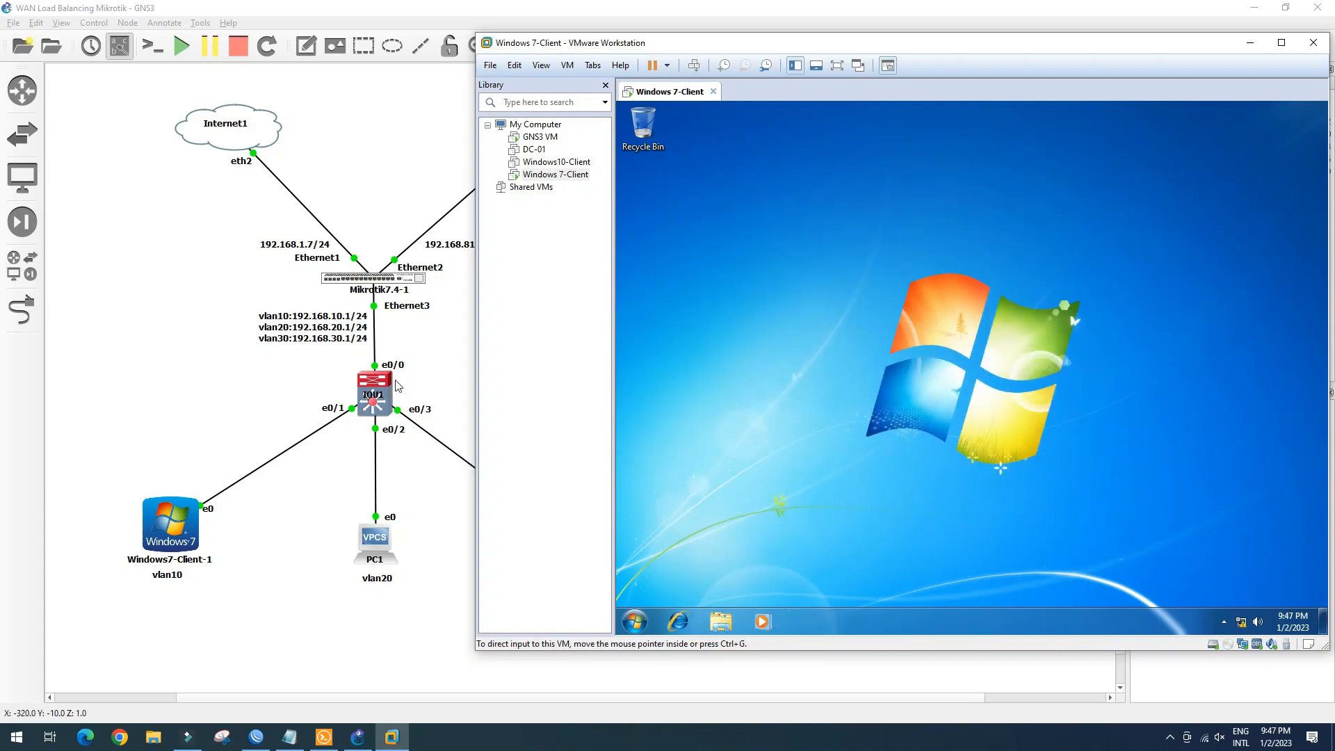
Reconnect to IOU1's console and list its interface status
left_click(324, 736)
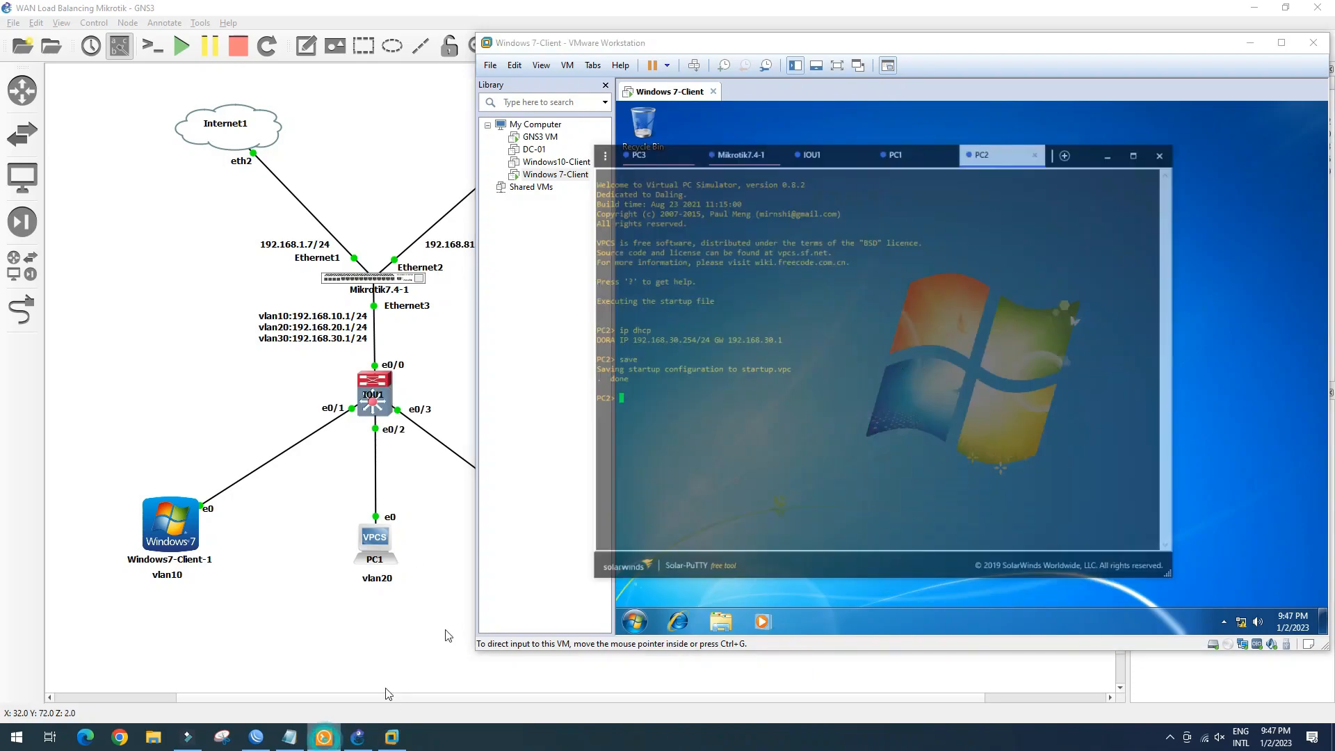
left_click(857, 101)
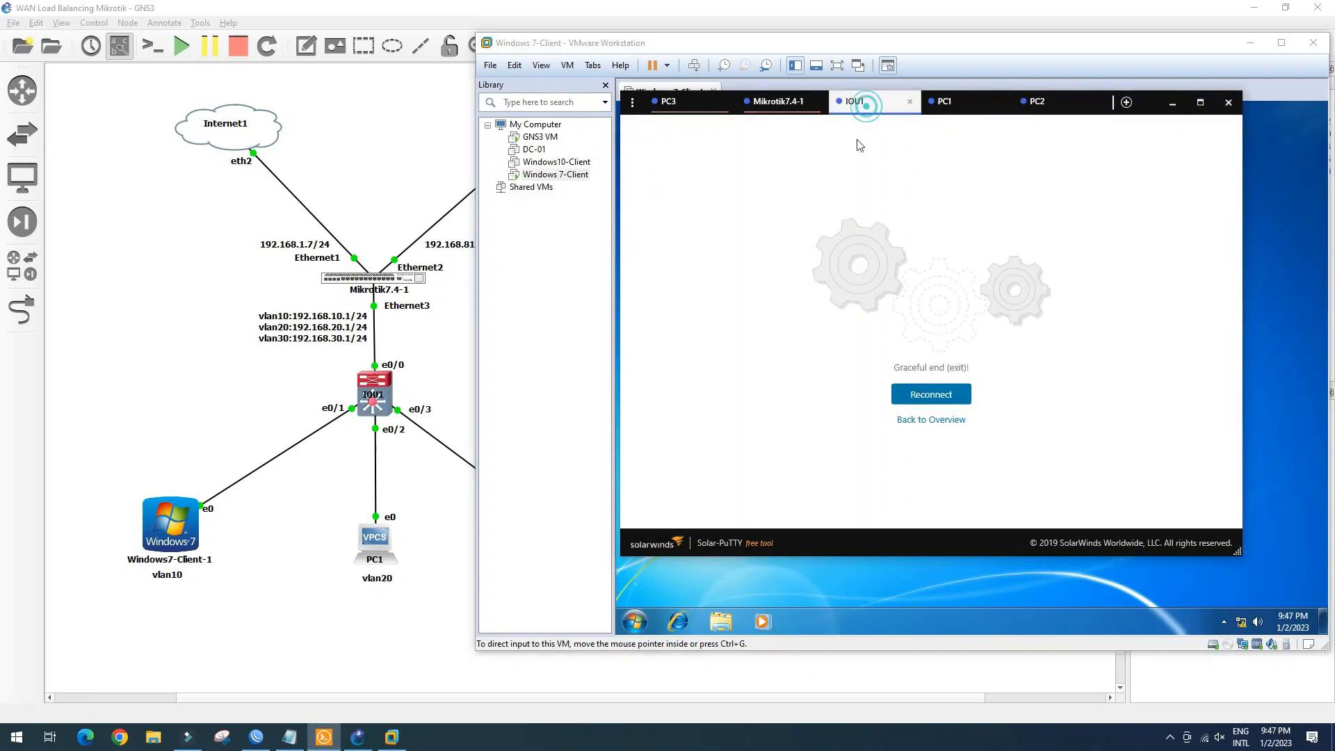
left_click(936, 395)
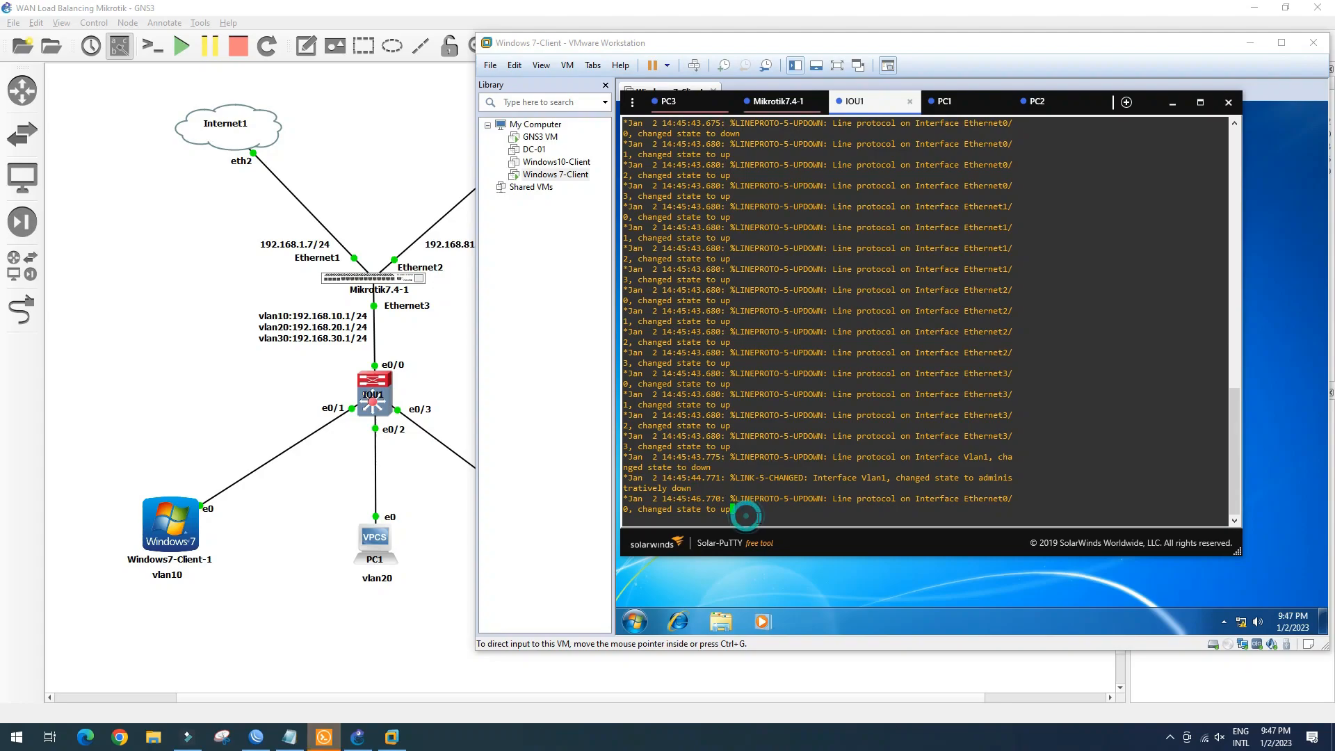
key("Return")
key("Return")
key("Return")
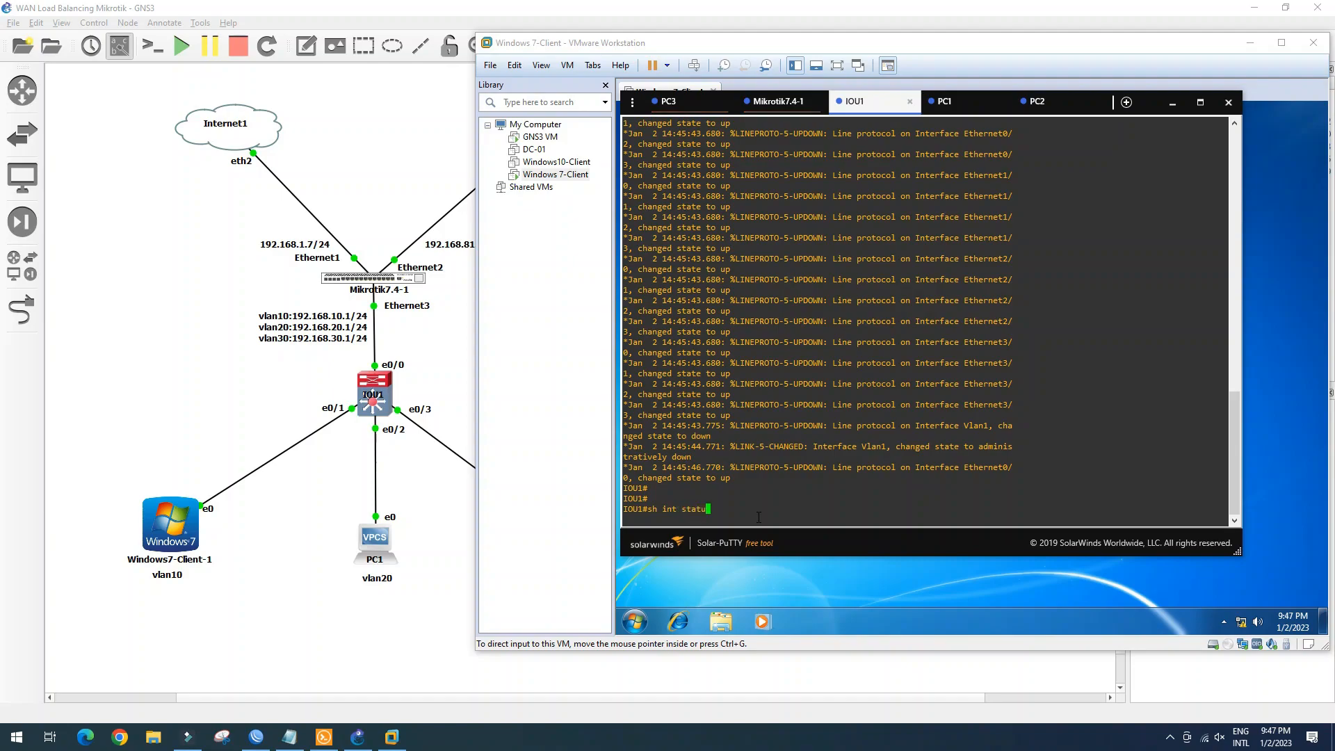
type("sh int statu")
key("Return")
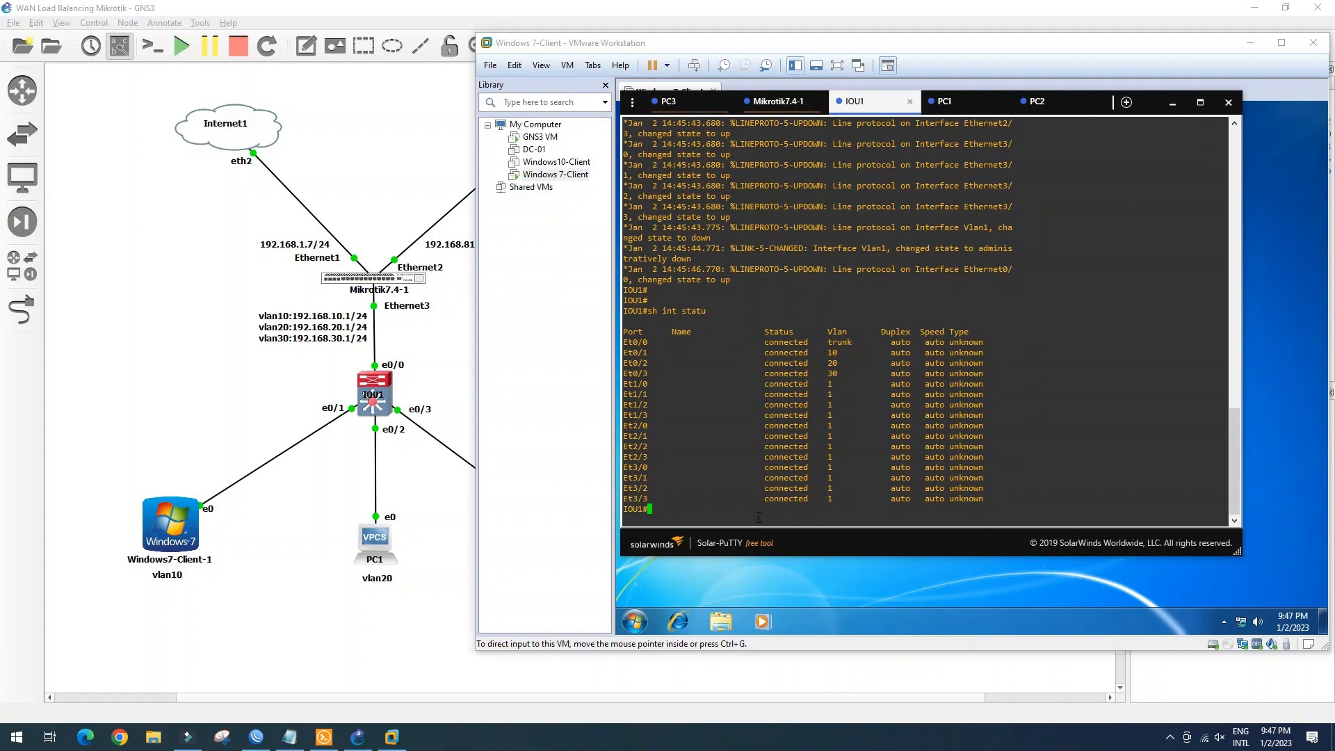
Make Ethernet1/0 an access port in VLAN 10, save with 'wr', and recheck status
type("conf t")
key("Return")
type("int e")
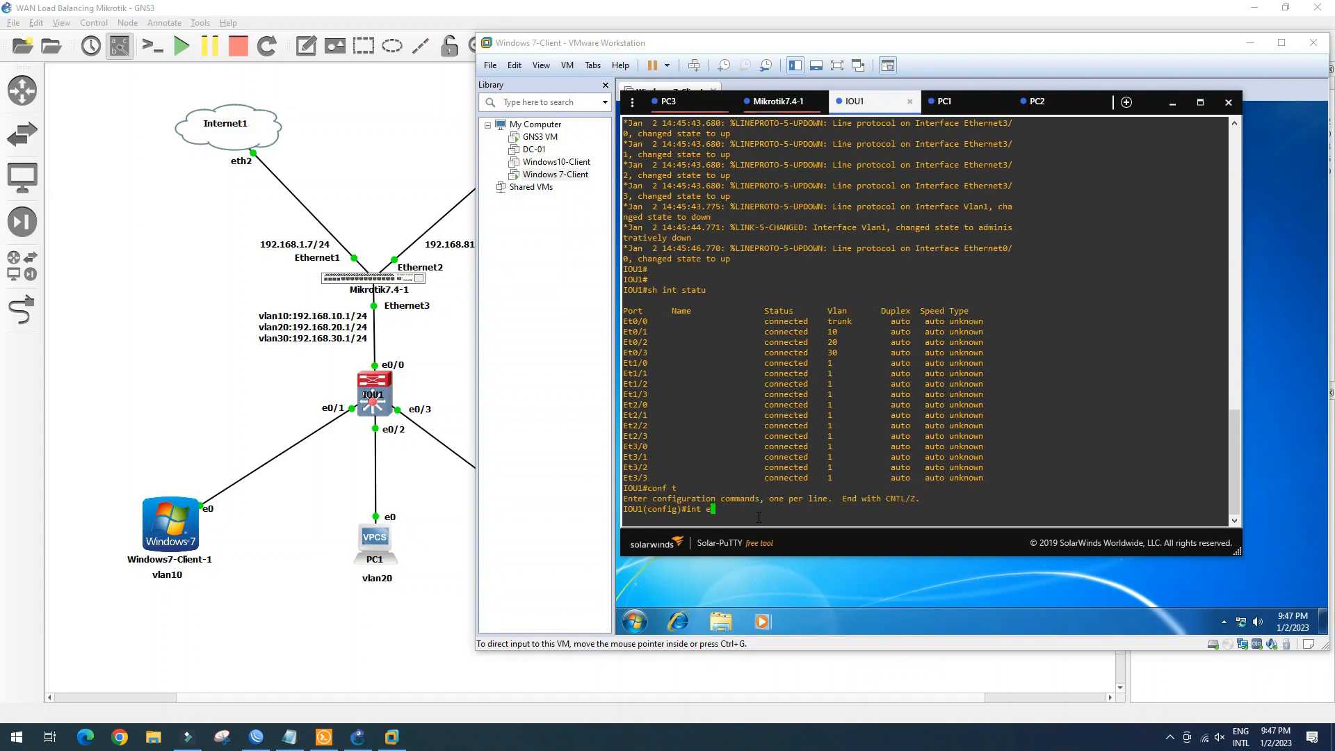
type("1/0")
key("Return")
type("switchport mod acc")
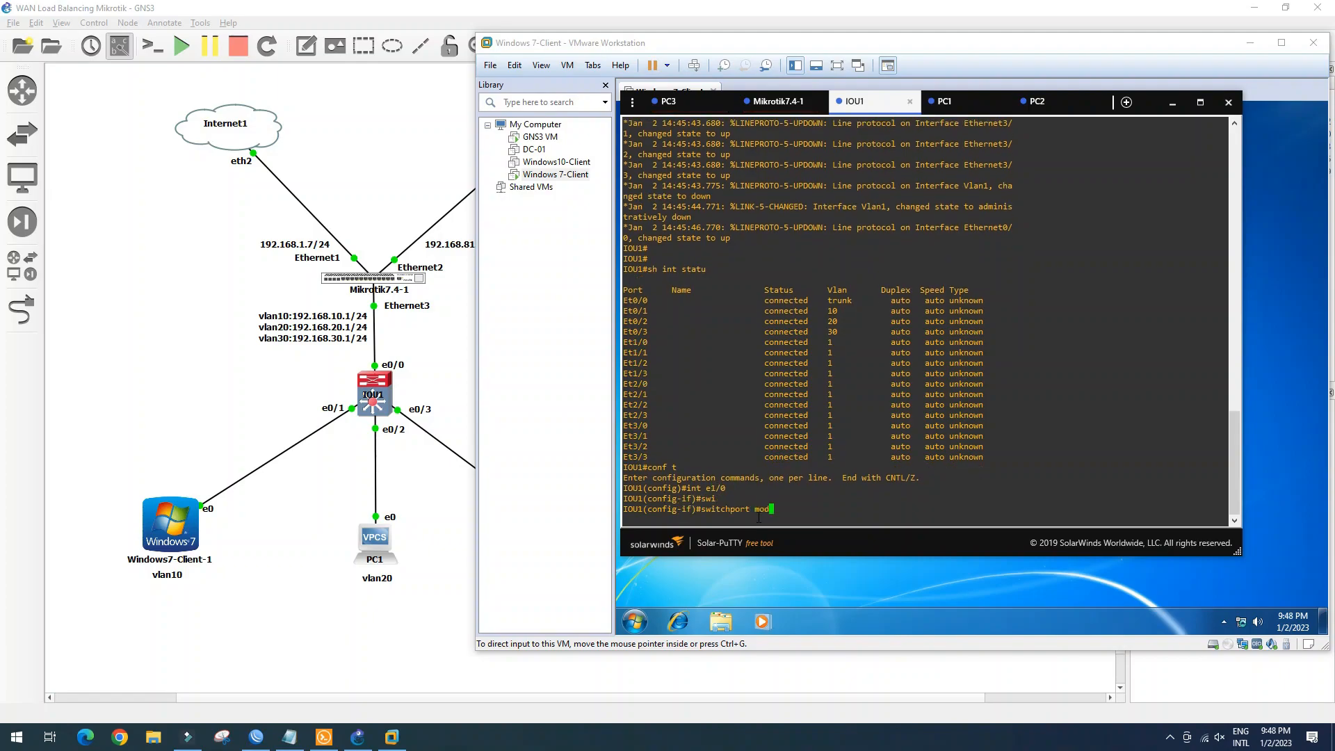
key("Return")
type("switchport acc vlan 10")
key("Return")
type("end")
key("Return")
type("wr")
key("Return")
key("Return")
type("sh int statu")
key("Return")
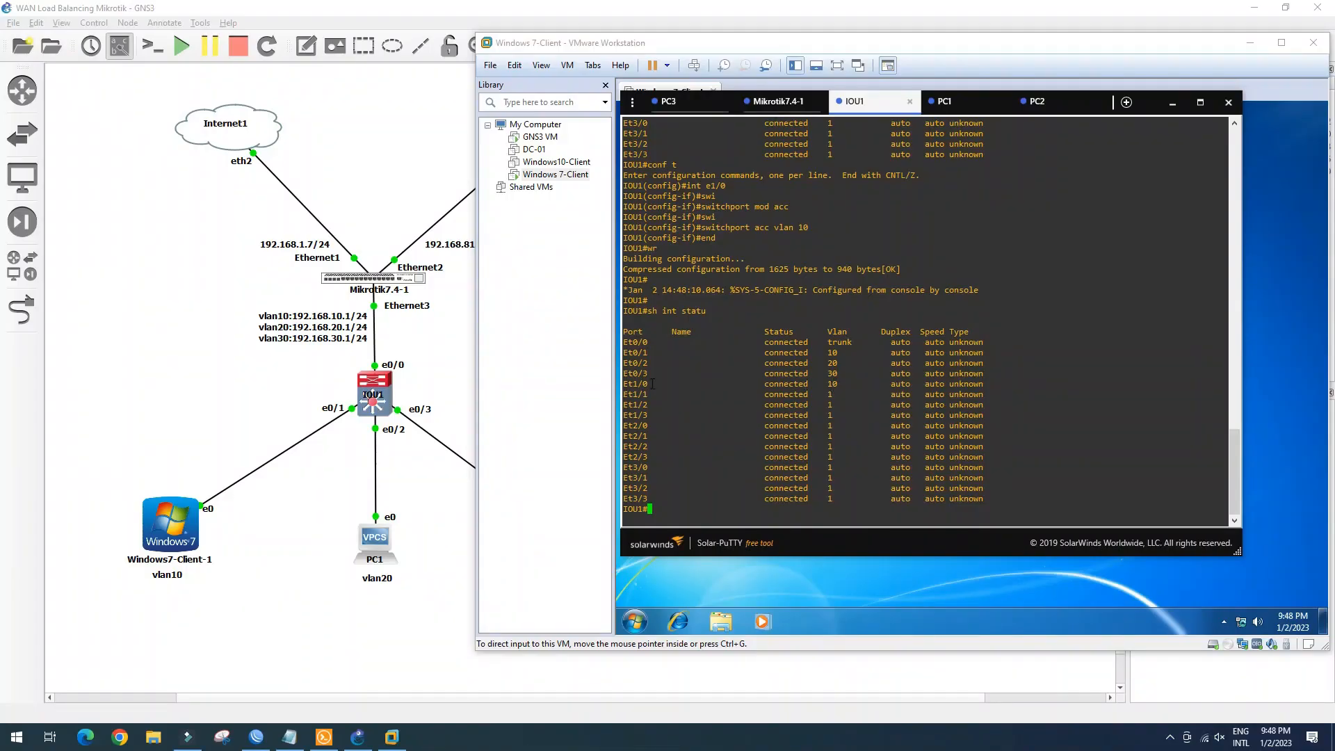
left_click(294, 528)
Replace Windows7-Client-1's e0/1 link with a link from its Ethernet0 to IOU1 Ethernet1/0
right_click(276, 462)
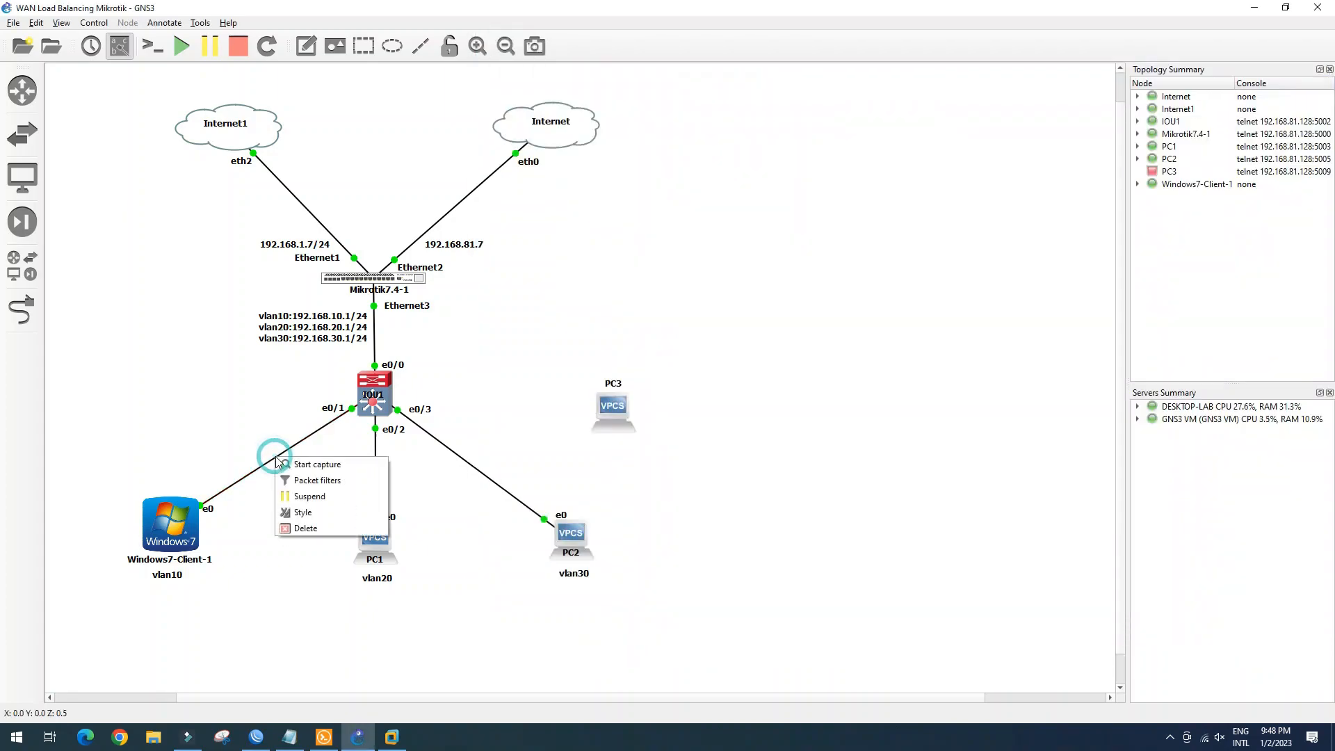
left_click(316, 534)
left_click(23, 309)
left_click(204, 542)
left_click(204, 541)
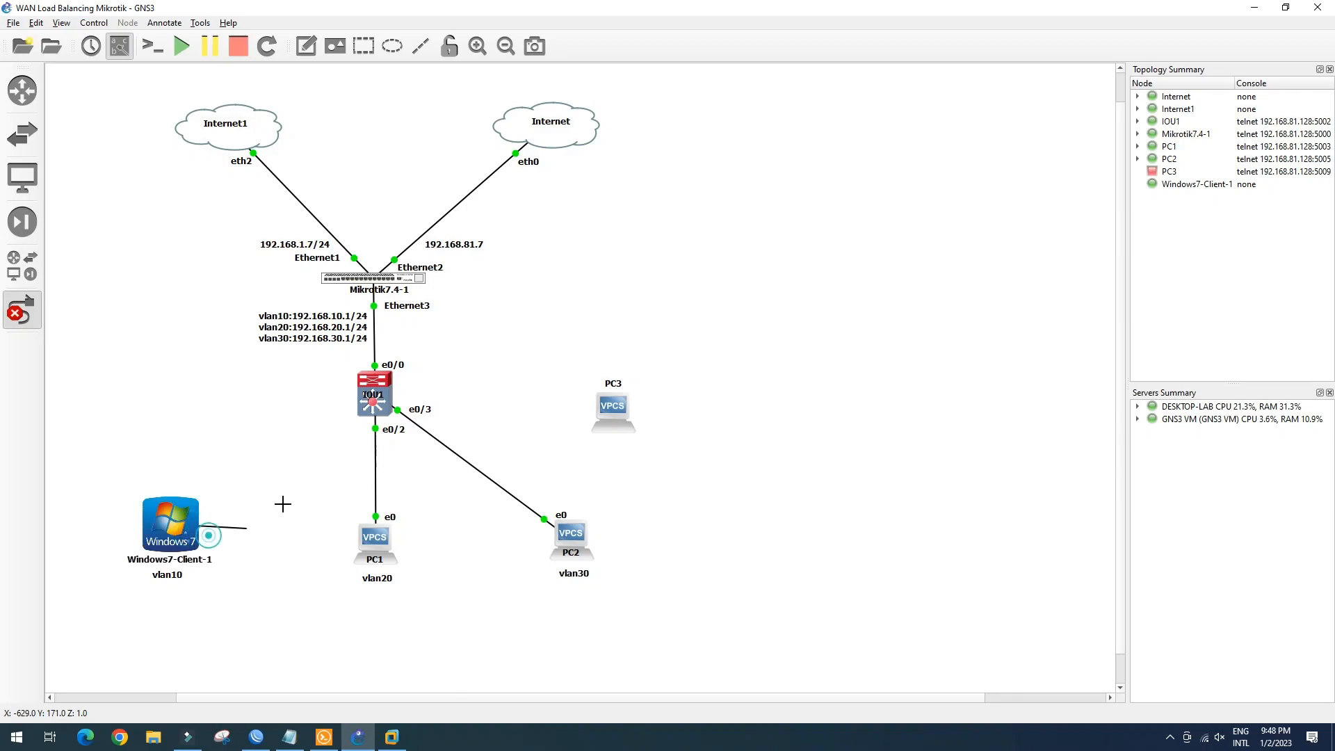
left_click(369, 406)
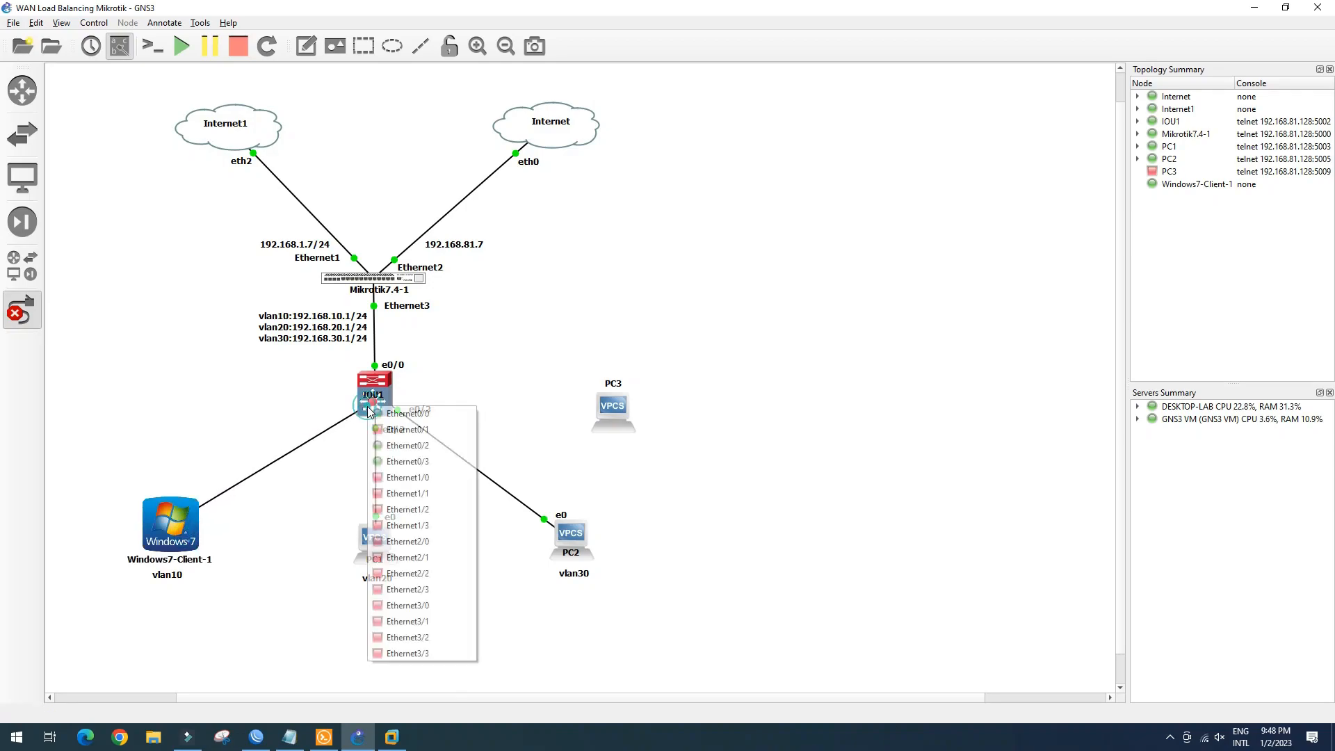
left_click(391, 477)
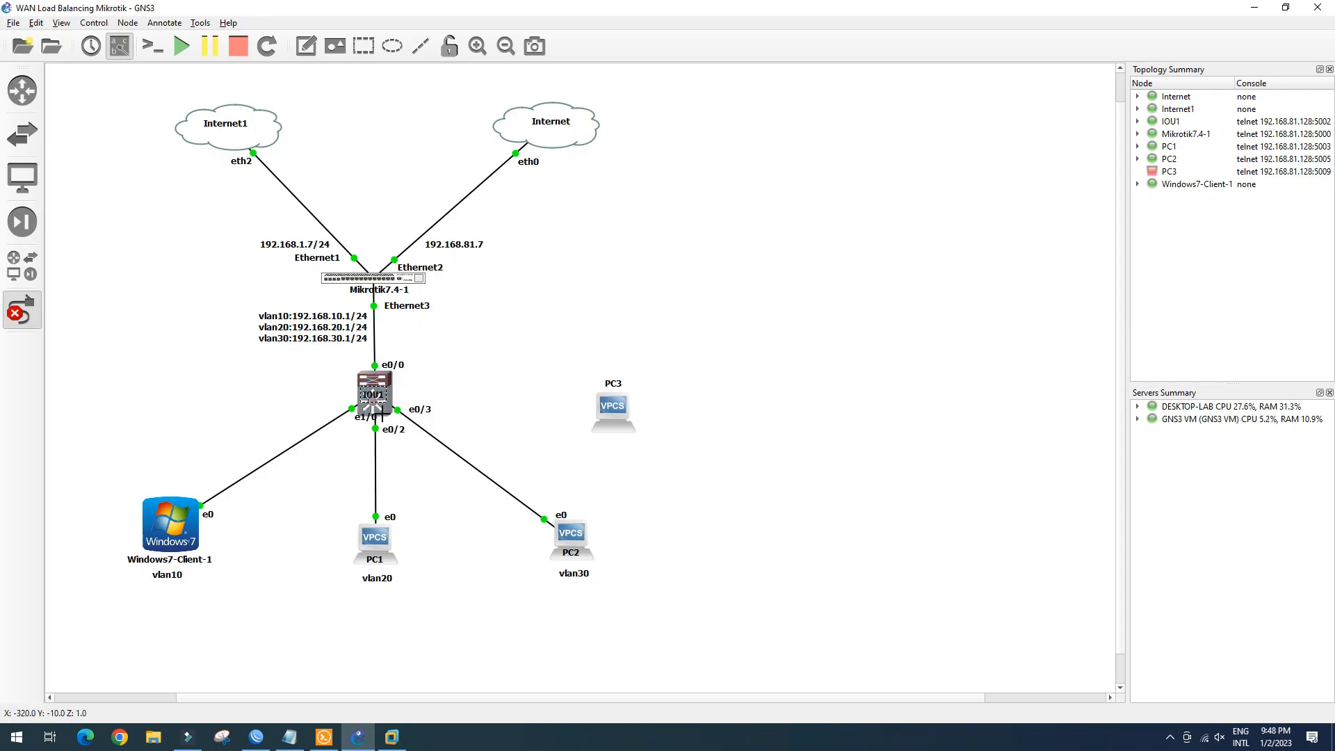
Link IOU1 port Ethernet0/1 to PC3's e0
left_click(381, 415)
left_click(418, 434)
left_click(610, 404)
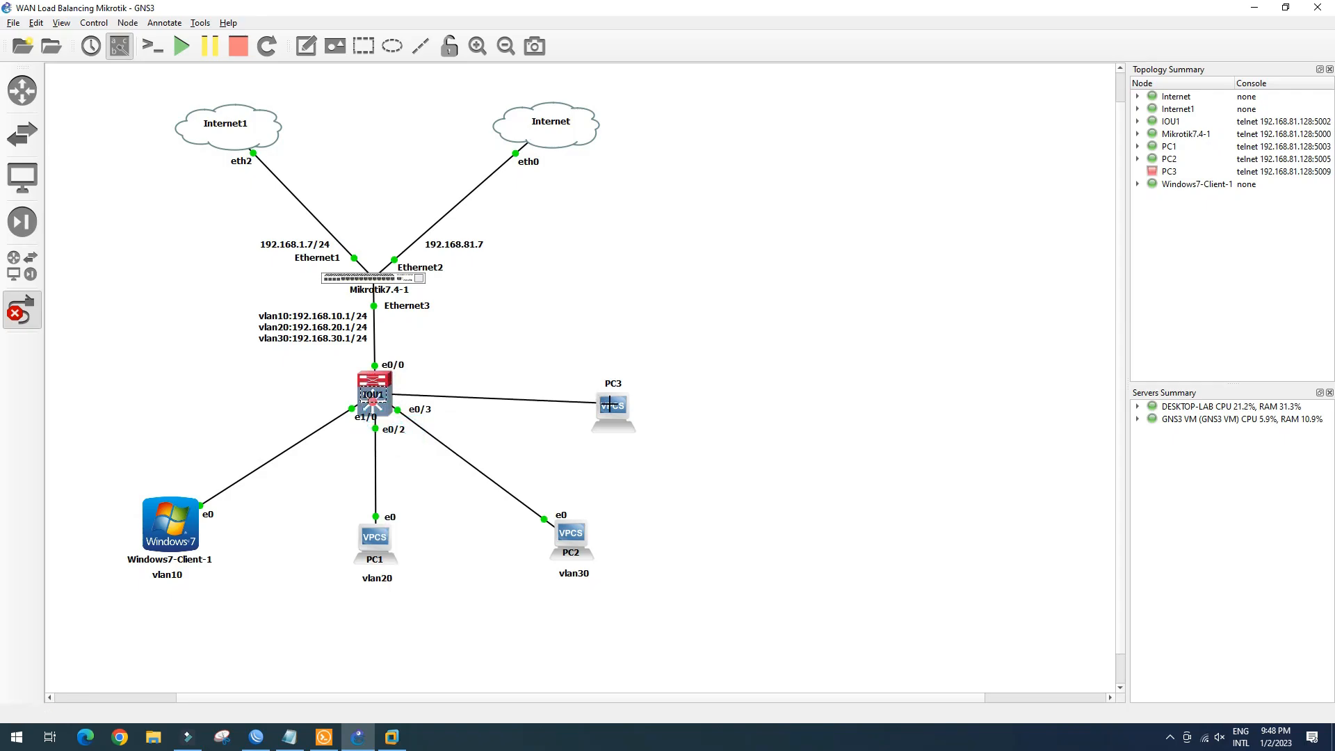
left_click(629, 414)
left_click(21, 311)
left_click(267, 384)
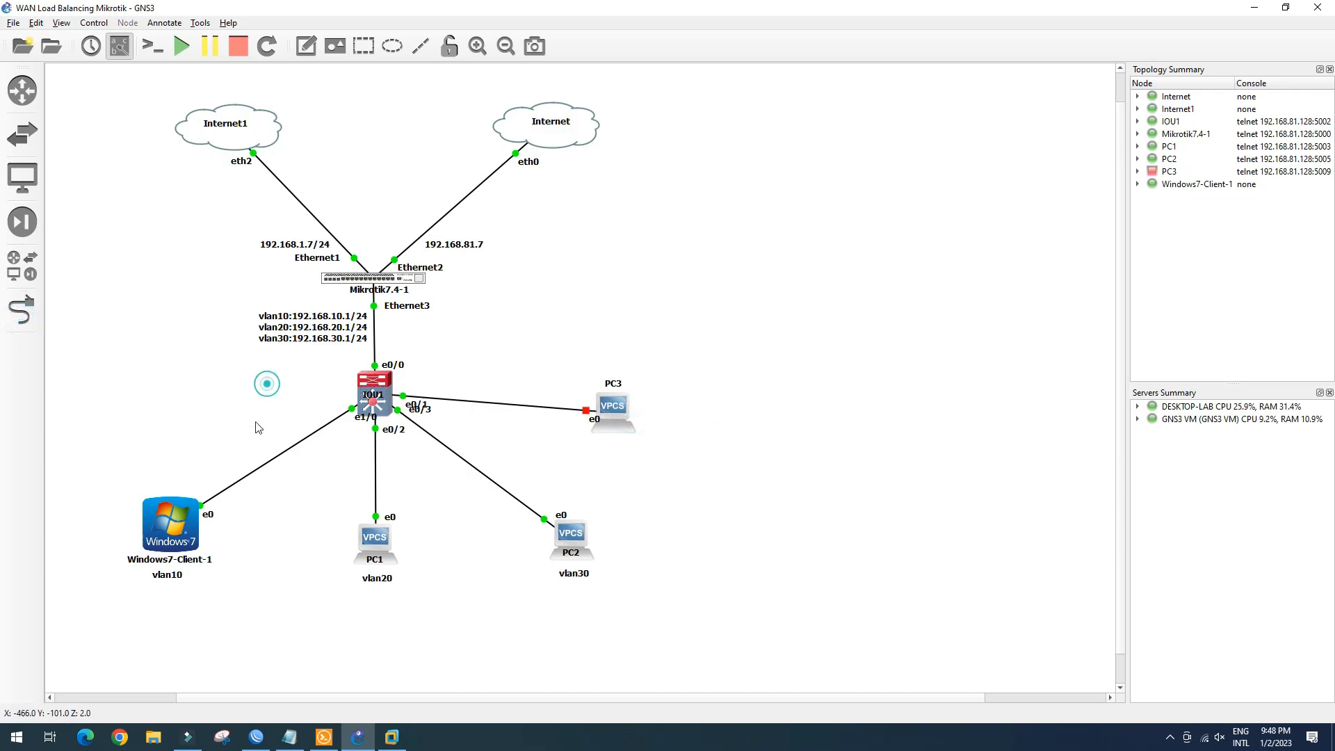
Duplicate the vlan10 label and place the copy under PC3
right_click(168, 576)
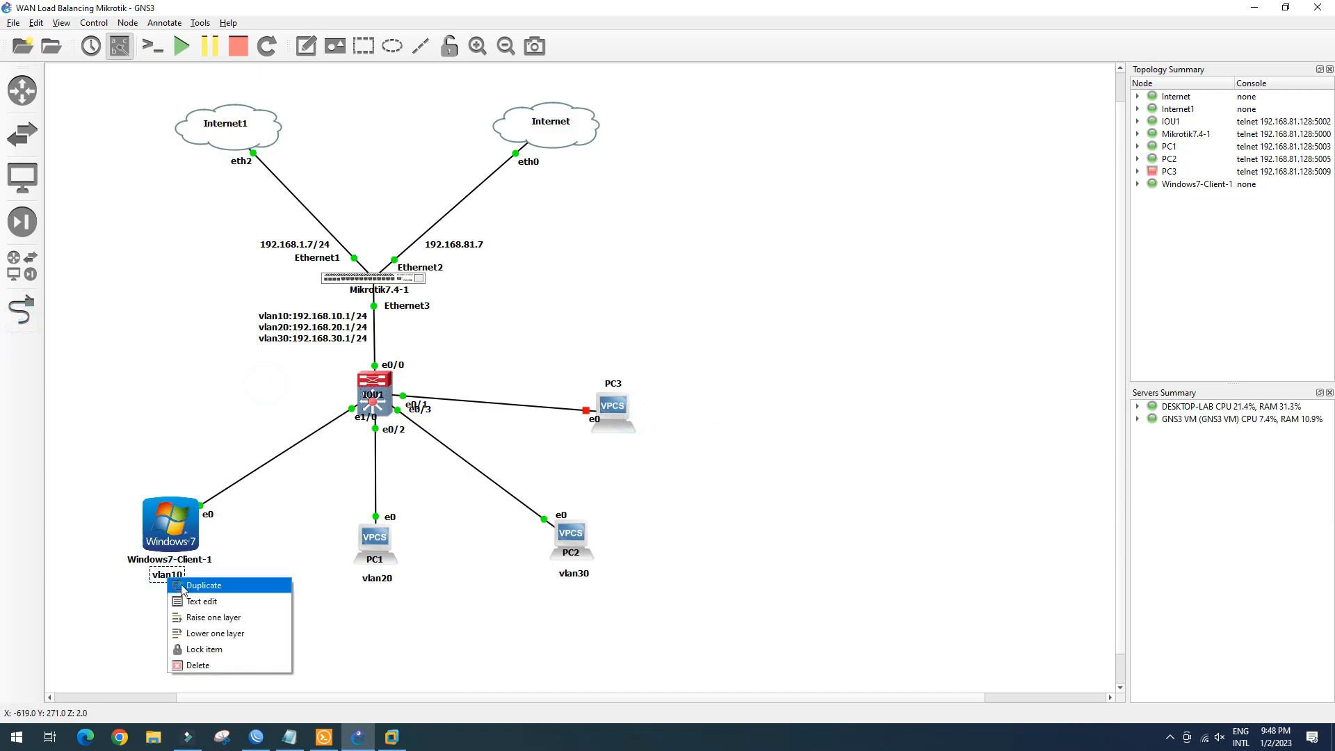
left_click(183, 585)
left_click_drag(201, 593, 627, 449)
left_click(503, 469)
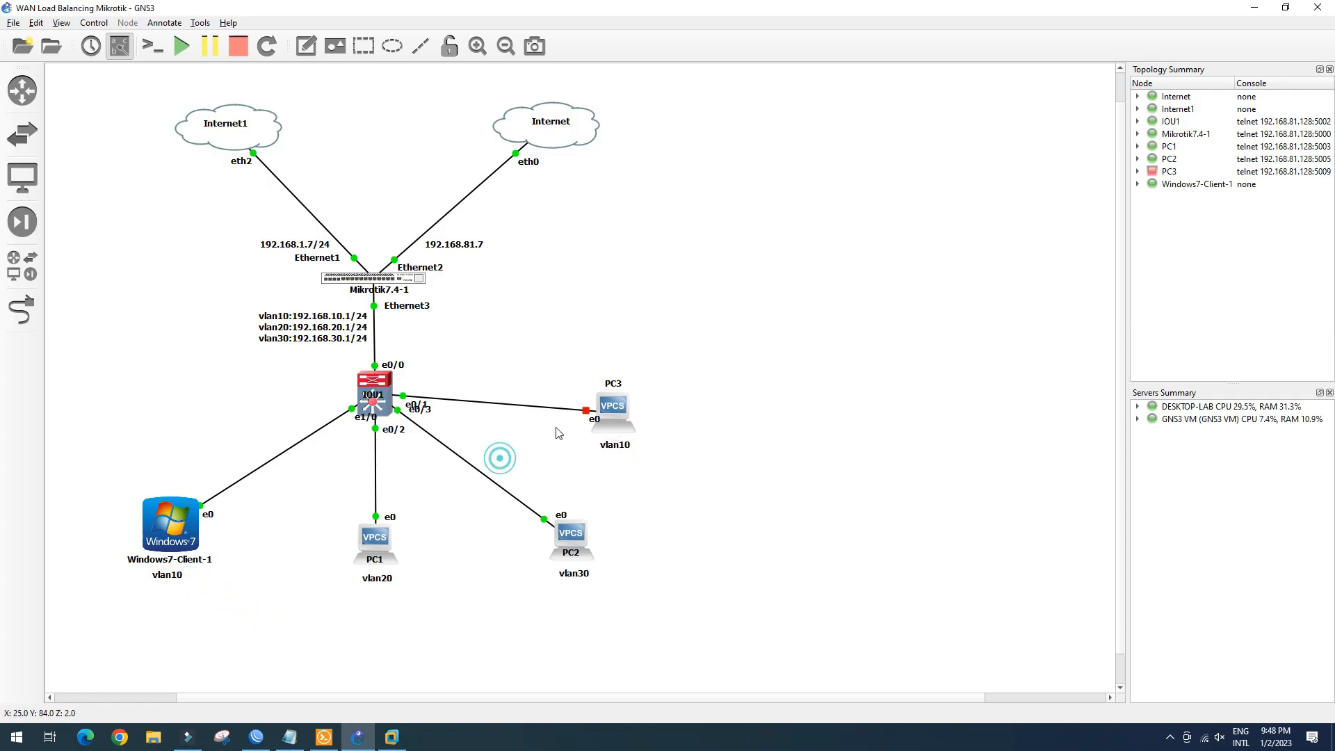
Start PC3 and move the e0/1 port label clear of e0/3
right_click(613, 411)
left_click(629, 443)
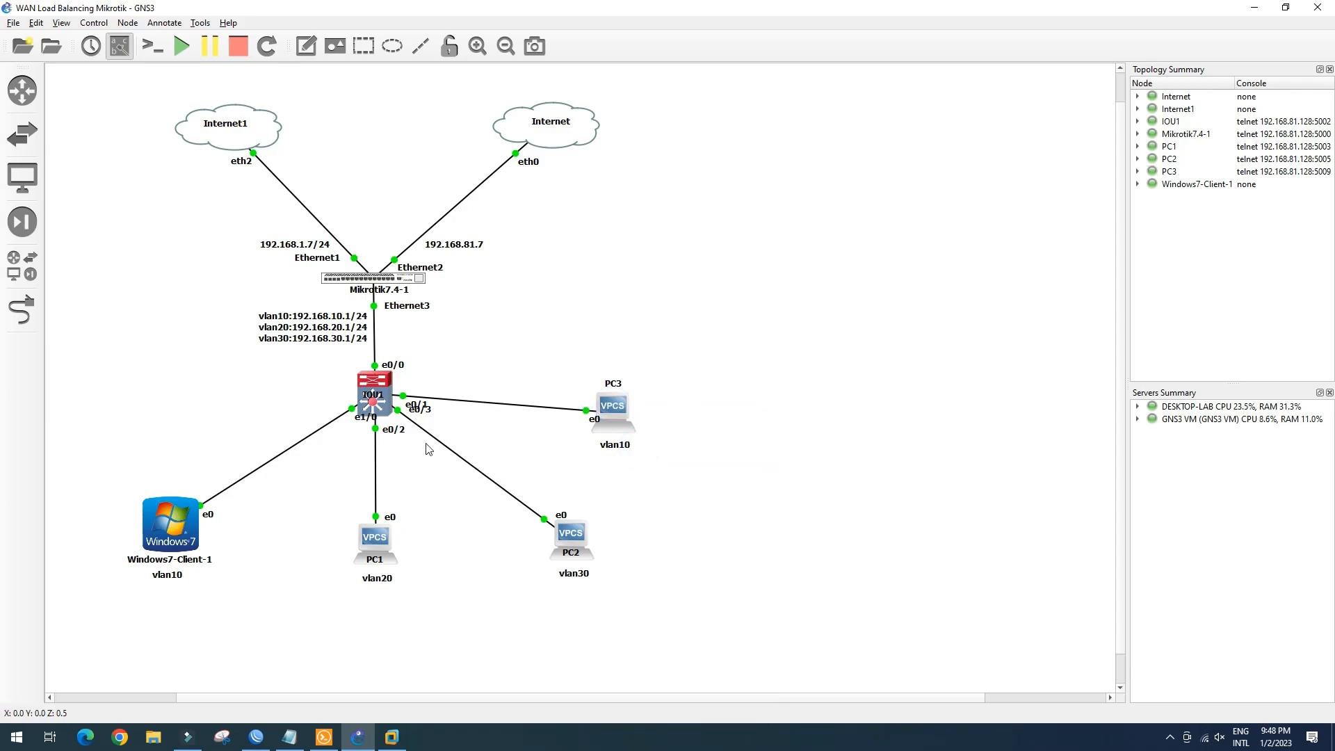
left_click_drag(426, 413, 423, 397)
left_click(459, 429)
left_click(325, 738)
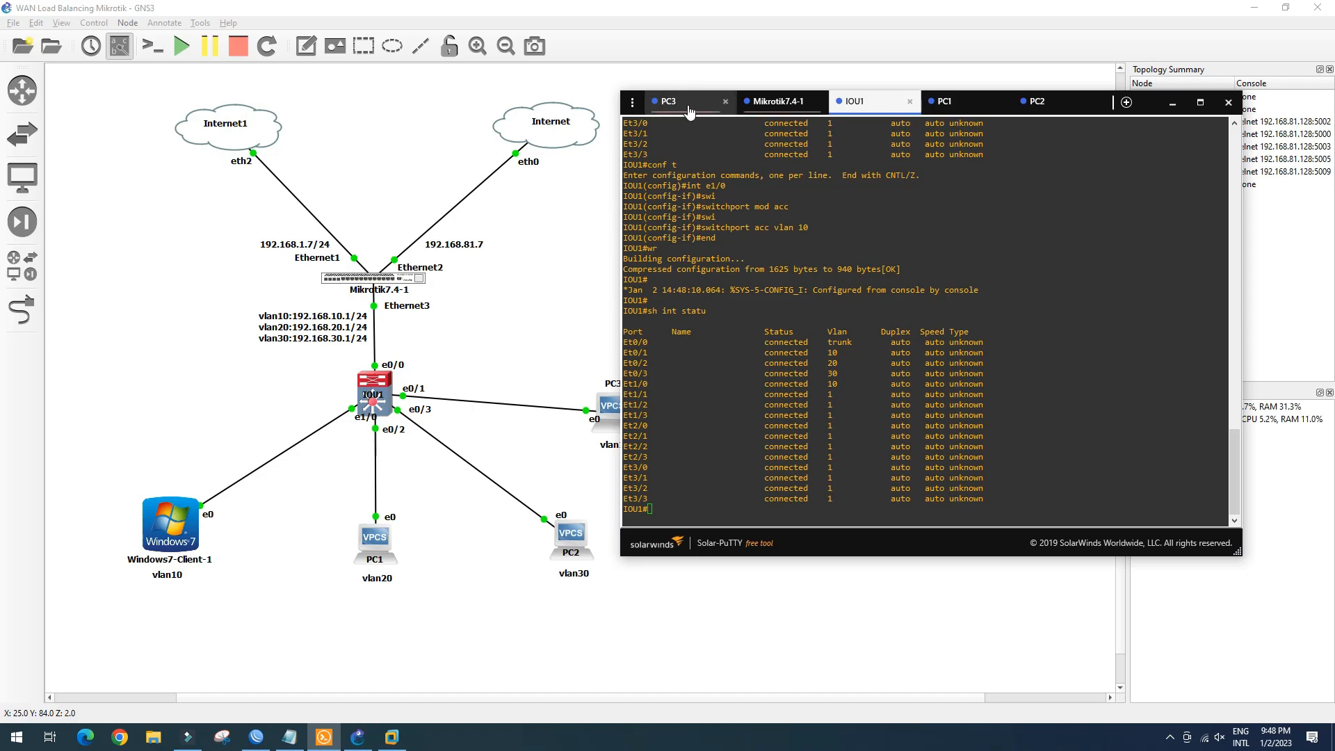
Get PC3 a DHCP lease of 192.168.10.254/24 with gateway 192.168.10.1 and save
left_click(685, 102)
left_click(935, 396)
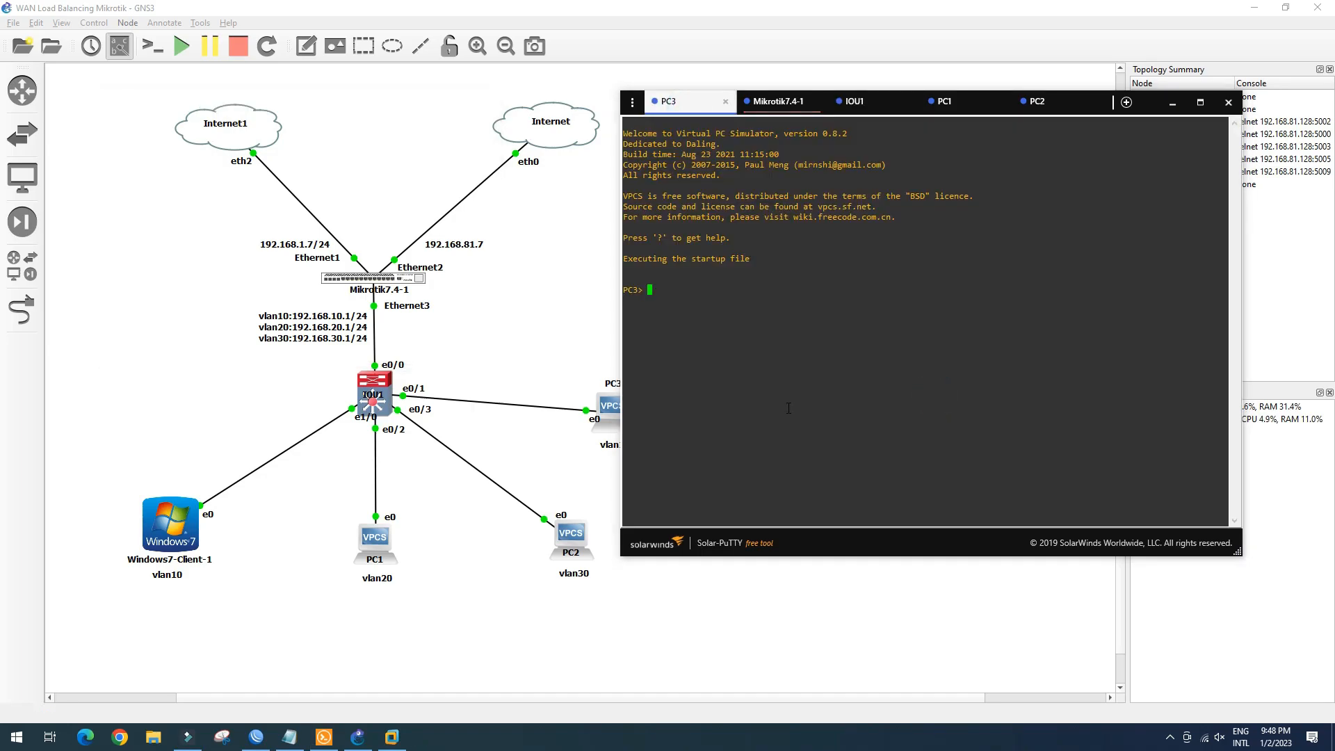
type("ip dhcp")
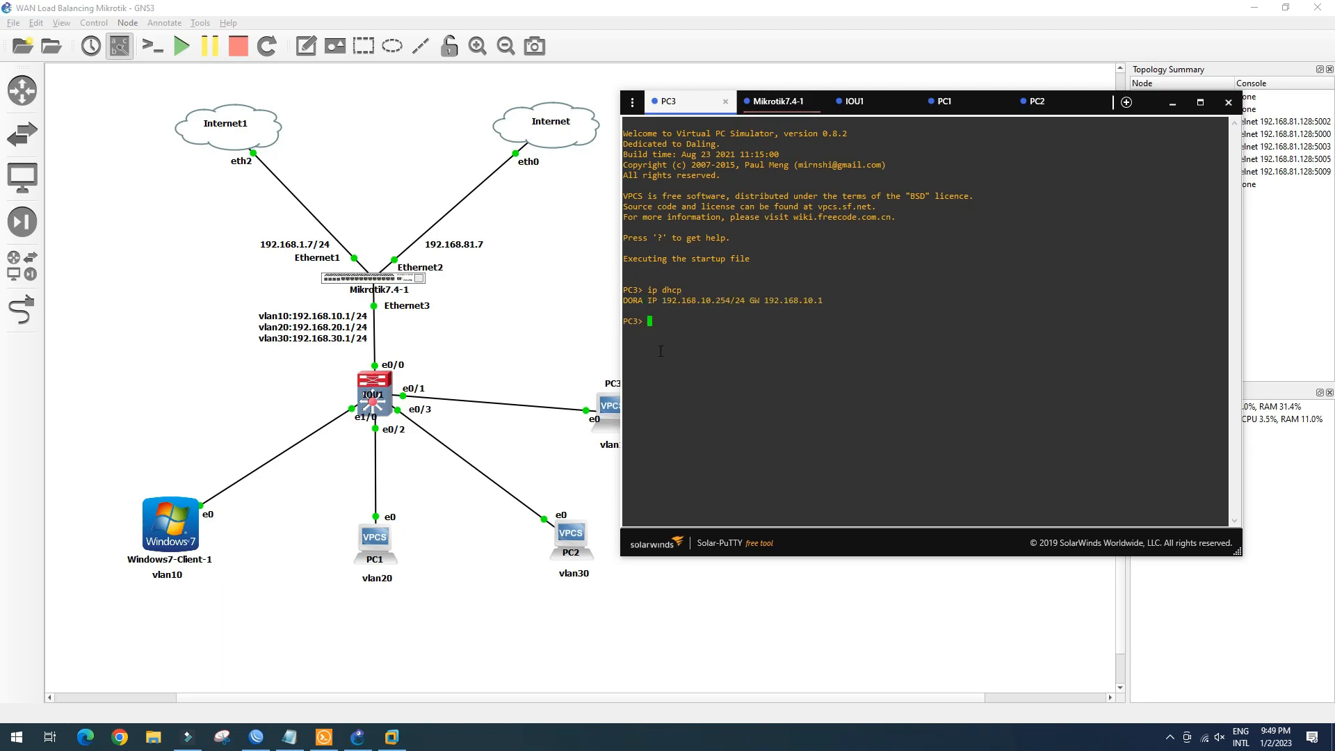
type("save")
key("Return")
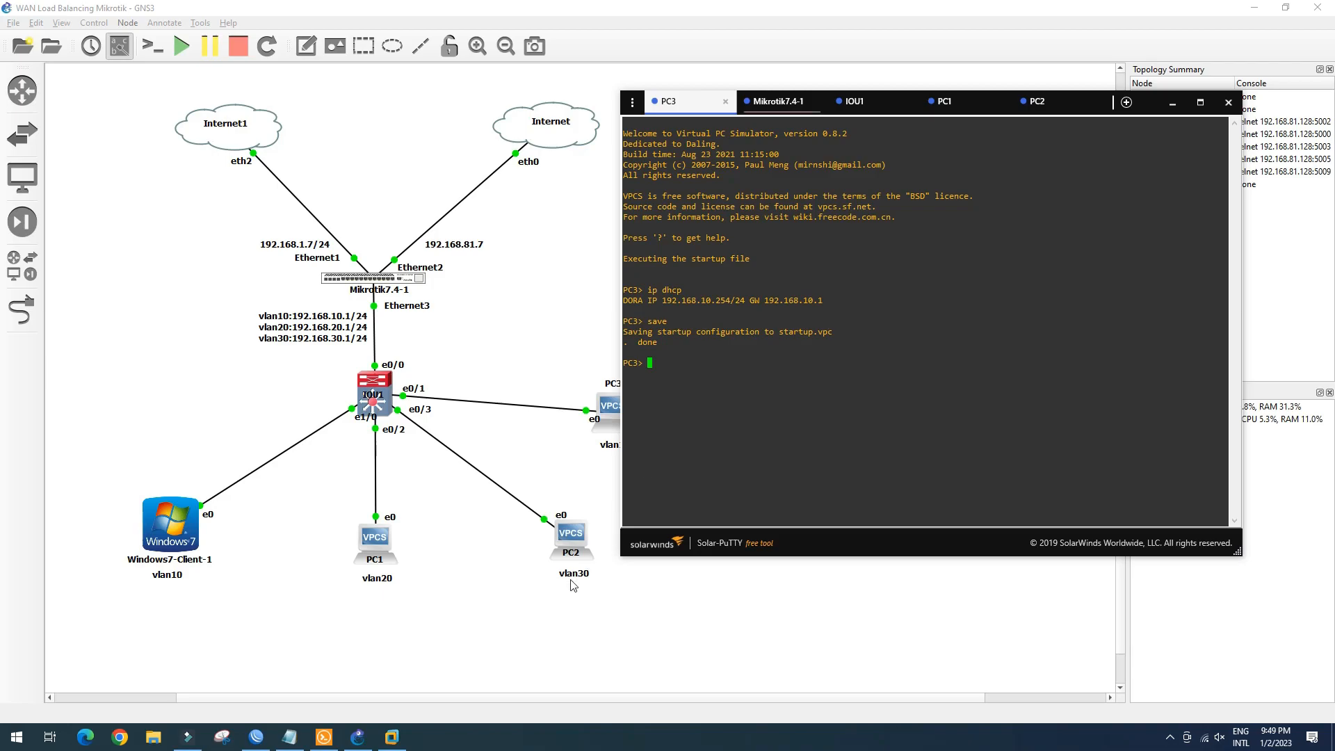
left_click(392, 737)
Disable and re-enable the Windows 7 client's Local Area Connection from network settings
right_click(878, 319)
left_click(901, 358)
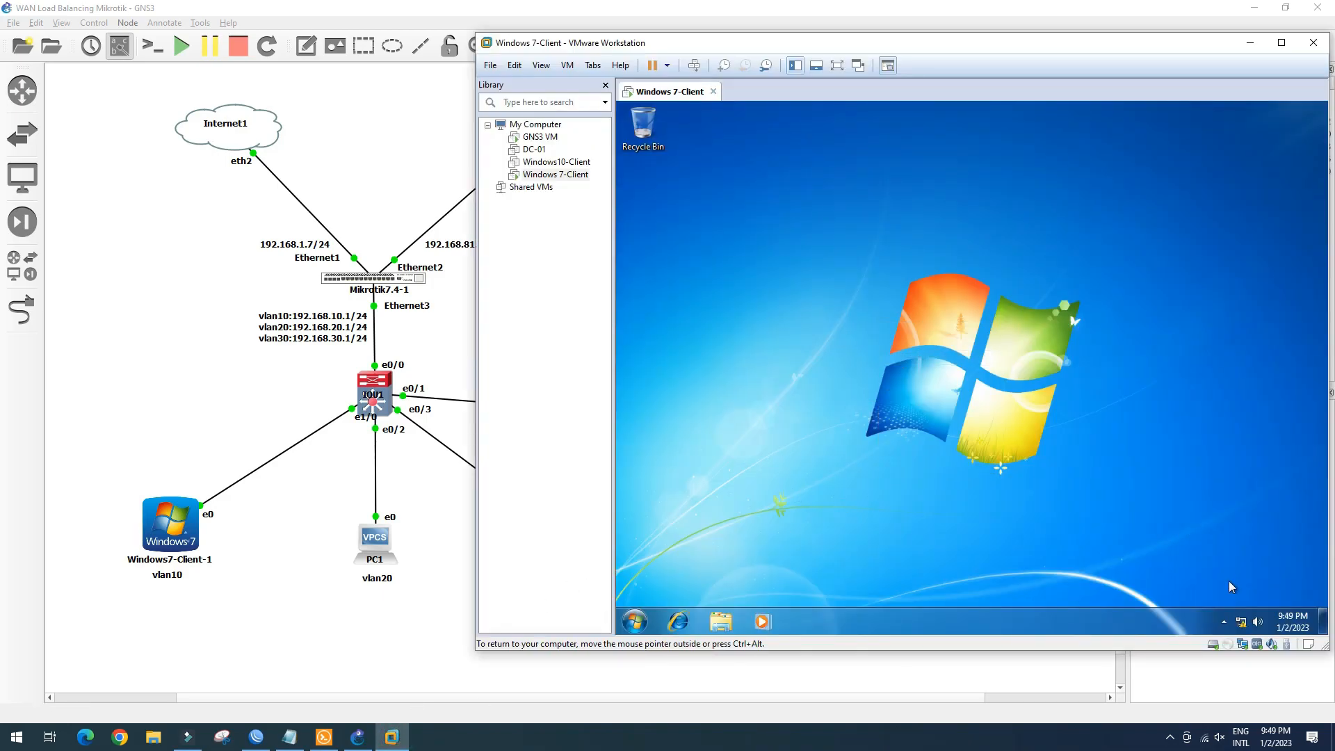
left_click(1241, 621)
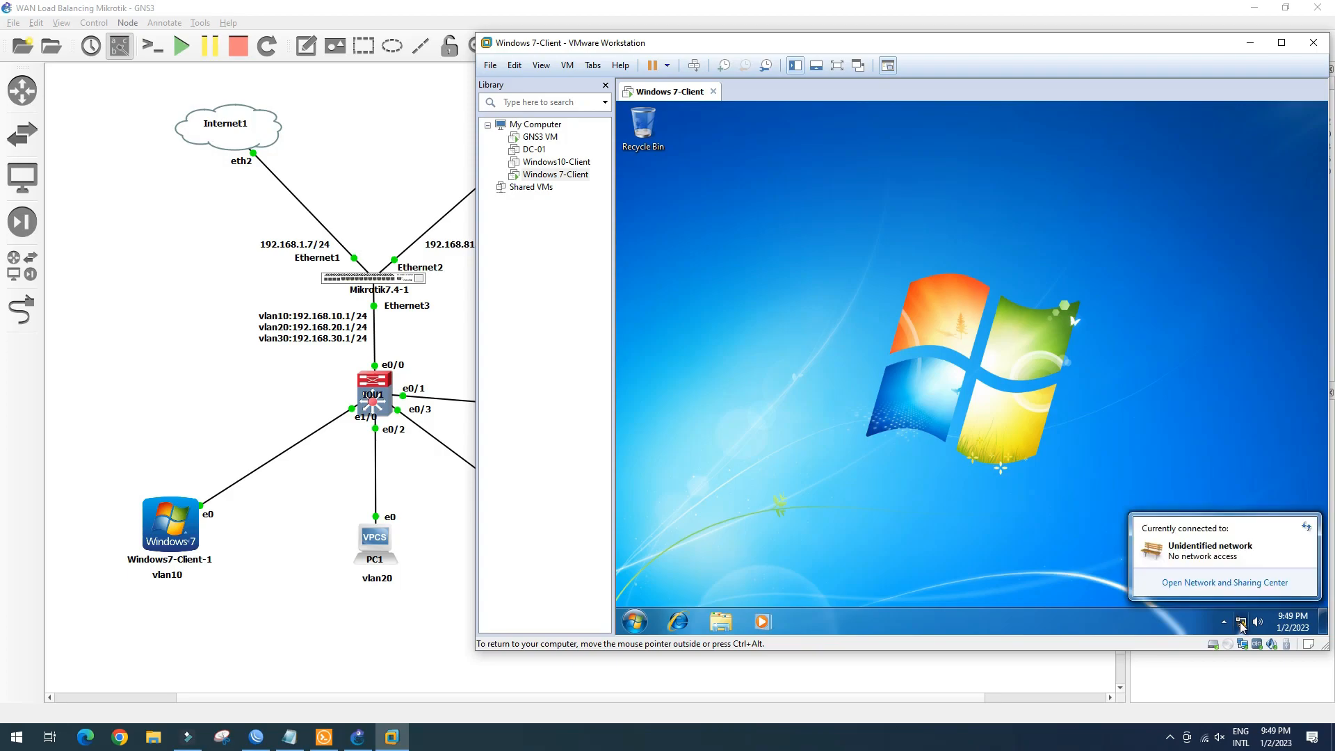
left_click(1234, 583)
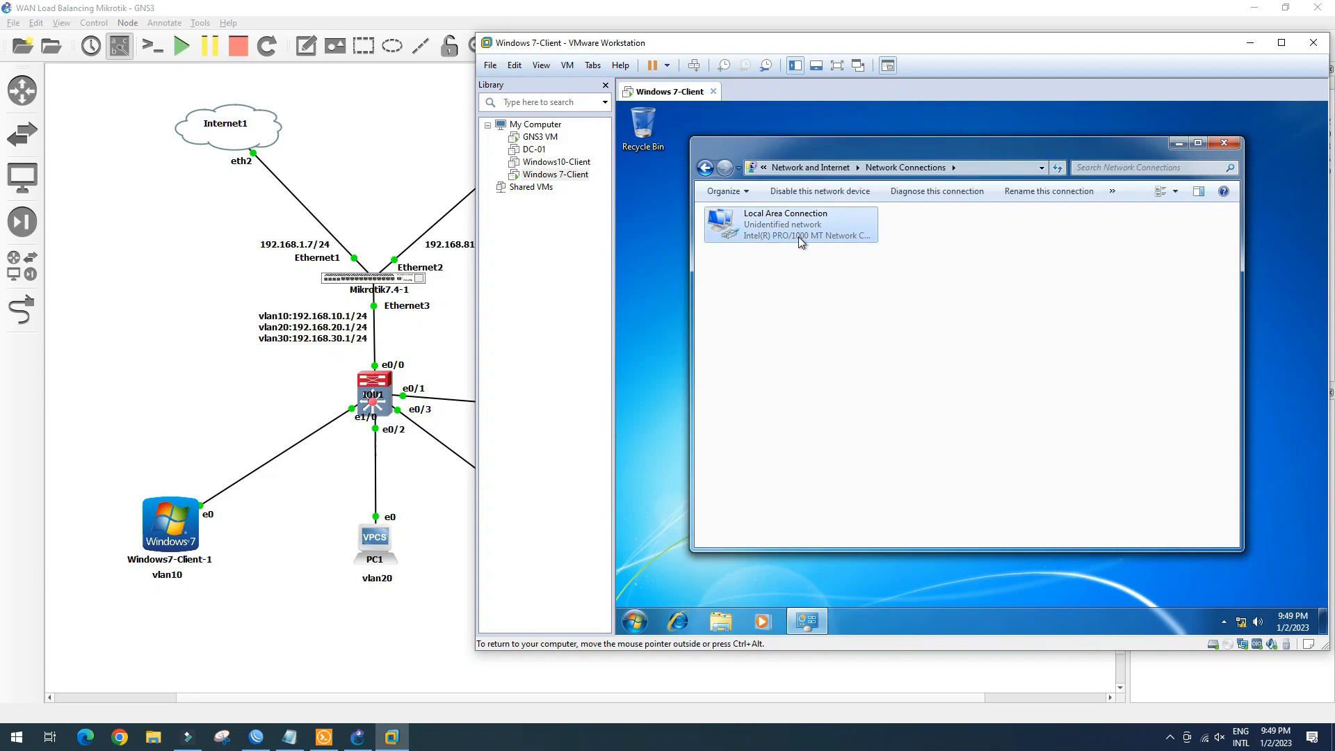
right_click(799, 236)
left_click(818, 248)
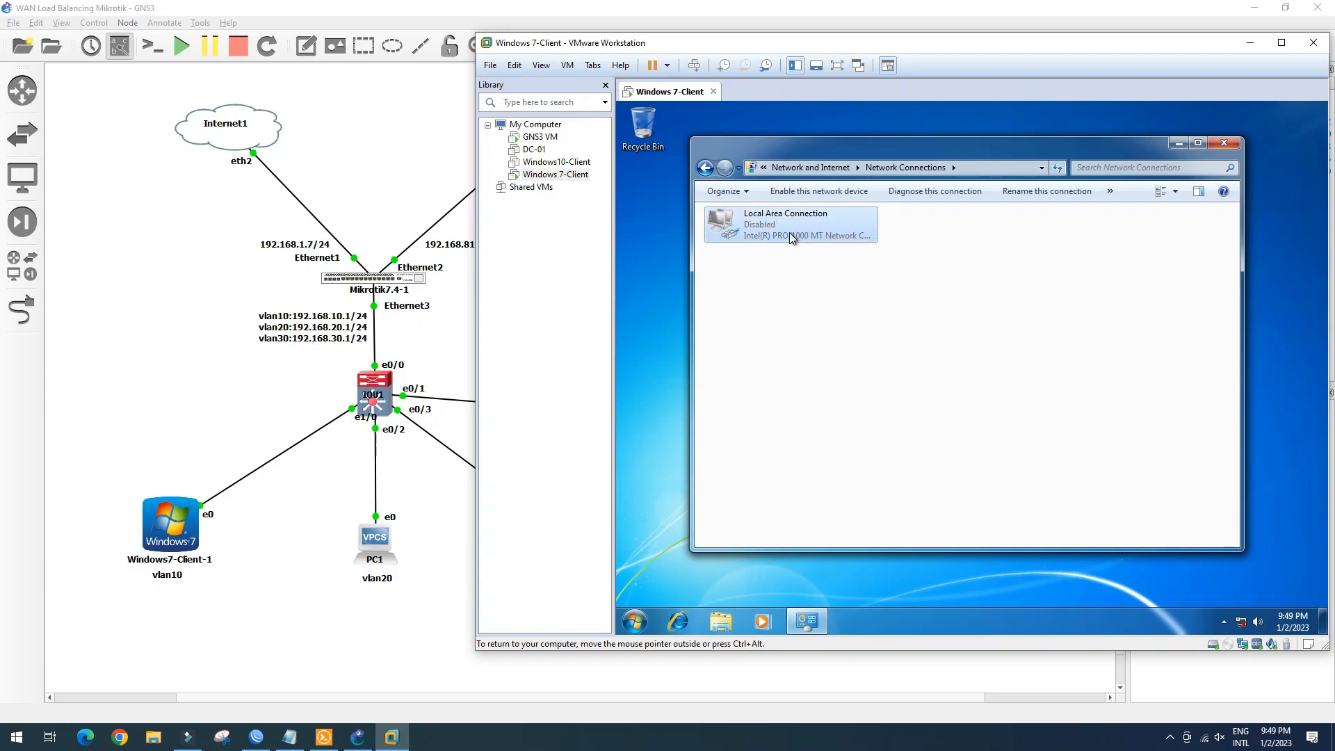
double_click(790, 232)
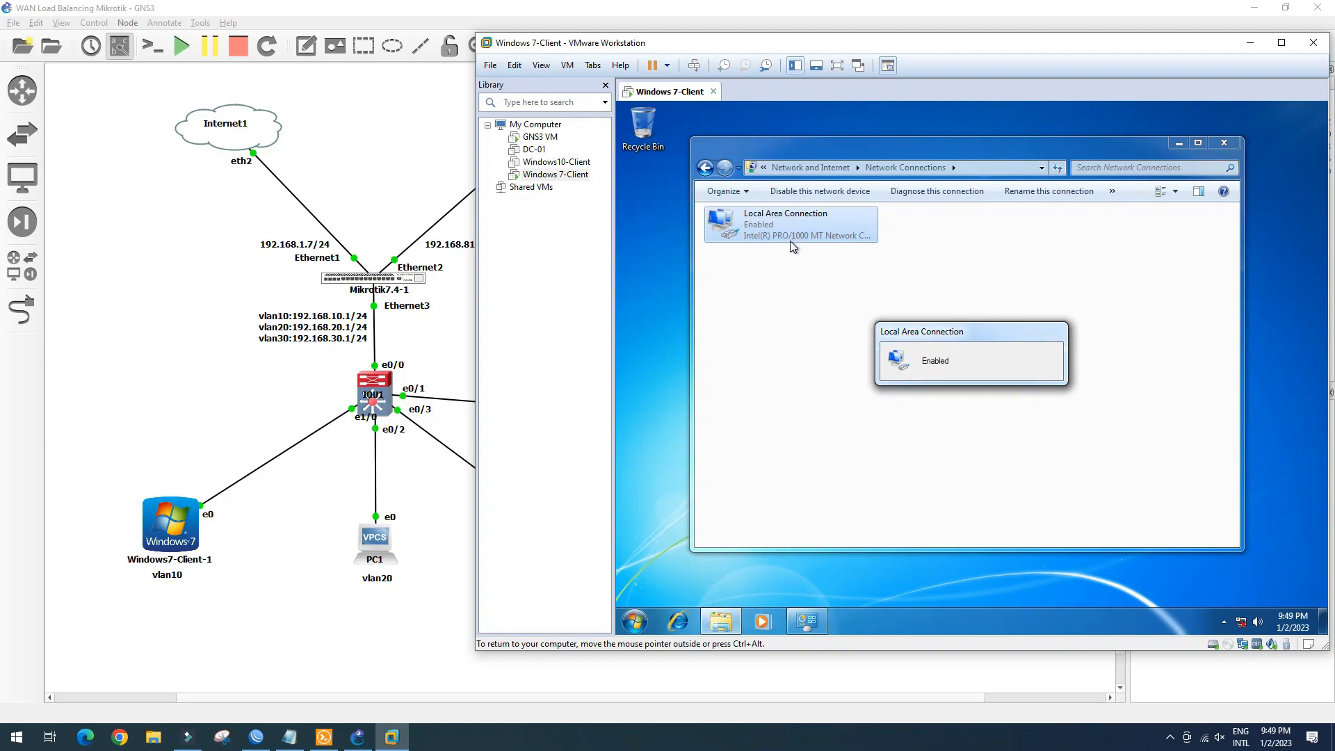
Refresh the Network Connections list repeatedly while Local Area Connection identifies the network
right_click(828, 339)
left_click(844, 388)
right_click(823, 305)
left_click(851, 359)
right_click(819, 339)
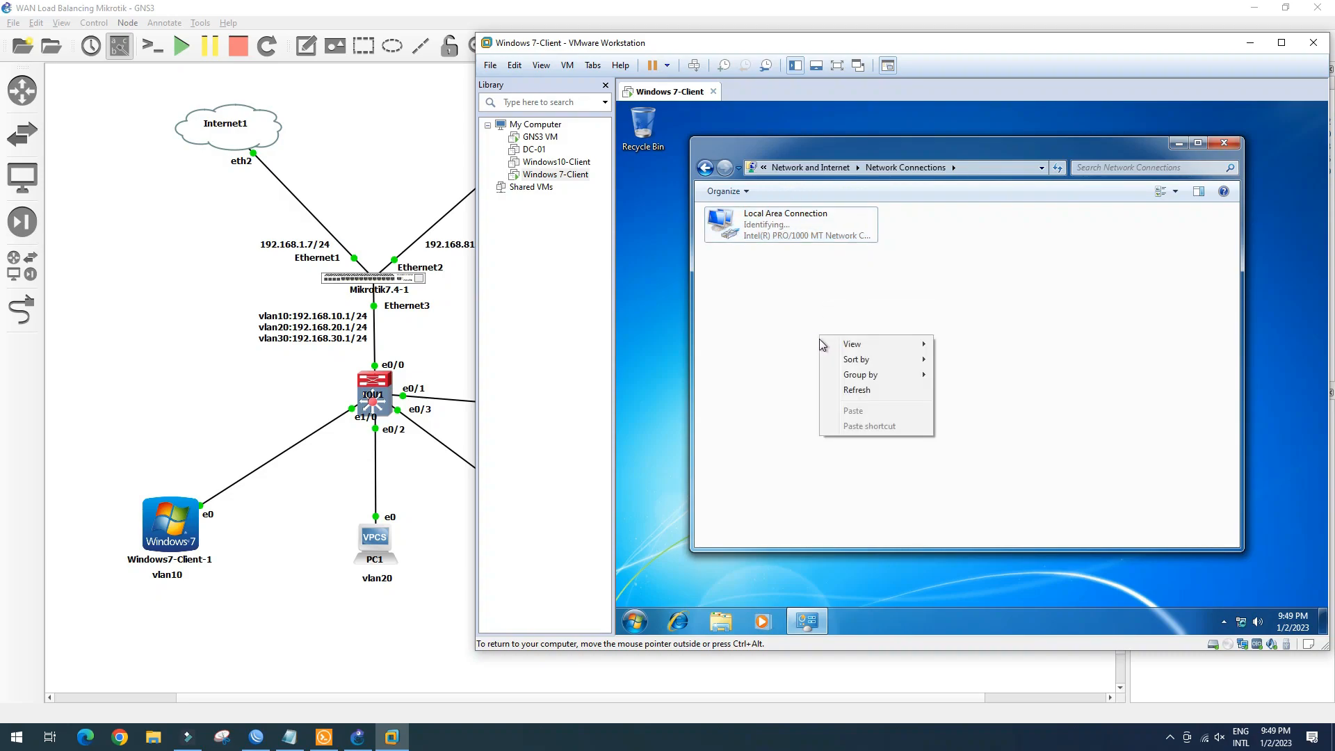
left_click(852, 390)
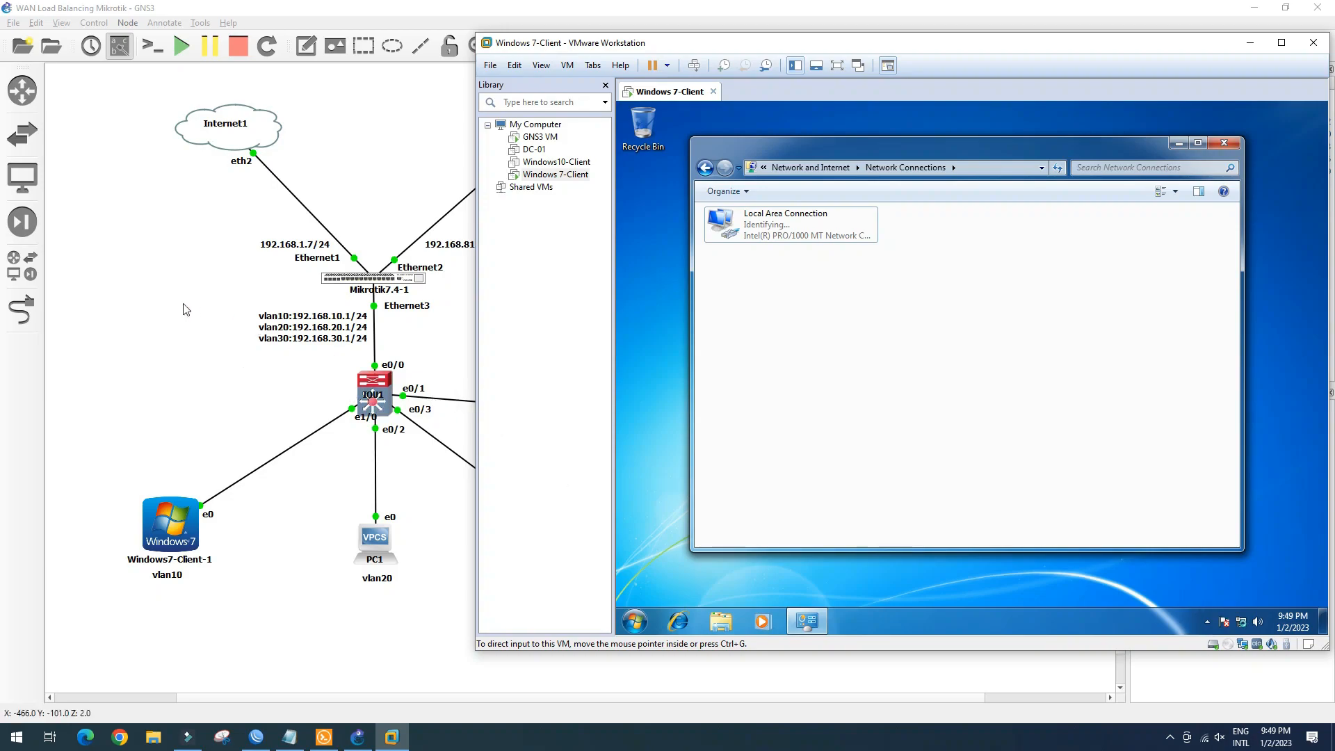
left_click(148, 364)
left_click(28, 185)
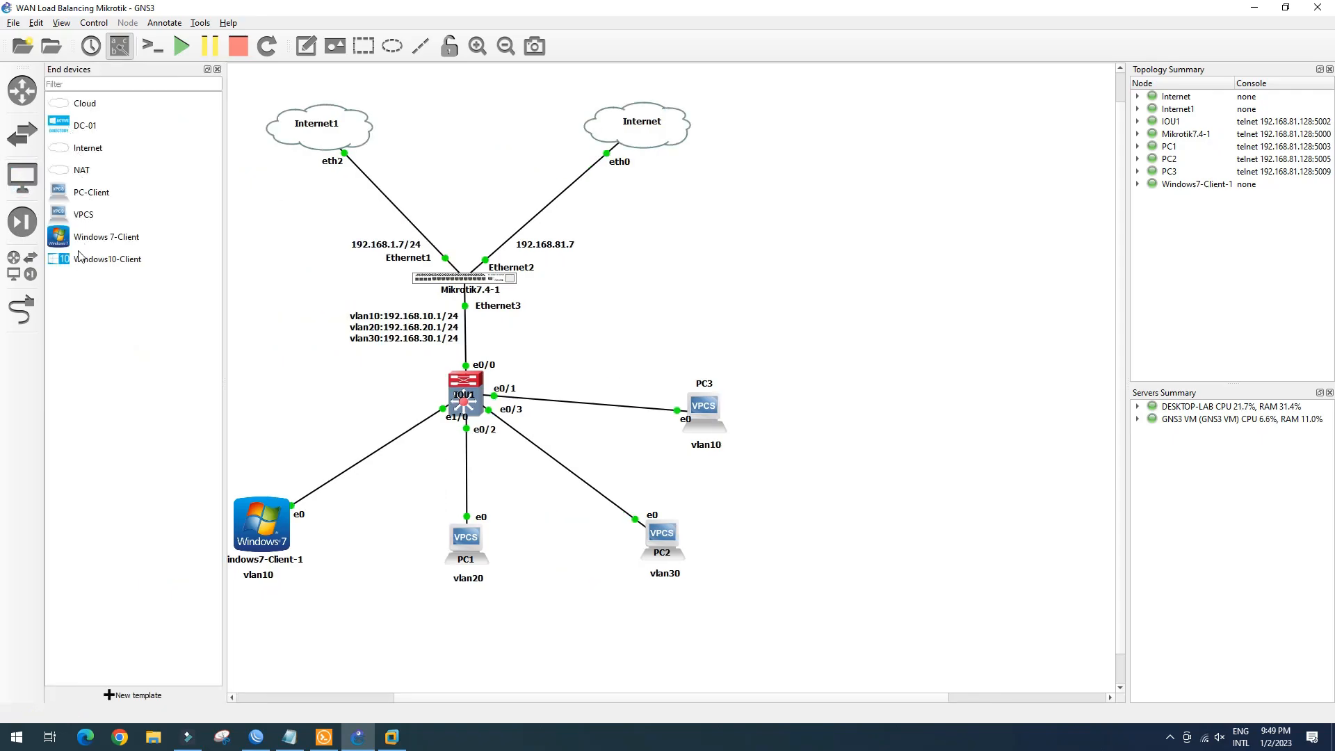
Add a Windows10-Client node and link its Ethernet0 to IOU1 port e1/1
left_click_drag(103, 258, 167, 407)
left_click(217, 69)
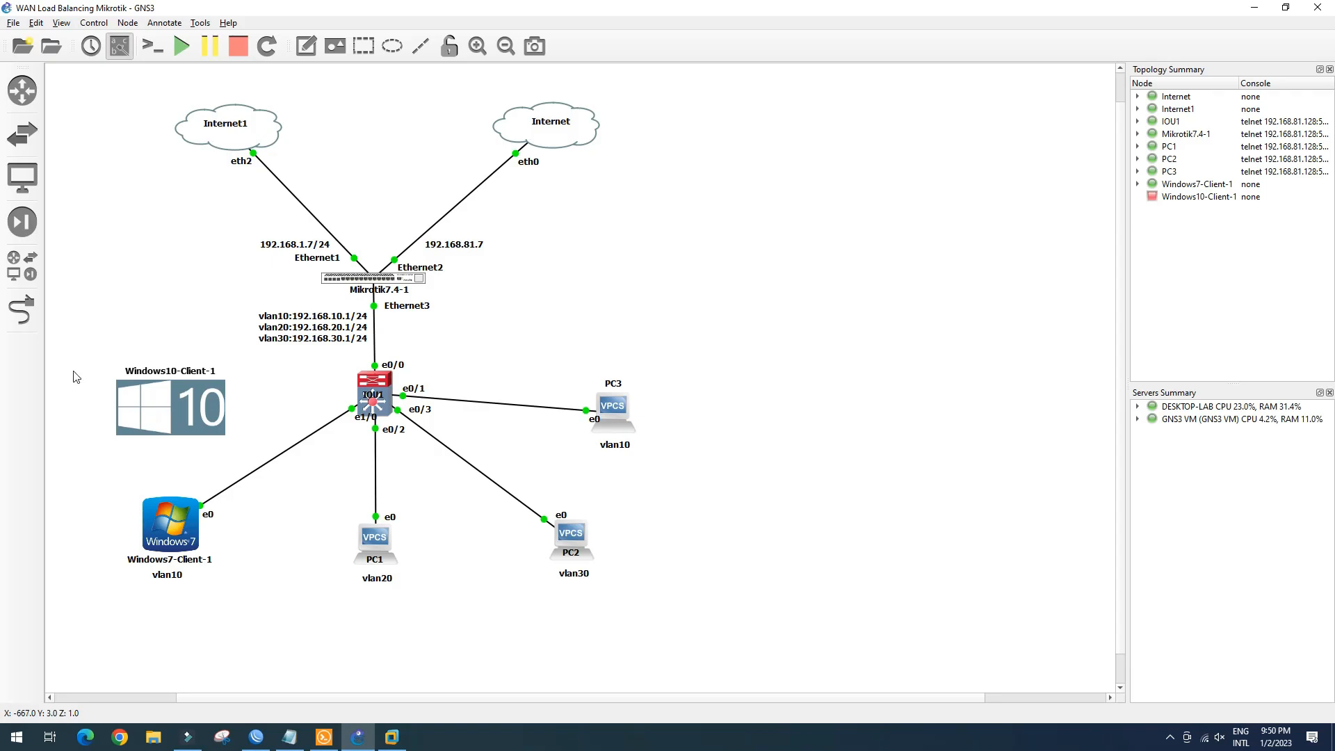
left_click(22, 309)
left_click(154, 403)
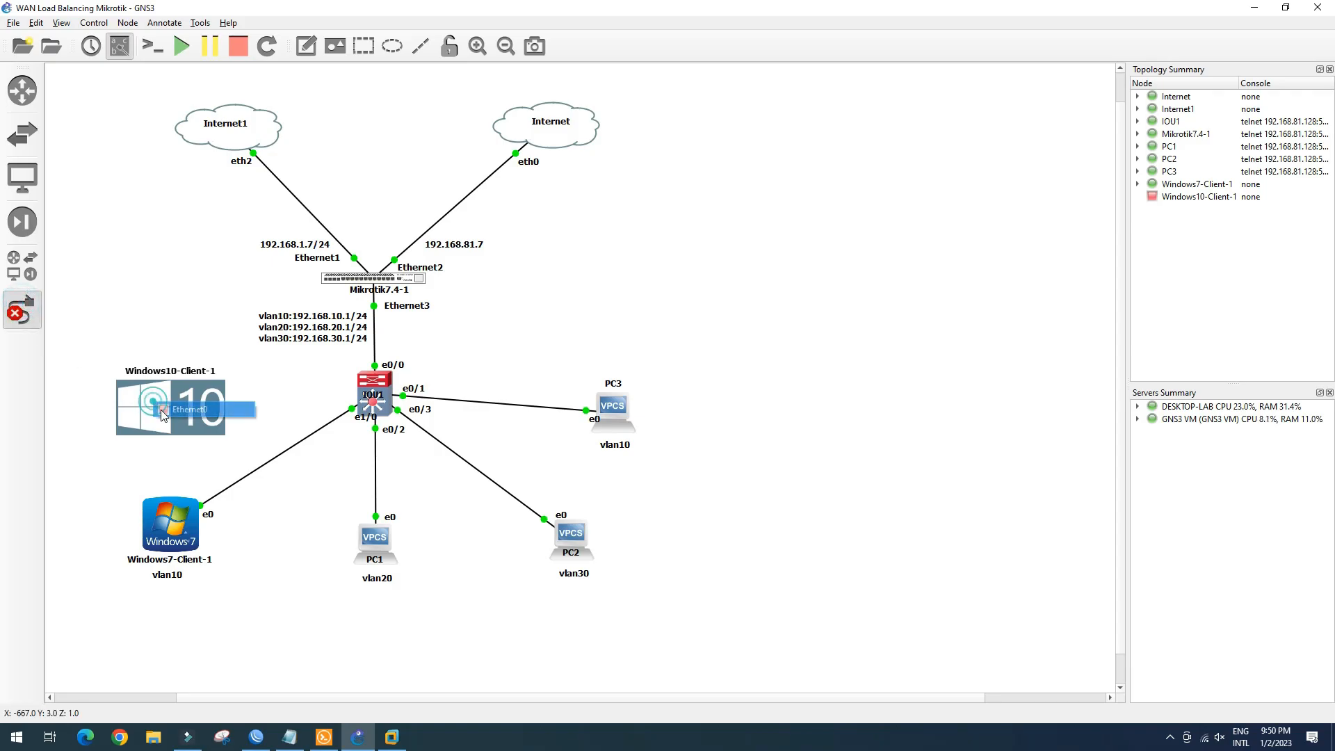
left_click(205, 408)
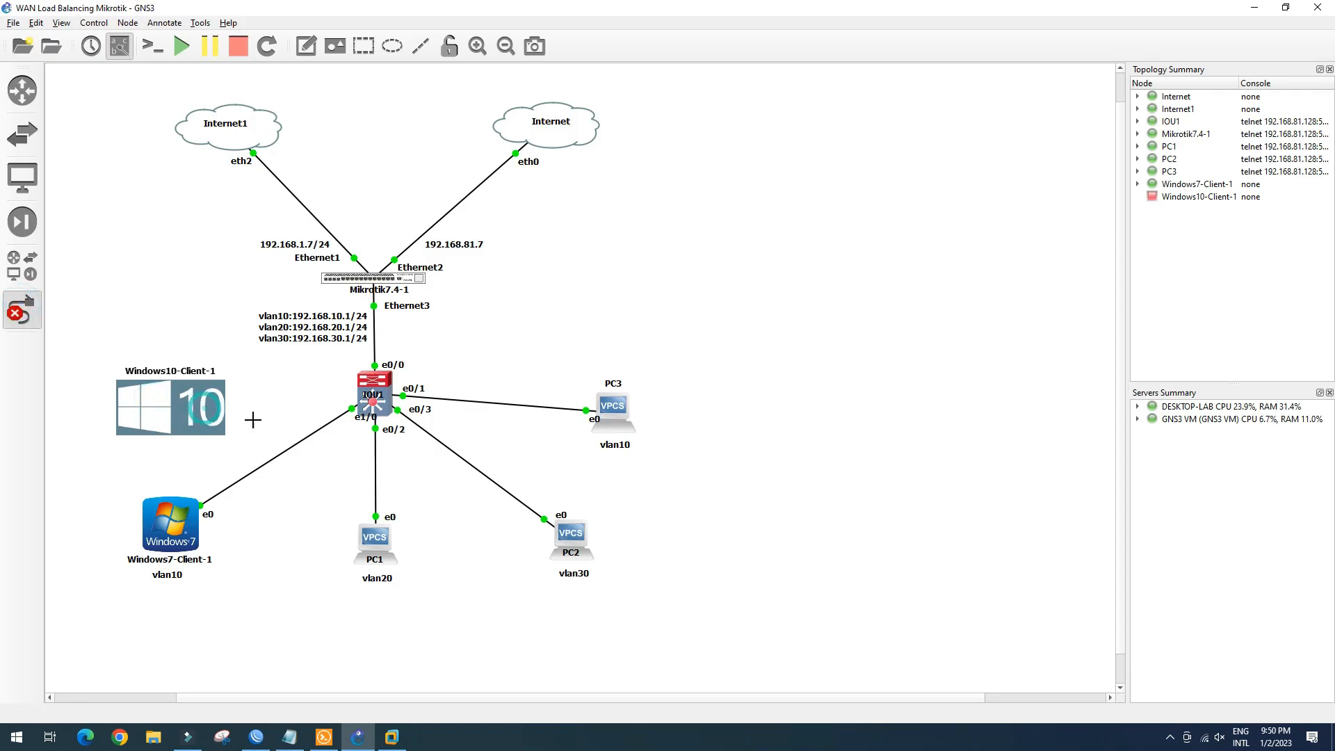
left_click(363, 381)
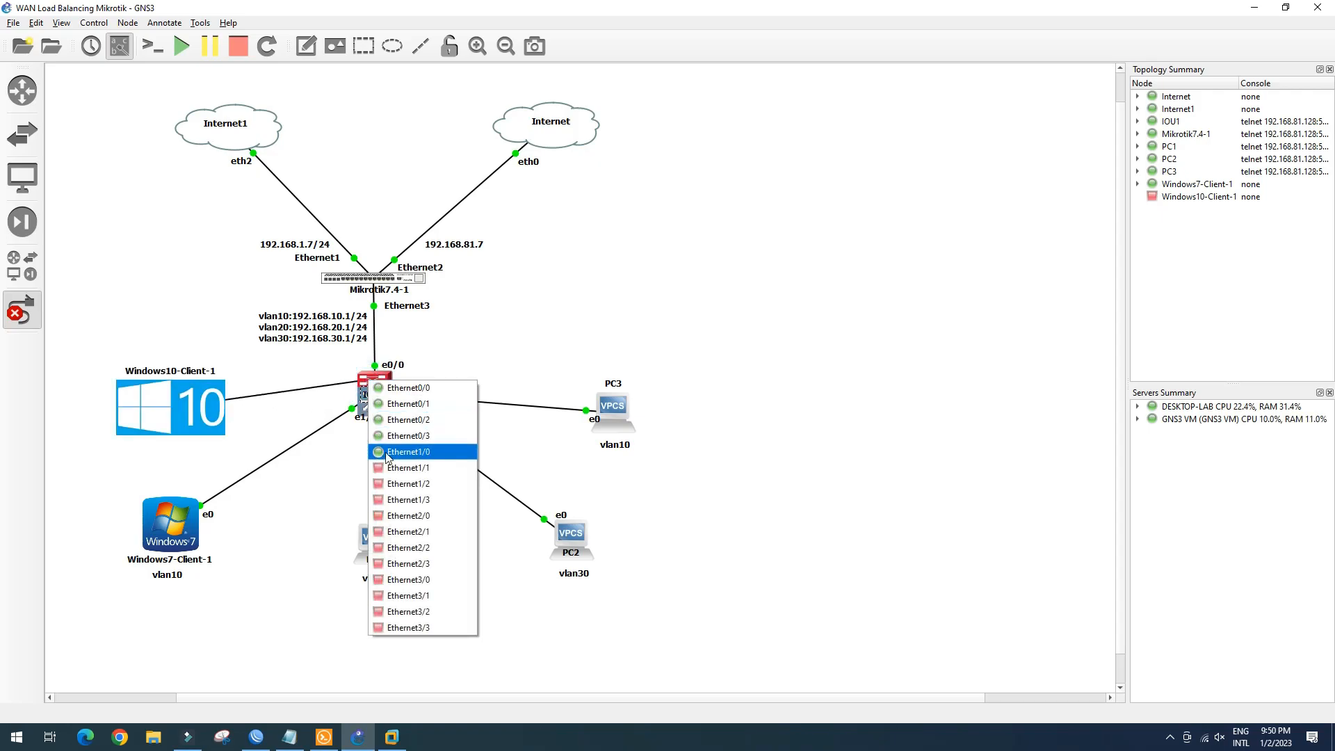
left_click(400, 466)
left_click(25, 324)
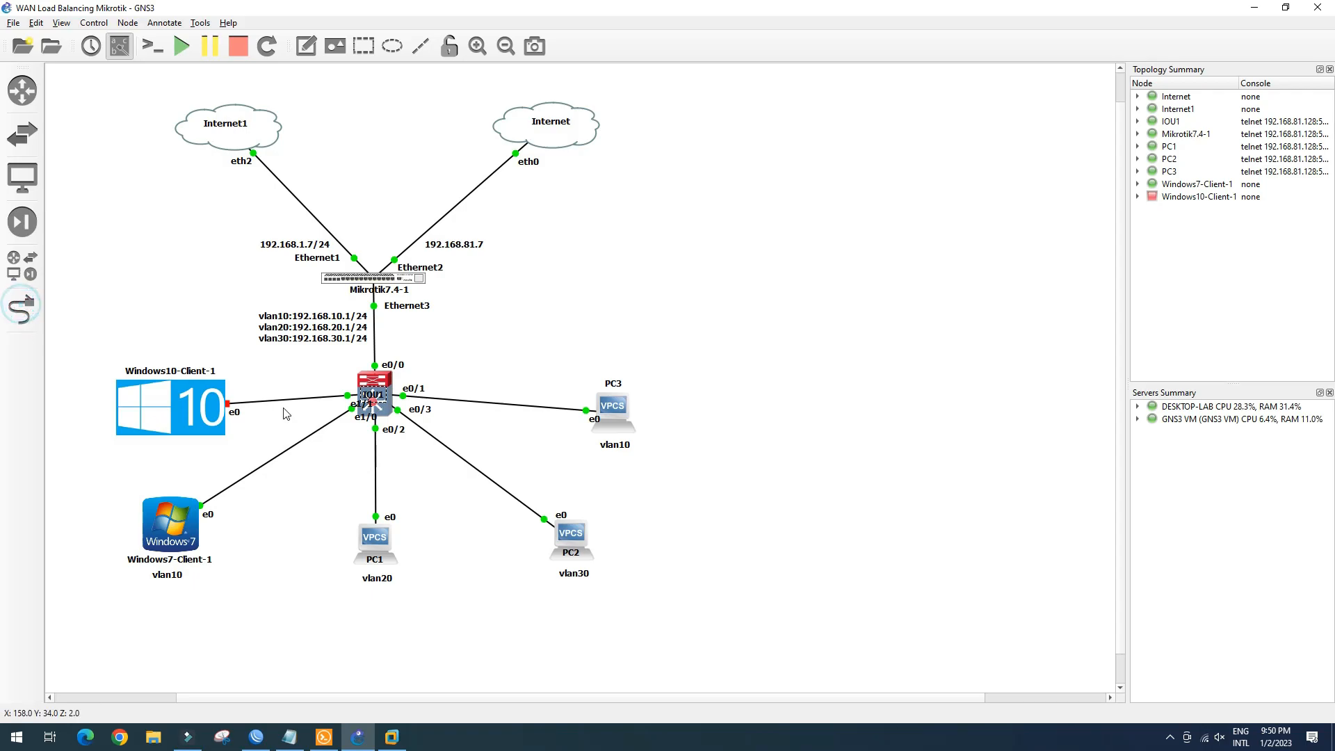
Duplicate the vlan20 label and place the copy under Windows10-Client-1
right_click(388, 580)
left_click(417, 587)
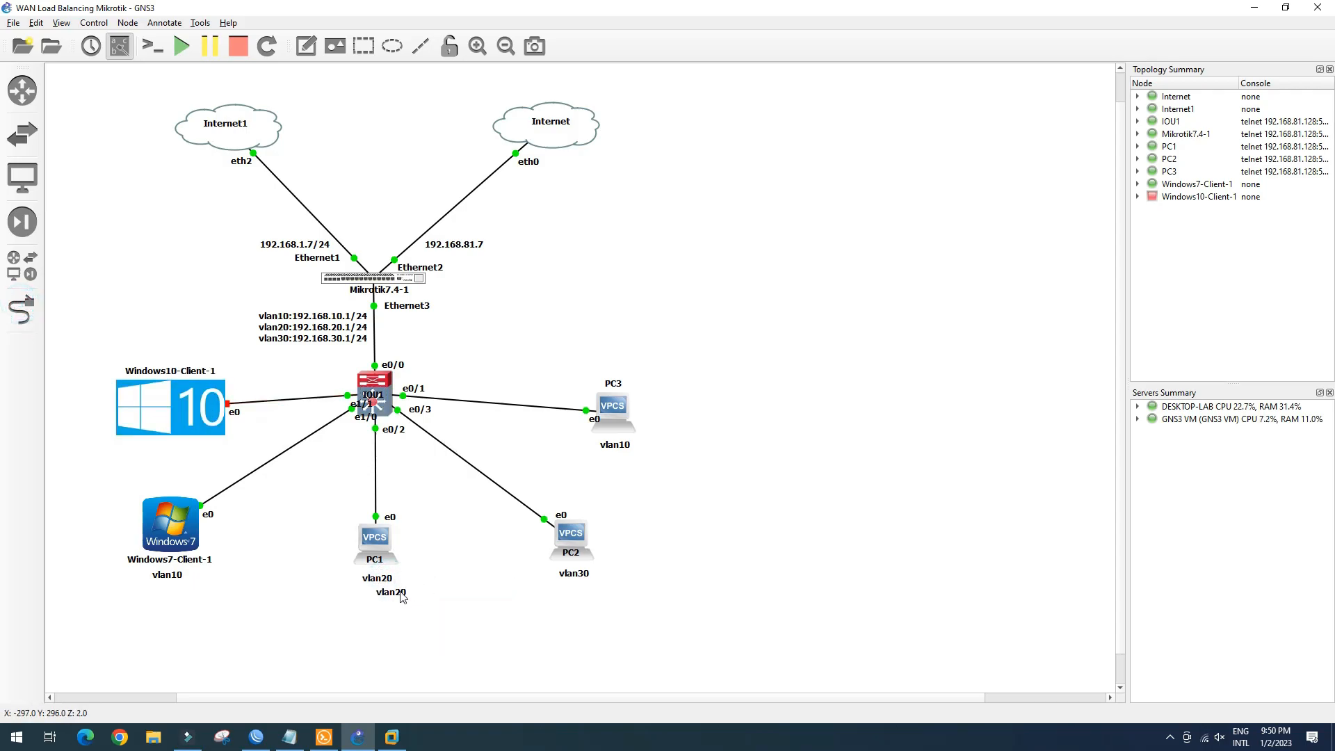
left_click_drag(351, 606, 204, 435)
left_click(194, 481)
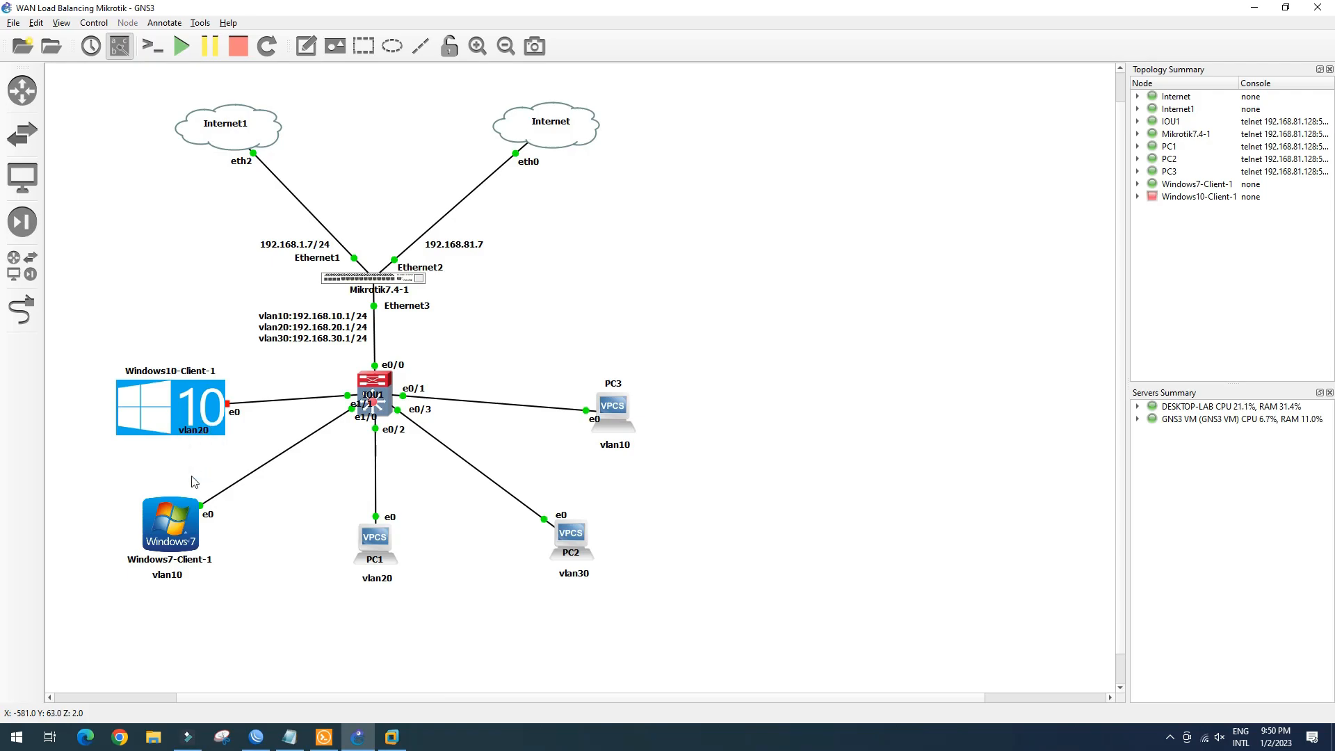
left_click(330, 744)
On IOU1, make port e1/1 an access port in VLAN 20 and save the configuration
left_click(854, 101)
type("conf t")
key("Return")
type("int e1/1")
key("Return")
type("swi")
key("Tab")
type("mod acc")
key("Return")
type("swi")
key("Tab")
type("acc vlan 20")
key("Return")
type("end")
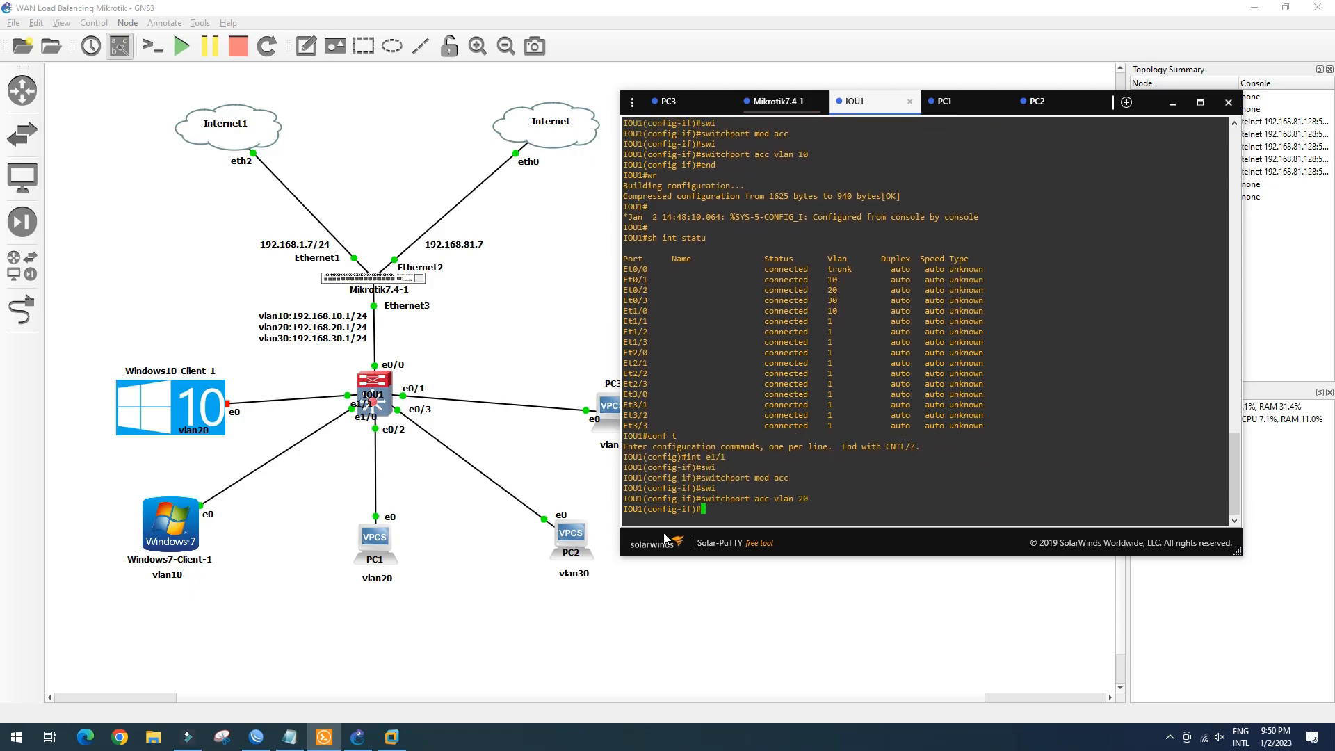
key("Return")
type("wr")
key("Return")
key("Return")
Check the switch's interface status to confirm Et1/1 is in VLAN 20
type("sh int statu")
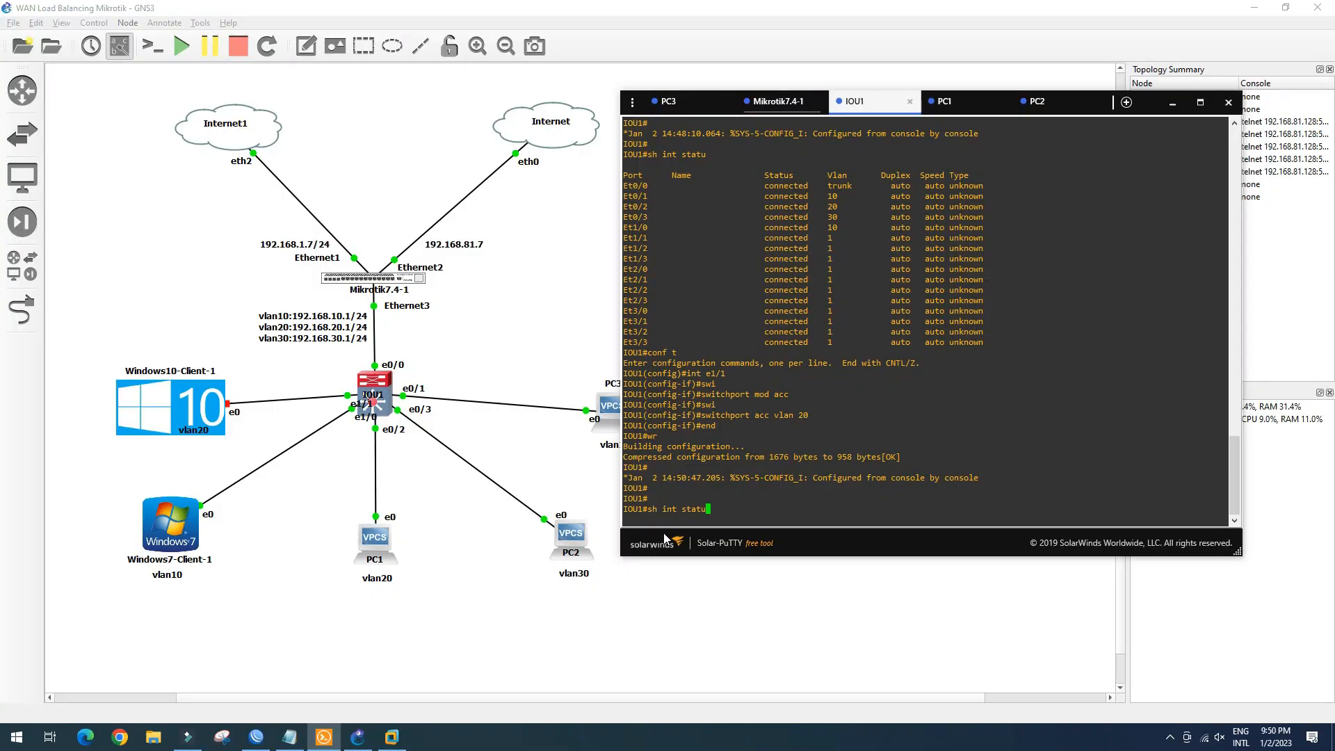
key("Return")
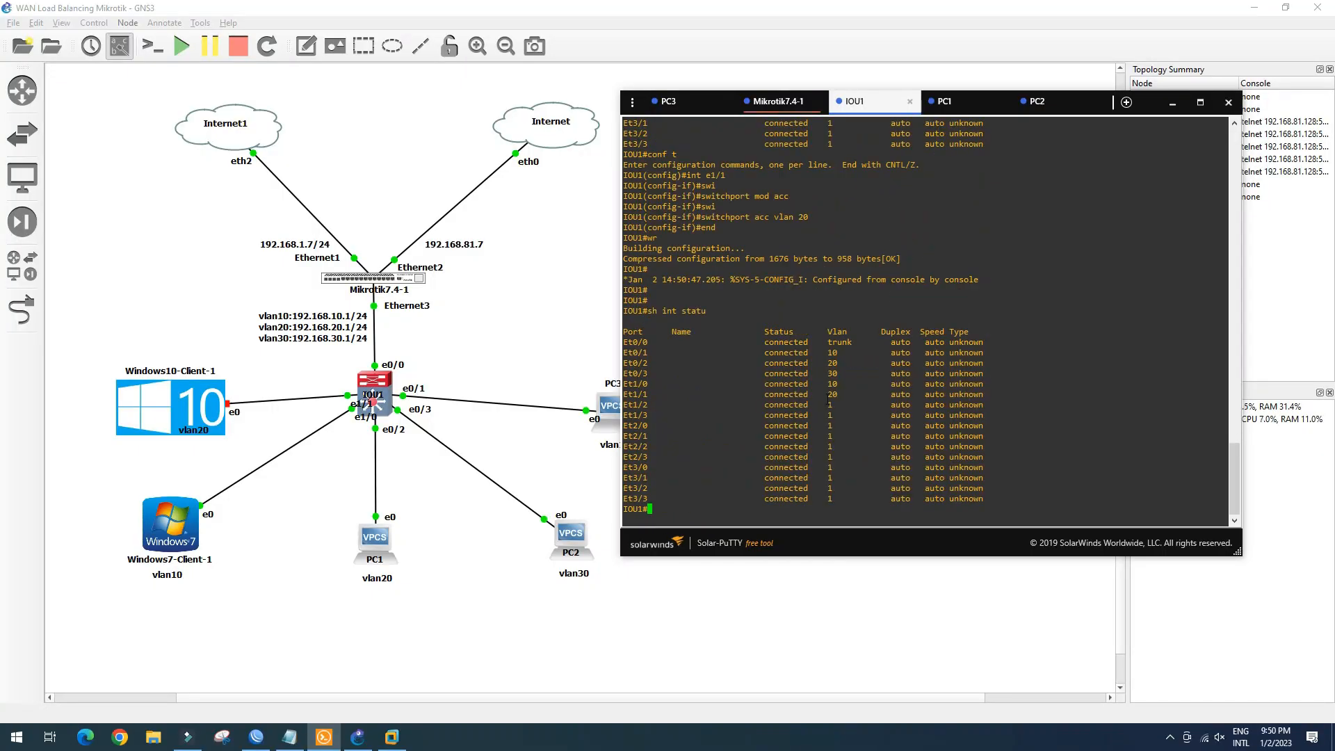
left_click_drag(830, 393, 783, 394)
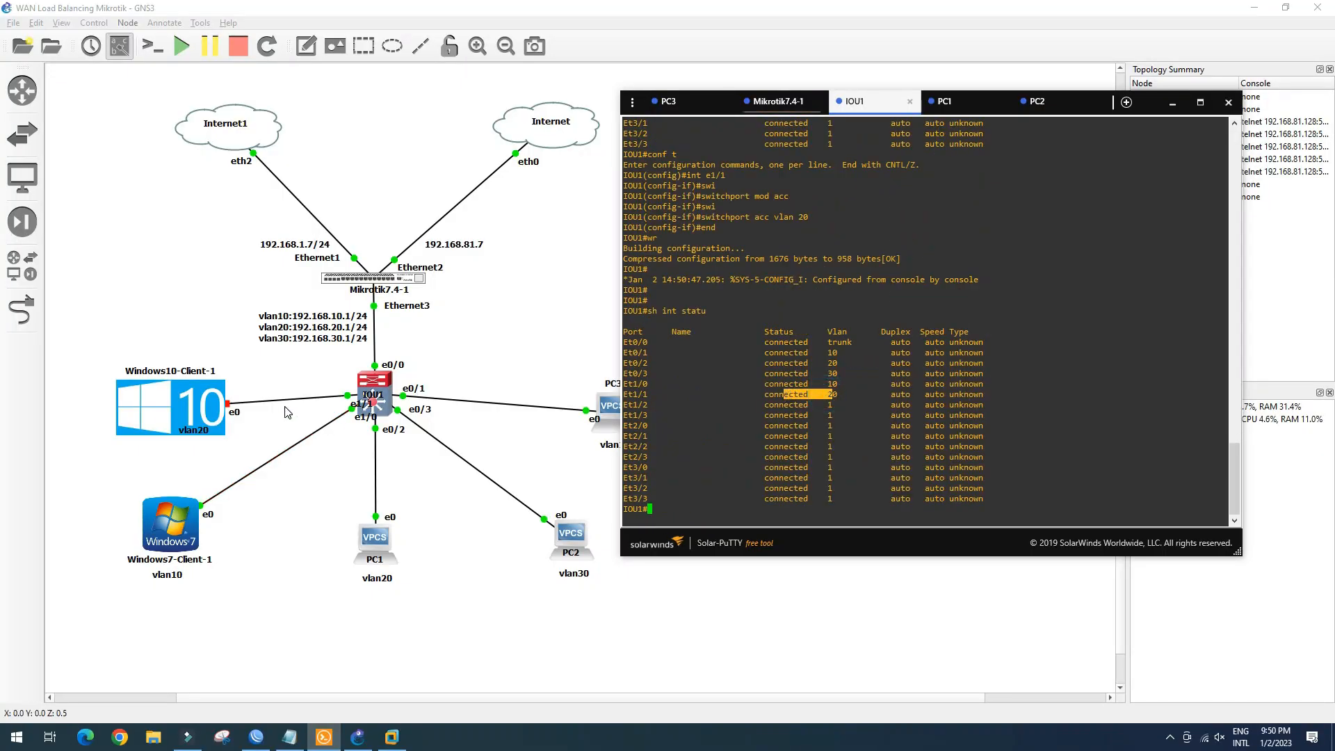
Move the e1/1 port label beside its link and start Windows10-Client-1
left_click(355, 458)
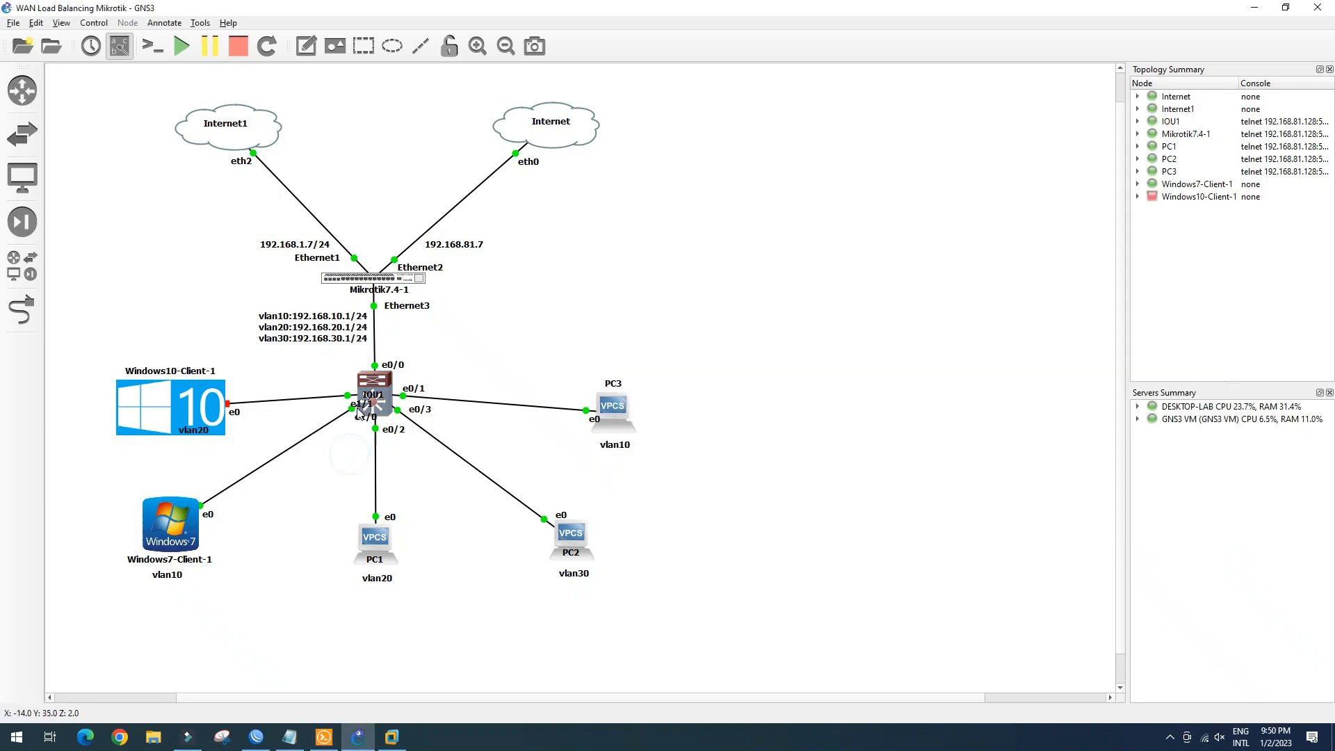
left_click_drag(361, 405, 334, 388)
left_click(350, 491)
right_click(201, 410)
left_click(228, 434)
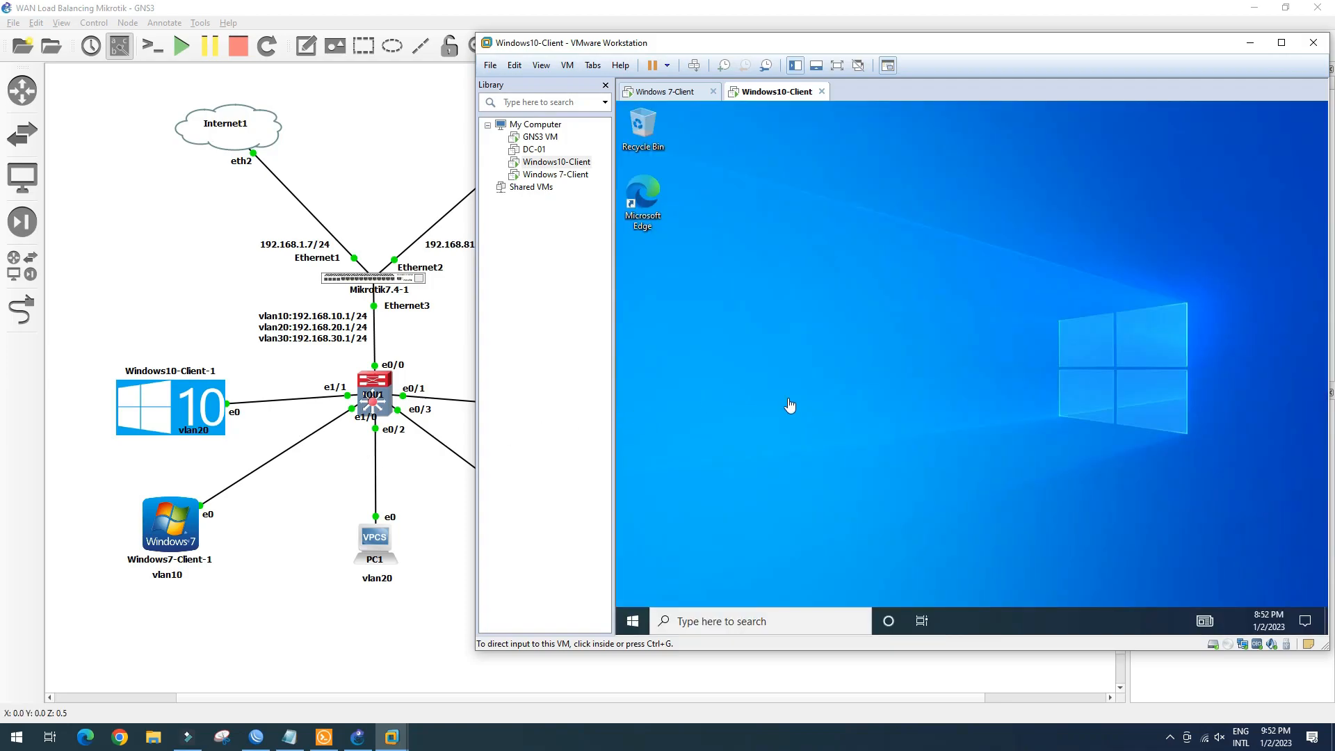
Refresh the Windows 10 desktop several times, then keep the PC undiscoverable on Network 5
left_click(890, 322)
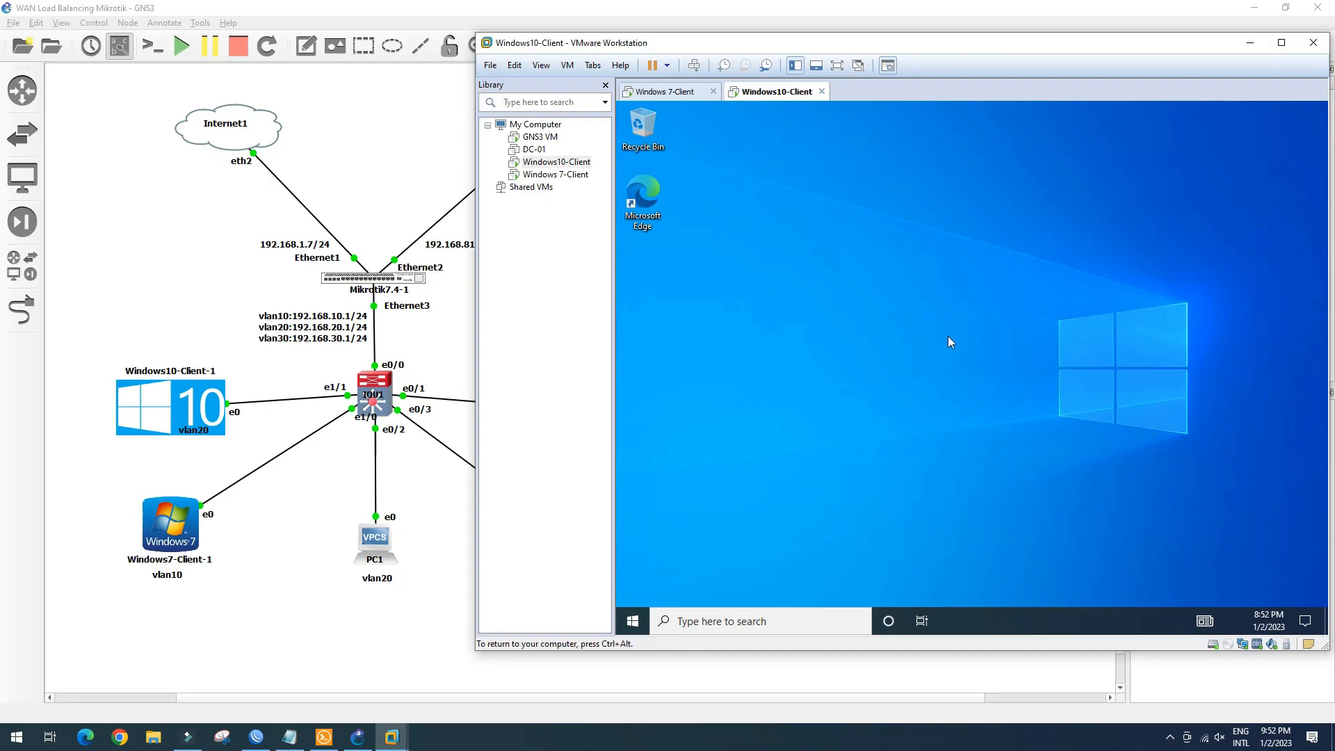
right_click(948, 335)
left_click(956, 358)
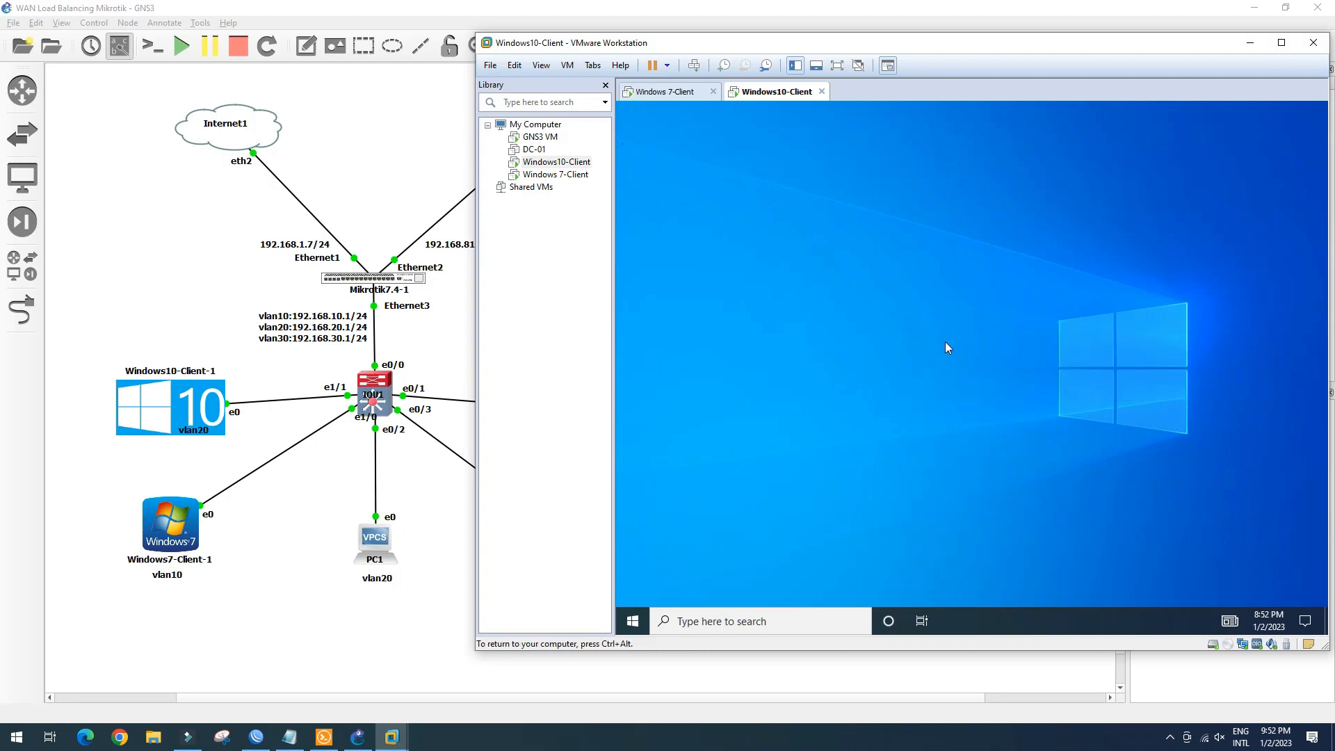
right_click(944, 340)
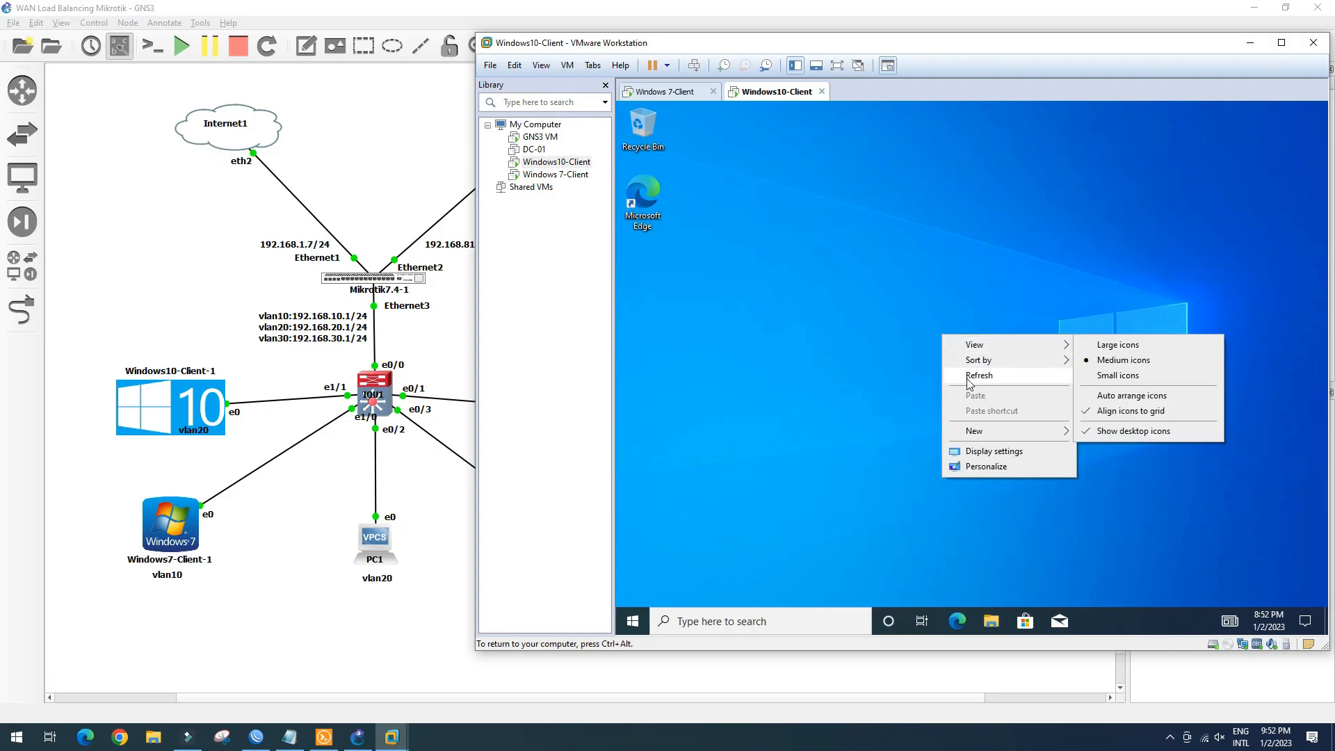
left_click(967, 375)
right_click(940, 330)
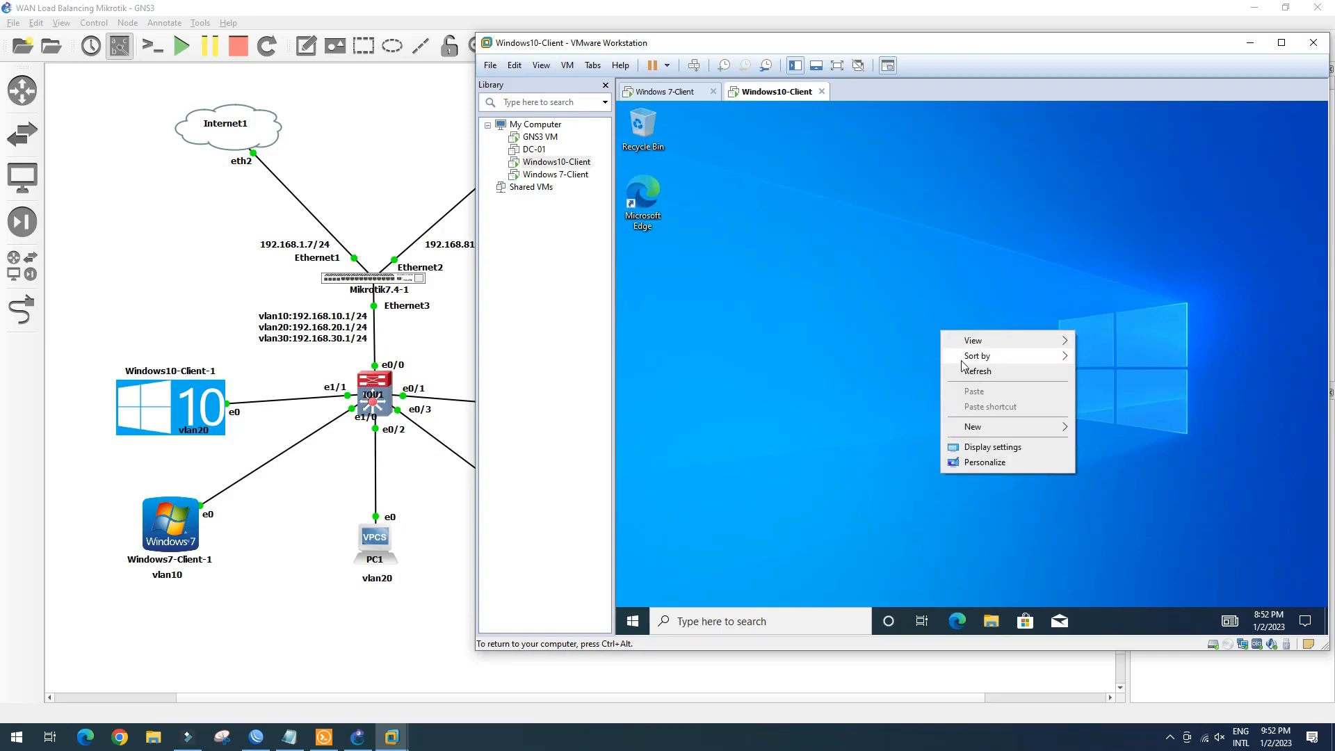
left_click(952, 353)
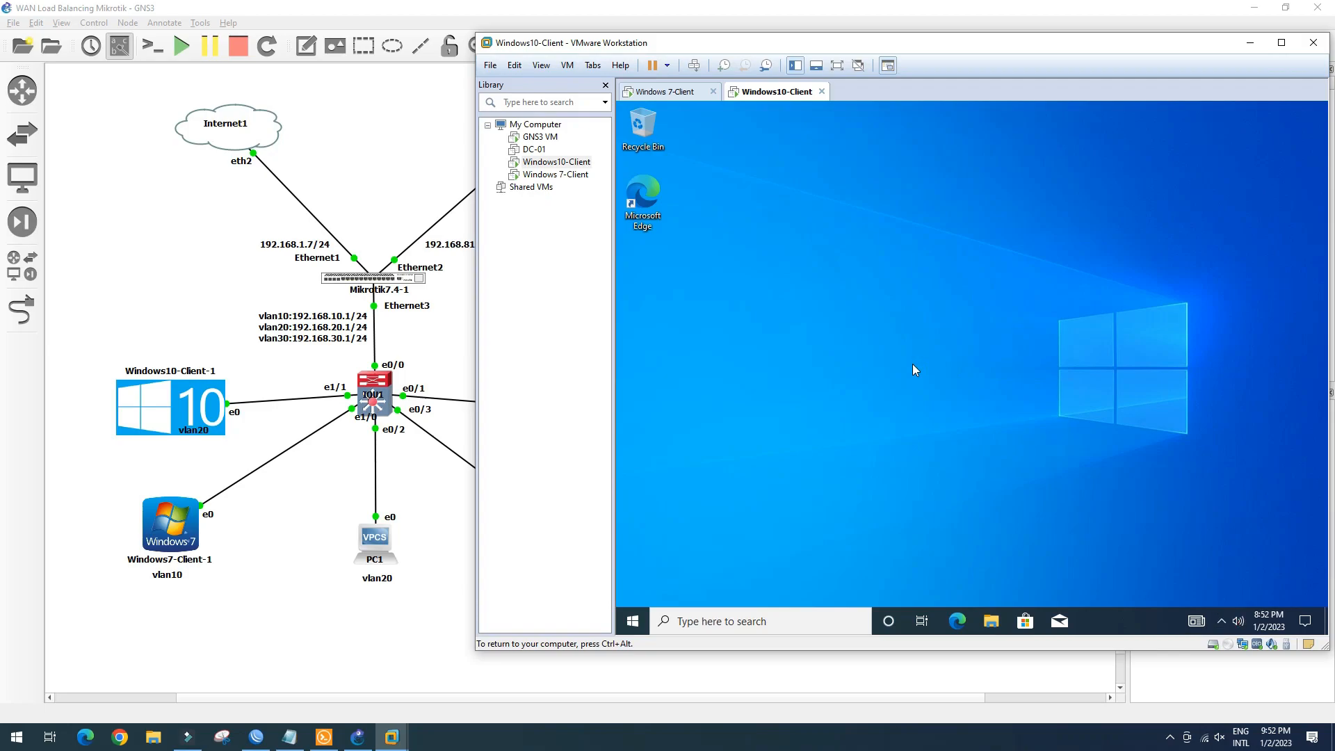
right_click(933, 324)
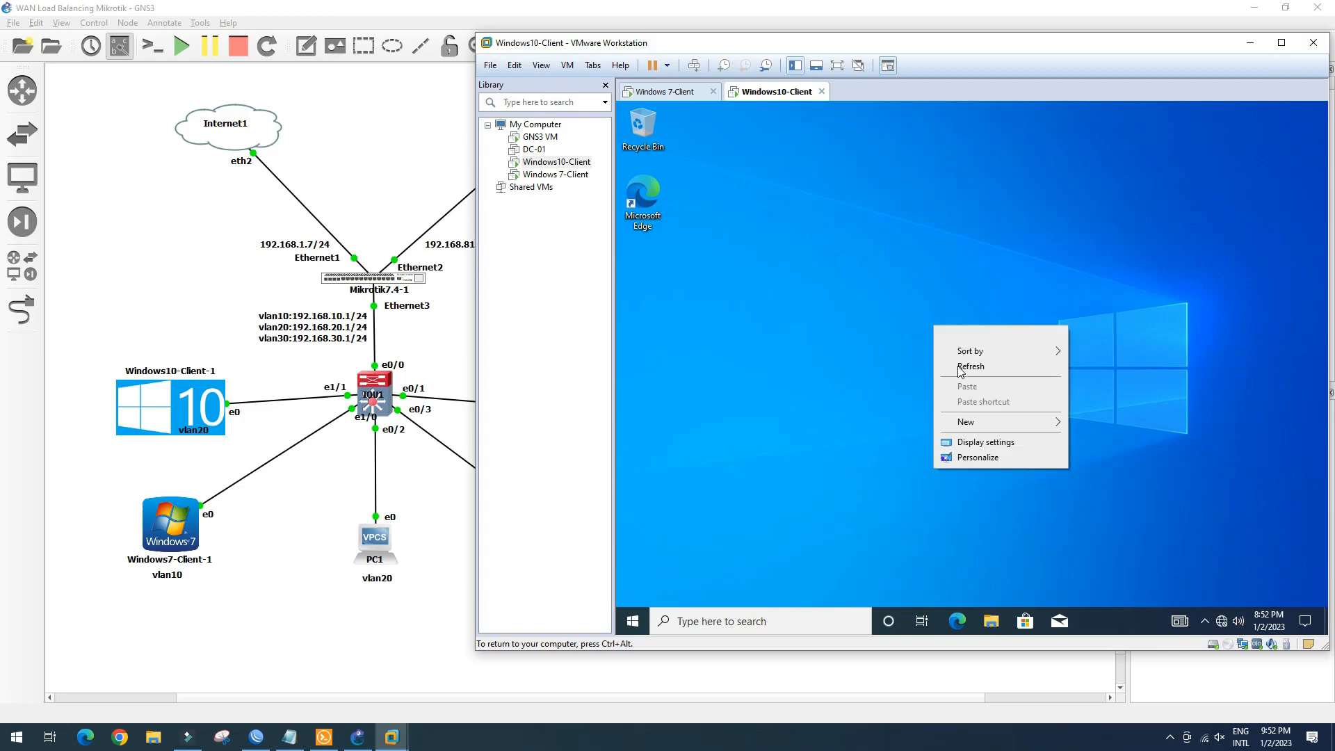
left_click(958, 365)
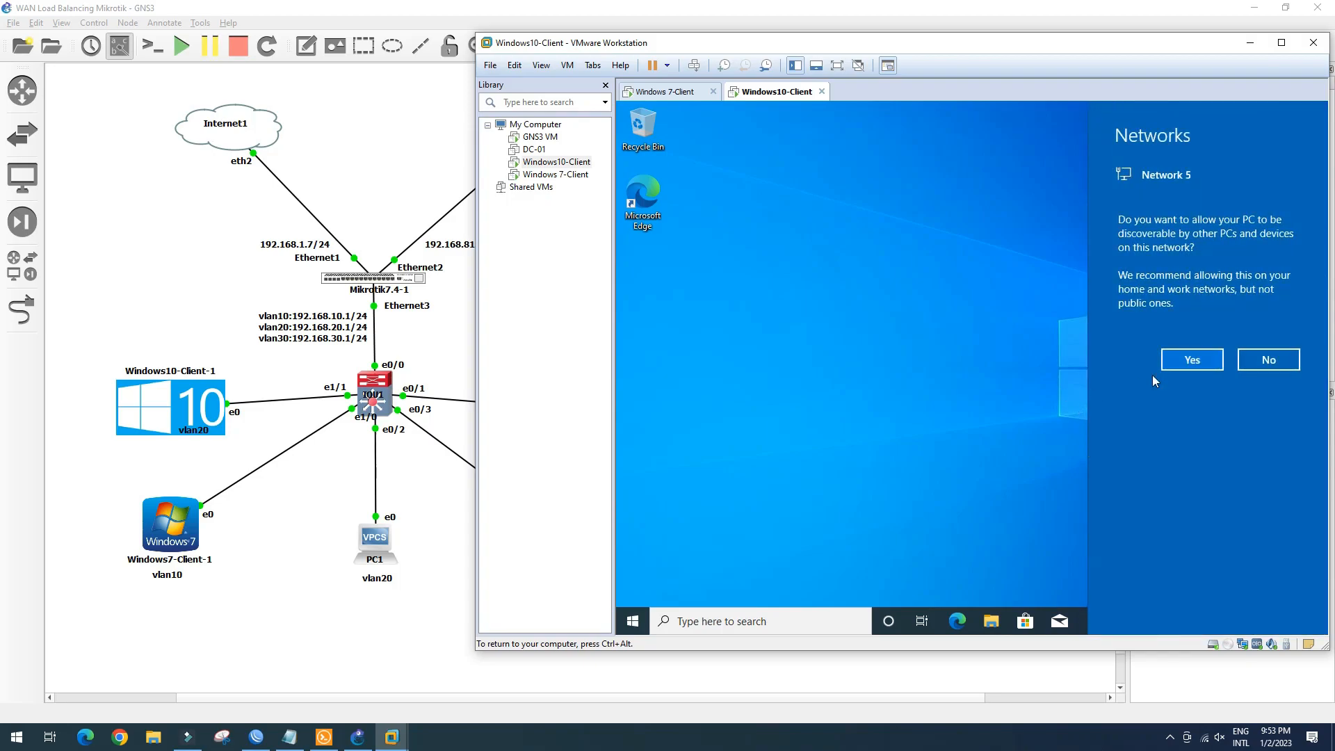
left_click(1270, 363)
Refresh the desktop once more and launch a Command Prompt from the Run box
right_click(844, 298)
left_click(878, 340)
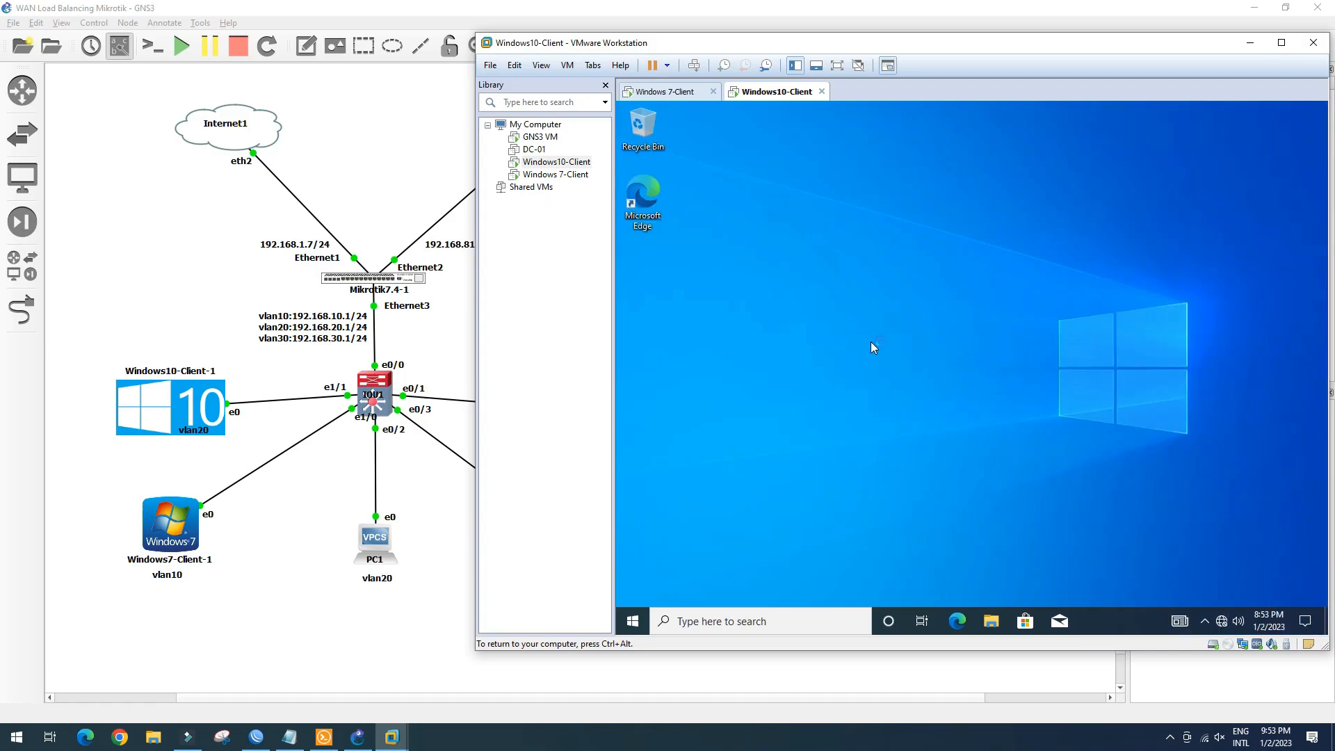
key("super+r")
key("Return")
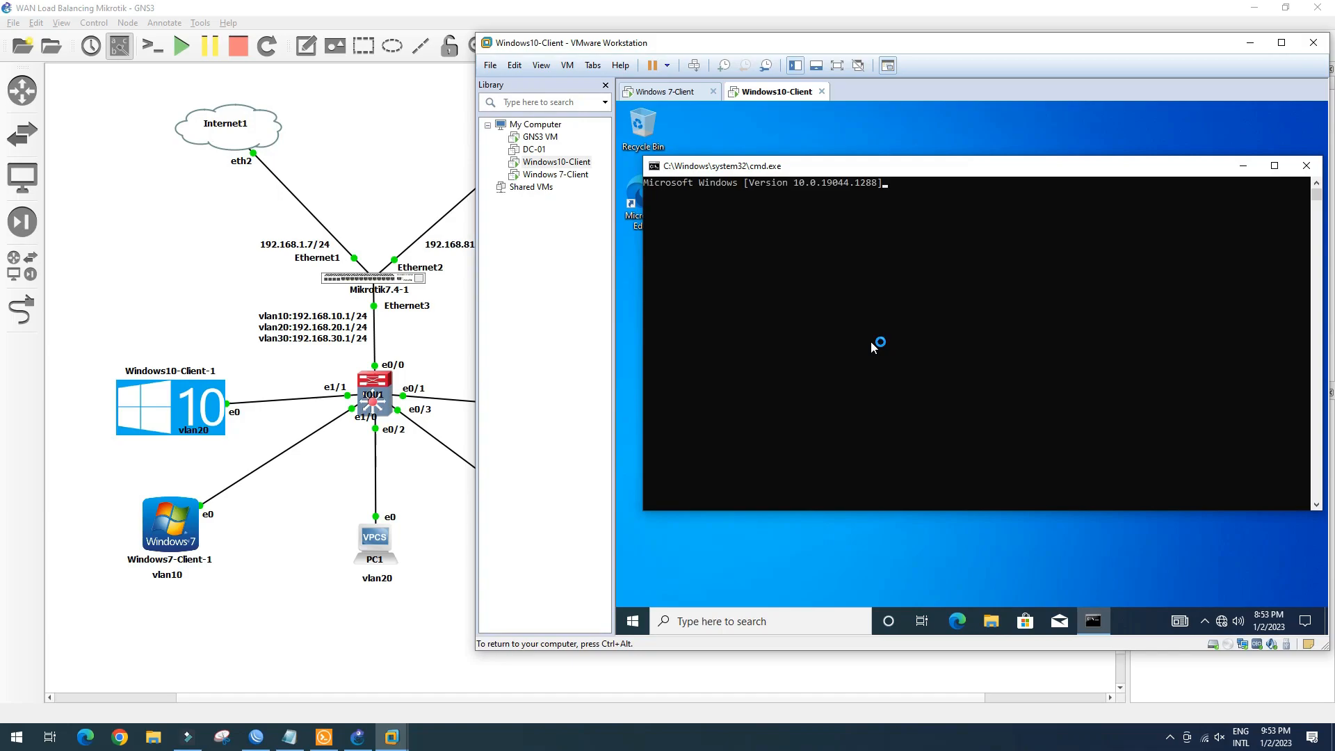
Run ipconfig and confirm IPv4 address 192.168.20.13 with default gateway 192.168.20.1
type("ipconfig")
key("Return")
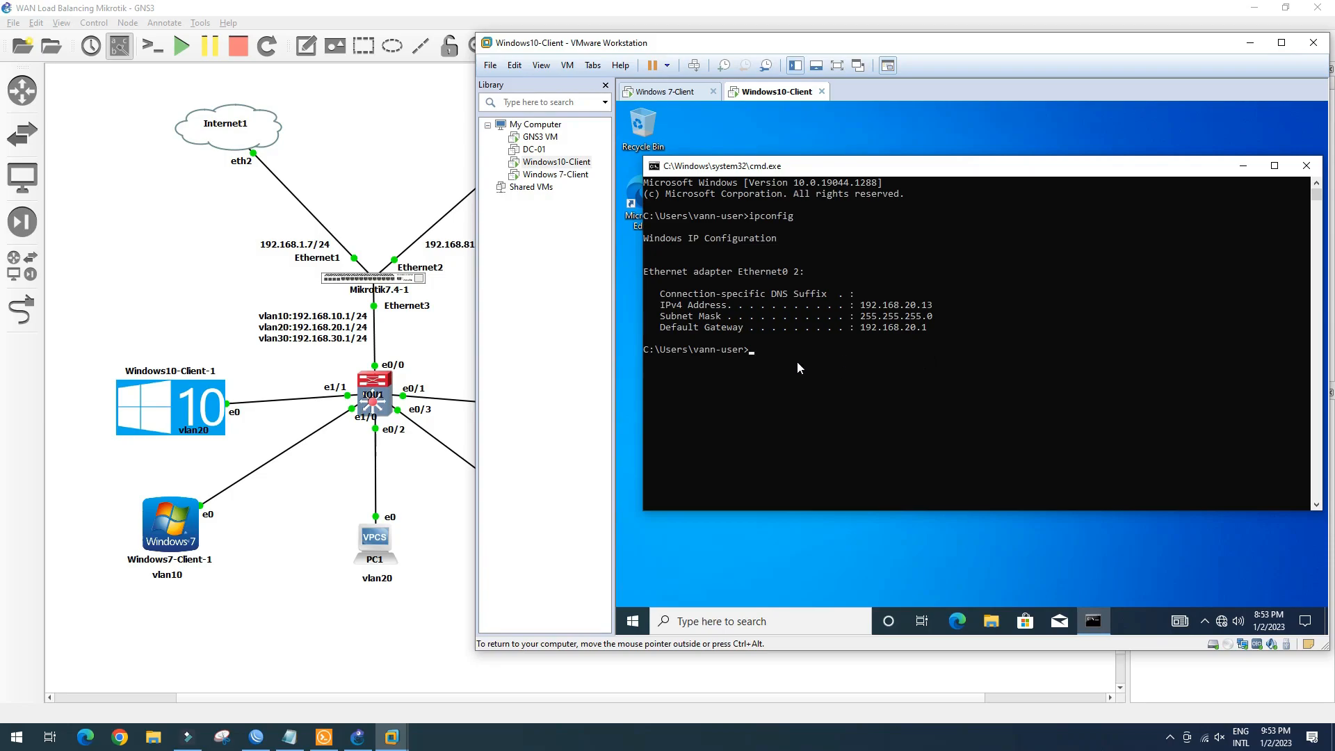
left_click(930, 306)
left_click(256, 737)
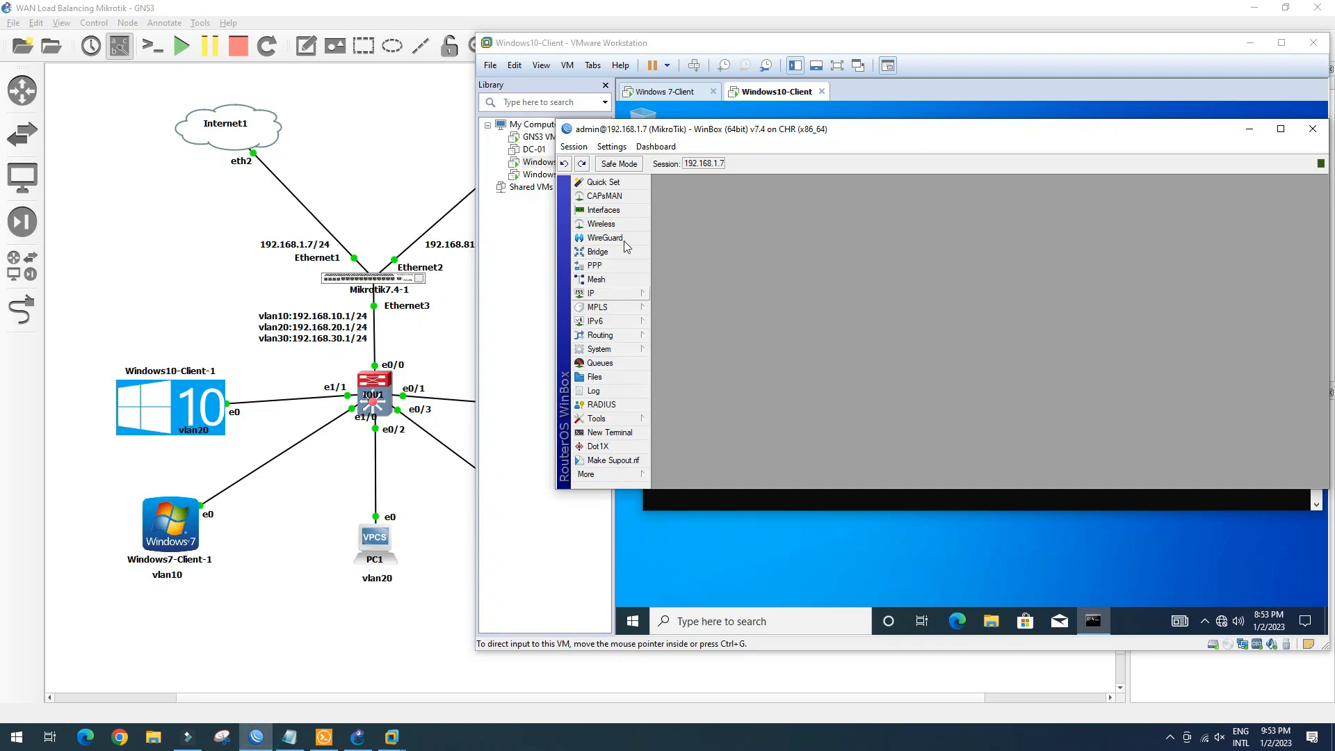
Open IP > DHCP Server leases and review WIN10-CL (192.168.20.13), PC1, PC2 and PC3
left_click(605, 293)
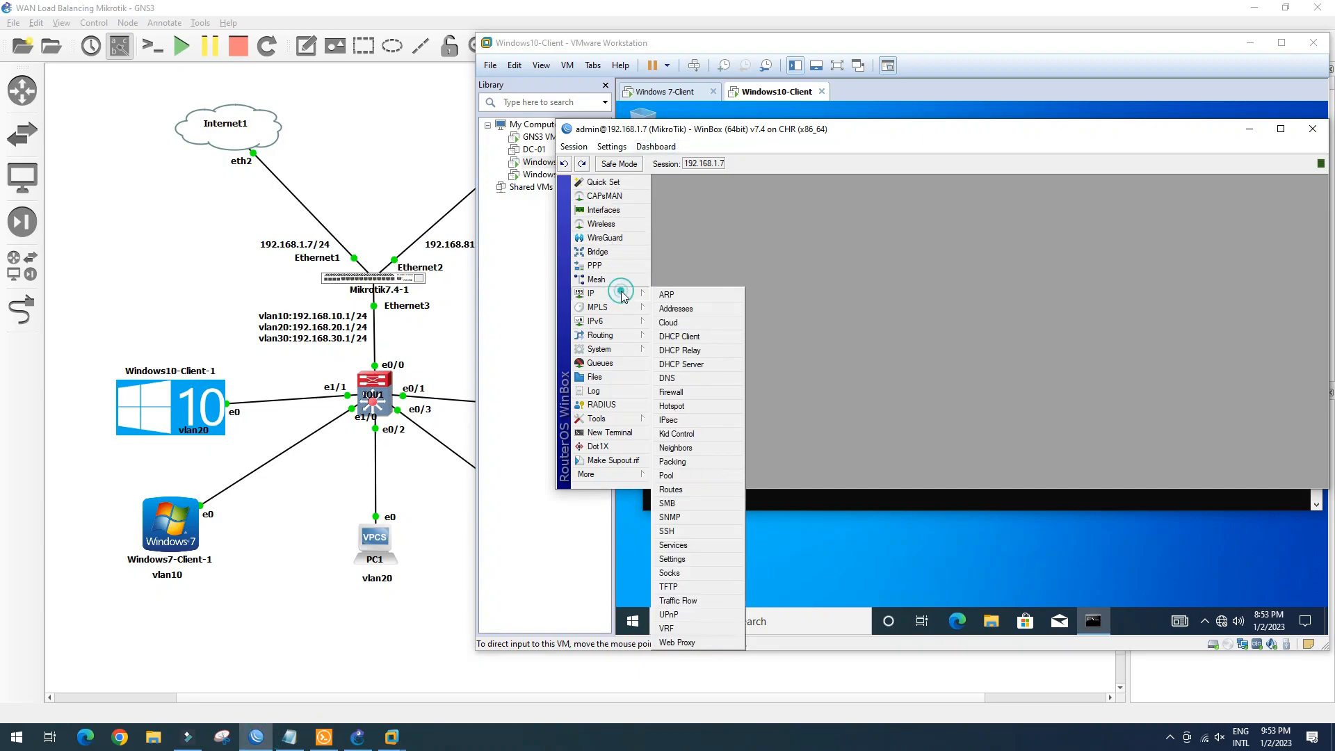
left_click(695, 363)
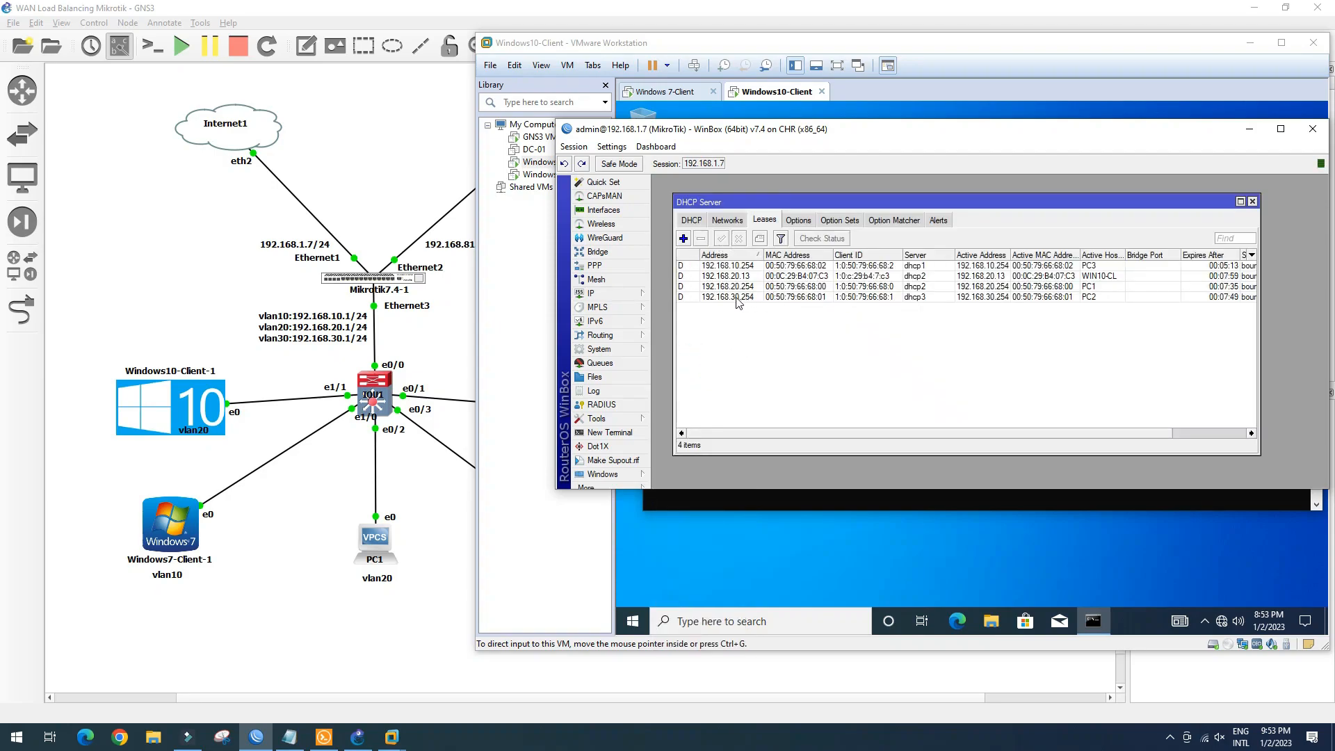
left_click(745, 277)
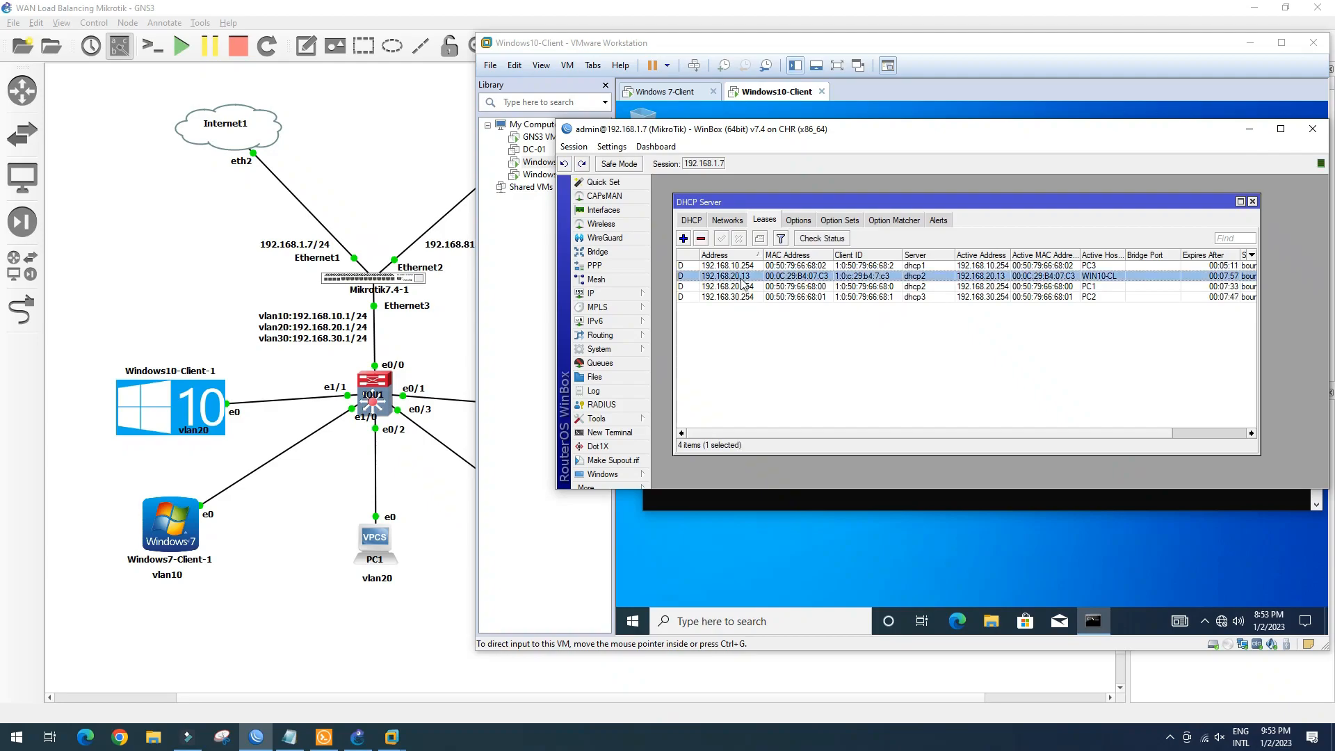
left_click(750, 266)
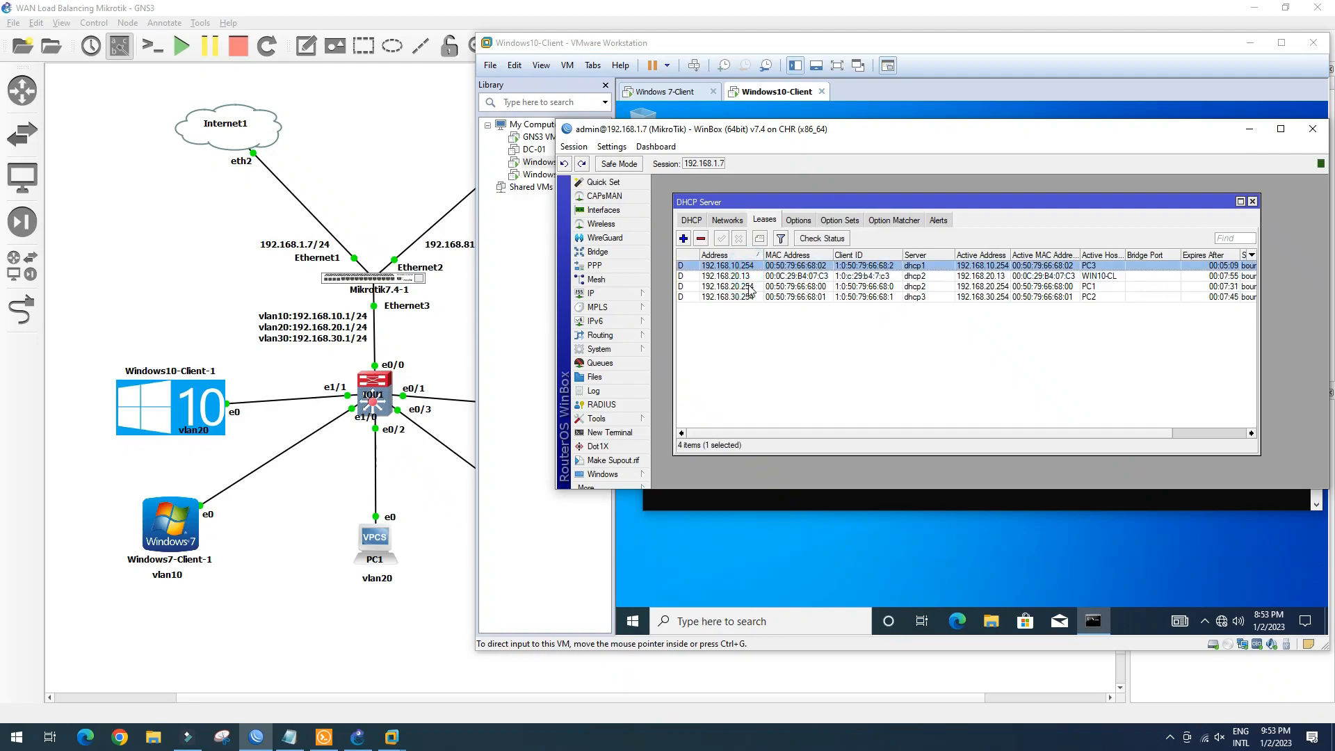
left_click(749, 286)
left_click(746, 276)
left_click(748, 285)
left_click(748, 298)
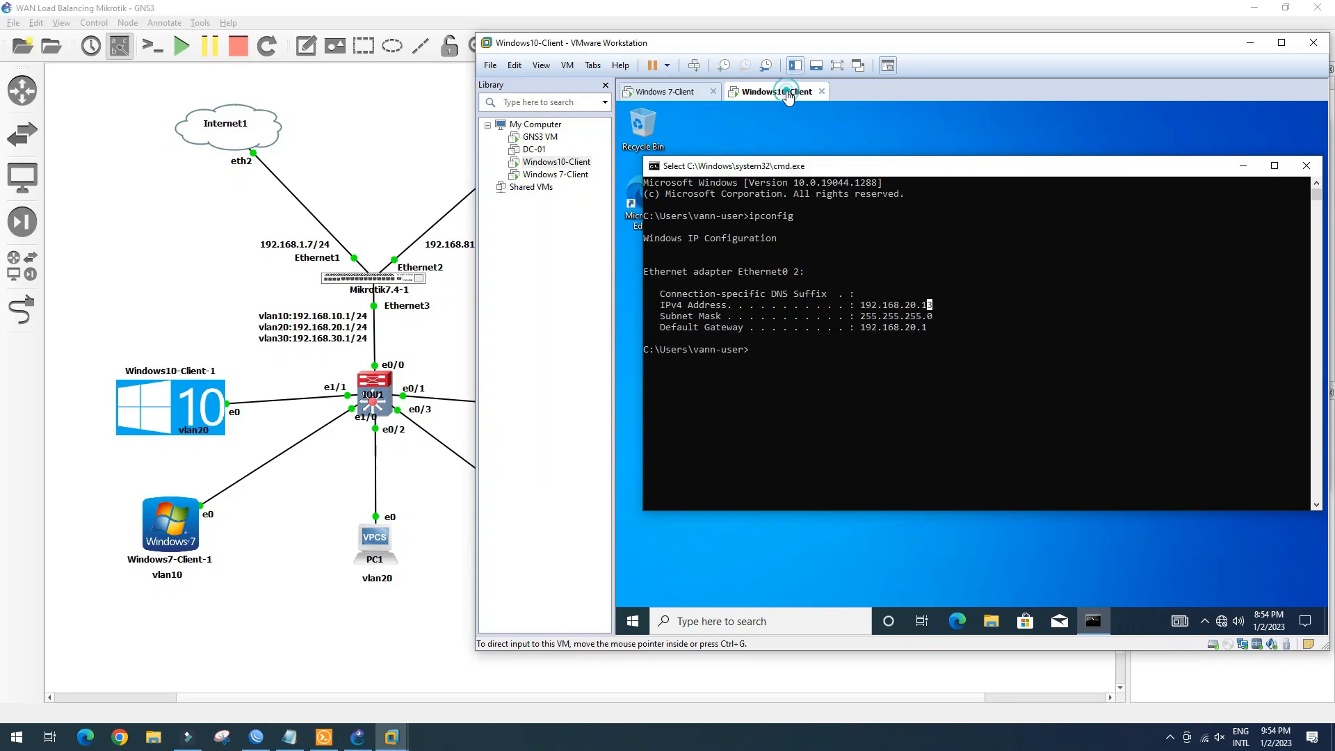
Ping google.com (fails to resolve) and 1.1.1.1 (destination net unreachable) from the client
left_click(785, 92)
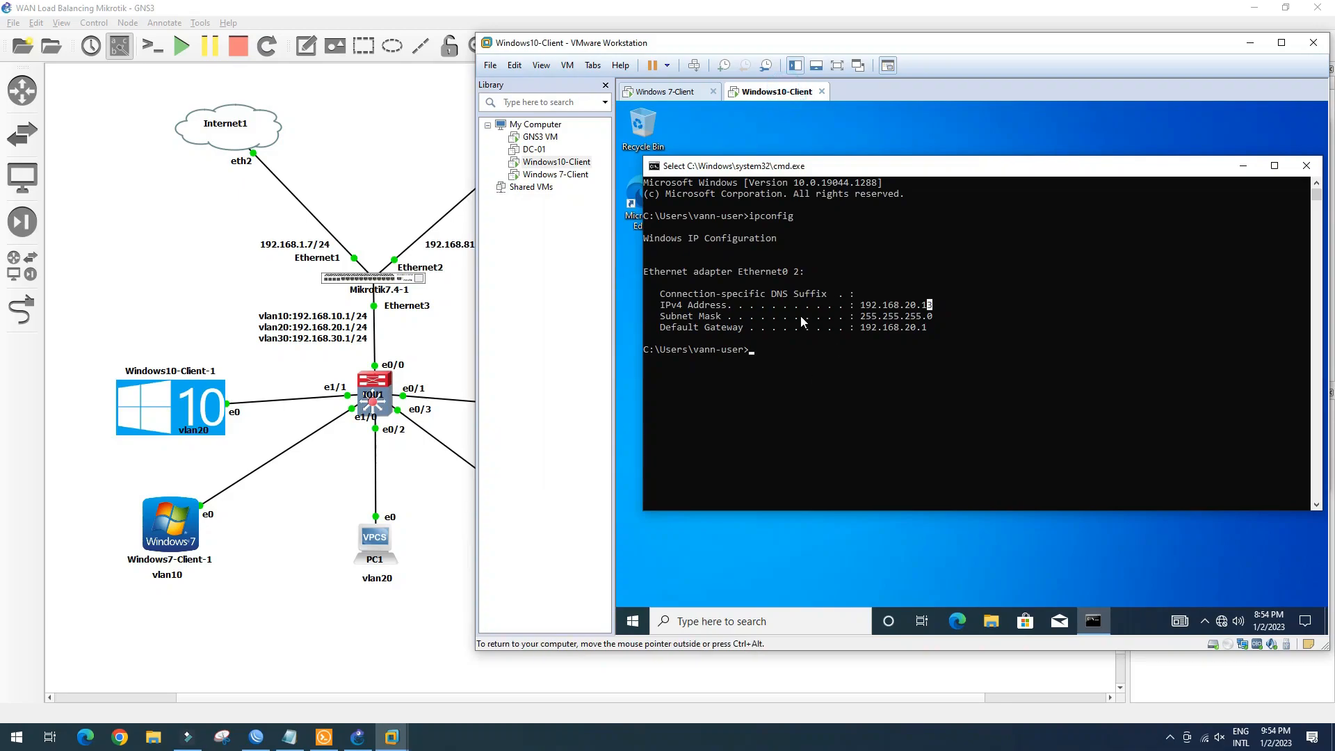
left_click(778, 347)
type("ping google.c")
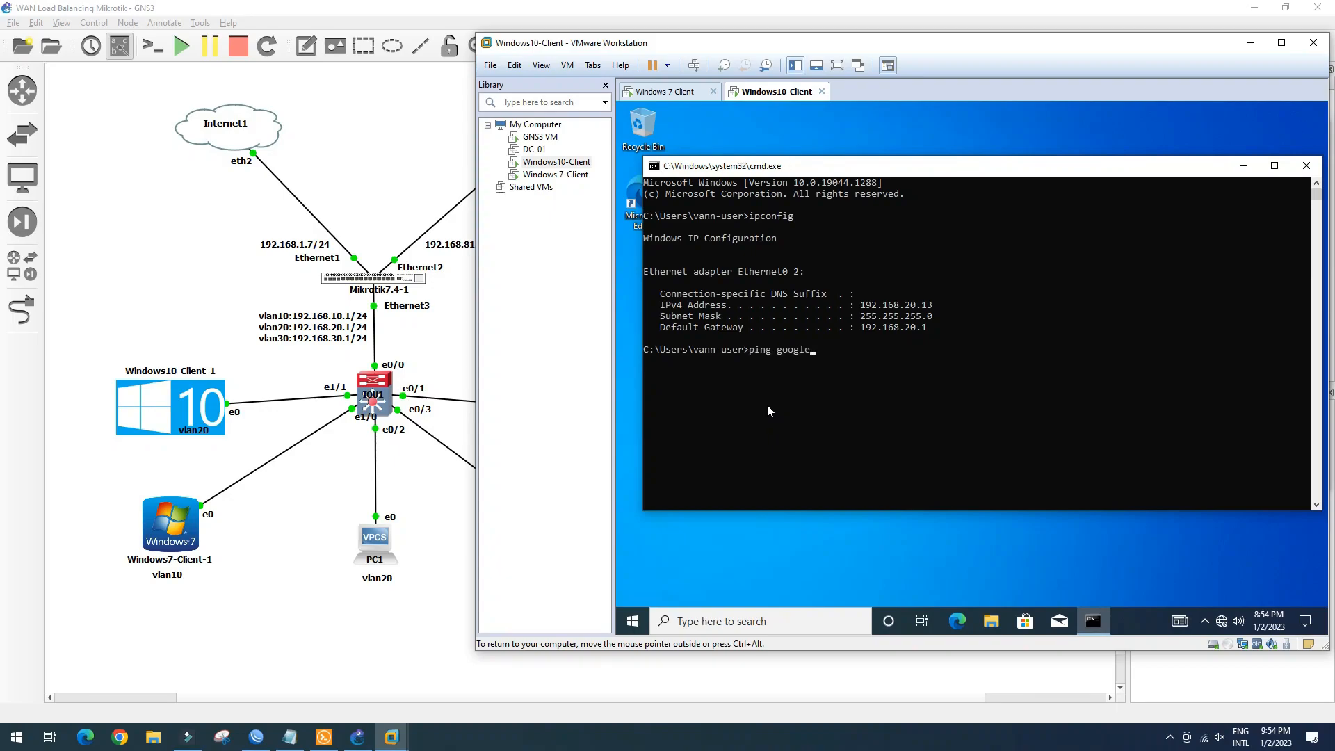
type("om")
key("Return")
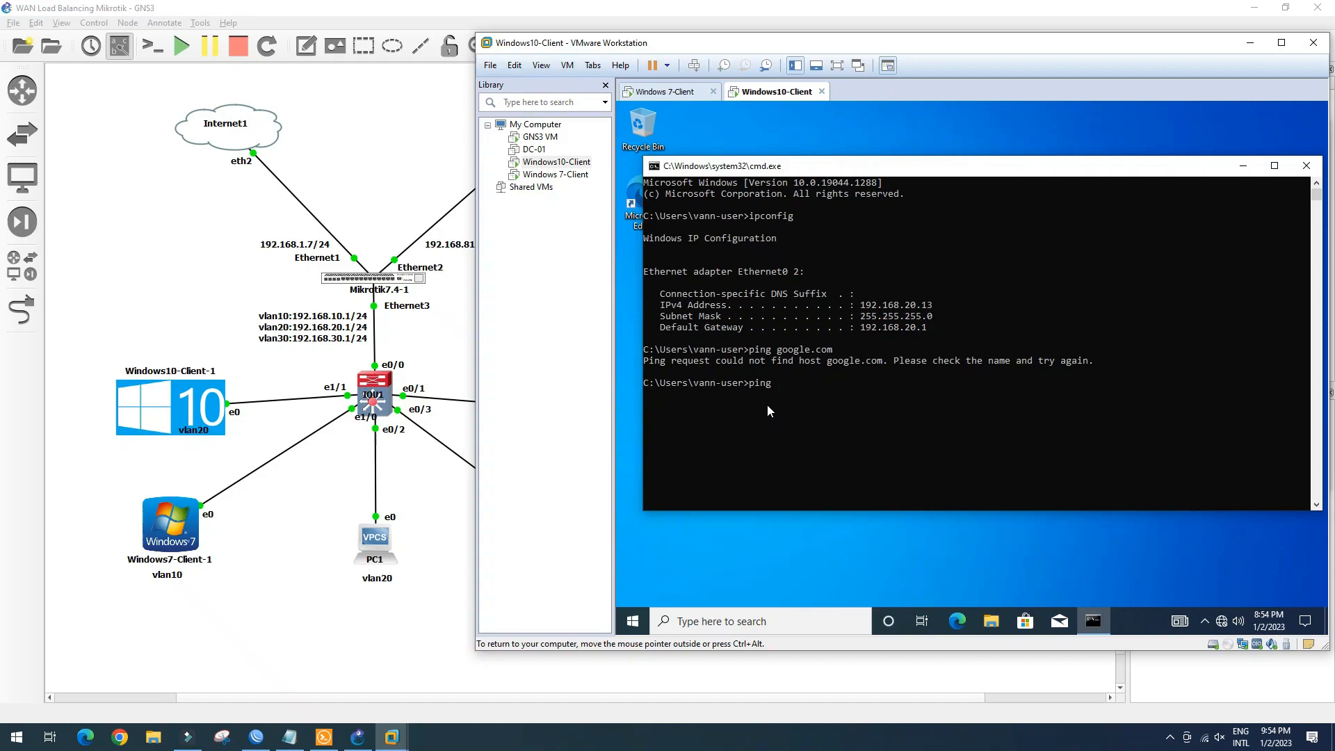
type("1.1.1.")
key("Return")
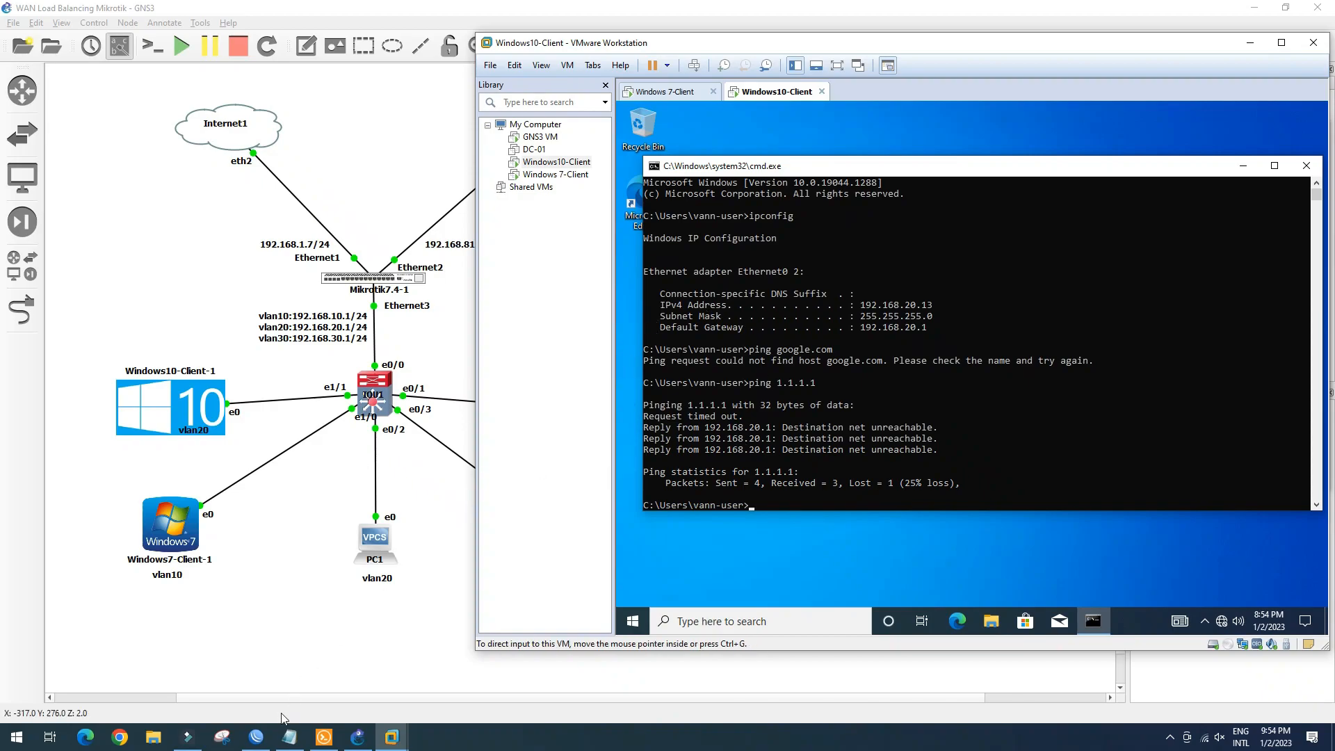
Bring WinBox's DHCP lease list forward, minimize the VM, and reposition WinBox over the topology
left_click(257, 737)
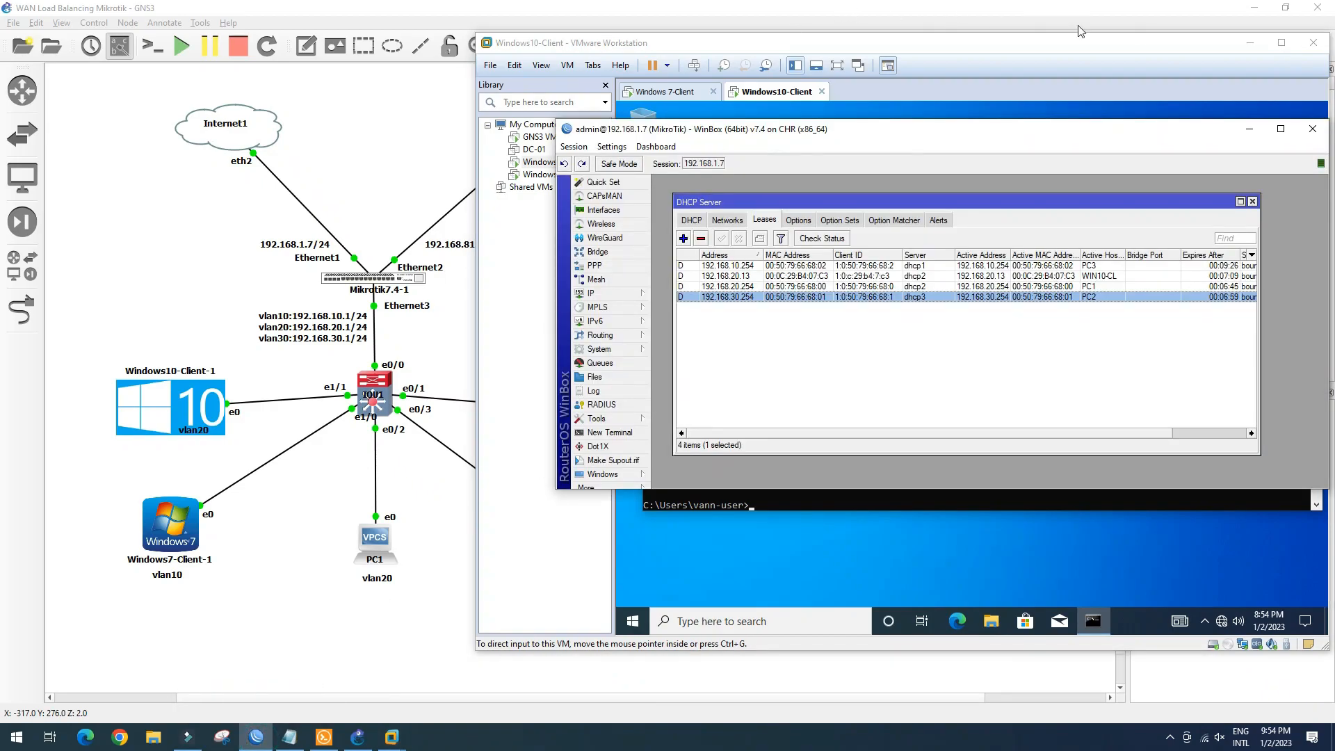
left_click(1249, 43)
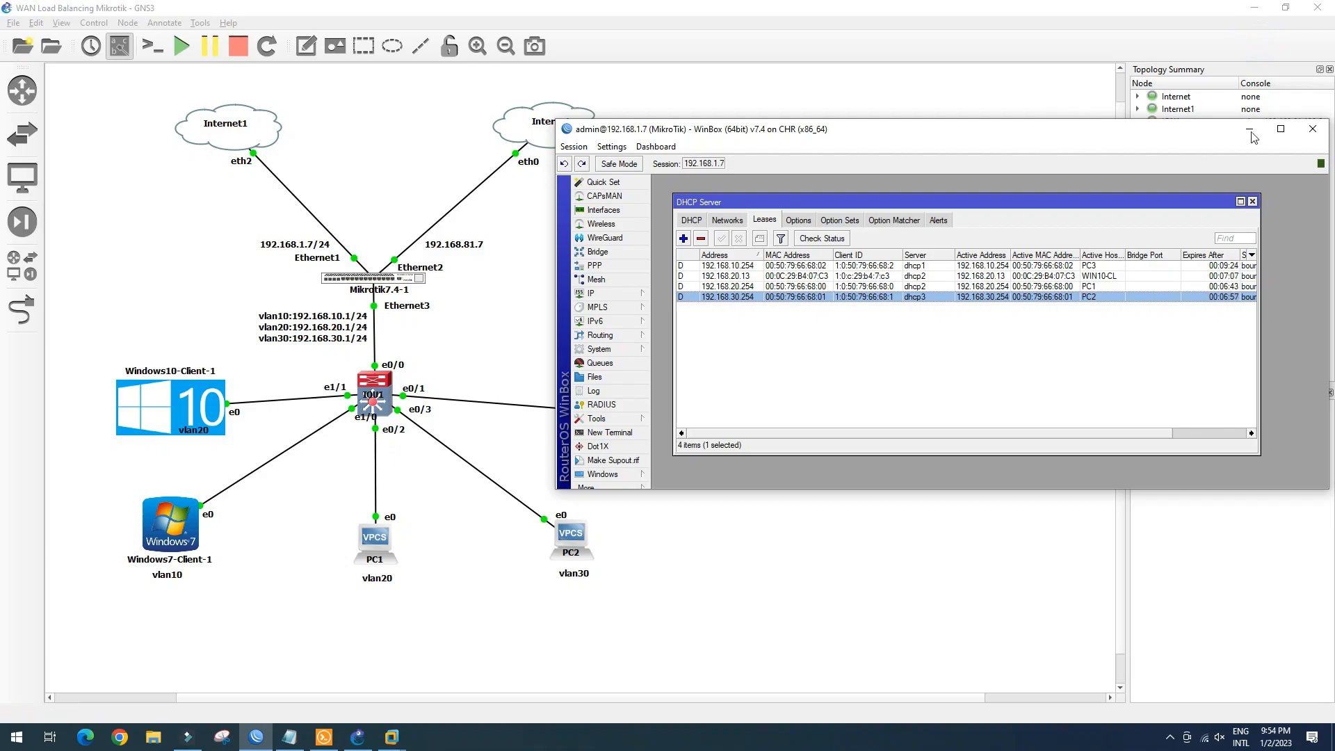
left_click_drag(947, 127, 1048, 146)
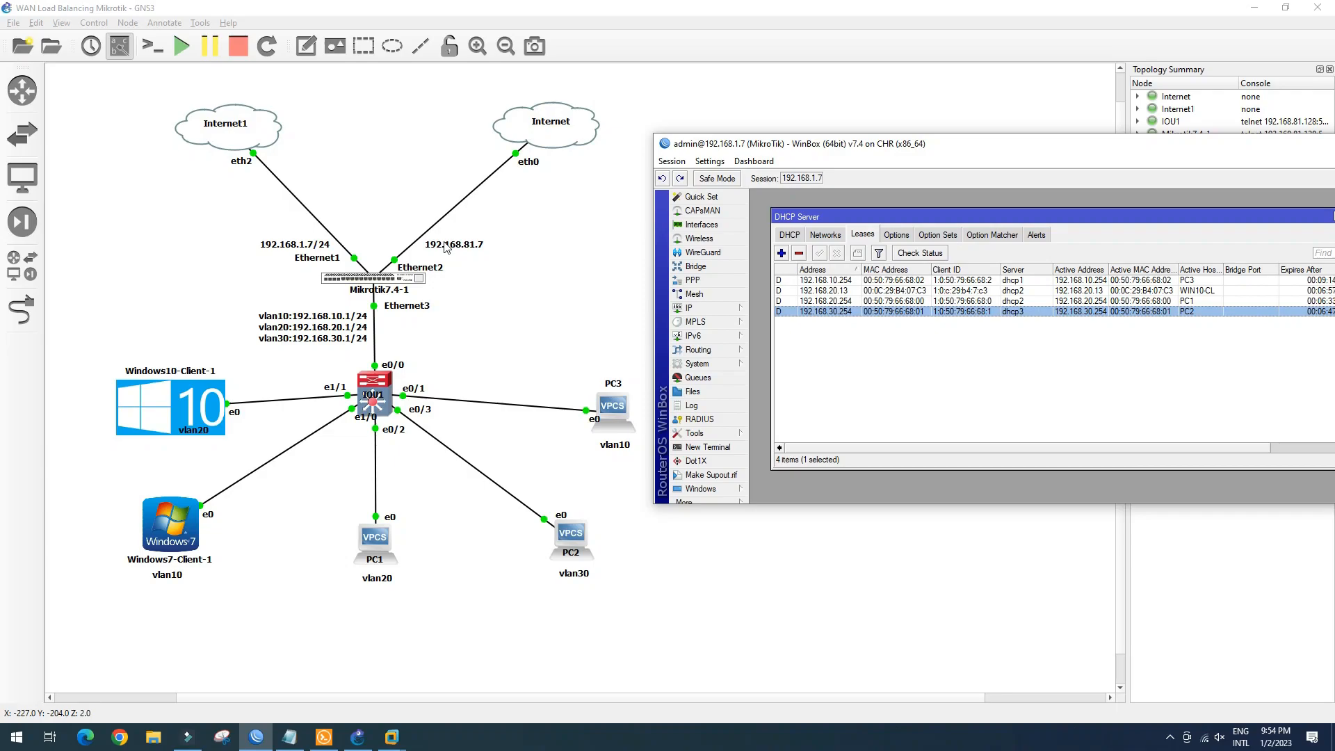
left_click_drag(959, 143, 915, 124)
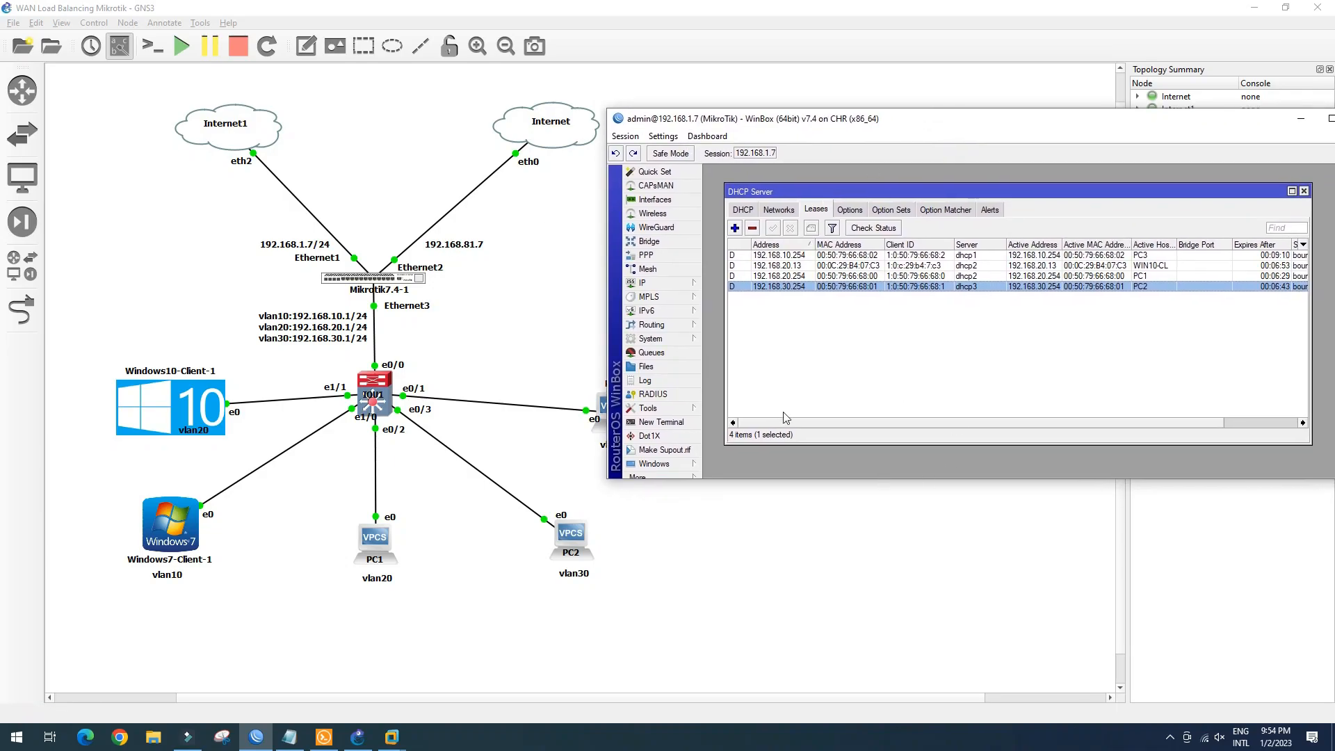
left_click(289, 736)
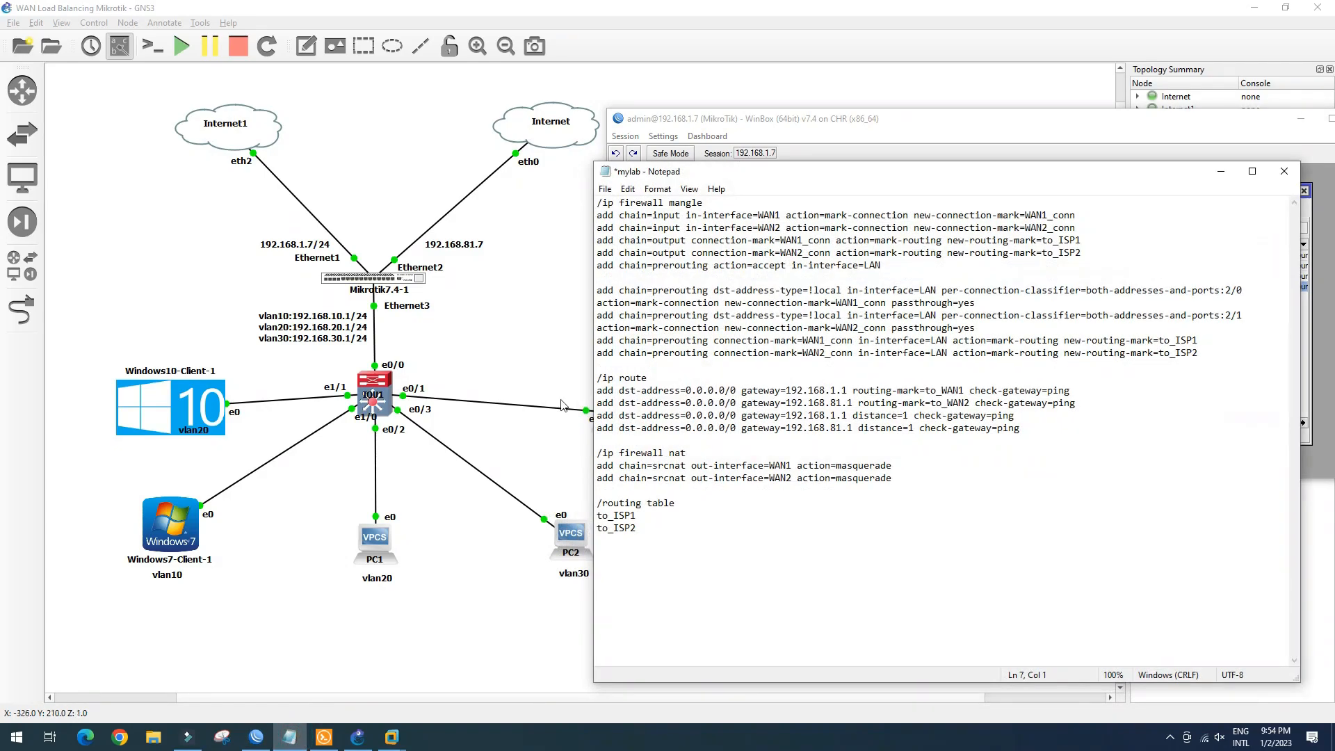
left_click_drag(941, 176, 946, 119)
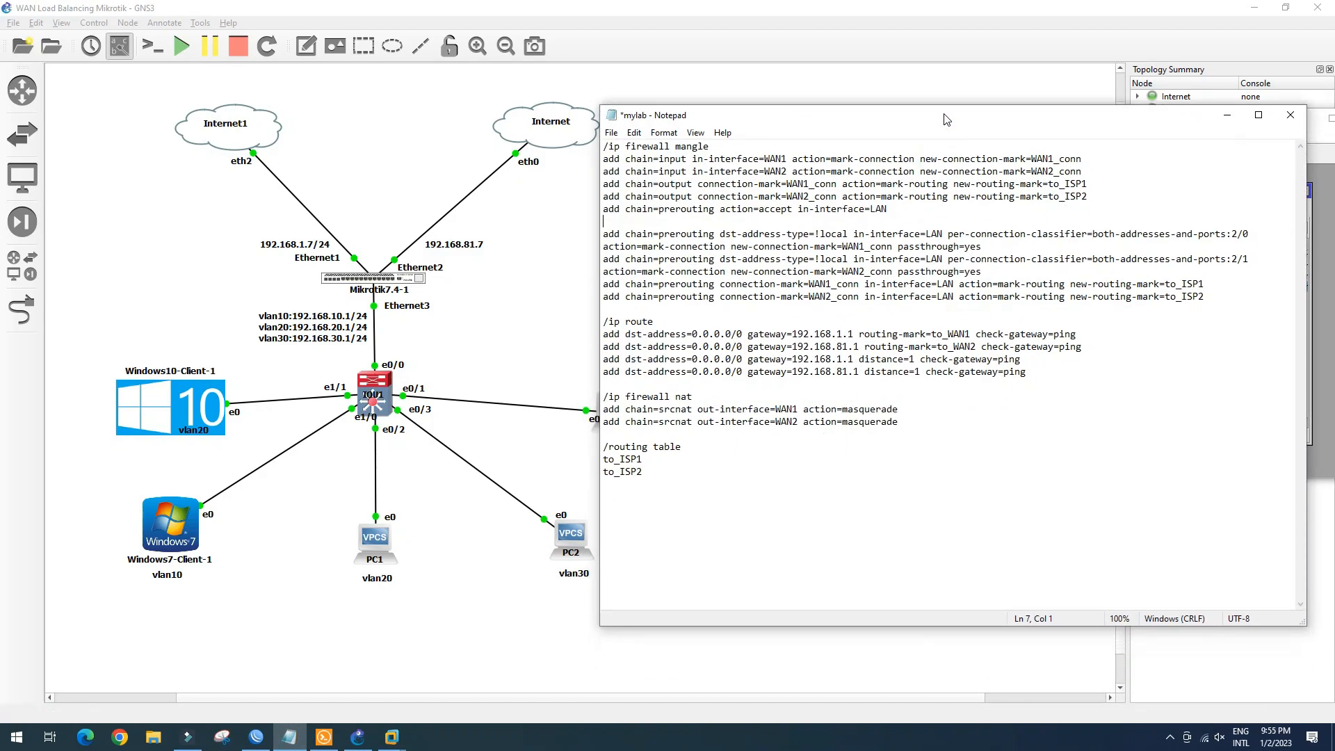
left_click_drag(609, 148, 933, 216)
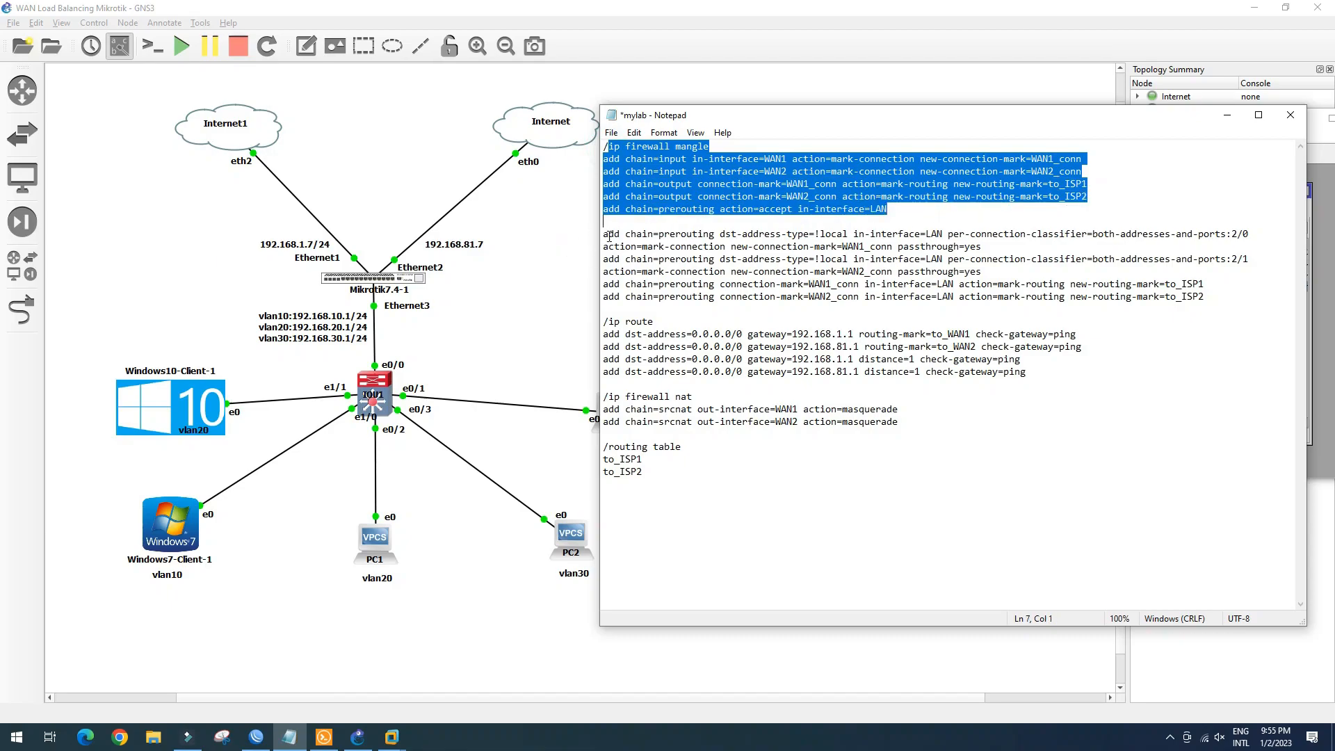
left_click_drag(607, 236, 965, 306)
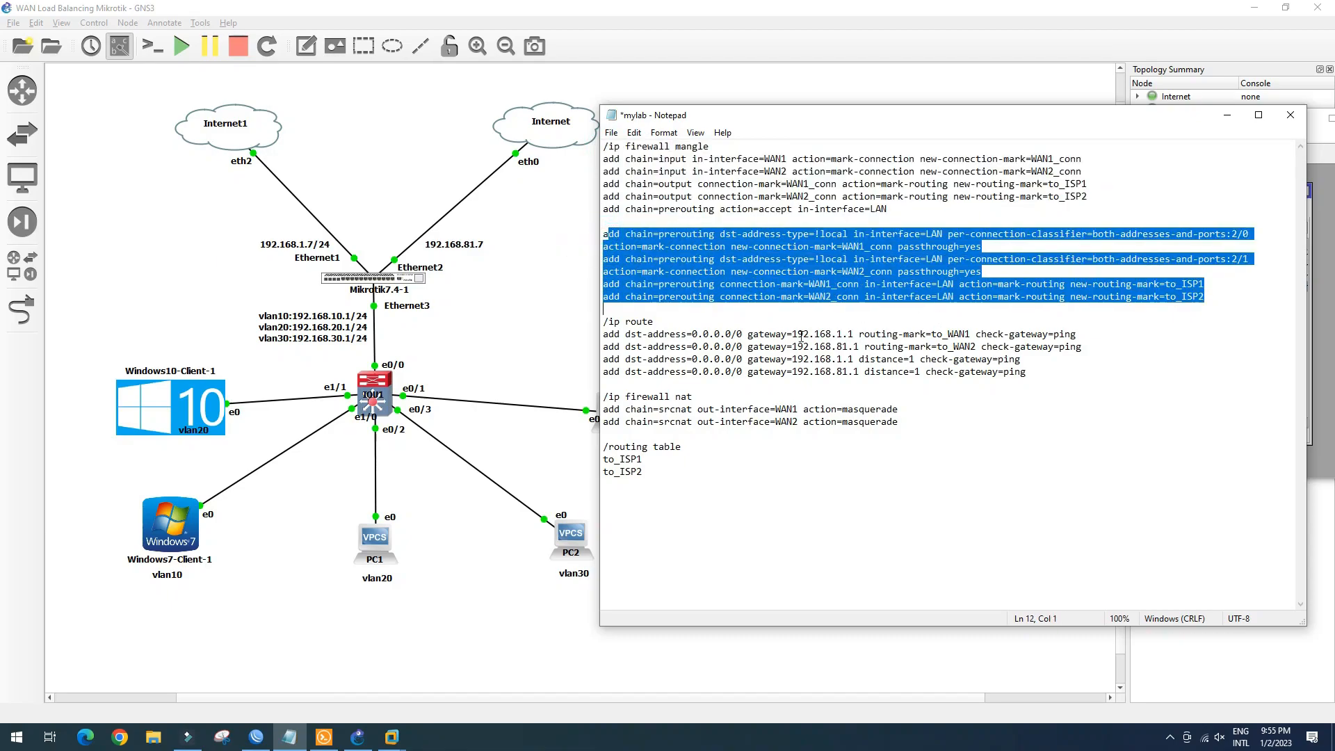
left_click_drag(603, 322, 832, 412)
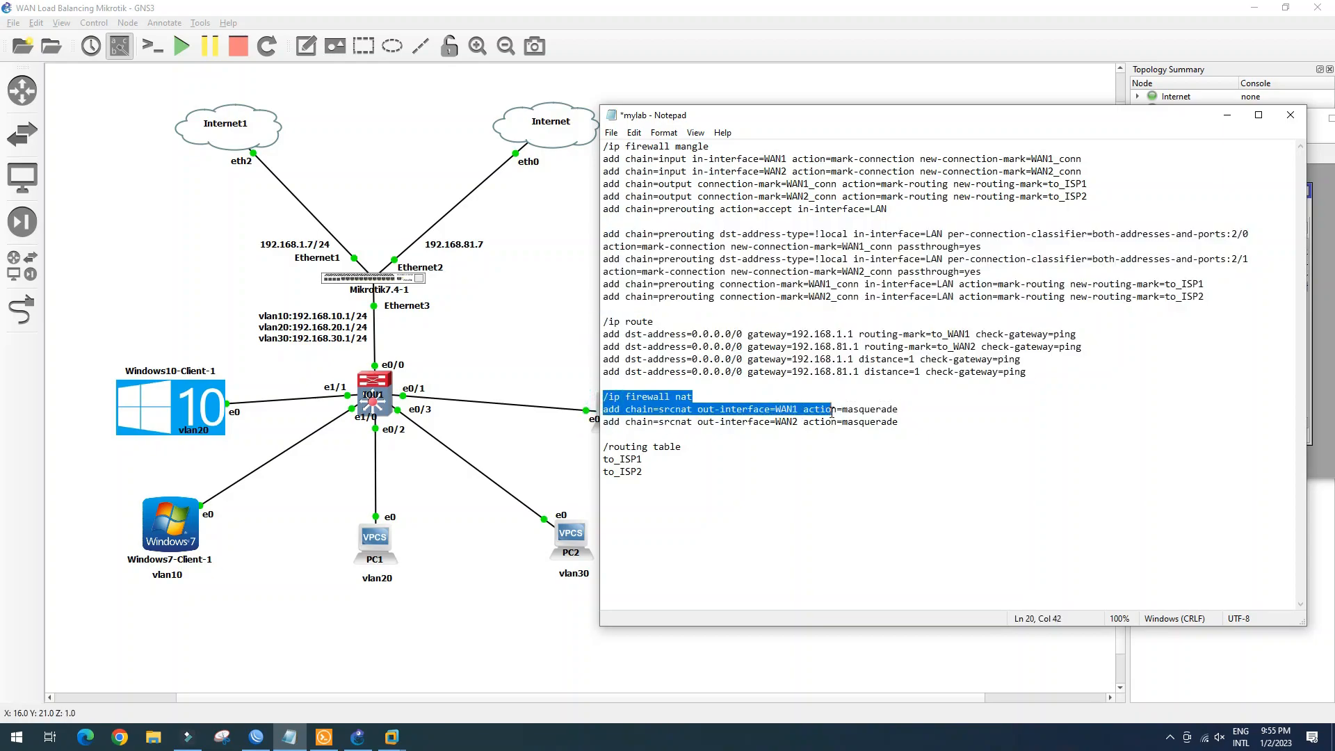
left_click_drag(603, 447, 703, 468)
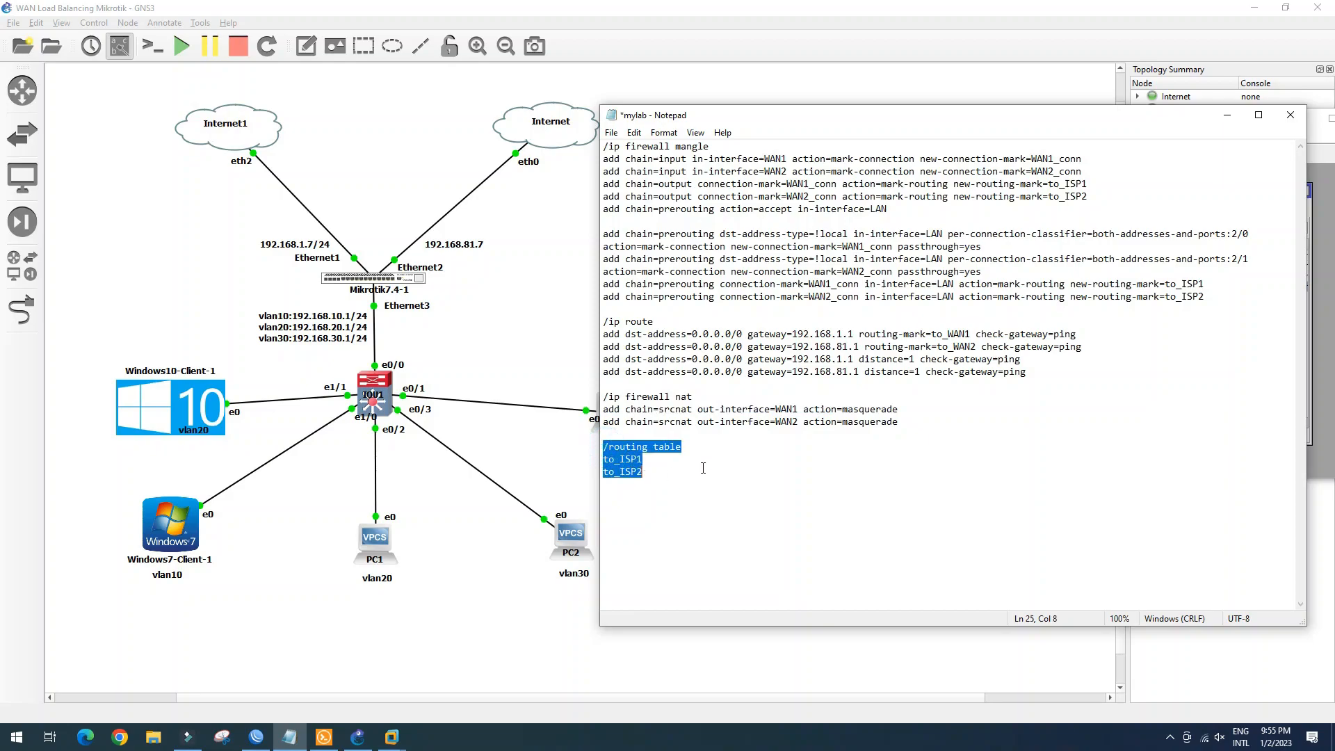
left_click(644, 162)
left_click_drag(603, 159, 1085, 176)
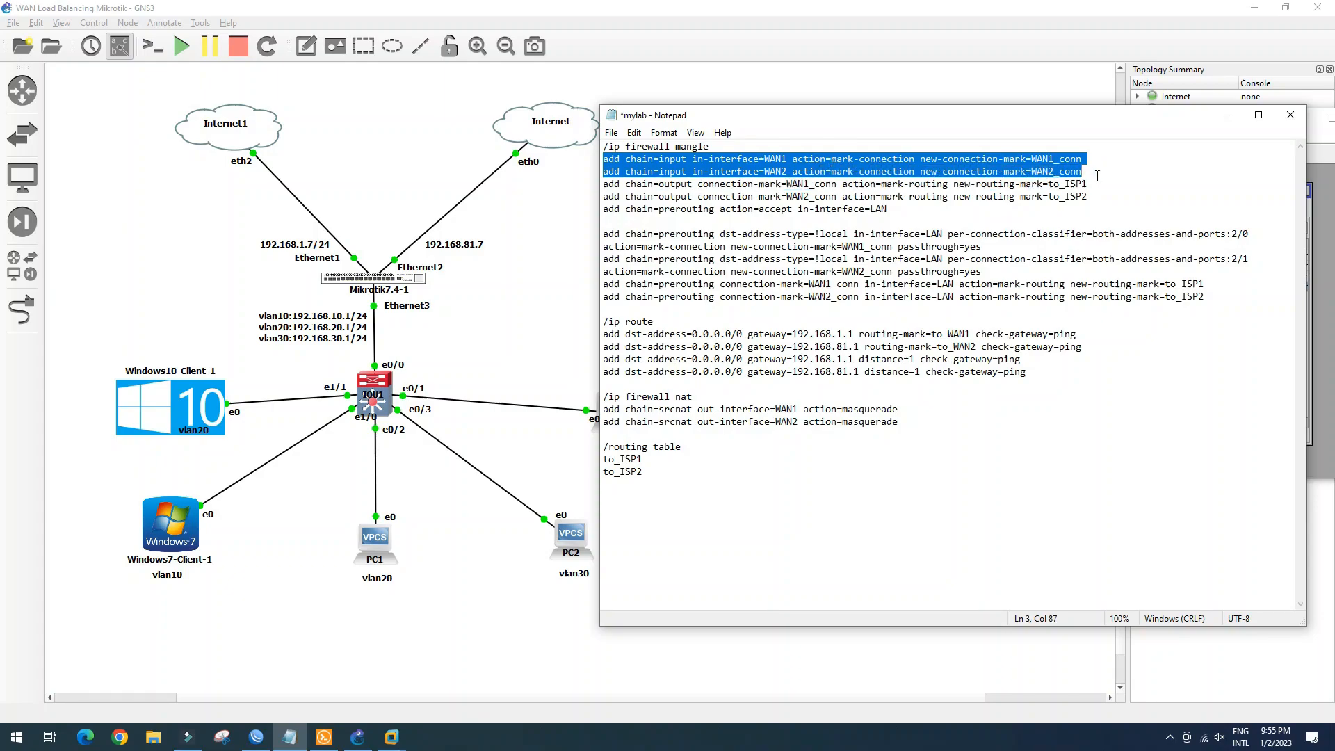
left_click(1227, 115)
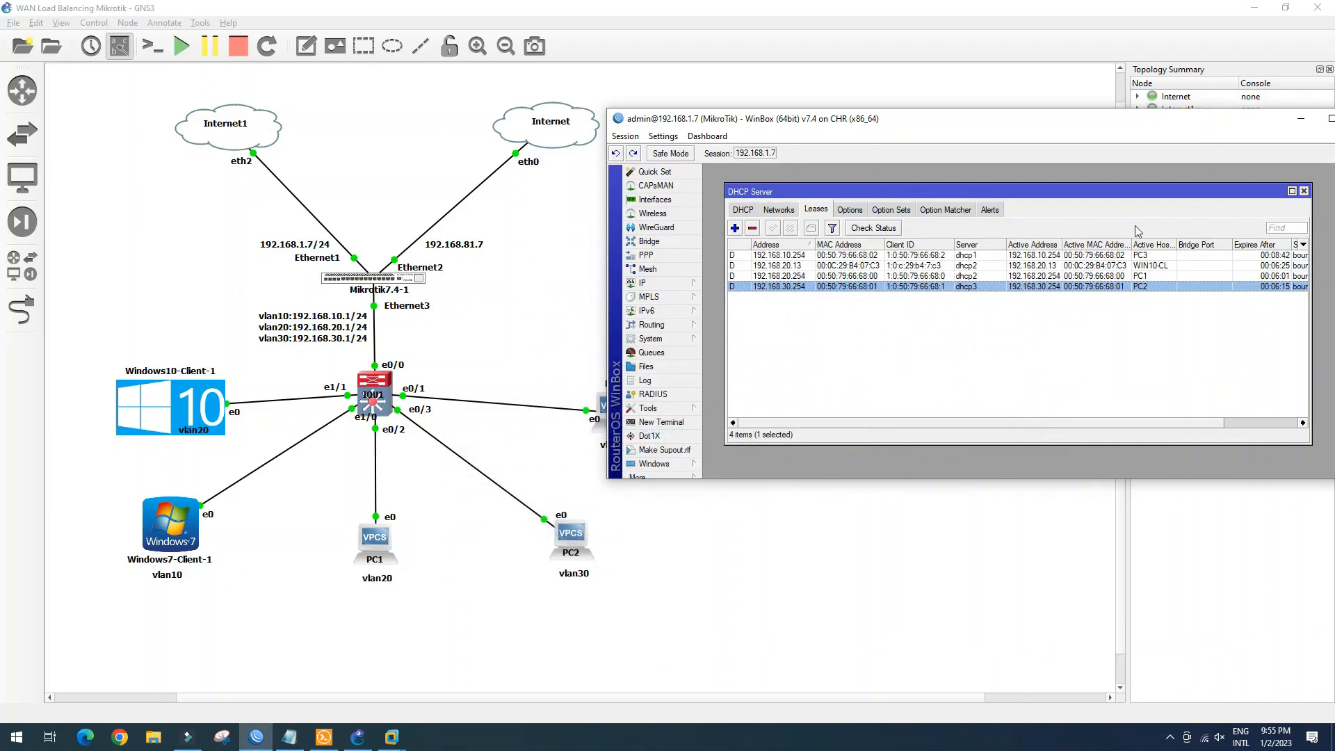
Close the DHCP leases, open IP > Firewall Mangle, and place the command notes below it
left_click(1304, 191)
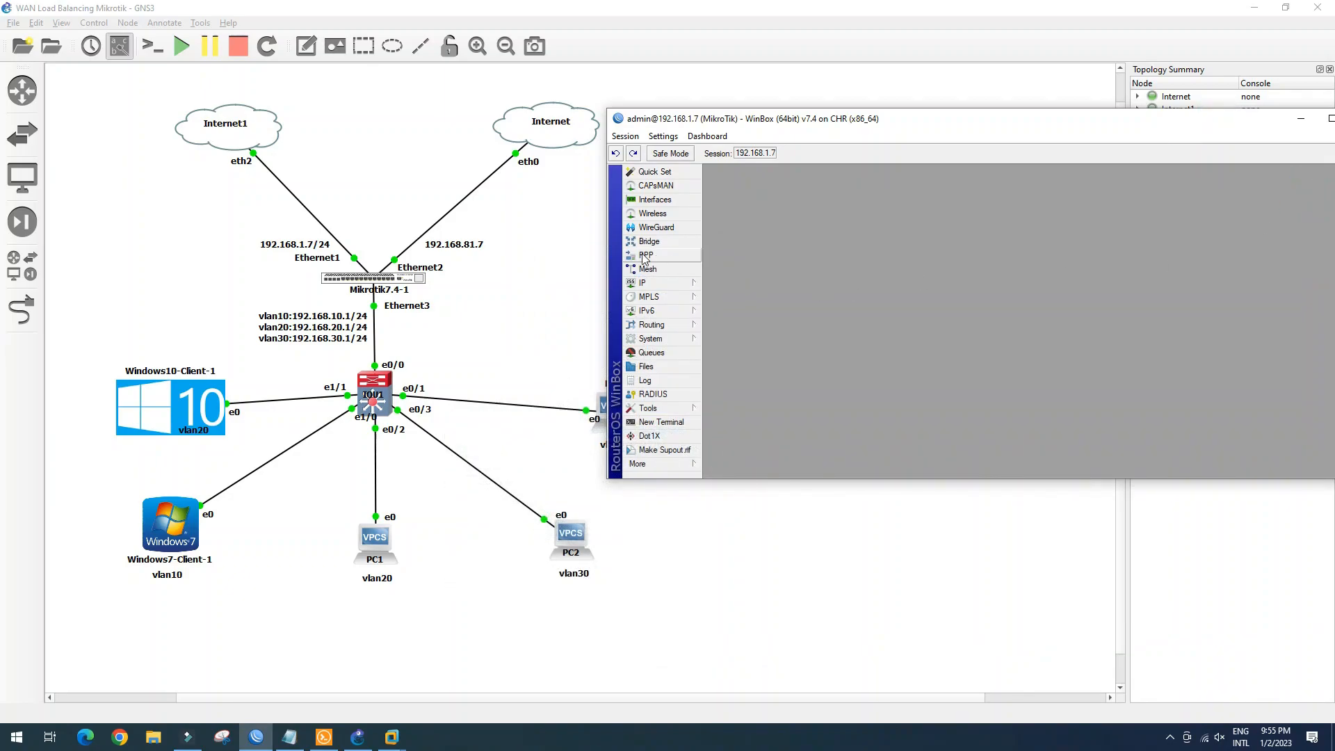
left_click(680, 281)
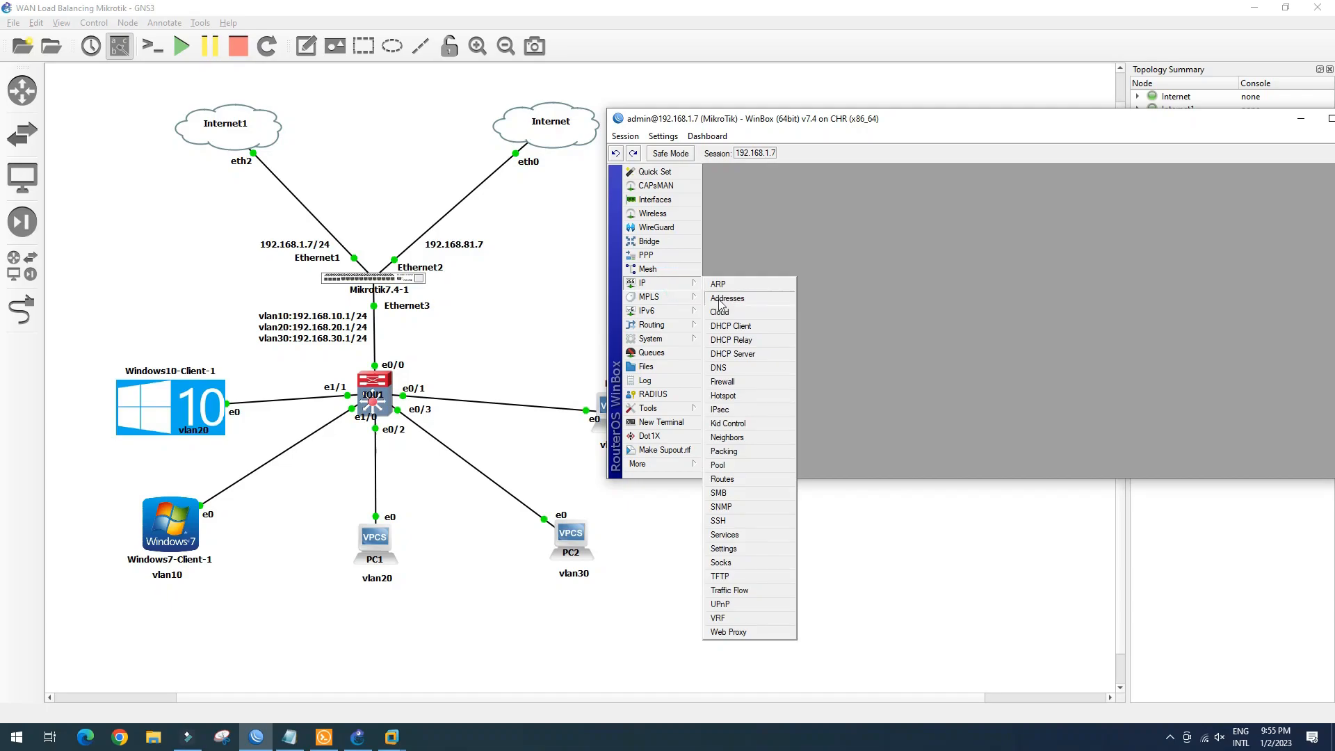
left_click(735, 380)
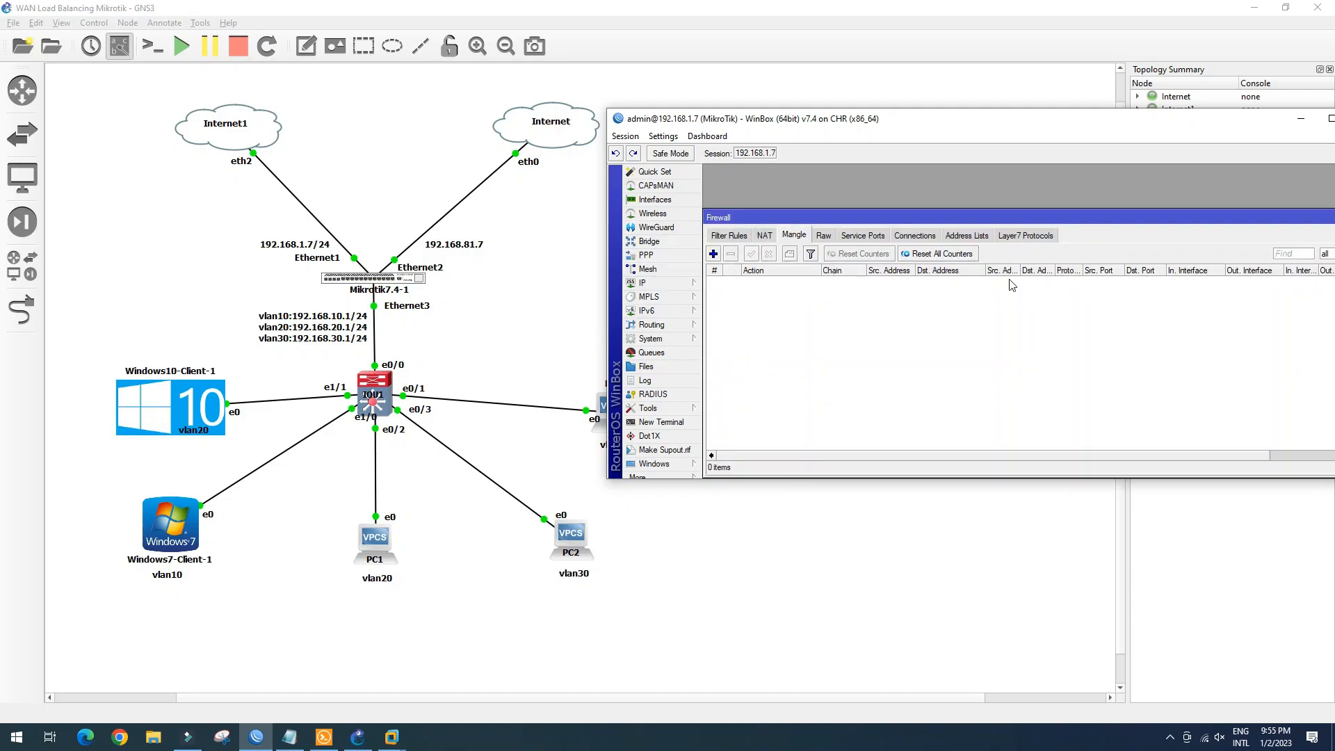
left_click(281, 737)
left_click_drag(844, 119, 839, 496)
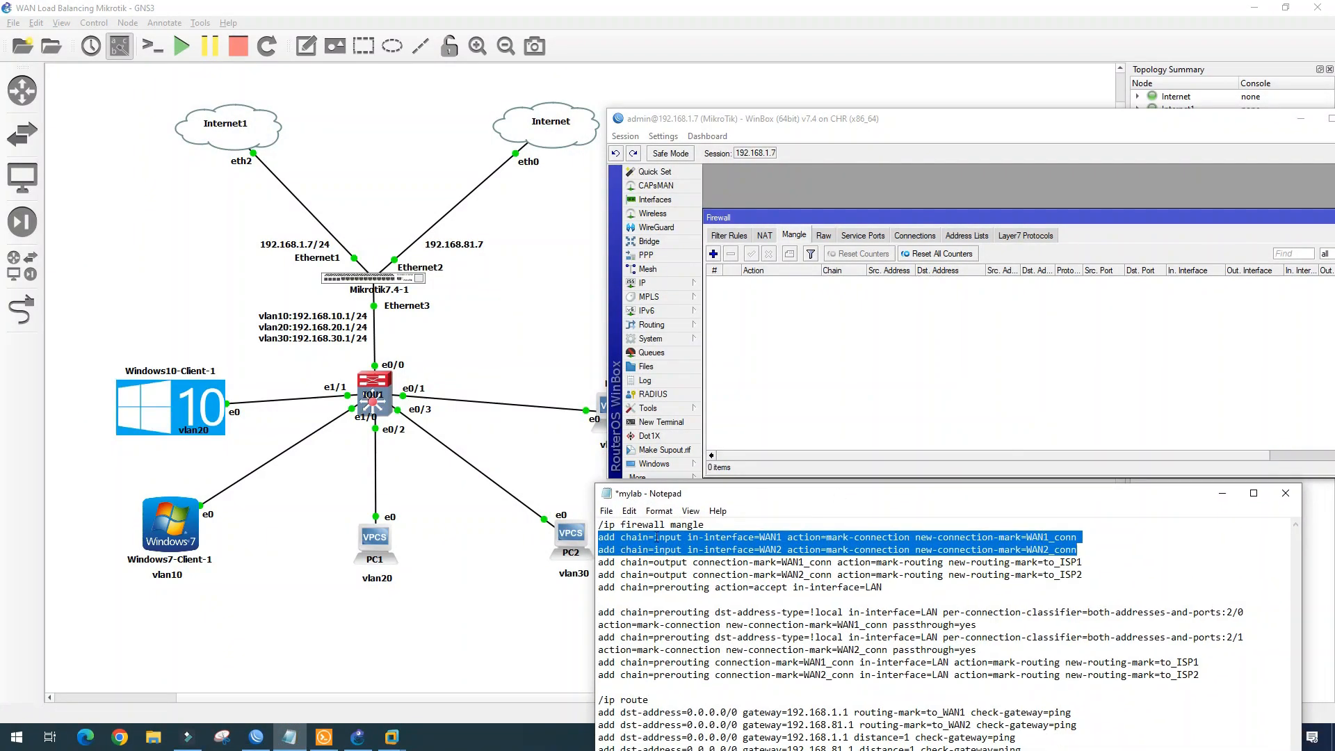
Add an input-chain mark-connection rule on ether1_WAN1 marking wan1_conn, passthrough off
left_click(713, 254)
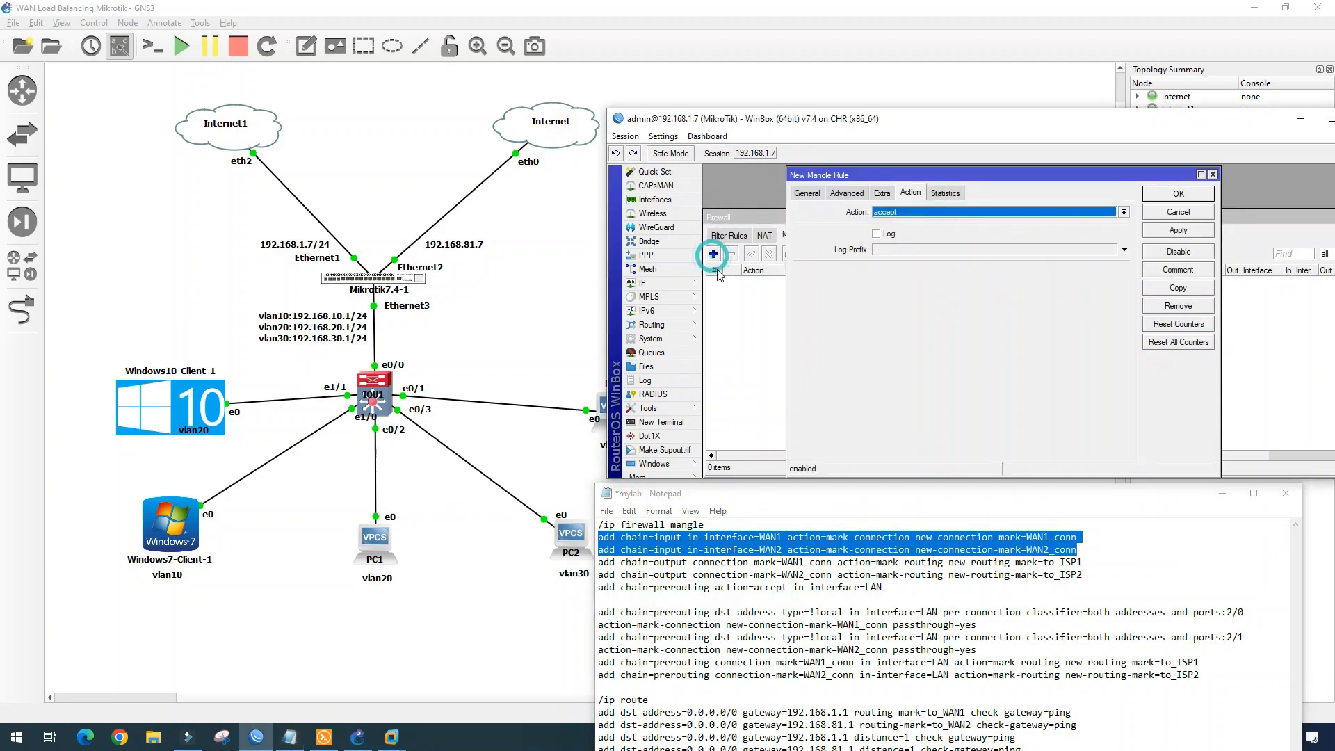
left_click(807, 193)
left_click(1110, 212)
left_click(1043, 231)
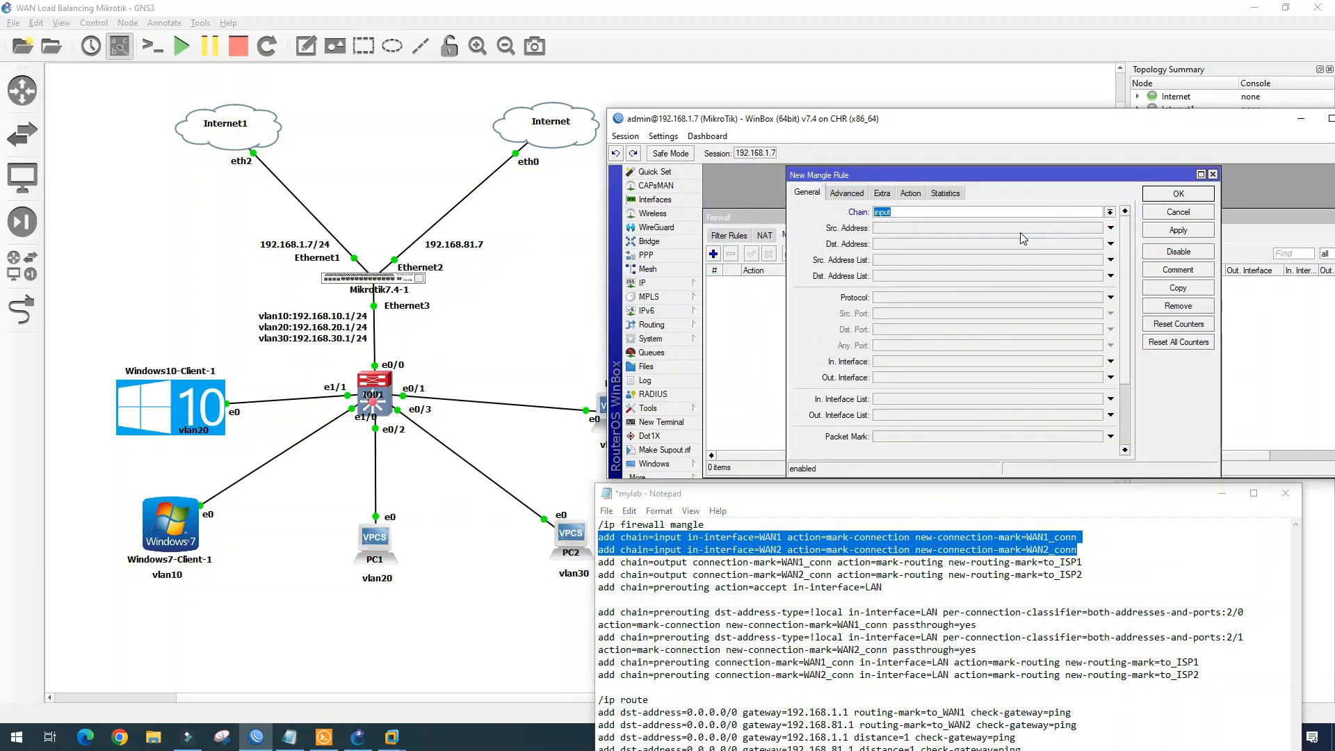
left_click(895, 362)
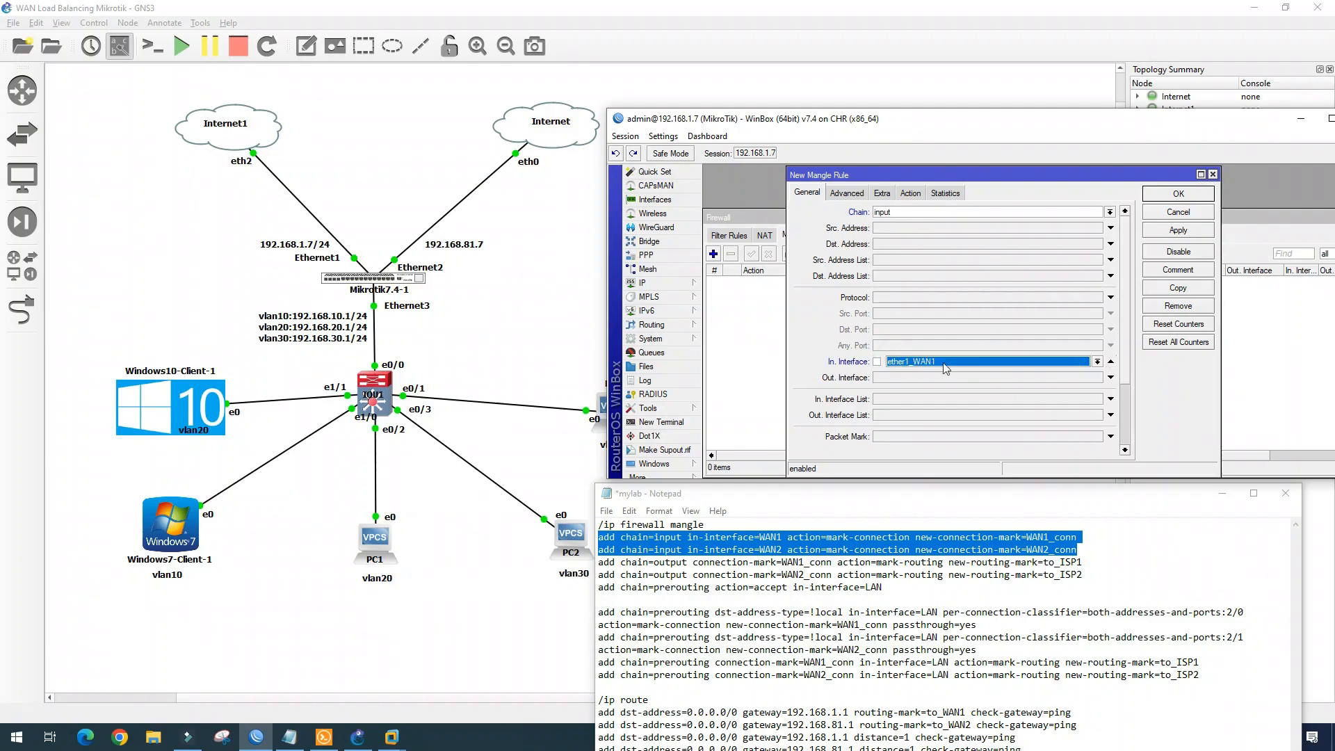
left_click(1065, 370)
left_click(911, 192)
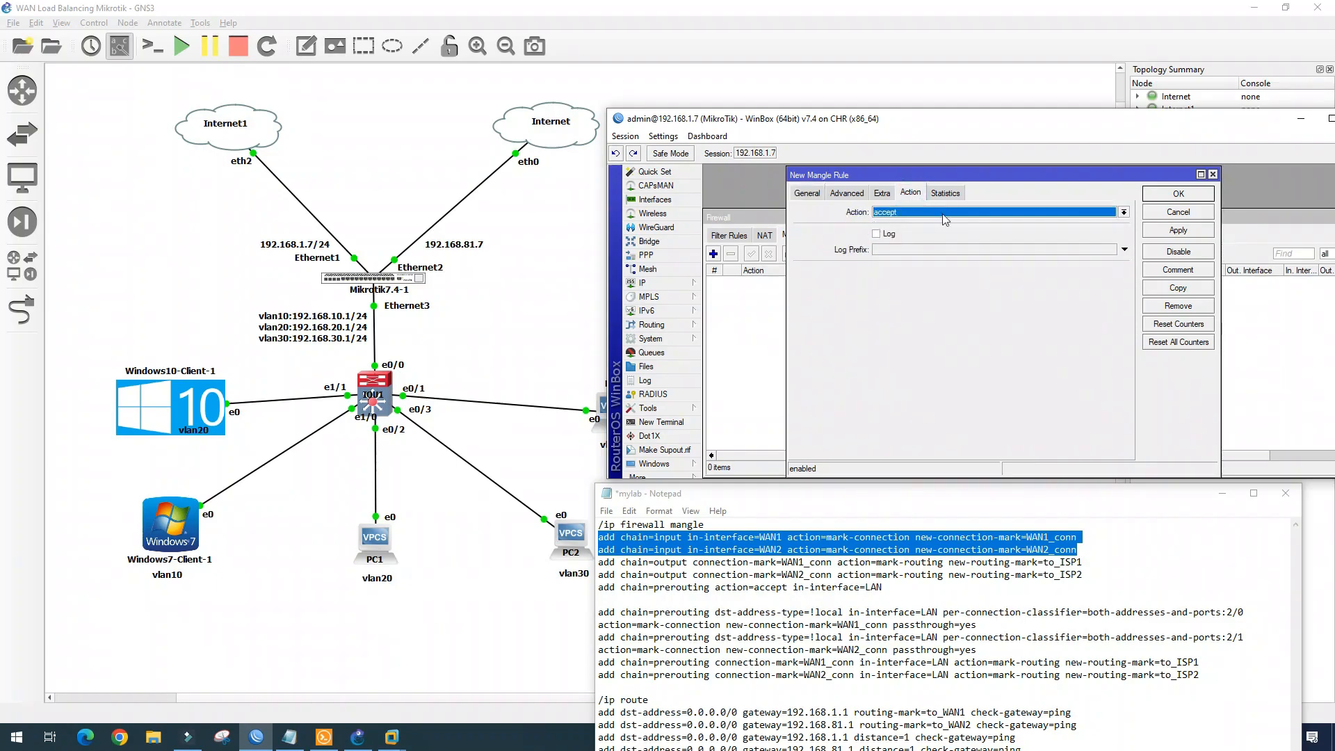
left_click(969, 213)
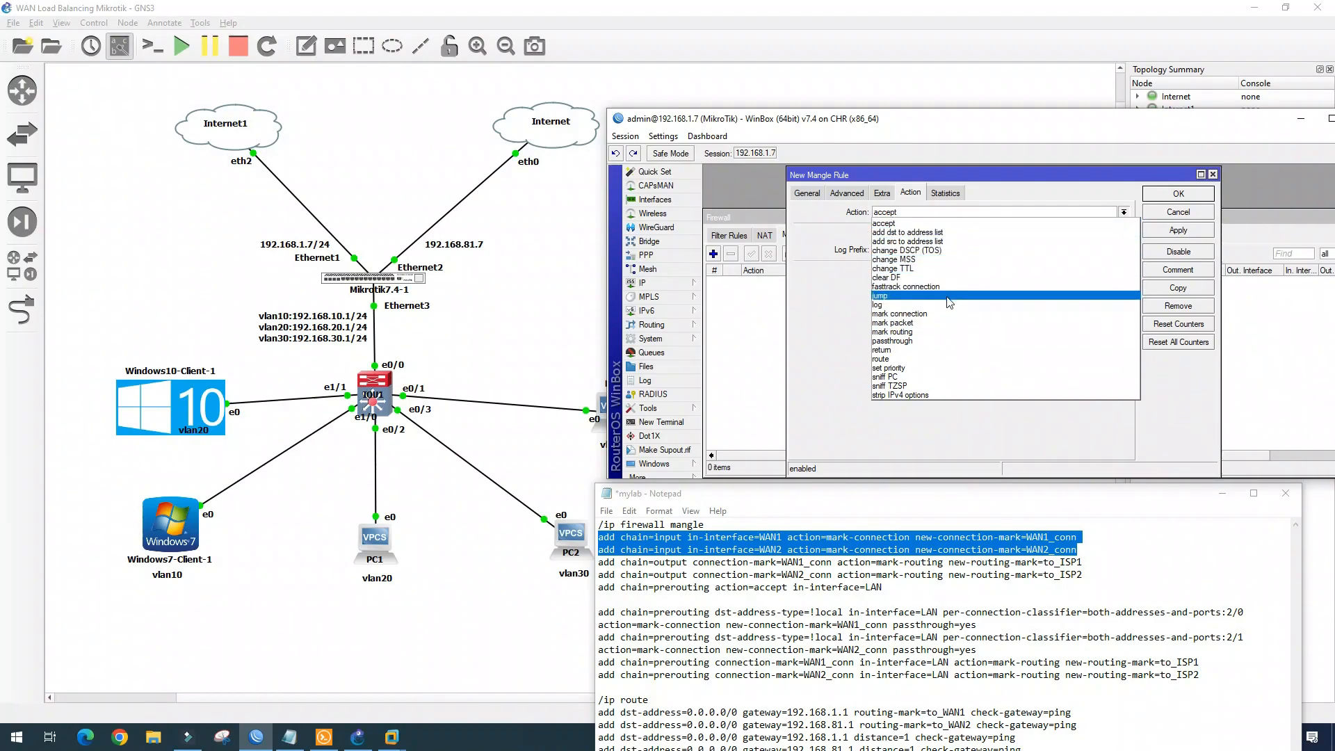
left_click(950, 313)
left_click(1125, 272)
left_click(1124, 272)
left_click(946, 271)
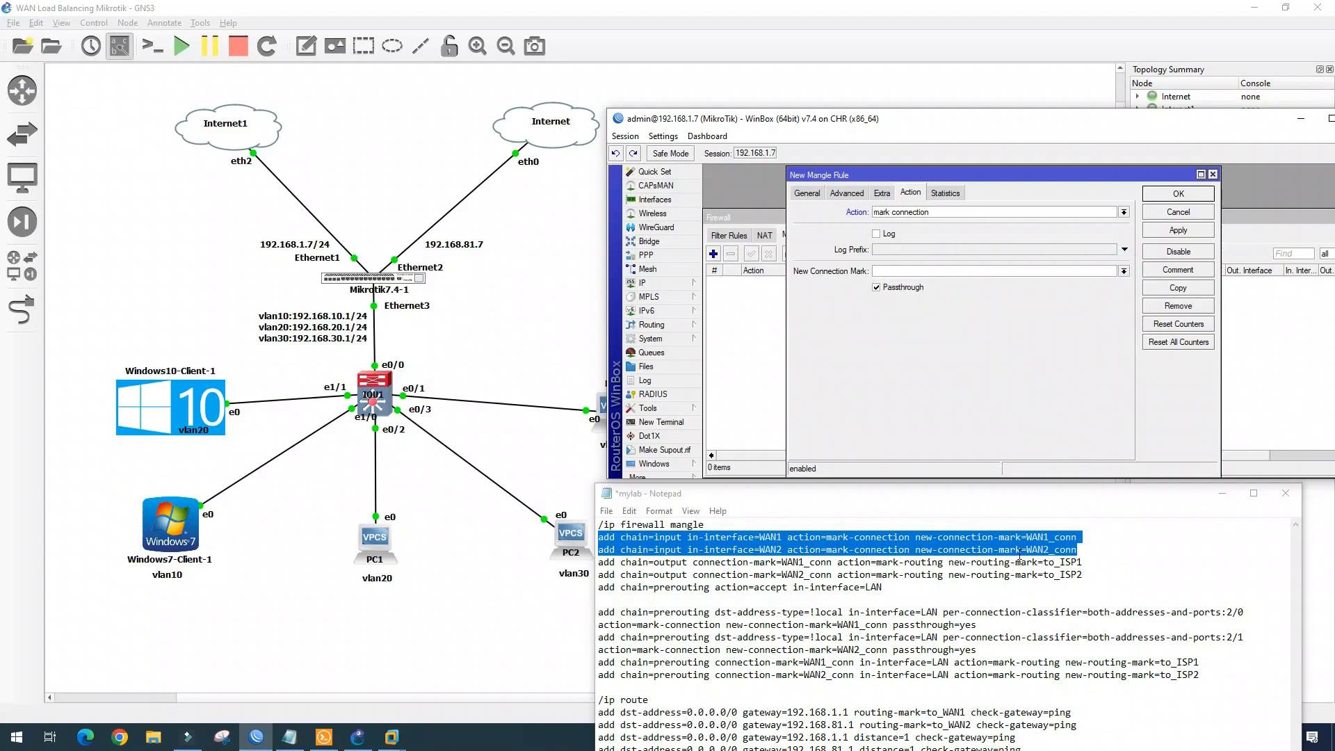
type("wan1_conn")
left_click(877, 288)
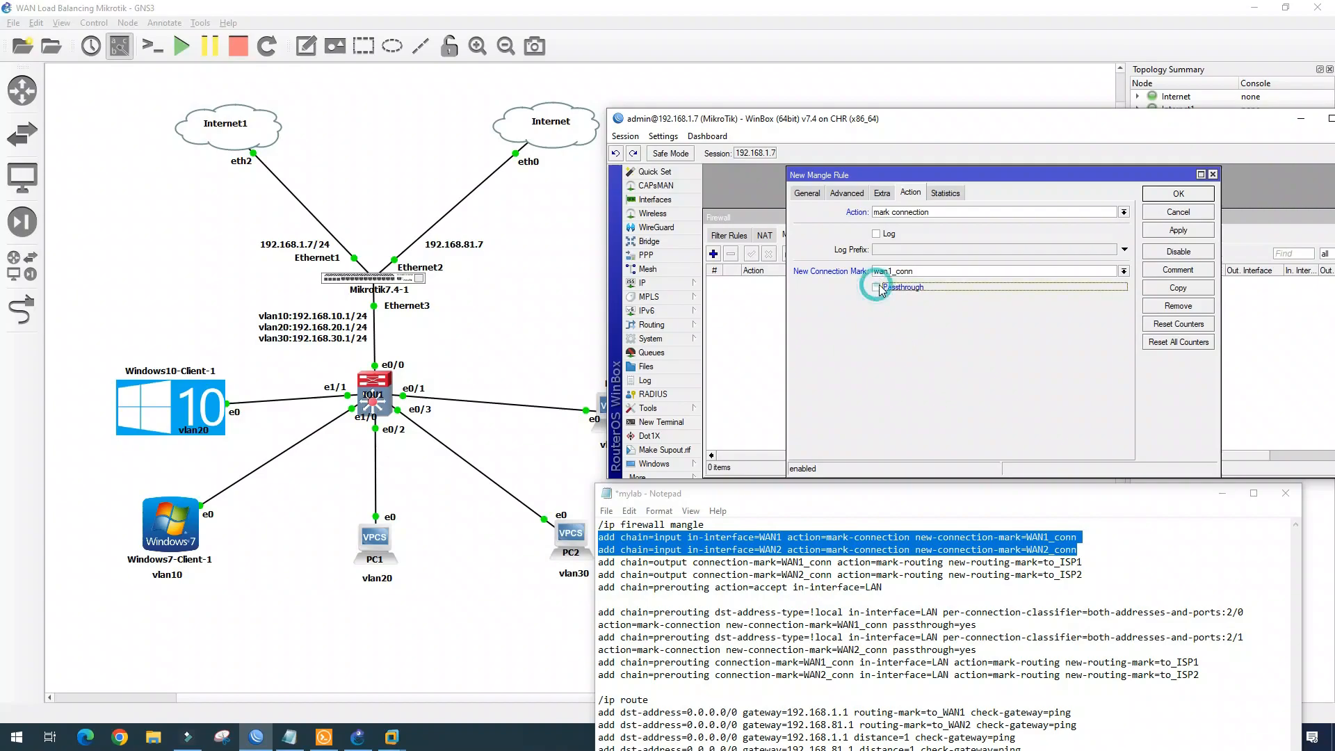
left_click(1190, 229)
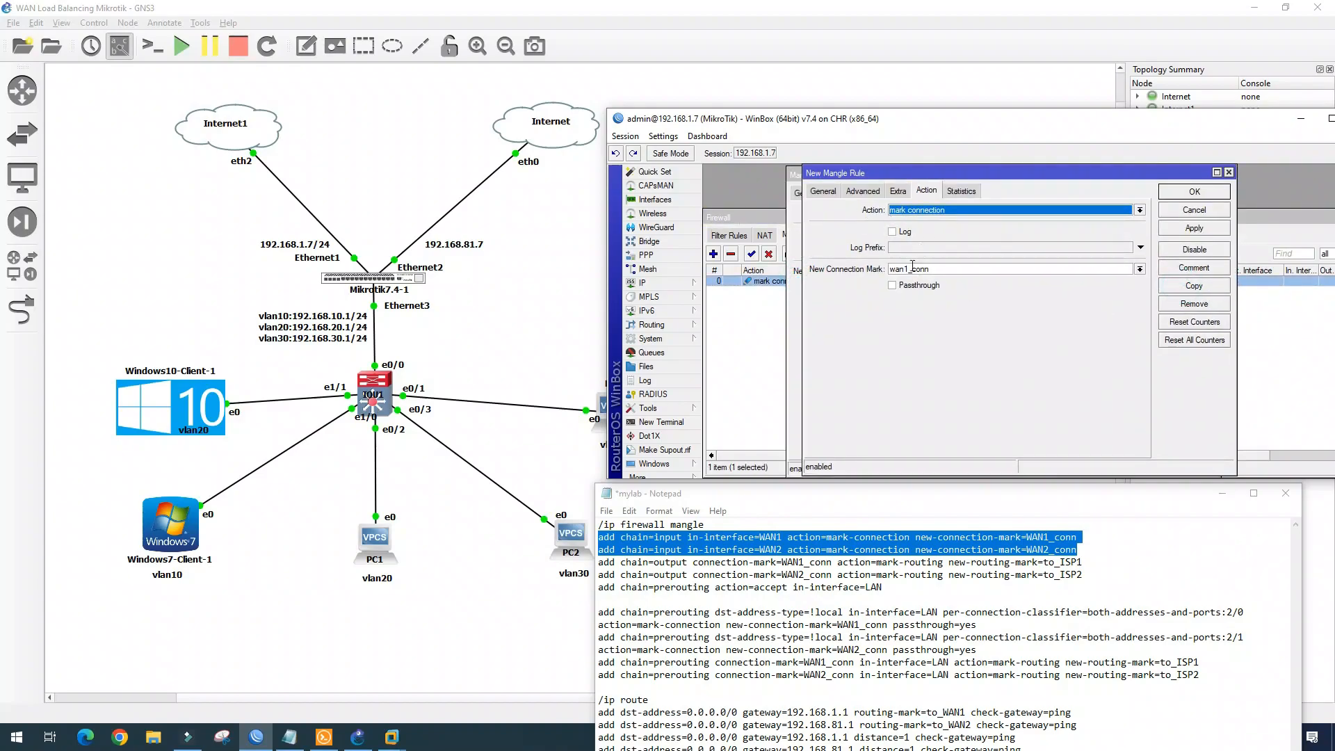
Add a matching copy on ether2_WAN2 marking connections wan2_conn
left_click(824, 190)
left_click(1113, 359)
left_click(1062, 416)
left_click(927, 190)
left_click(904, 269)
type("1")
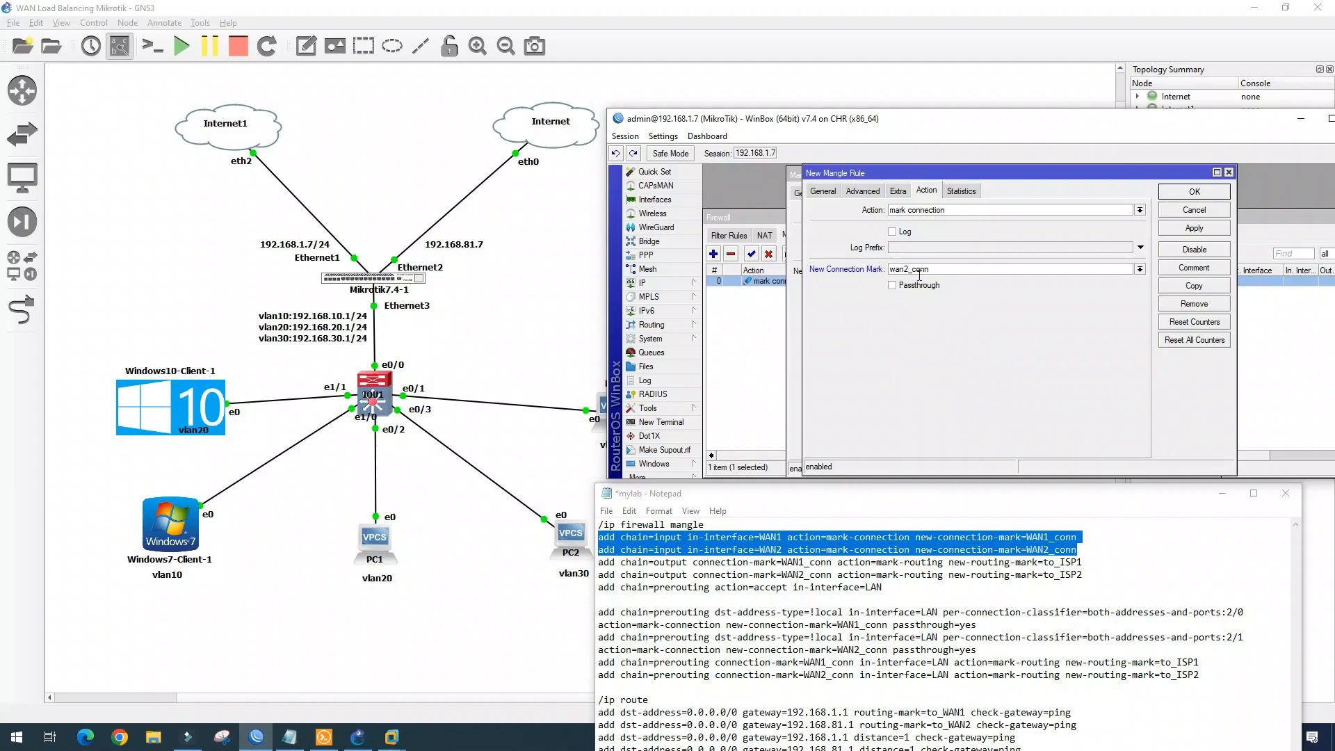
left_click(1194, 192)
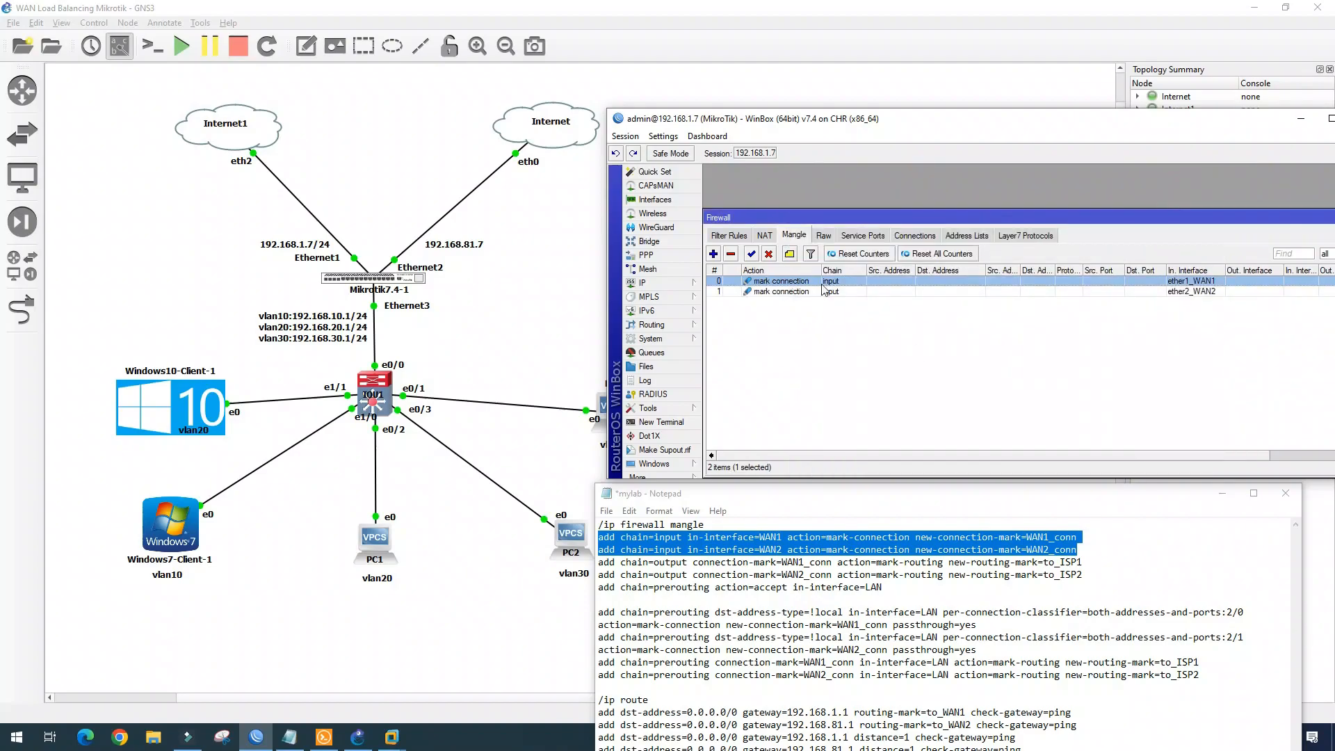
left_click_drag(599, 563, 1087, 577)
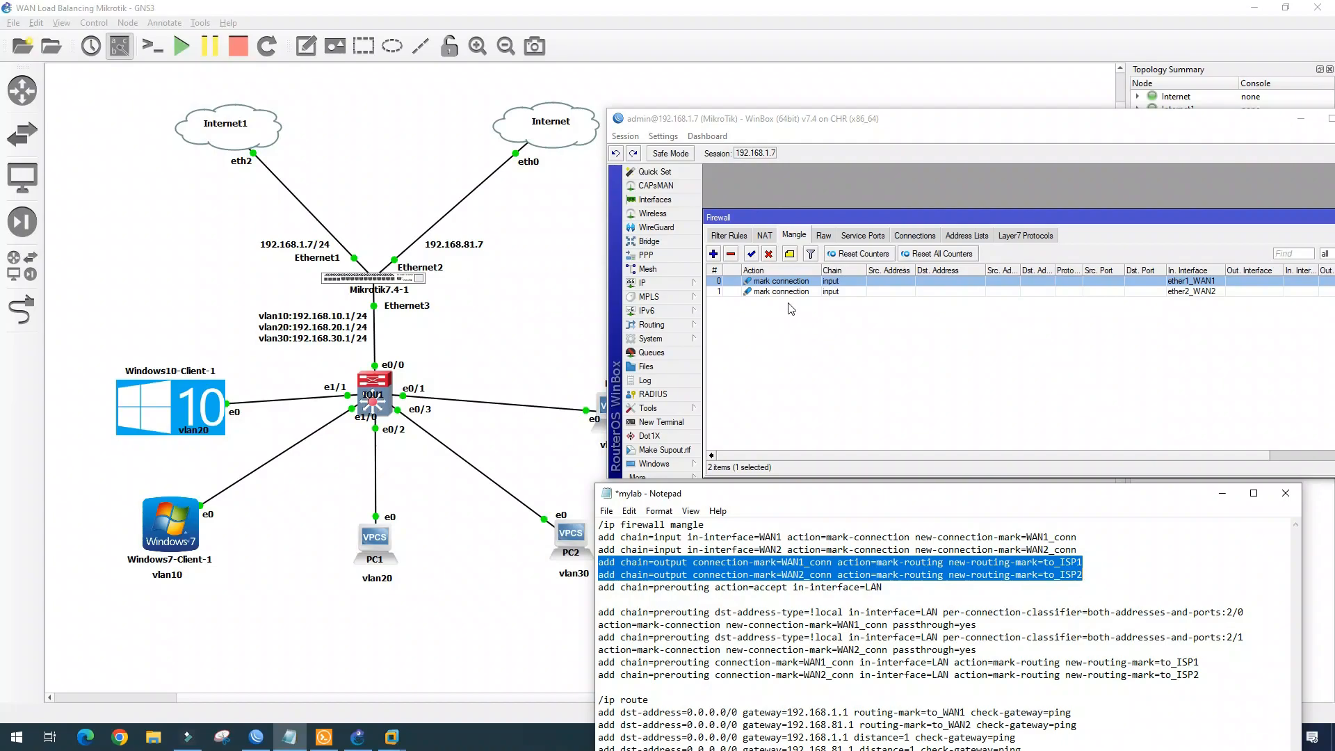
Start an output-chain mangle rule matching connection mark wan1_conn with action mark routing
left_click(713, 254)
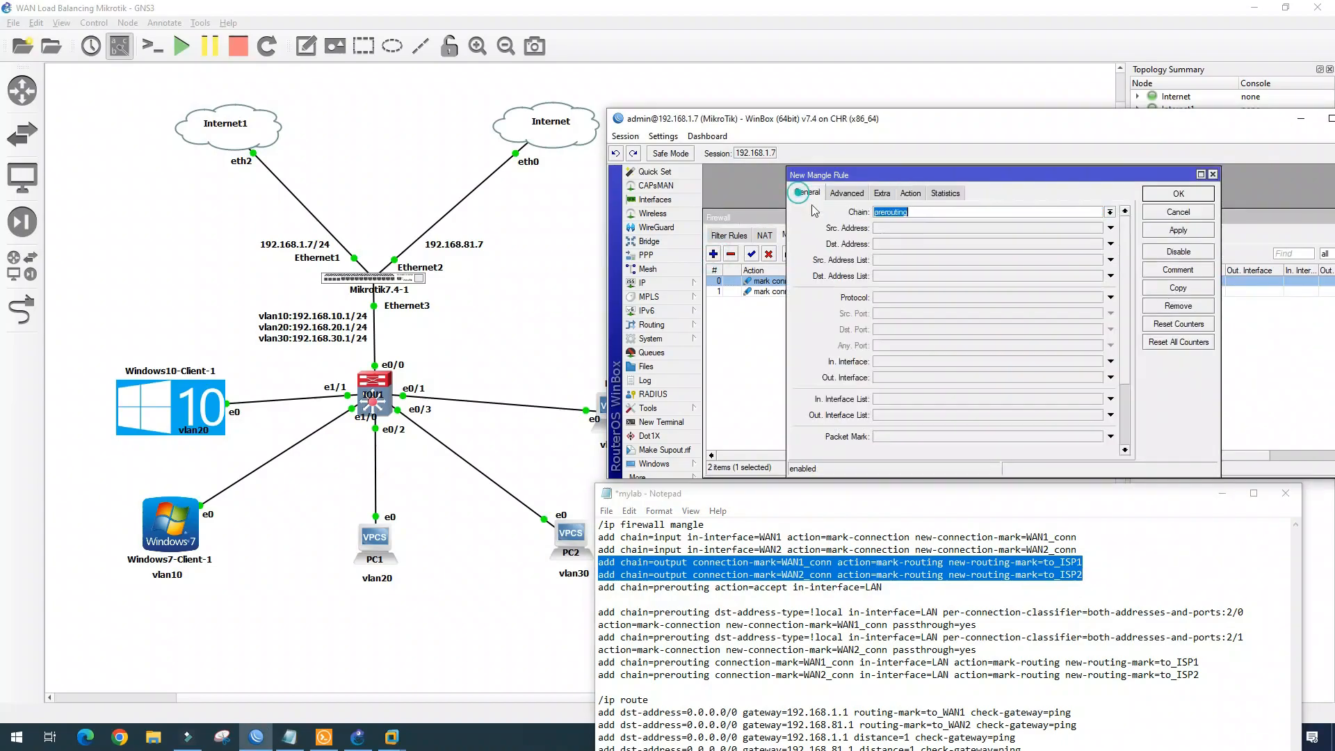
left_click(1110, 212)
left_click(1071, 241)
scroll(1046, 385, "down", 3)
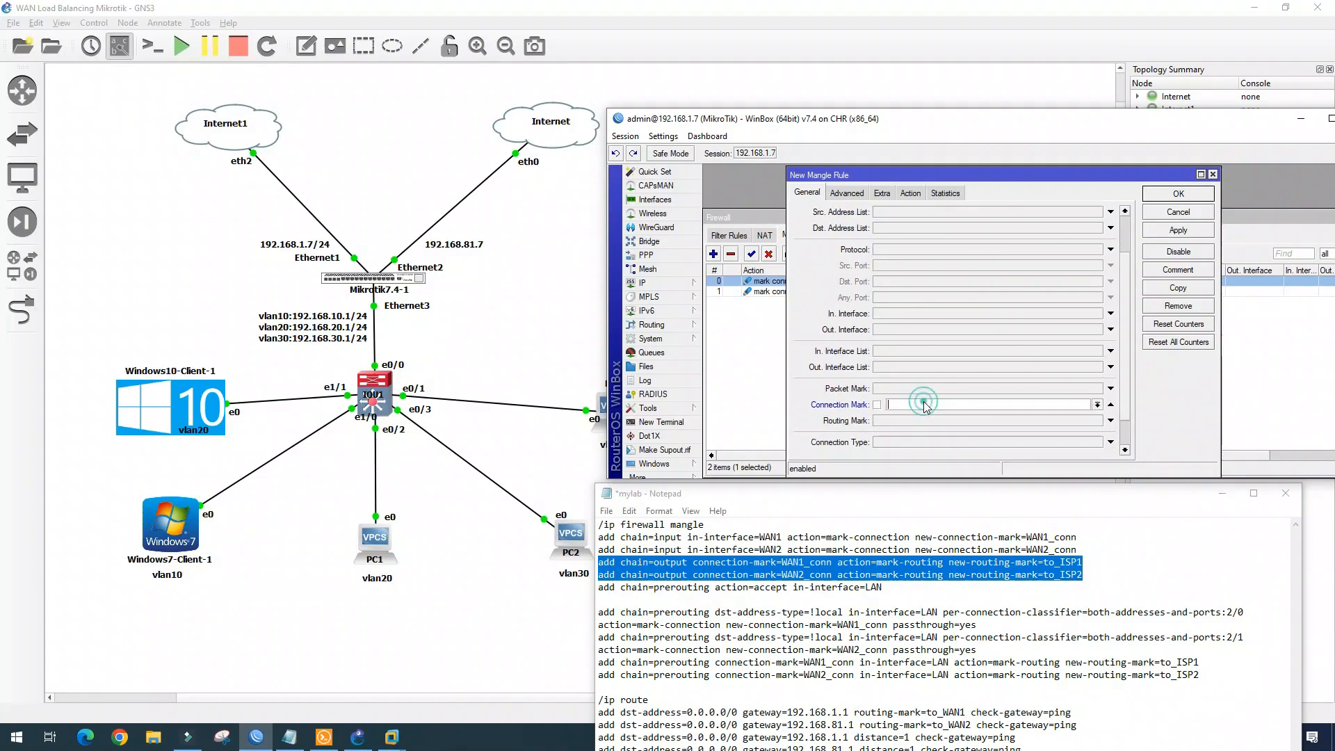
left_click(1096, 405)
left_click(906, 425)
scroll(913, 209, "up", 3)
left_click(911, 193)
left_click(1123, 212)
left_click(1088, 332)
left_click(1109, 271)
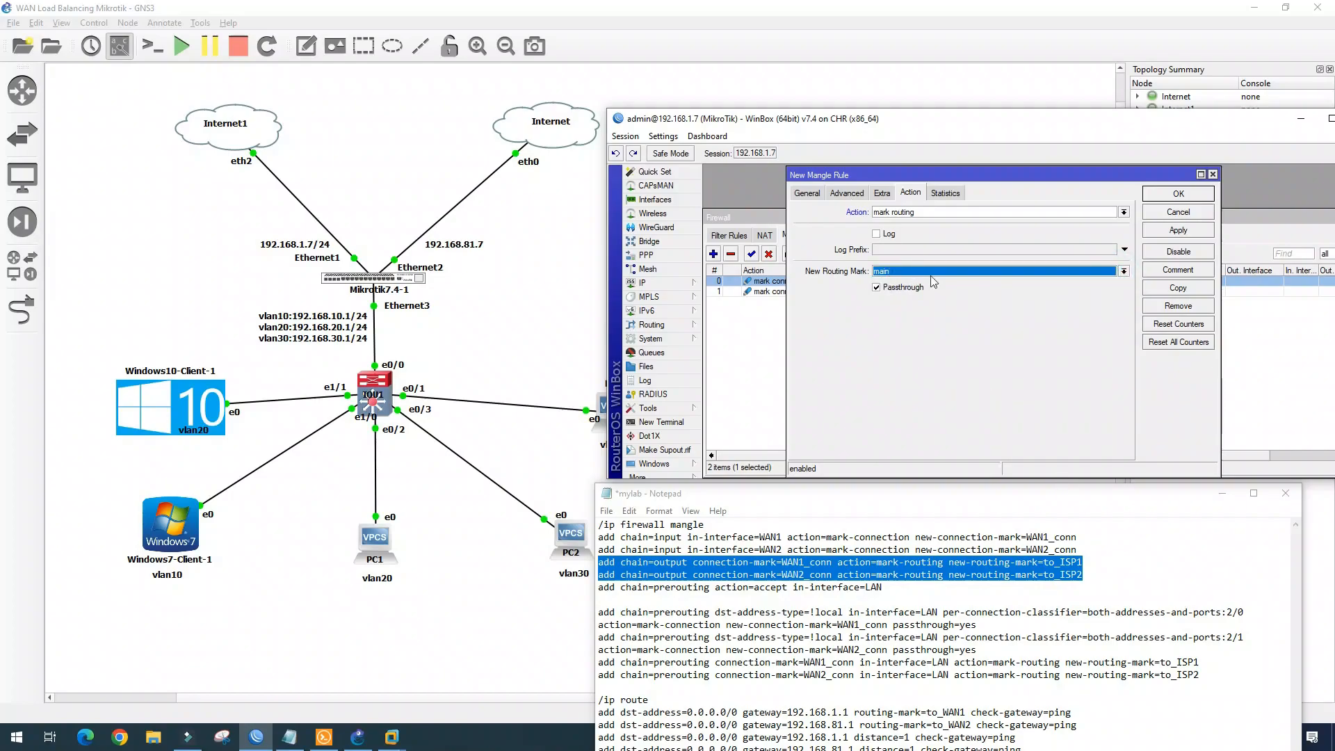
Create routing tables to_ISP1 and to_ISP2 under Routing > Tables
left_click_drag(974, 493, 945, 108)
left_click(640, 462)
key("shift+Up")
key("shift+Up")
key("shift+Home")
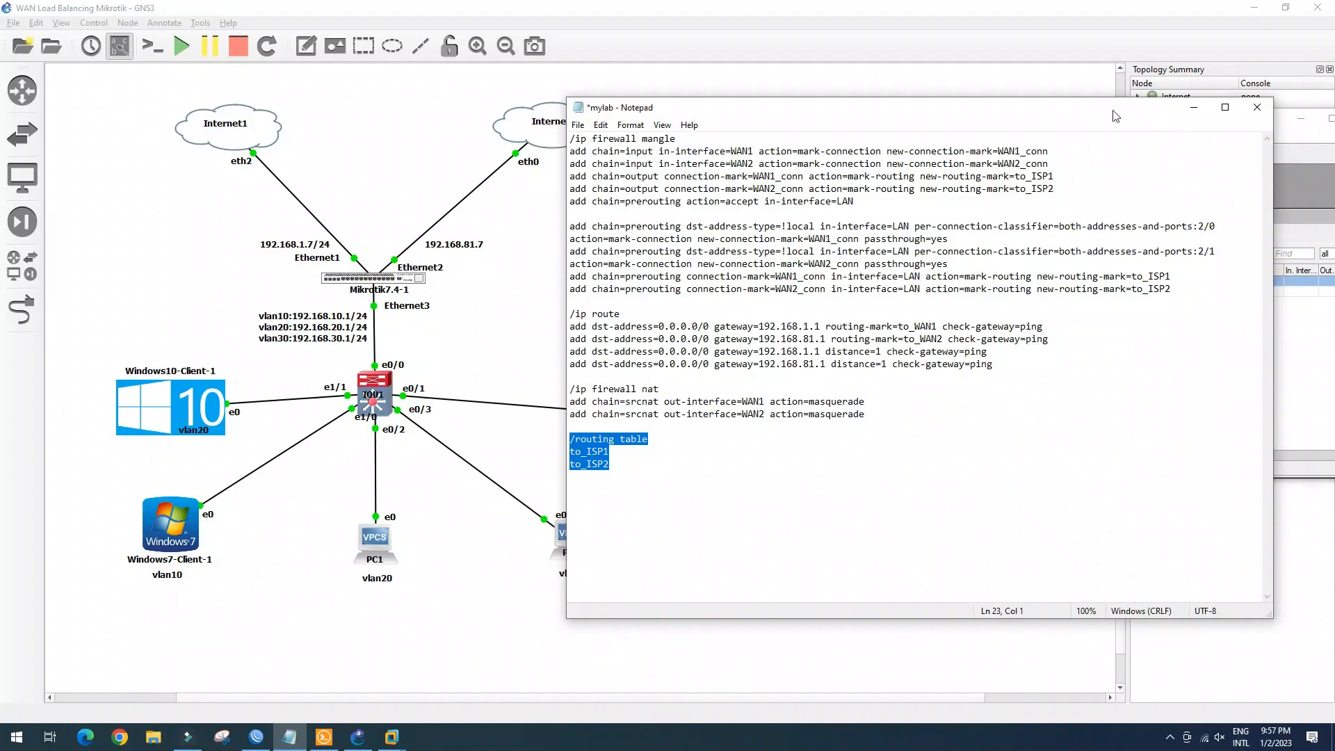
left_click_drag(1100, 111, 1151, 394)
left_click_drag(737, 118, 730, 55)
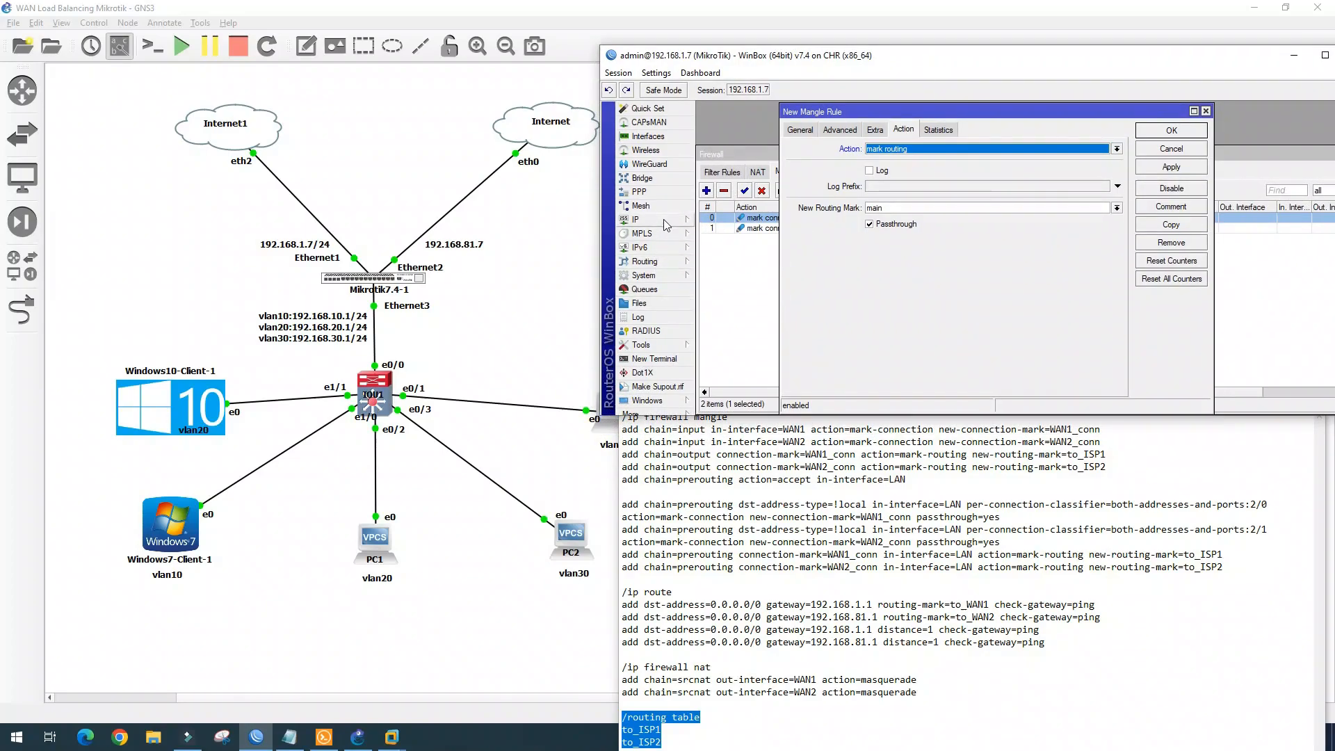
left_click(664, 262)
left_click(727, 416)
left_click(801, 202)
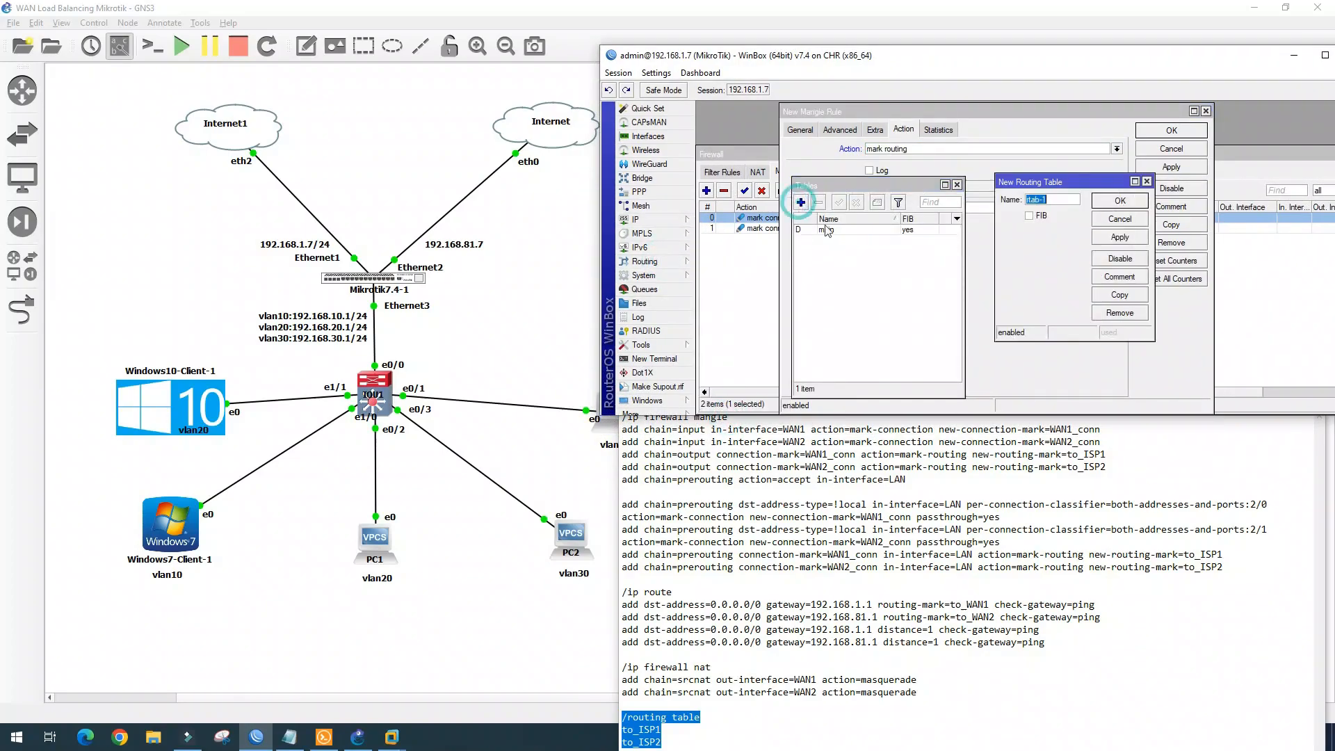
type("6")
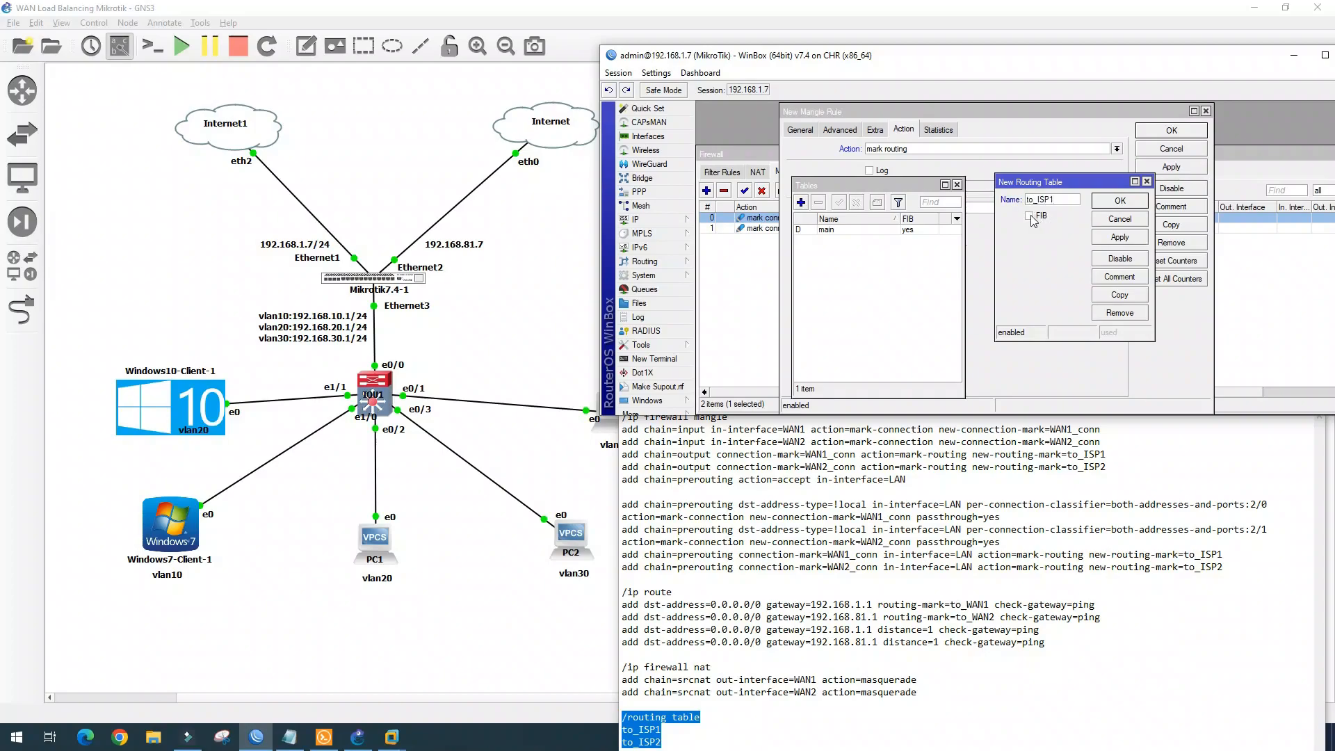
left_click(1122, 203)
left_click(801, 203)
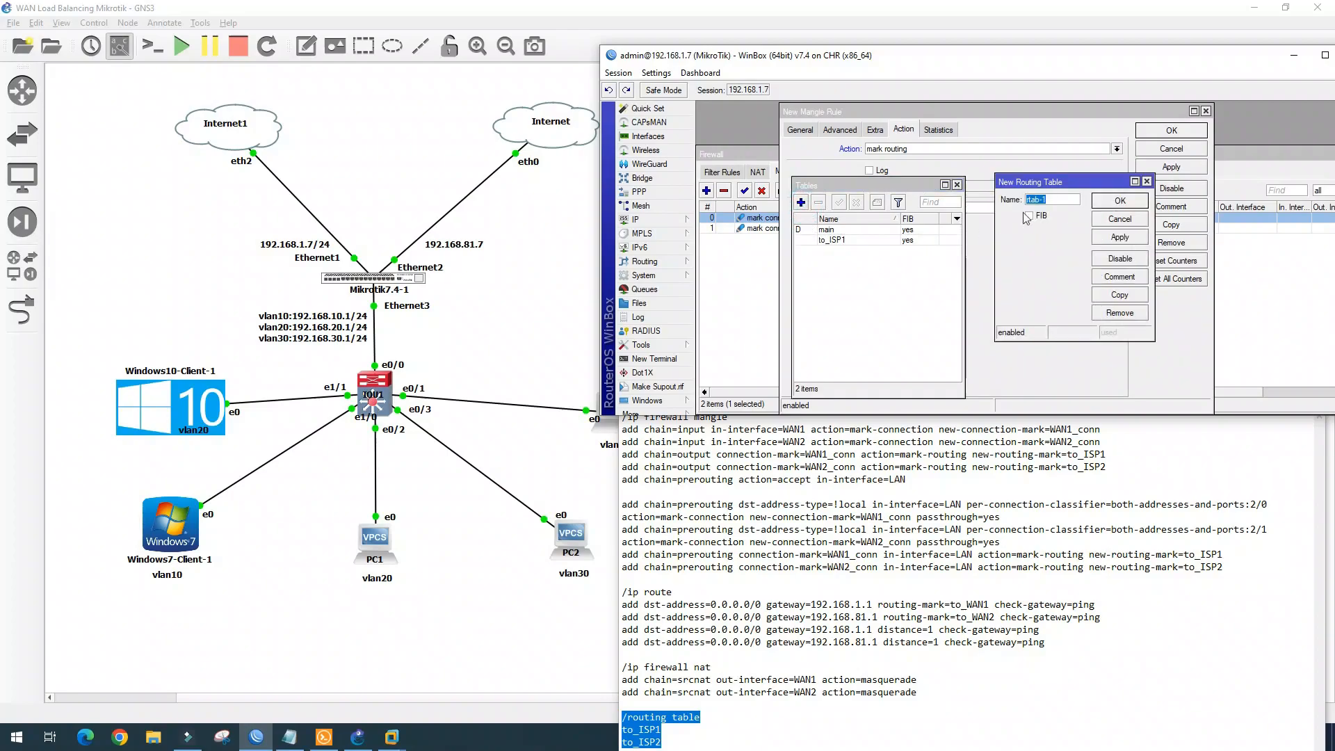
type("to_ISP2")
left_click(1125, 203)
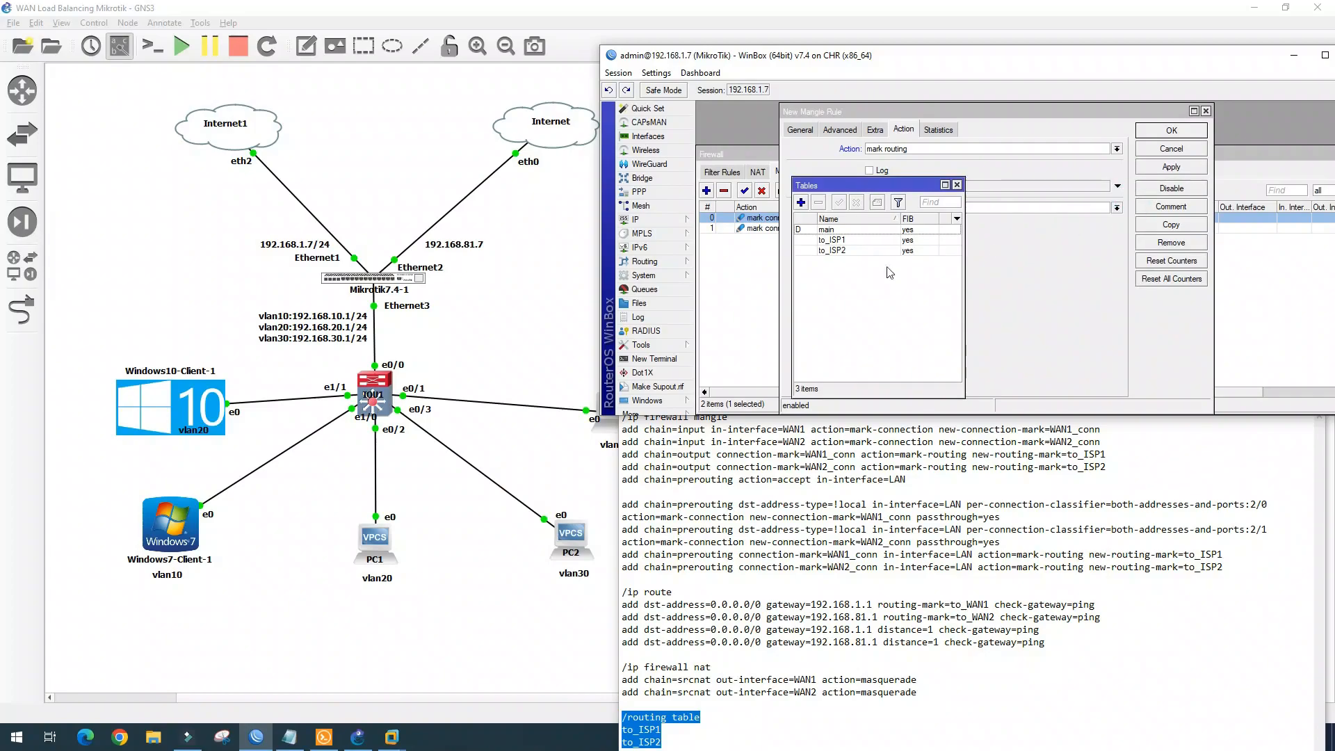
left_click(957, 185)
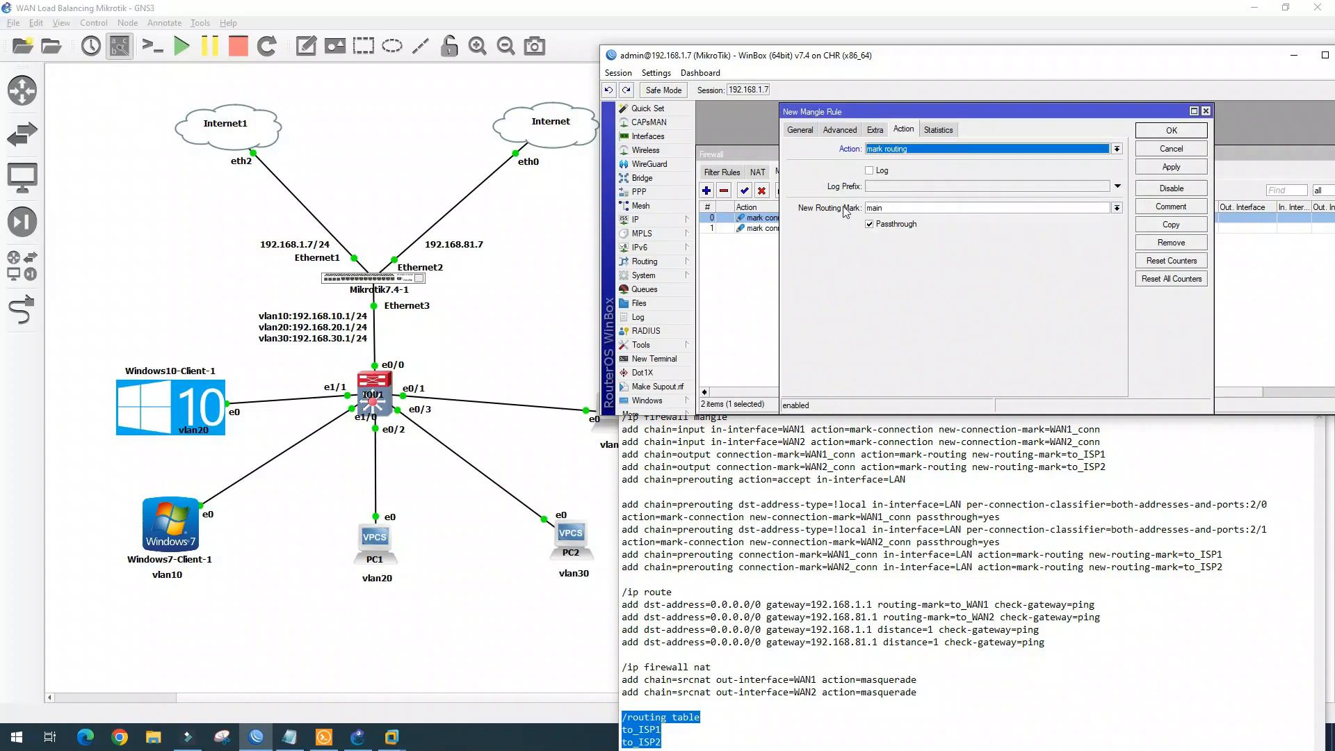
Set the new mangle rule's routing mark to to_ISP1 and save it
left_click(811, 475)
left_click_drag(1113, 468, 612, 458)
left_click(1116, 208)
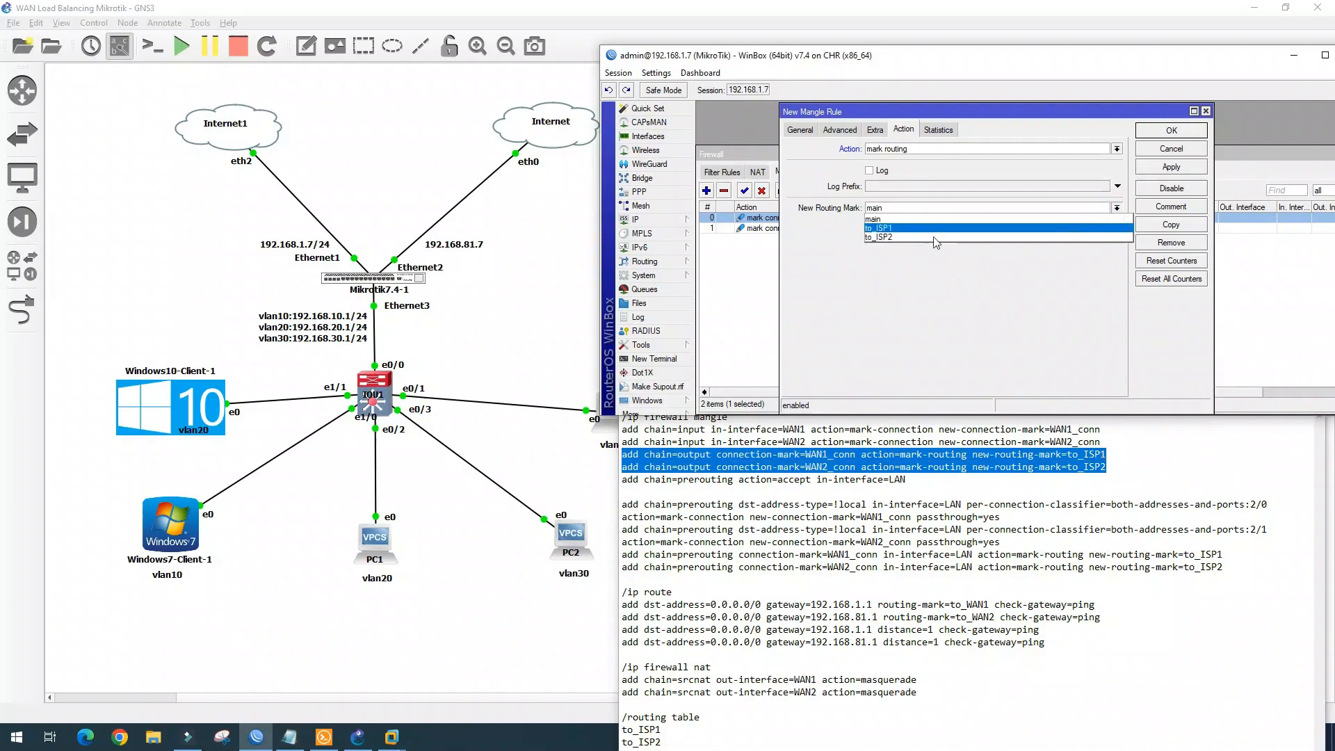
left_click(893, 228)
left_click(897, 221)
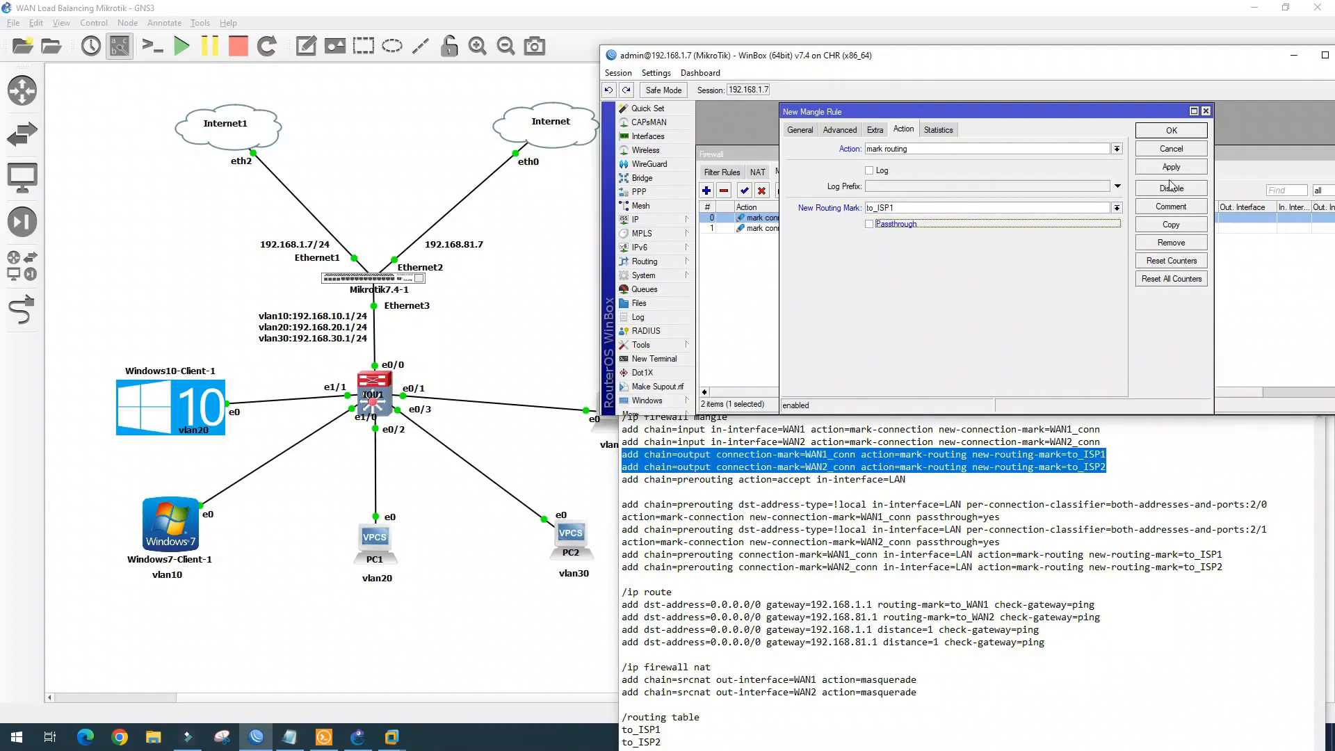
left_click(1171, 130)
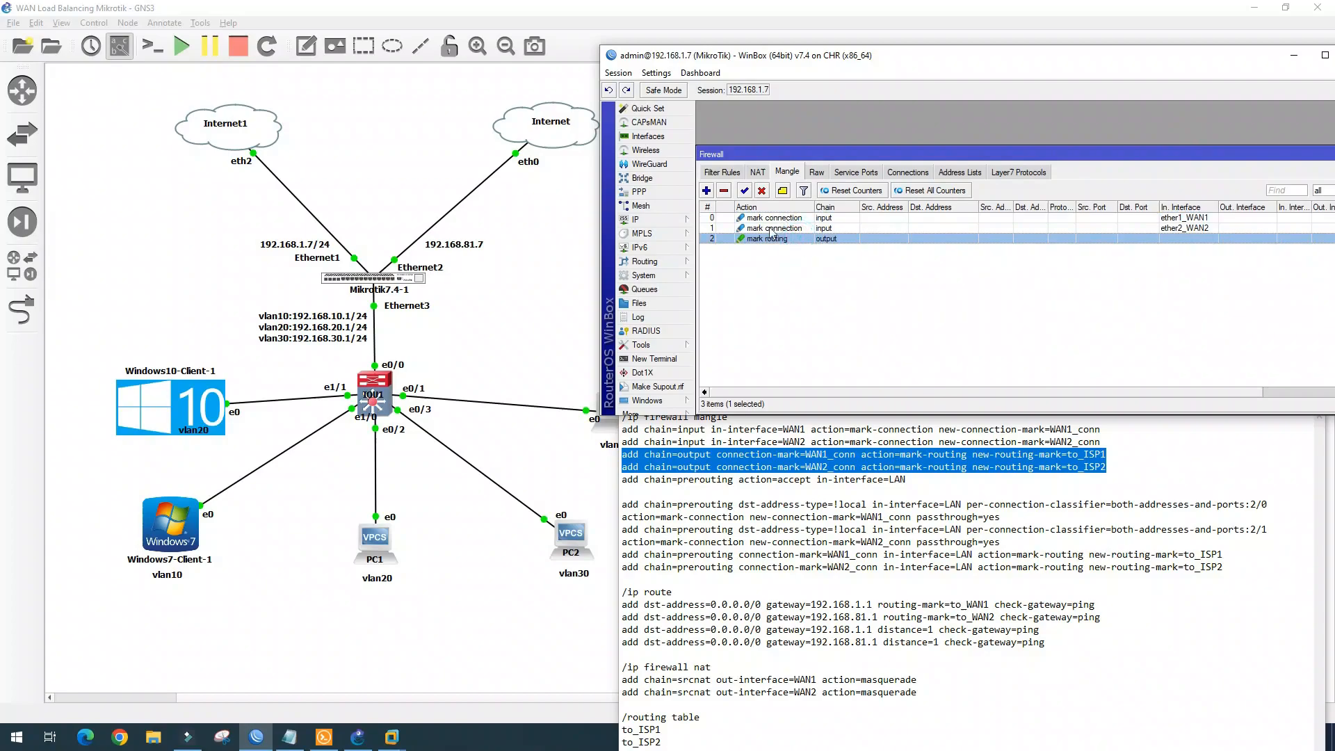
Copy that rule for wan2_conn connections with routing mark to_ISP2
double_click(799, 239)
left_click(1176, 225)
left_click(949, 205)
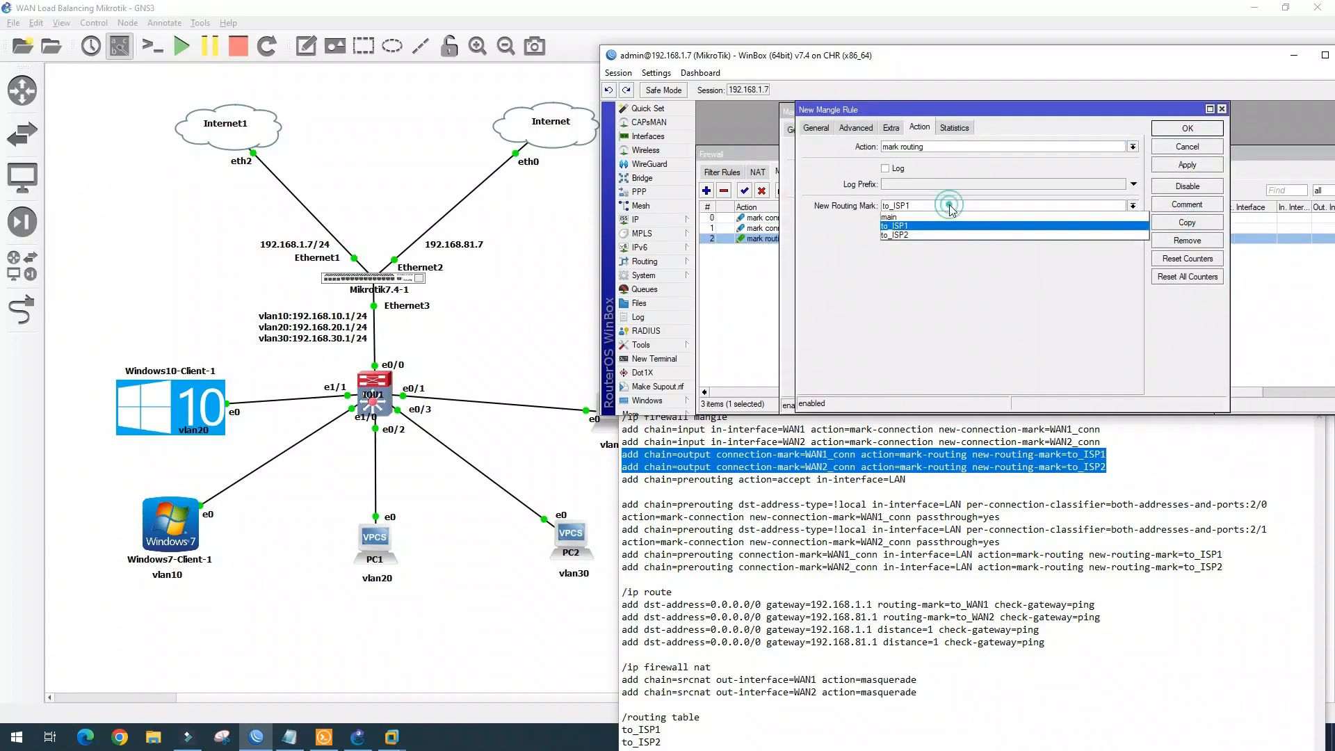
left_click(932, 235)
left_click(815, 128)
scroll(1057, 323, "down", 1)
left_click(1105, 339)
left_click(1074, 358)
left_click(1187, 165)
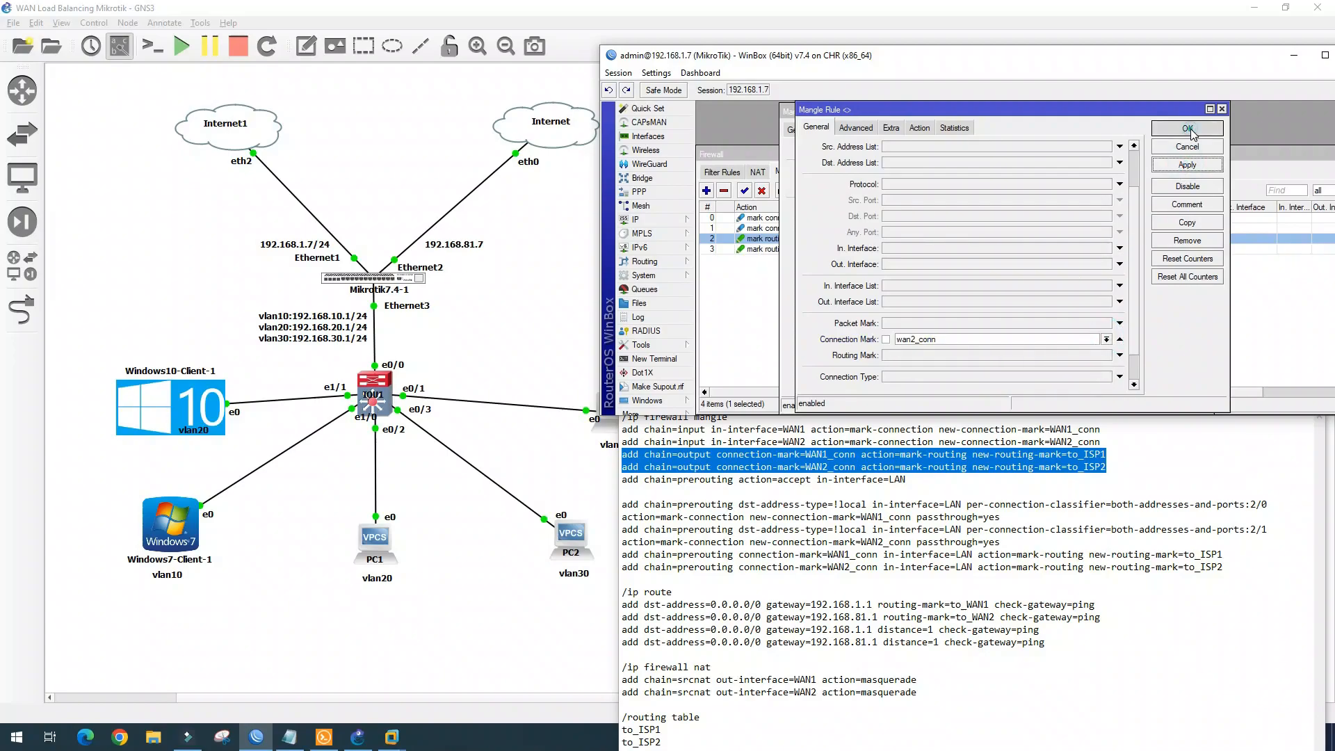
left_click(1190, 130)
left_click(1189, 130)
double_click(913, 479)
left_click_drag(879, 480, 622, 480)
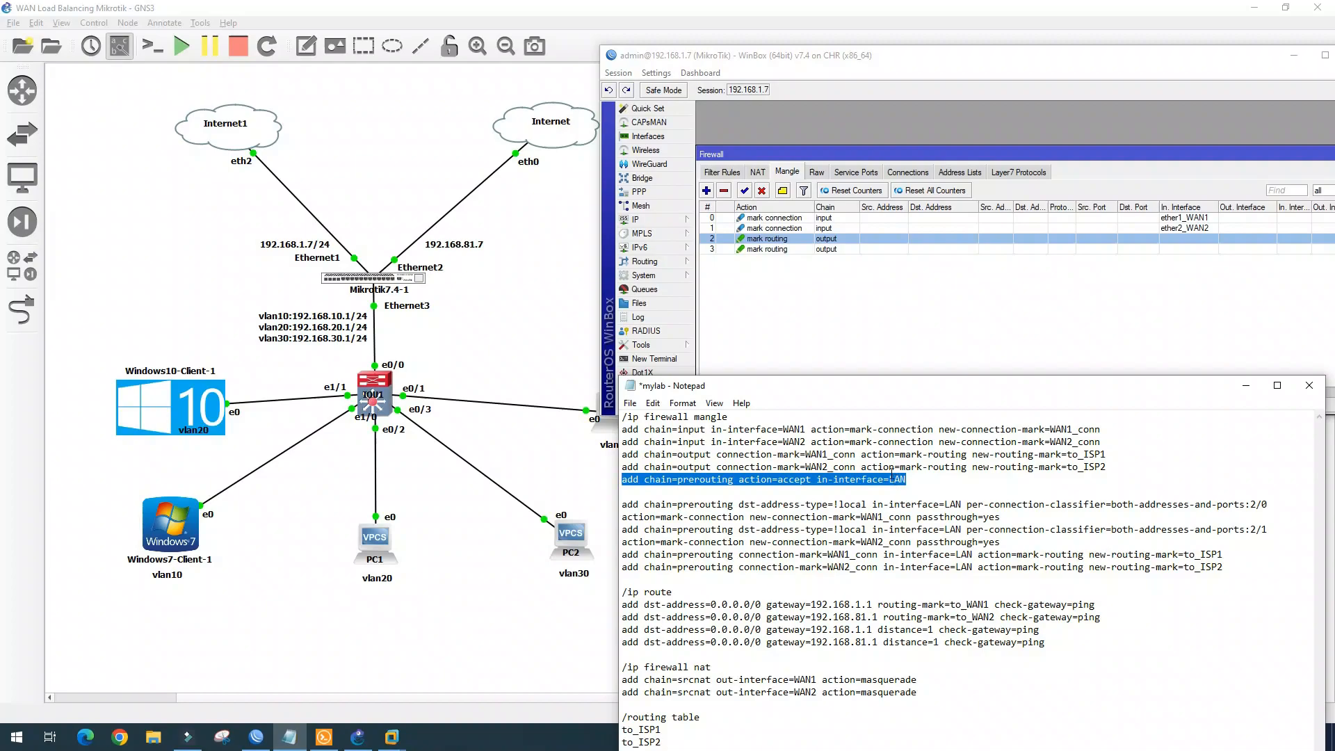
Add a prerouting mangle rule that accepts traffic arriving on ether3_Local_LAN
left_click(707, 191)
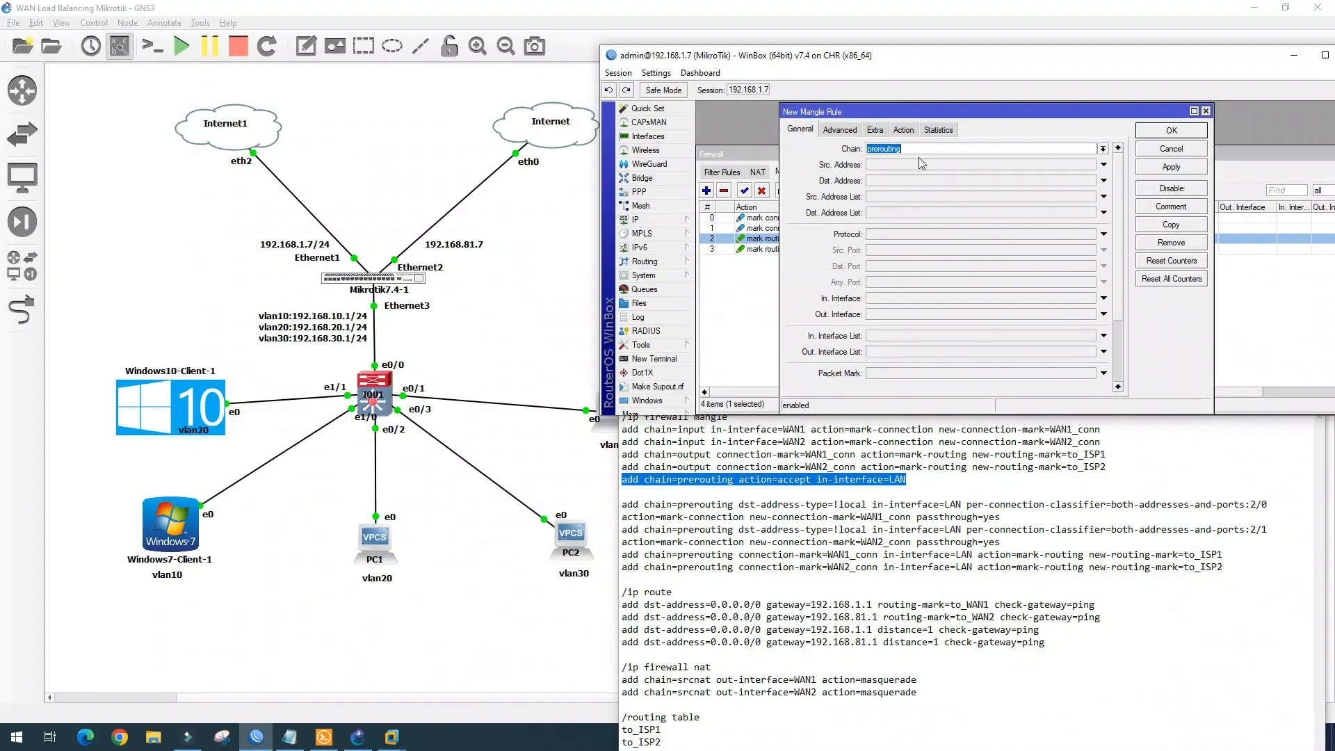
left_click(1088, 299)
left_click(1088, 298)
left_click(914, 363)
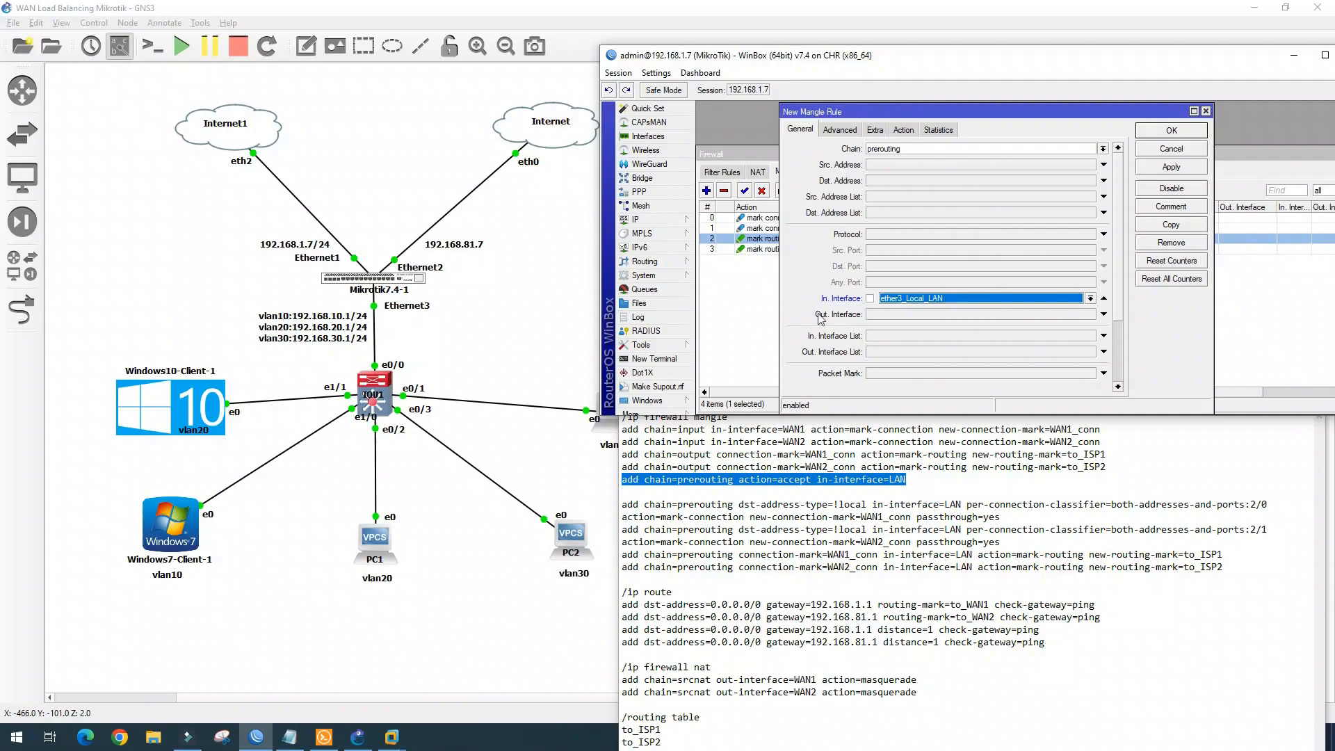
left_click(904, 131)
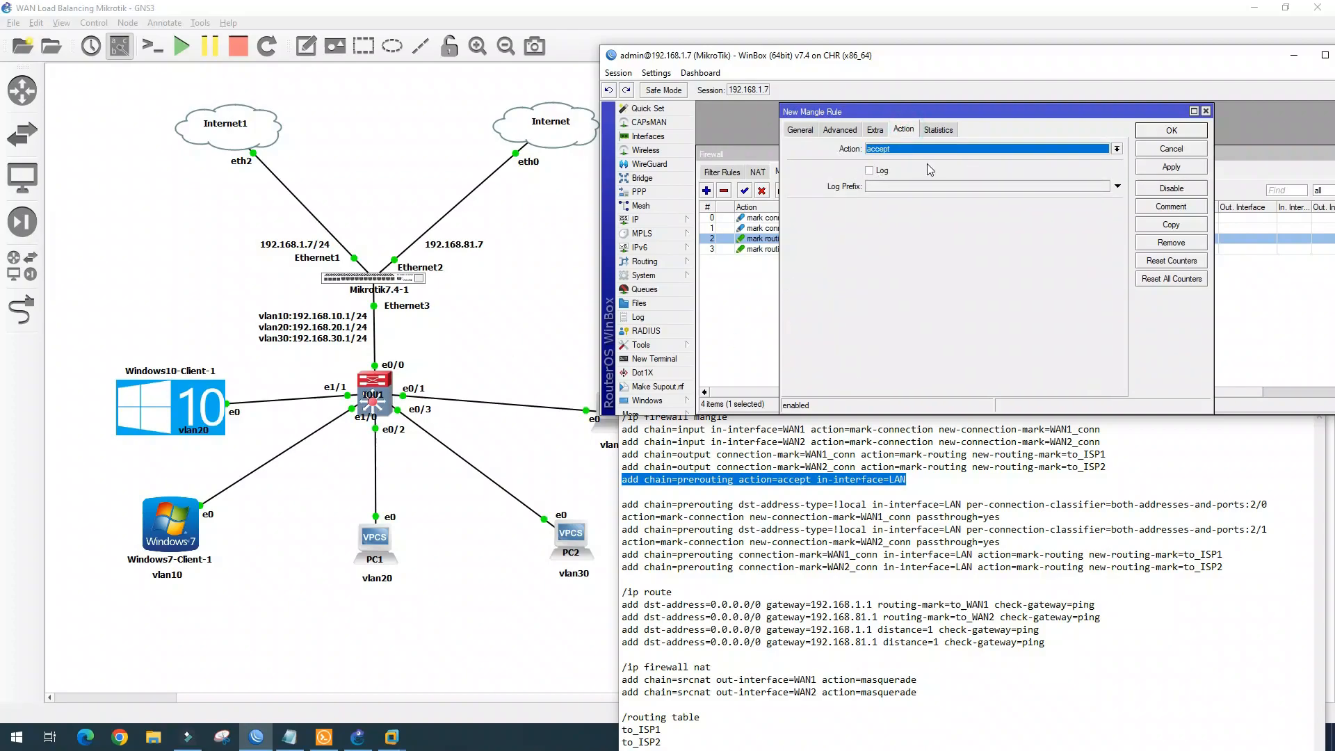
left_click(1178, 131)
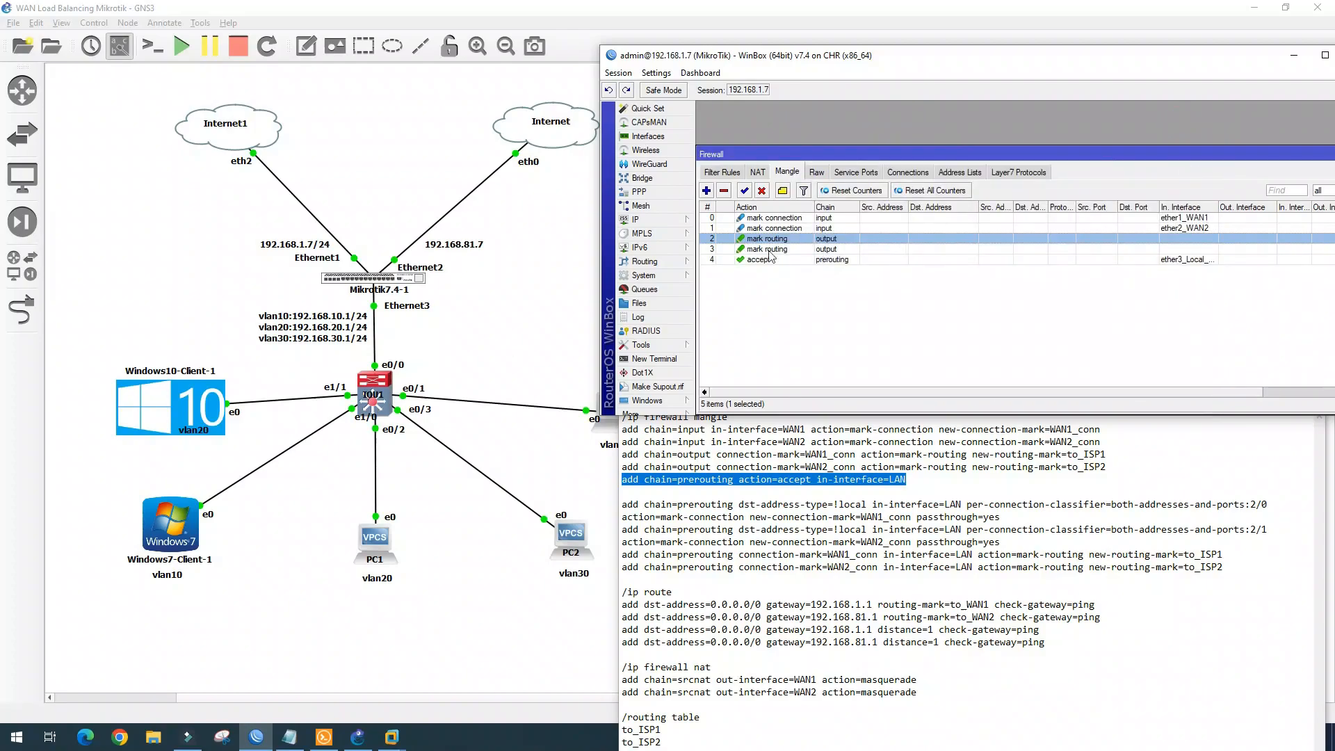
left_click(742, 520)
left_click_drag(622, 504, 1005, 544)
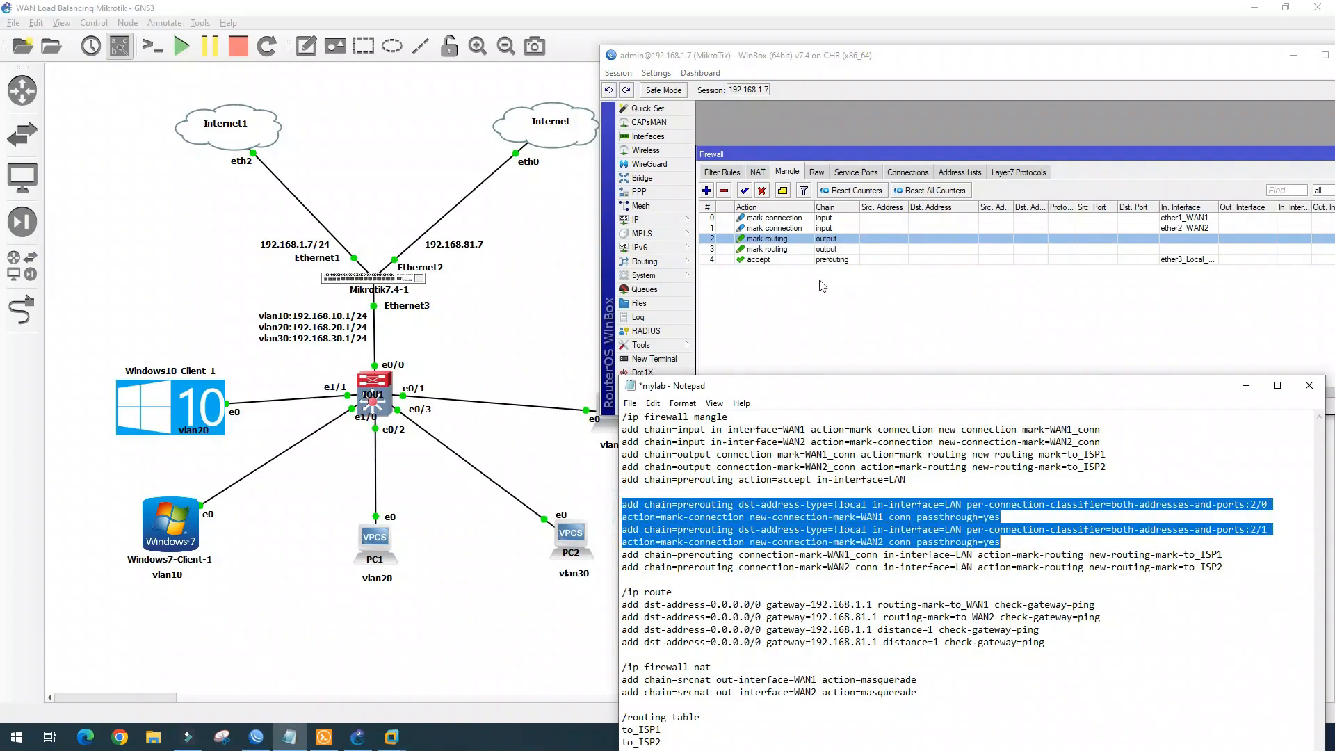
Start a mangle rule matching ether3_Local_LAN with a both-addresses-and-ports classifier 2/0
left_click(706, 191)
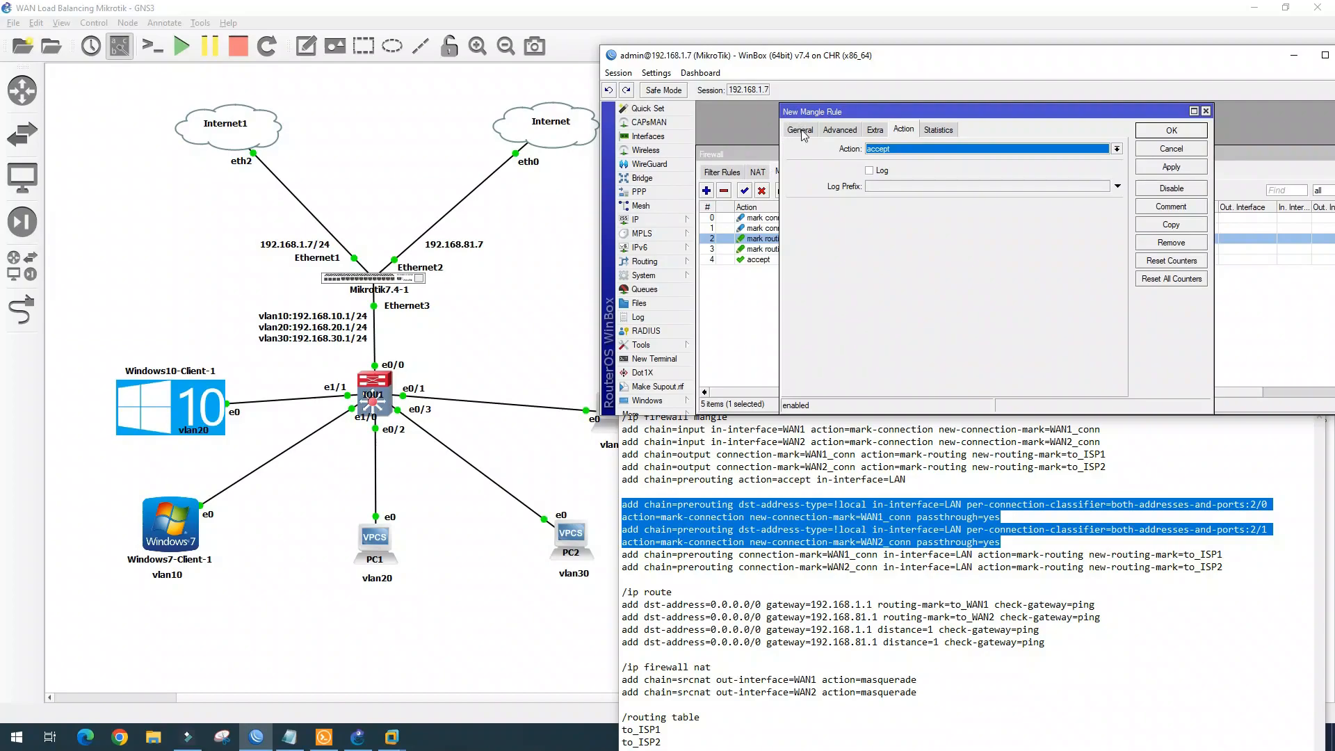
left_click(800, 130)
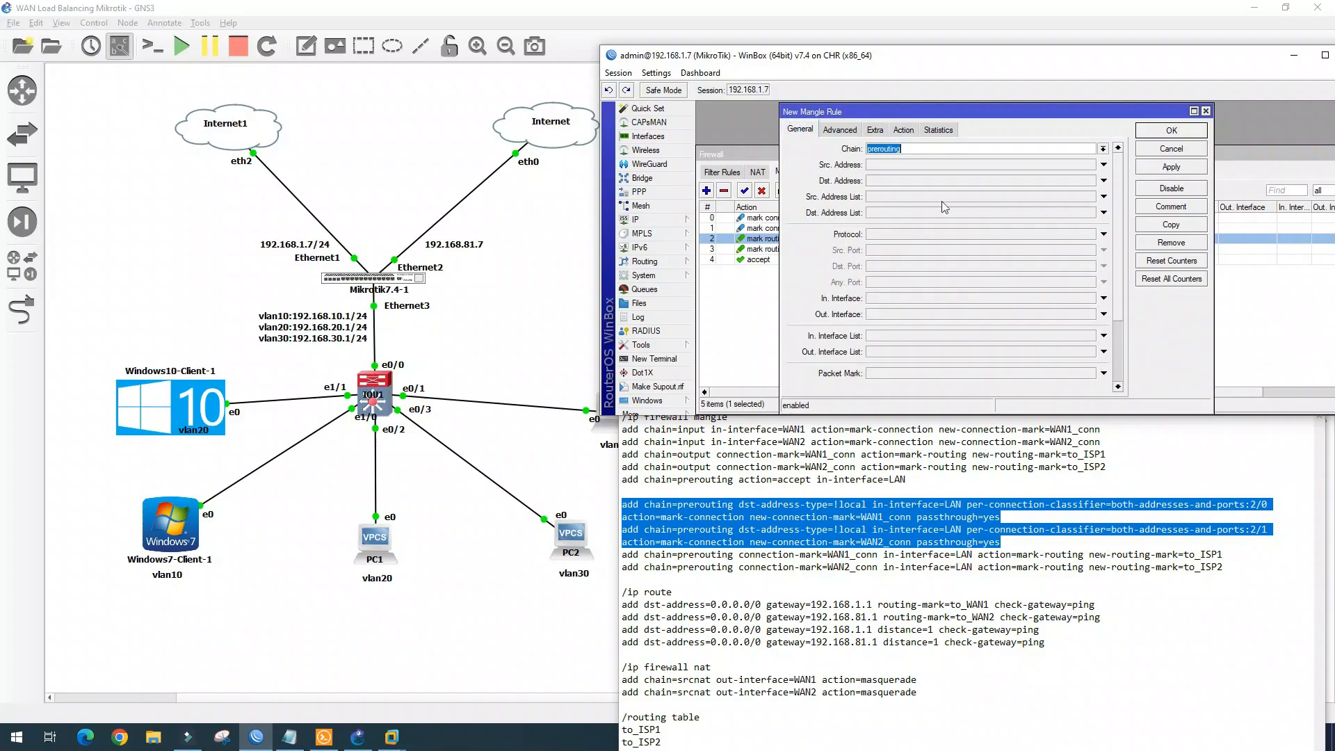
left_click(937, 297)
left_click(1091, 299)
left_click(1057, 365)
left_click(840, 129)
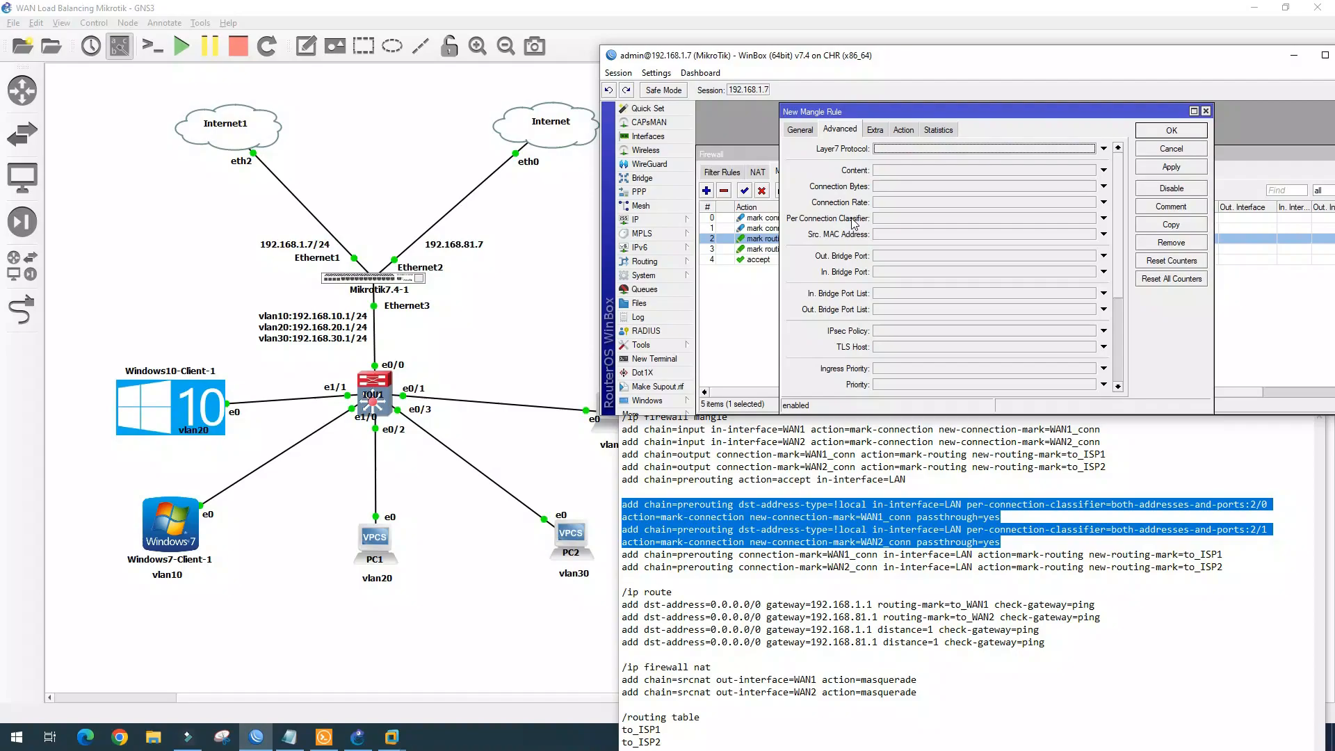
left_click(907, 220)
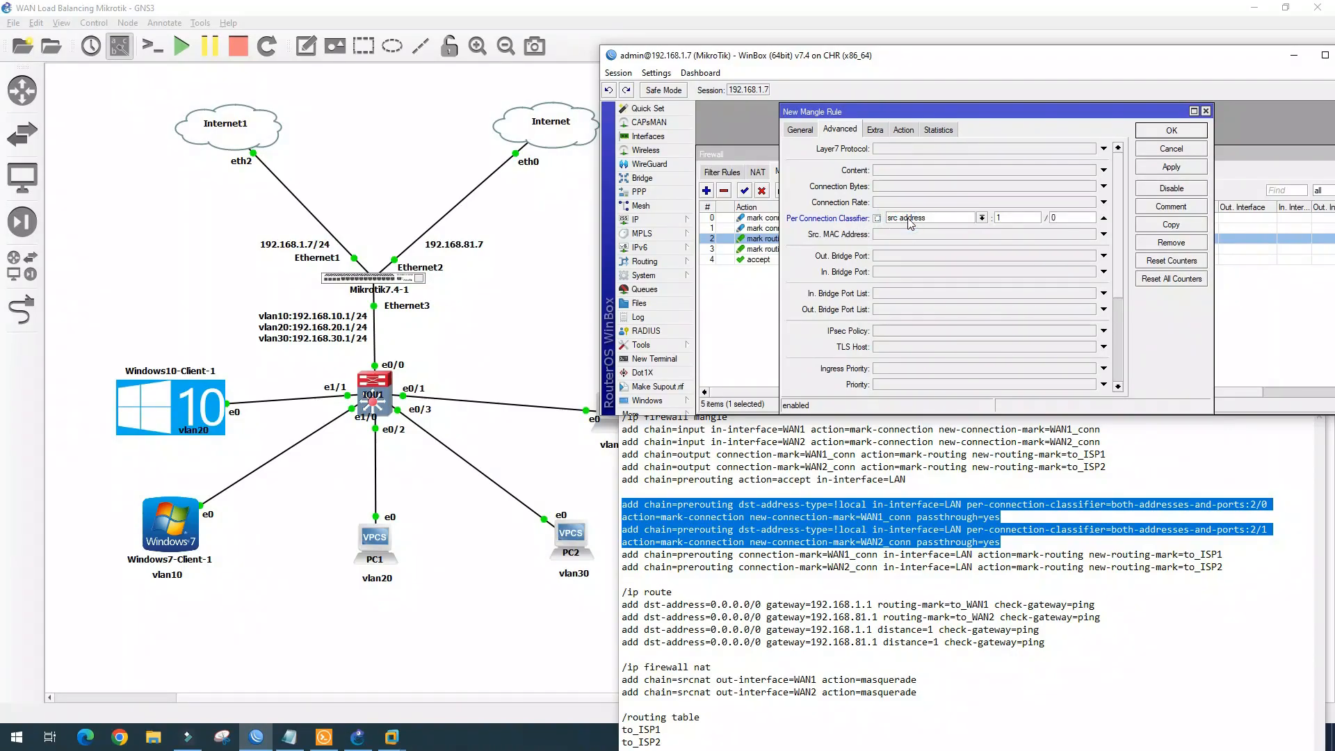
left_click(982, 219)
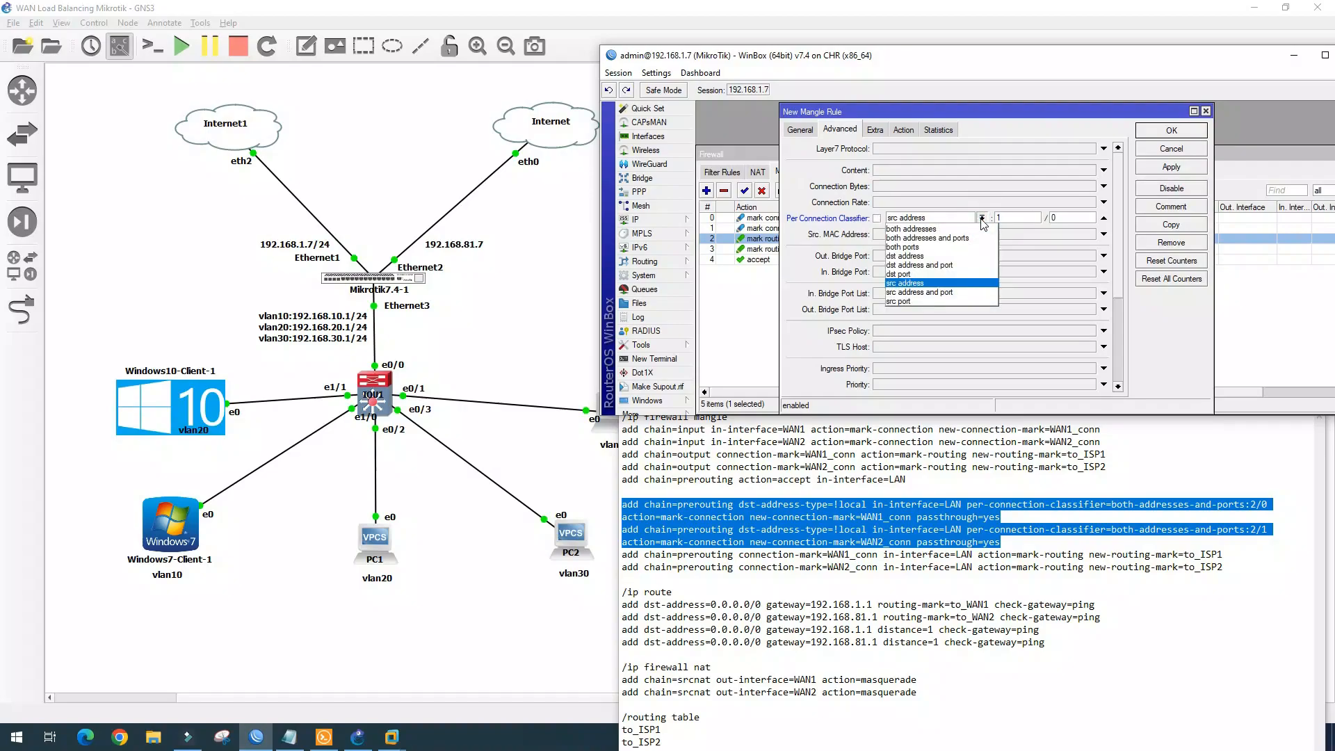
left_click(928, 237)
key("BackSpace")
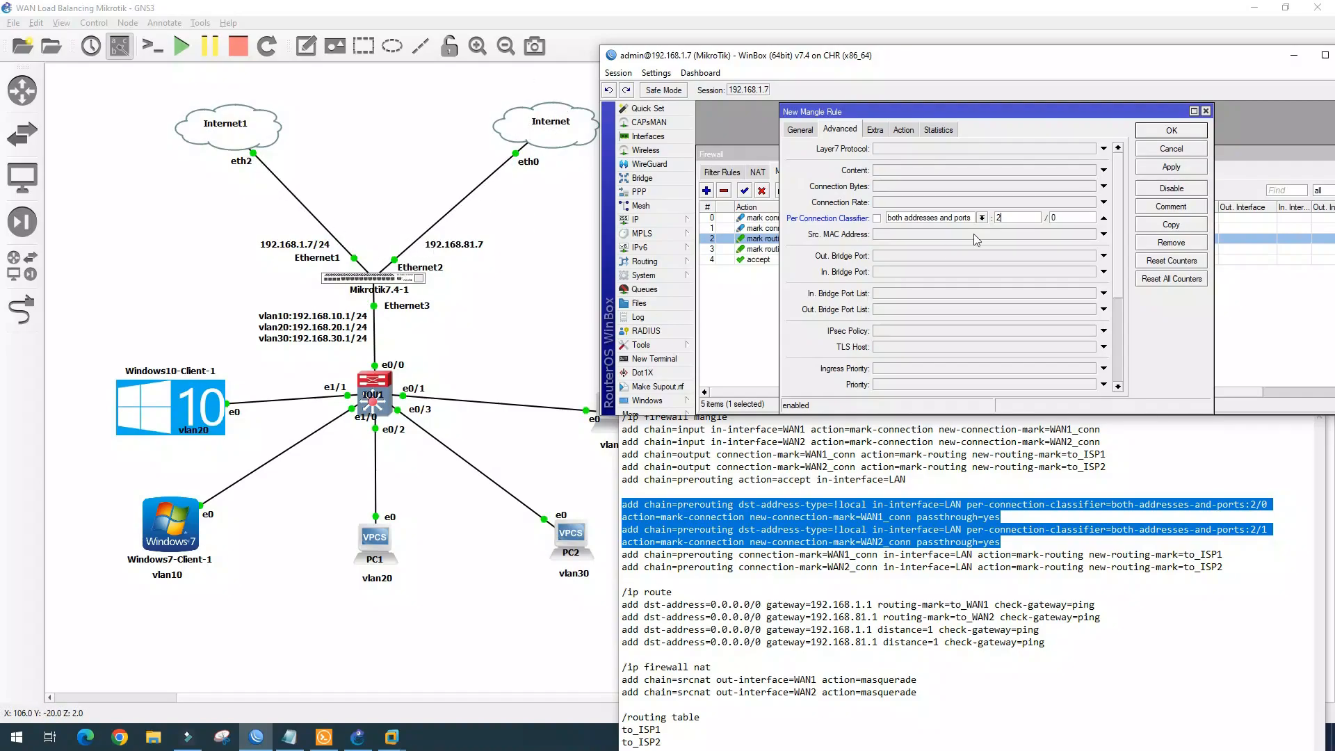
Require destination address type local, mark connection wan1_conn, and save the rule
left_click(875, 131)
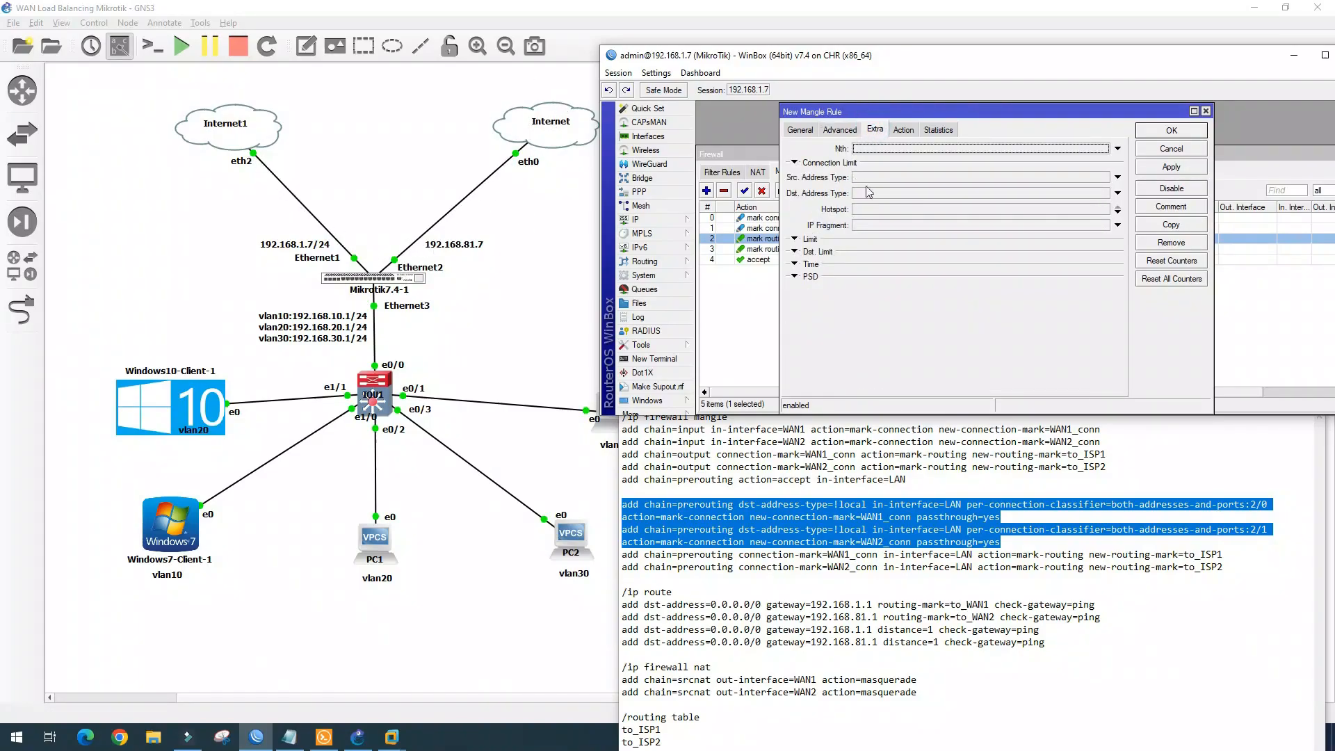
left_click(888, 196)
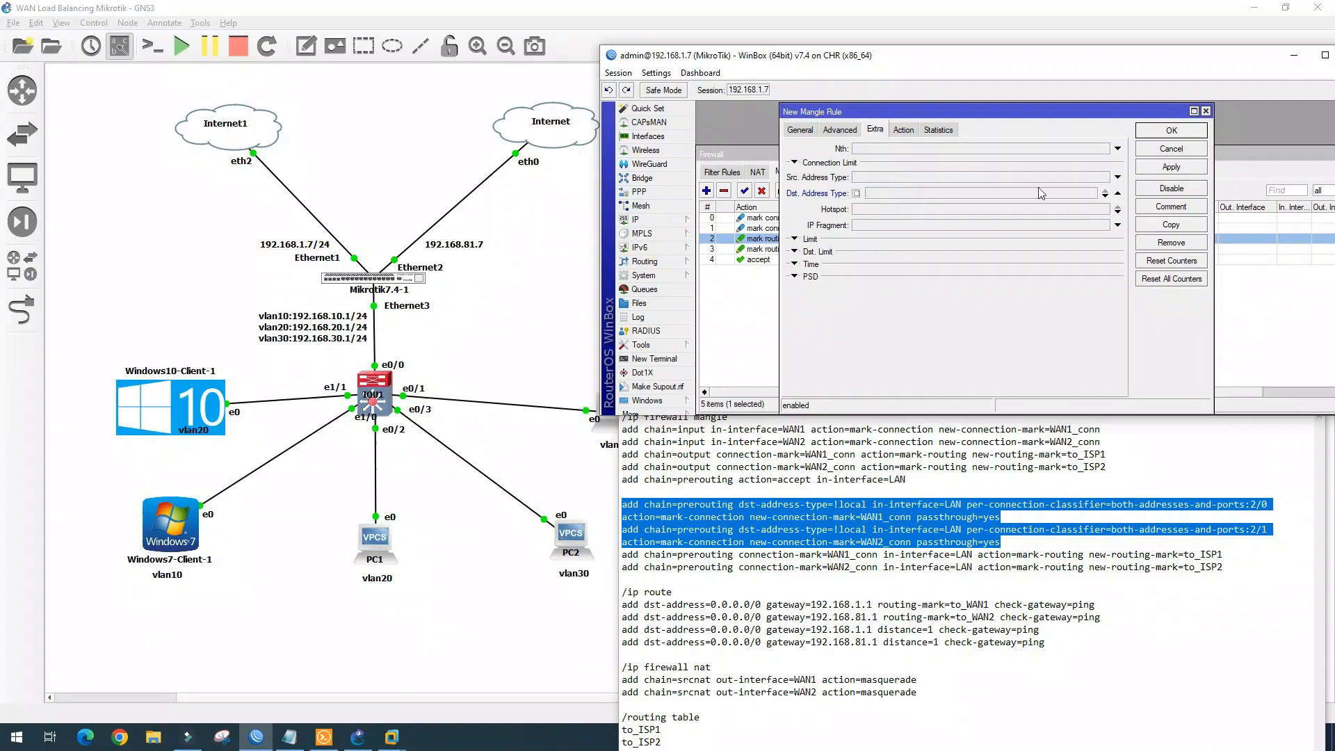
left_click(1106, 200)
left_click(897, 209)
left_click(902, 209)
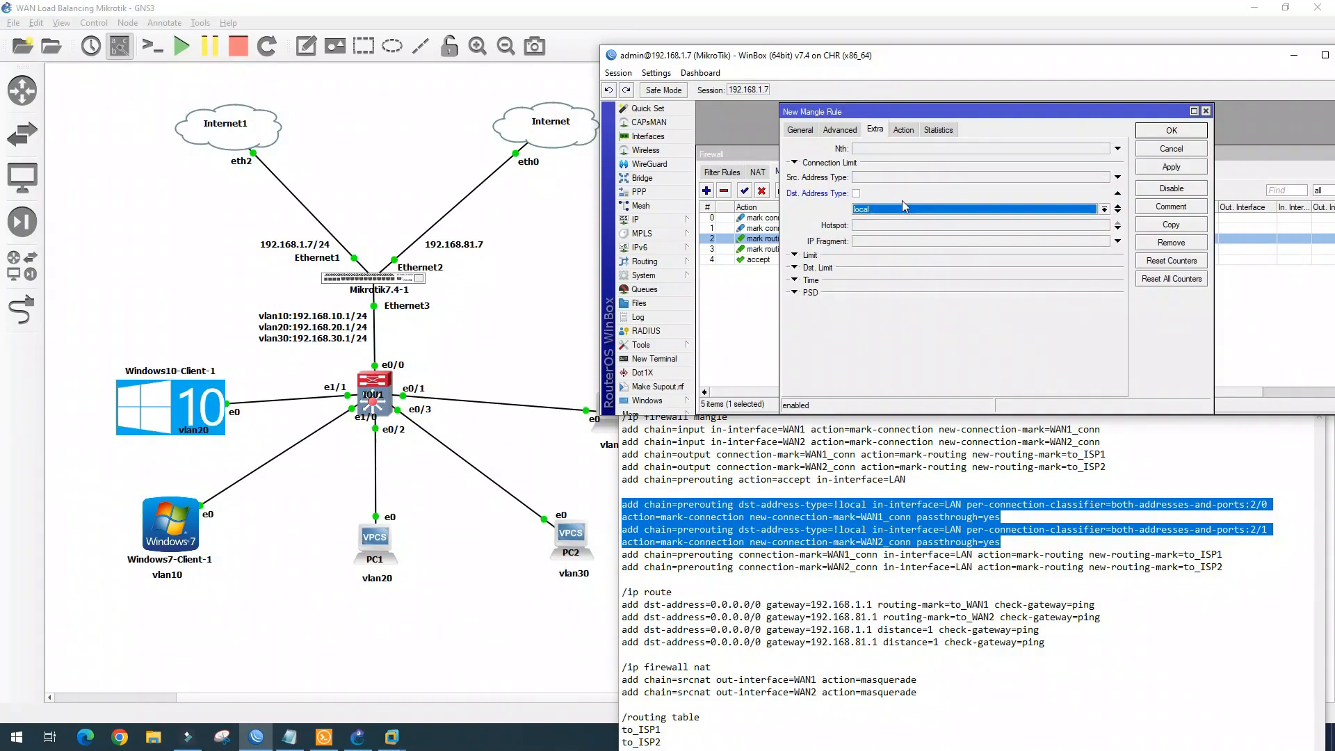
left_click(903, 130)
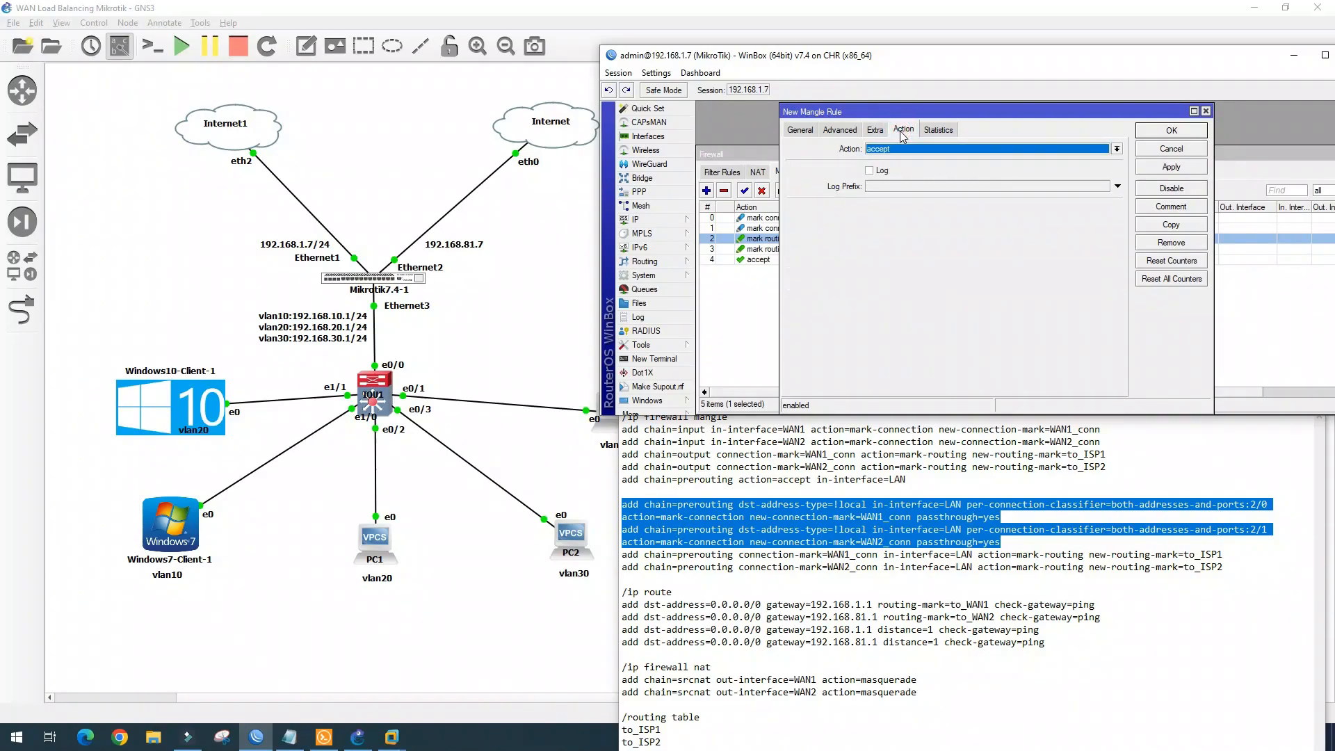
left_click(941, 155)
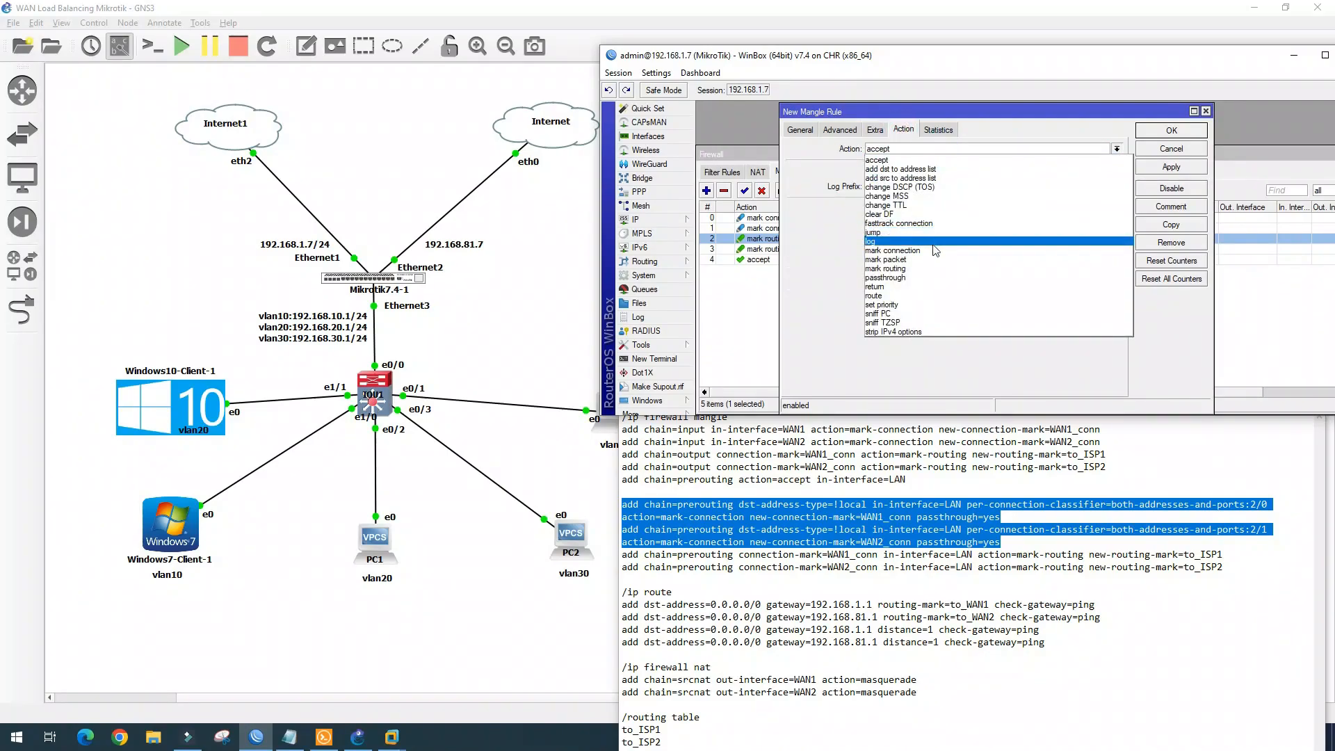
left_click(950, 223)
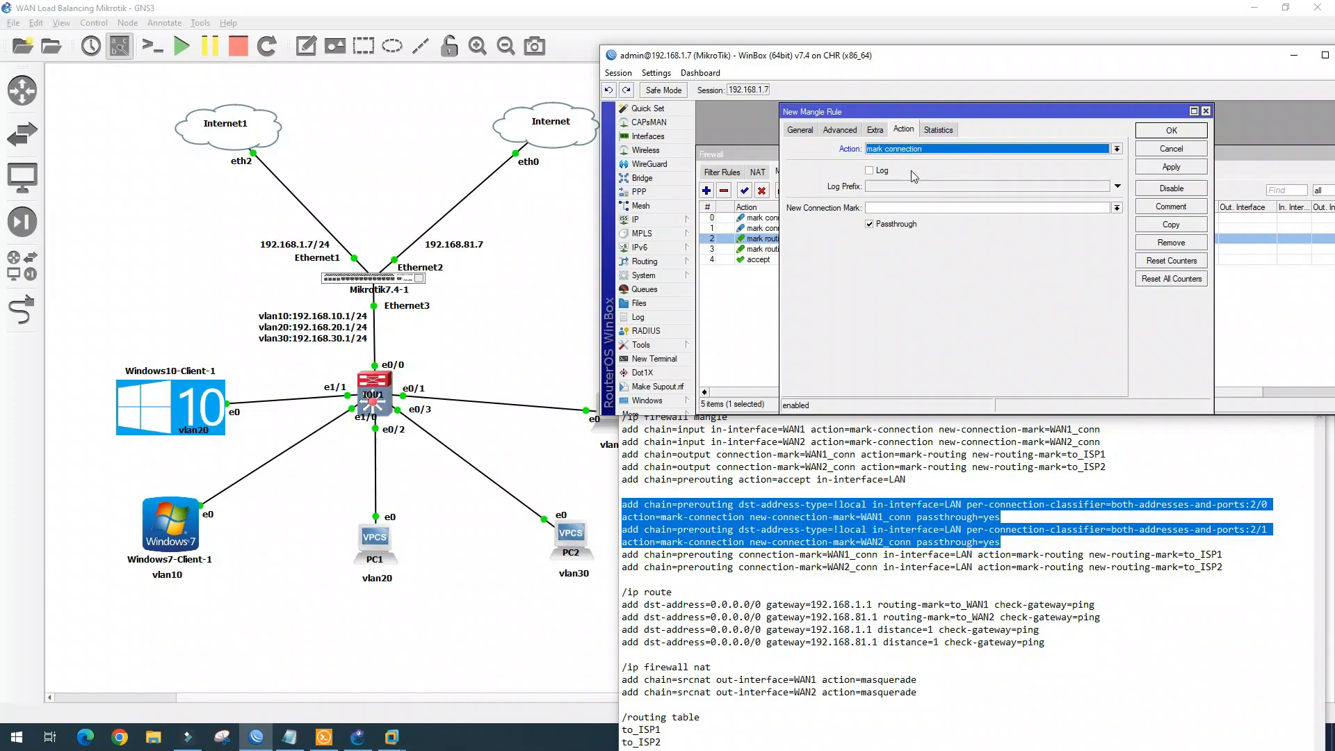
left_click(1116, 208)
left_click(878, 219)
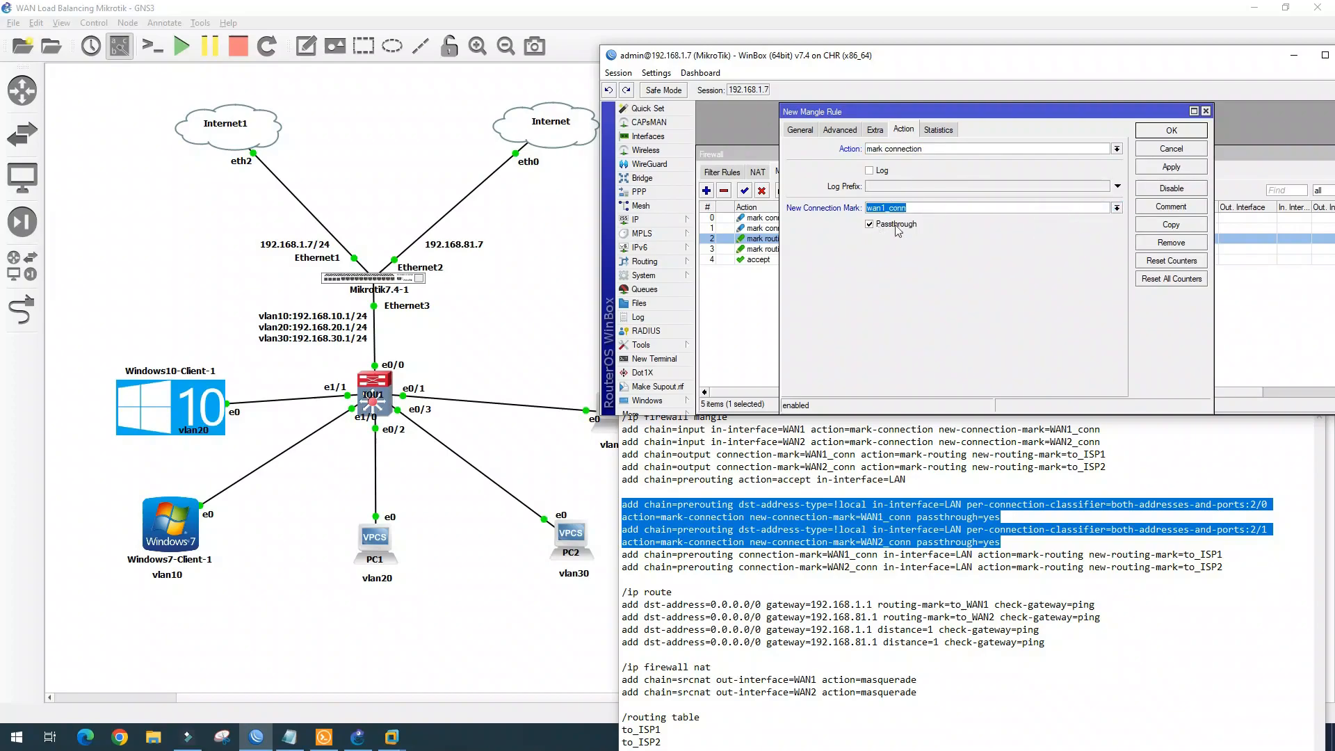
left_click(1171, 131)
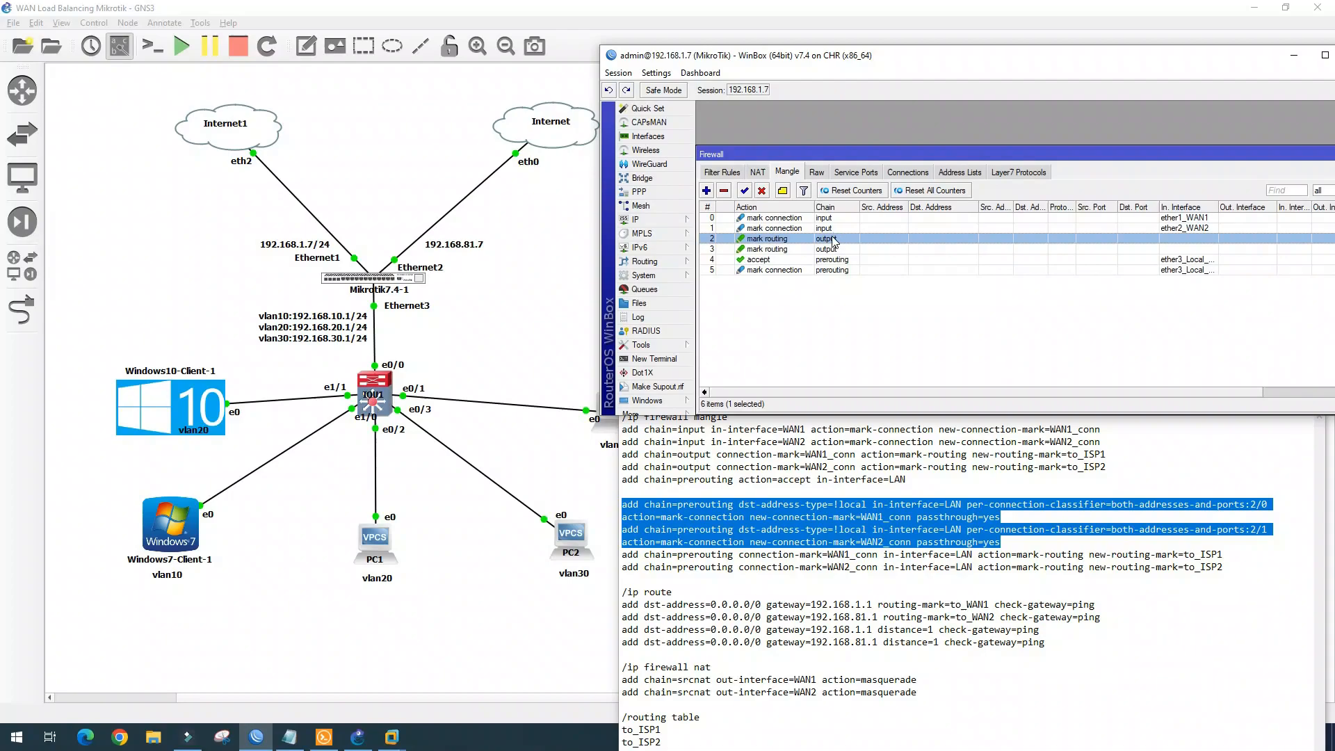
Copy that rule with classifier 2/1 and connection mark wan2_conn
double_click(783, 270)
left_click(1182, 226)
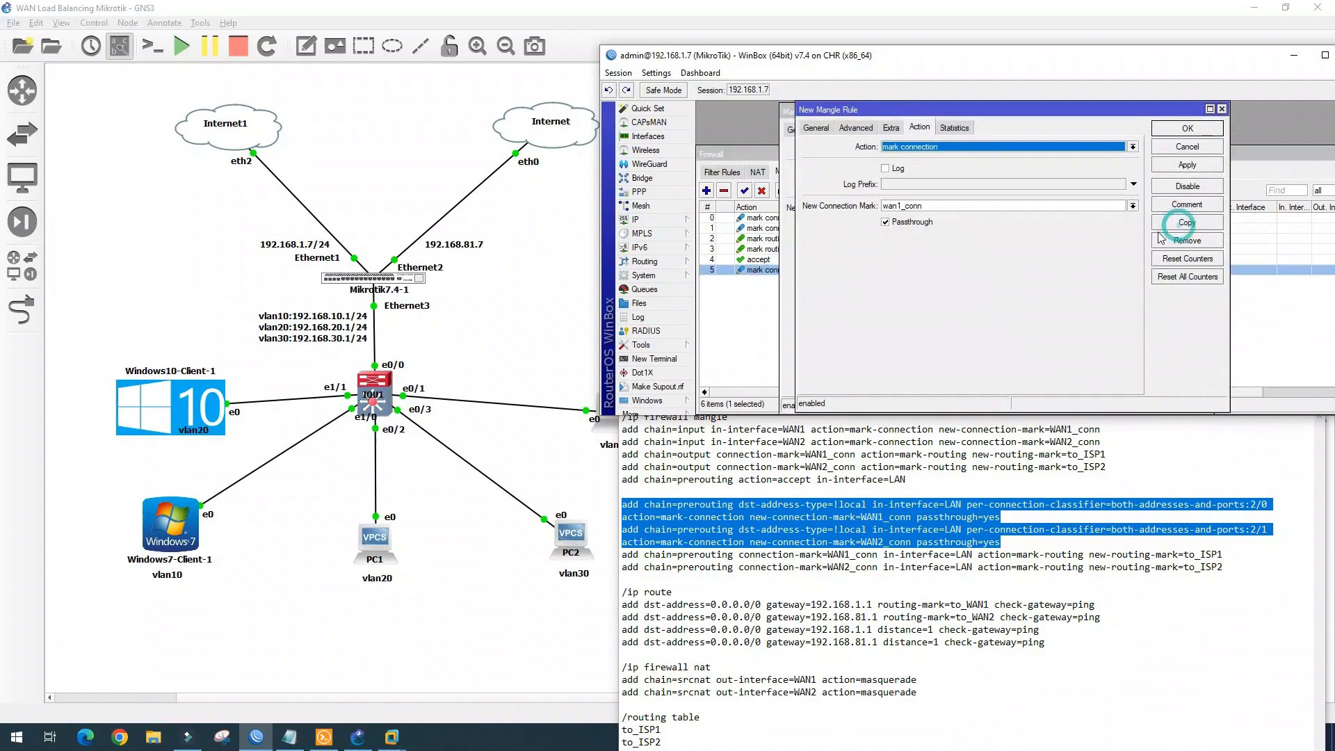
left_click(1168, 251)
left_click(1168, 250)
left_click(851, 172)
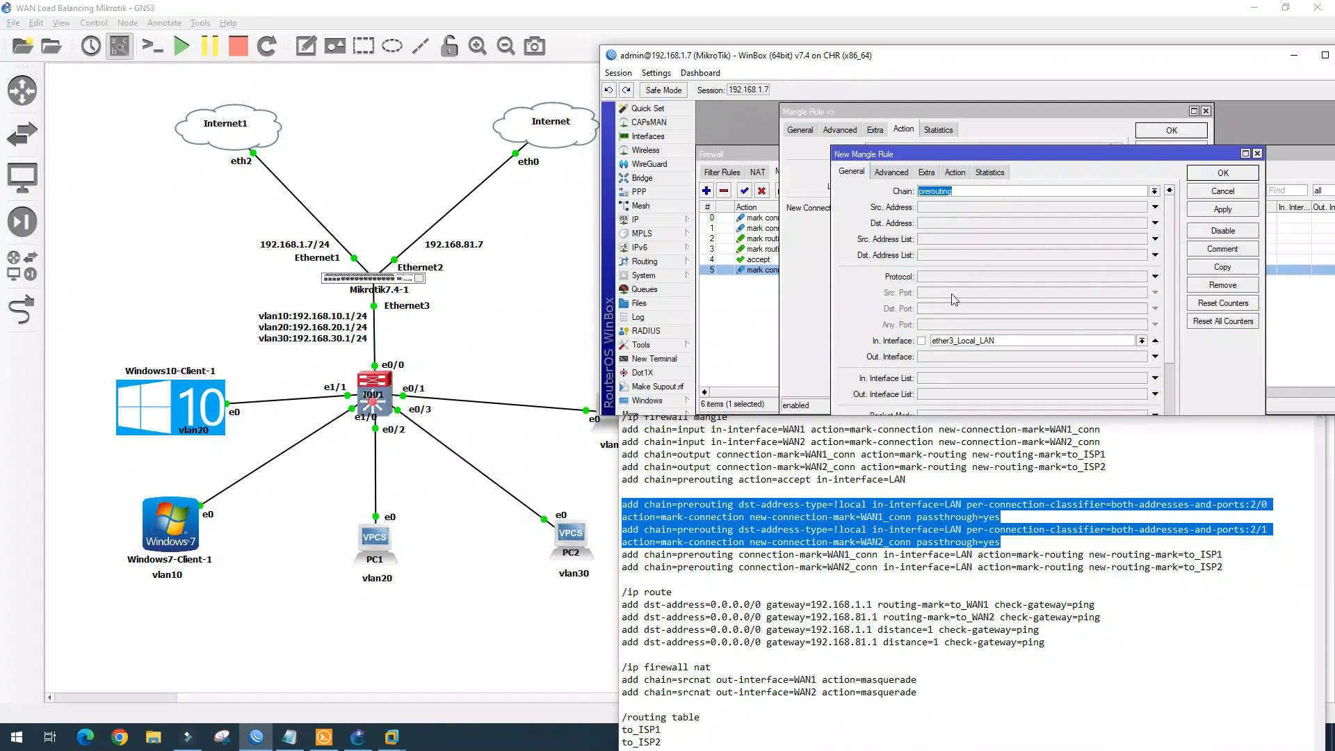
scroll(951, 299, "down", 5)
left_click(891, 172)
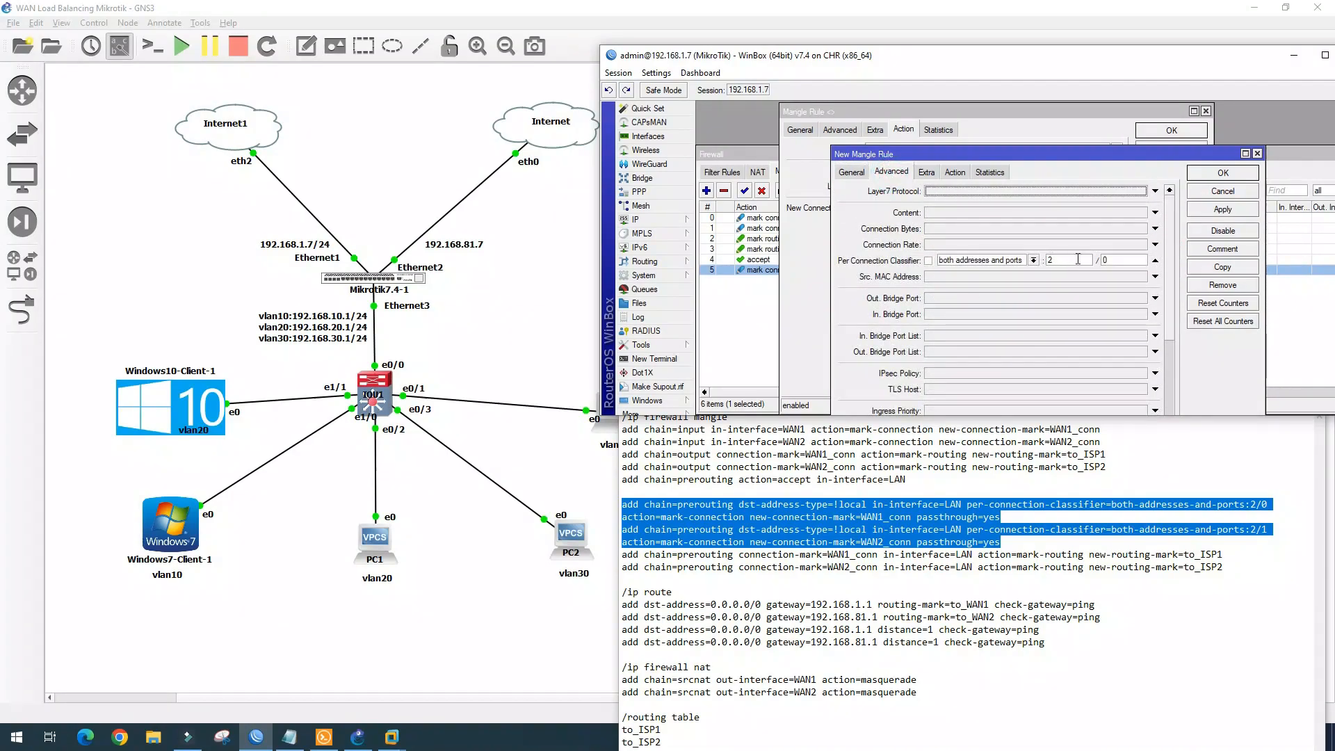
left_click(1113, 259)
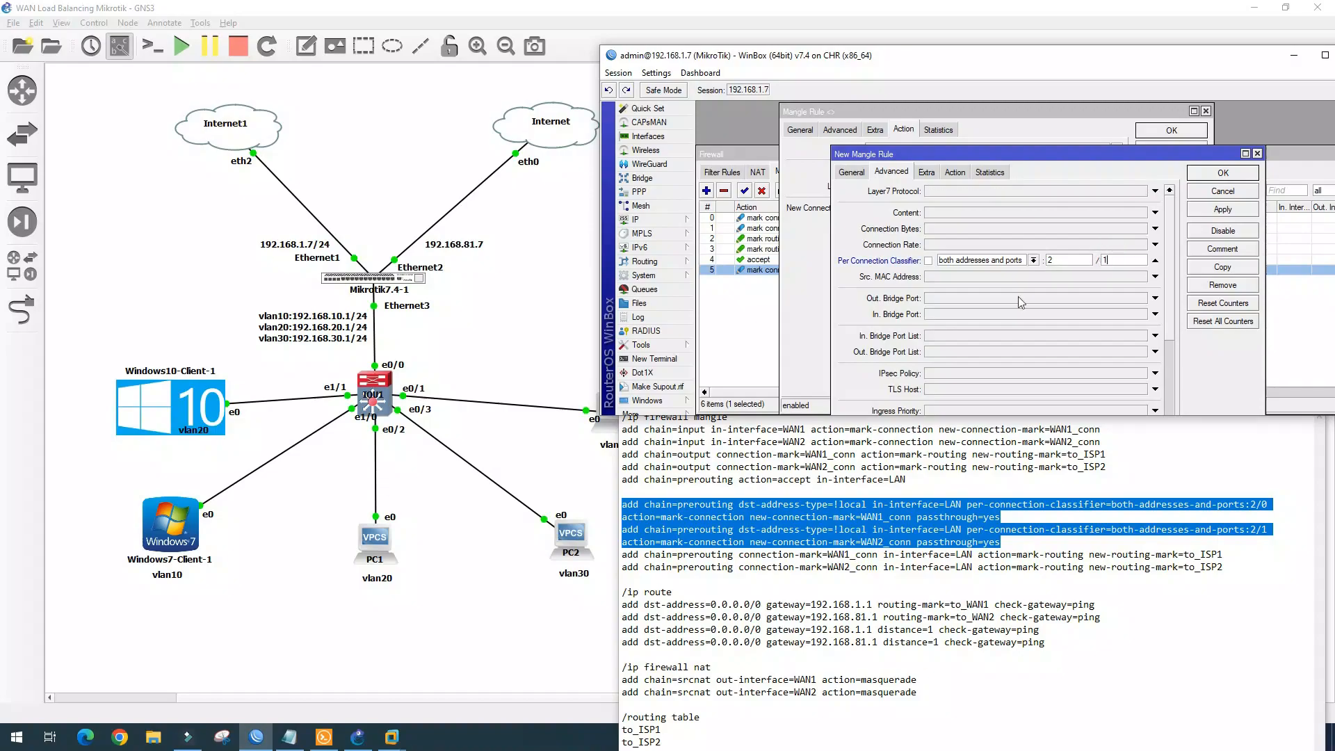
type("1")
left_click(955, 171)
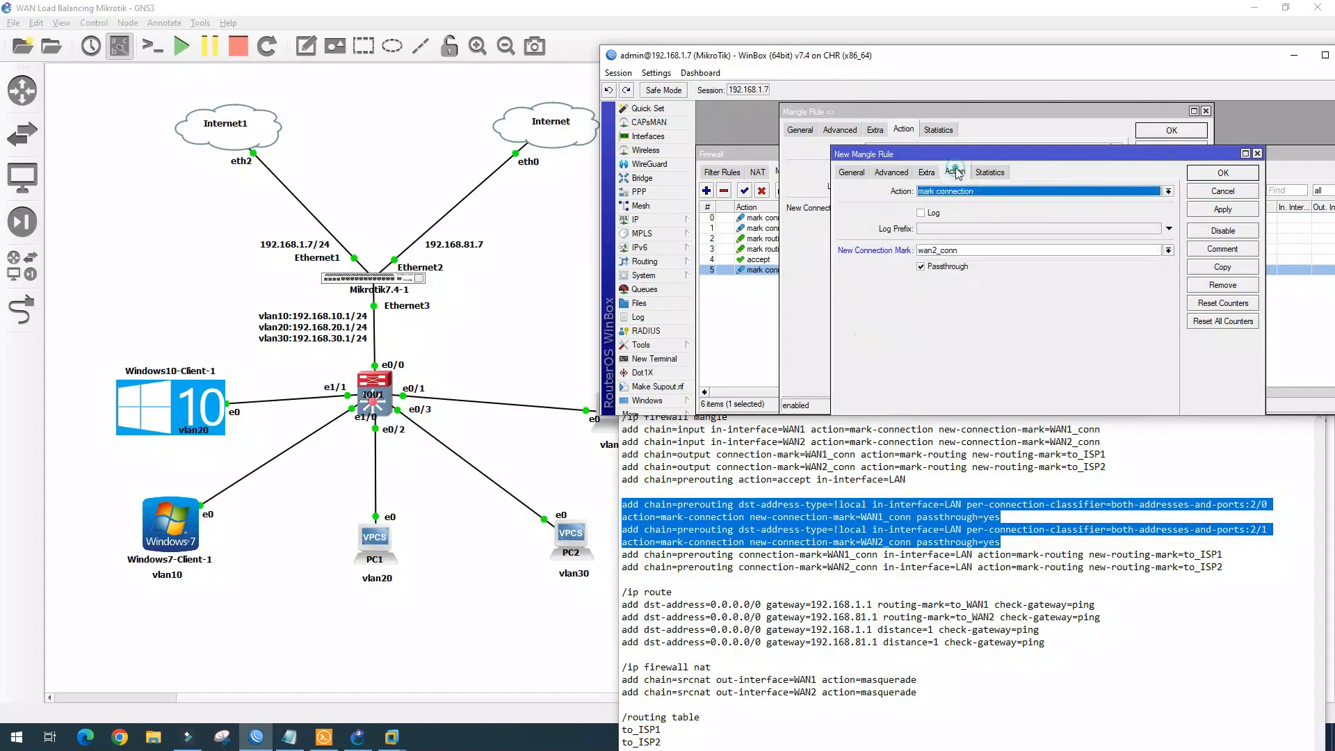
left_click(1232, 209)
left_click(1234, 174)
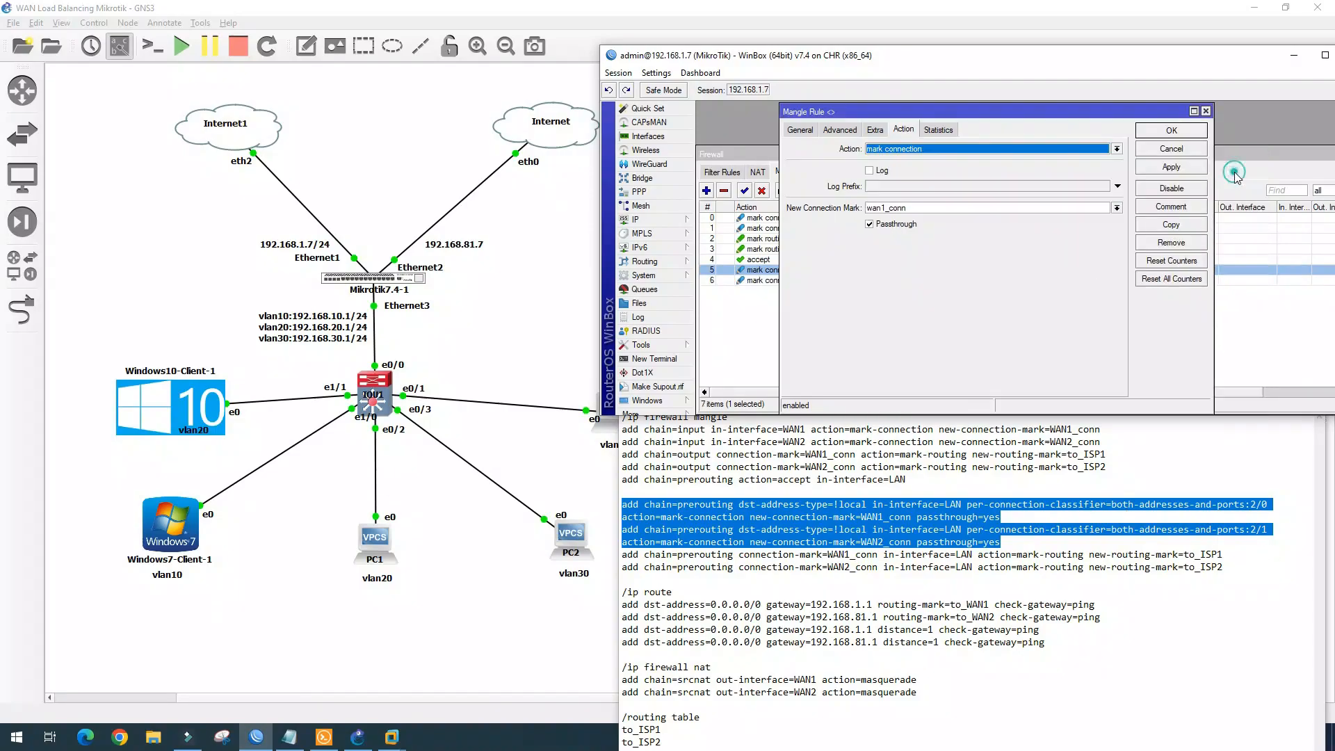
left_click(1192, 130)
left_click_drag(1248, 569, 616, 560)
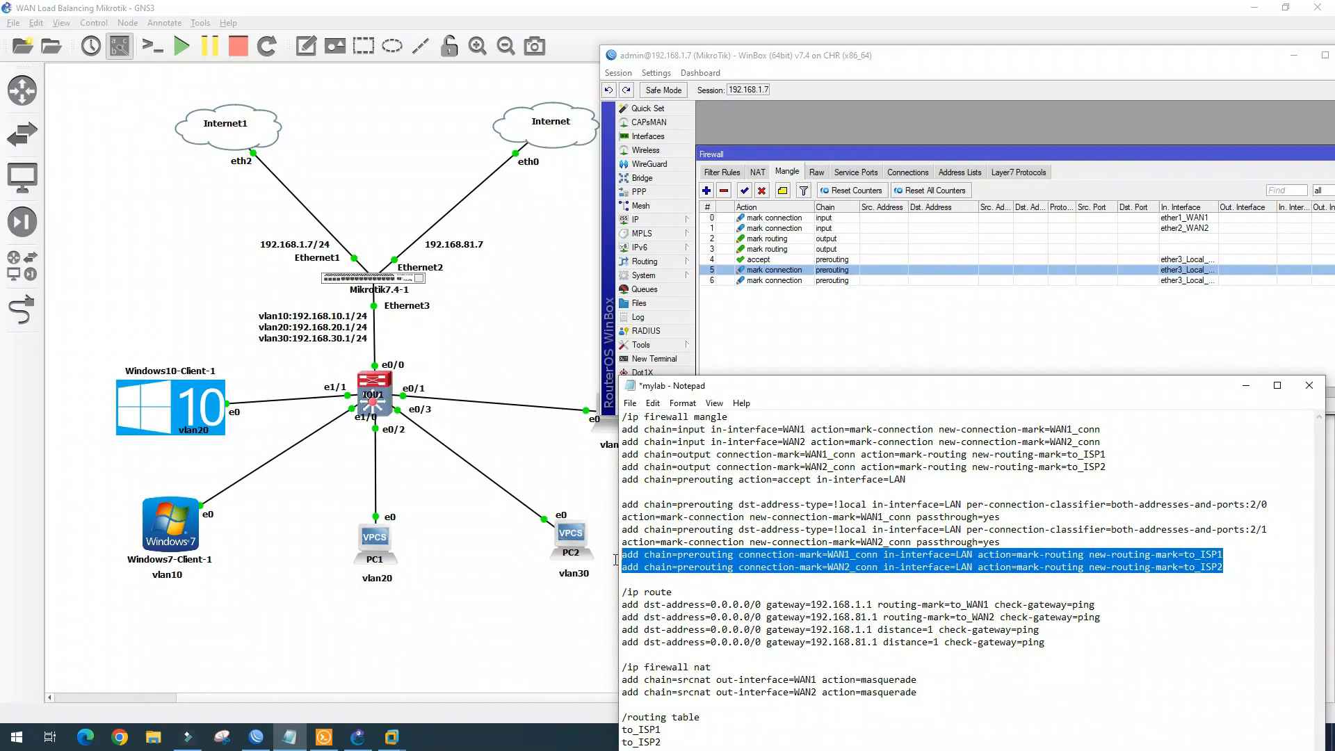
Start a mangle rule matching connection mark wan1_conn arriving on ether3_Local_LAN
left_click(708, 191)
left_click(799, 130)
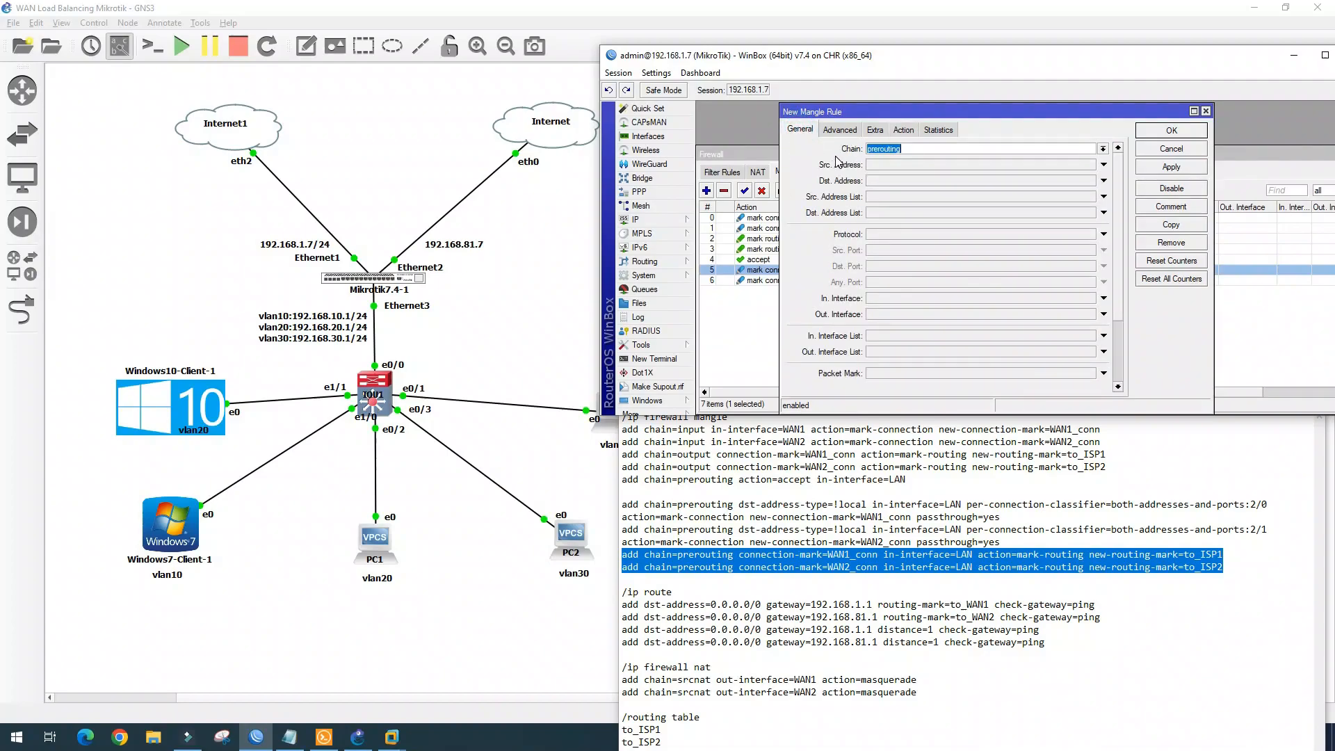
scroll(1113, 226, "down", 3)
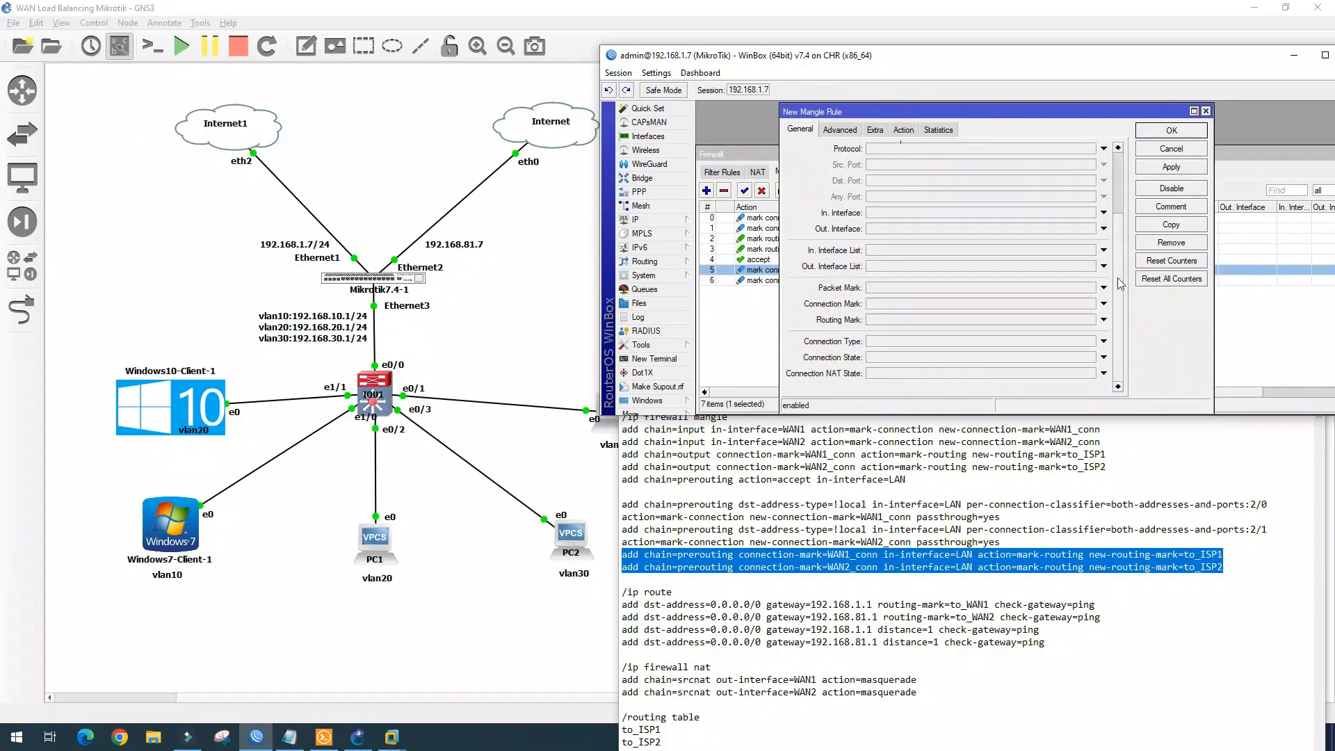
scroll(901, 303, "up", 1)
left_click(1103, 324)
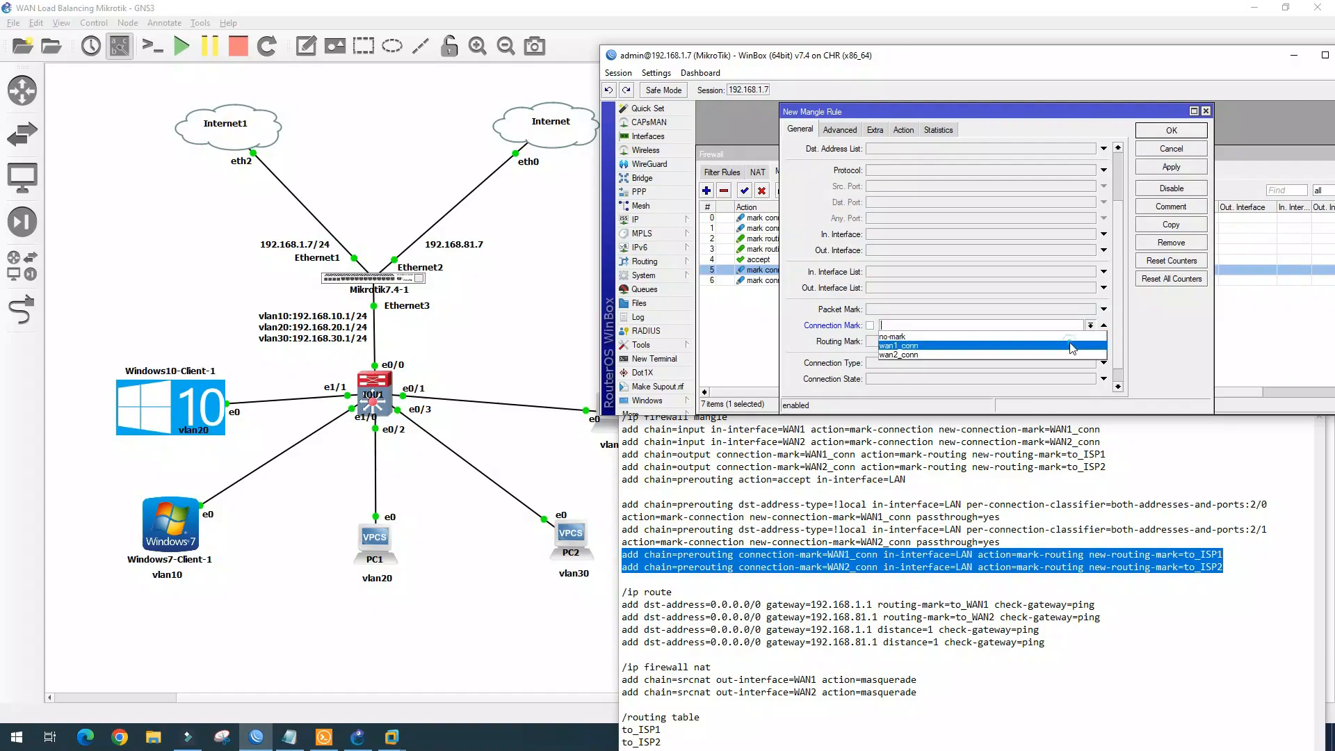
left_click(904, 341)
left_click(903, 233)
left_click(1090, 235)
left_click(1060, 301)
Make it mark routing to_ISP1 with passthrough disabled, and save it
left_click(903, 130)
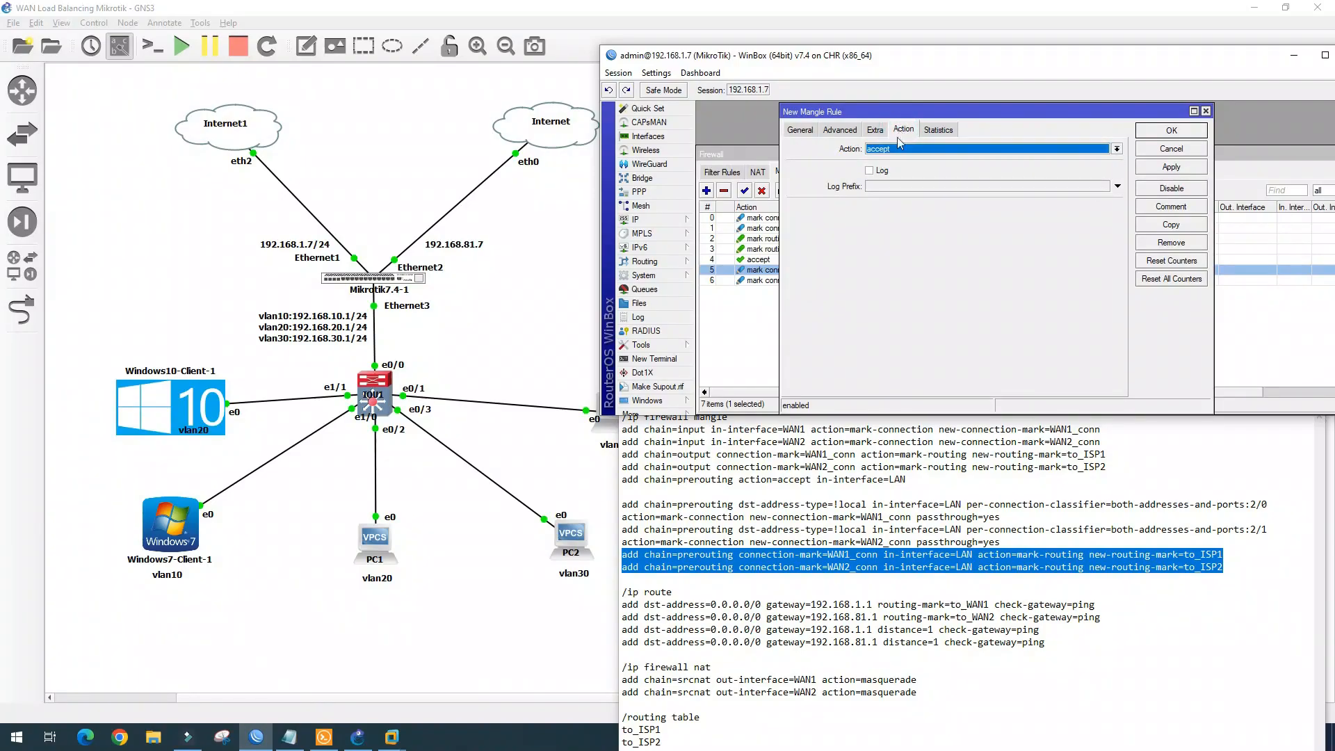
left_click(923, 149)
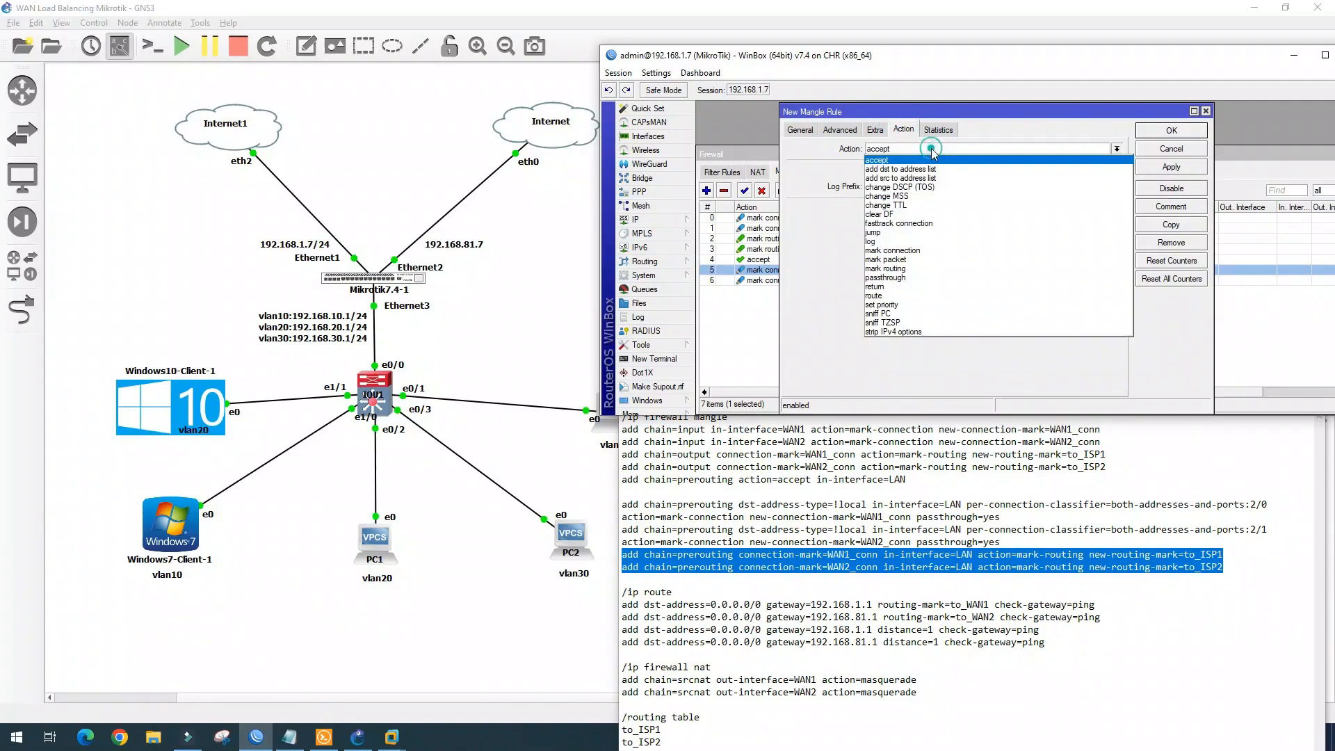
left_click(897, 268)
left_click(1116, 208)
left_click(904, 228)
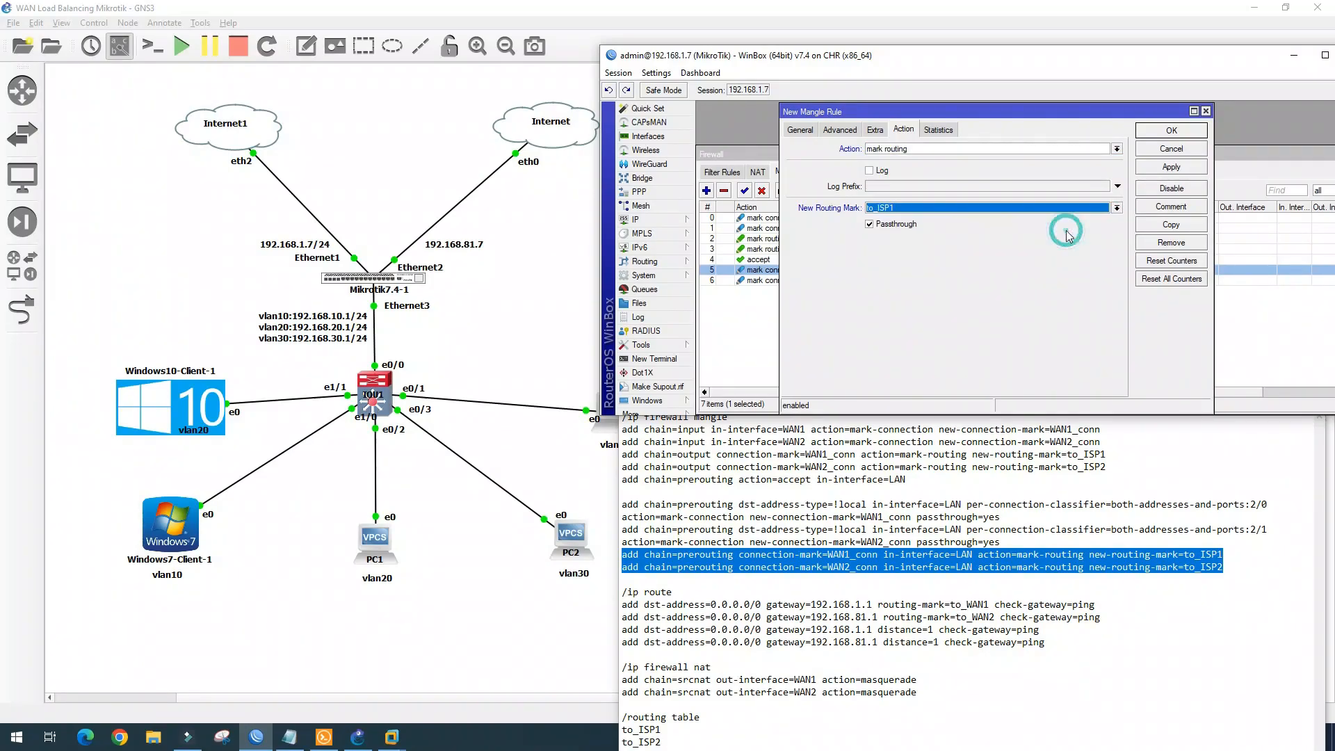
left_click(889, 225)
left_click(1172, 167)
left_click(1172, 130)
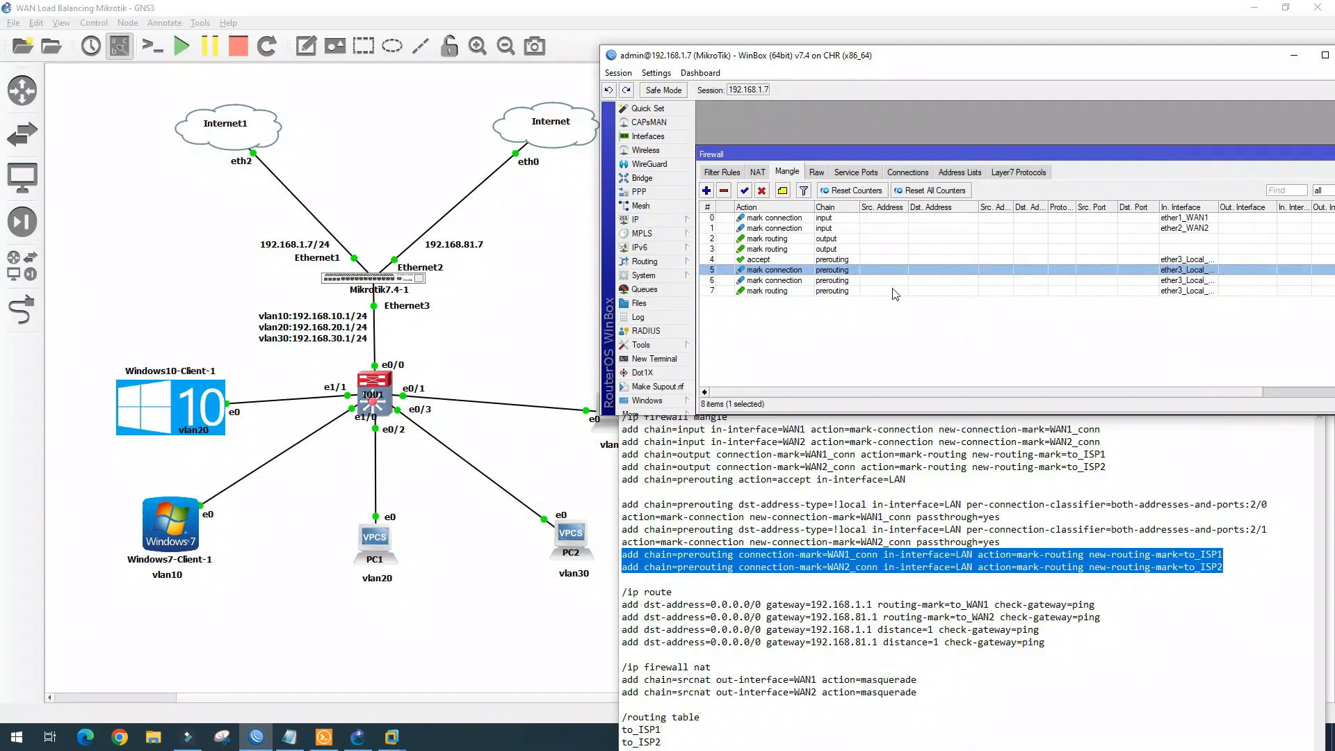
Copy that rule for connection mark wan2_conn with routing mark to_ISP2
left_click(789, 292)
double_click(790, 292)
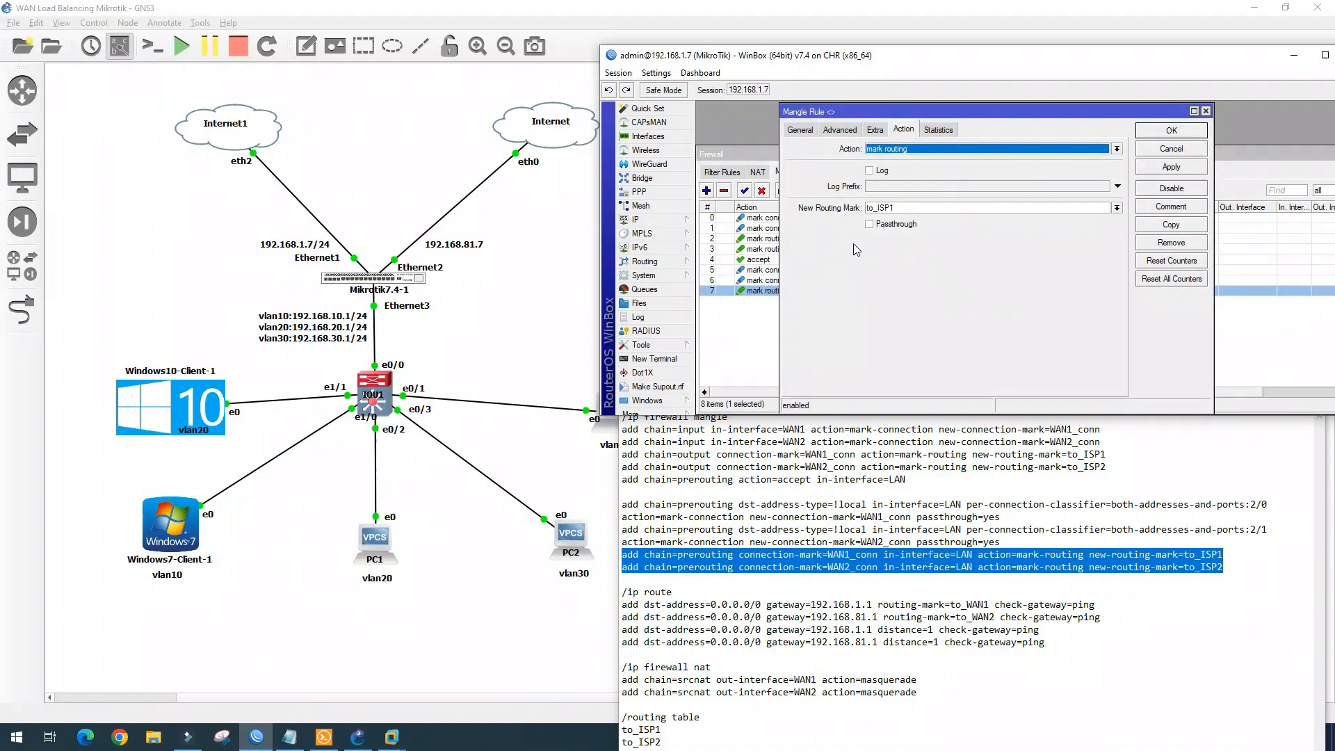
left_click(1175, 227)
left_click_drag(1047, 145, 1073, 166)
left_click(1029, 261)
left_click(1096, 290)
left_click(869, 183)
scroll(1098, 359, "down", 3)
left_click(1155, 354)
left_click(1141, 386)
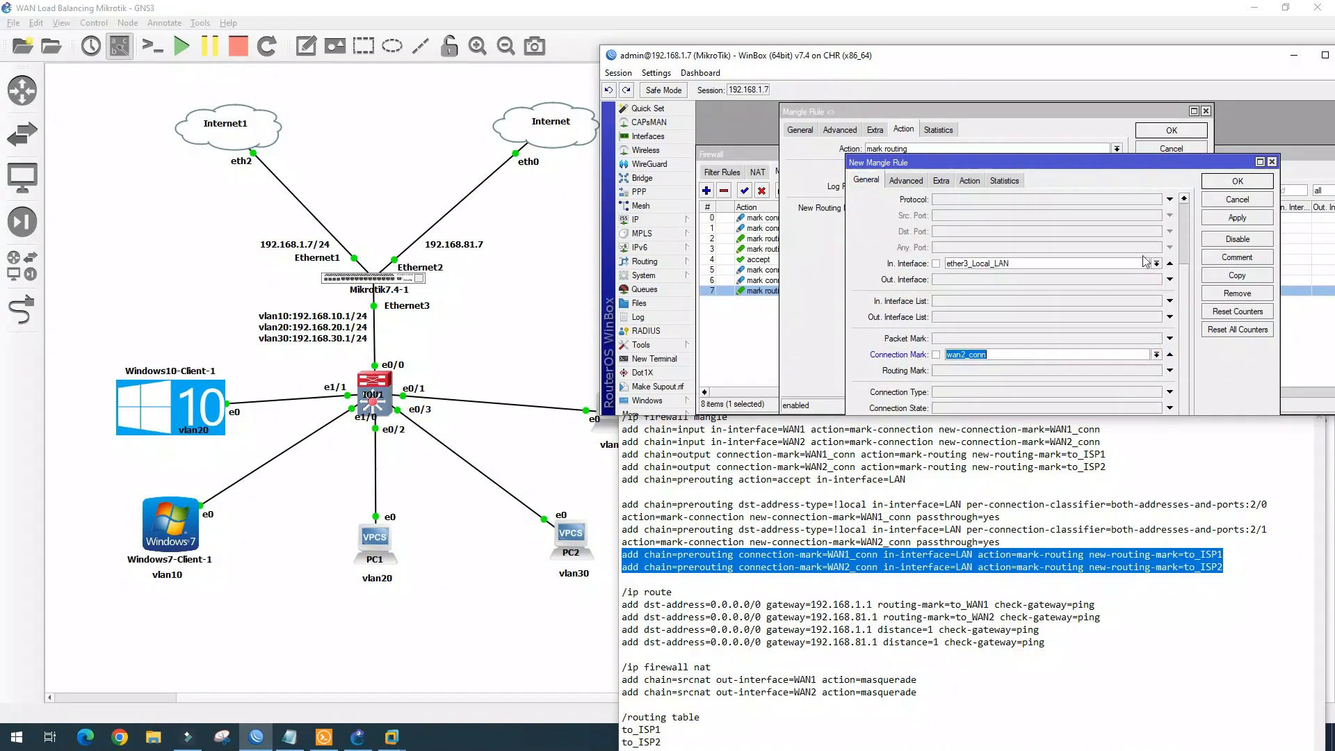
left_click(1238, 182)
left_click(1168, 130)
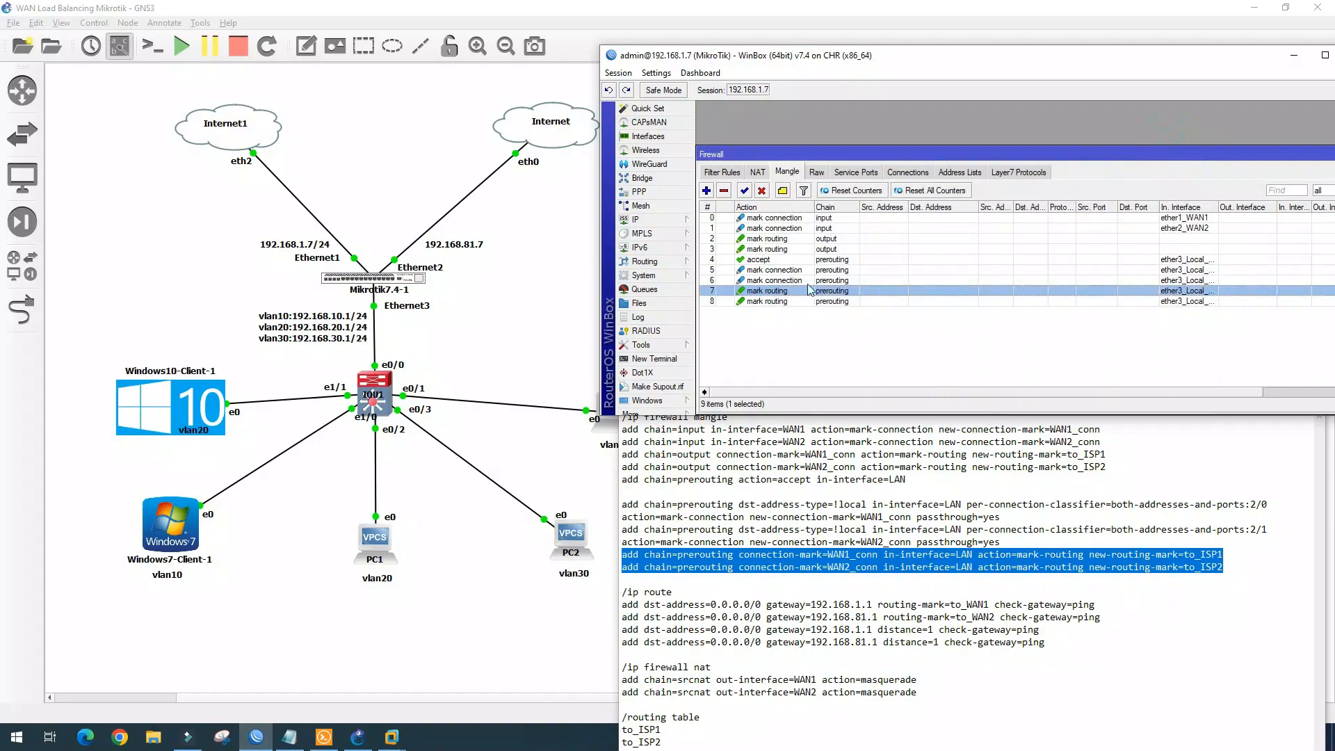
Select the three firewall NAT lines in the lab notes
left_click(1160, 626)
left_click_drag(1225, 567, 616, 416)
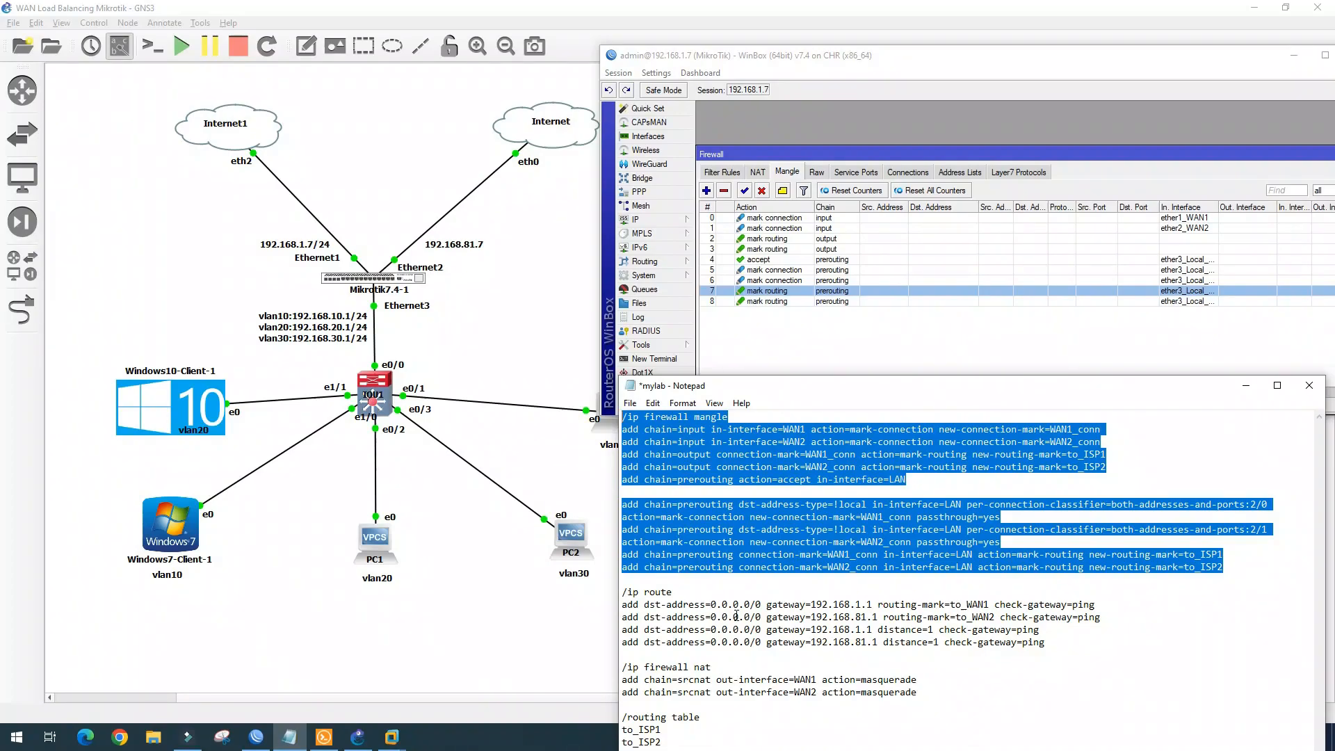
left_click(920, 681)
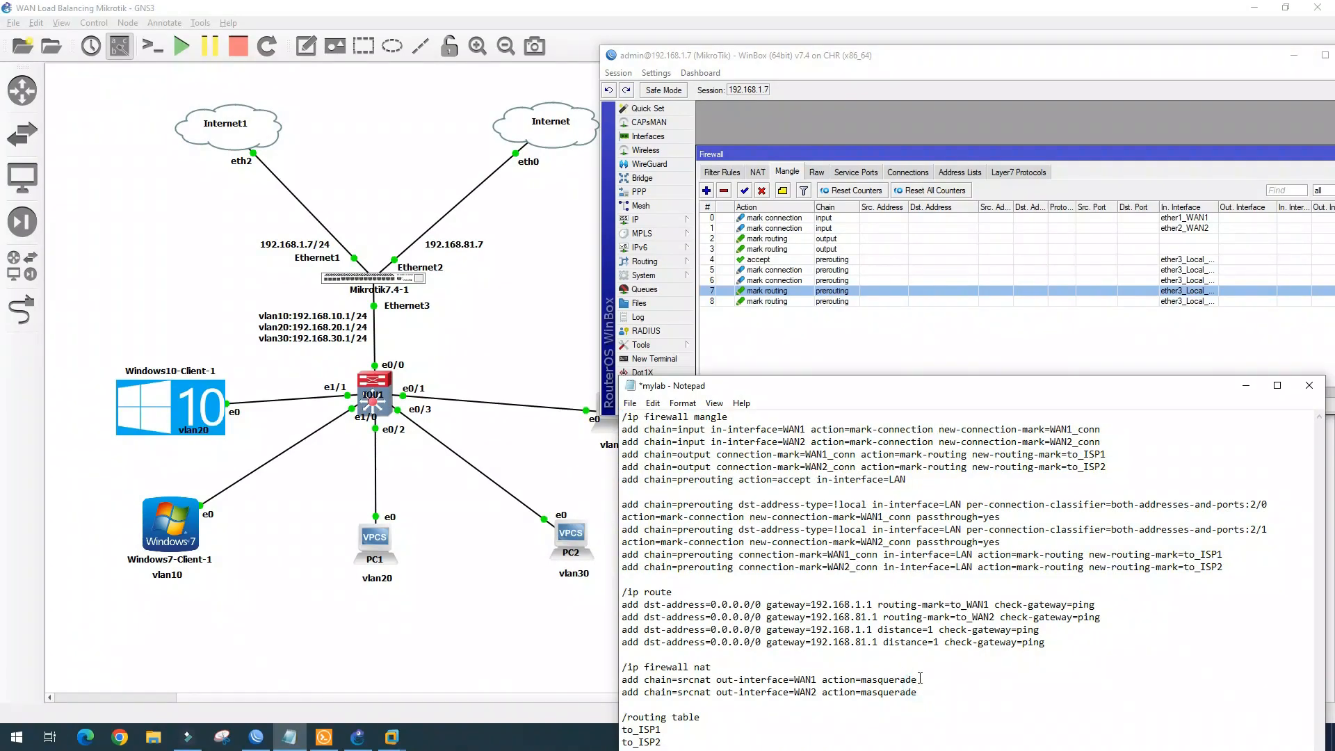
left_click_drag(919, 693, 611, 664)
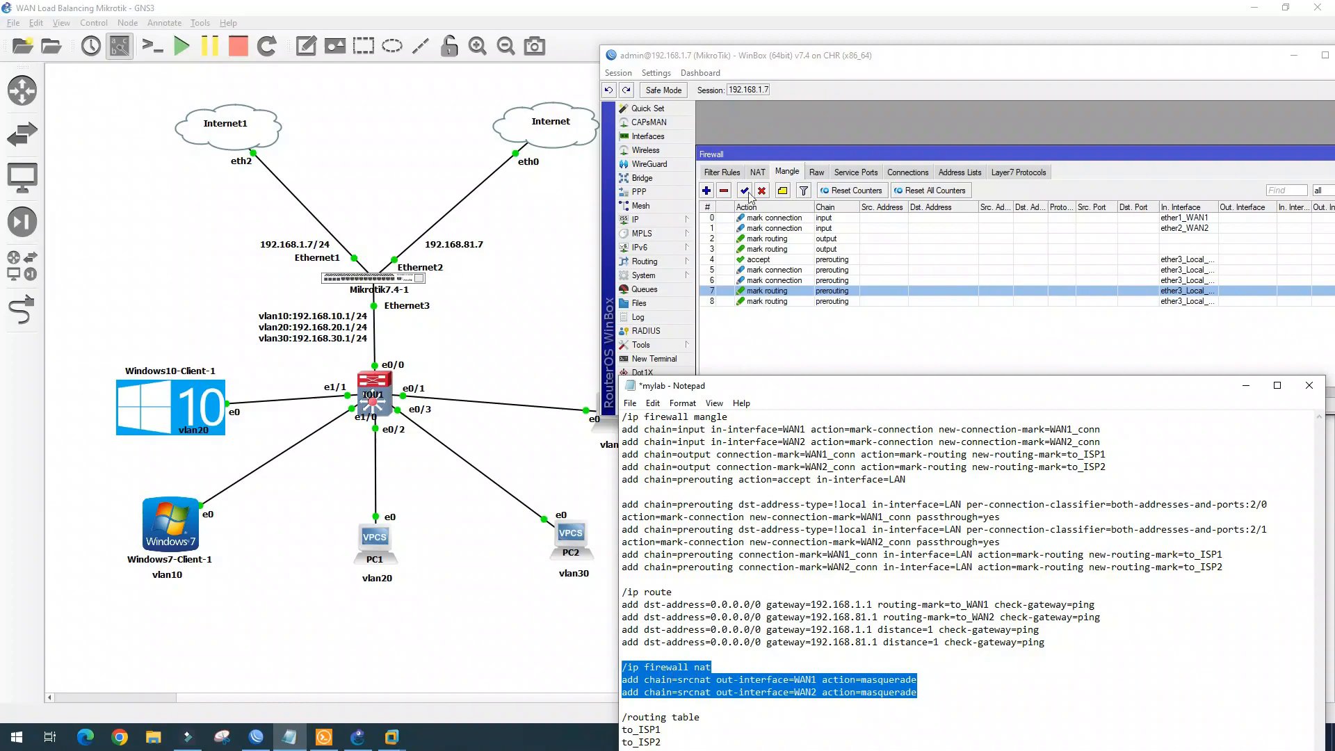
Add a srcnat masquerade NAT rule for traffic leaving ether1_WAN1
left_click(757, 172)
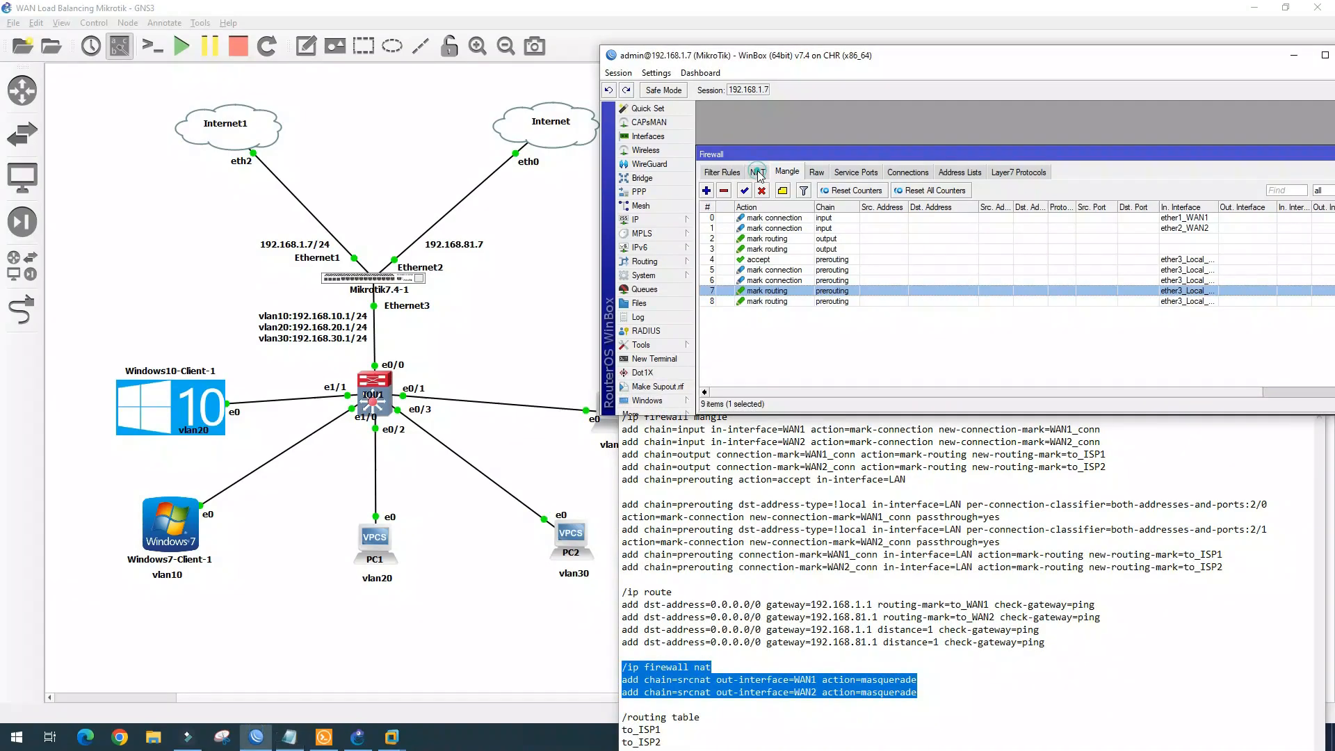
left_click(706, 190)
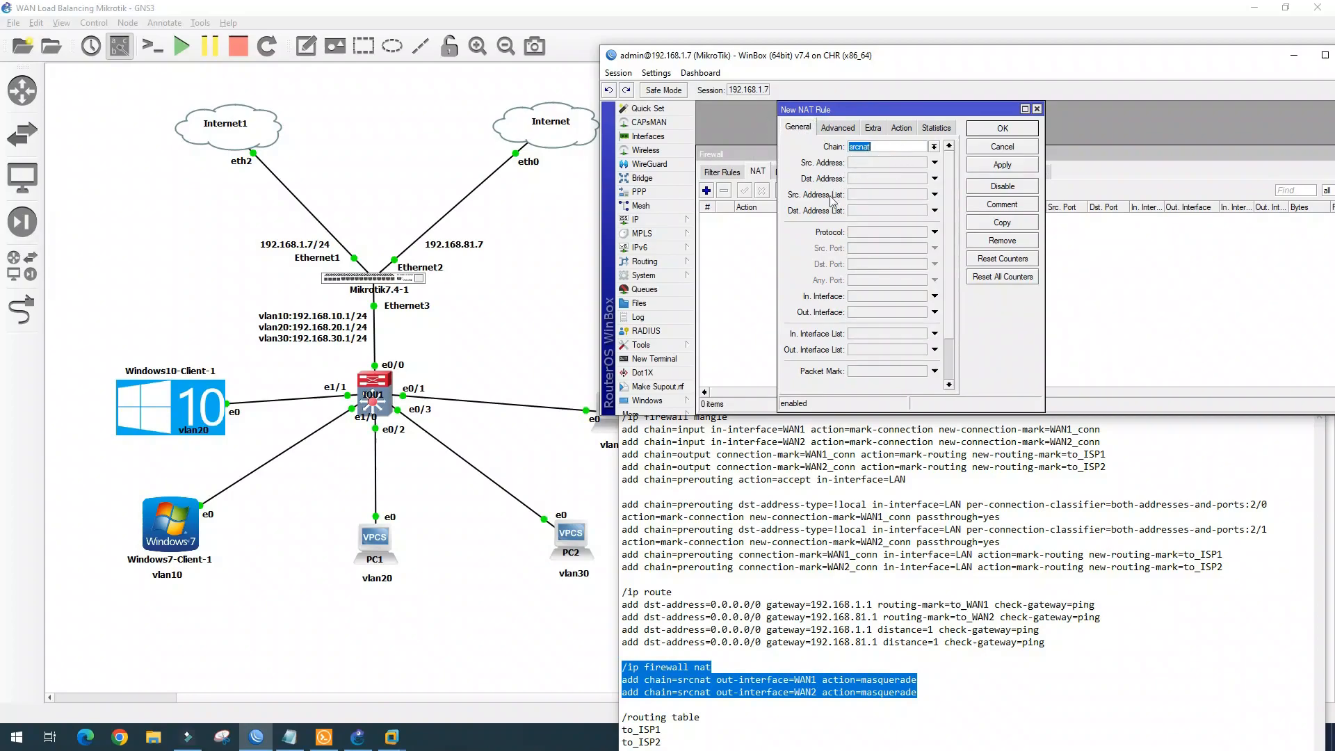
left_click(884, 315)
left_click(885, 316)
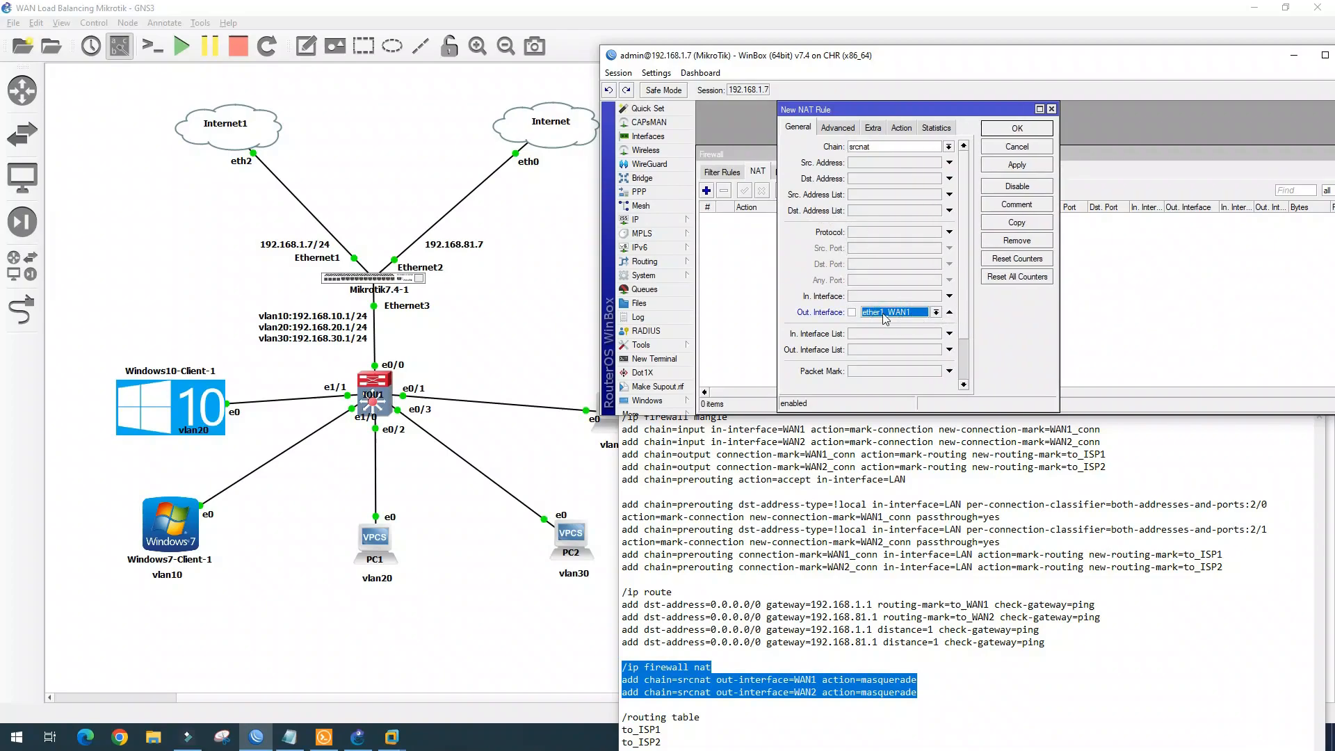
left_click(901, 127)
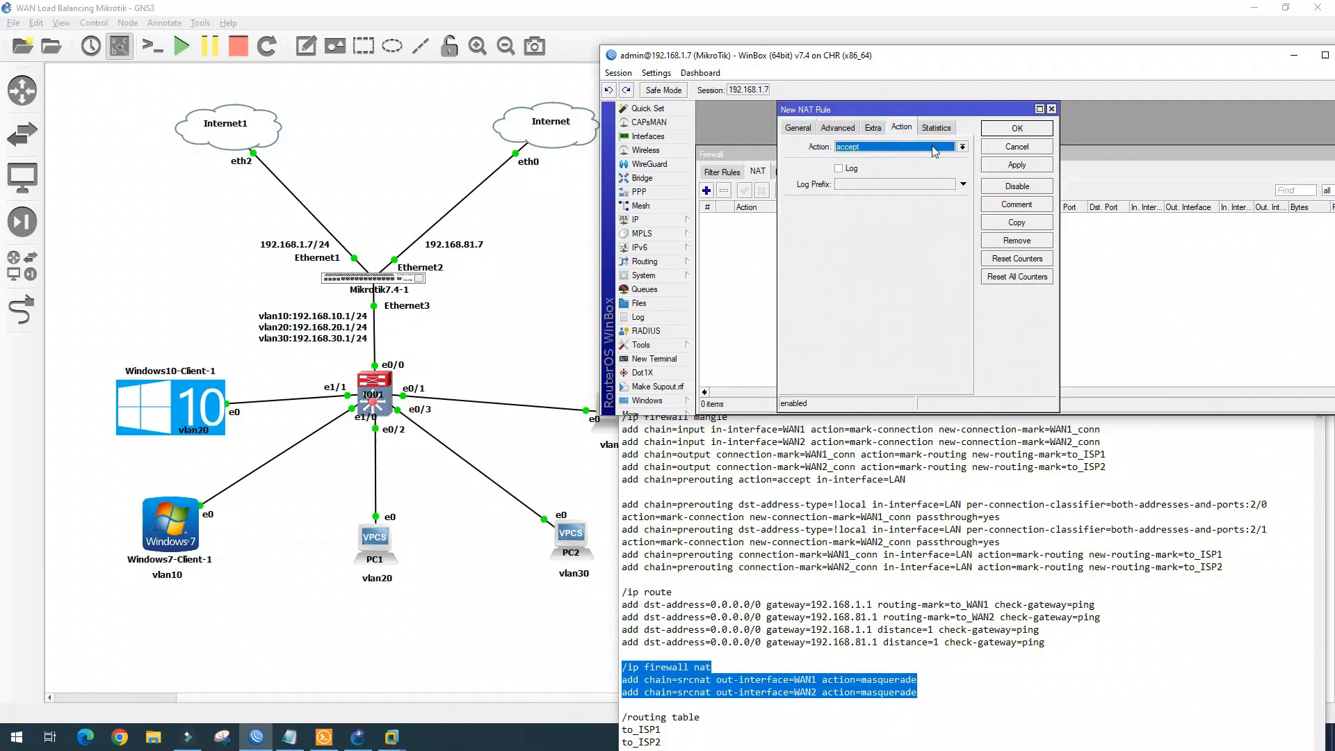
left_click(963, 147)
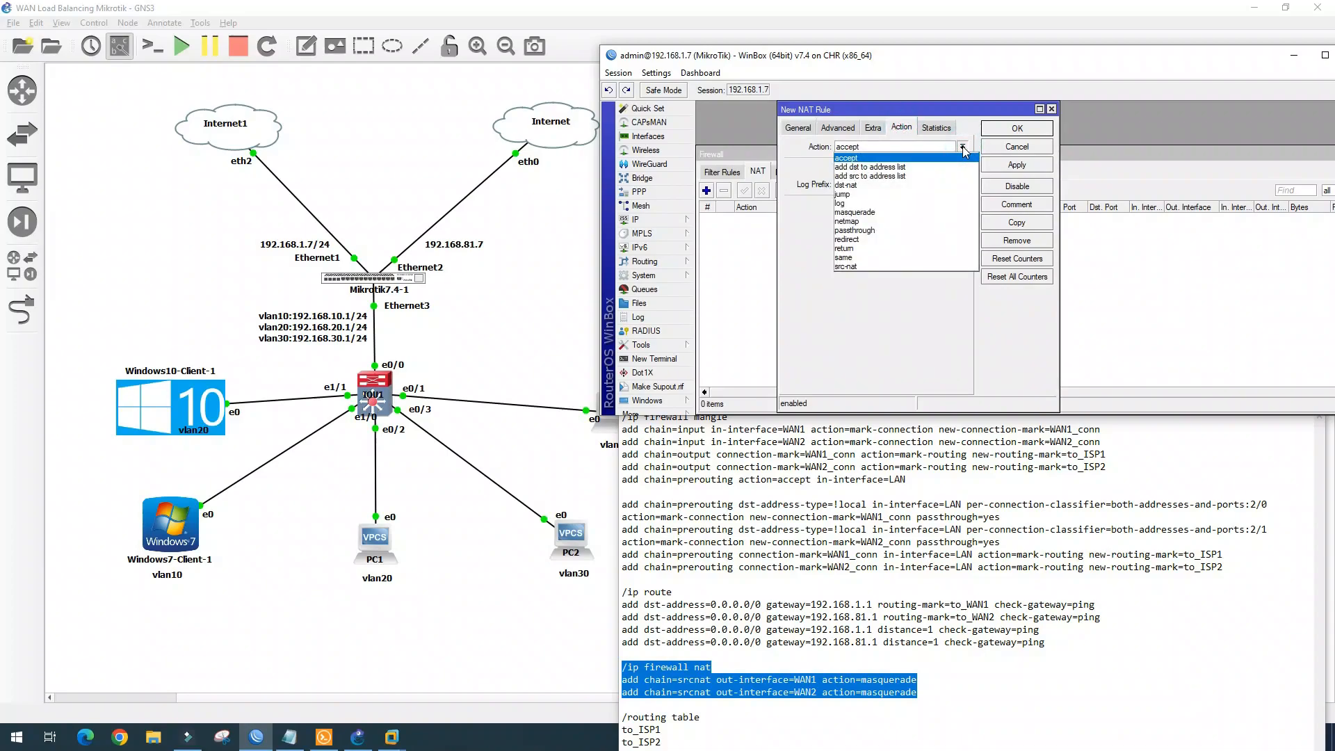
left_click(854, 212)
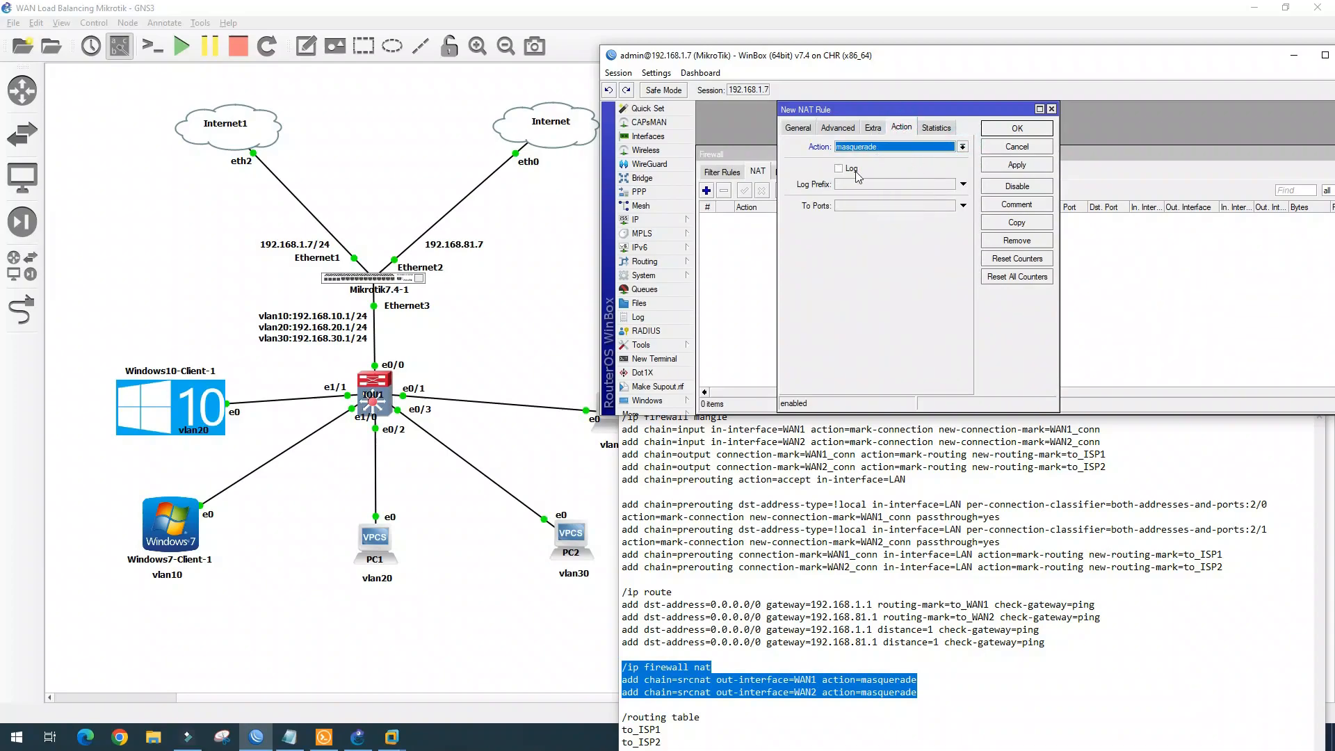
left_click(1018, 129)
Copy the masquerade rule with outgoing interface ether2_WAN2
double_click(783, 218)
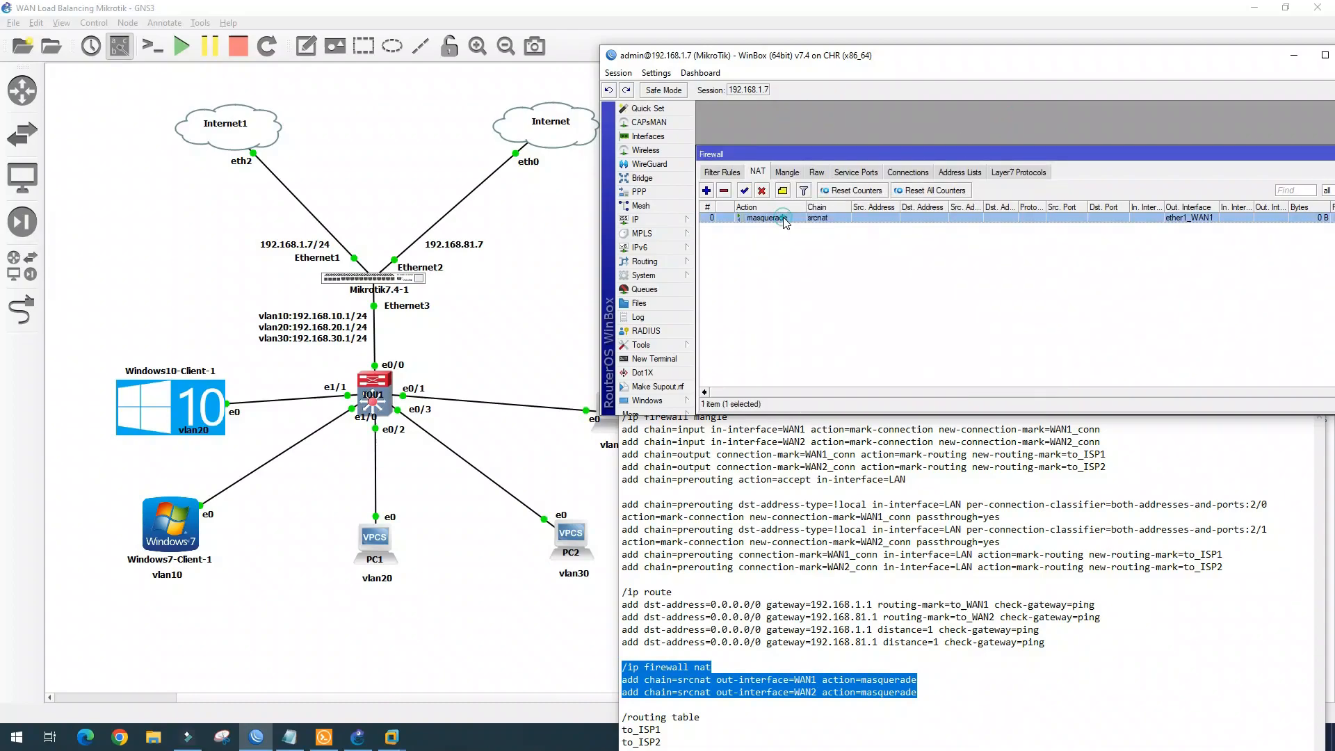
left_click(1017, 223)
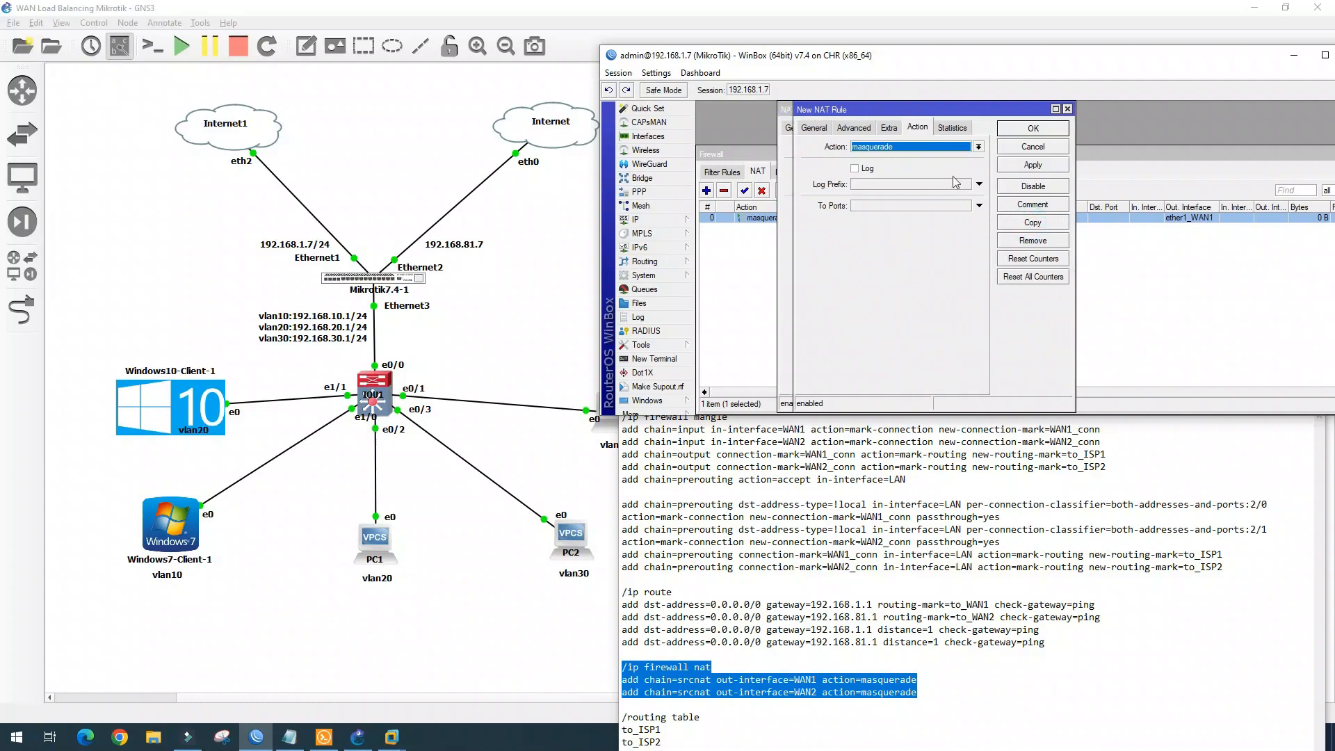
left_click(815, 129)
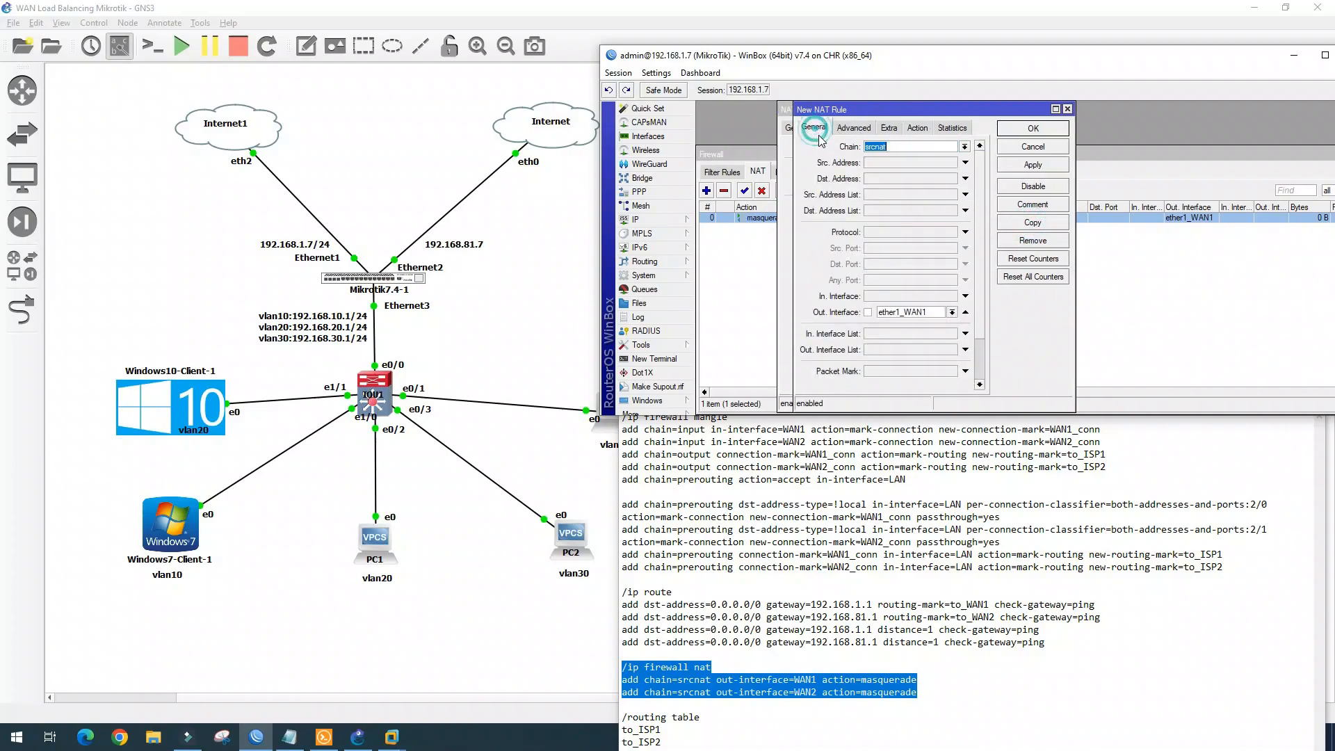
left_click(953, 313)
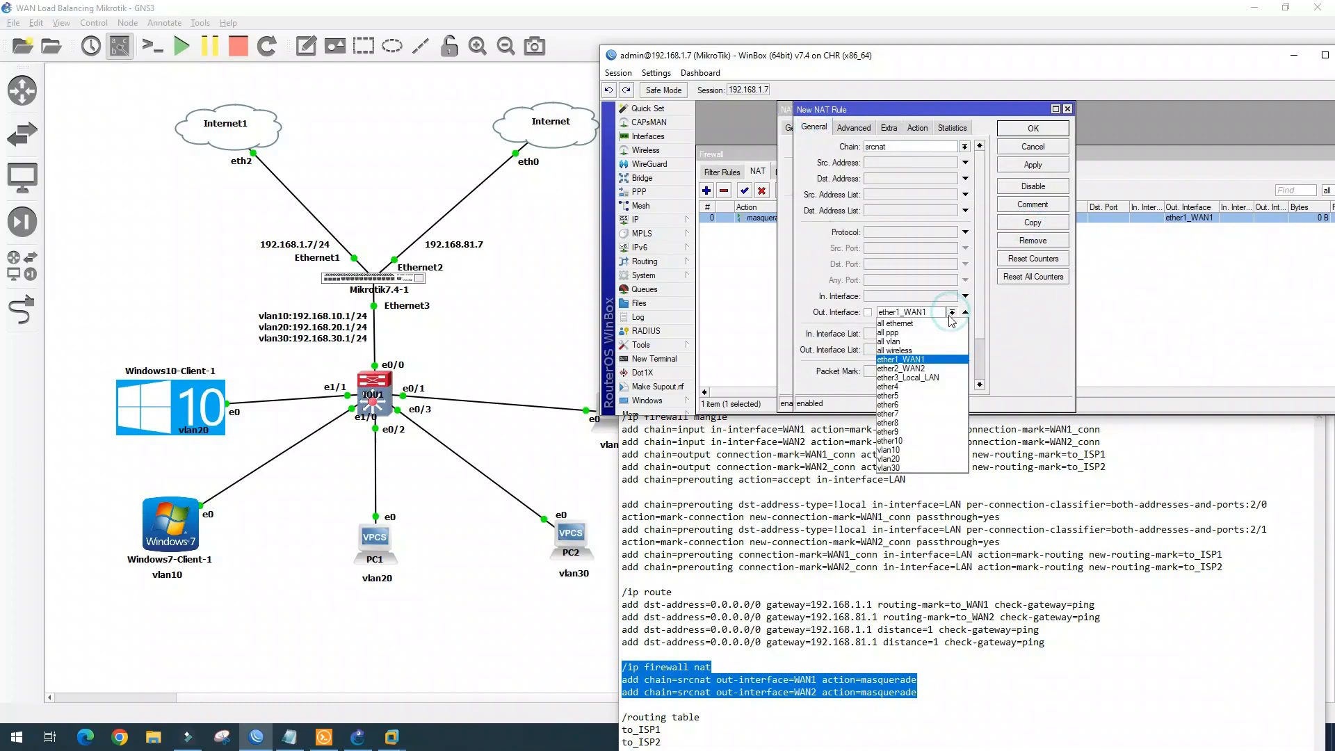
left_click(941, 367)
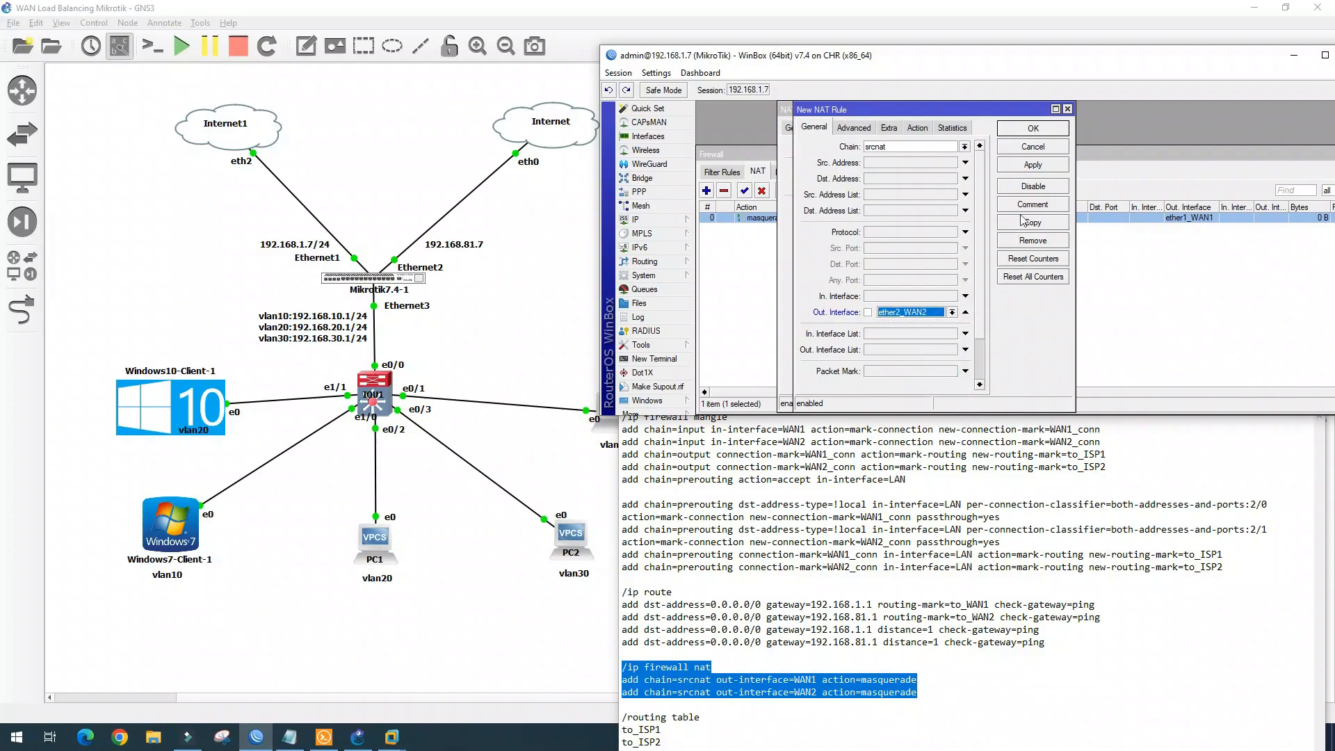
left_click(1040, 165)
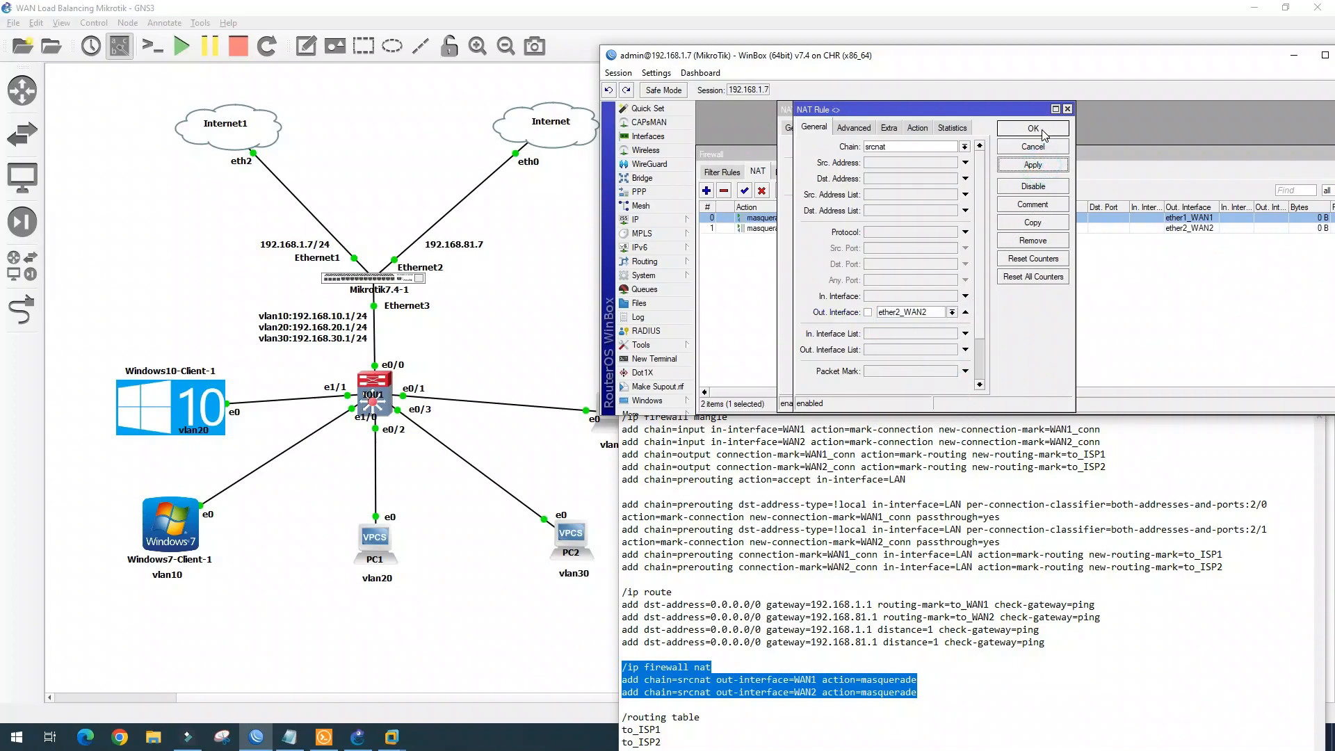
left_click(1033, 128)
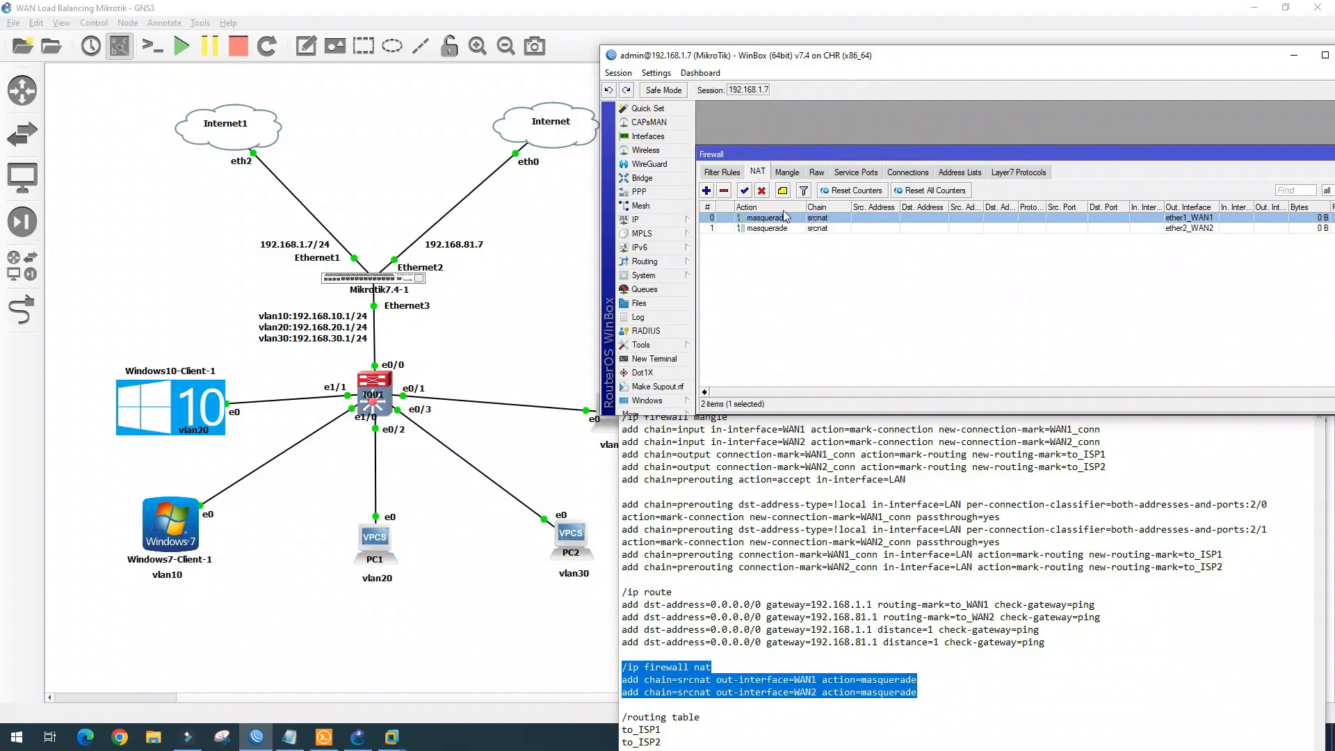
left_click(789, 173)
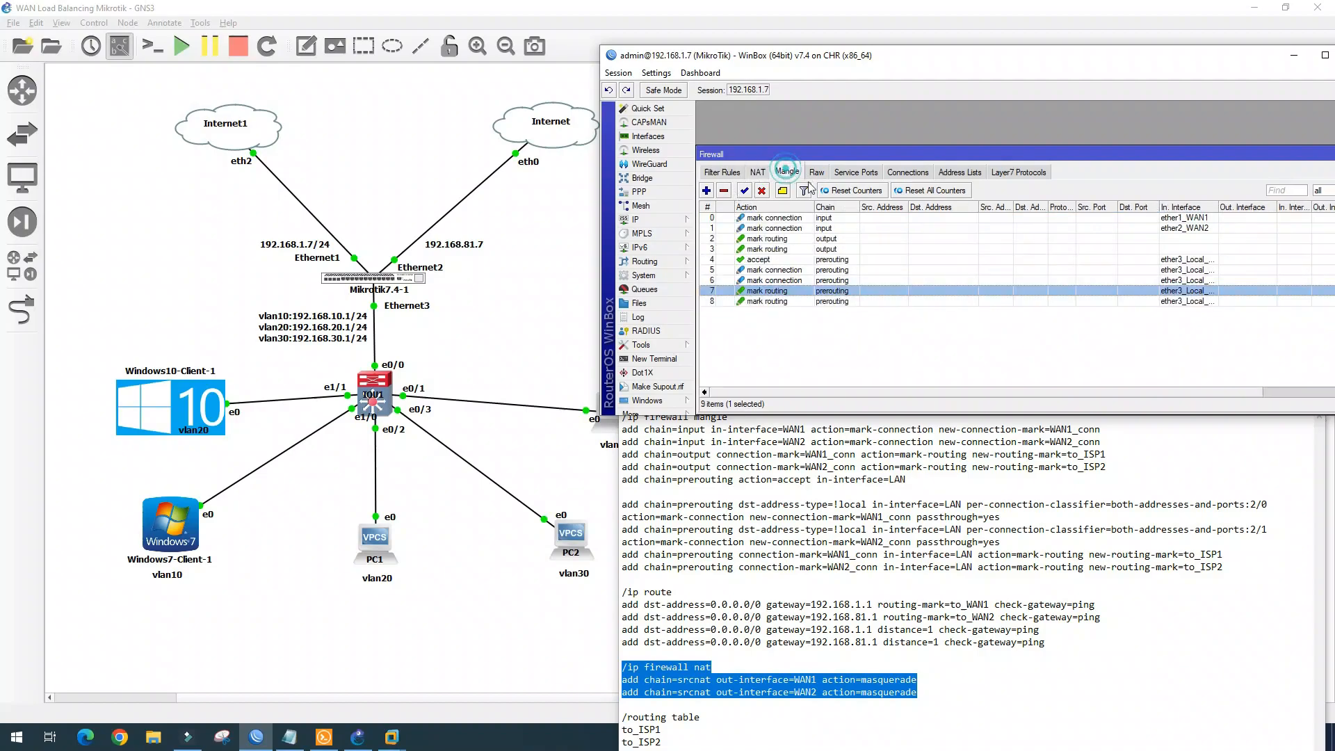
left_click(758, 173)
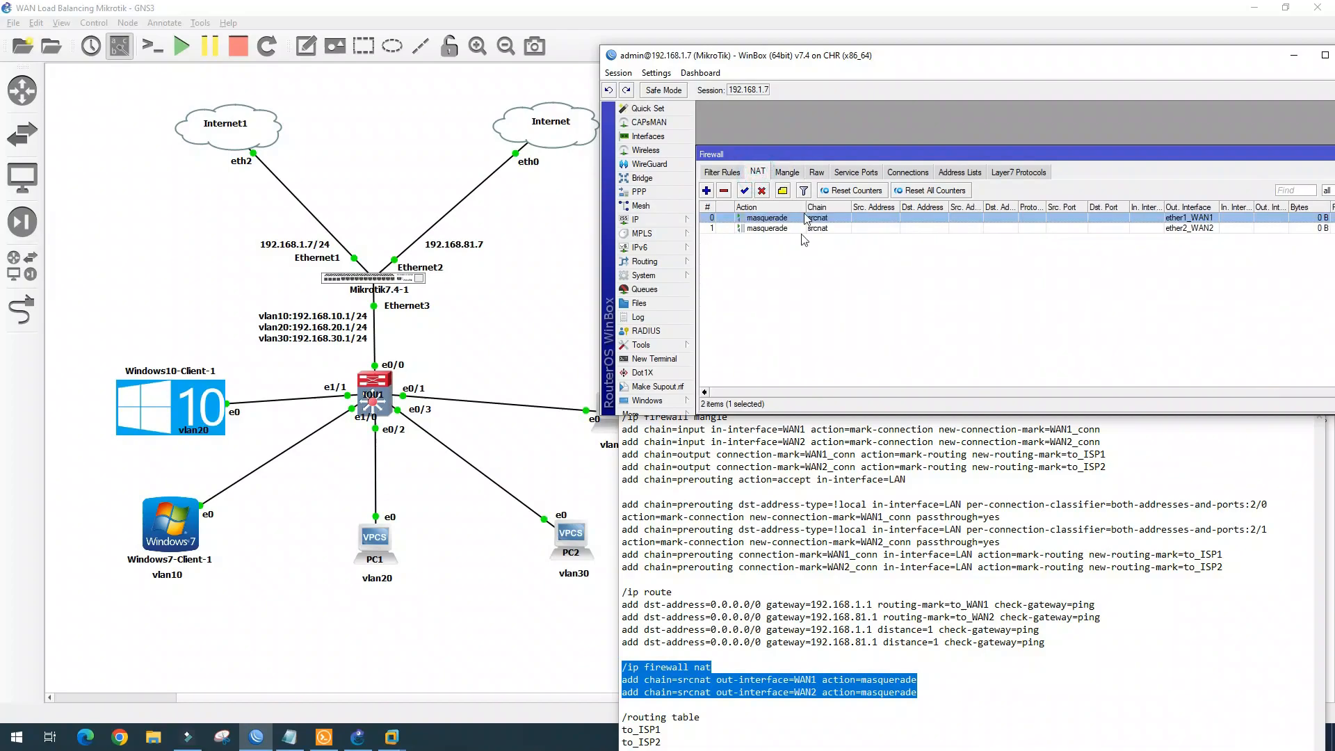
Add a ping-checked 0.0.0.0/0 route via 192.168.1.1 in routing table to_ISP1
left_click(664, 220)
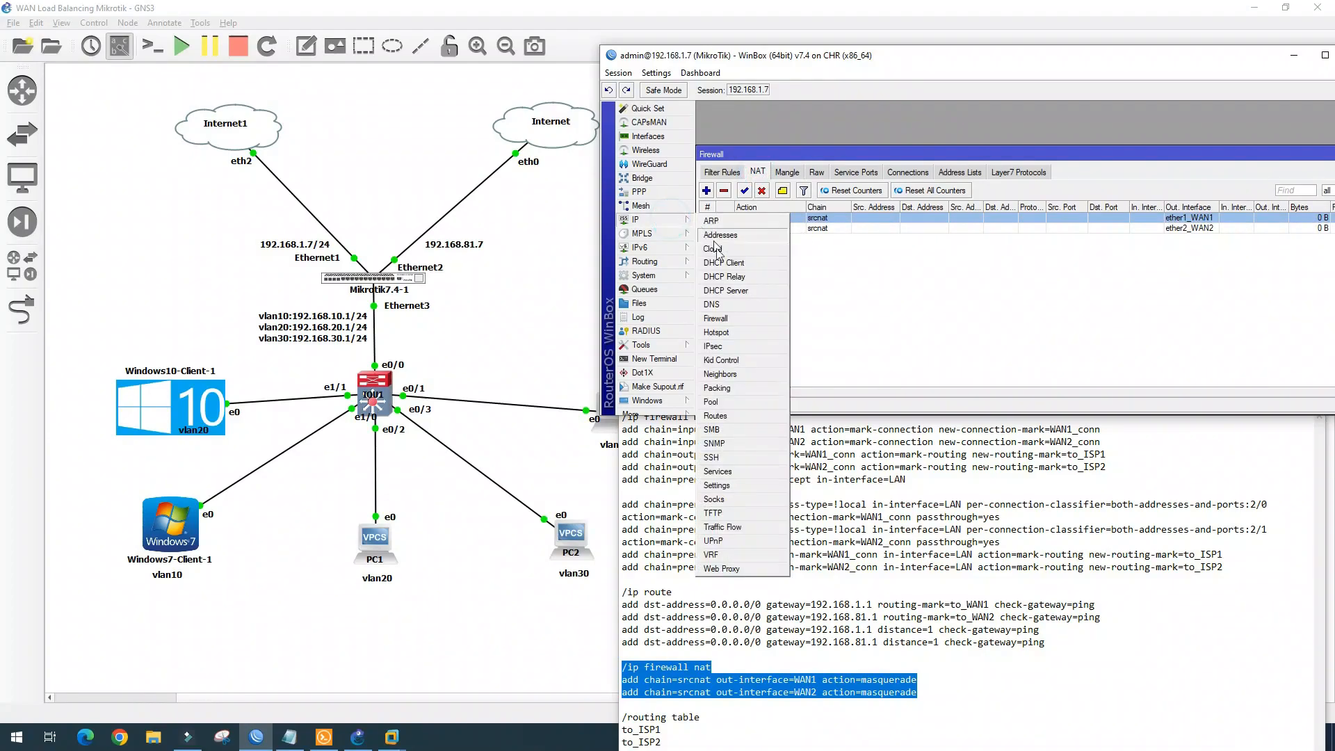
left_click(733, 422)
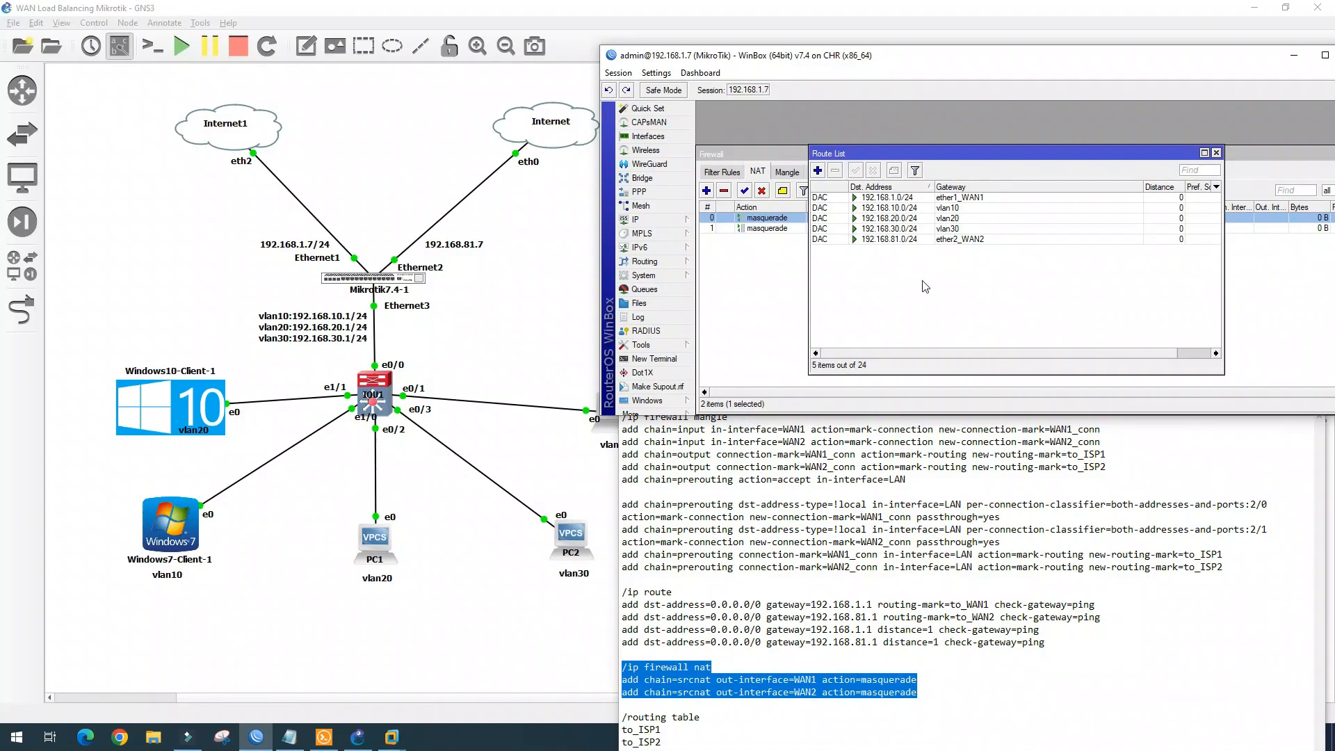
left_click_drag(1057, 635, 617, 608)
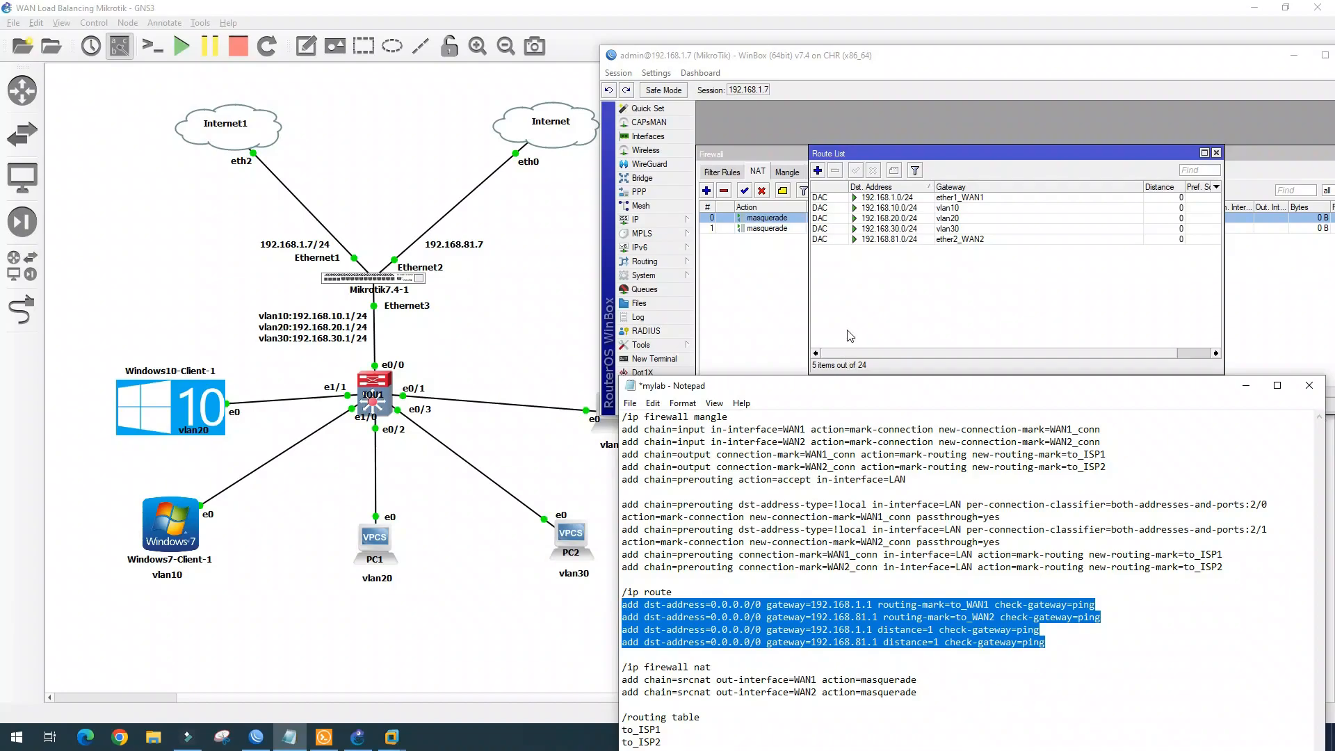
left_click(818, 171)
left_click(881, 163)
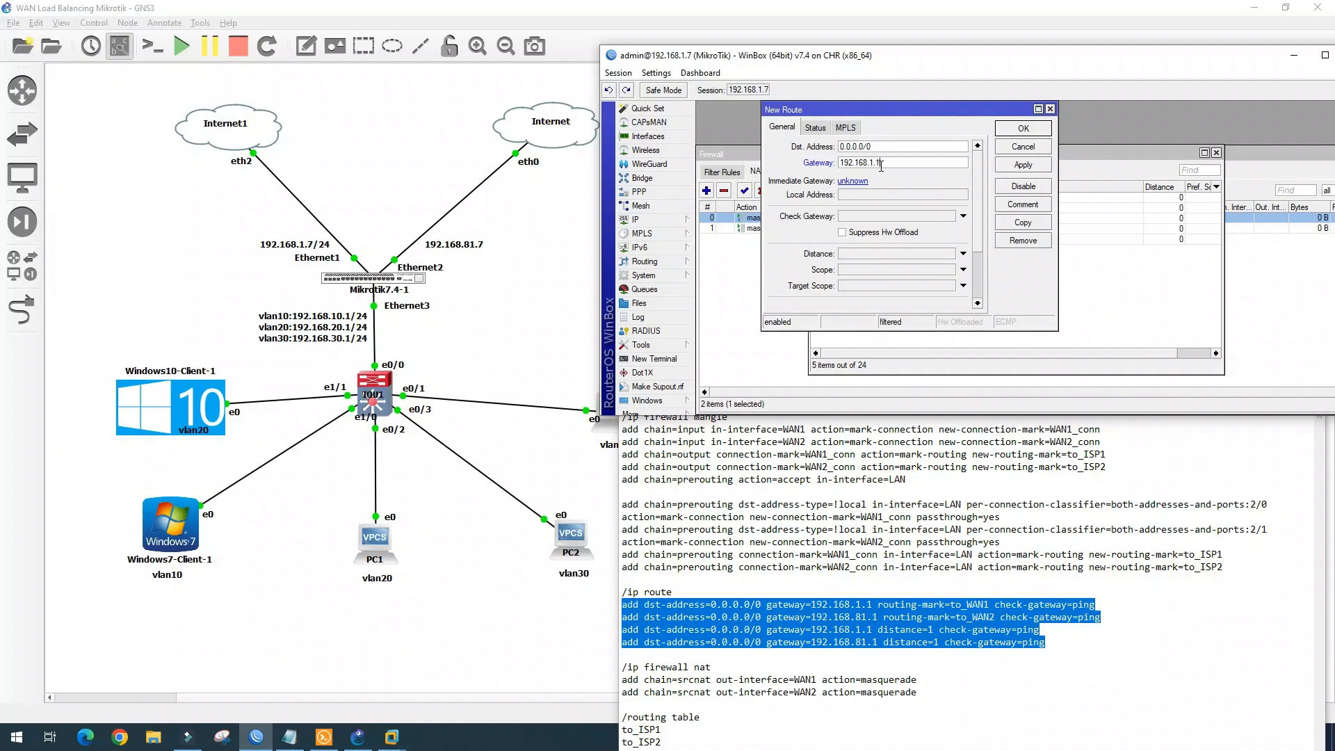
left_click(923, 216)
left_click(923, 223)
scroll(948, 252, "down", 1)
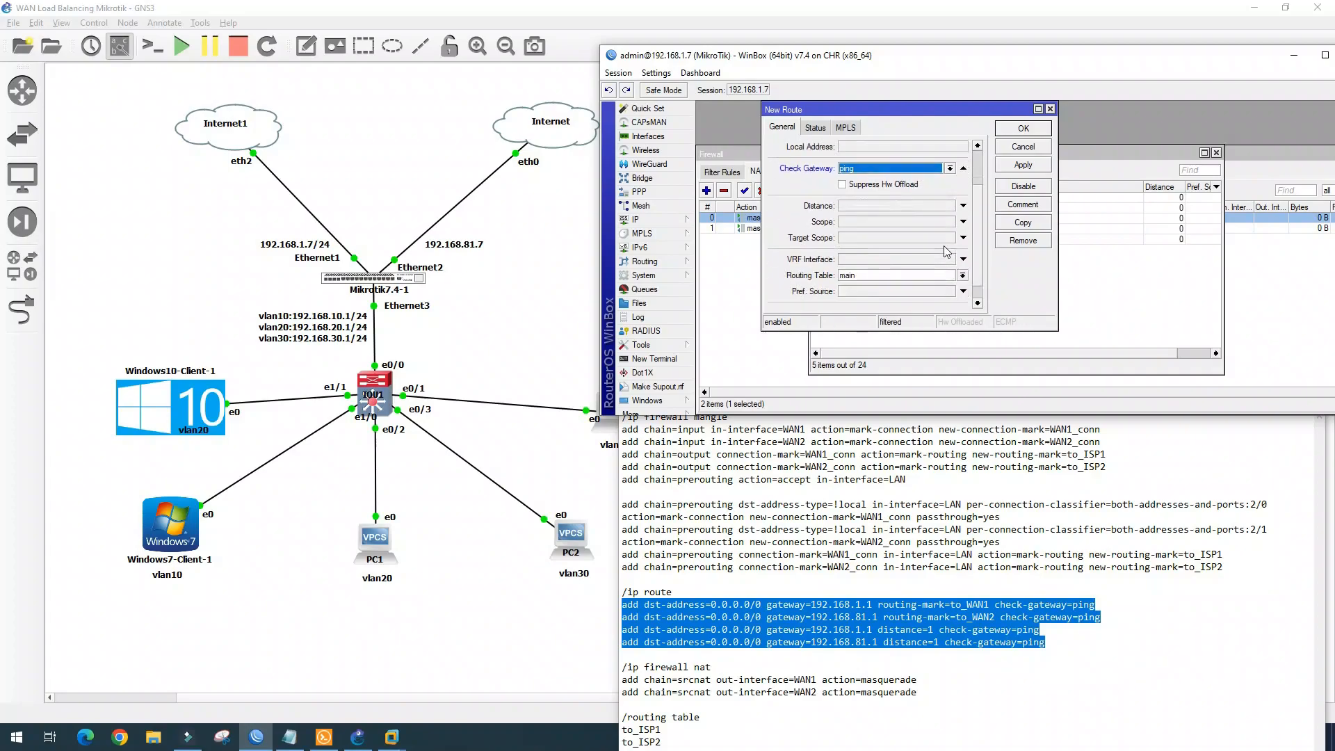
left_click(963, 276)
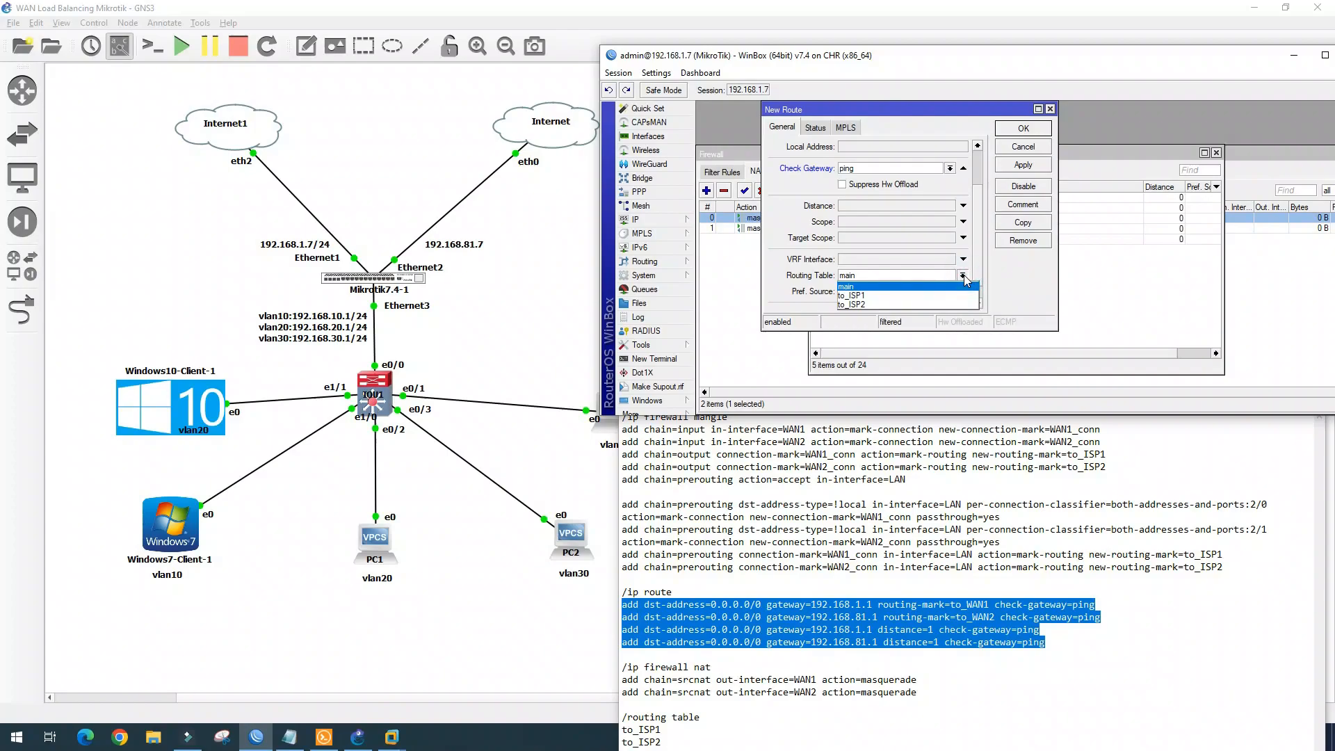
left_click(958, 295)
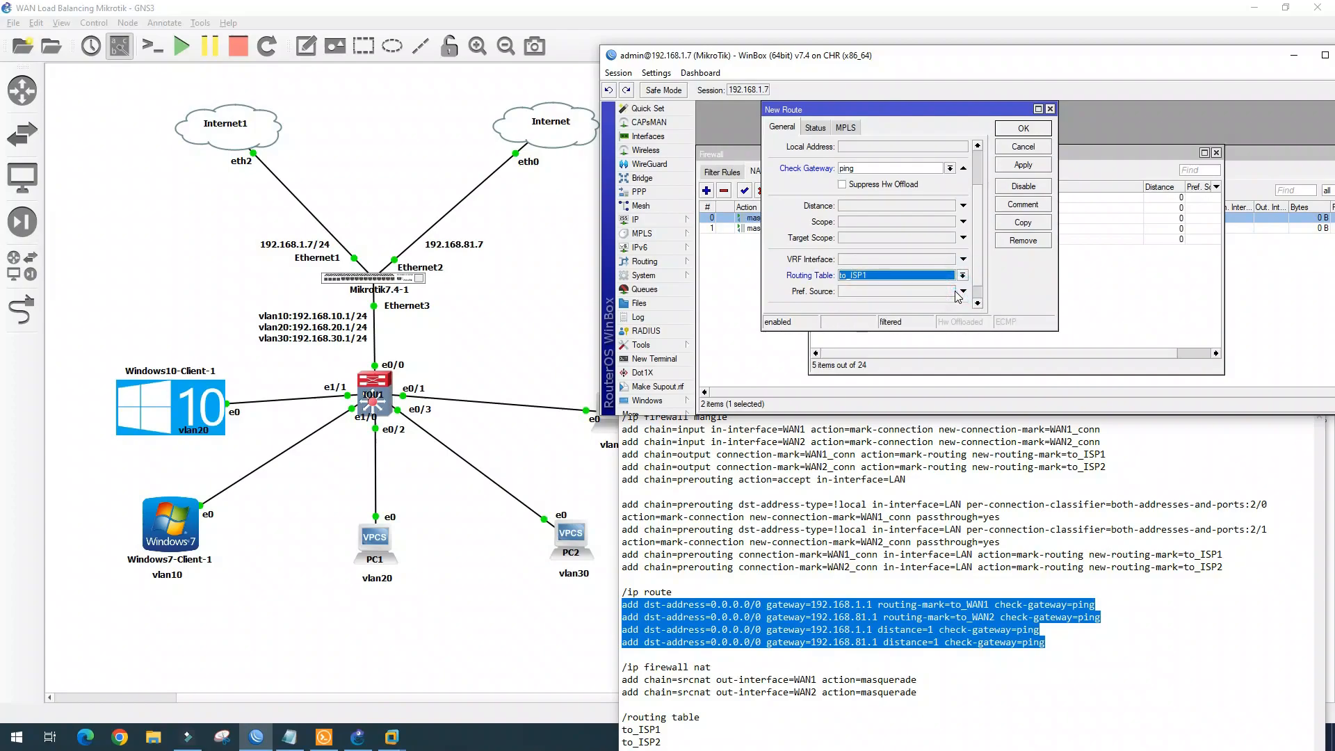
left_click(1031, 171)
left_click(1027, 132)
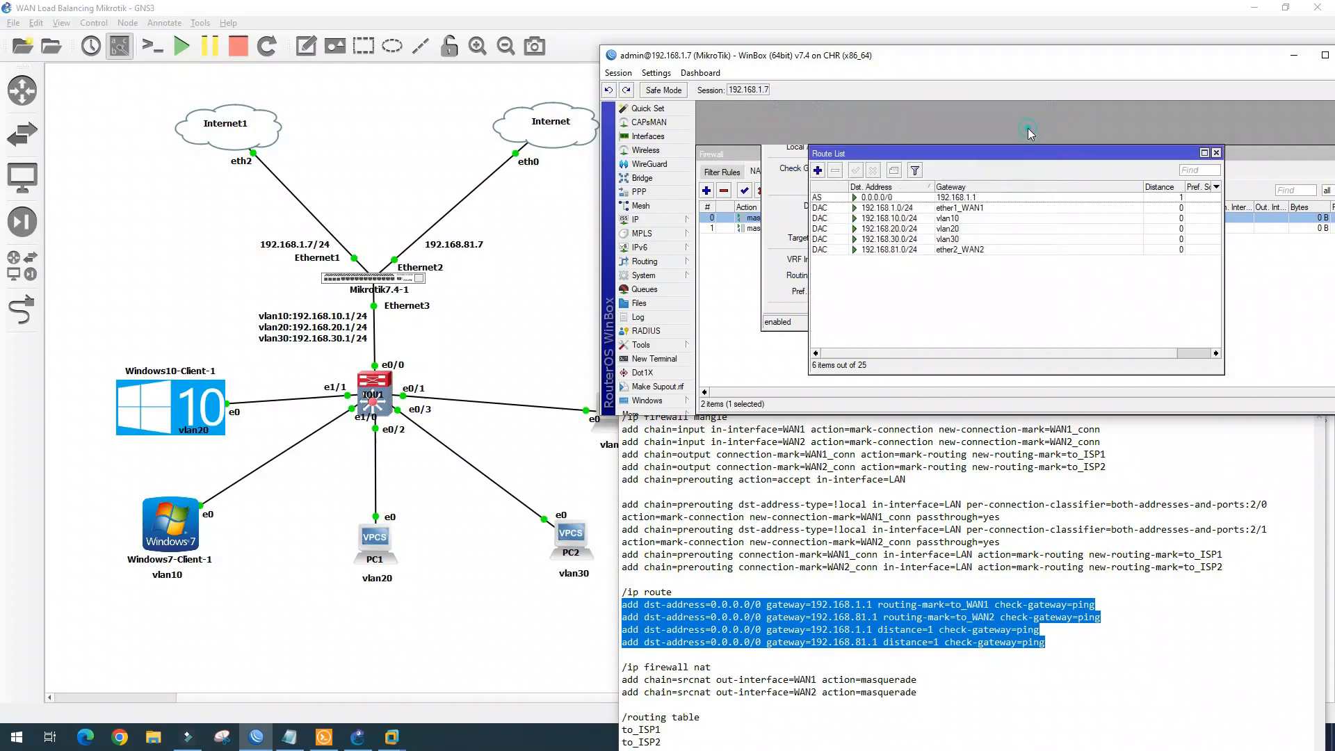
Add another ping-checked default route via 192.168.1.1 in the main table
left_click(818, 171)
left_click(861, 163)
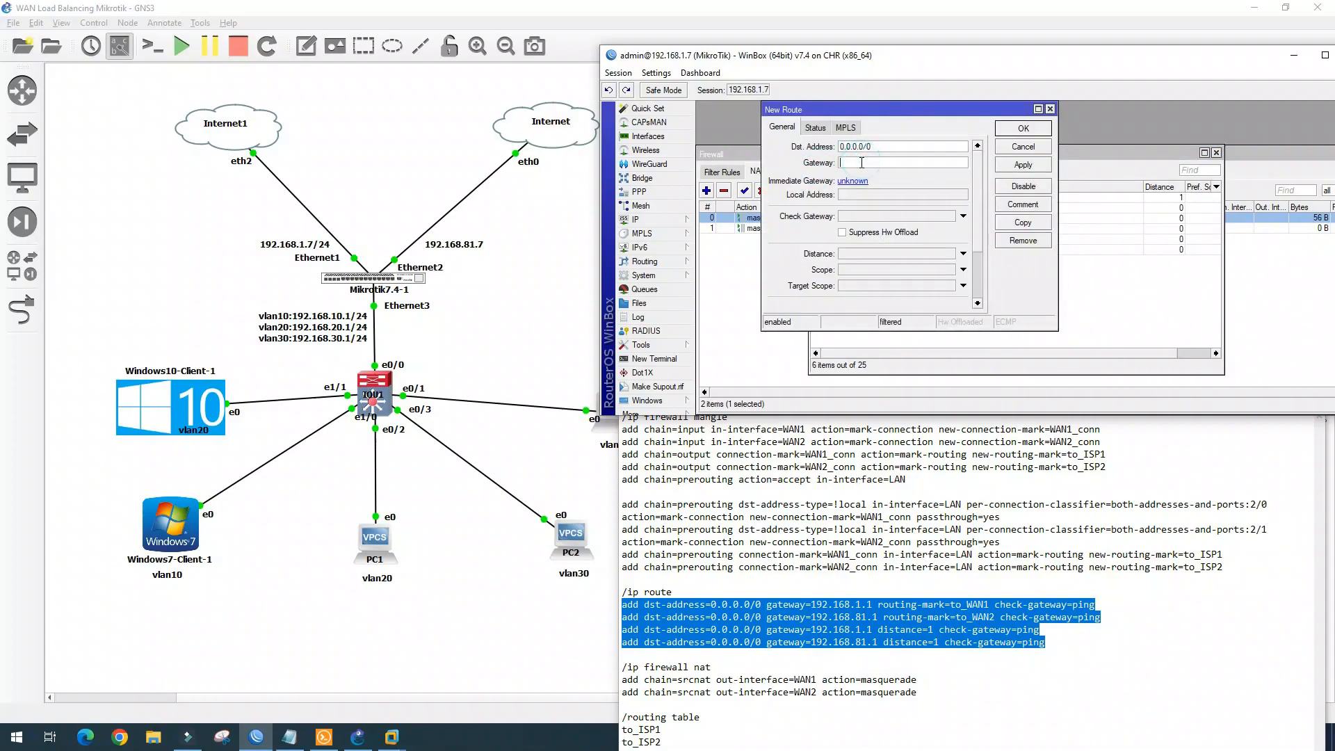
type("192.168.1.1")
left_click(924, 217)
left_click(924, 223)
scroll(979, 238, "down", 3)
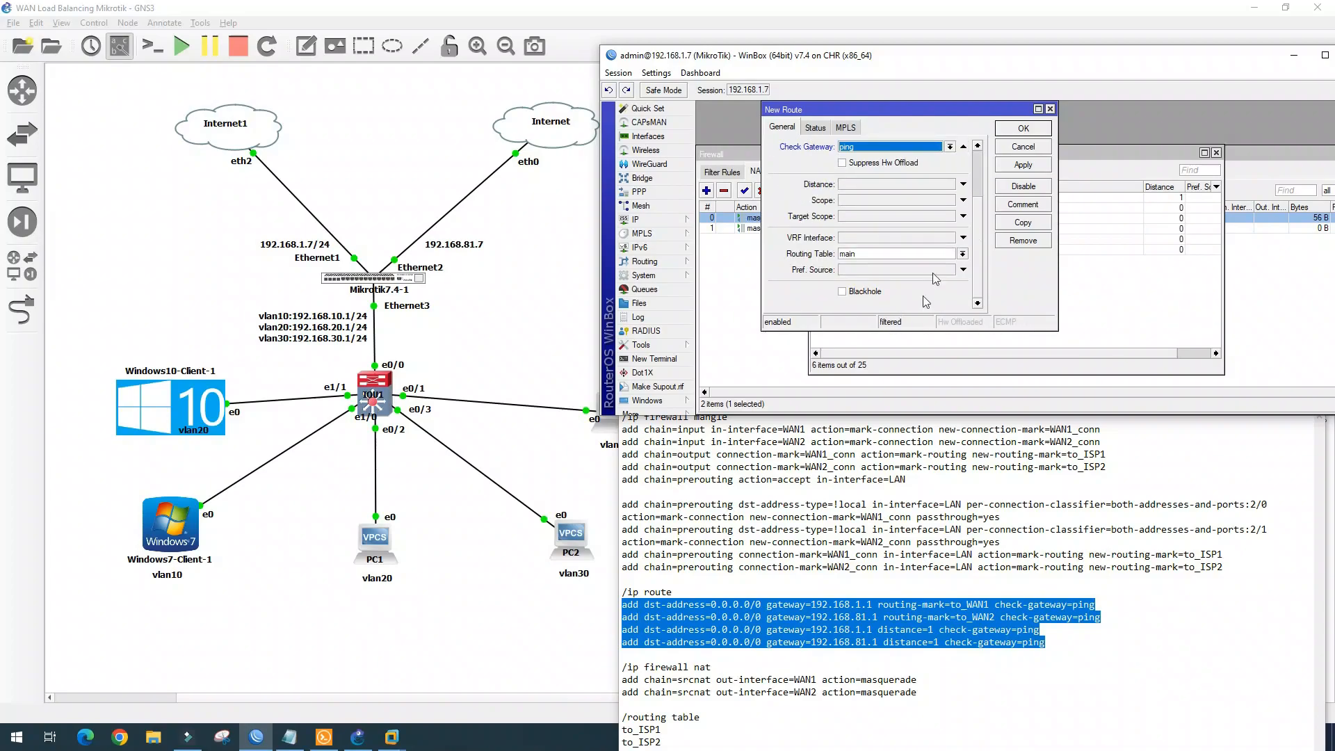
scroll(951, 255, "up", 3)
left_click(1036, 131)
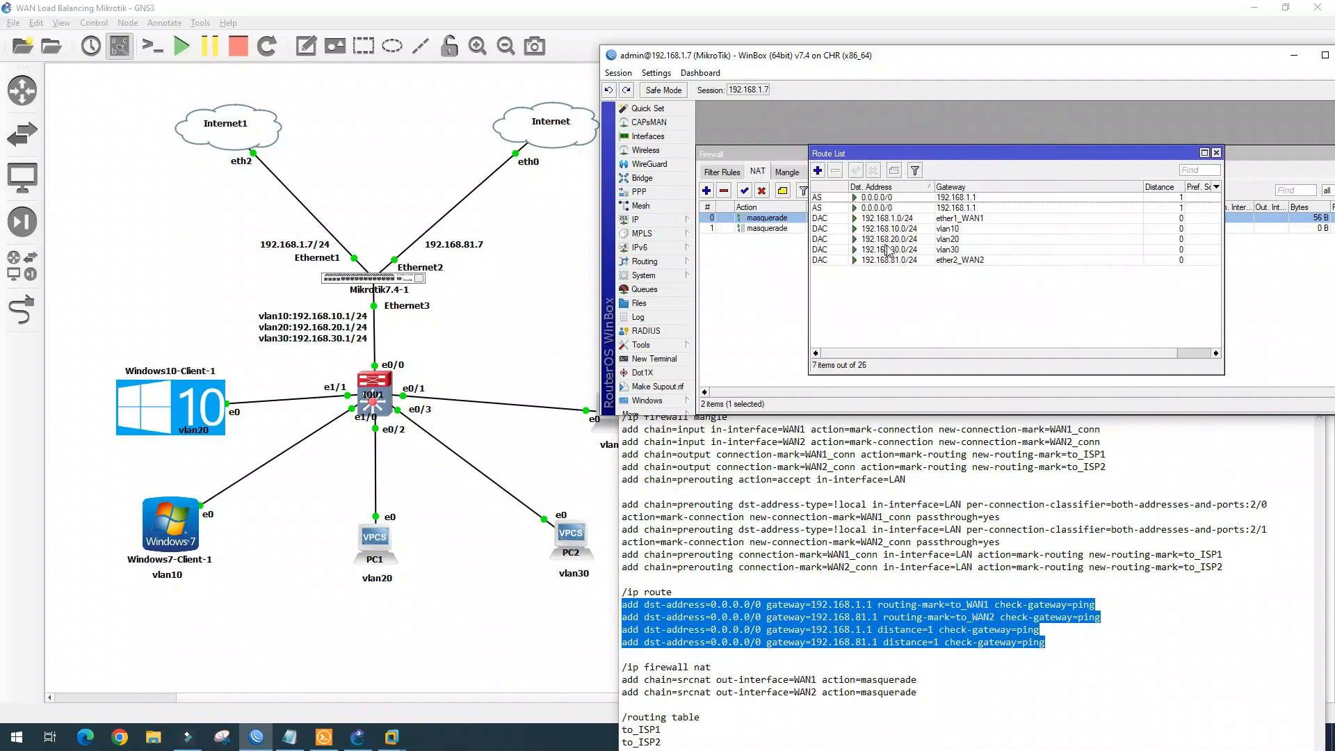
Add a ping-checked 0.0.0.0/0 route via 192.168.81.1 in routing table to_ISP2
left_click(819, 171)
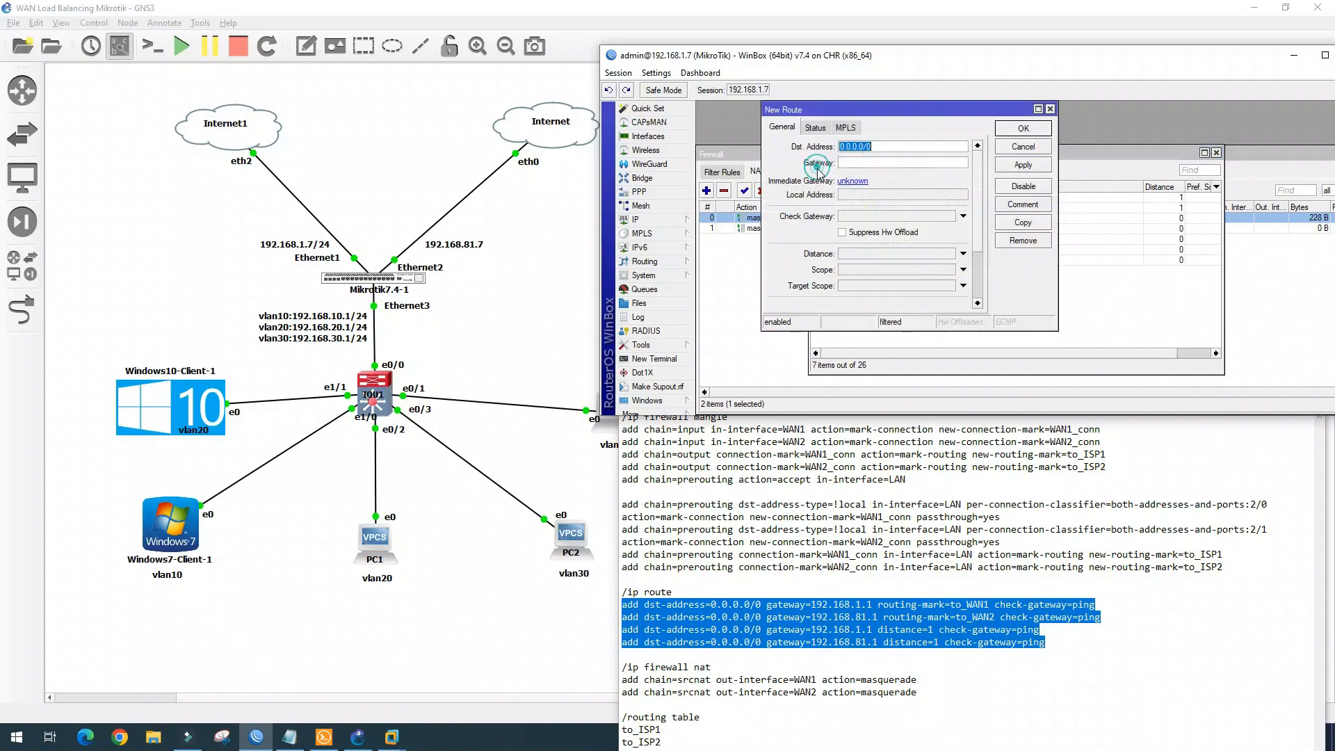
left_click(875, 164)
type("192.168")
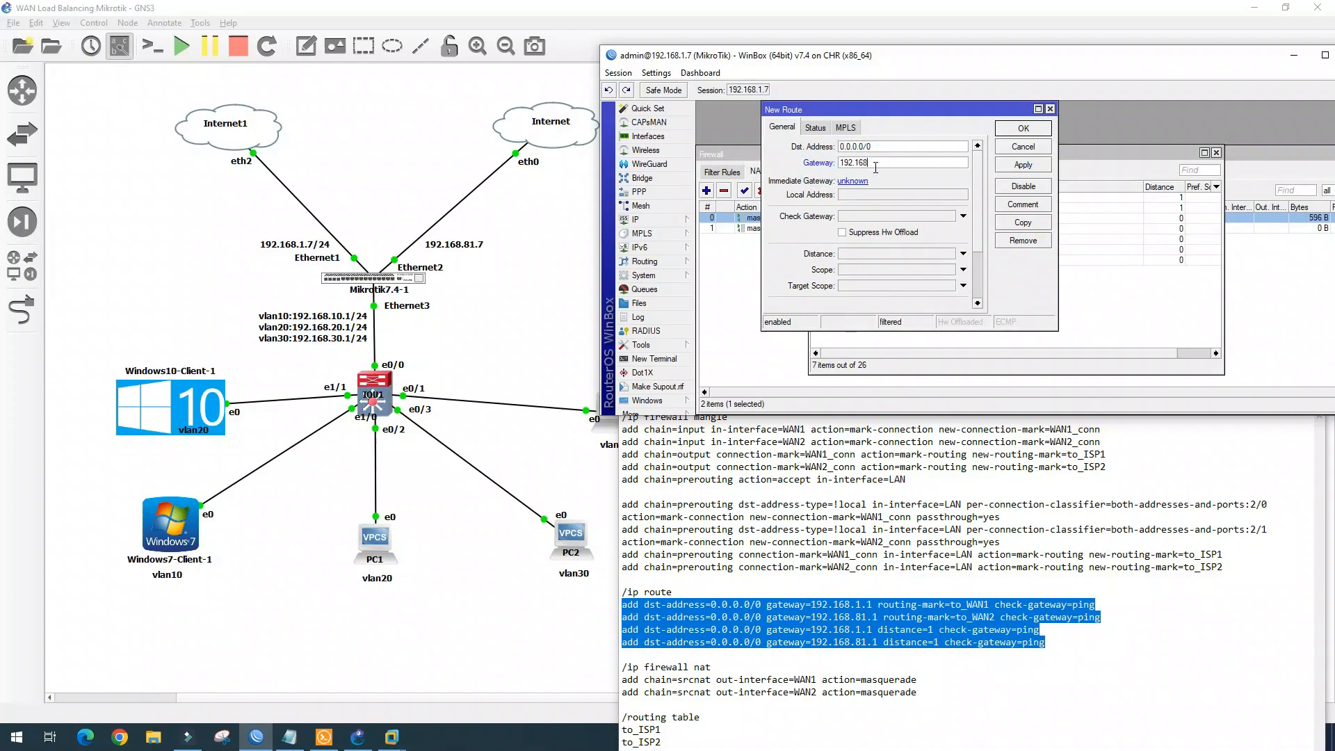
type(".81.1")
left_click(922, 216)
left_click_drag(977, 228, 977, 277)
left_click(963, 253)
left_click(949, 283)
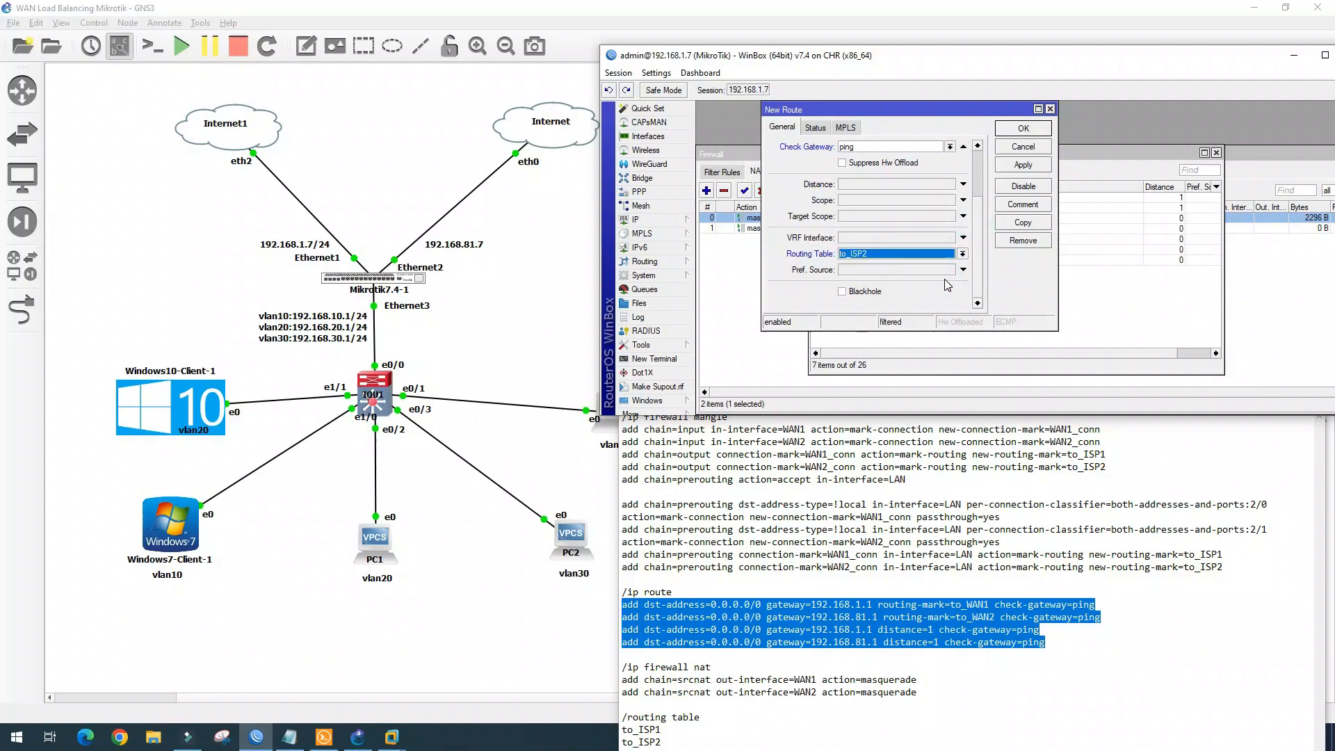
left_click(1028, 165)
left_click(1030, 132)
Add a main-table ping-checked default route via 192.168.81.1 with distance 1
left_click(817, 170)
left_click(903, 162)
type("192.168.81")
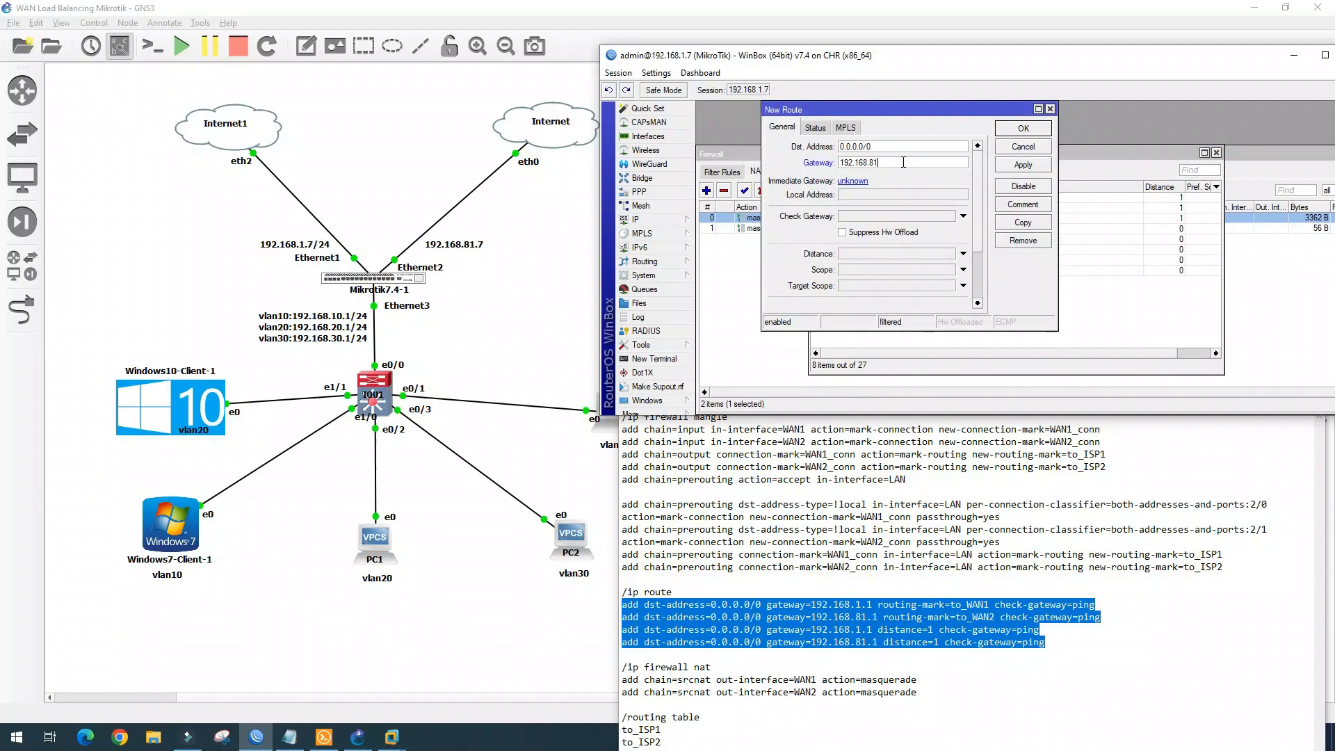
left_click(930, 216)
scroll(962, 239, "down", 2)
scroll(957, 279, "up", 1)
left_click(1026, 165)
left_click(1031, 145)
left_click(957, 218)
left_click(956, 228)
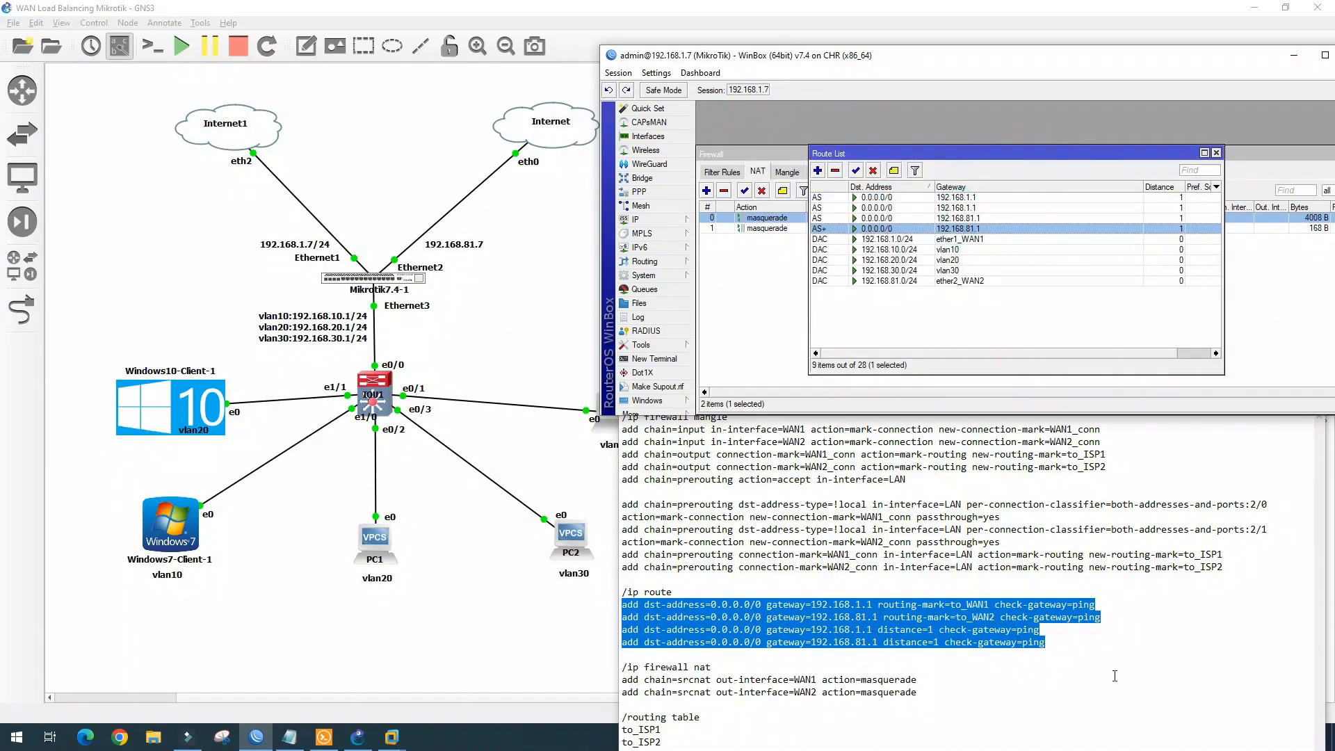
key("alt+Tab")
left_click_drag(619, 602, 627, 596)
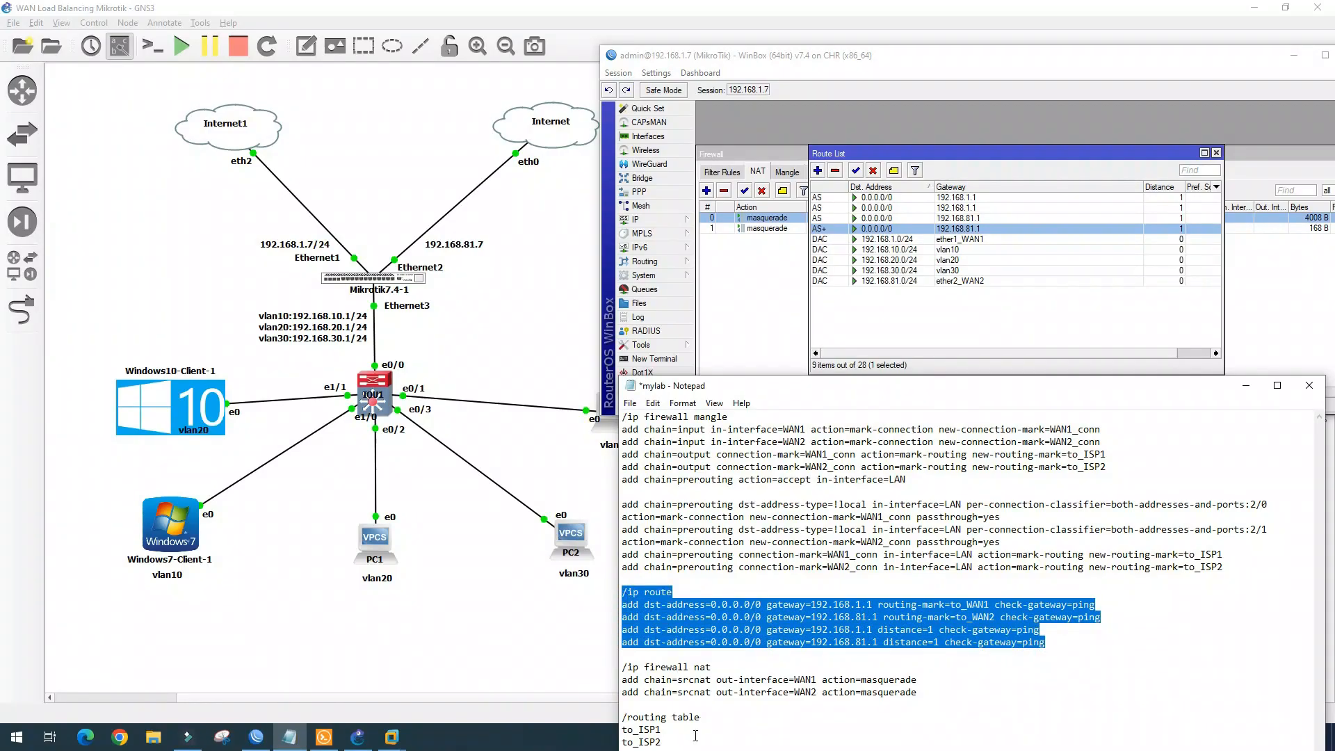
Close the route list, open Interfaces, then switch to the Windows10-Client VM in VMware
left_click_drag(695, 737, 610, 671)
left_click(1216, 152)
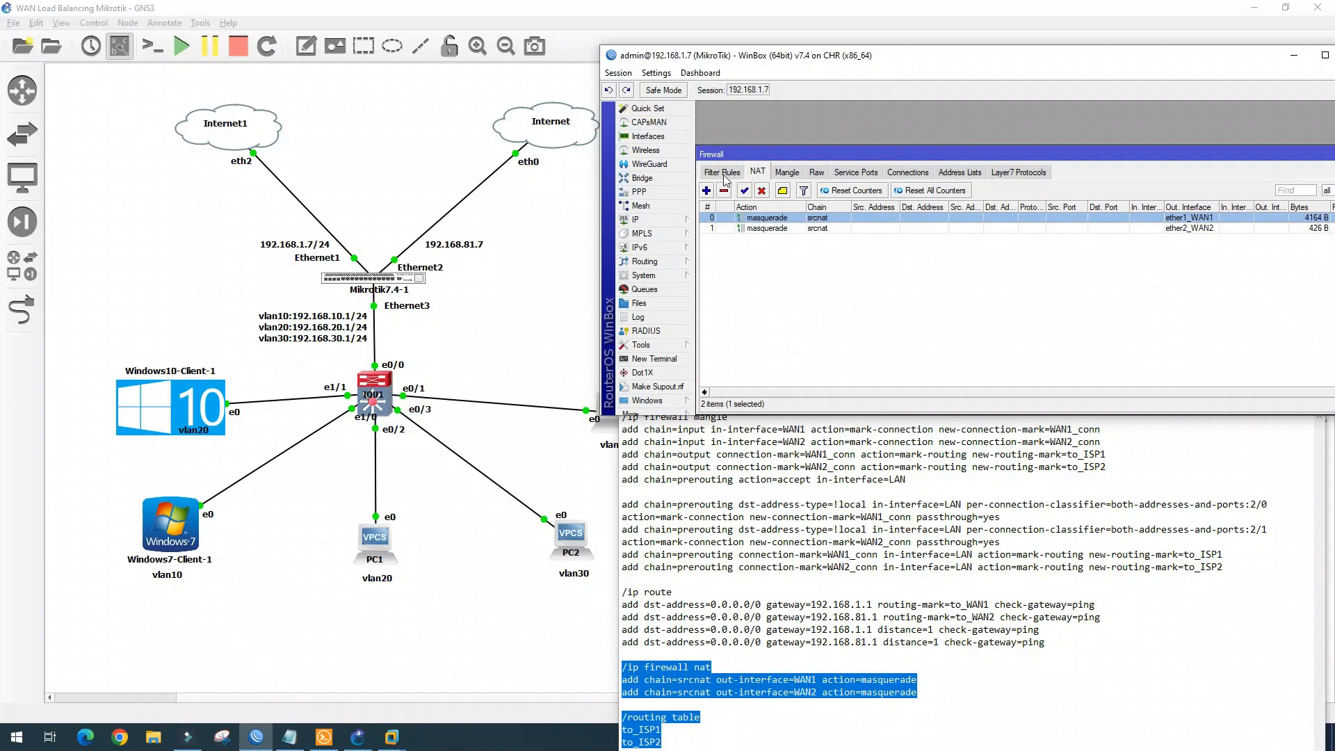
left_click(648, 137)
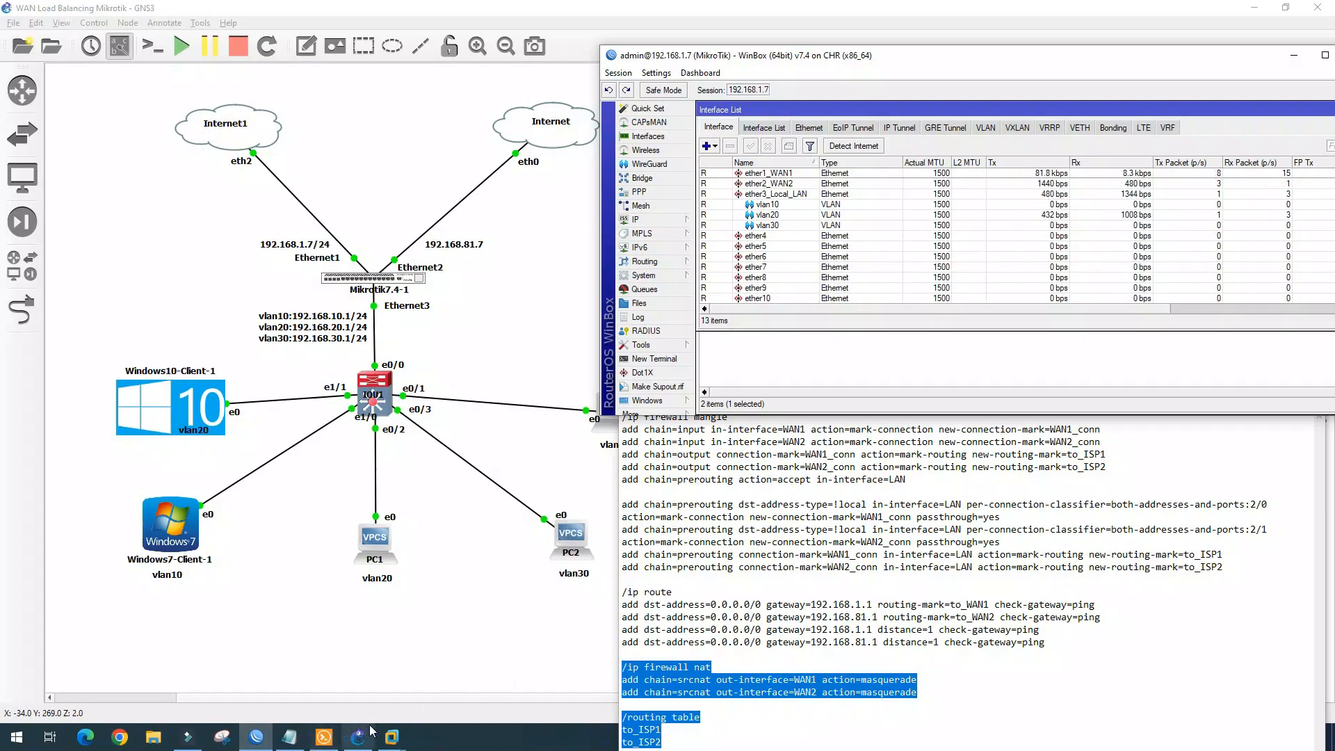
left_click(393, 739)
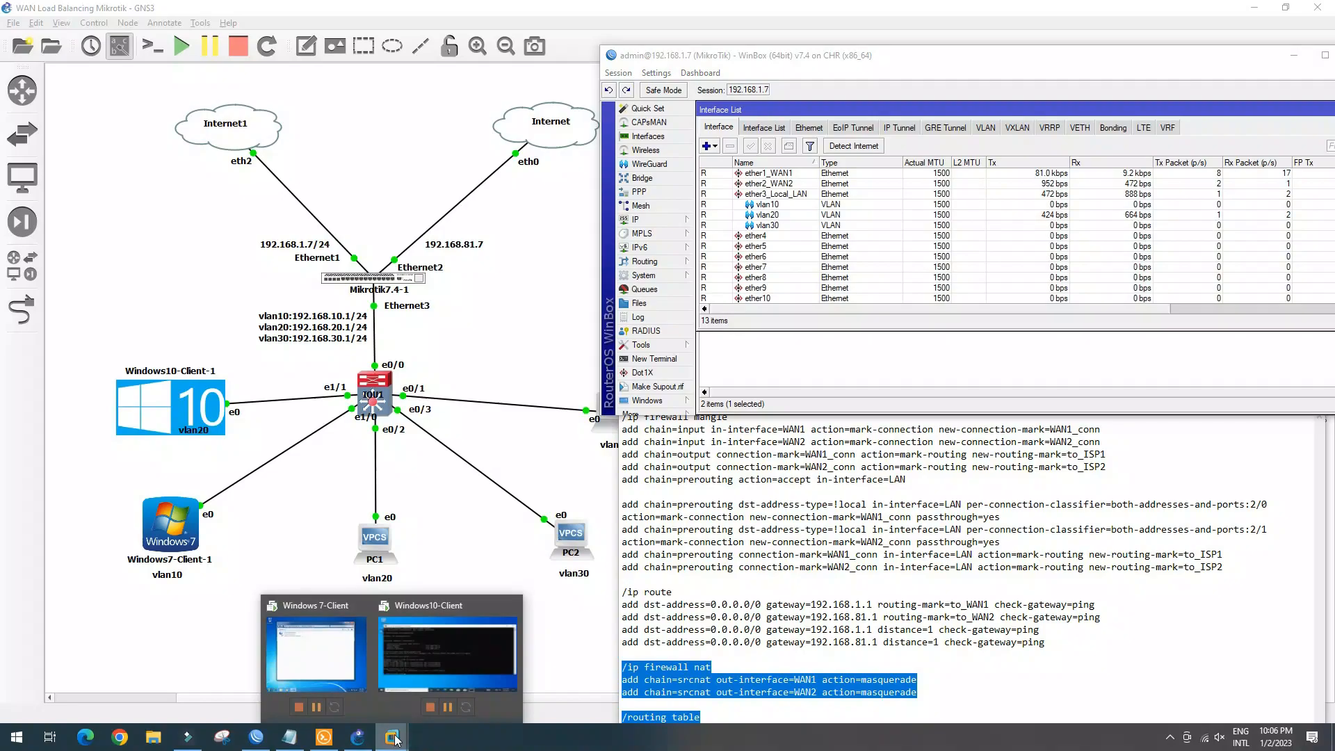
left_click(431, 662)
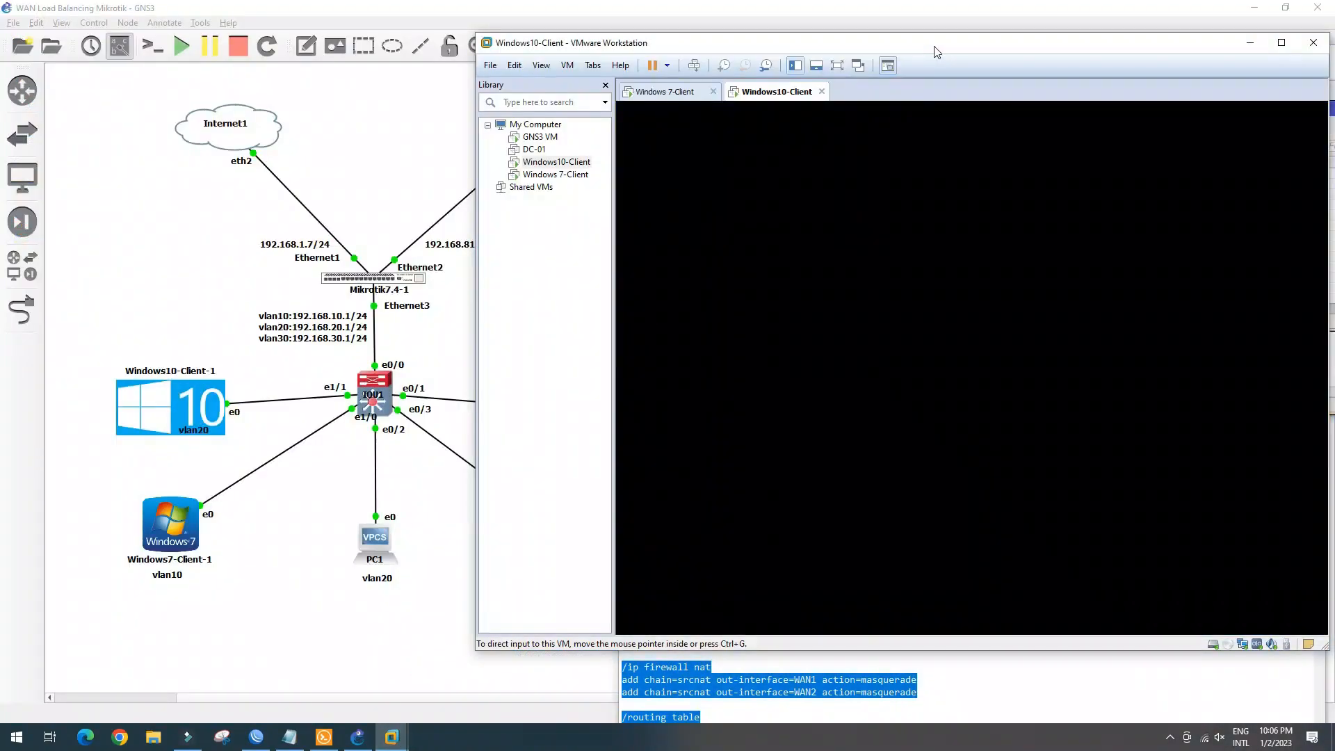
Rerun ping 1.1.1.1 on the Windows10 client, getting 4 of 4 replies at 44 ms average
left_click_drag(890, 46, 910, 47)
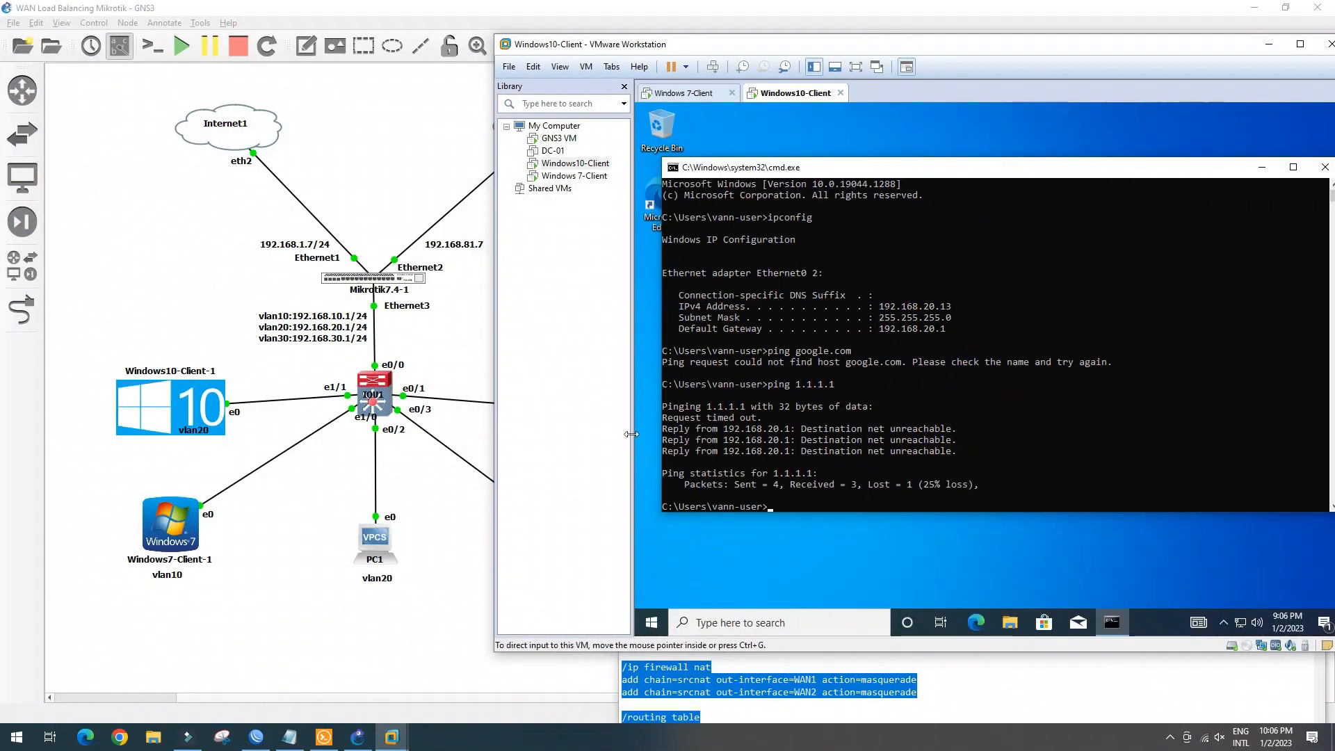
left_click(781, 507)
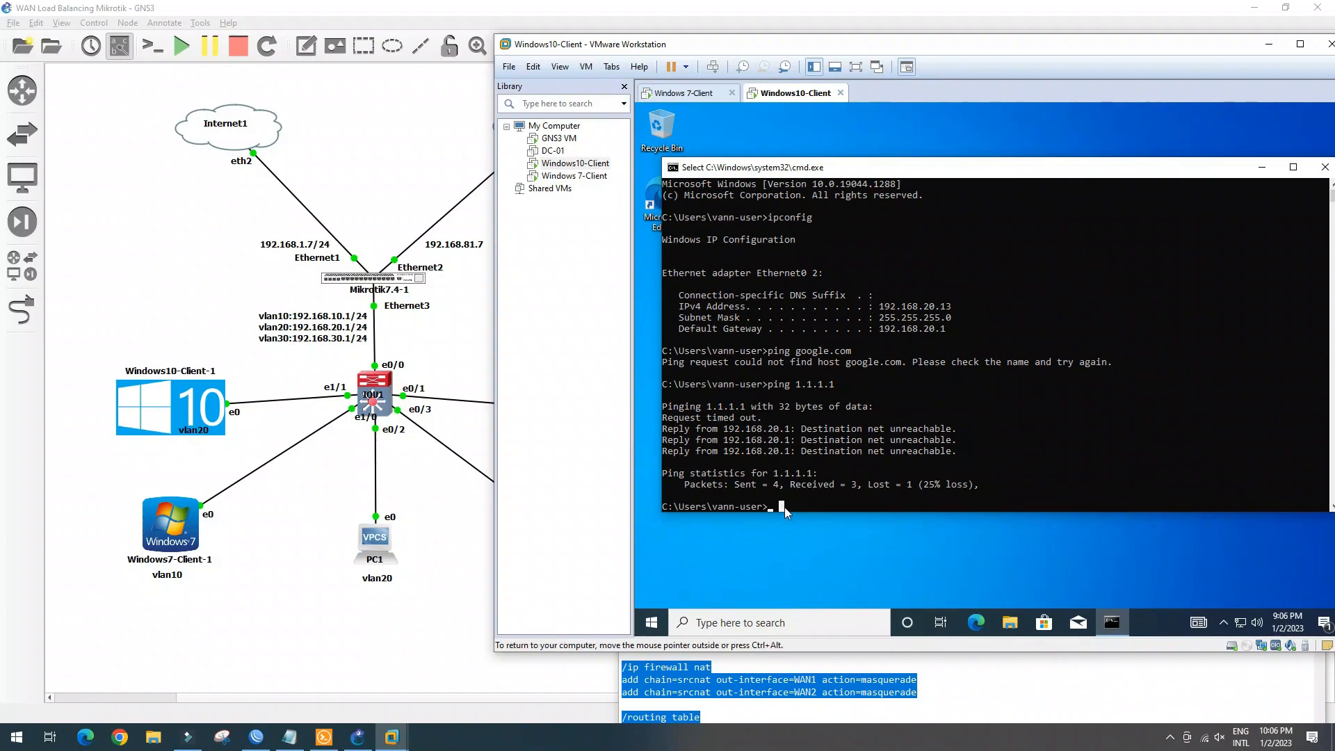
left_click(803, 507)
key("Up")
key("Return")
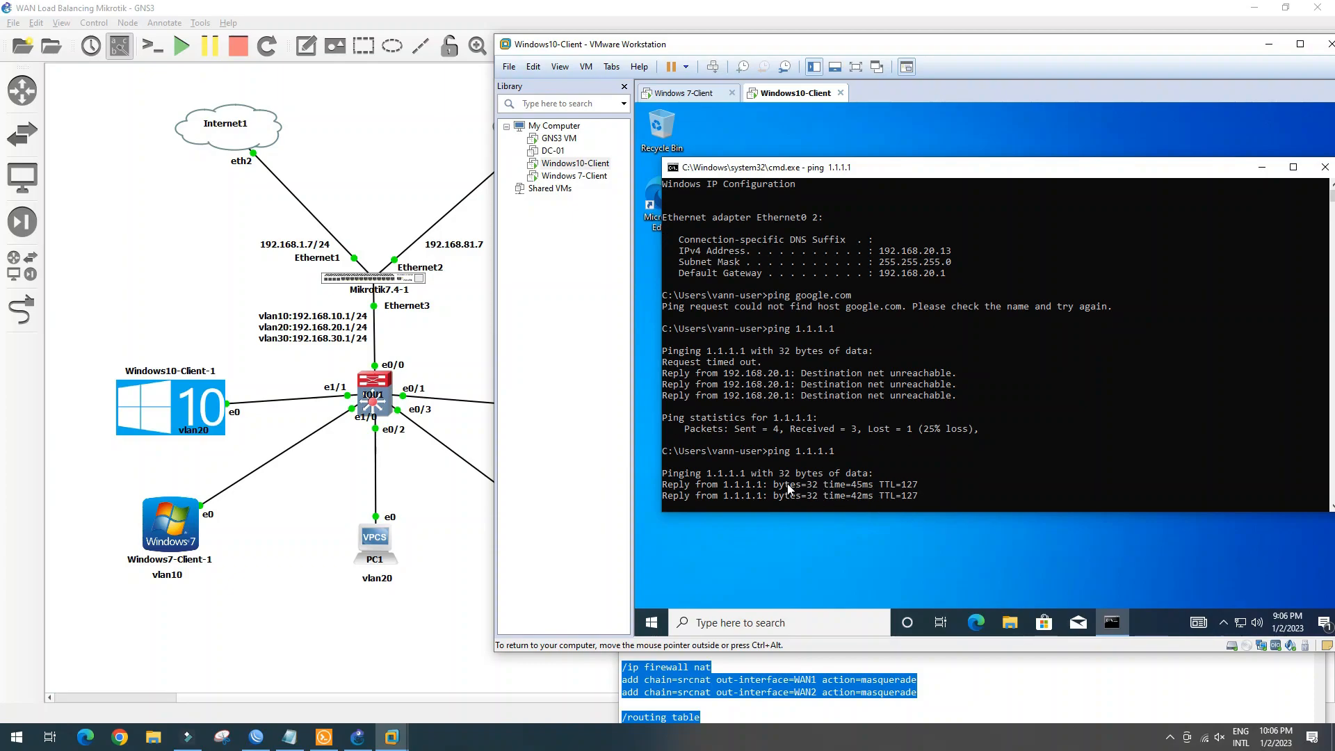
left_click(258, 738)
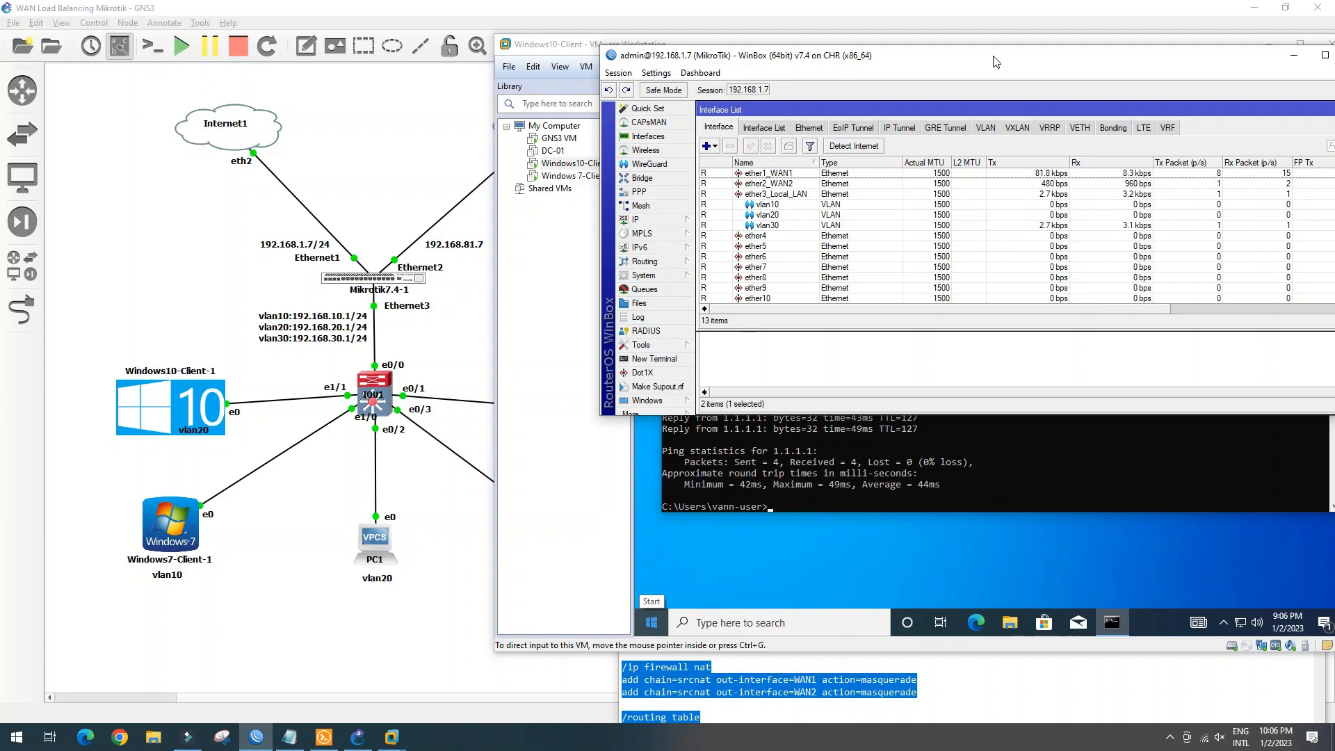
Move the WinBox window left over the topology and select the vlan20 interface row
left_click_drag(996, 62, 504, 56)
left_click_drag(681, 49, 632, 43)
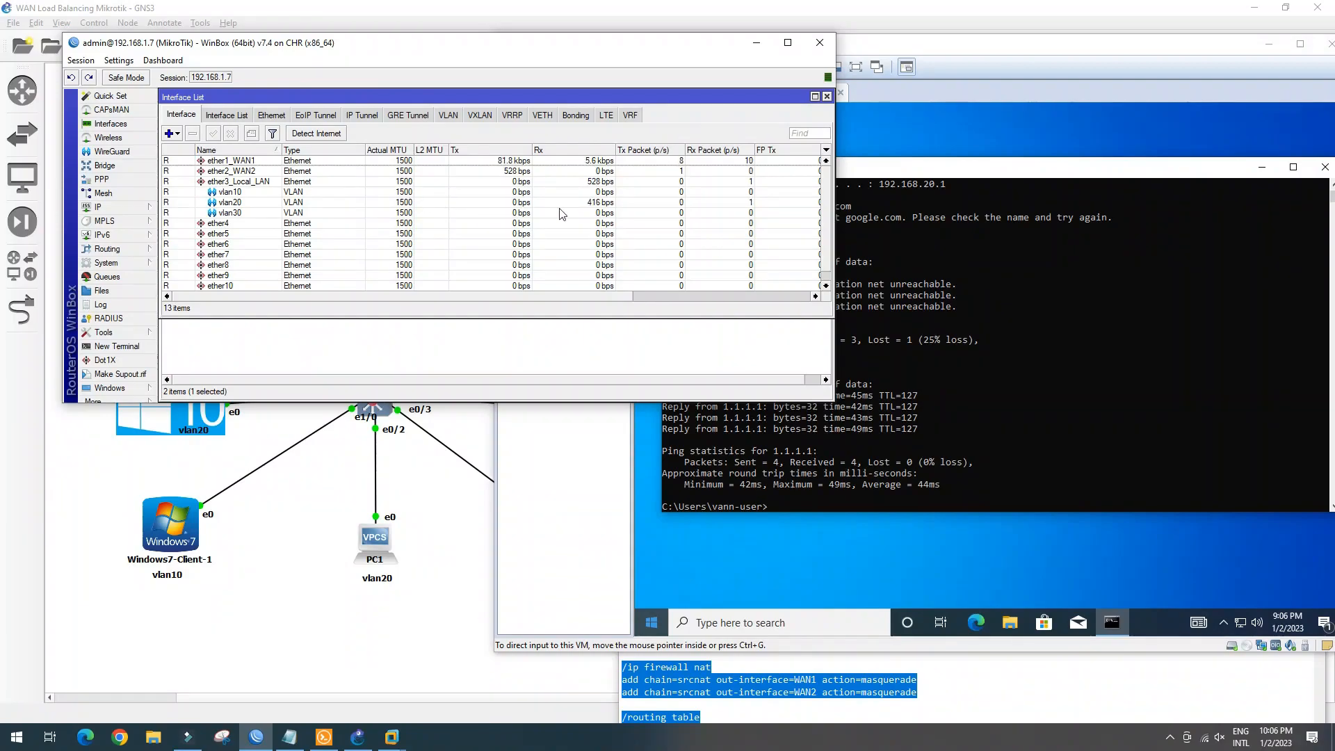
left_click(526, 202)
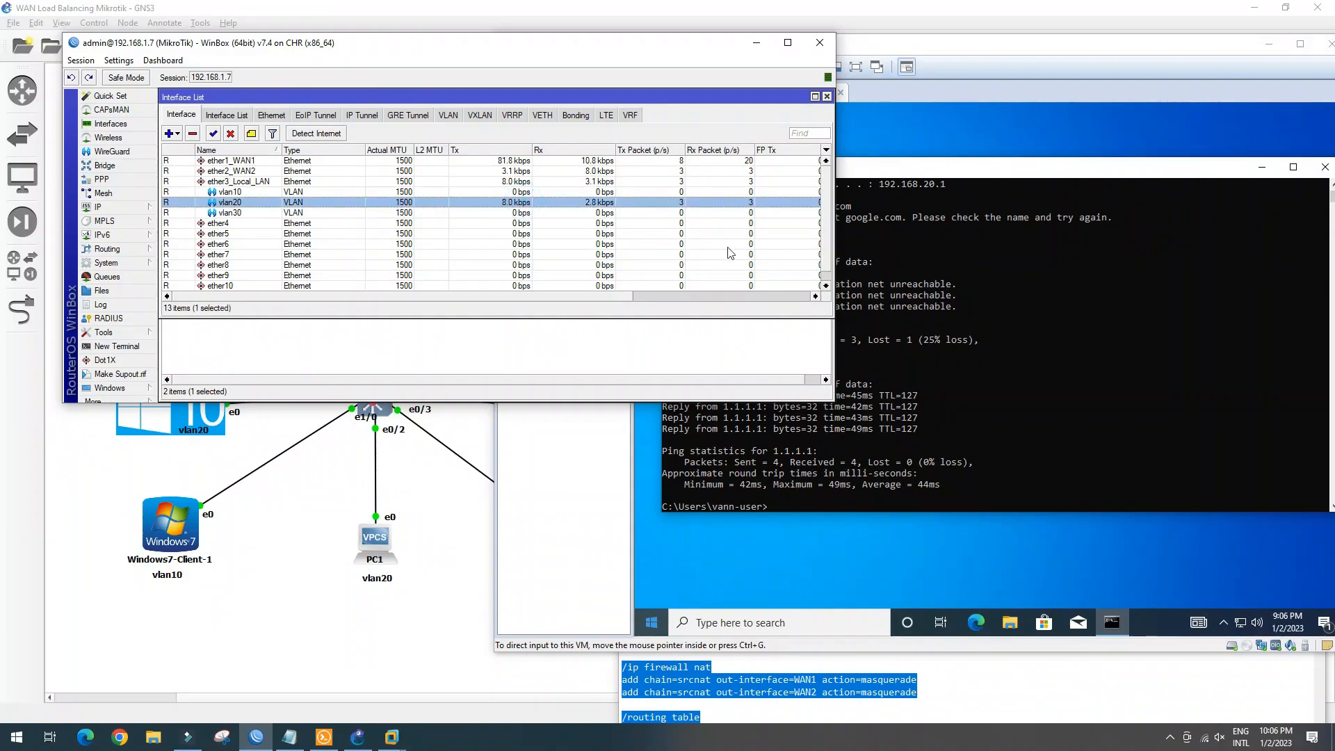
left_click_drag(679, 53, 638, 40)
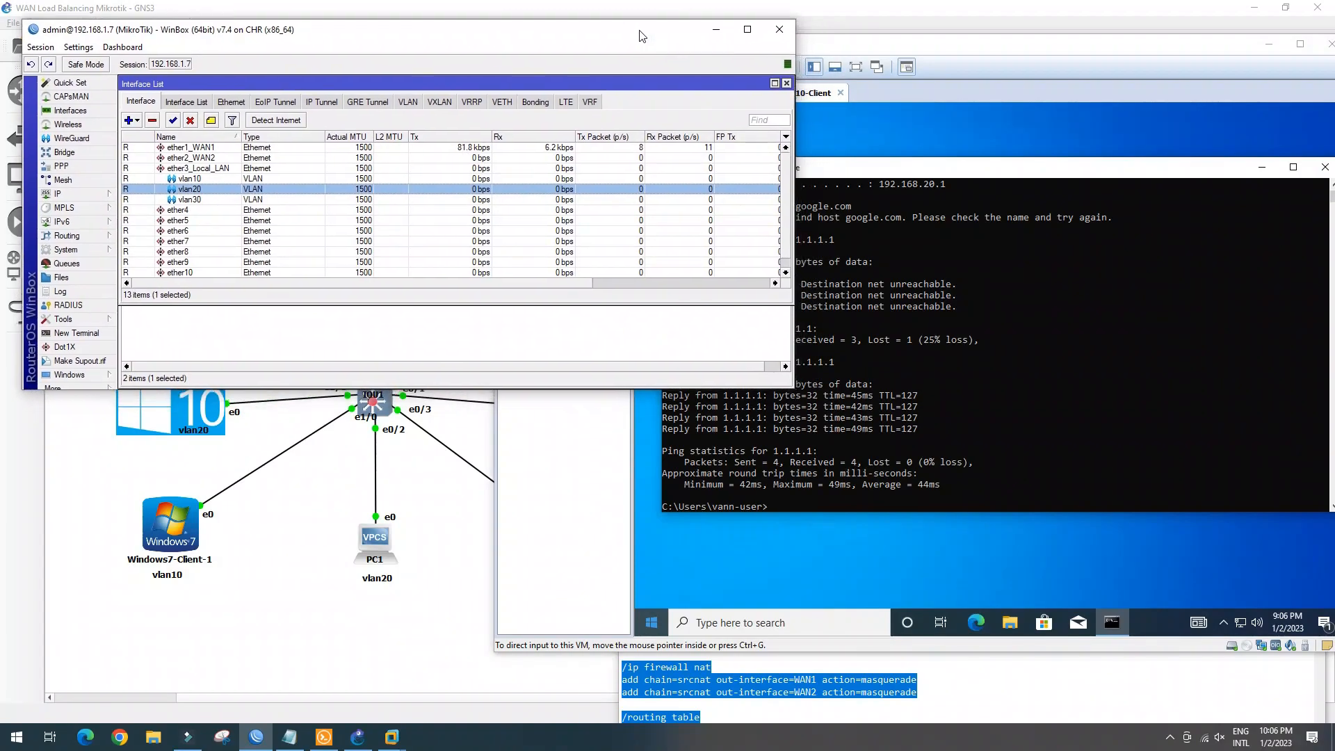
left_click(996, 171)
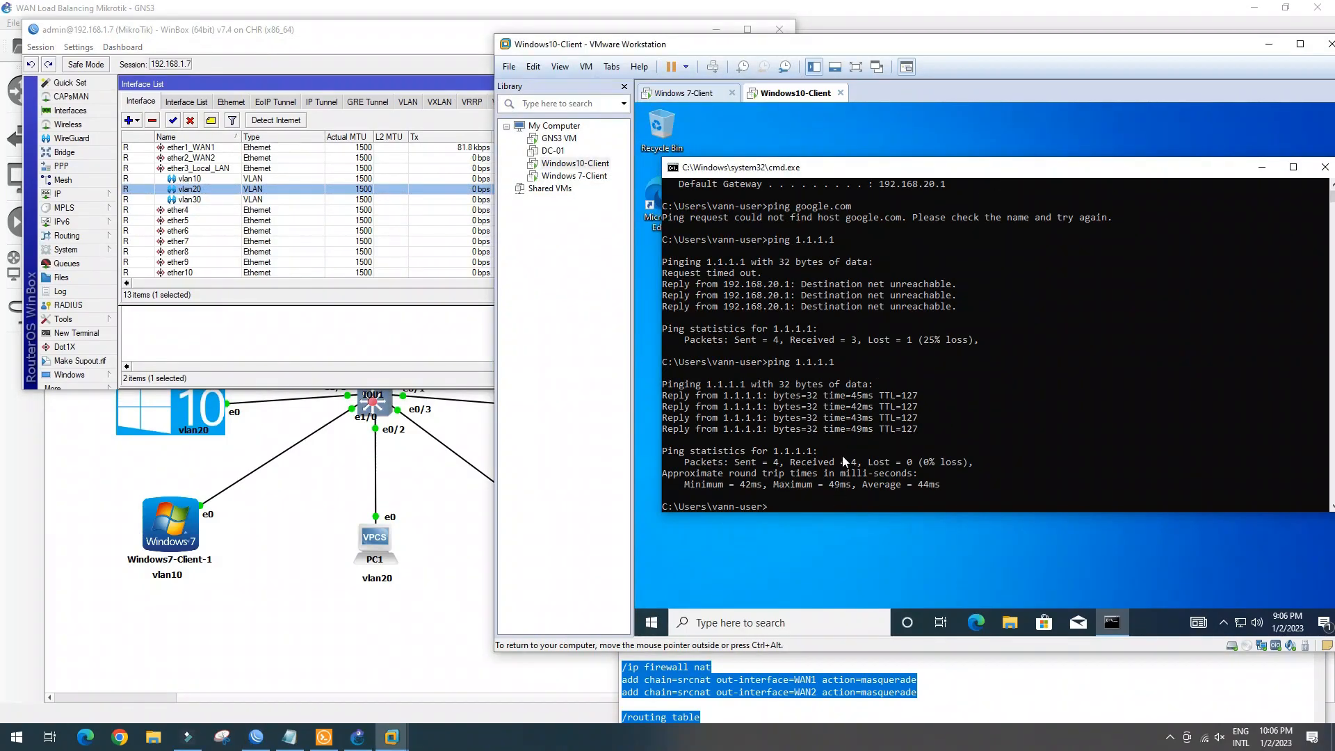
Narrow the WinBox windows and close the Firewall NAT window, leaving the client console beside it
left_click(456, 35)
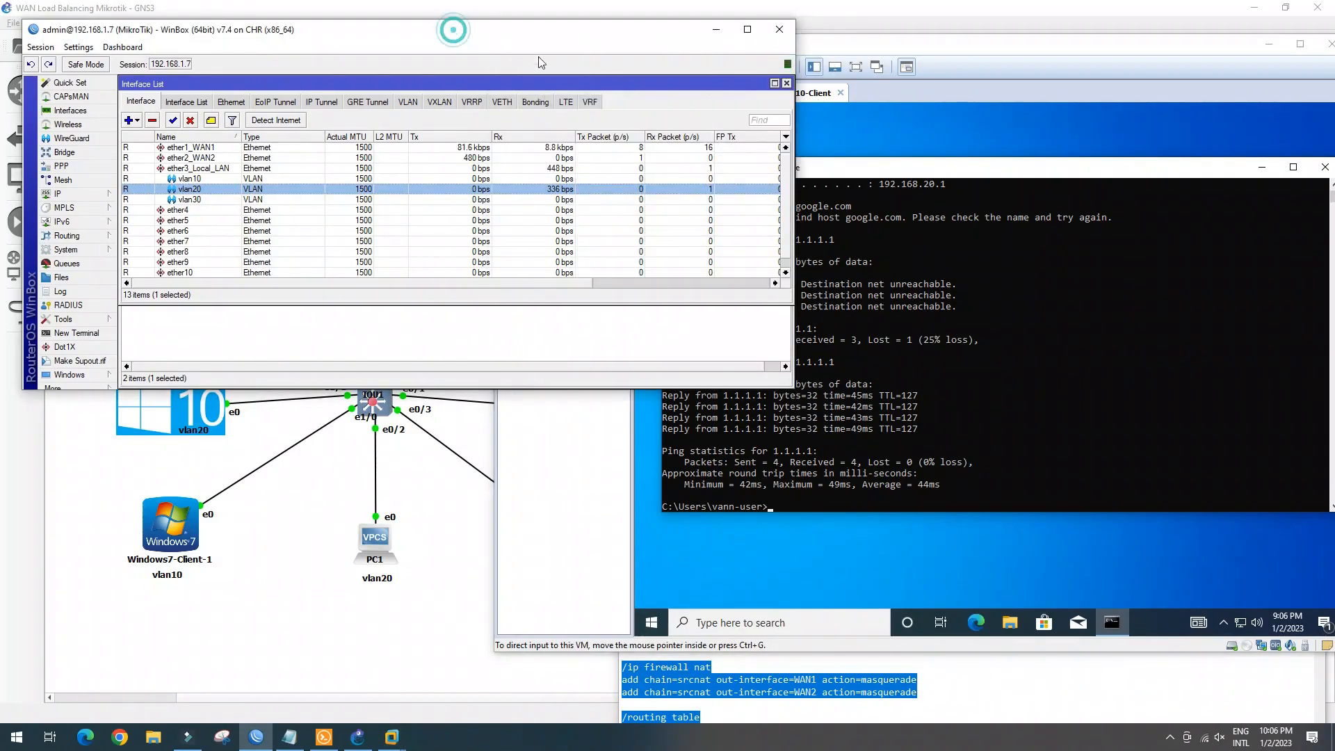
left_click_drag(774, 226, 686, 223)
left_click_drag(793, 221, 727, 217)
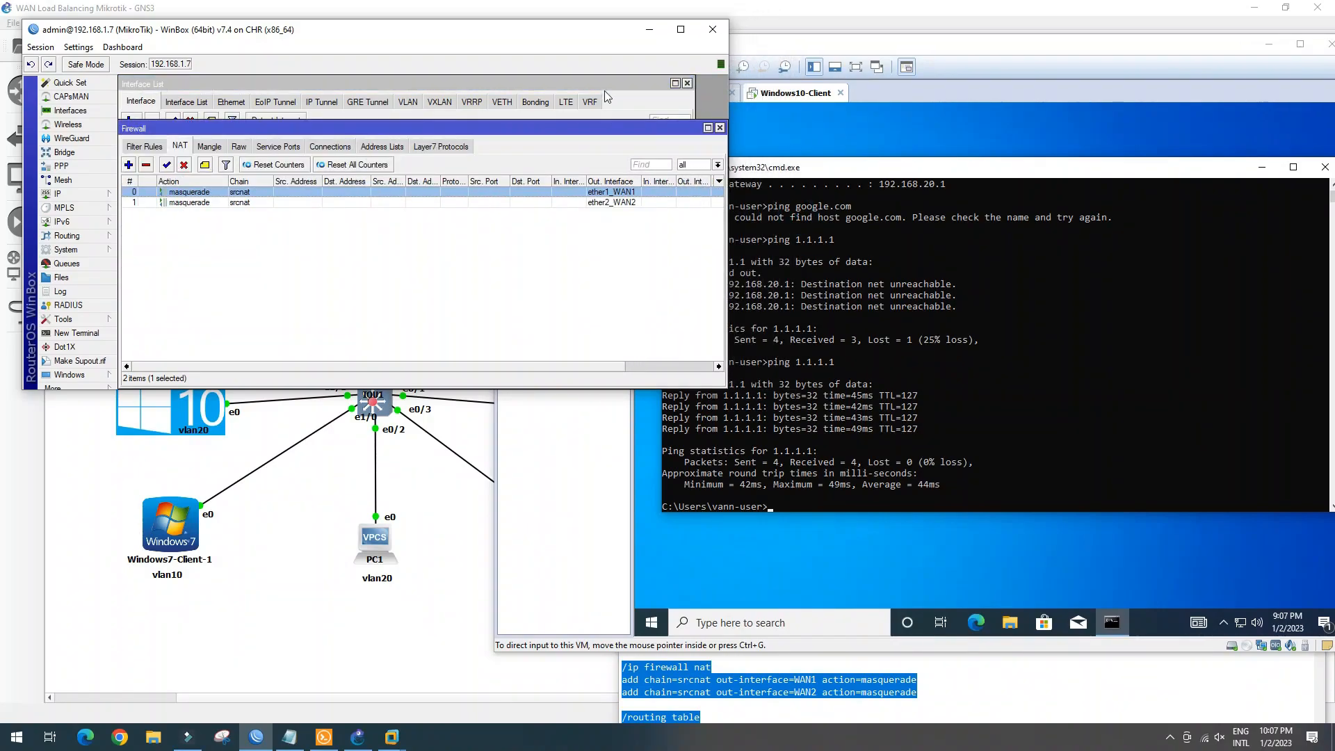
left_click(720, 128)
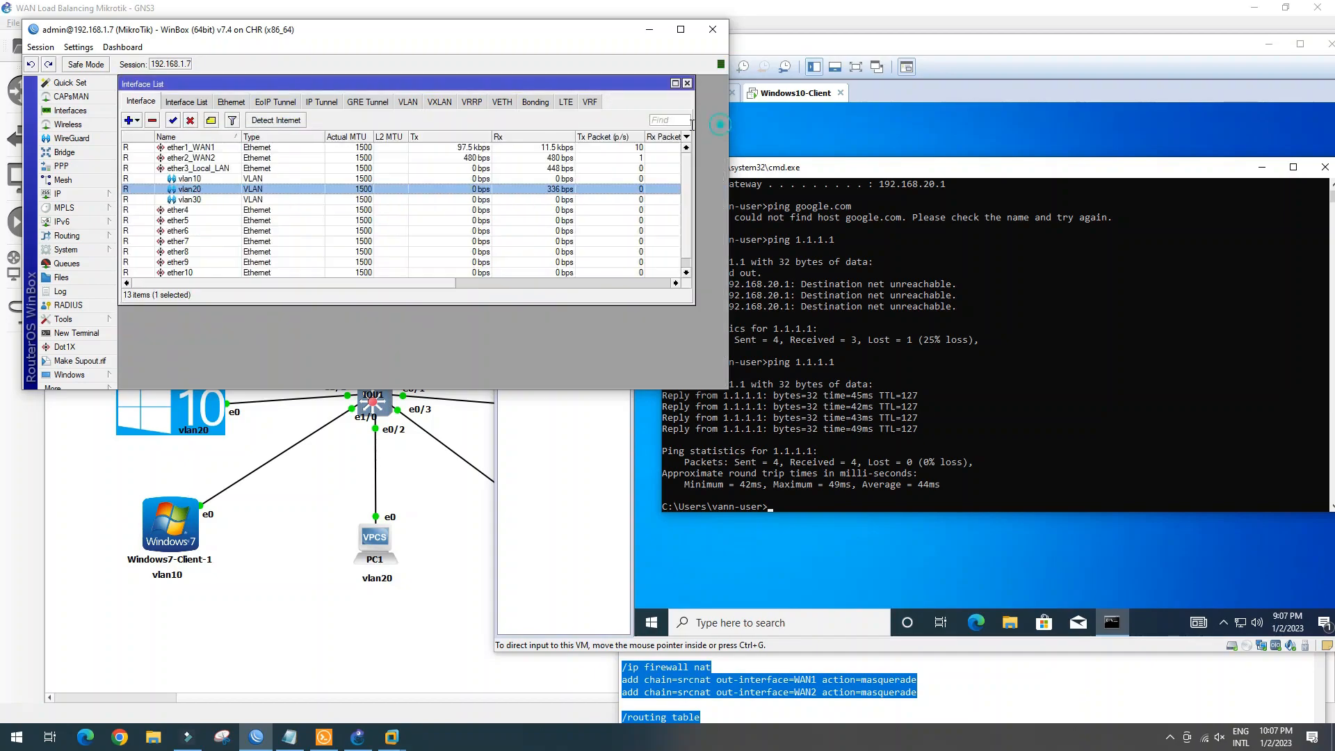
left_click(815, 503)
Rerun ping 1.1.1.1, then tracert -d 1.1.1.1 showing hops 192.168.20.1 and 192.168.81.1
key("Up")
key("Return")
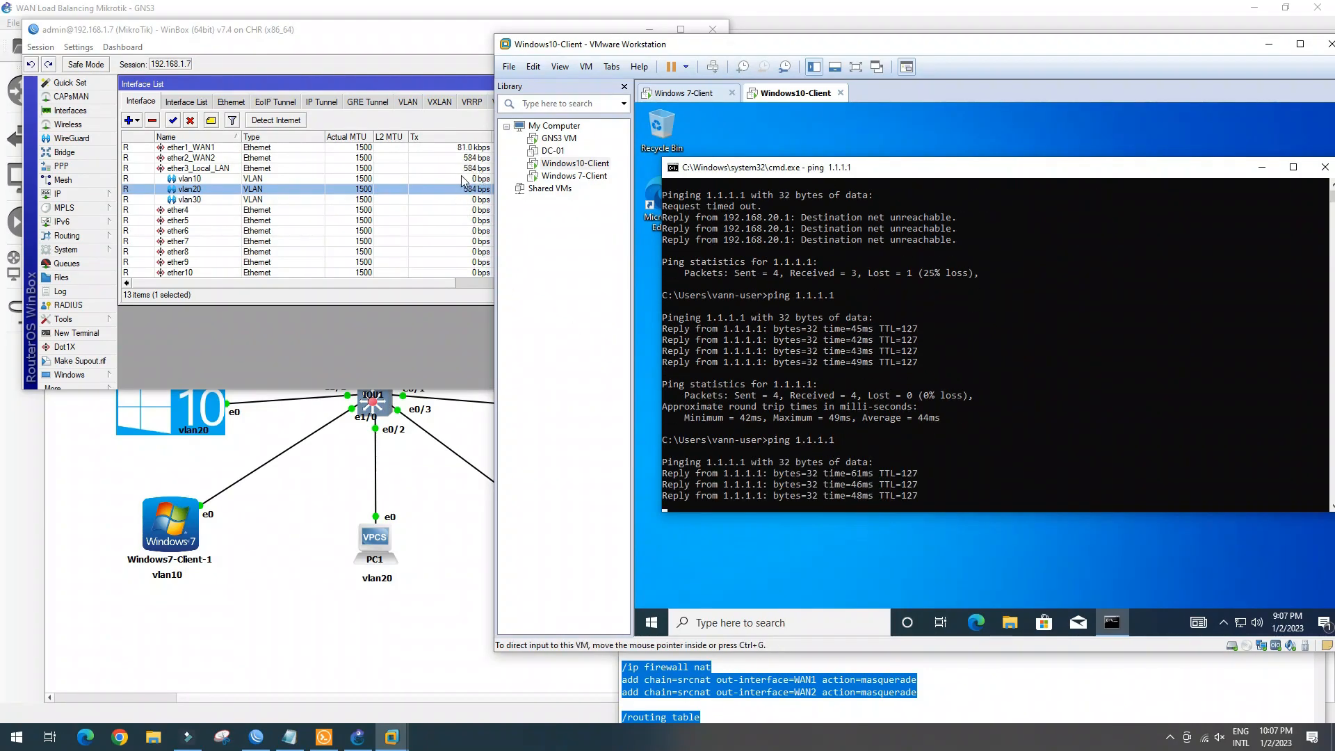
left_click_drag(908, 42, 937, 38)
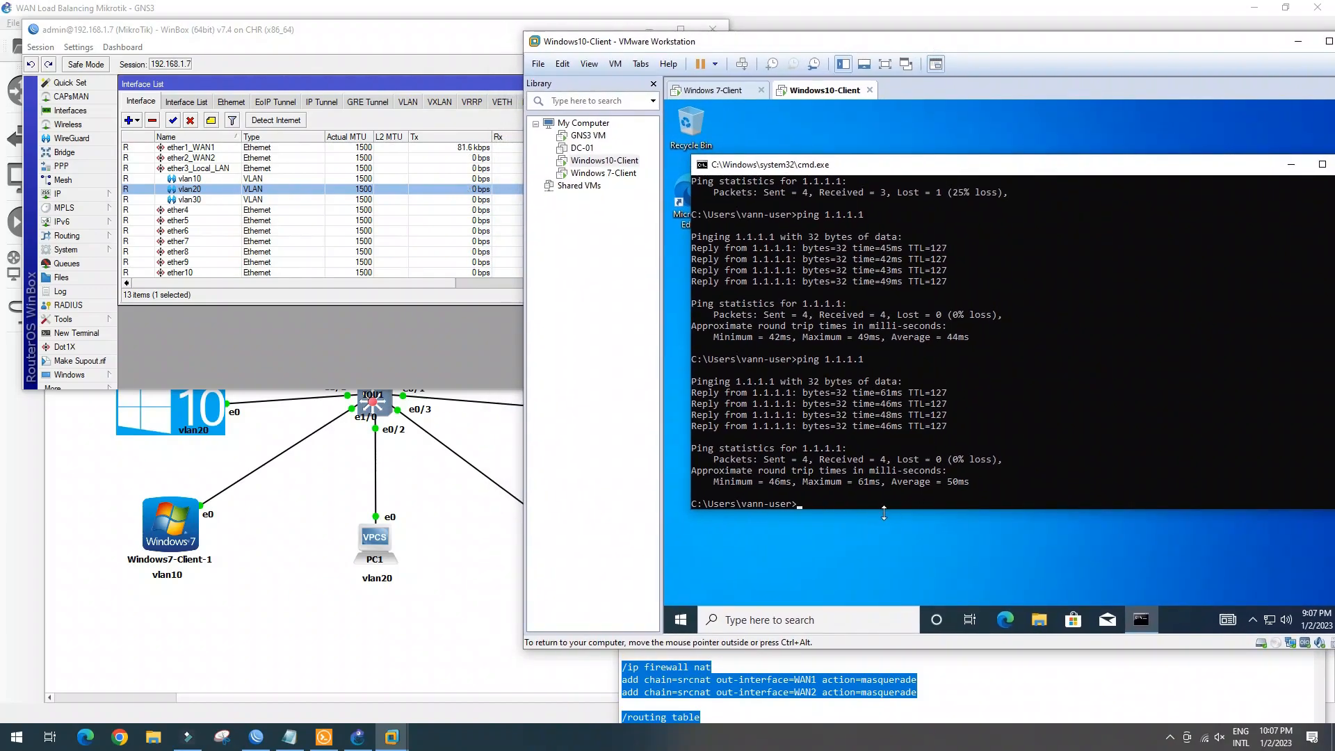
type("acert")
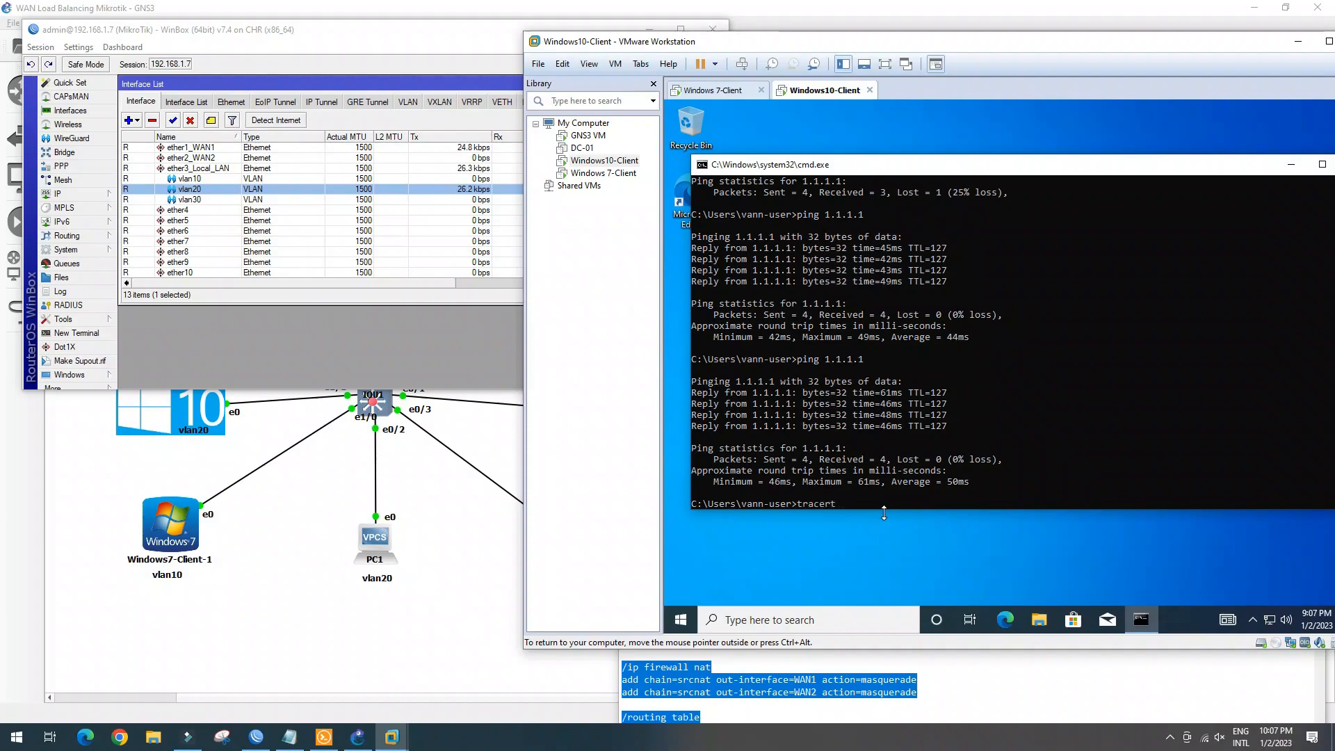
type(" -d 1.1.1.1")
key("Return")
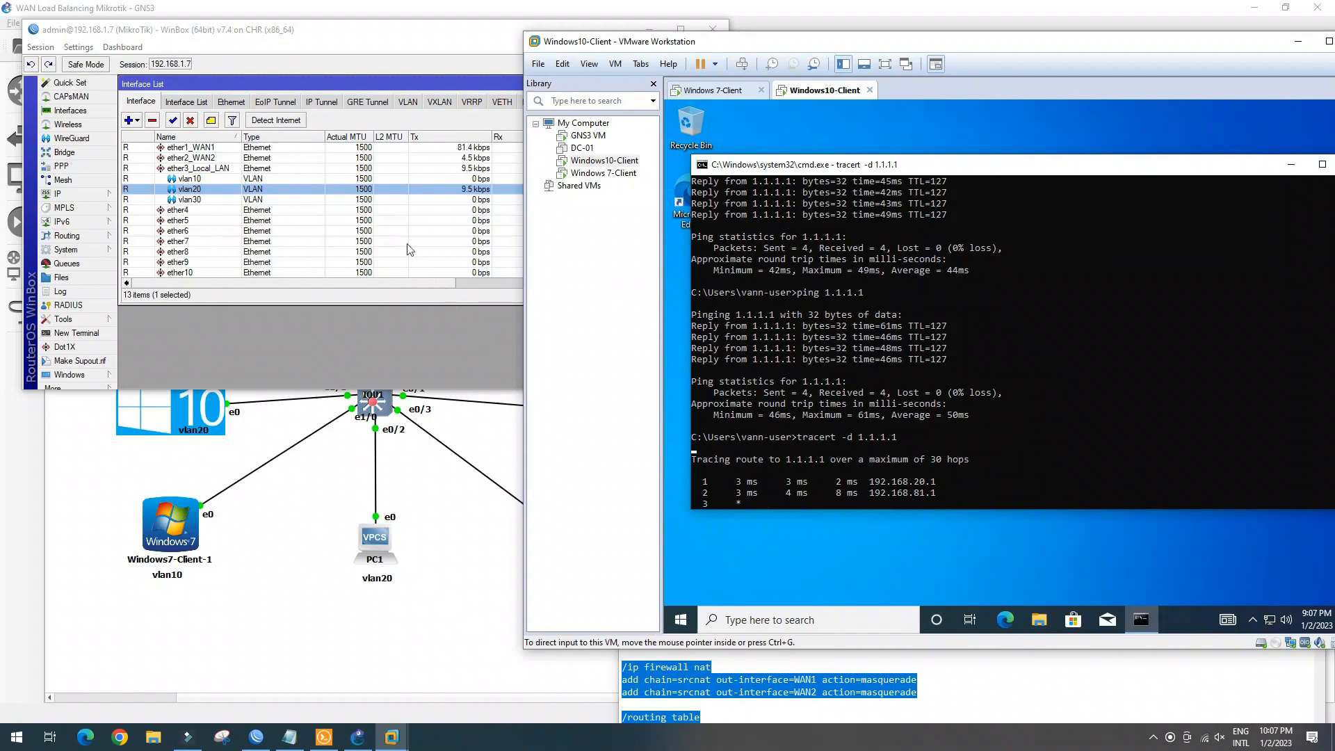
In Solar-PuTTY, show PC2's IP configuration, confirming 192.168.30.254 on vlan30
left_click(324, 736)
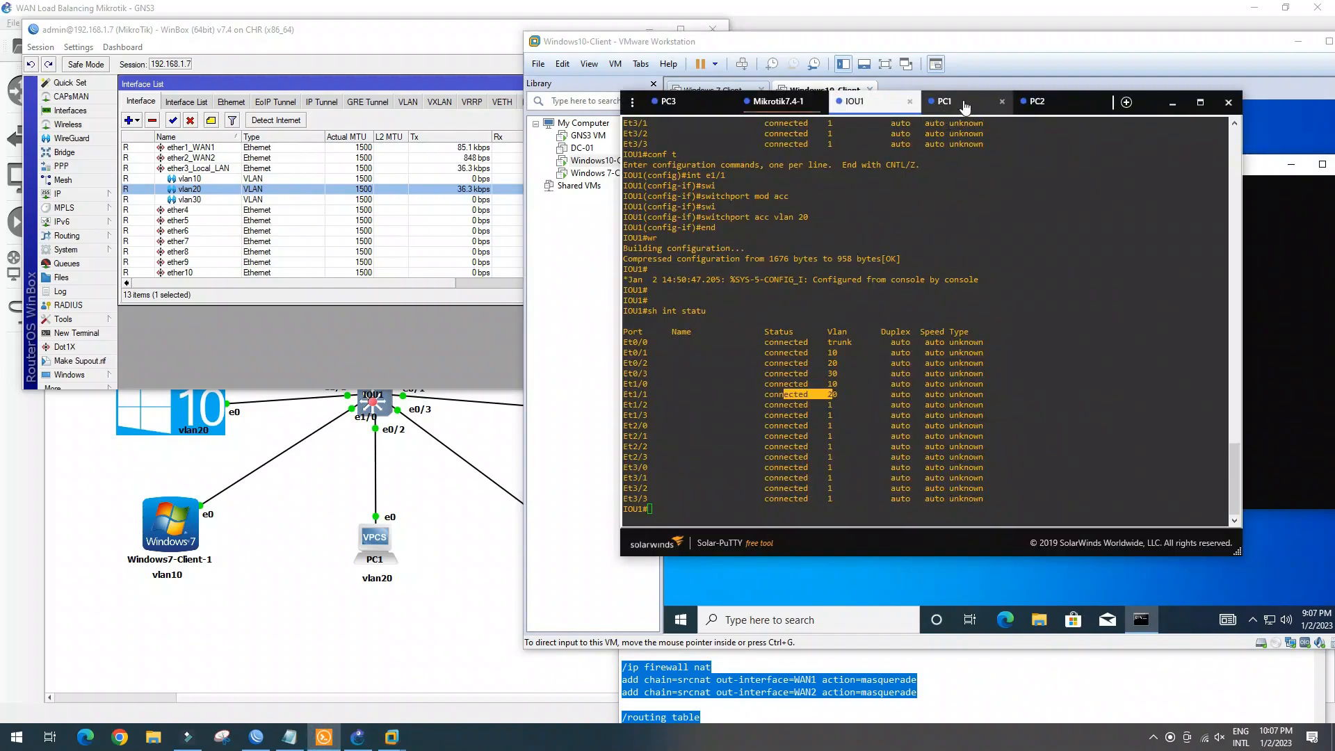
left_click(946, 102)
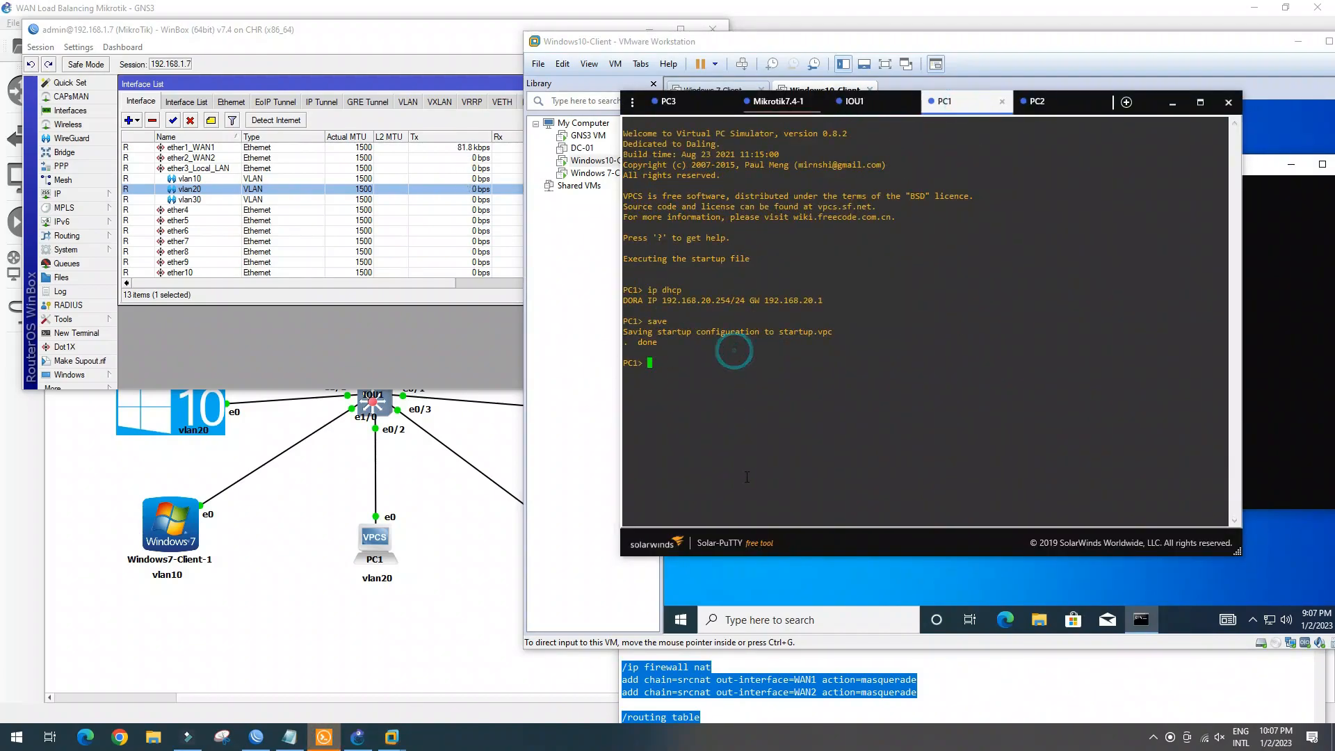
type("ping 1")
left_click(1058, 111)
left_click(674, 374)
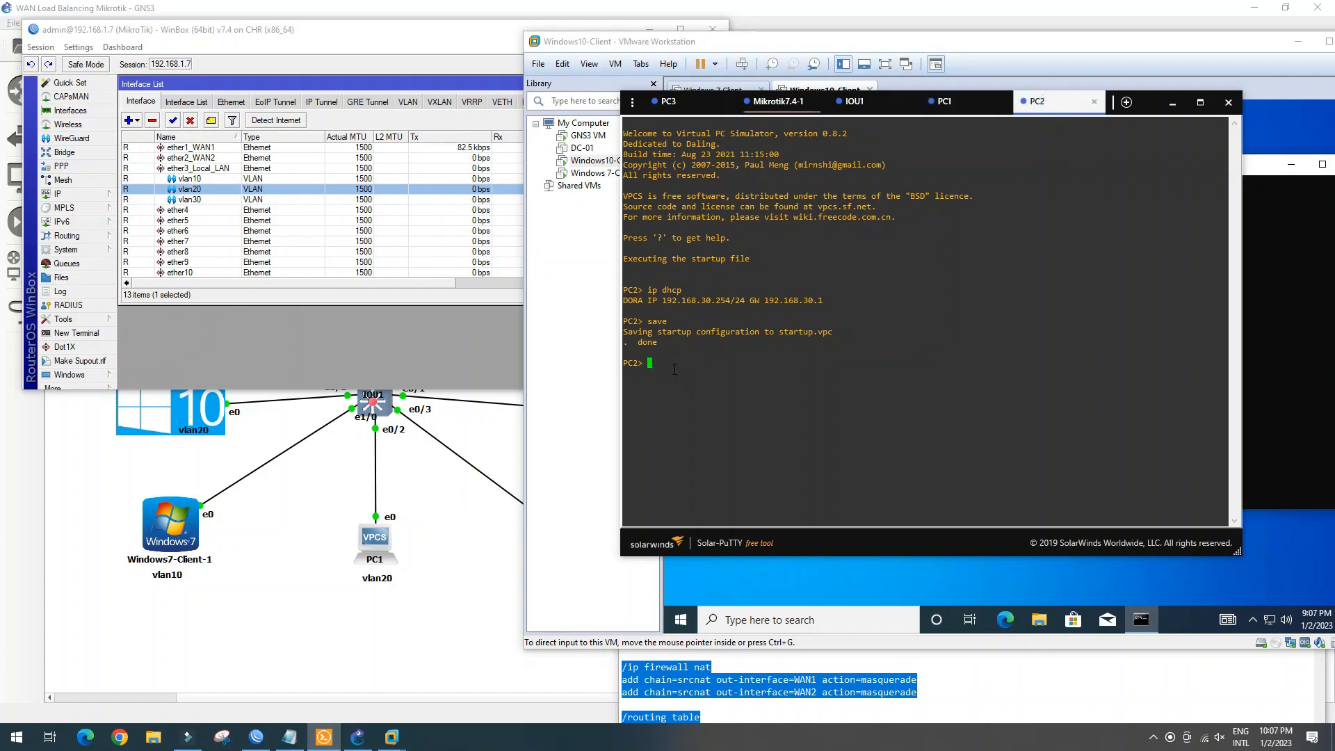
type("sh")
key("Return")
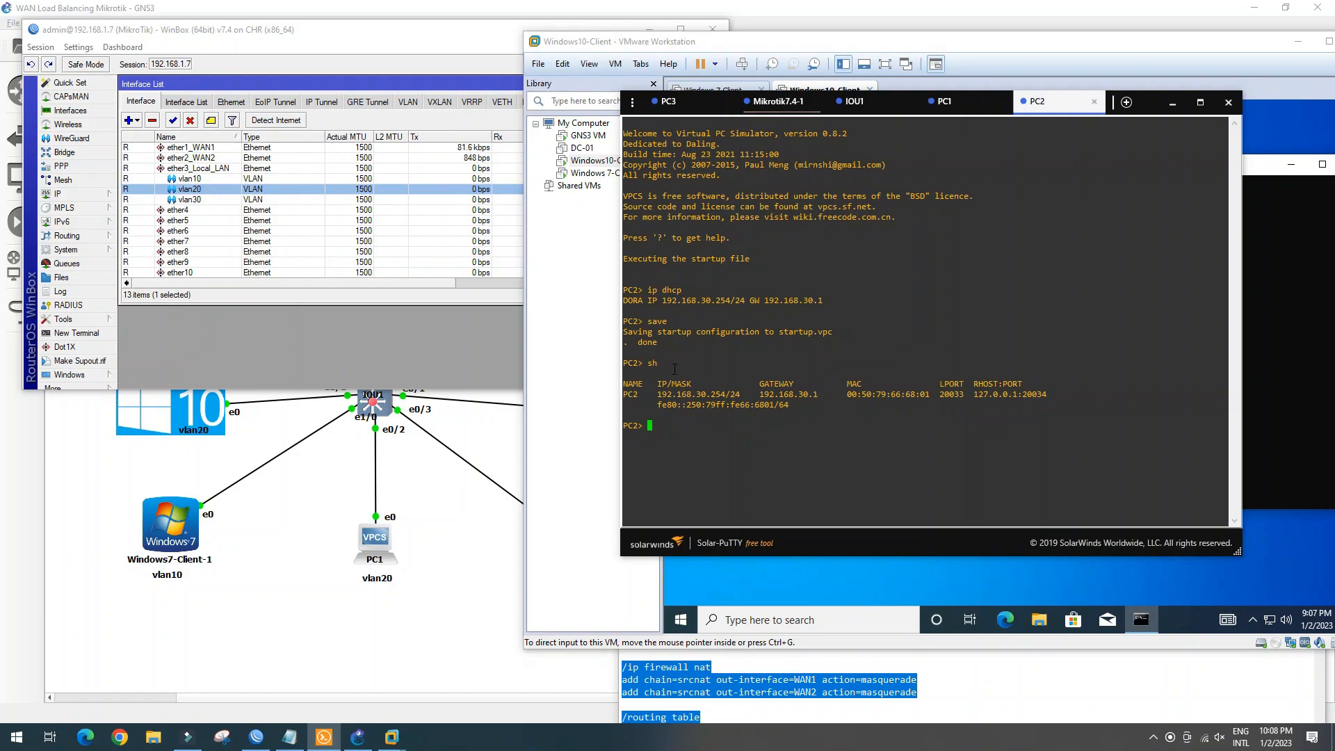
From PC2, ping 1.1.1.1 (five replies) and trace it to hop 5, 202.58.97.102, via 192.168.30.1
type("pin")
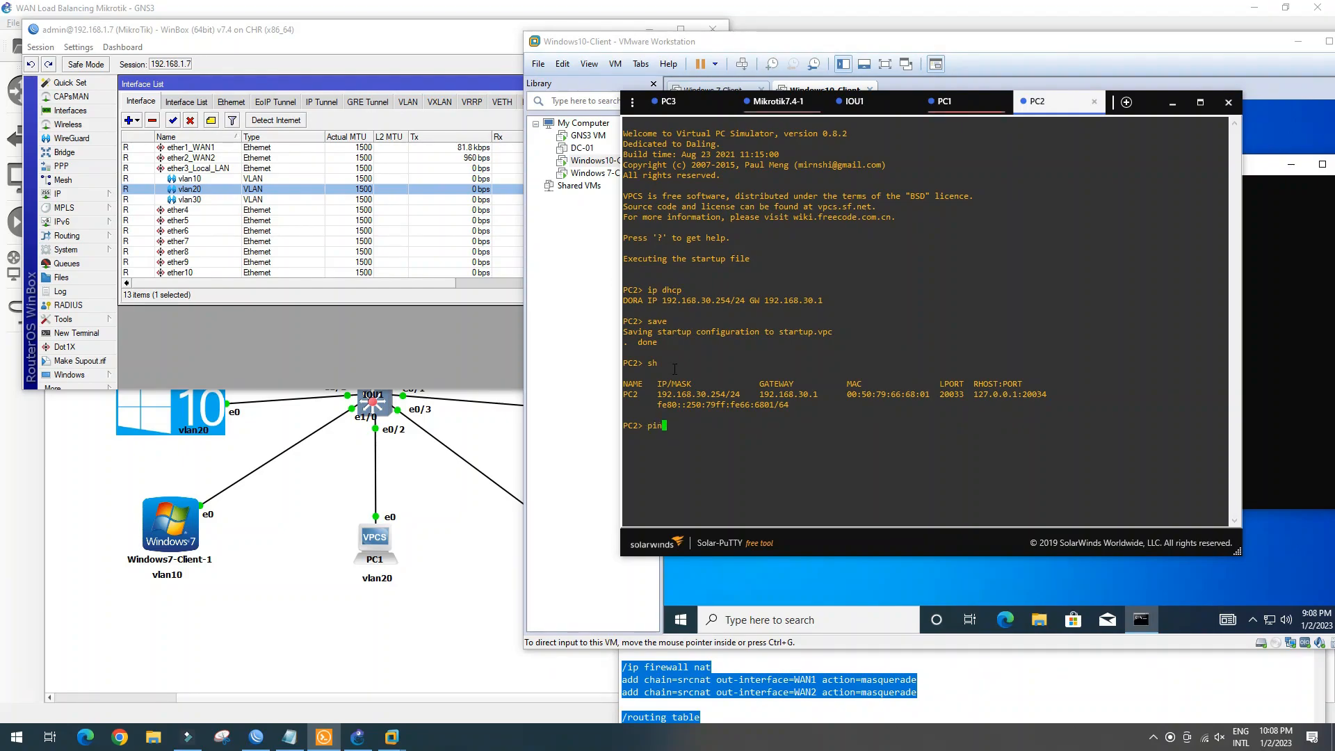
type("g 1.1.1.1")
key("Return")
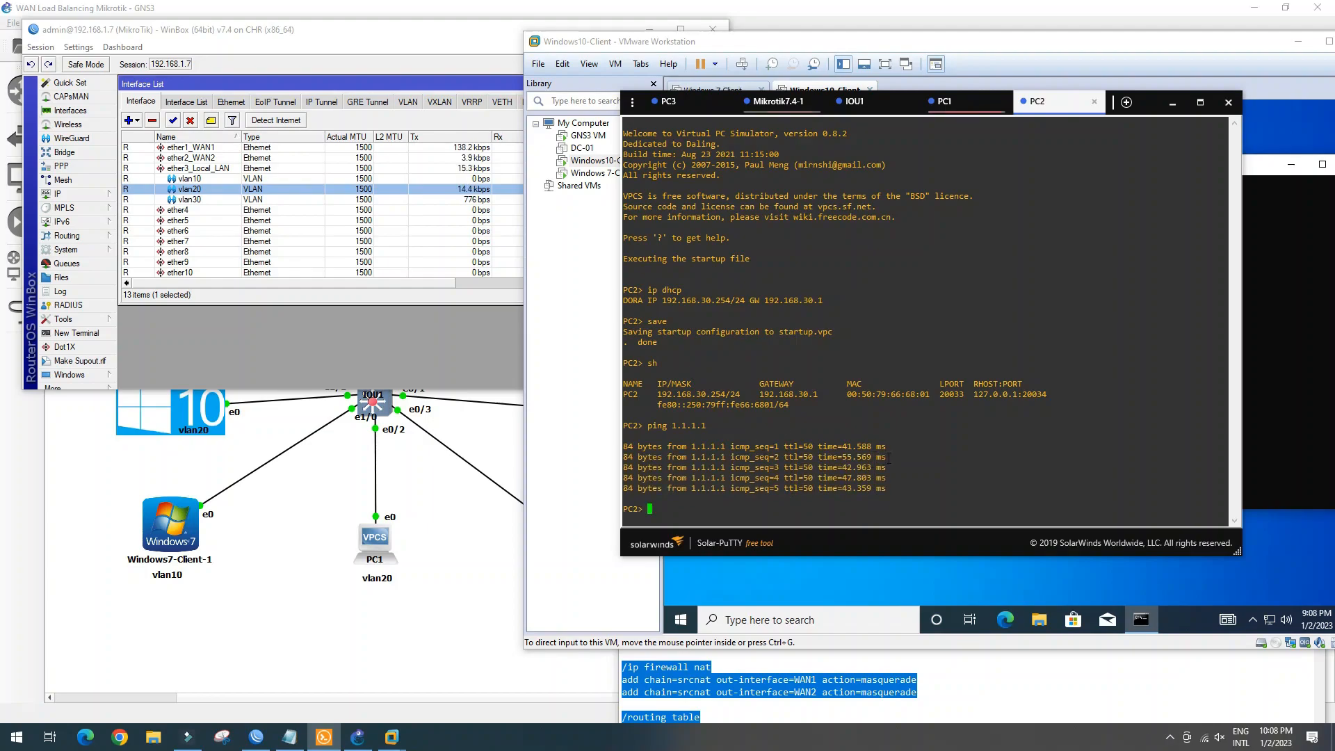
type("trace 1.1.1.1")
key("Return")
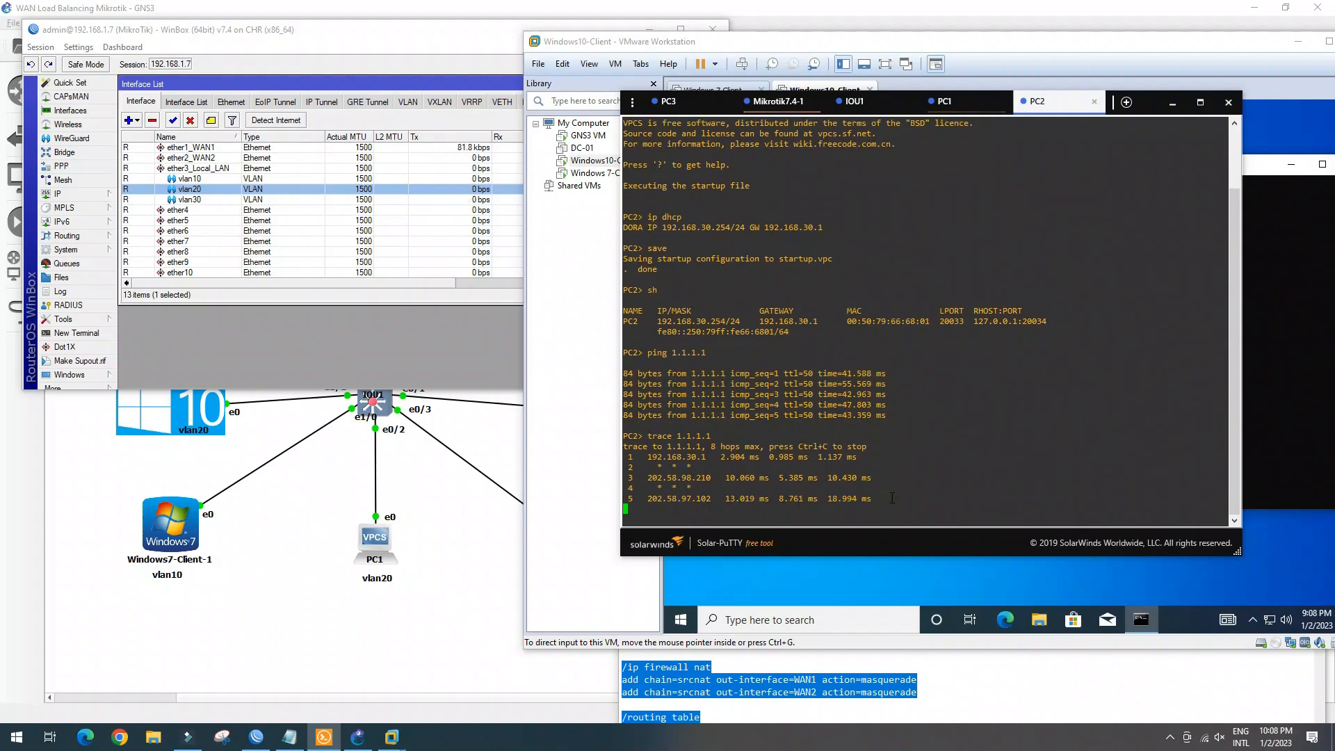
Reconnect PC1's console and show its config: 192.168.20.254/24, gateway 192.168.20.1
left_click(963, 103)
left_click(943, 396)
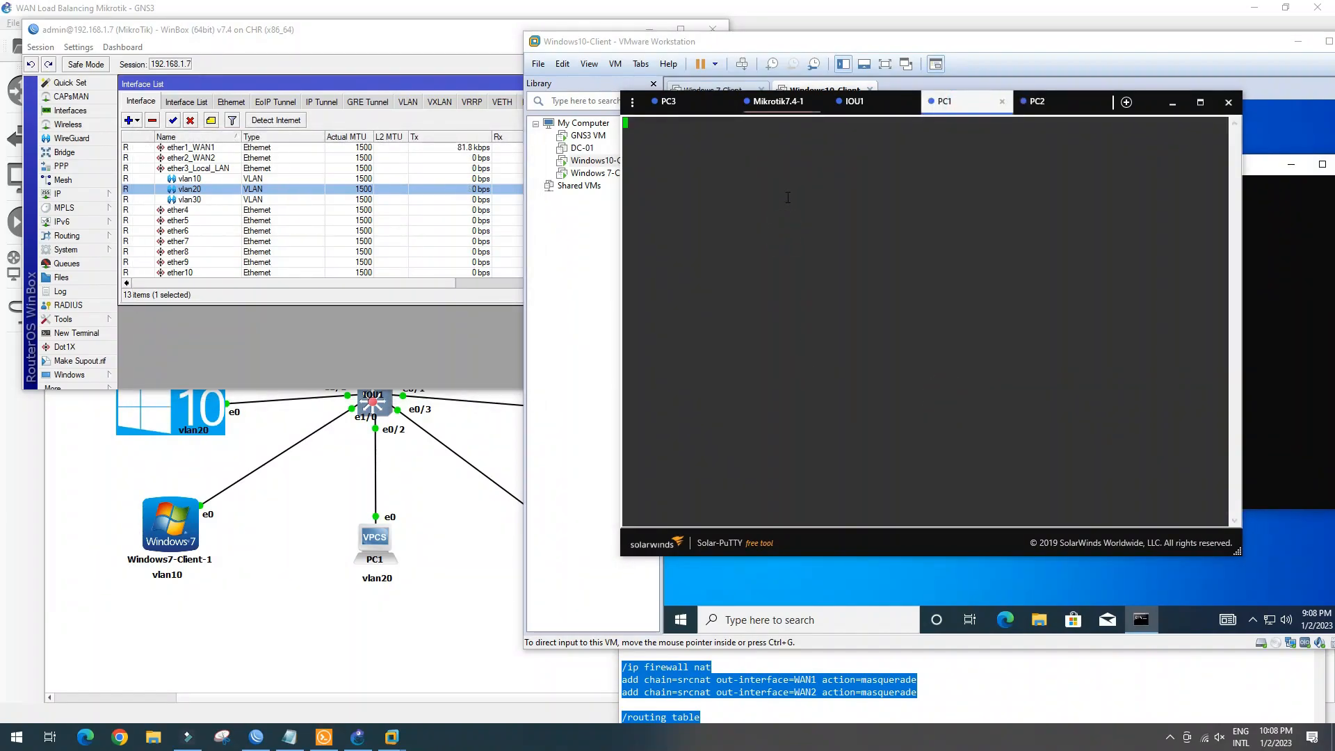
key("Return")
key("Return")
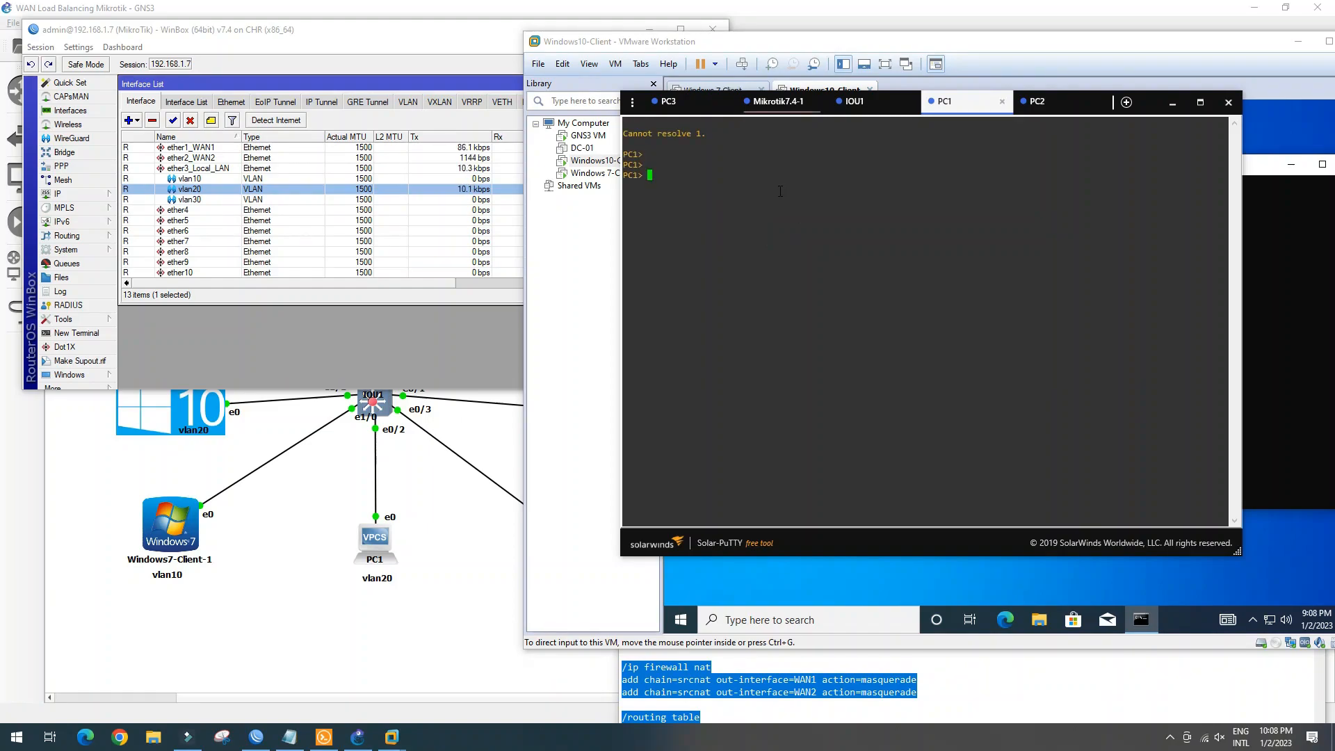
type("sh")
key("Return")
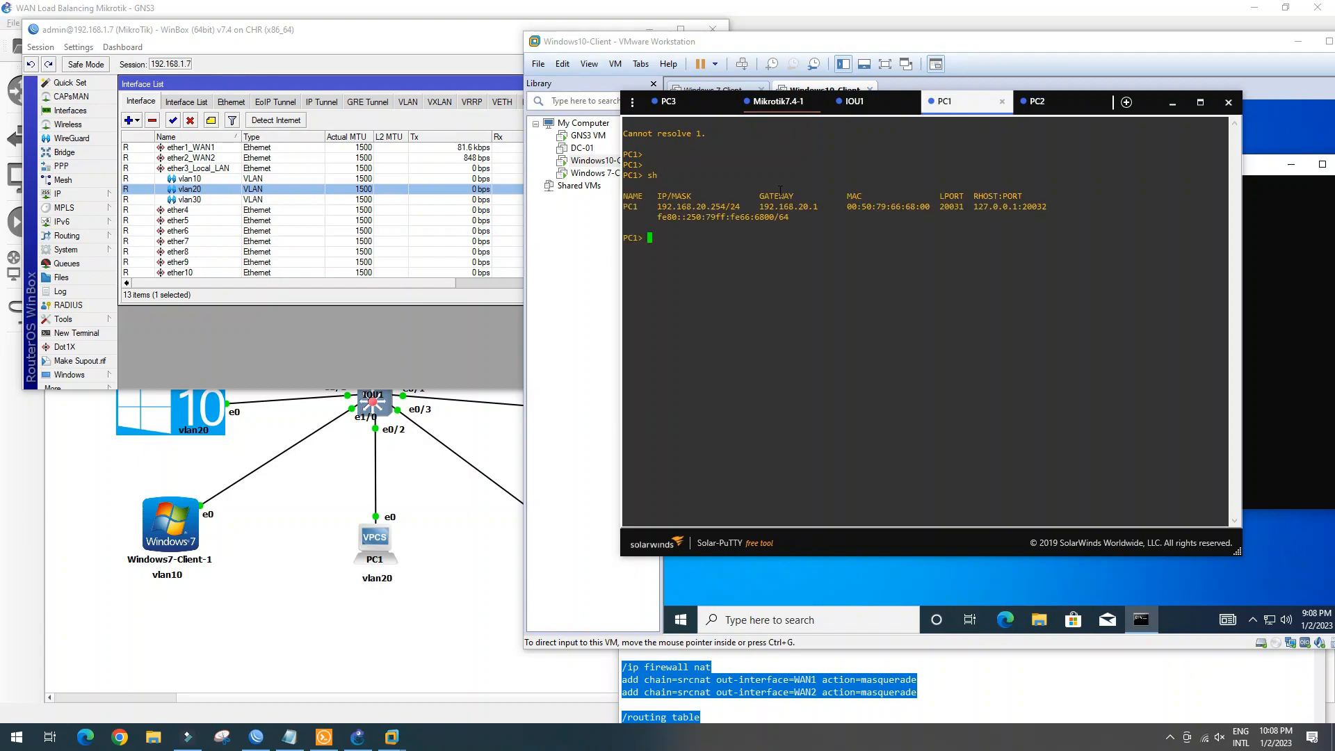
From PC1, ping 8.8.8.8 (five replies) and trace 1.1.1.1 to hop 8, 172.16.16.57
type("ping 8.8.8.8")
key("Return")
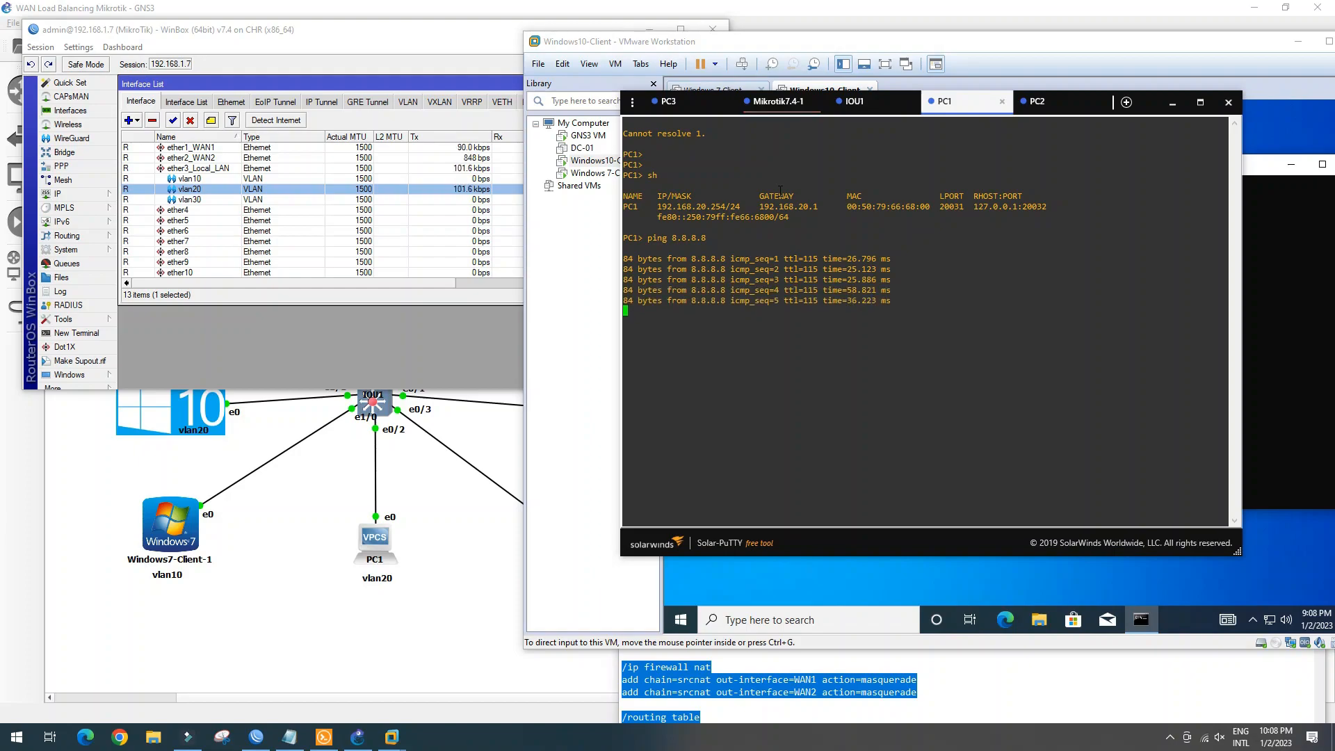
type("ace 1.1.1.1")
key("Return")
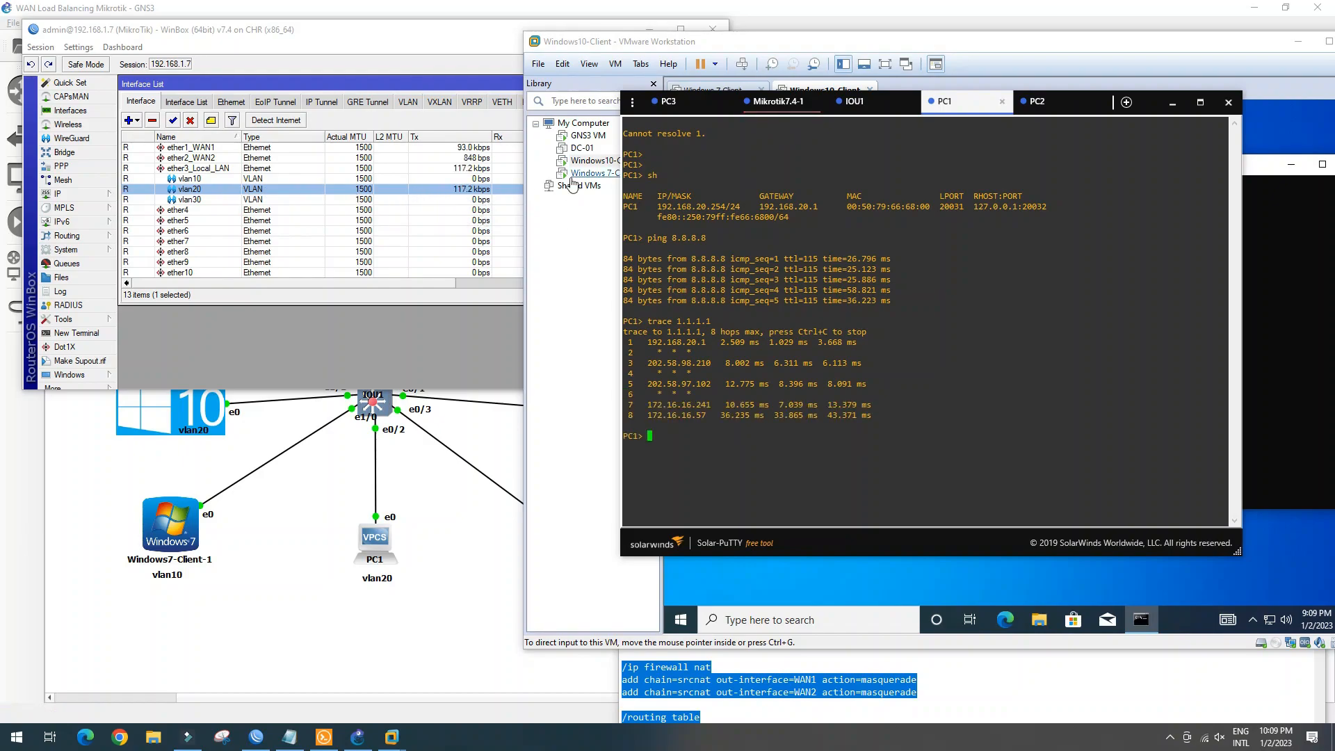
Highlight the route hops in the Windows 10 client's tracert and in PC1's and PC2's trace outputs
left_click(881, 590)
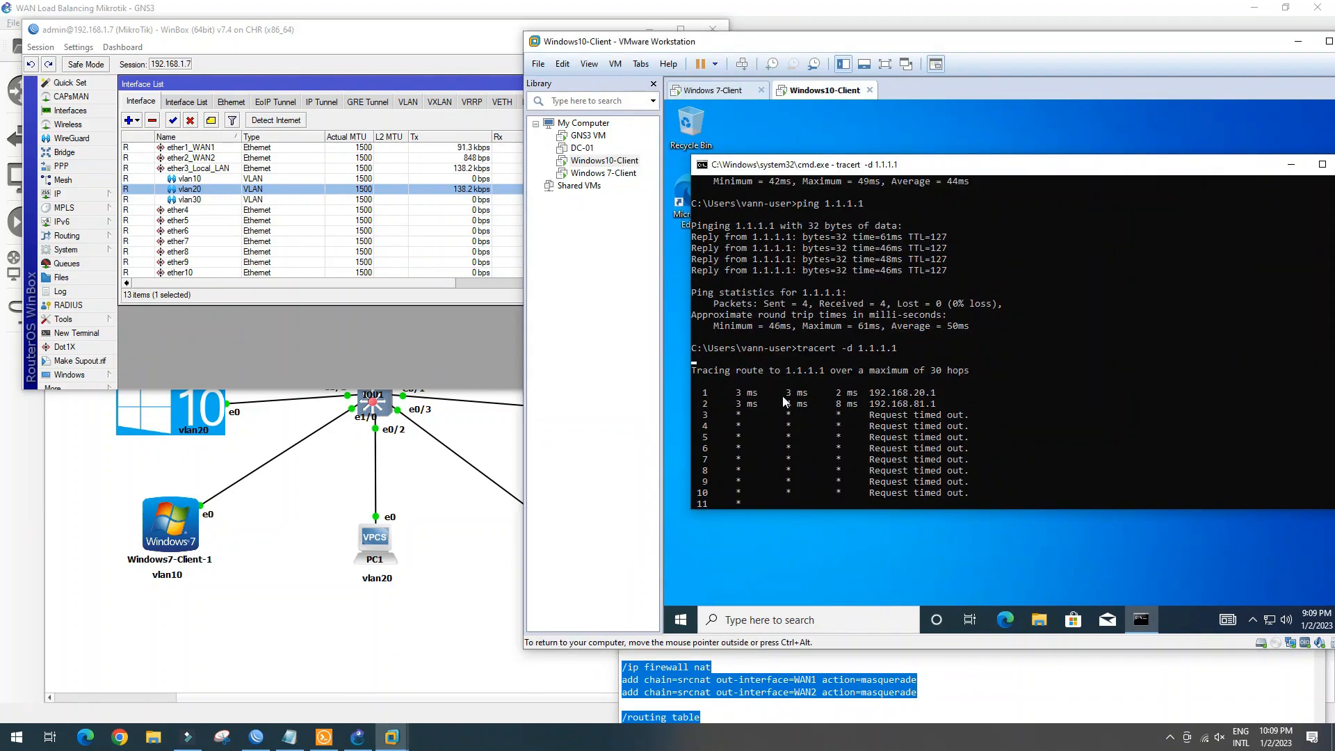
left_click_drag(942, 406, 743, 414)
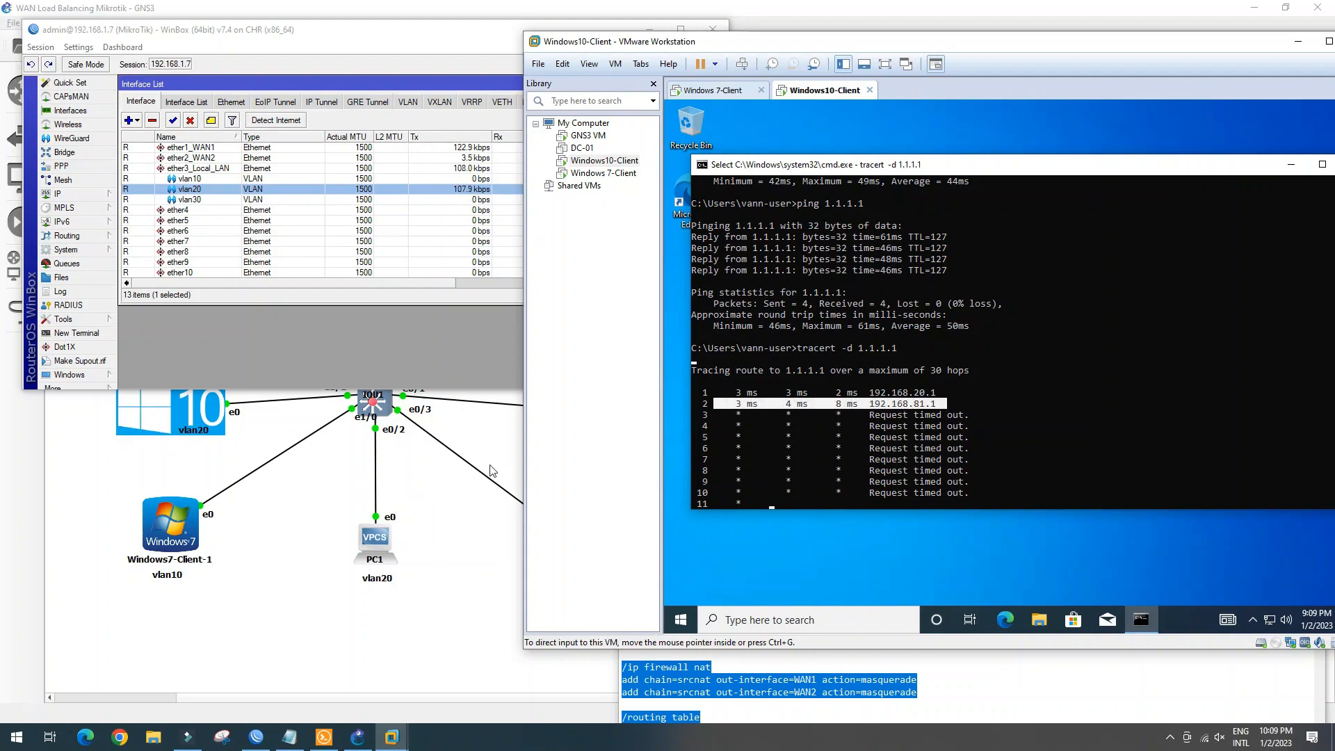
left_click(324, 737)
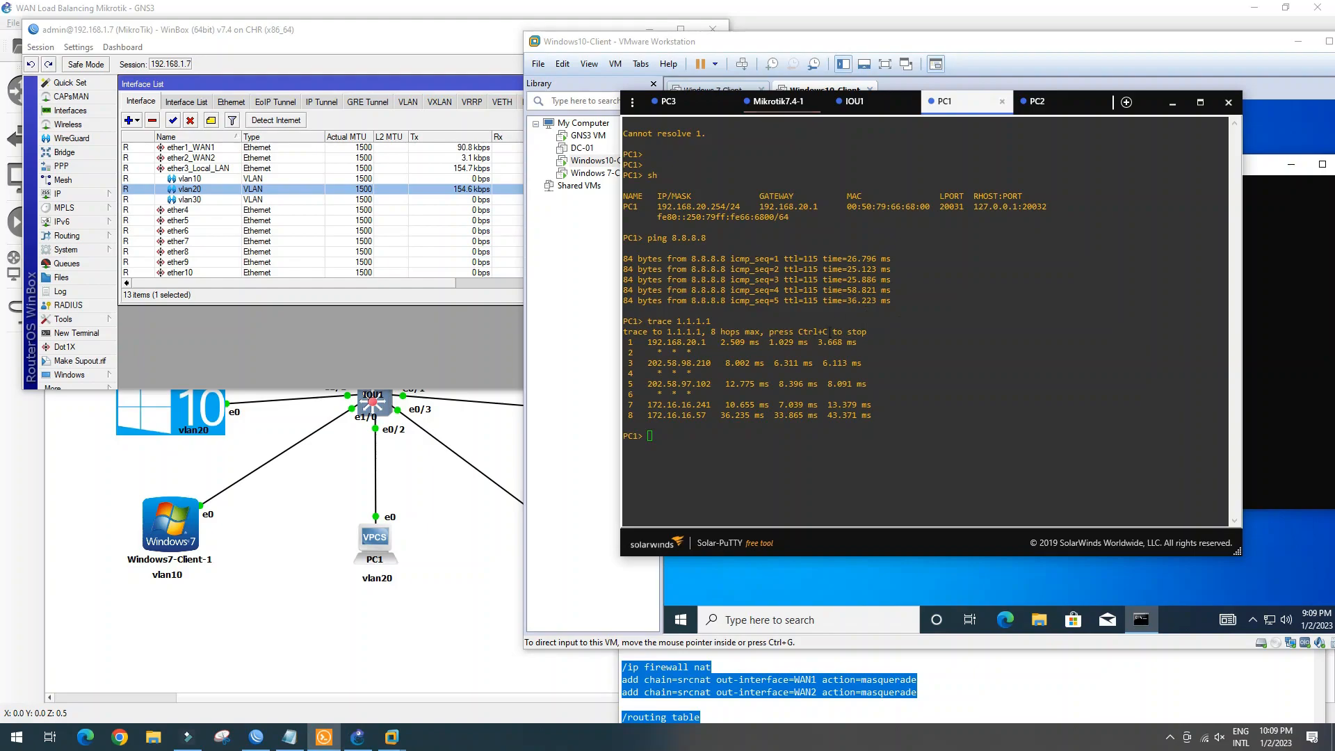
mouse_move(846, 348)
left_mouse_down()
mouse_move(869, 344)
mouse_move(626, 332)
left_mouse_up()
left_click_drag(876, 365, 629, 363)
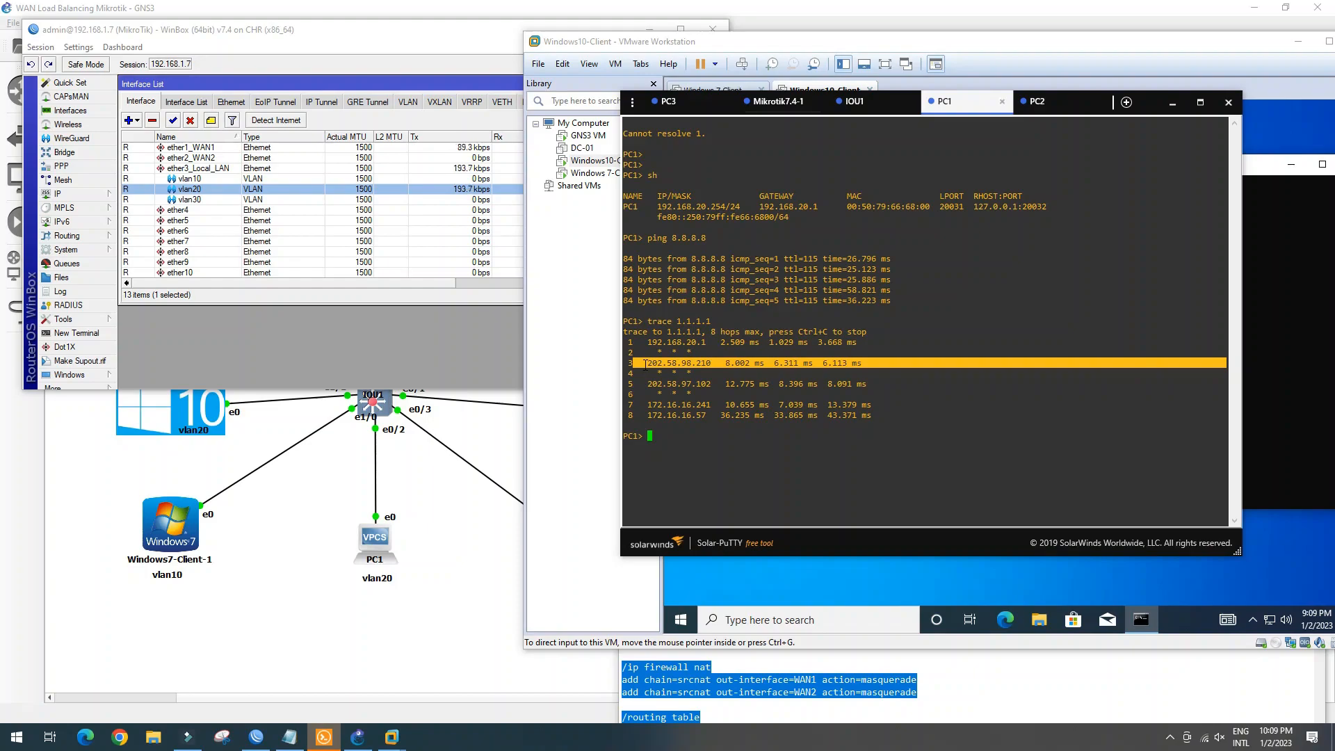
left_click(1039, 102)
left_click_drag(881, 412, 656, 425)
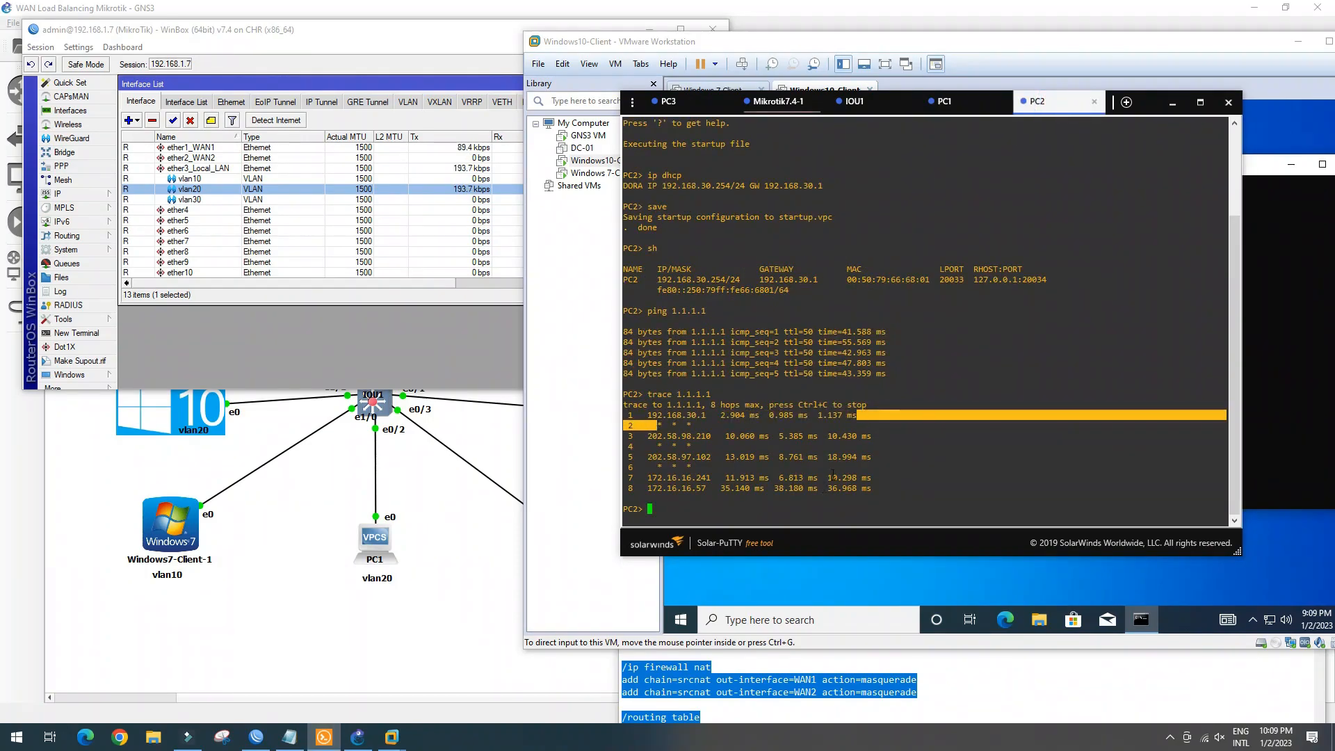
left_click(524, 534)
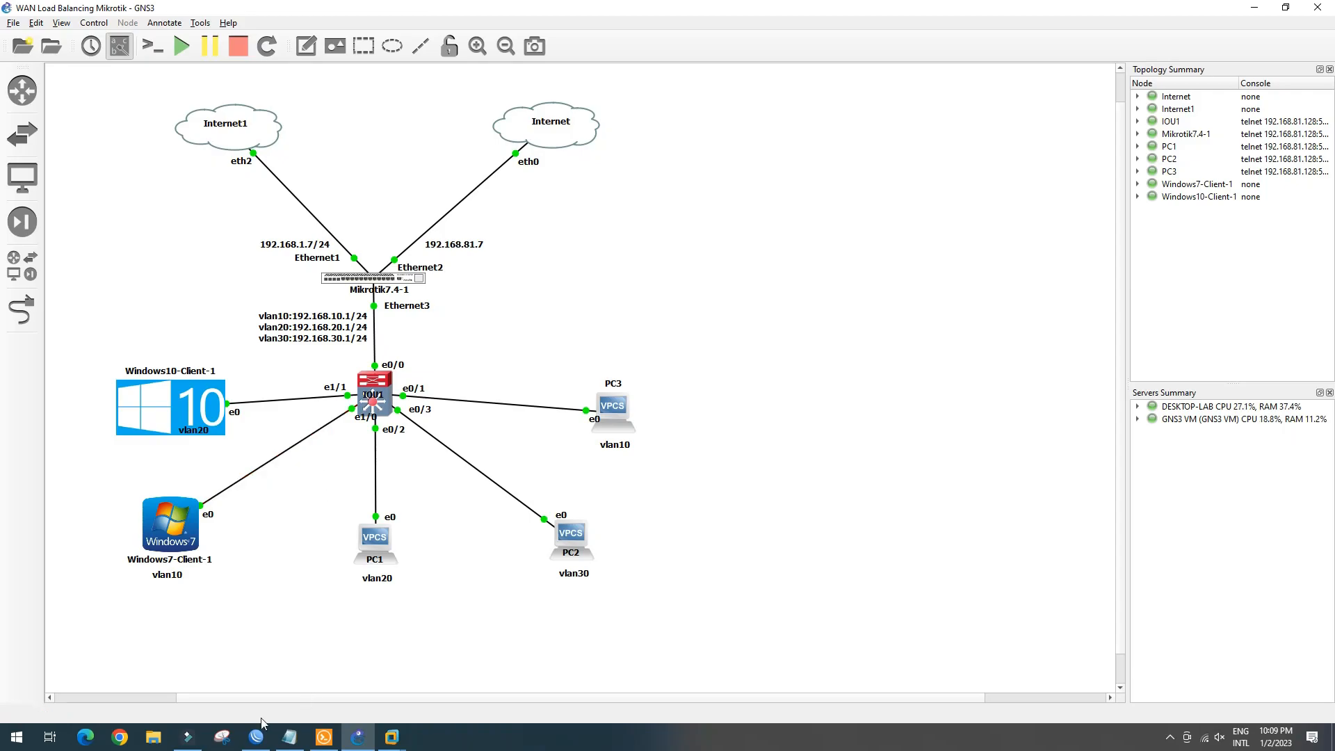
Bring the Windows10-Client VM window forward beside the WinBox interface list, nudged slightly right
left_click(391, 733)
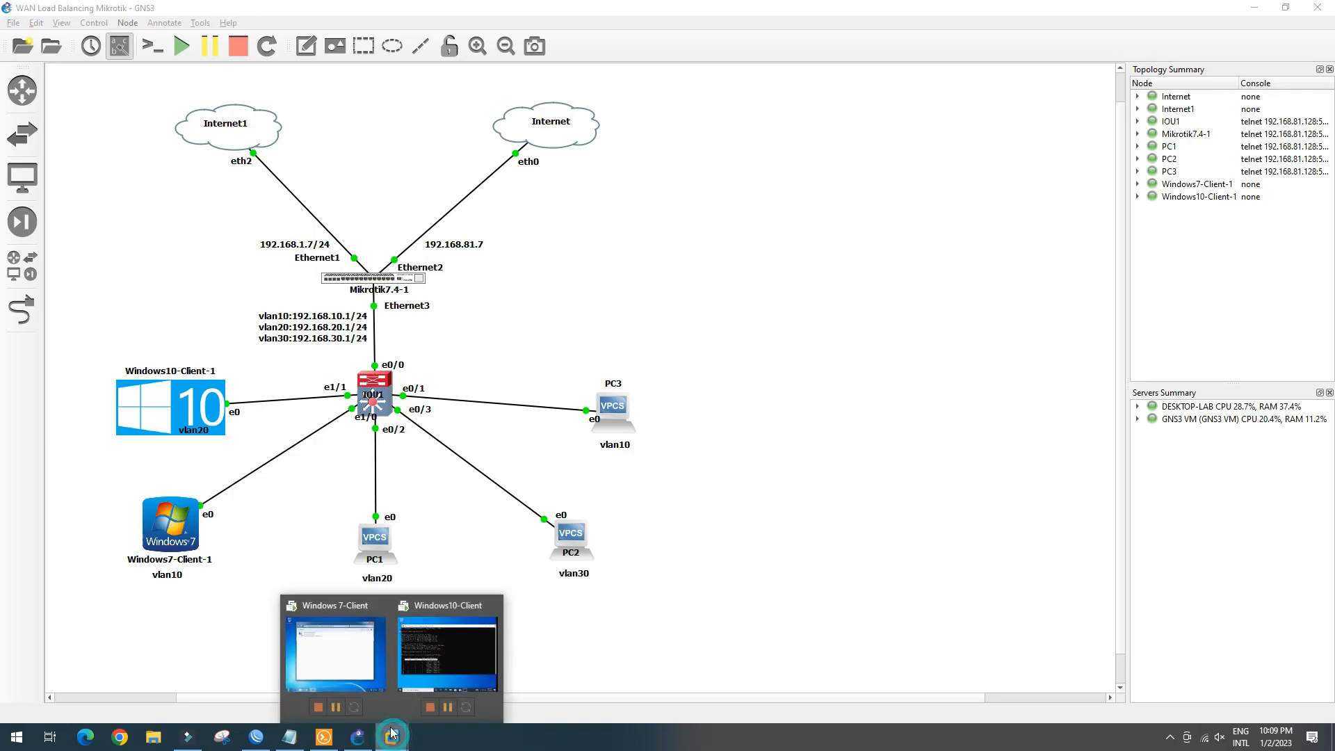
left_click(465, 655)
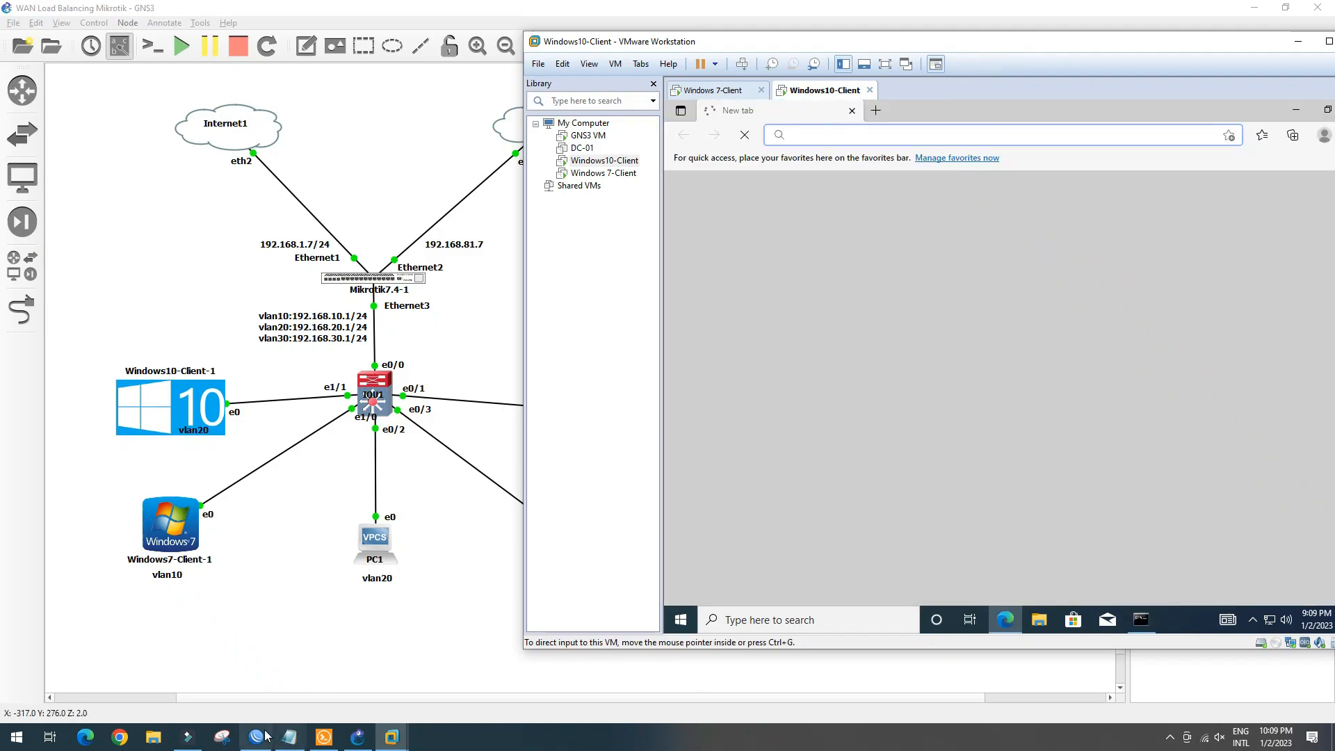
left_click(264, 735)
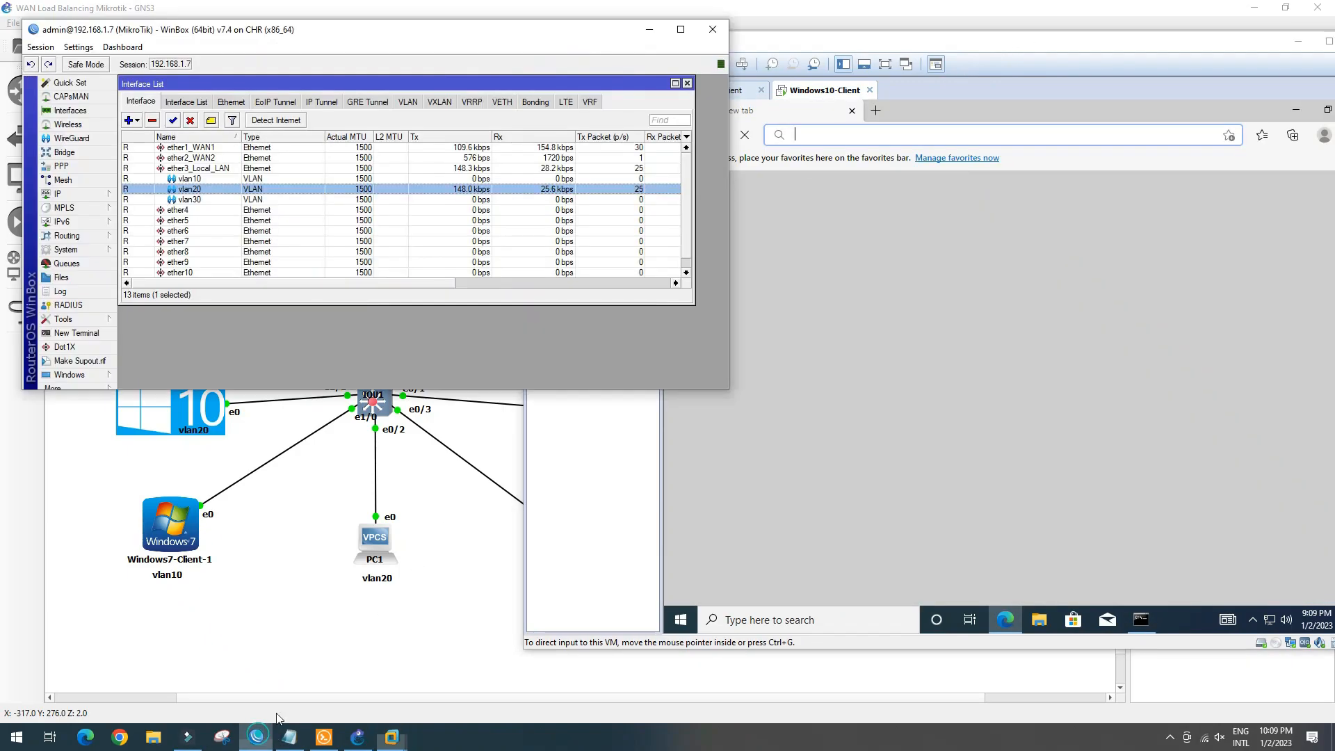
left_click(1004, 48)
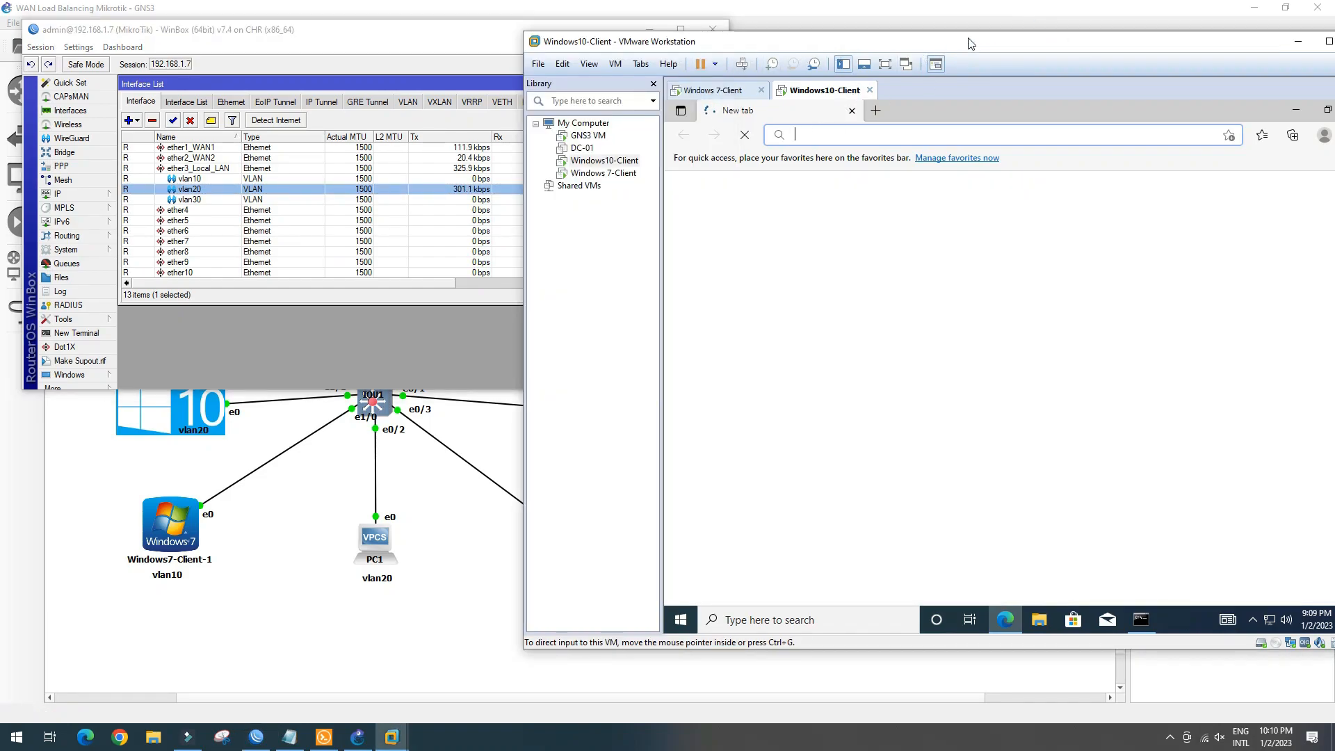
left_click_drag(897, 38, 933, 38)
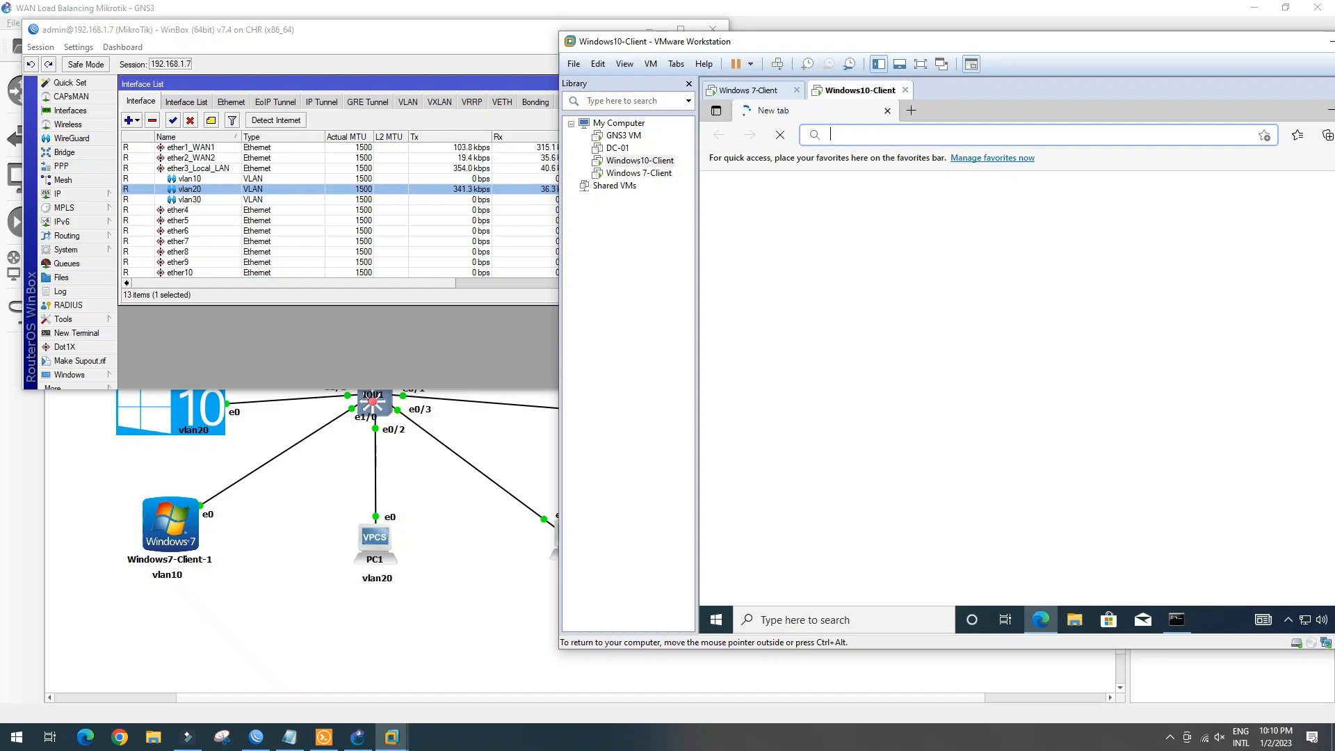
Open google.com in Edge, search 'speedtest.net' and open the Speedtest by Ookla result
type("goo")
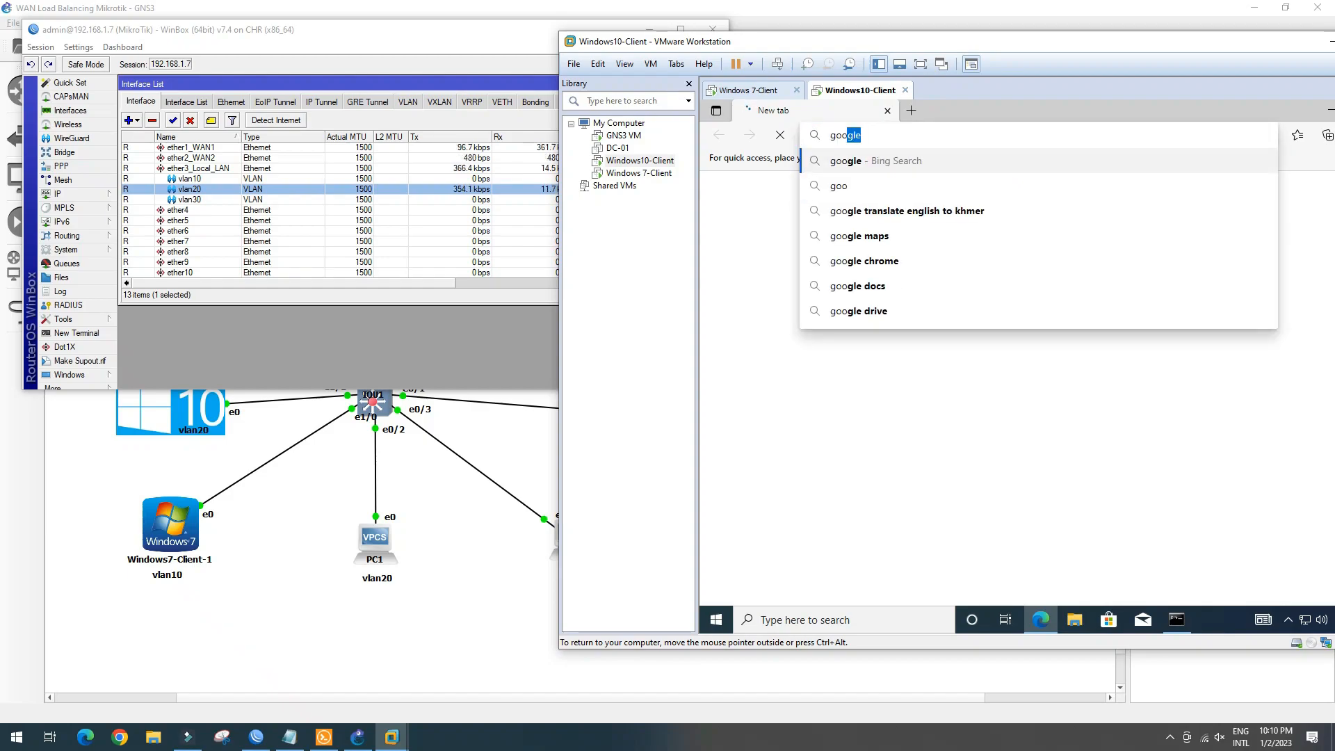
type("gl")
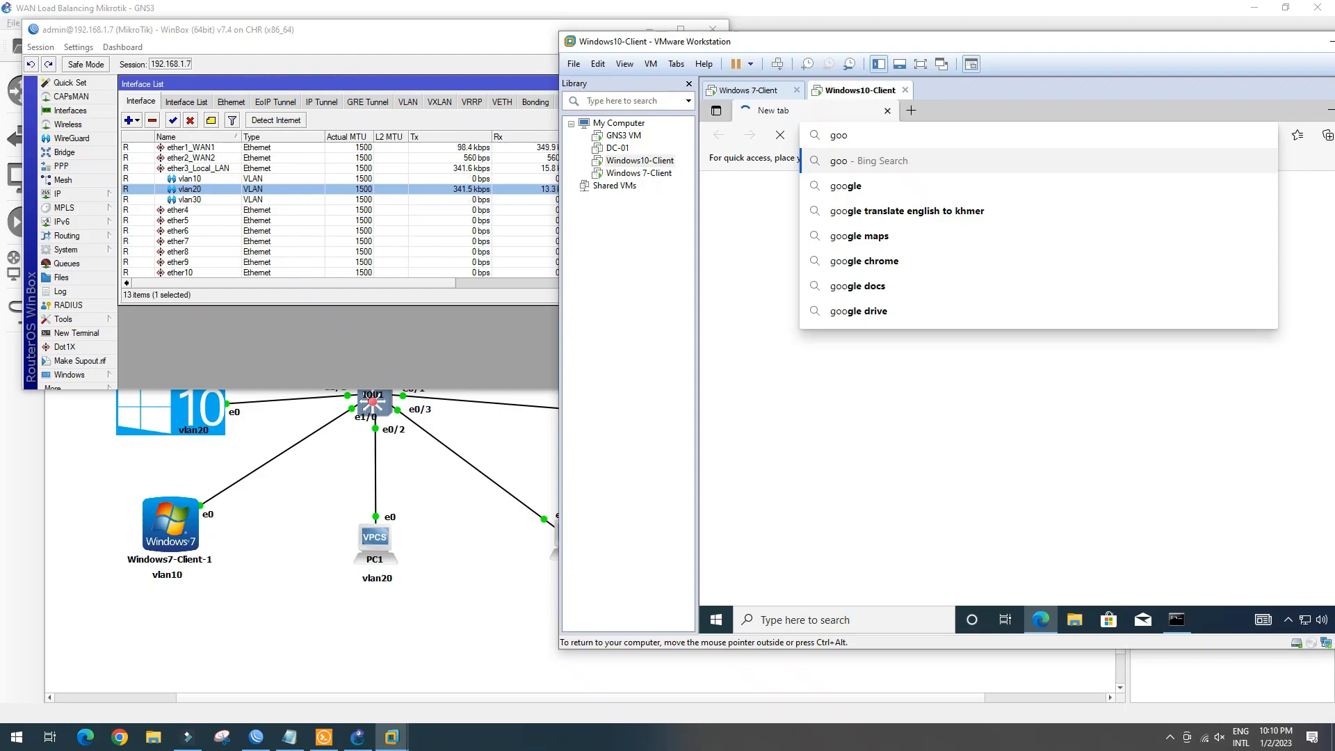
type("e.com")
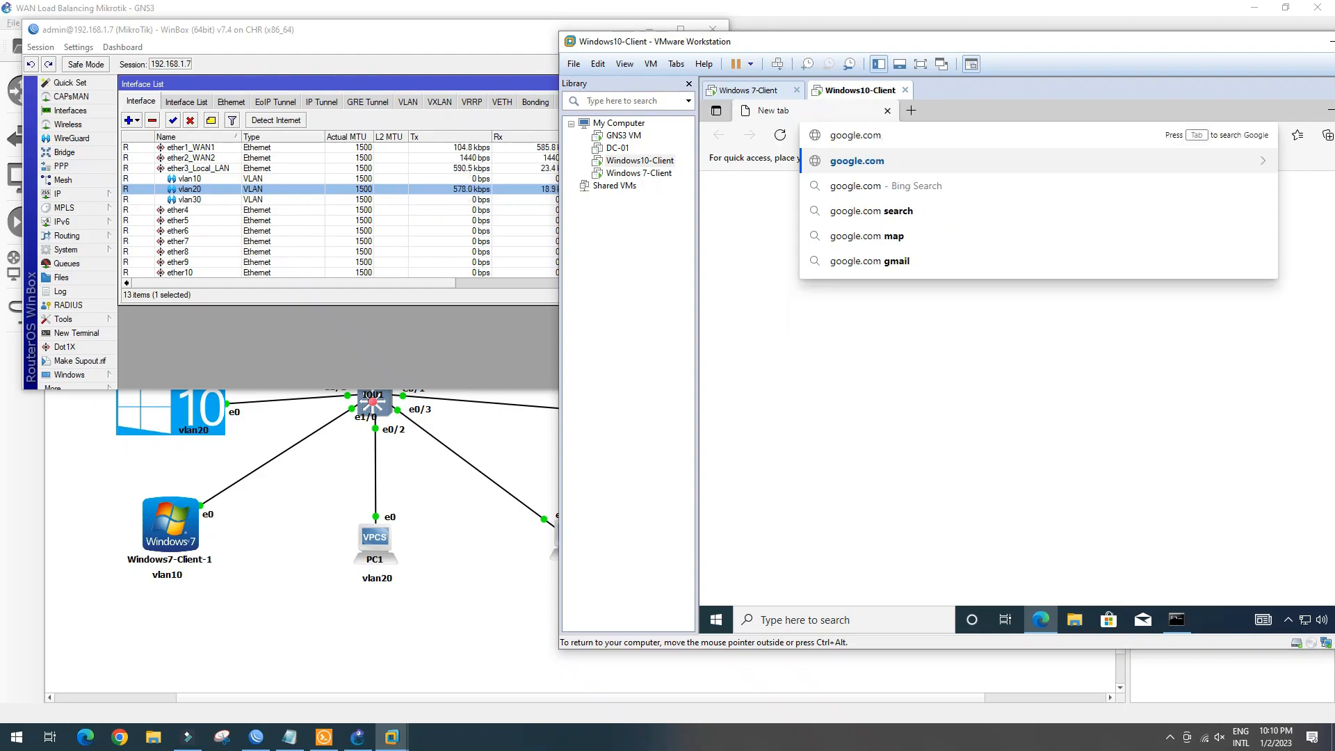
key("Return")
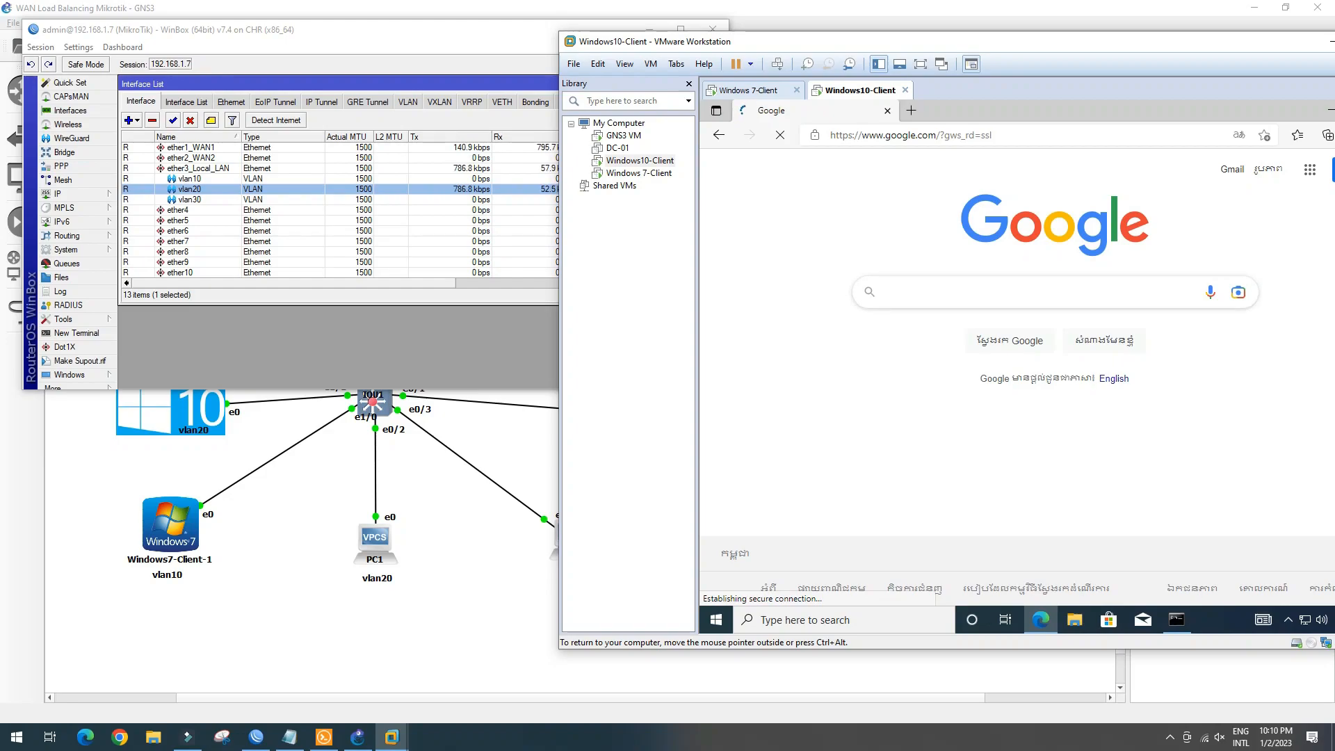
type("spe")
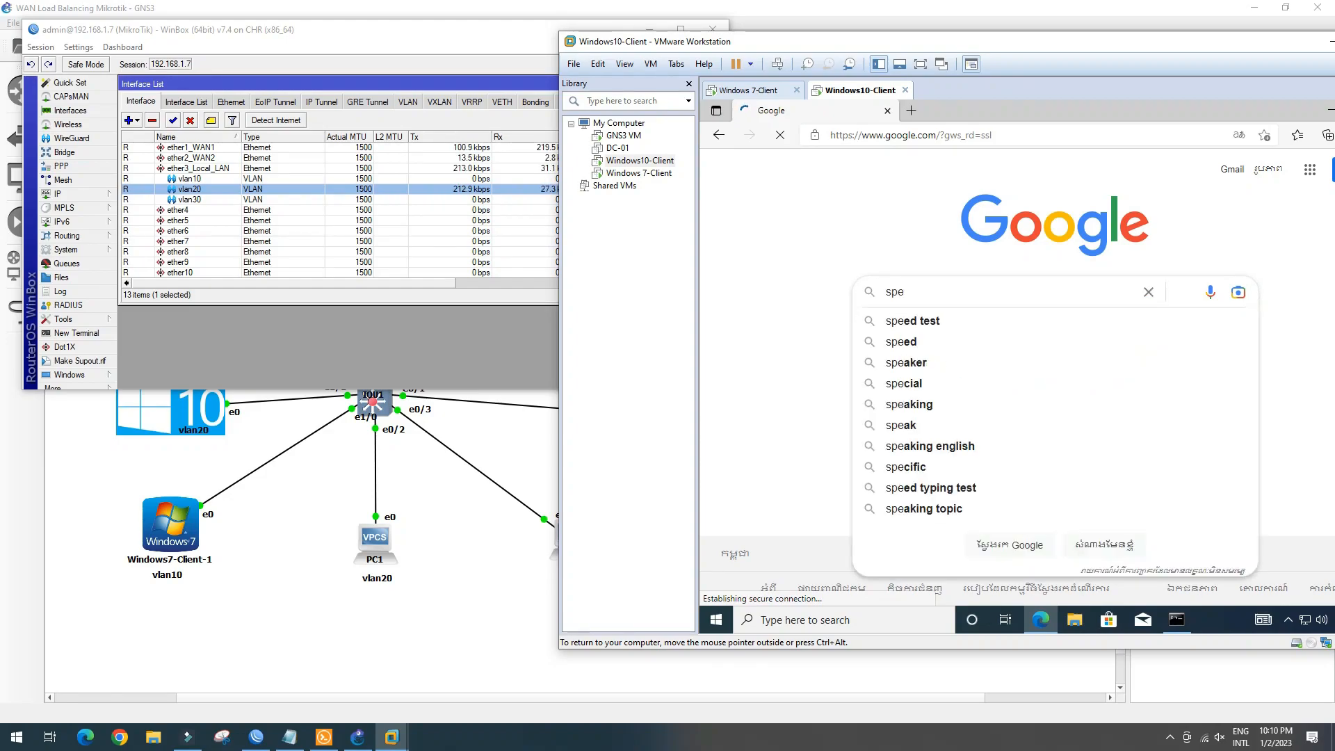
type("ed")
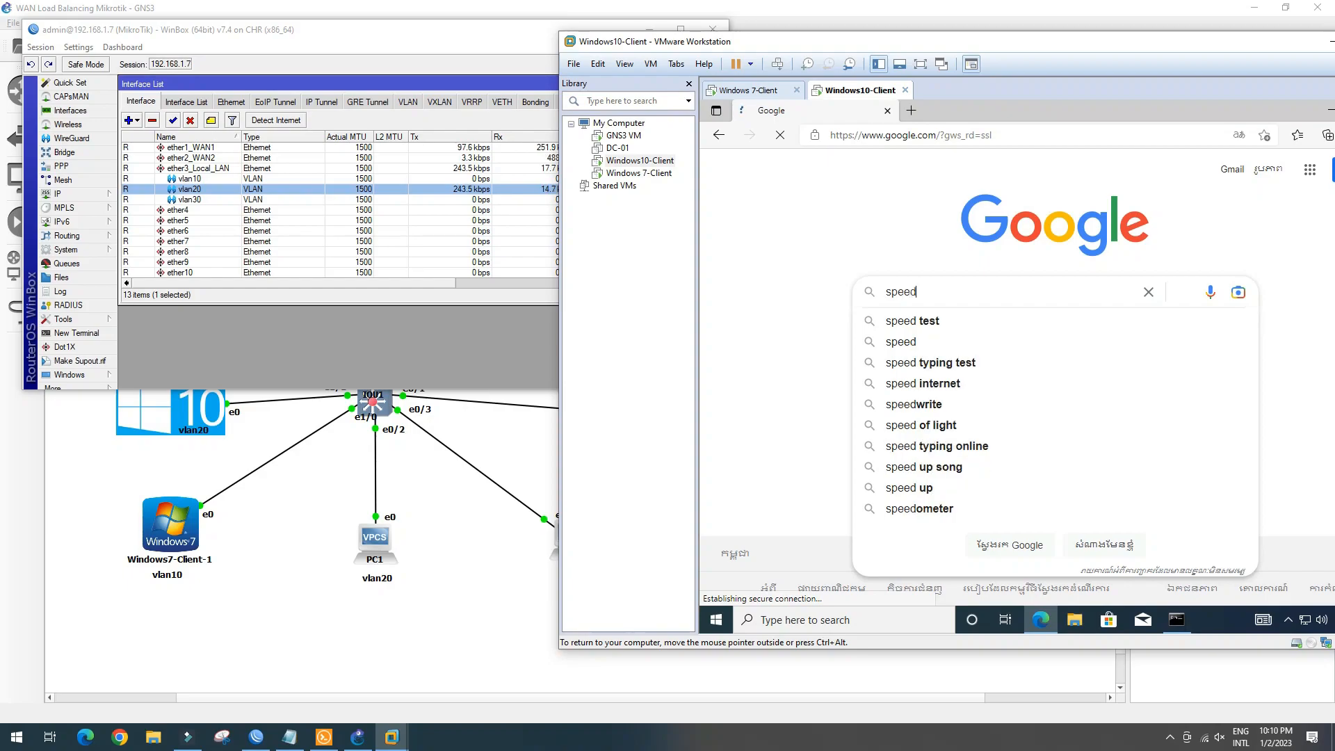
type("test")
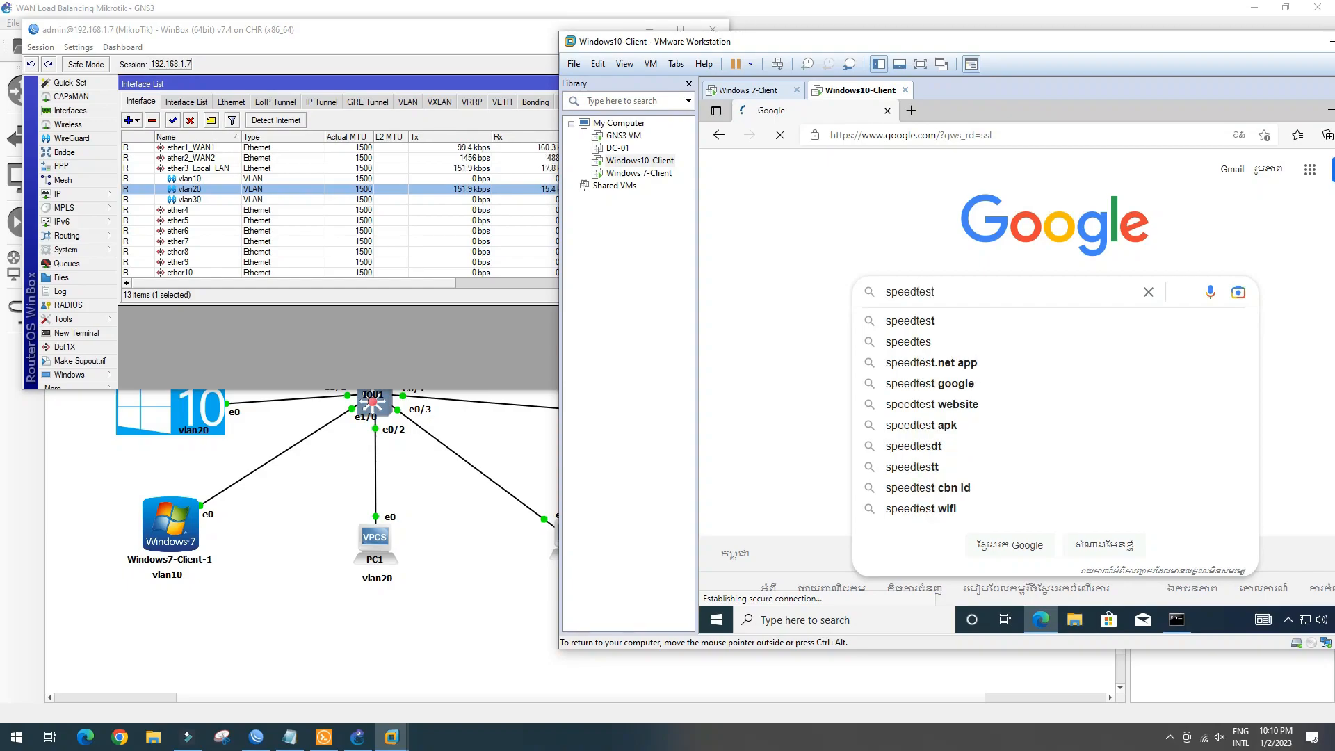
type(".net")
key("Return")
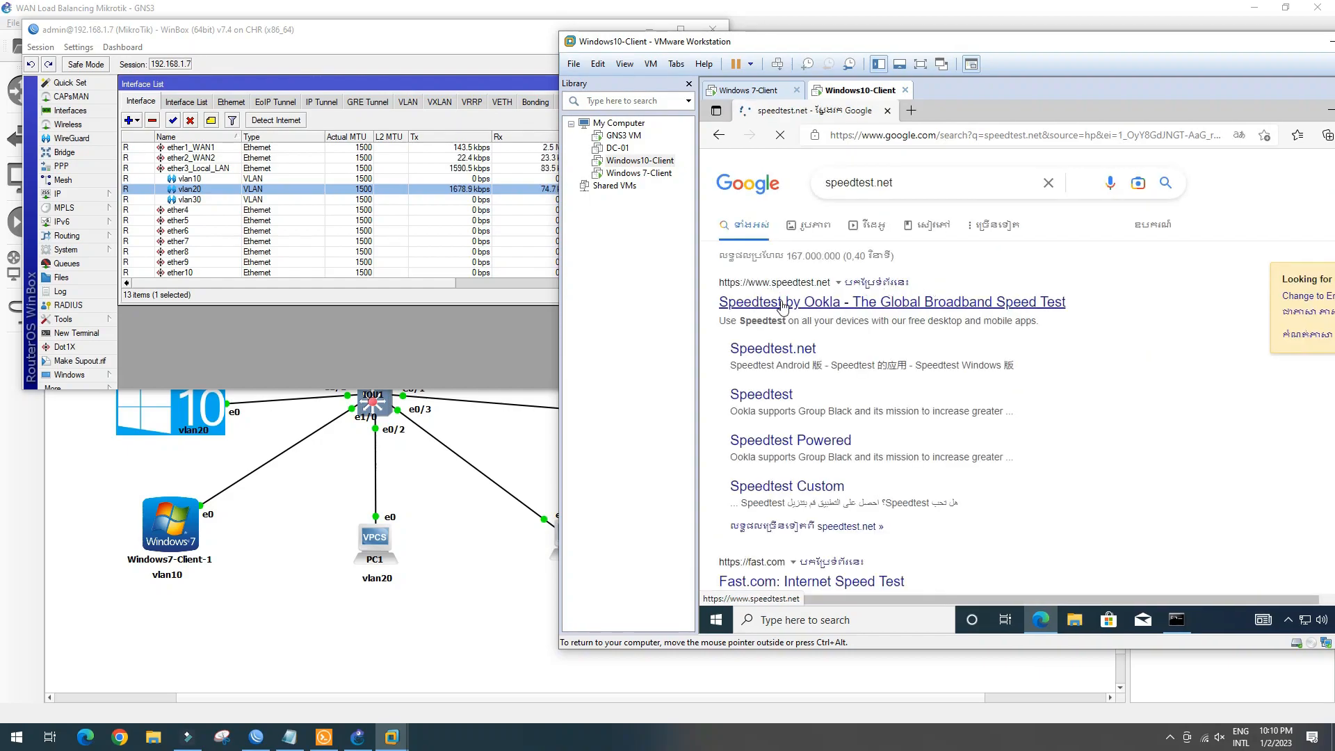
left_click(783, 311)
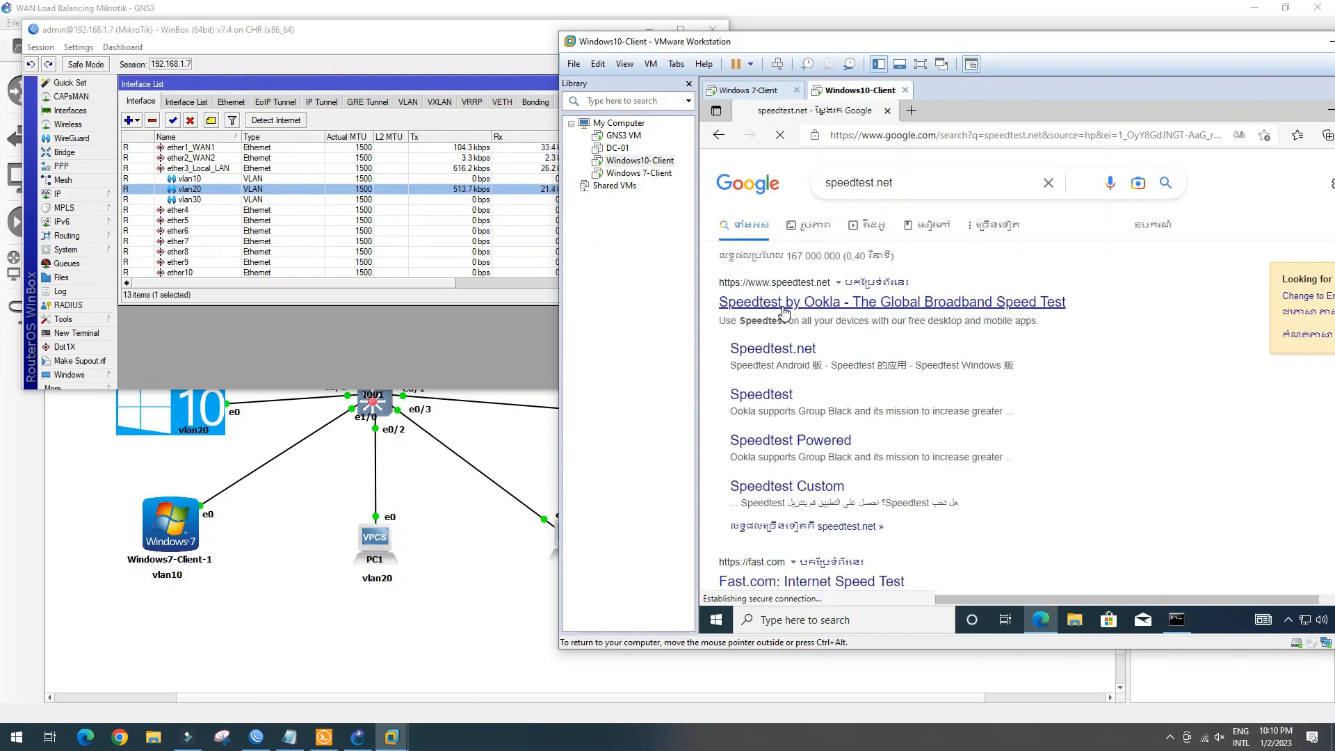
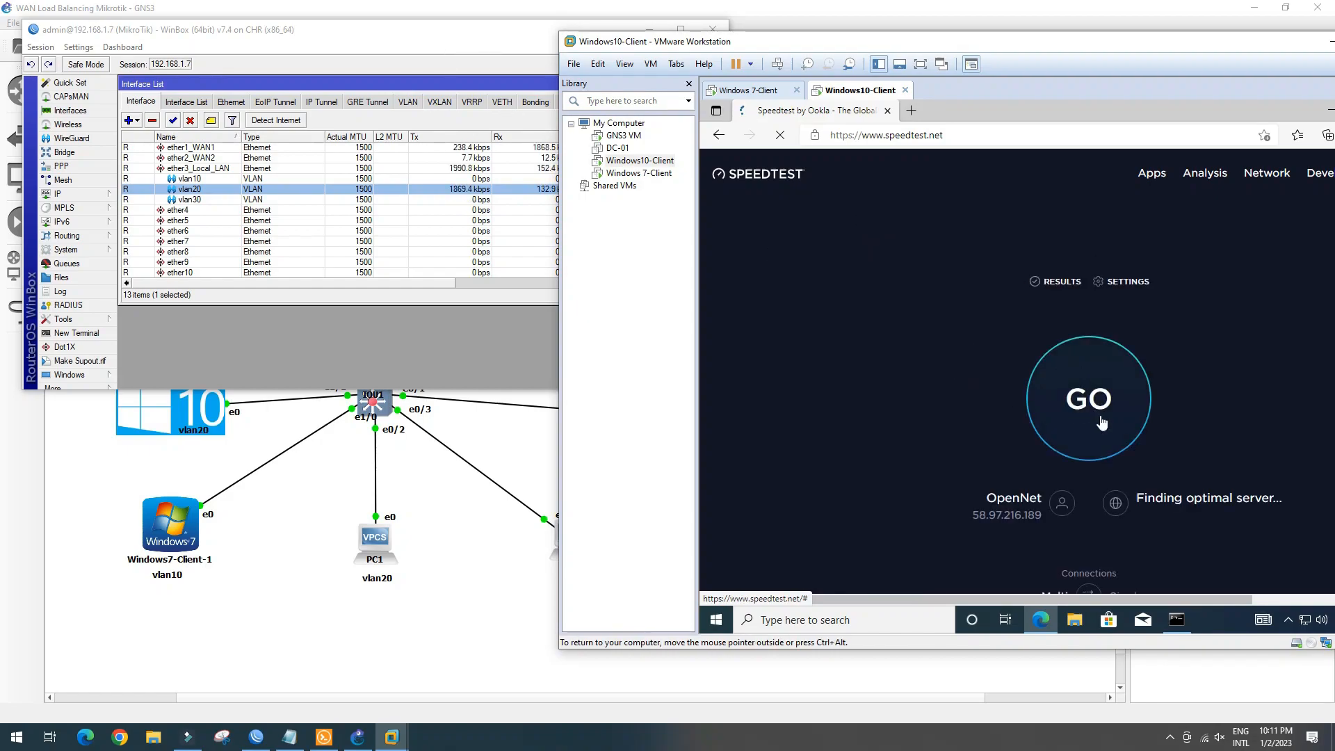
Start the Speedtest run in the Windows10-Client browser, then return to the GNS3 topology
left_click(1083, 415)
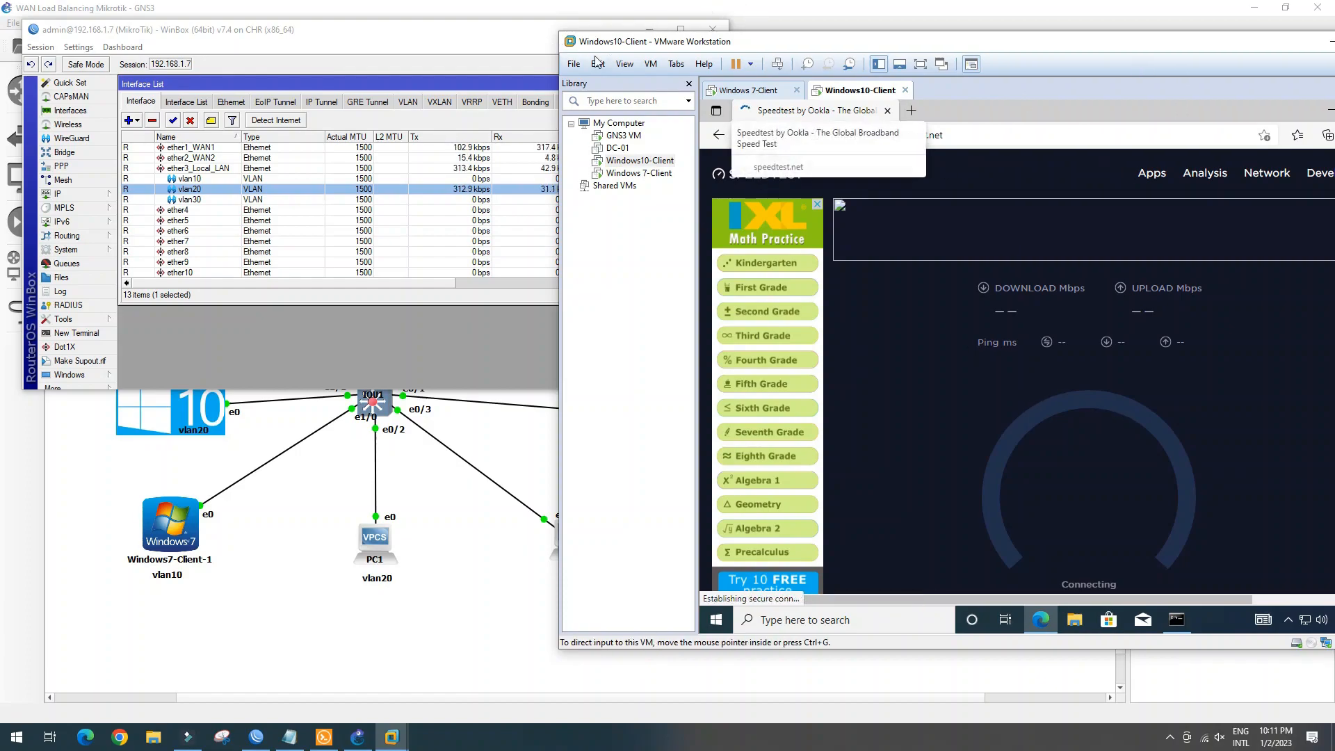
left_click(462, 506)
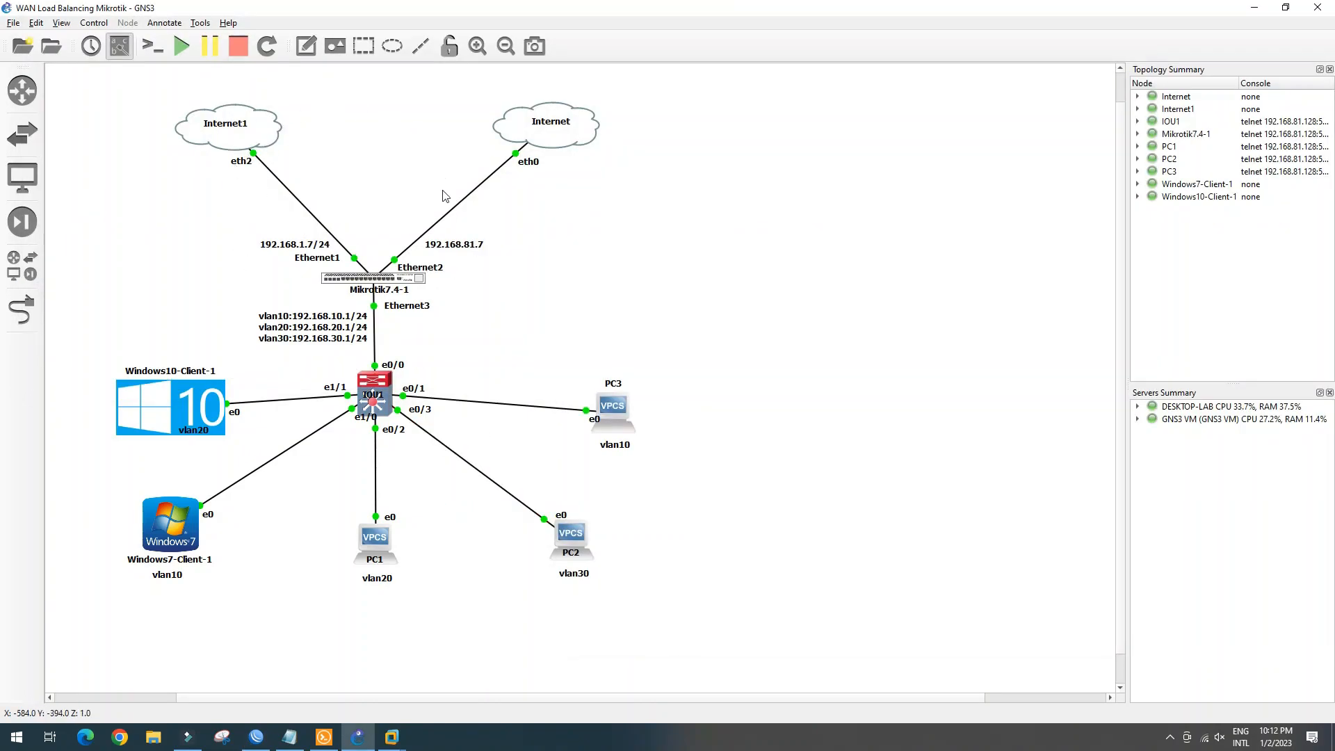
Suspend the WAN link between Mikrotik7.4-1 Ethernet2 and the Internet cloud
left_click(453, 207)
right_click(455, 211)
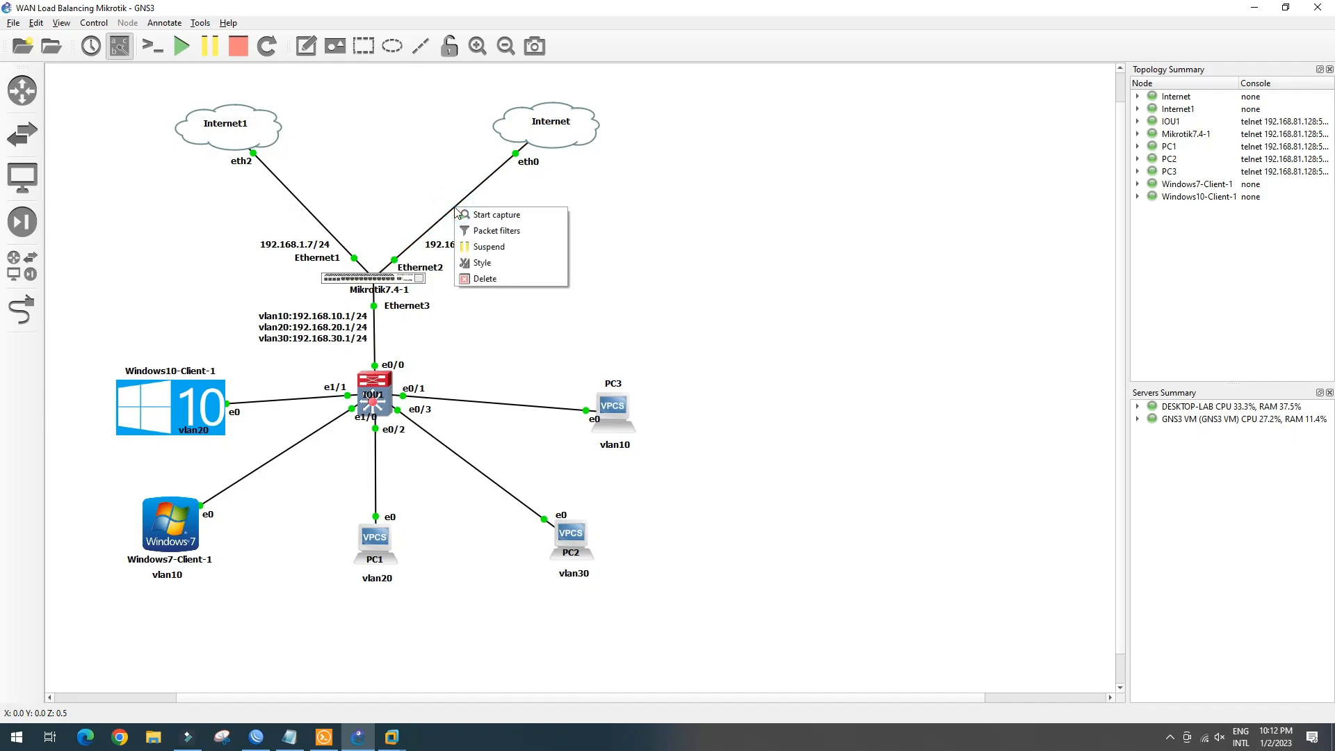
left_click(489, 247)
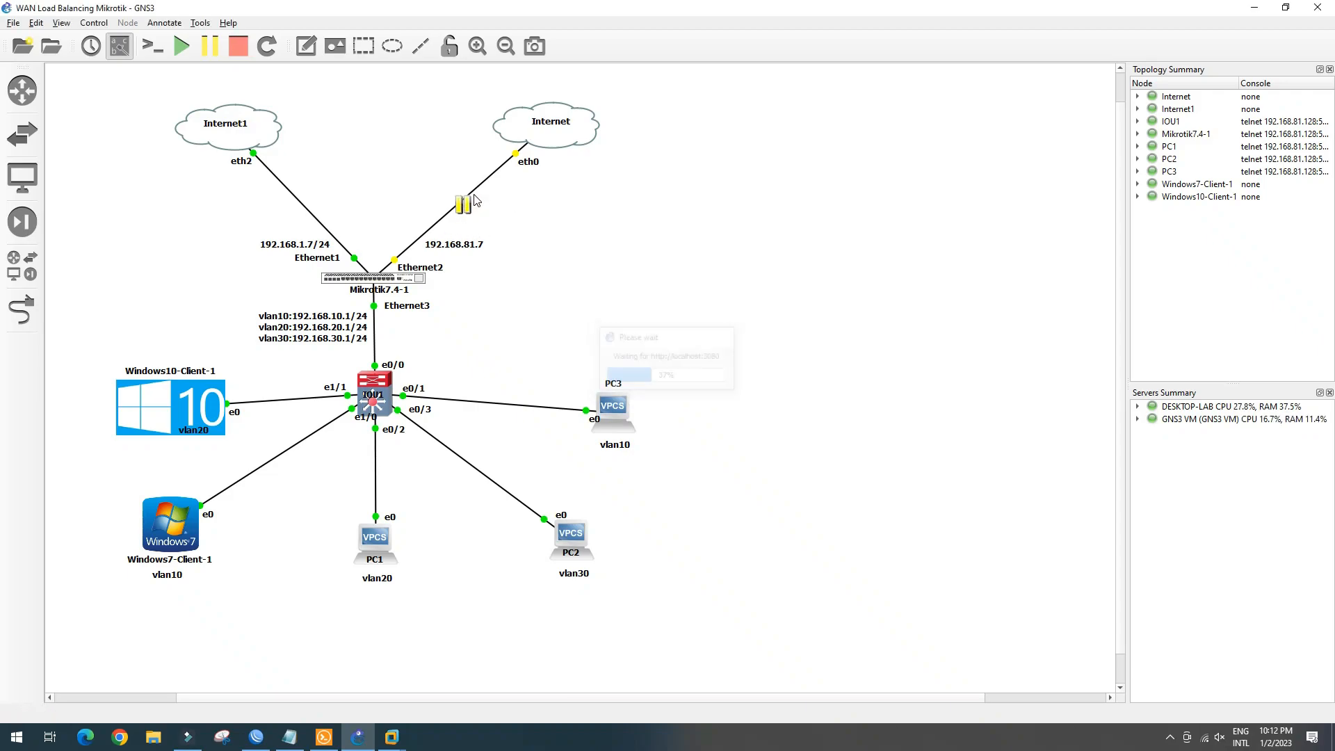
left_click(324, 738)
On PC2, ping 1.1.1.1 and rerun the trace to 1.1.1.1
left_click(673, 502)
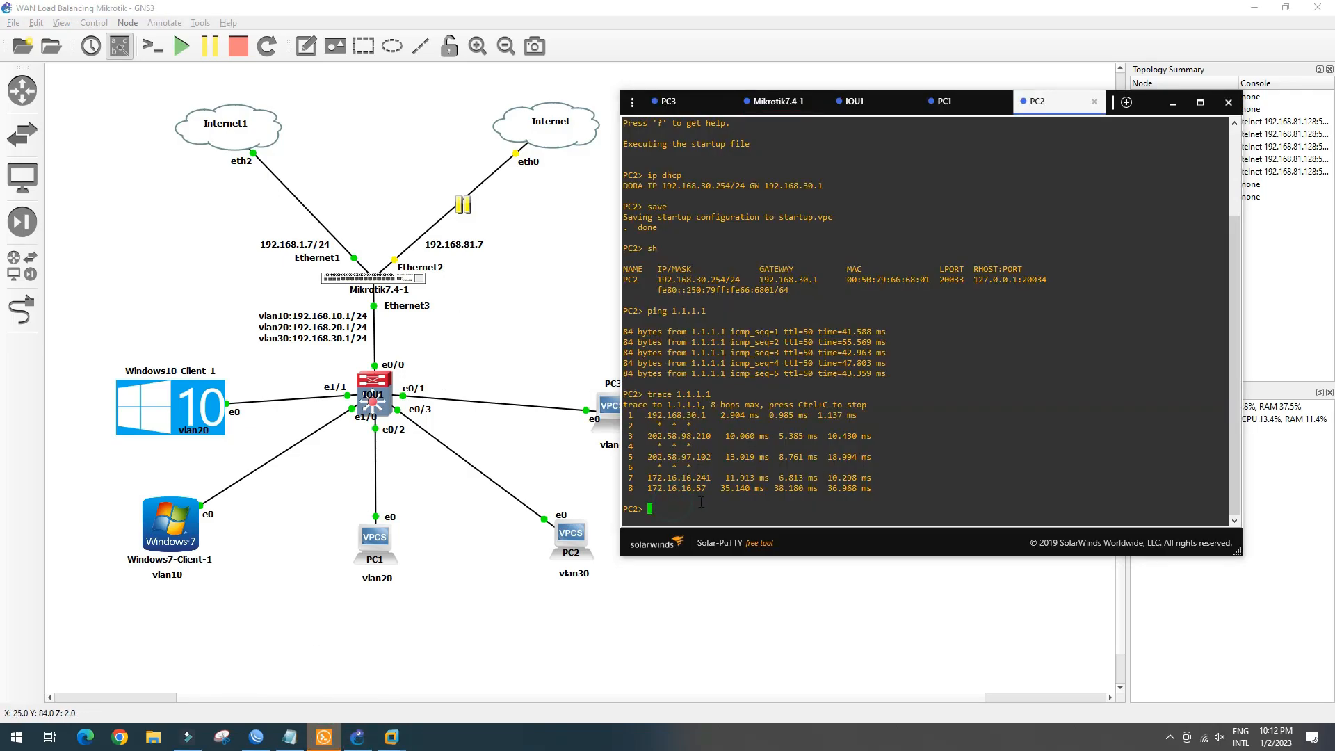
left_click_drag(645, 416, 759, 416)
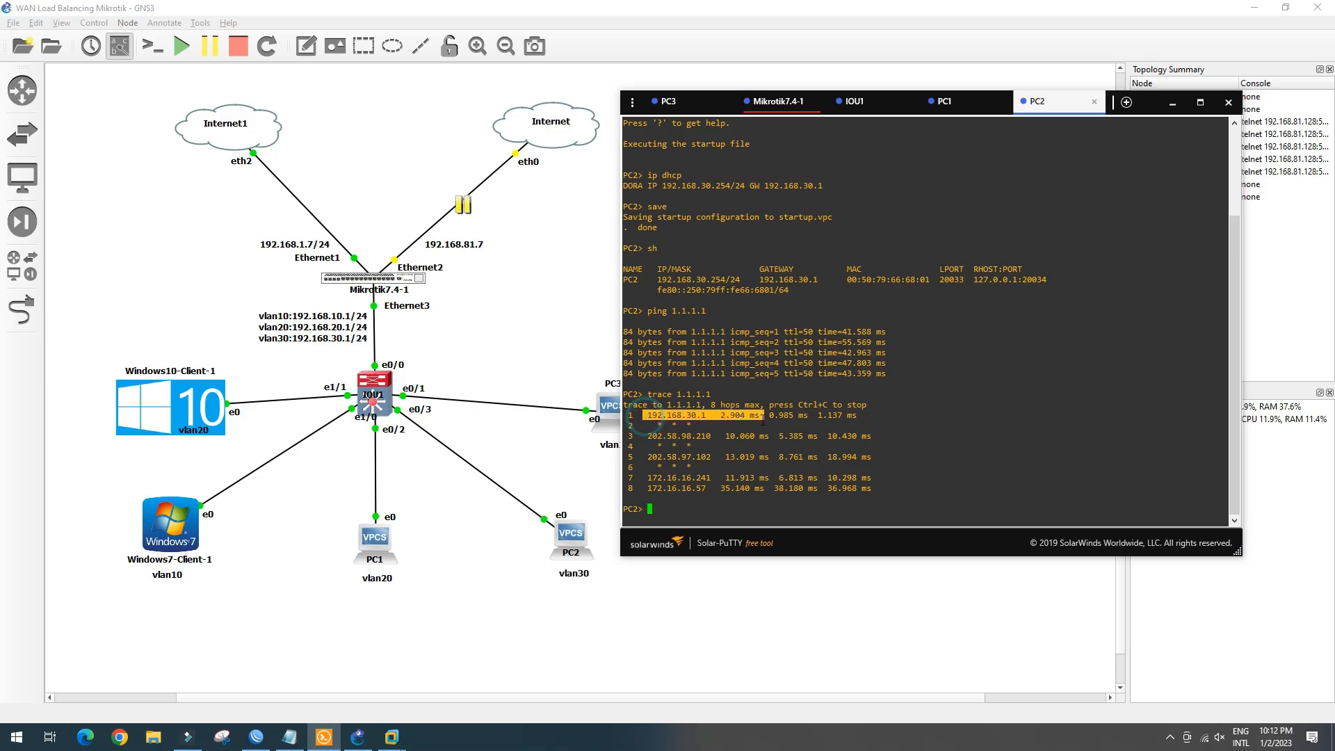
left_click(655, 516)
type("ping 1.1.1.1")
key("Return")
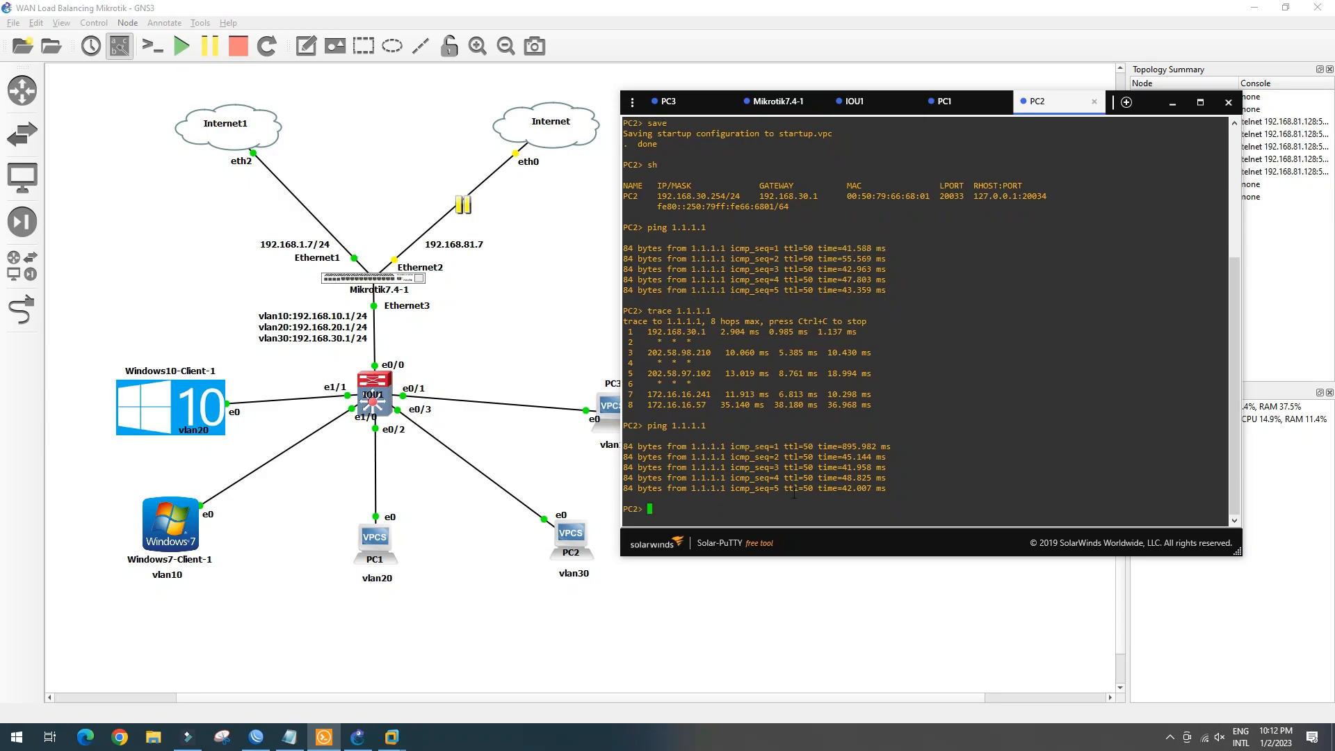
key("Up")
key("Up")
key("Return")
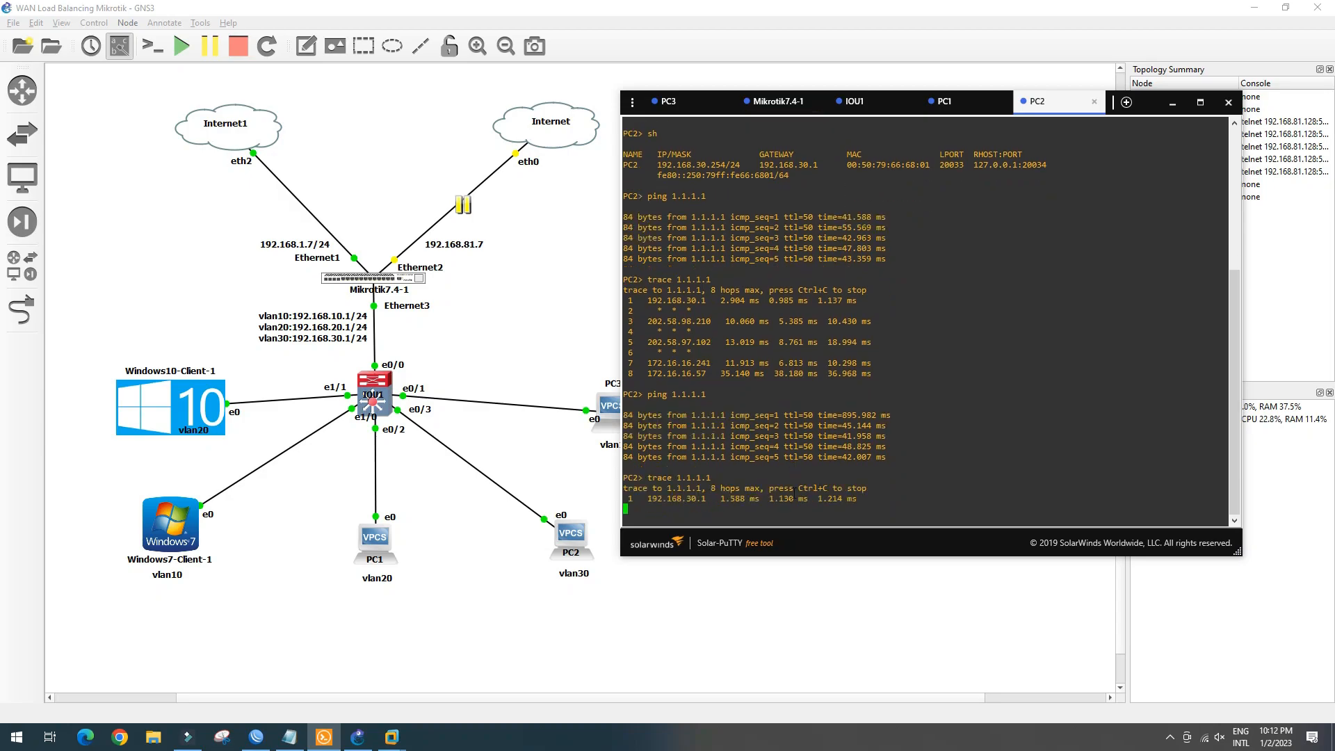
On PC1, rerun ping 8.8.8.8 and trace 1.1.1.1, marking hop 3
left_click(959, 111)
left_click(687, 432)
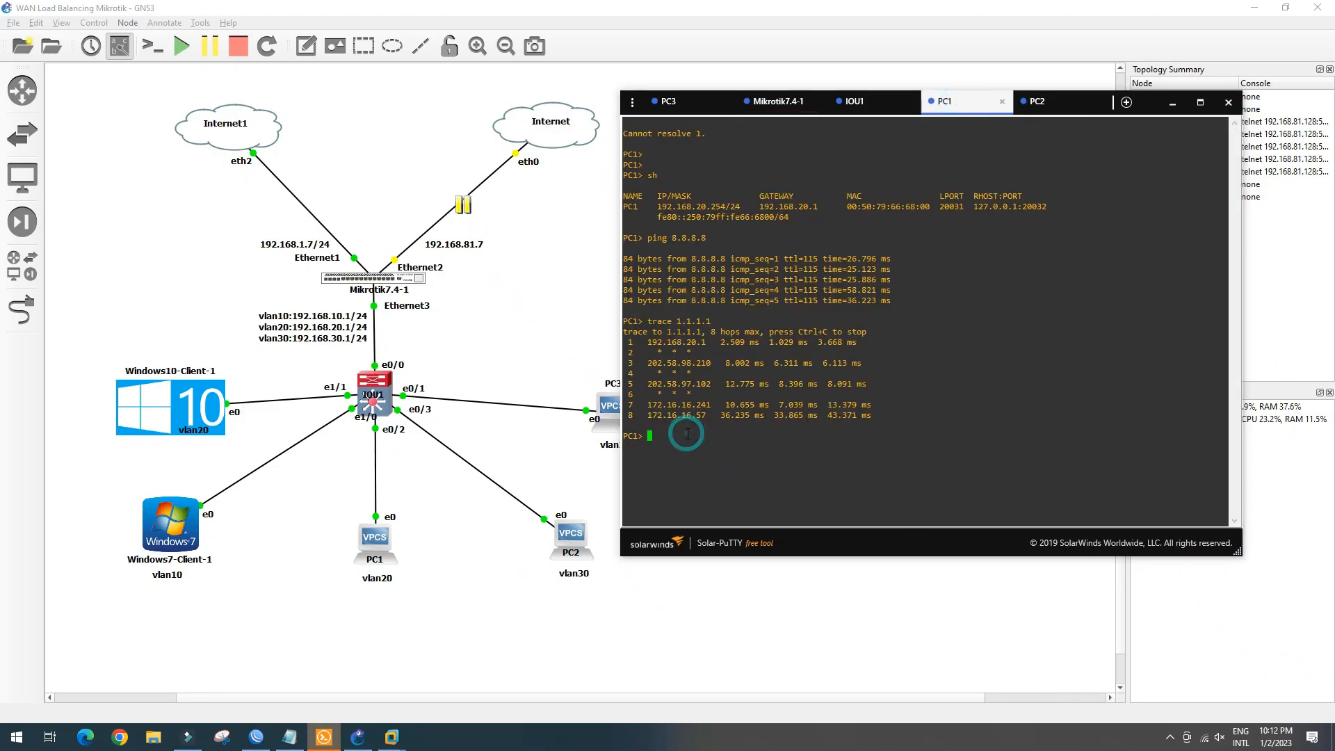
key("Up")
key("Up")
key("Return")
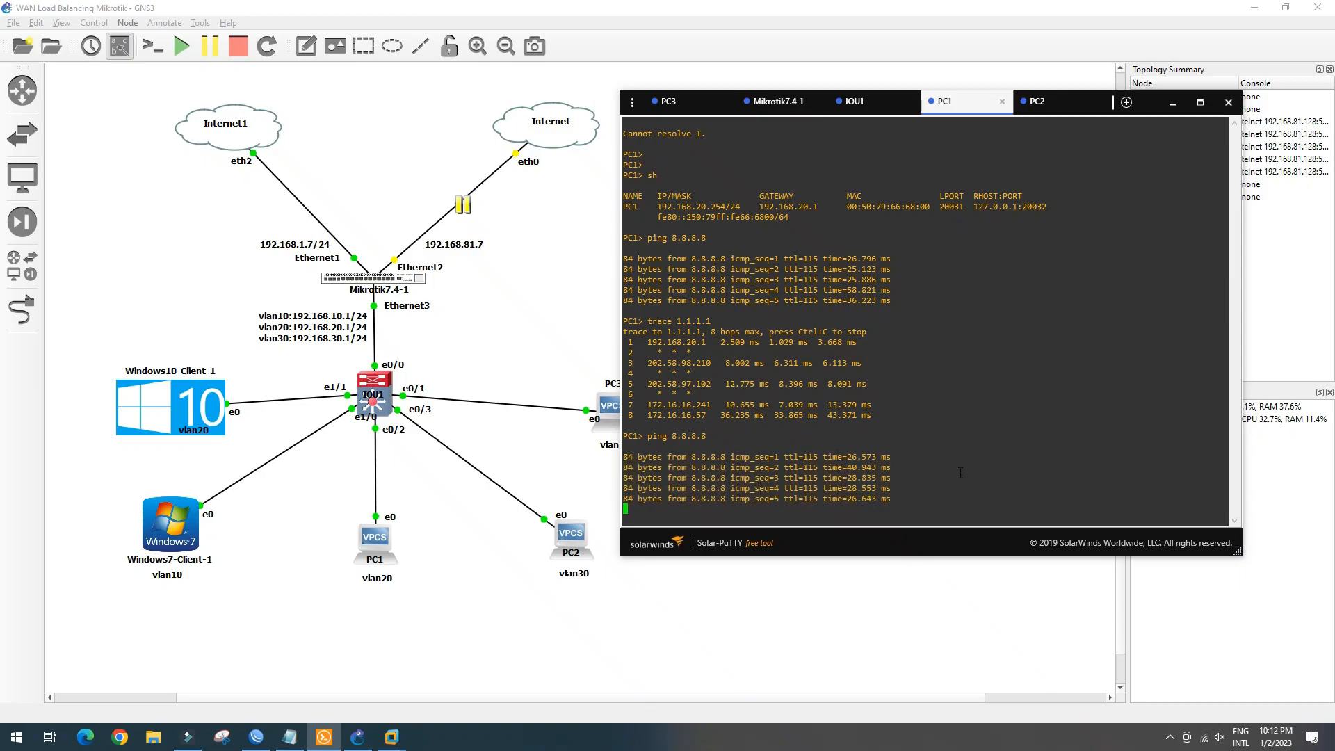
type("trace 1.1.1.1")
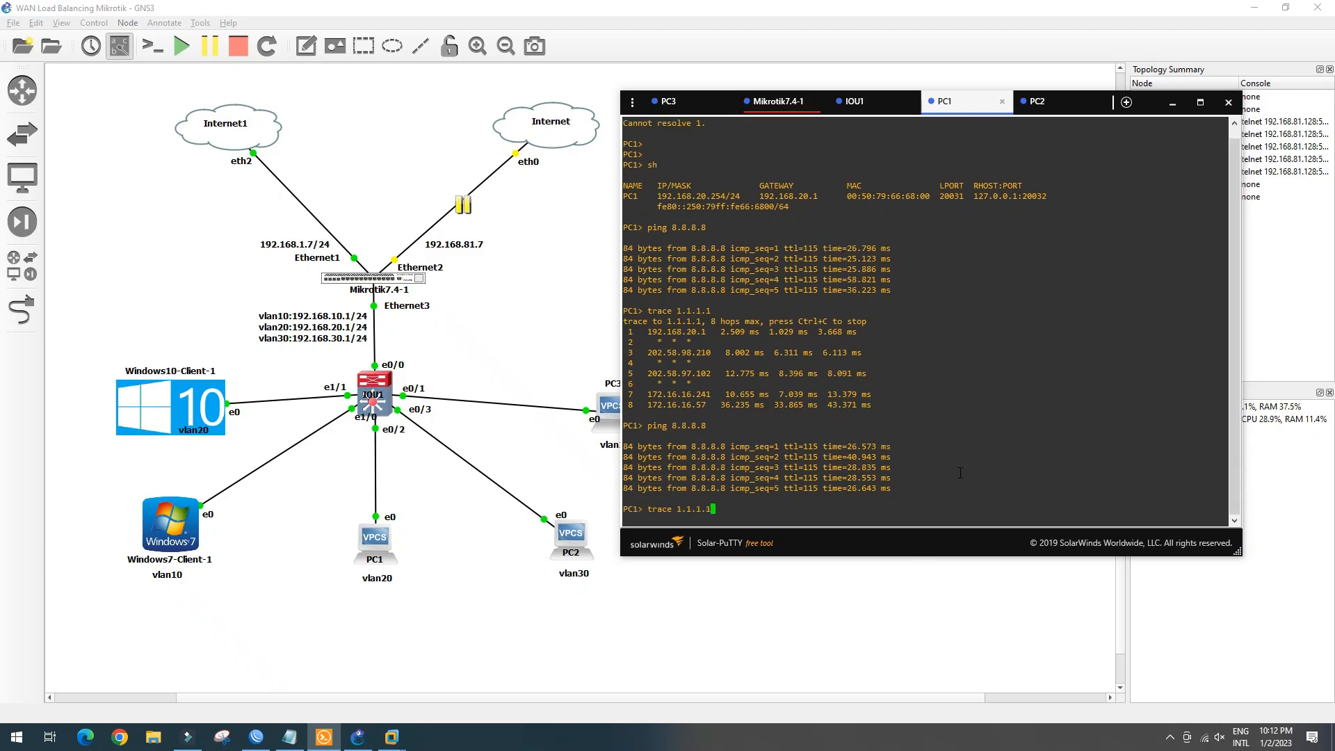
key("Return")
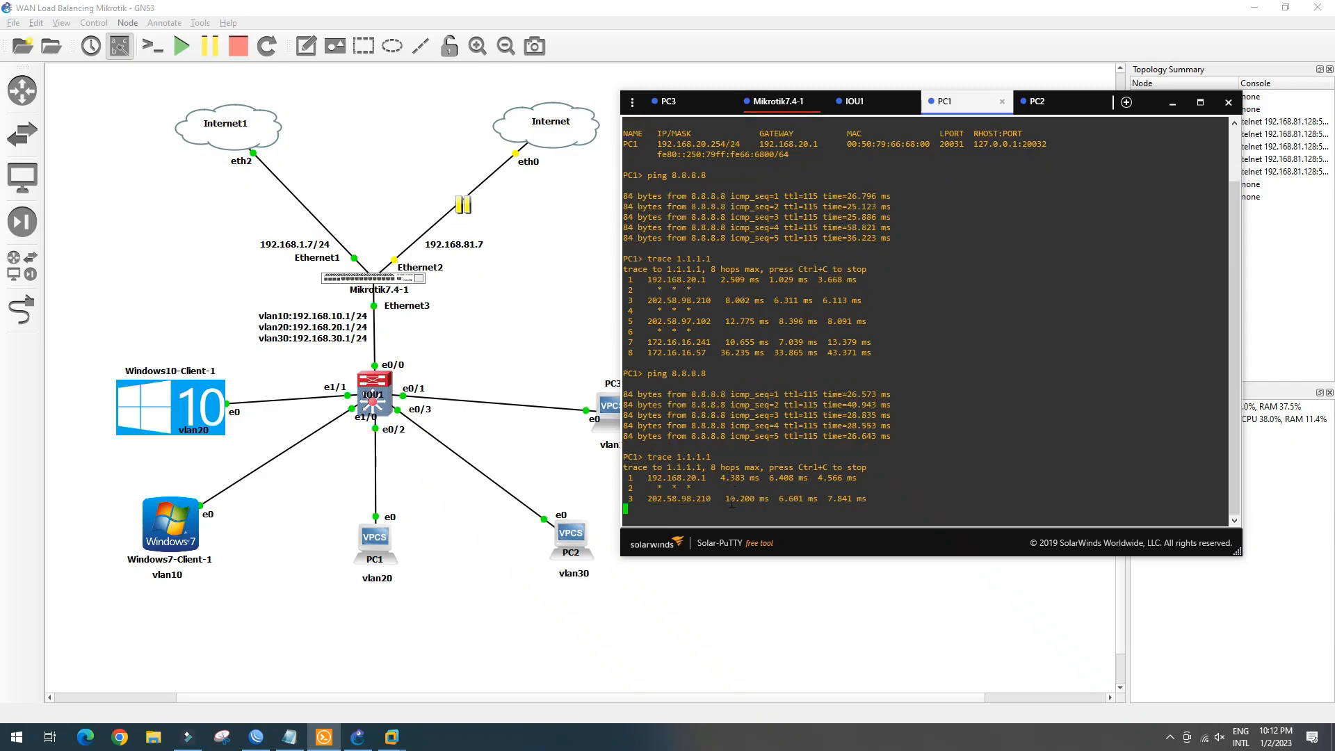
left_click_drag(658, 499, 744, 498)
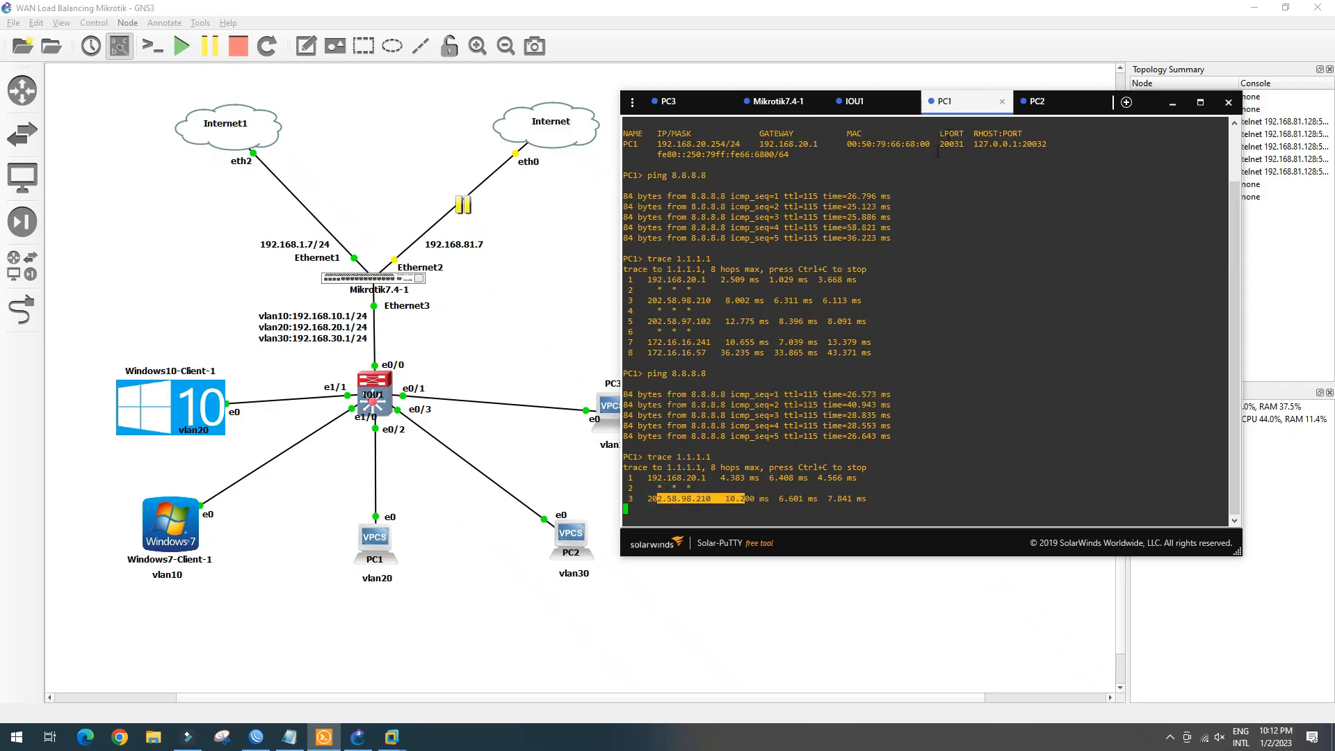
Highlight hops 2 and 3 of PC2's new trace through 192.168.1.1
left_click(1058, 112)
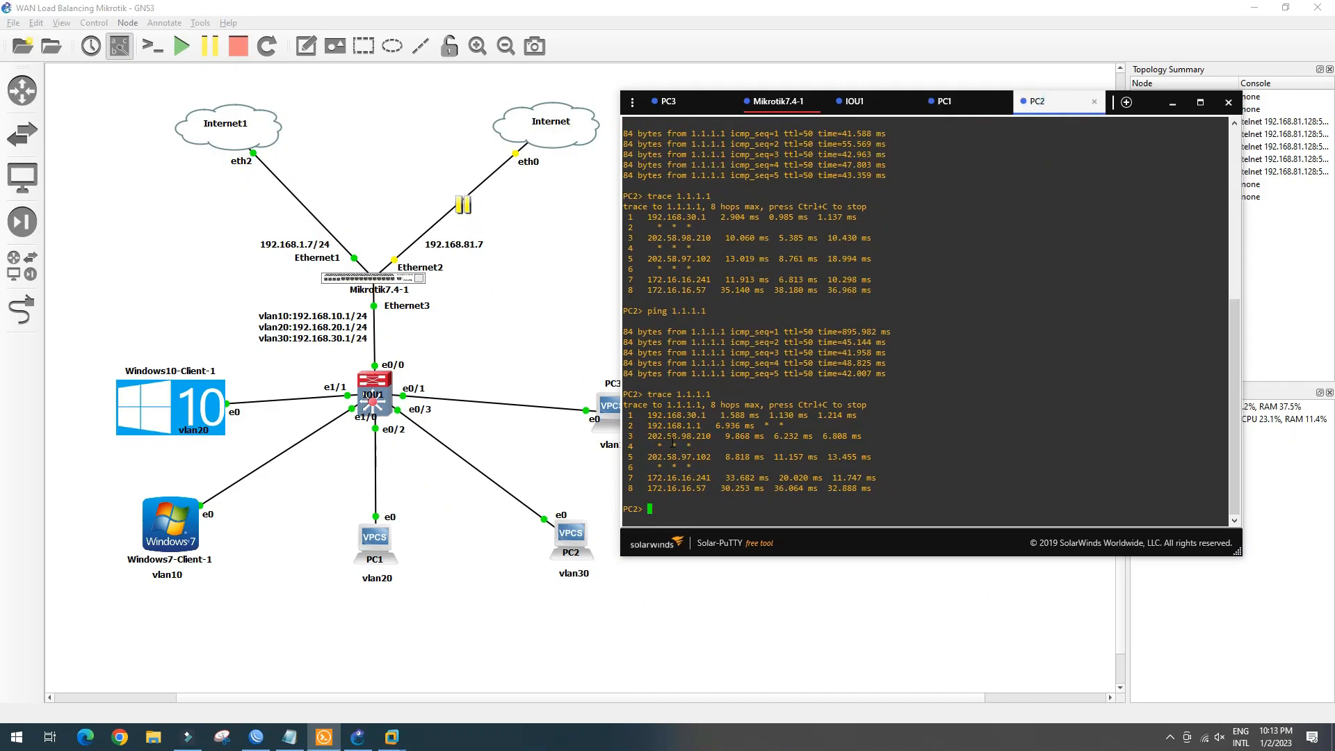
left_click_drag(671, 436, 742, 426)
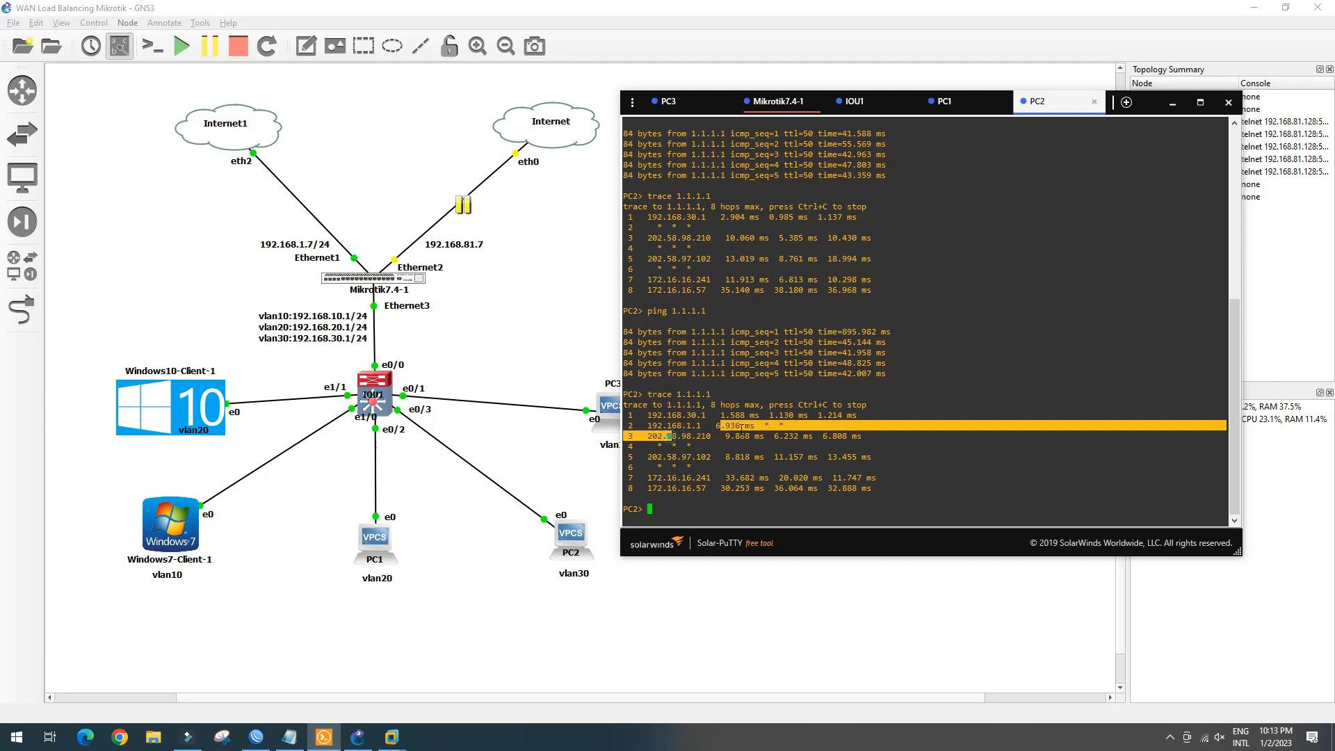
left_click(394, 736)
Stop the Windows10-Client's running tracert to 1.1.1.1 in its command prompt
left_click(464, 642)
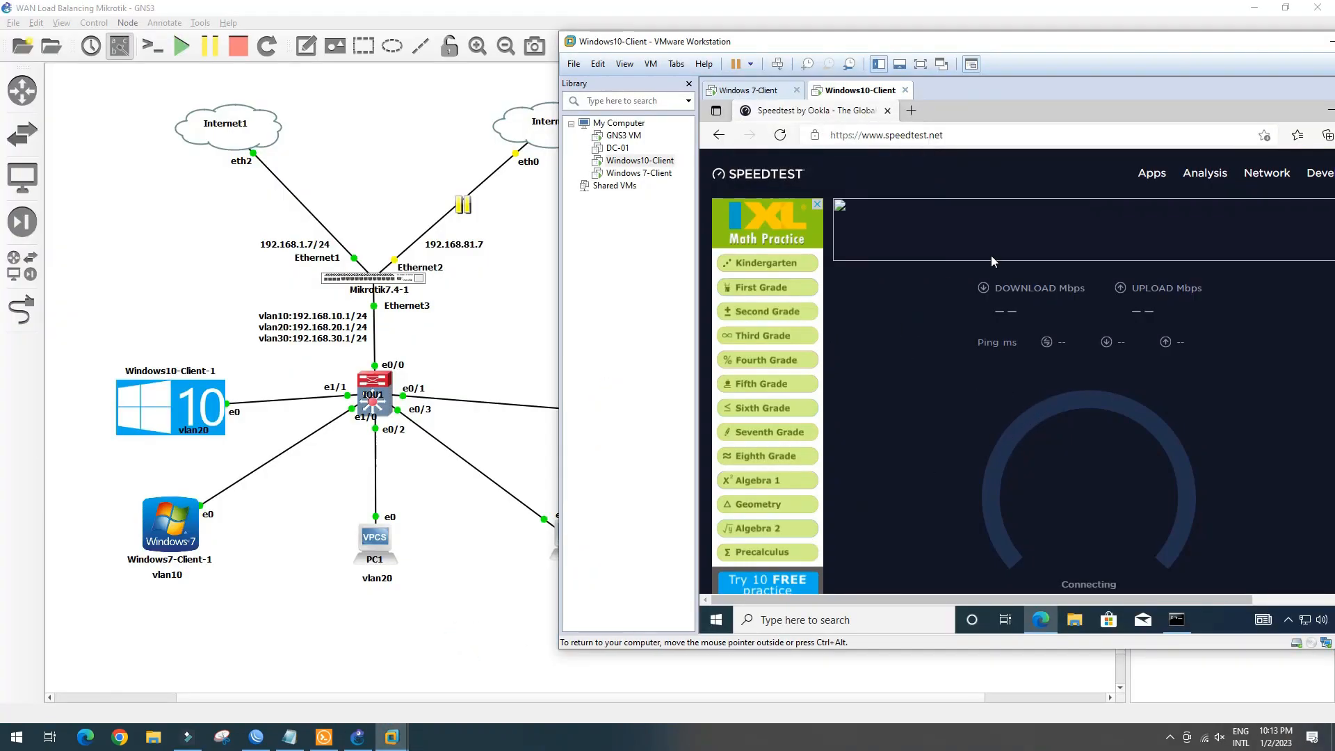
left_click(1177, 620)
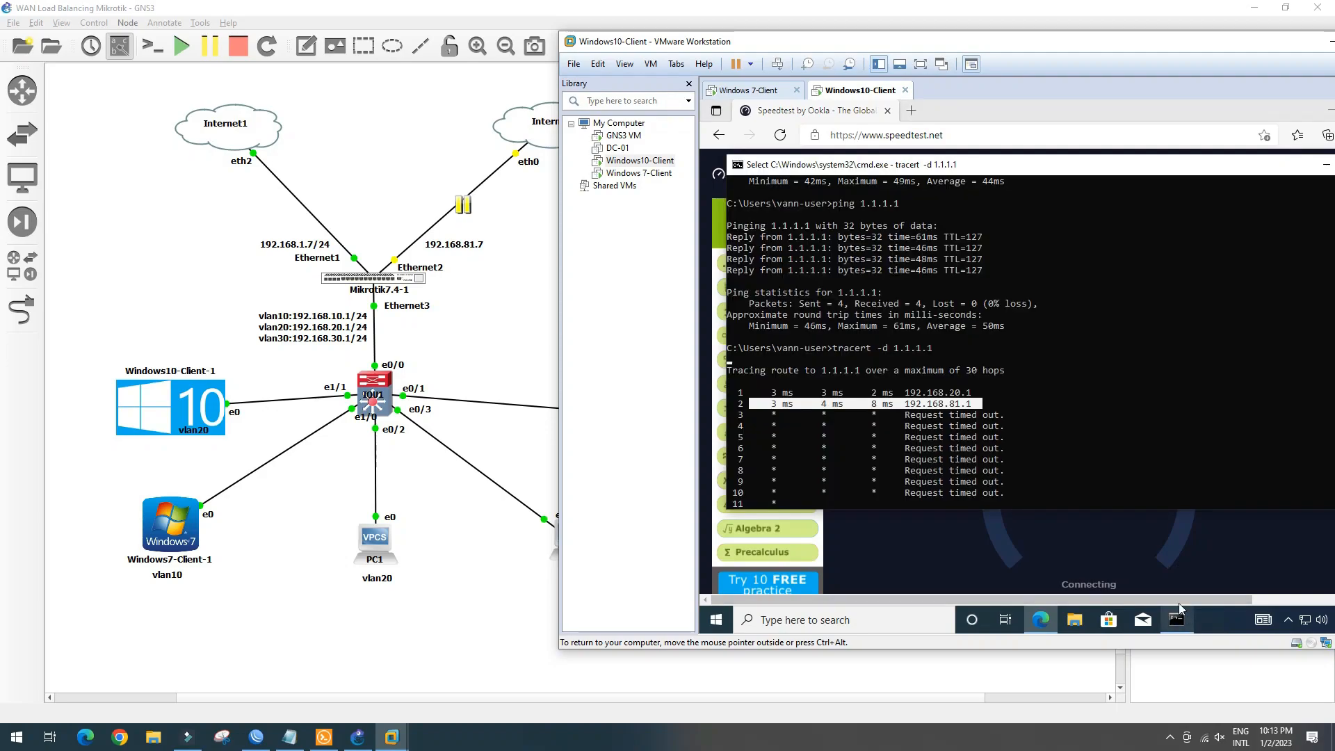
left_click(1012, 490)
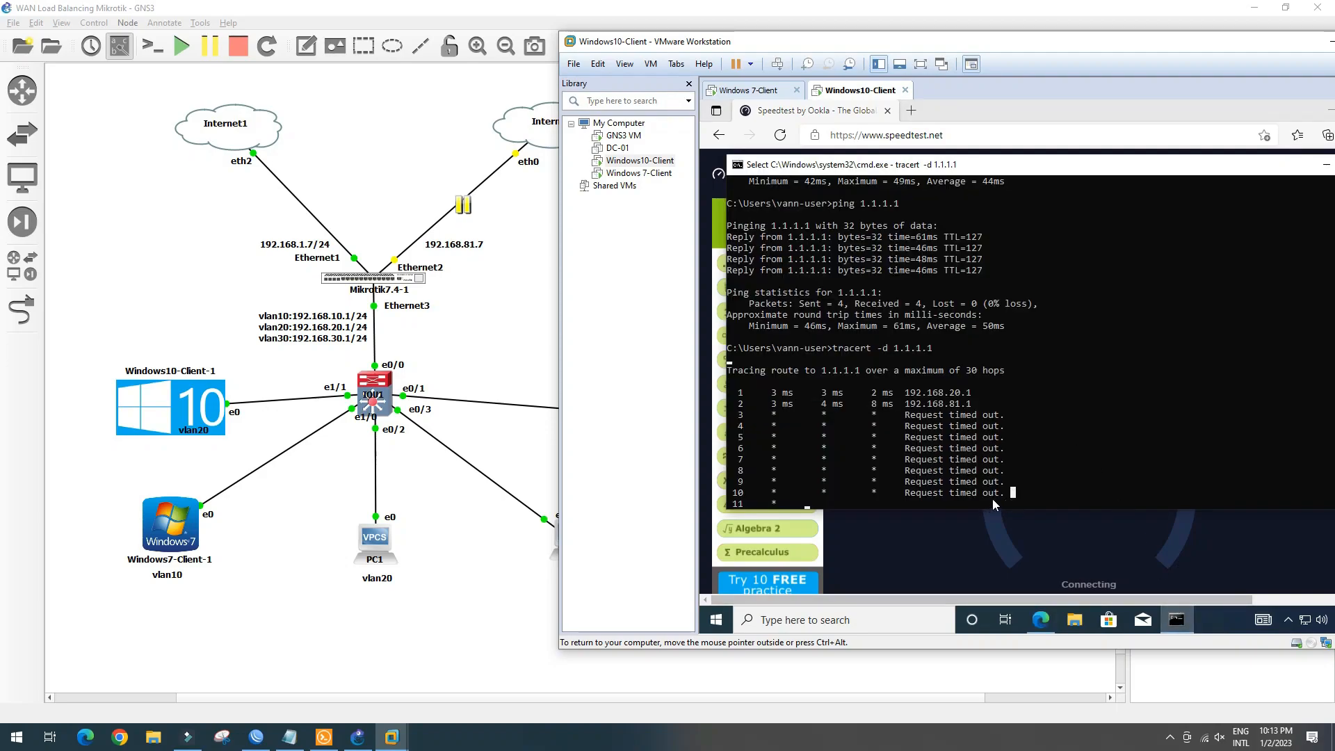
key("Return")
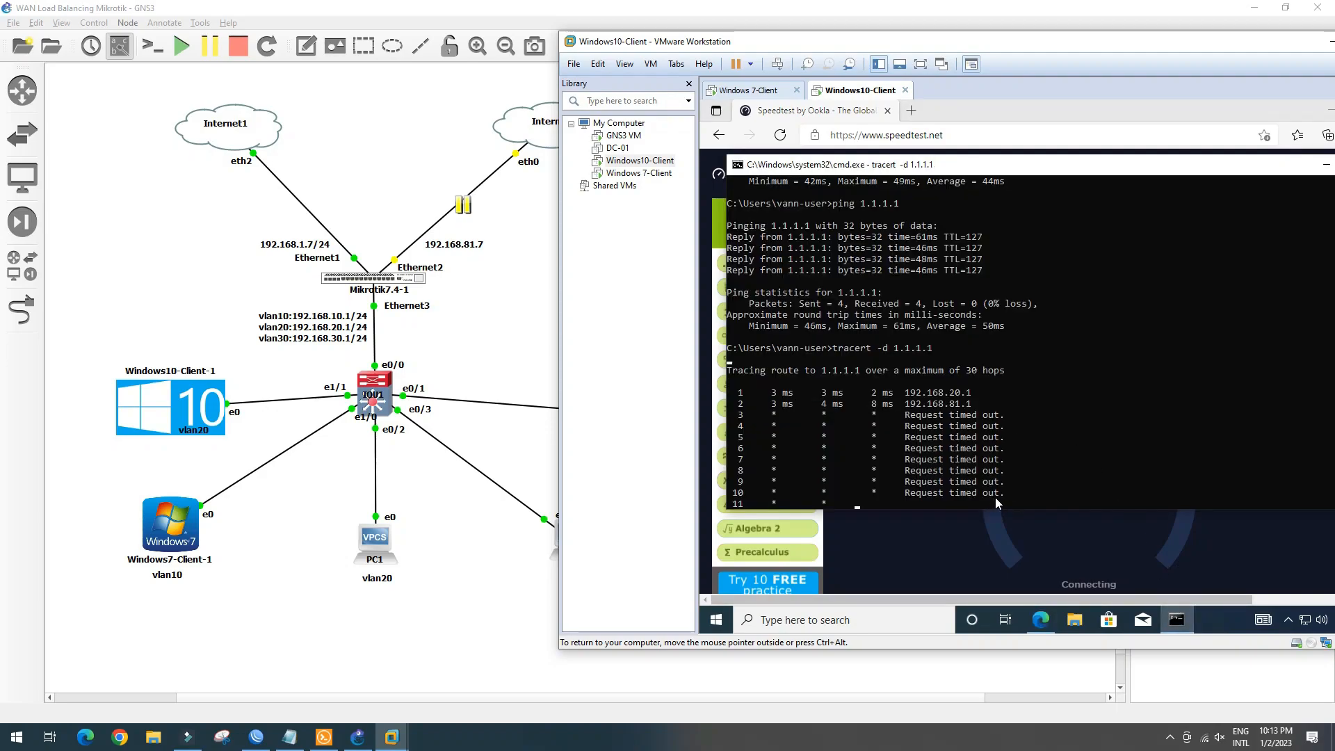
key("ctrl+c")
key("ctrl+x")
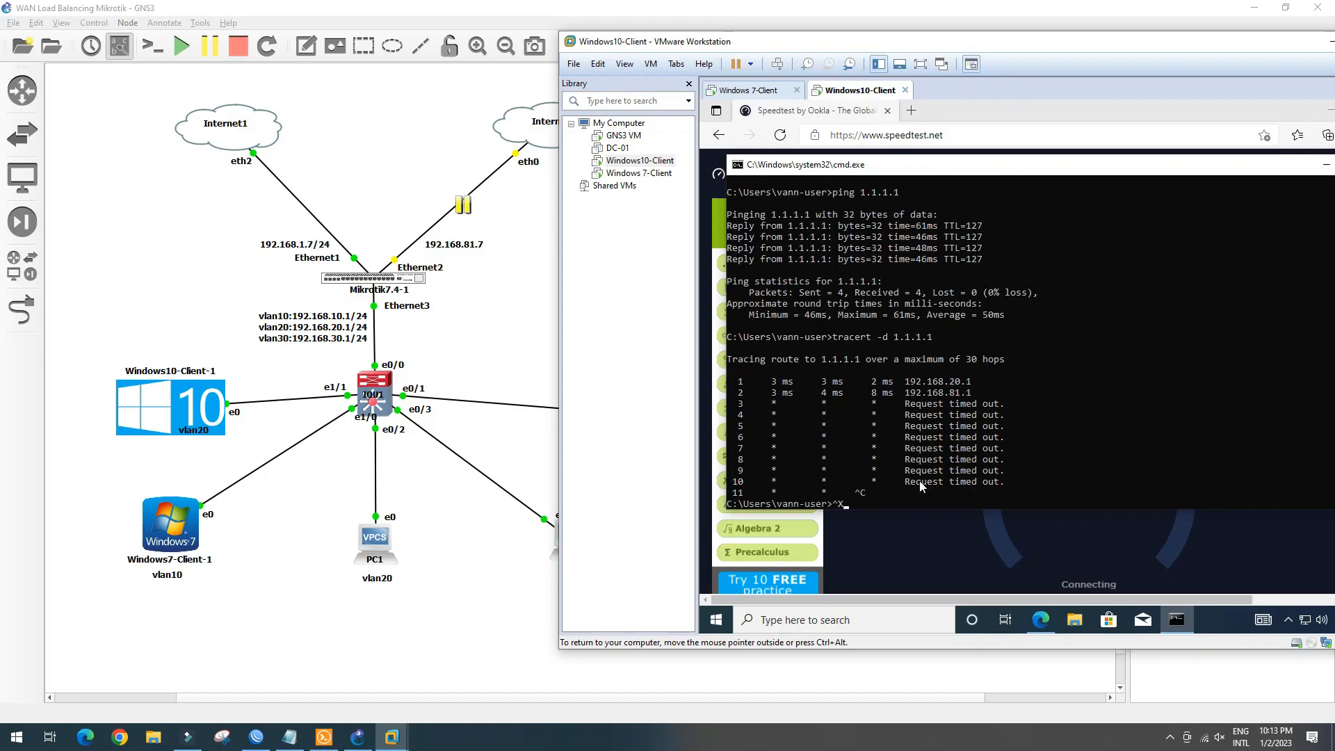
key("Return")
key("Return")
key("Return")
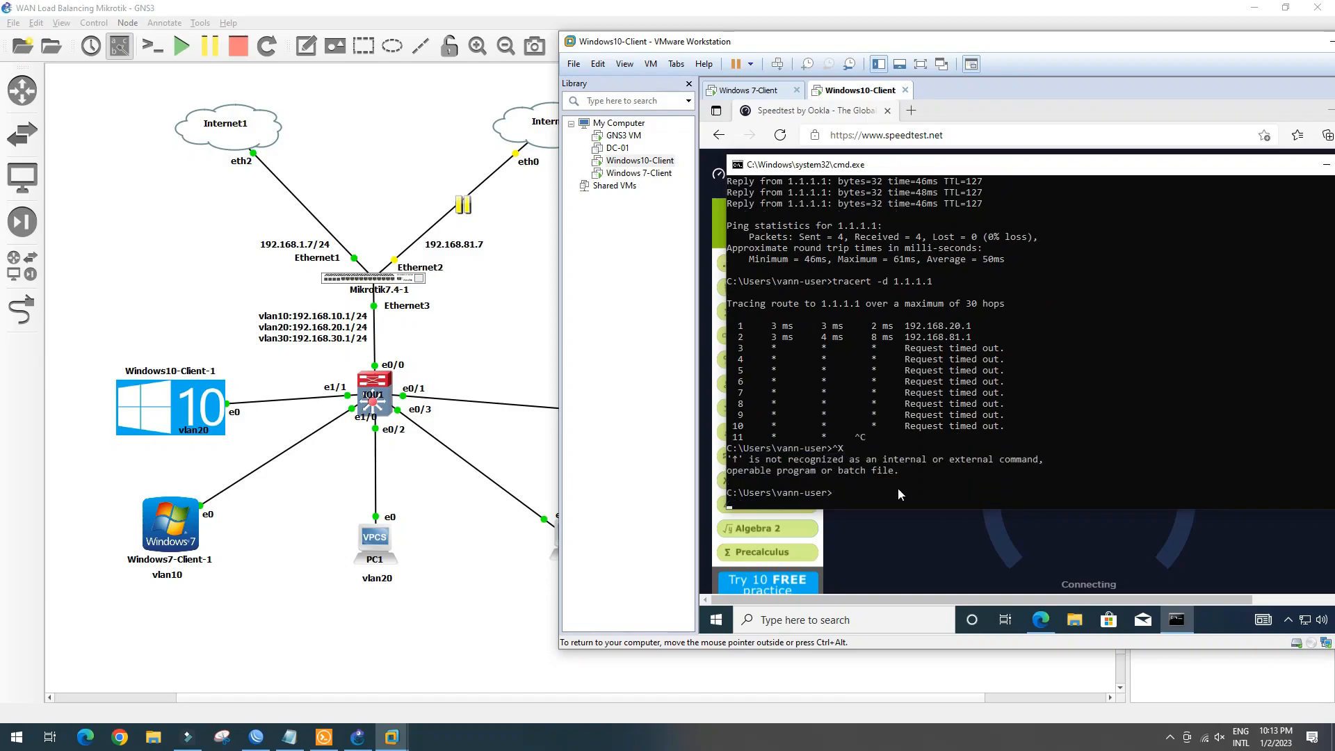
Ping google.com and run tracert -d google.com, stopping it after the 192.168.1.1 hop
type("ping ")
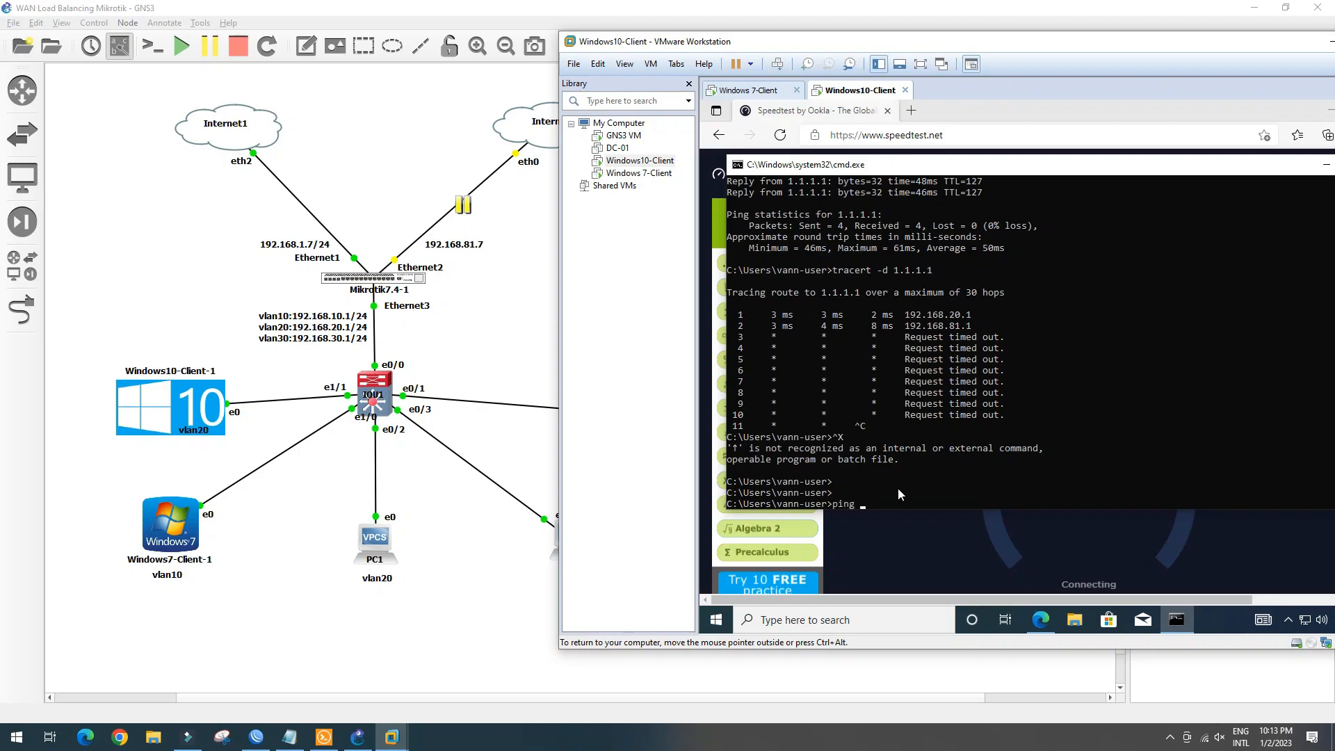
type("google.com")
key("Return")
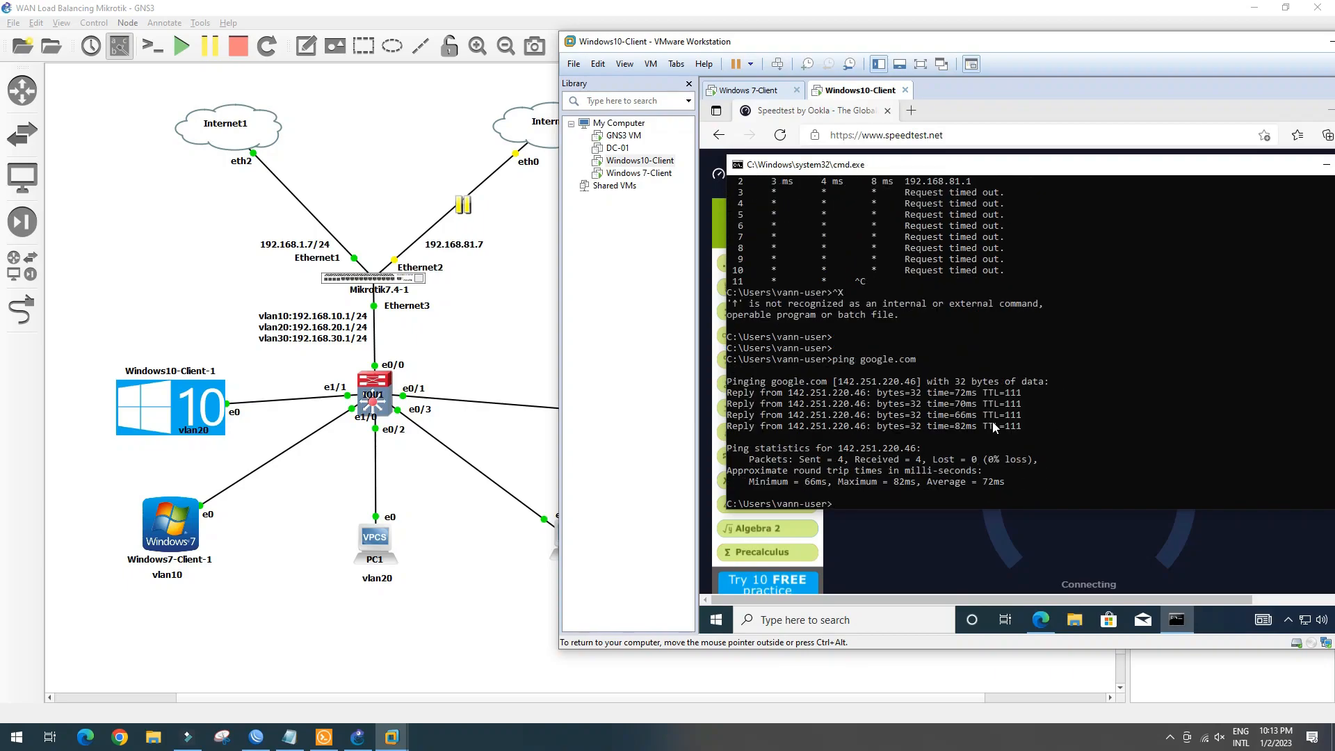
type("tracee")
key("BackSpace")
type("rt ")
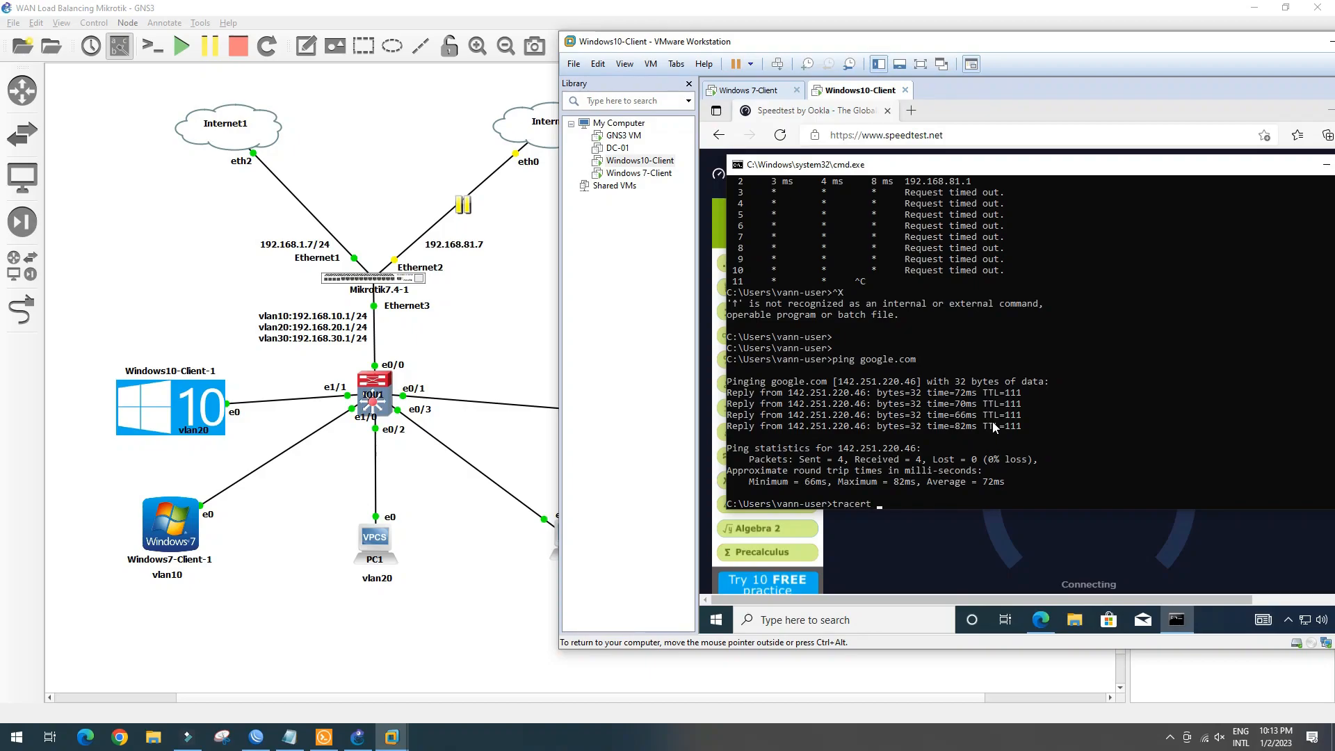
type("-d google.com")
key("Return")
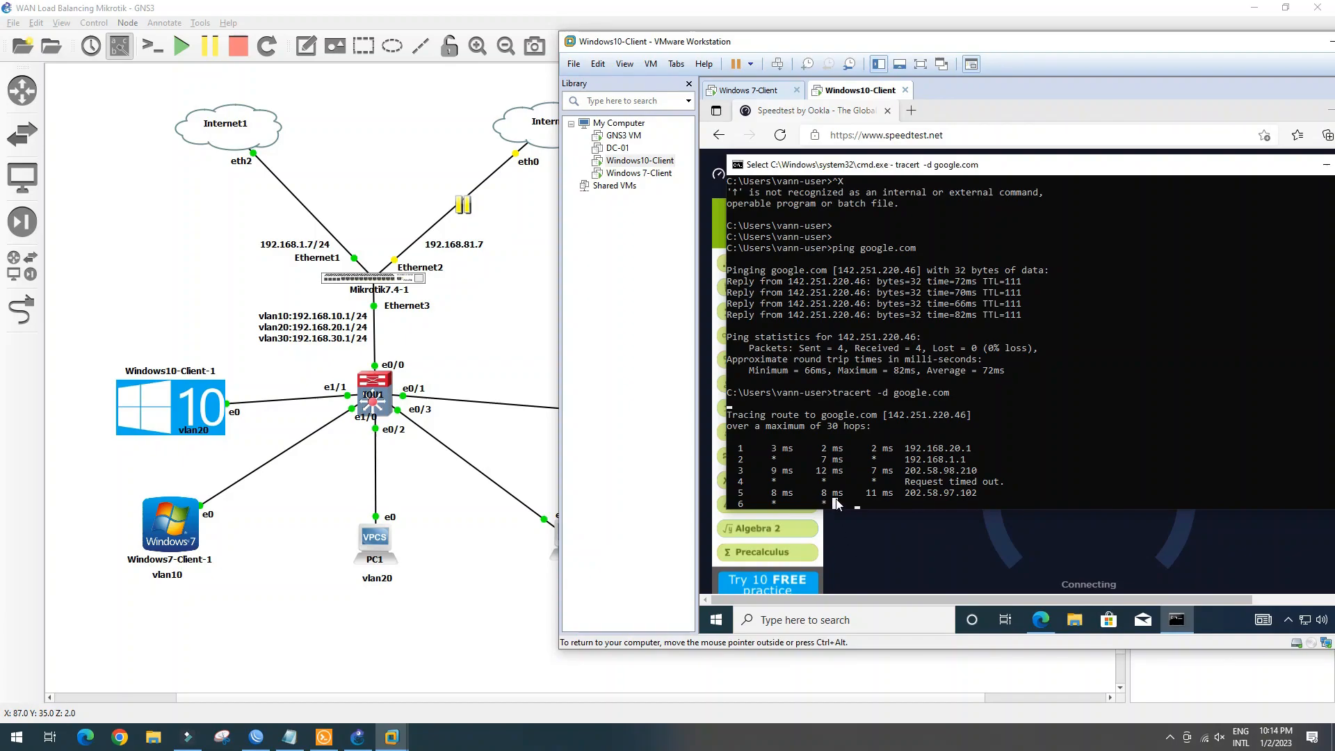
left_click(869, 504)
key("Return")
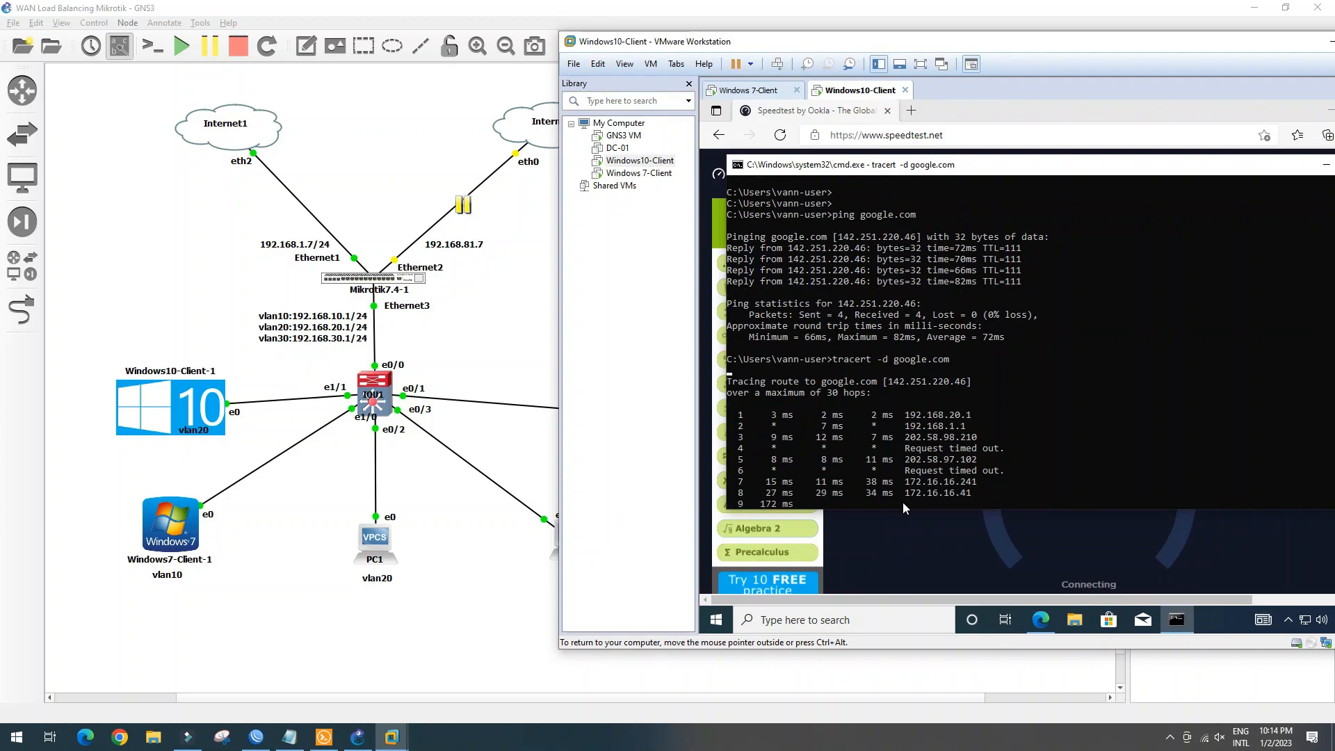
key("ctrl+c")
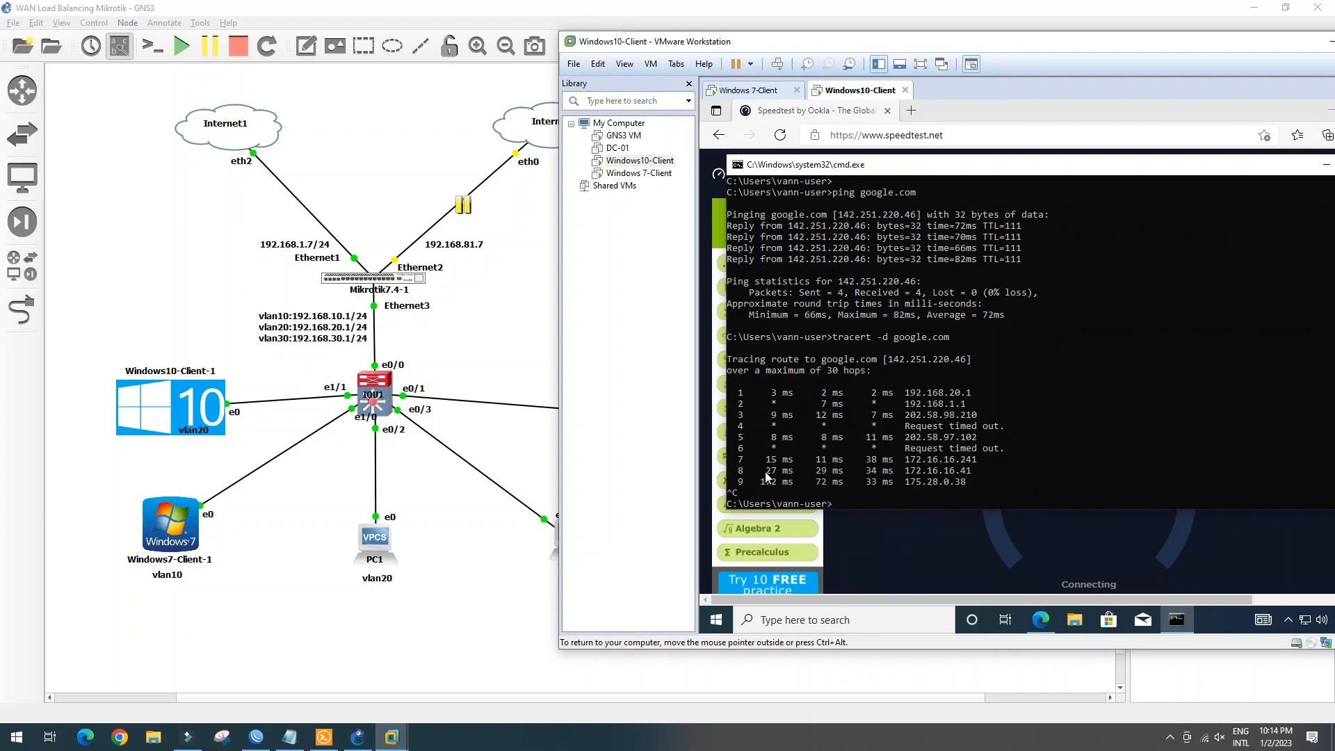
left_click(464, 380)
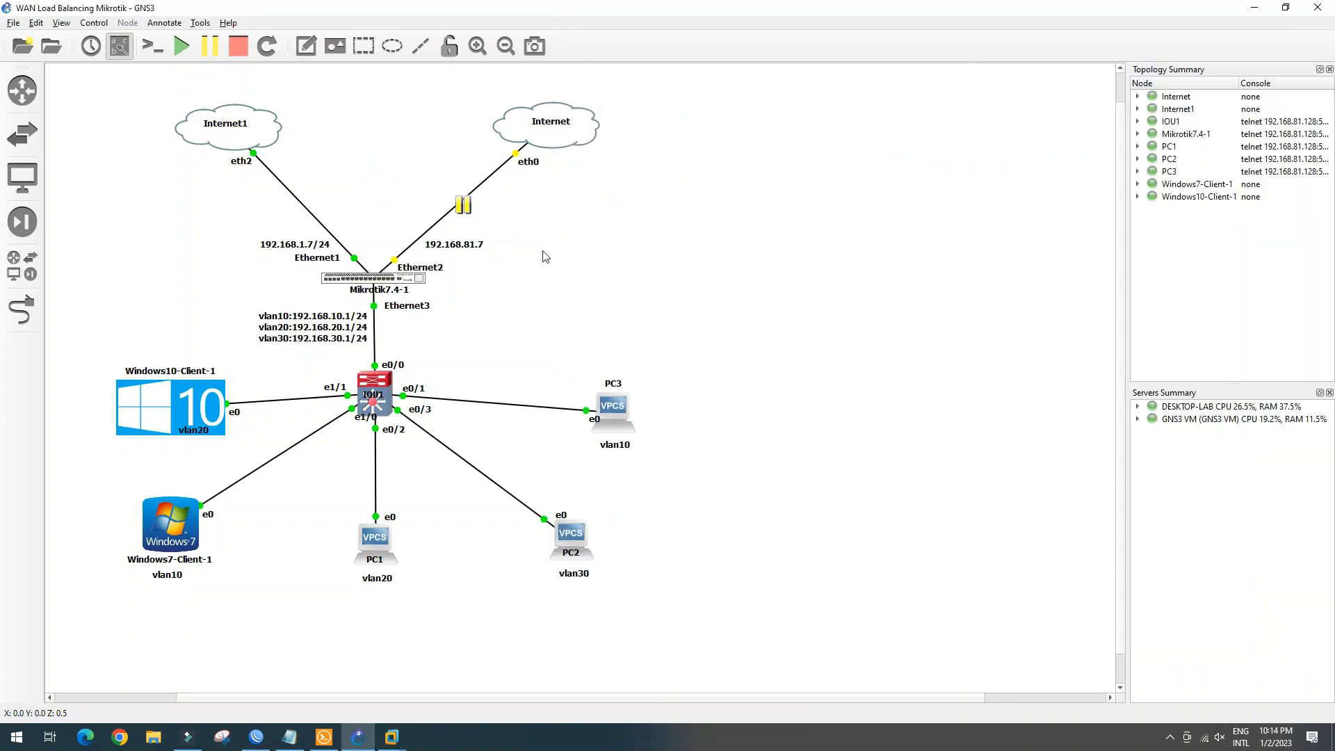
Resume the Mikrotik–Internet link and suspend the Internet1–Mikrotik Ethernet1 link instead
right_click(462, 203)
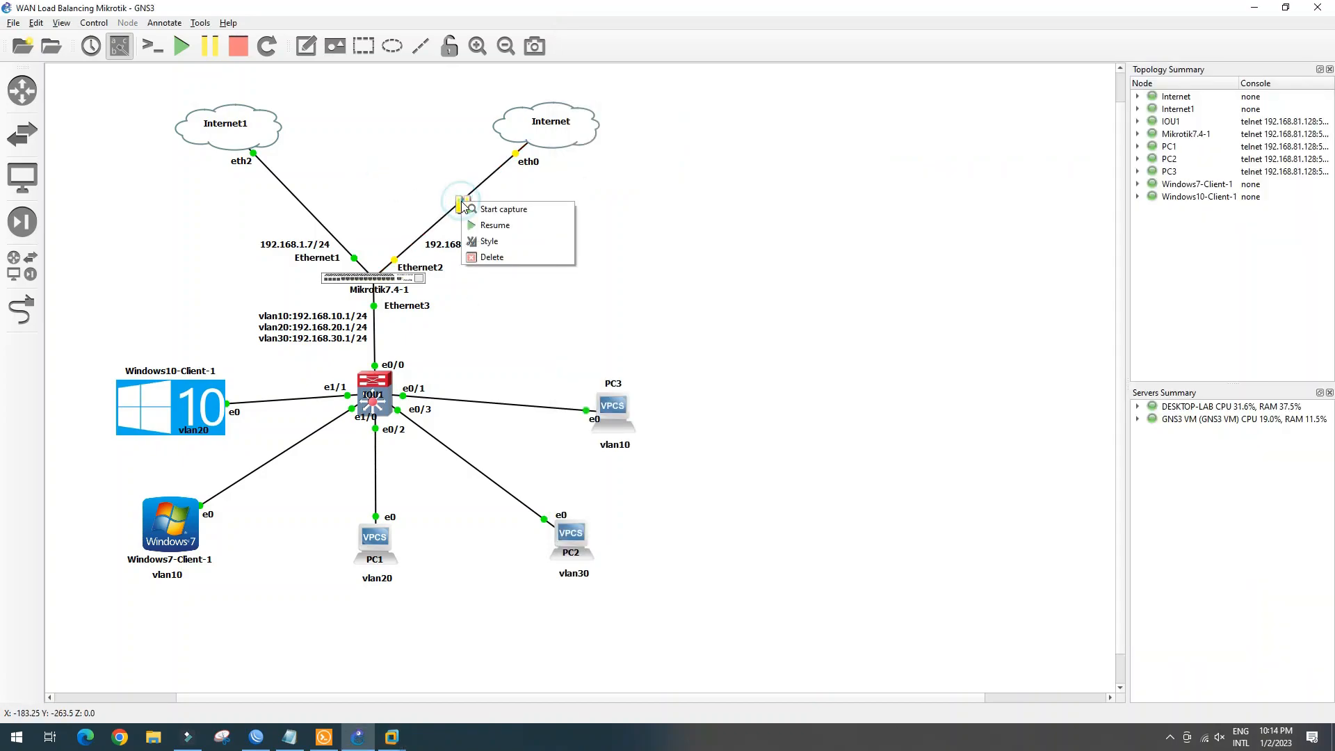
left_click(488, 226)
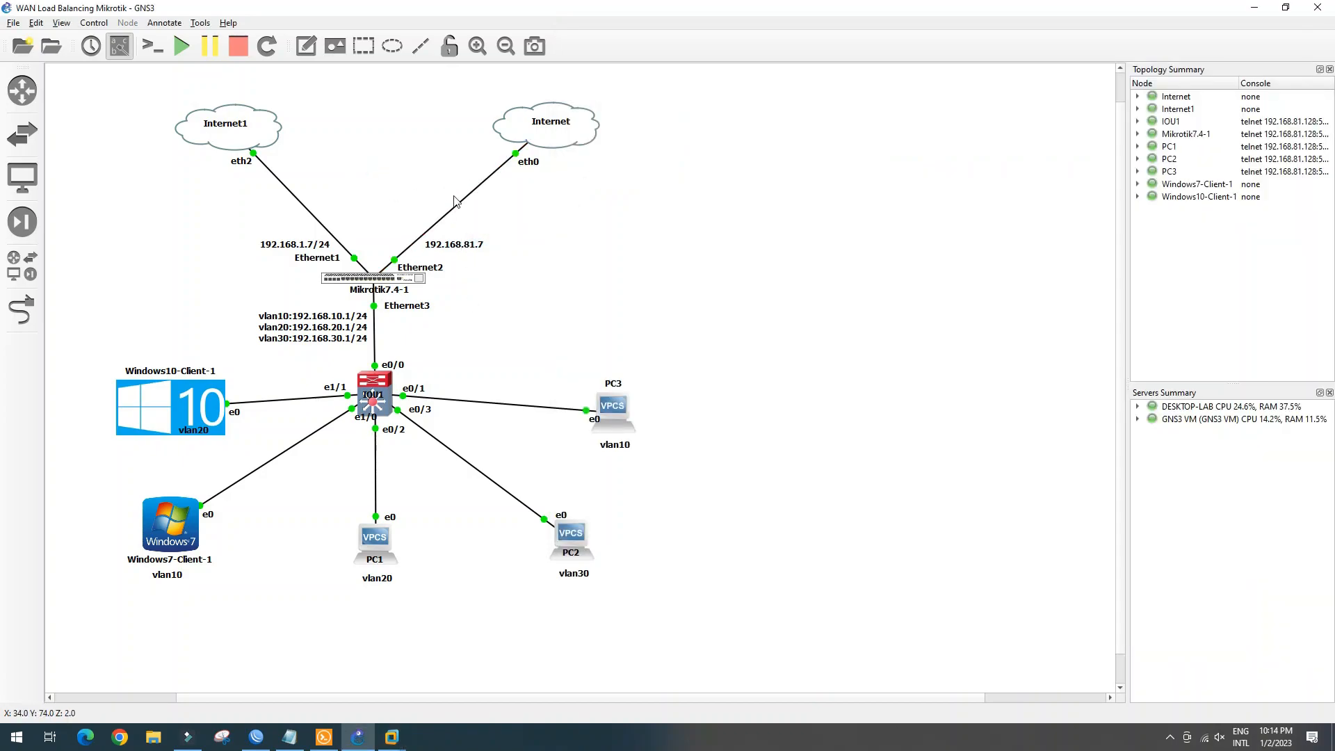
right_click(310, 214)
left_click(341, 251)
Bring the Windows10-Client VM window back in front
left_click(324, 737)
mouse_move(391, 736)
left_click(479, 660)
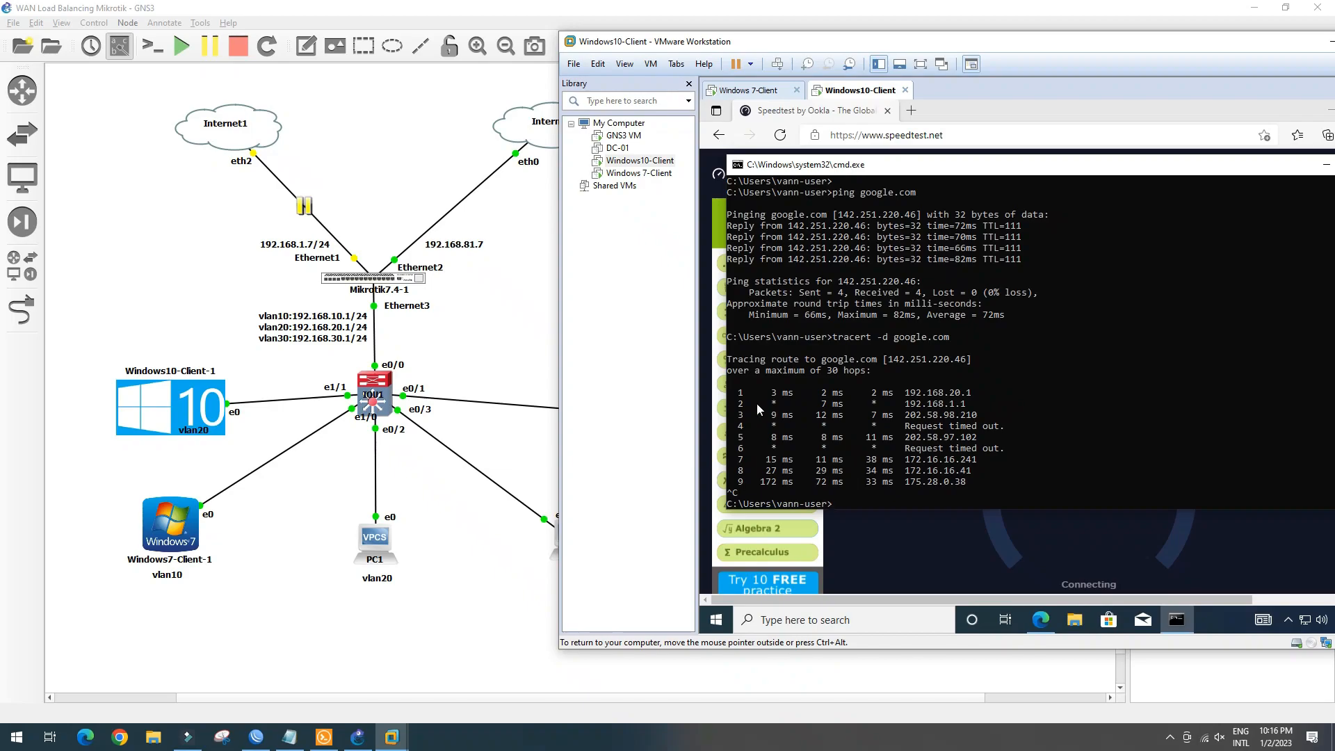
Mark the old trace's 192.168.1.1 and 202.58.98.210 hops, then ping google.com again
left_click_drag(737, 404, 994, 410)
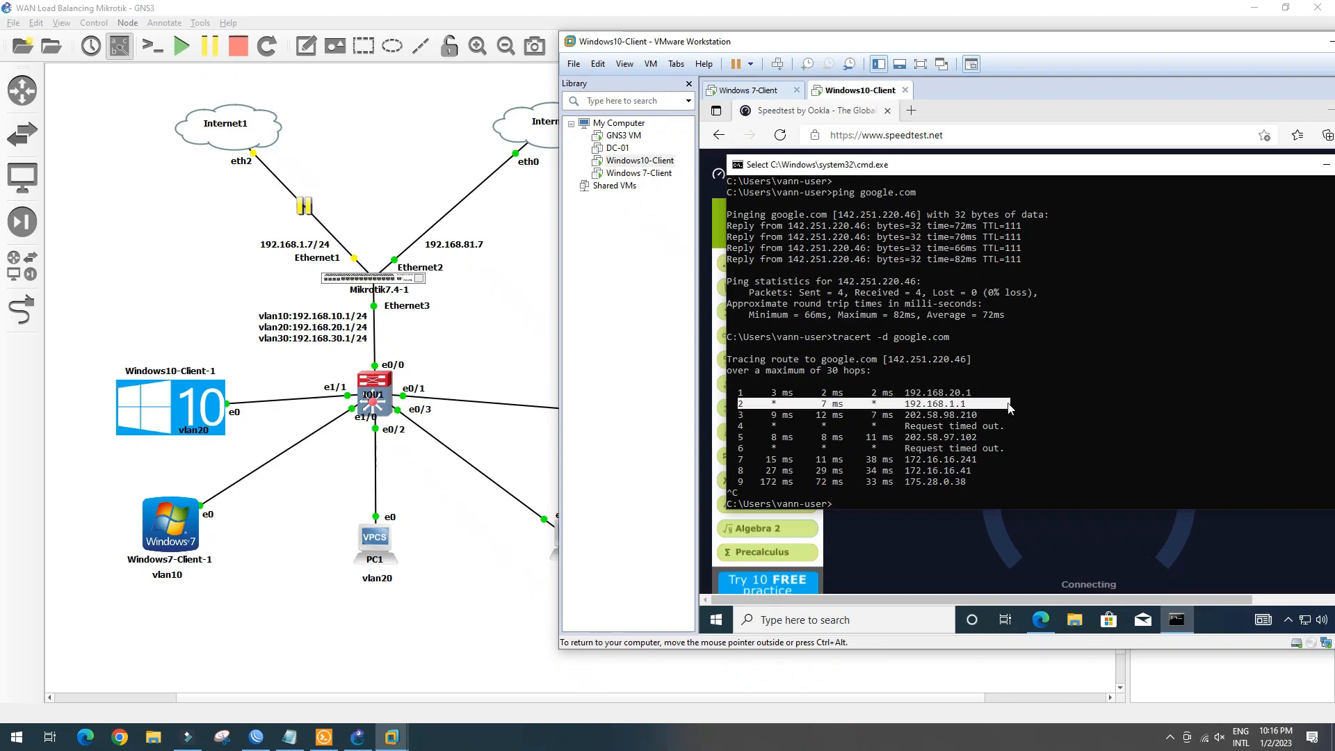
left_click_drag(783, 415, 982, 417)
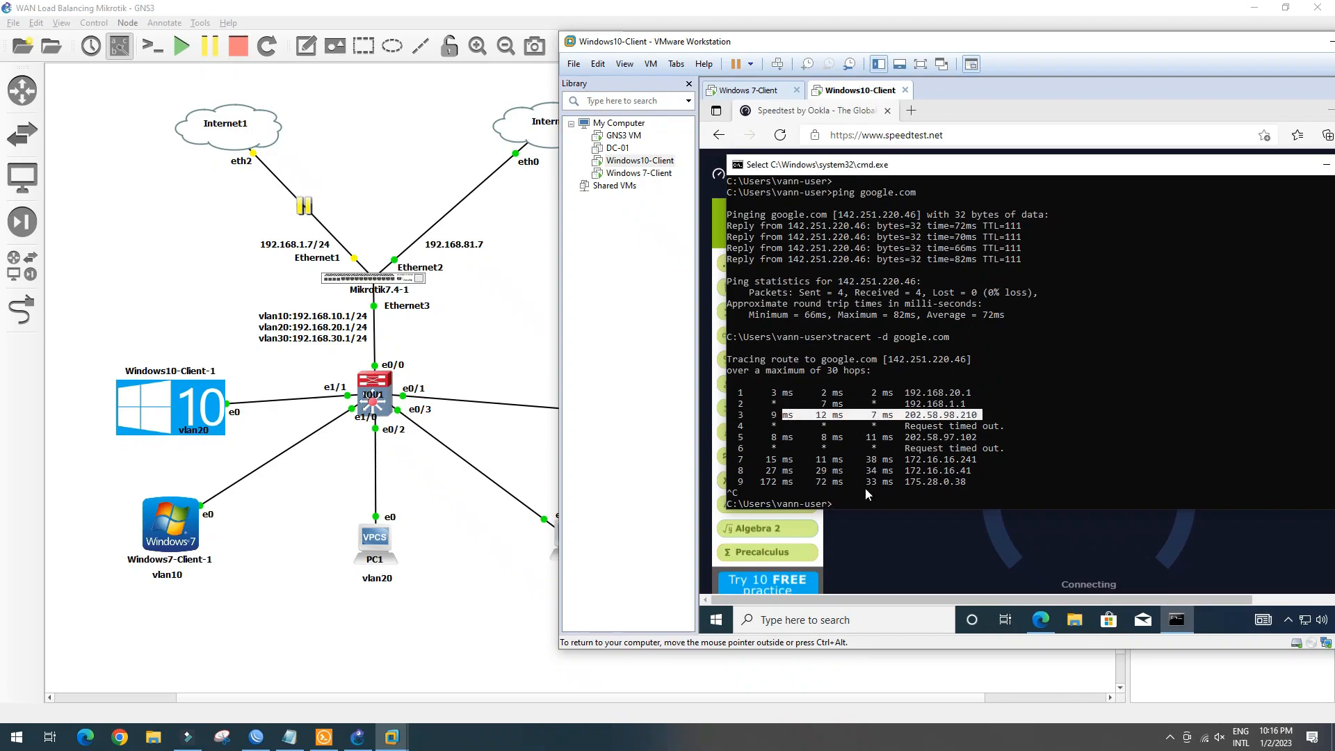
left_click(849, 504)
key("Escape")
key("Up")
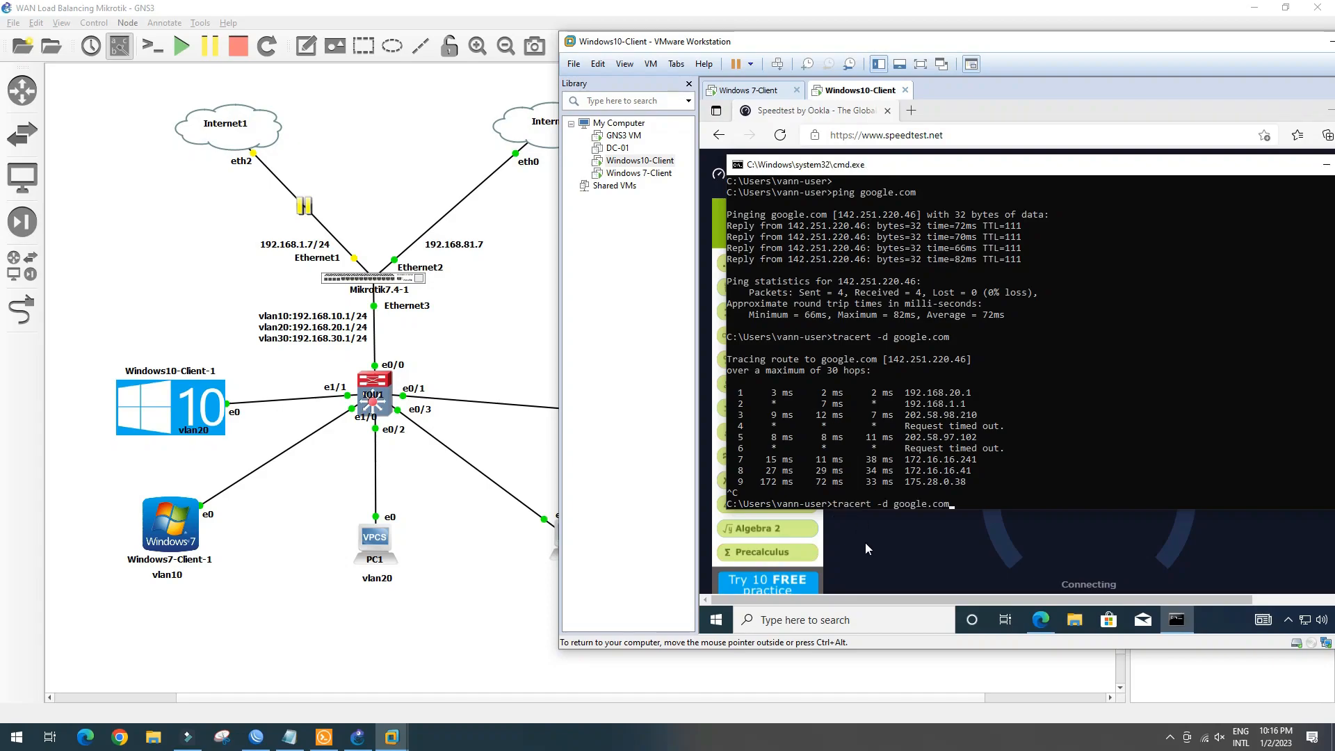
key("Up")
key("Return")
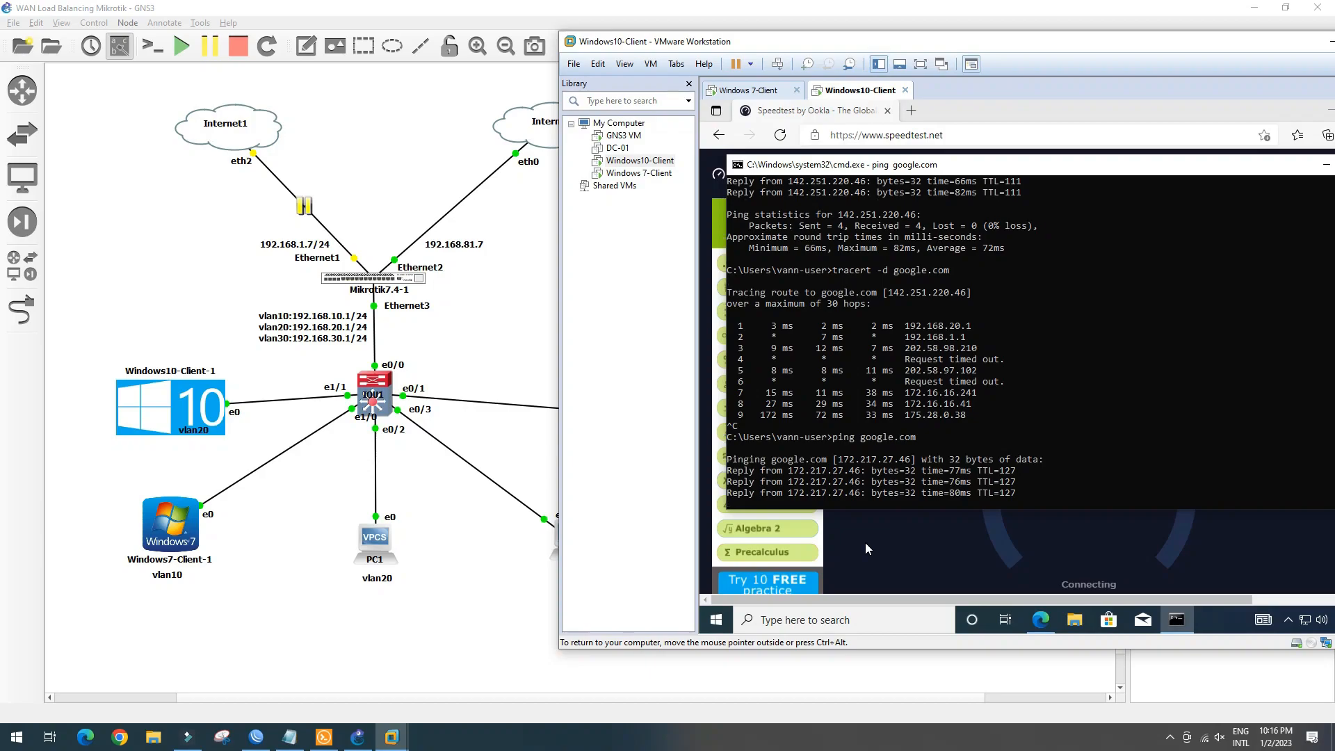
Rerun tracert -d google.com and compare its 192.168.81.1 second hop with the old 192.168.1.1
key("Up")
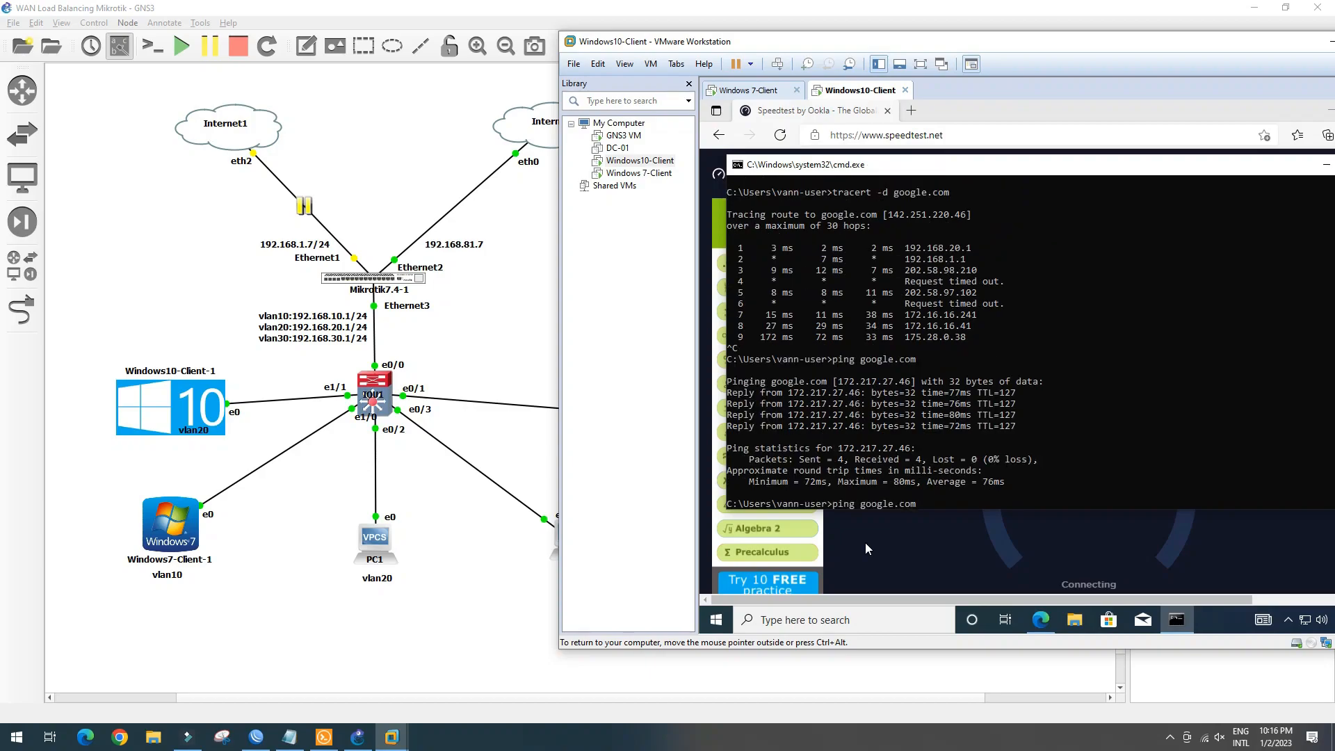
key("Up")
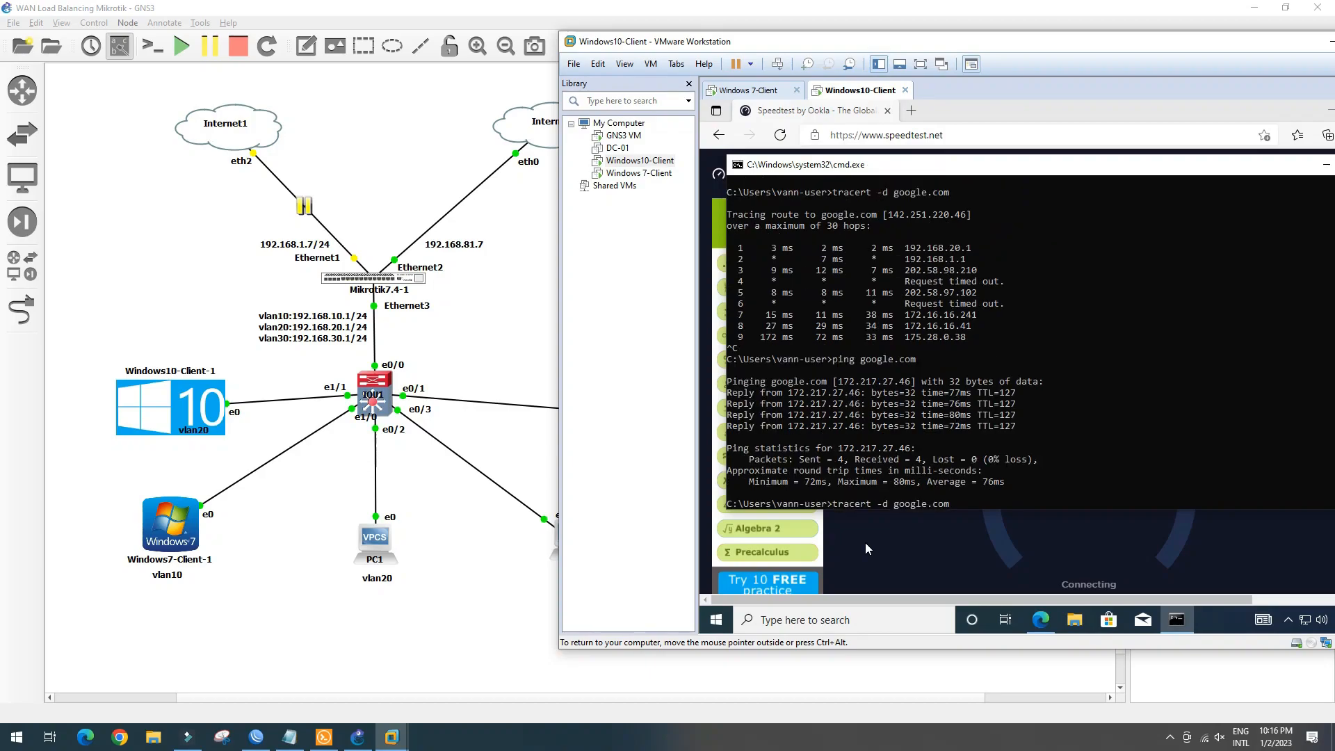
key("Return")
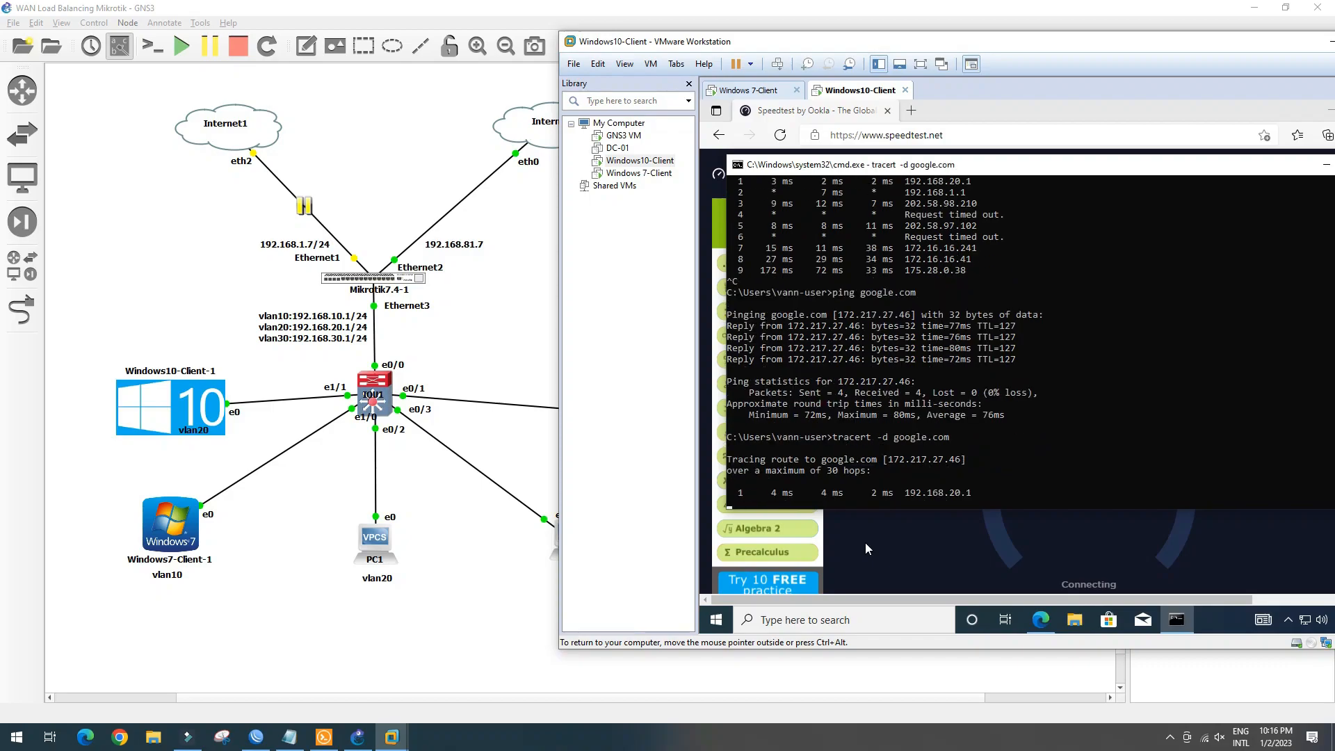
left_click_drag(907, 493, 920, 493)
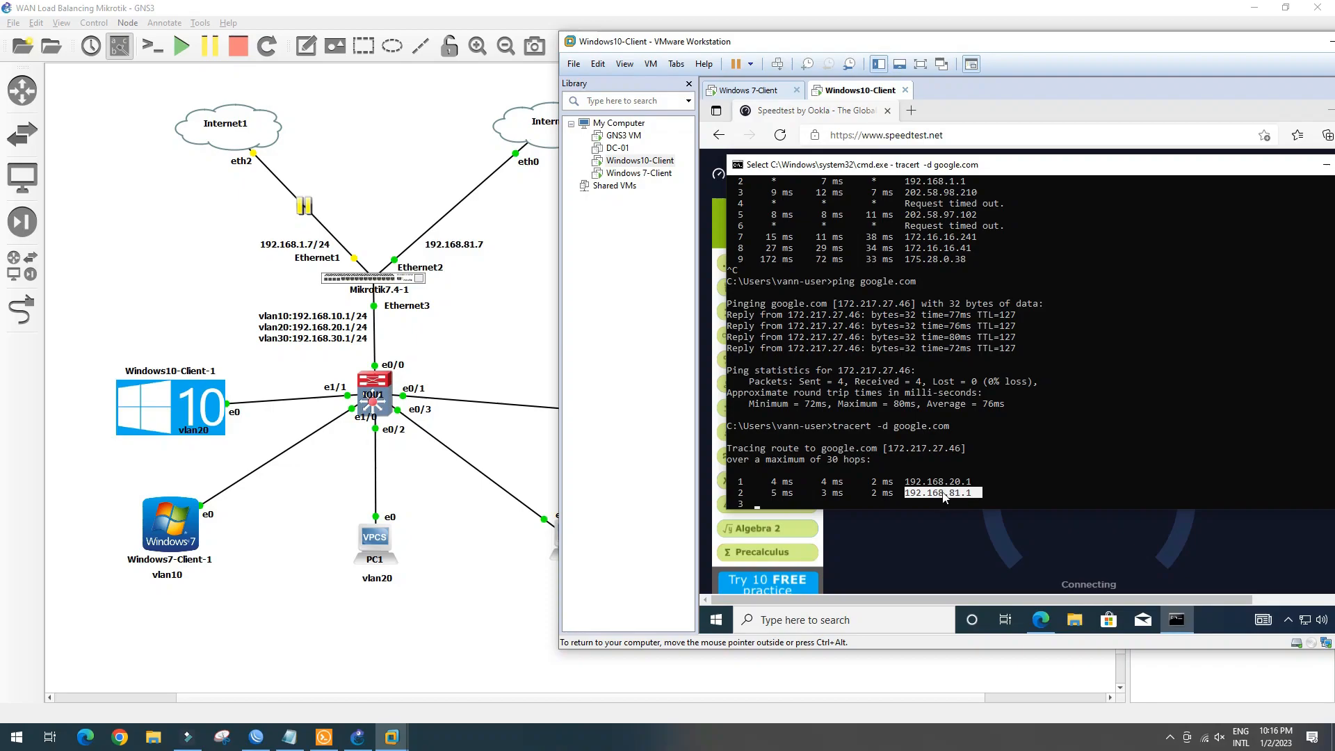
scroll(928, 240, "up", 1)
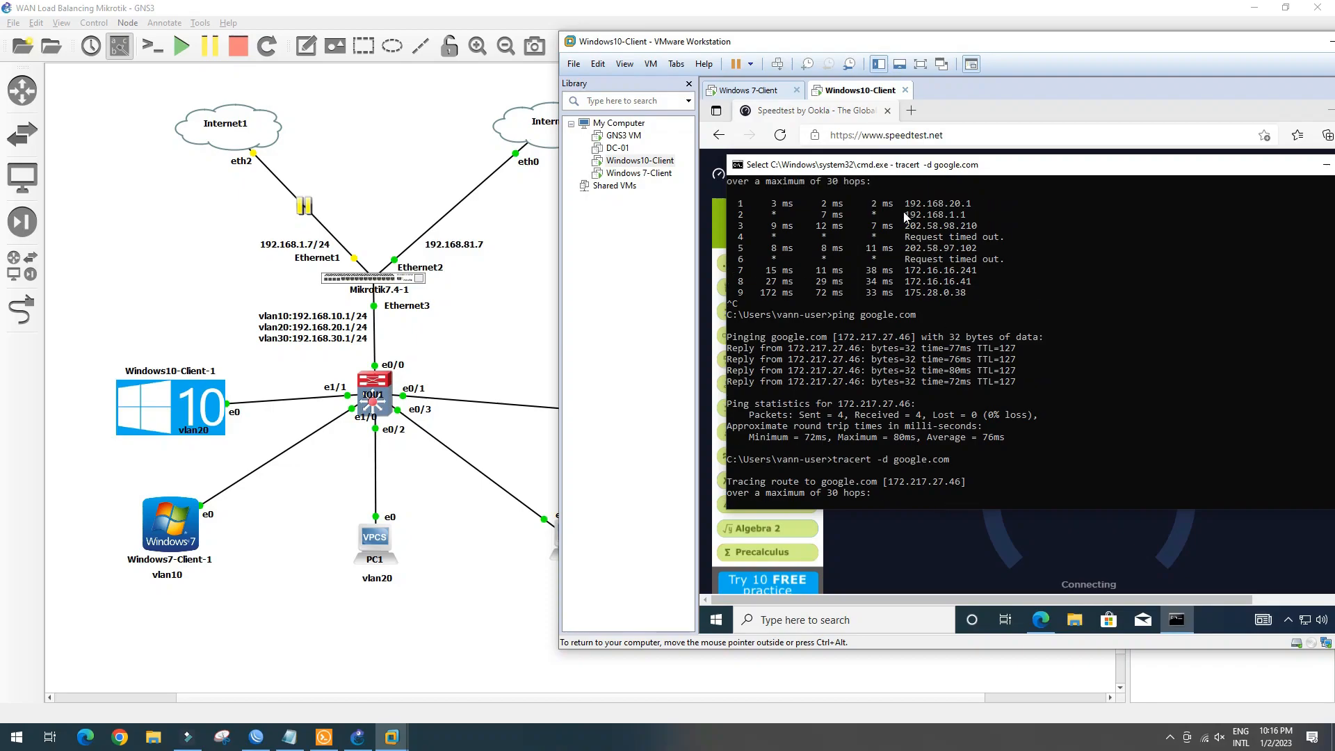
left_click_drag(901, 215, 987, 214)
left_click_drag(904, 226, 993, 225)
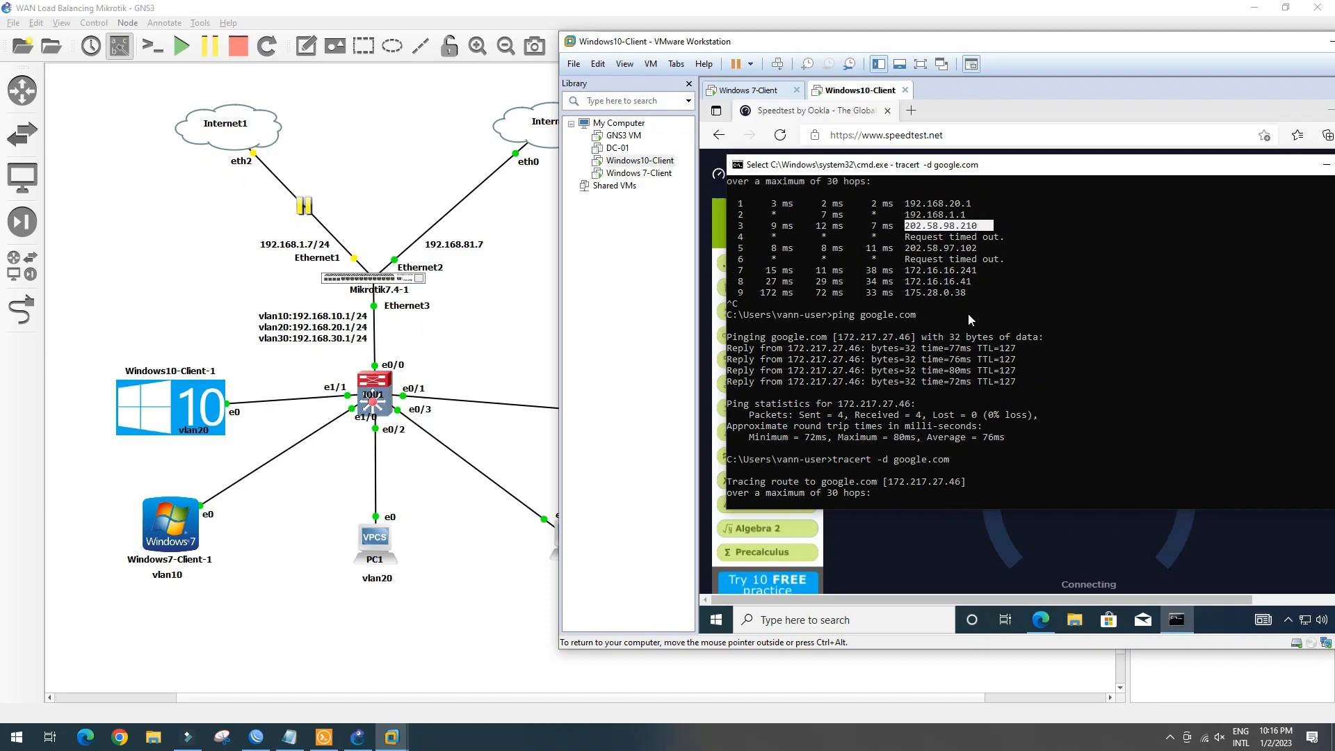
scroll(918, 480, "down", 1)
left_click_drag(897, 492, 989, 493)
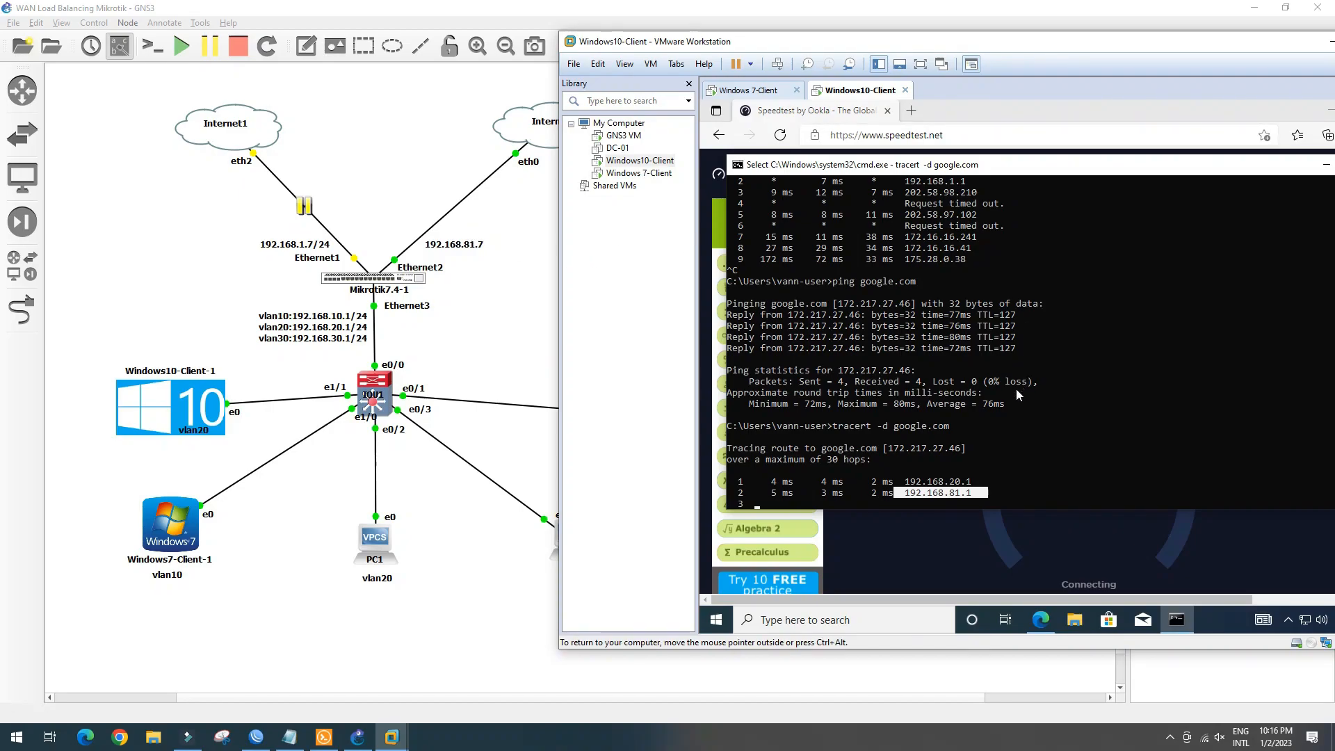
Load google.com in Edge, dismiss the Translate offer, and search for 'youtube'
left_click(970, 118)
left_click(967, 135)
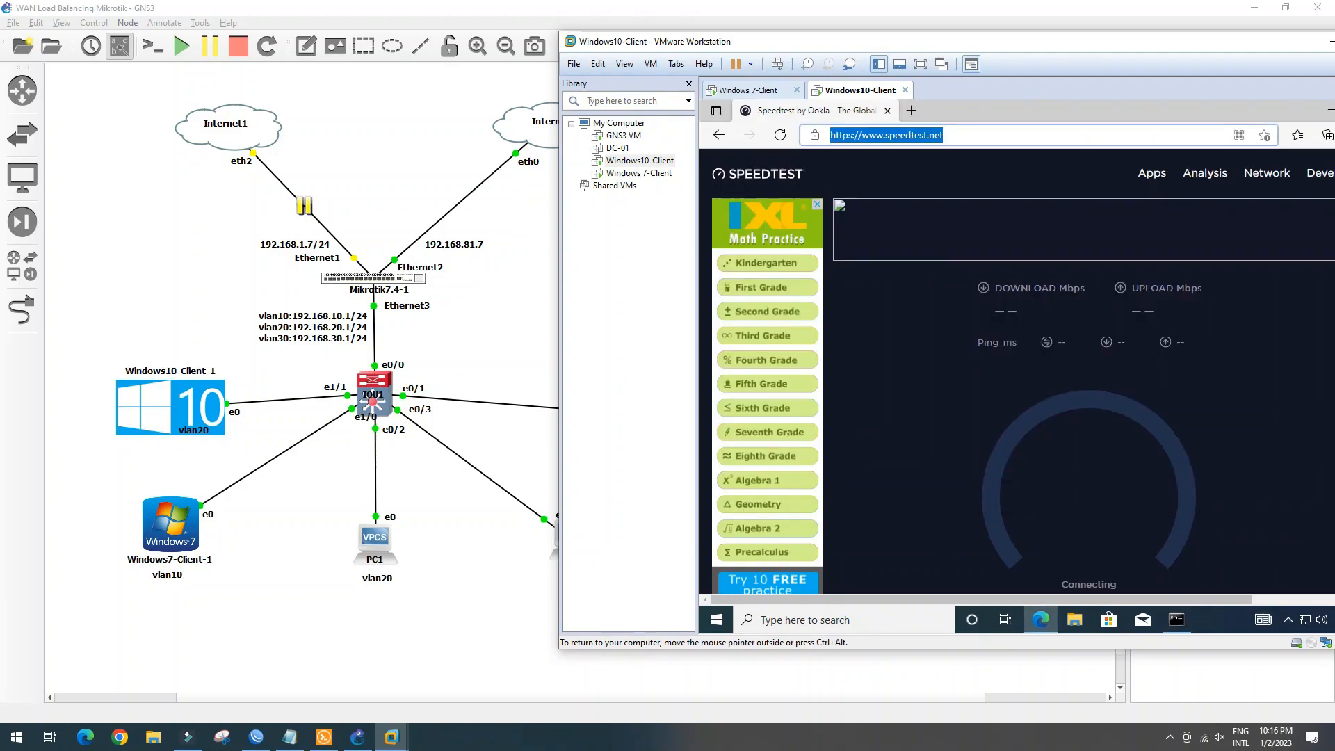
type("google.com")
key("Return")
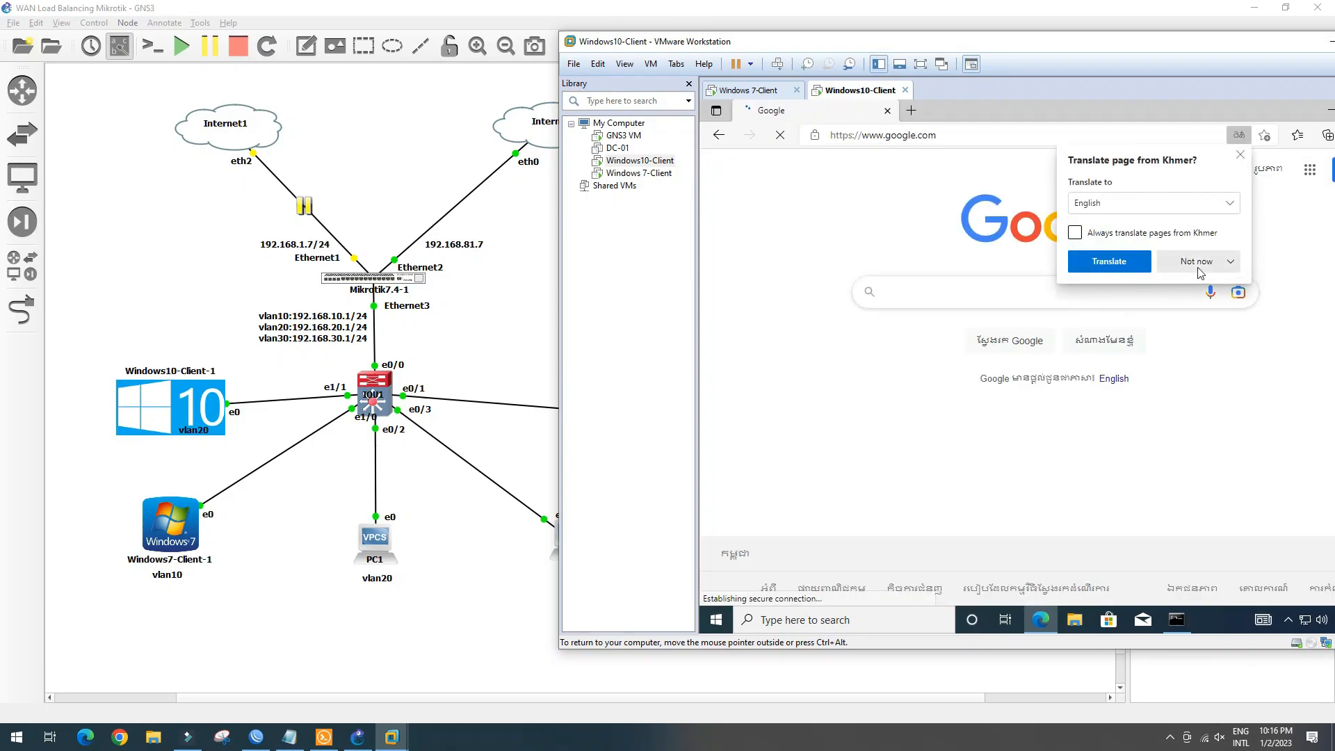
left_click(1239, 154)
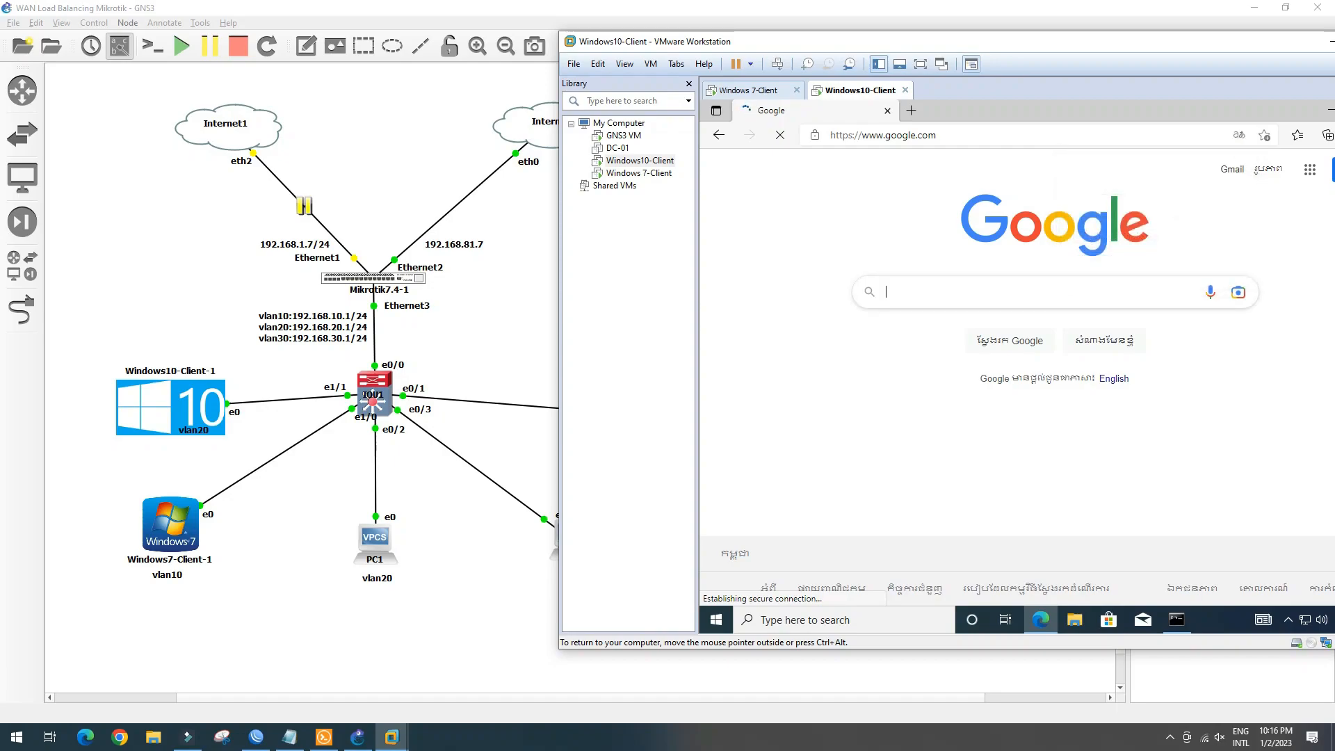
type("spee")
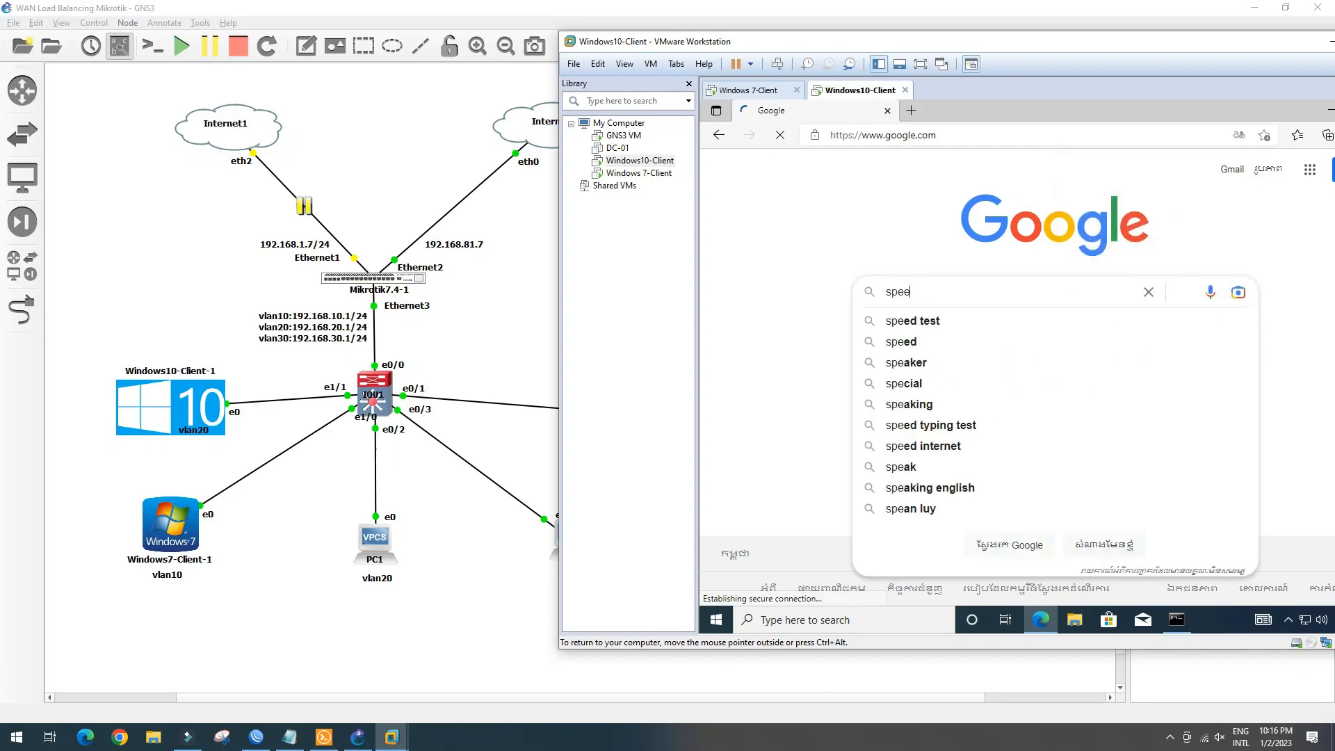
type("d")
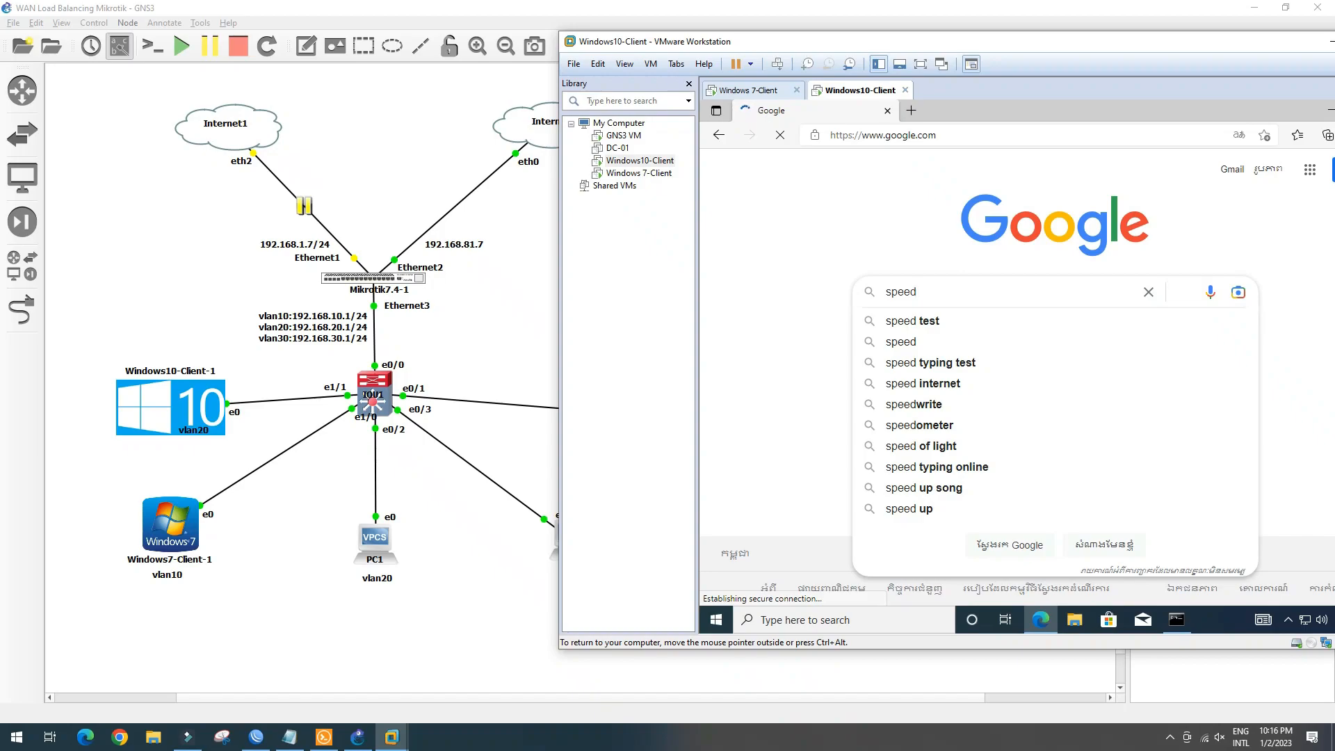
key("BackSpace")
key("BackSpace")
key("BackSpace")
key("BackSpace")
key("BackSpace")
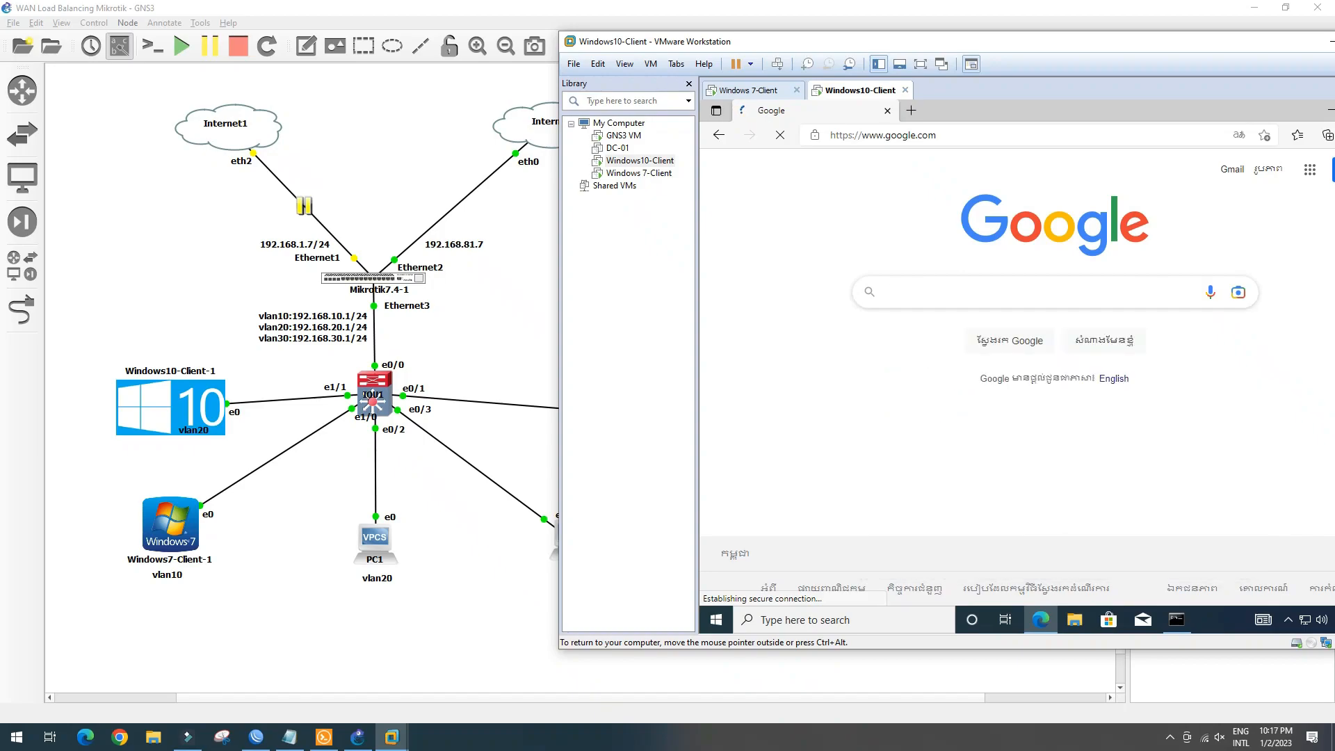
type("you")
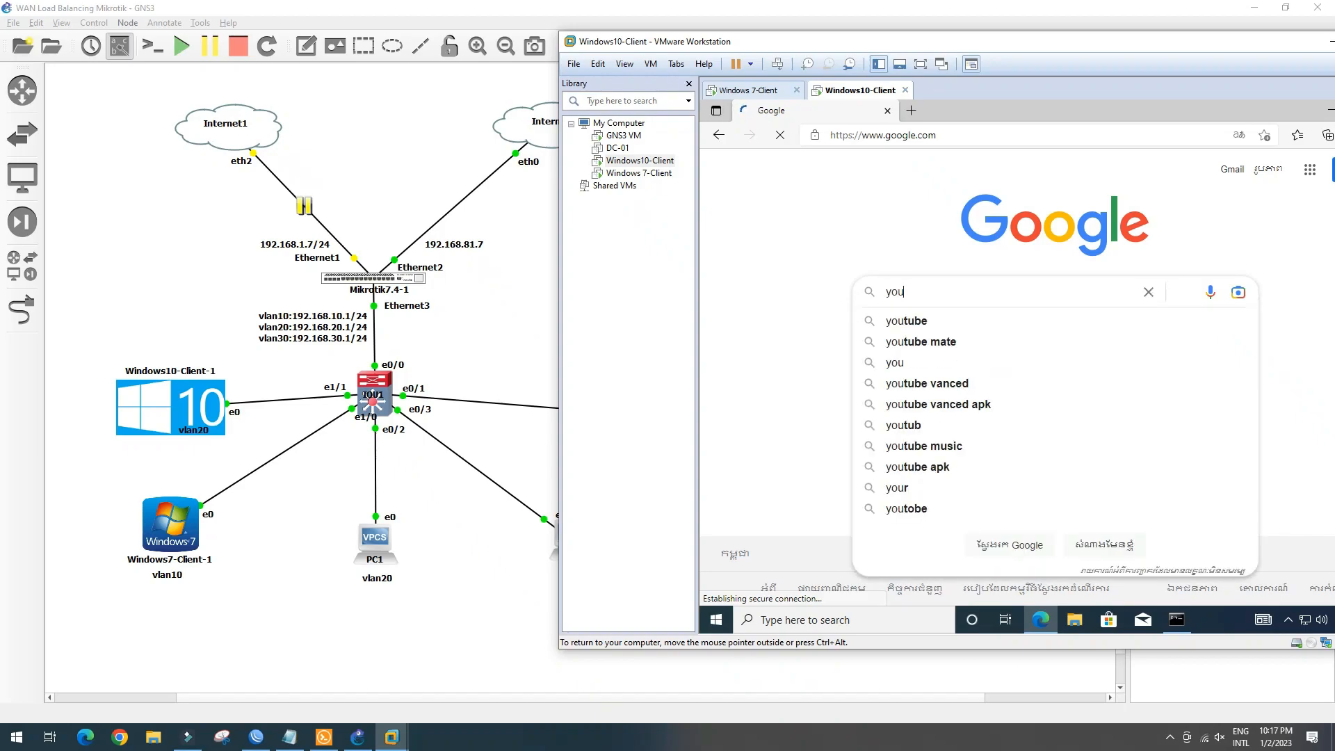
type("tube")
key("Return")
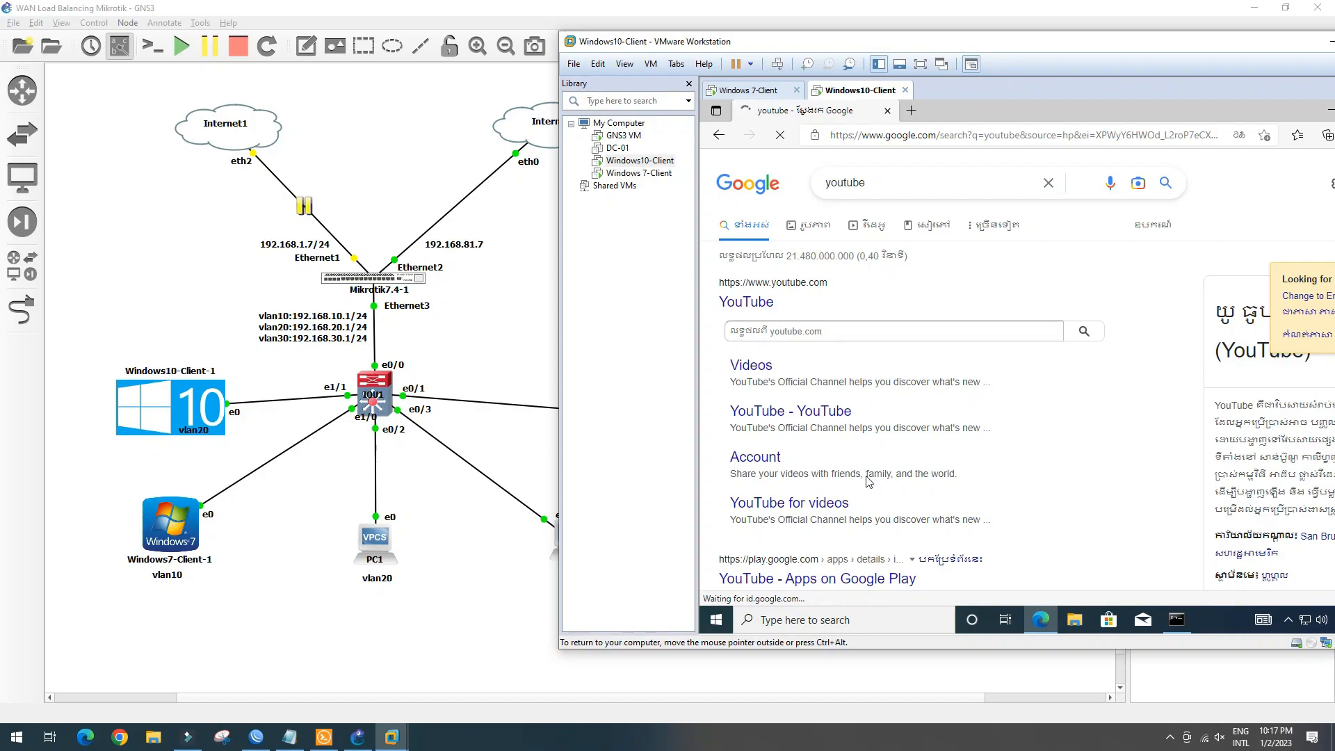
left_click(1177, 620)
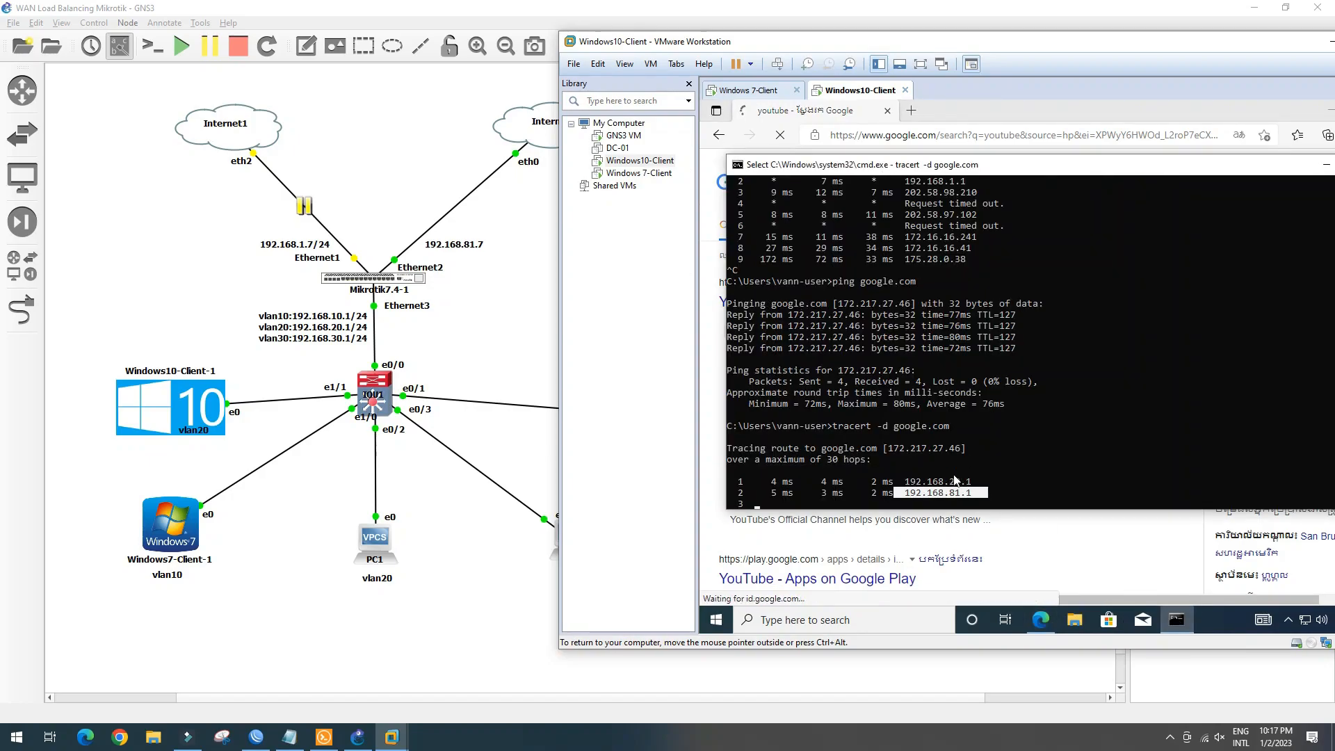
Resume the paused Internet1–Ethernet1 link in GNS3, then switch back to the Windows10-Client VM
left_click(336, 178)
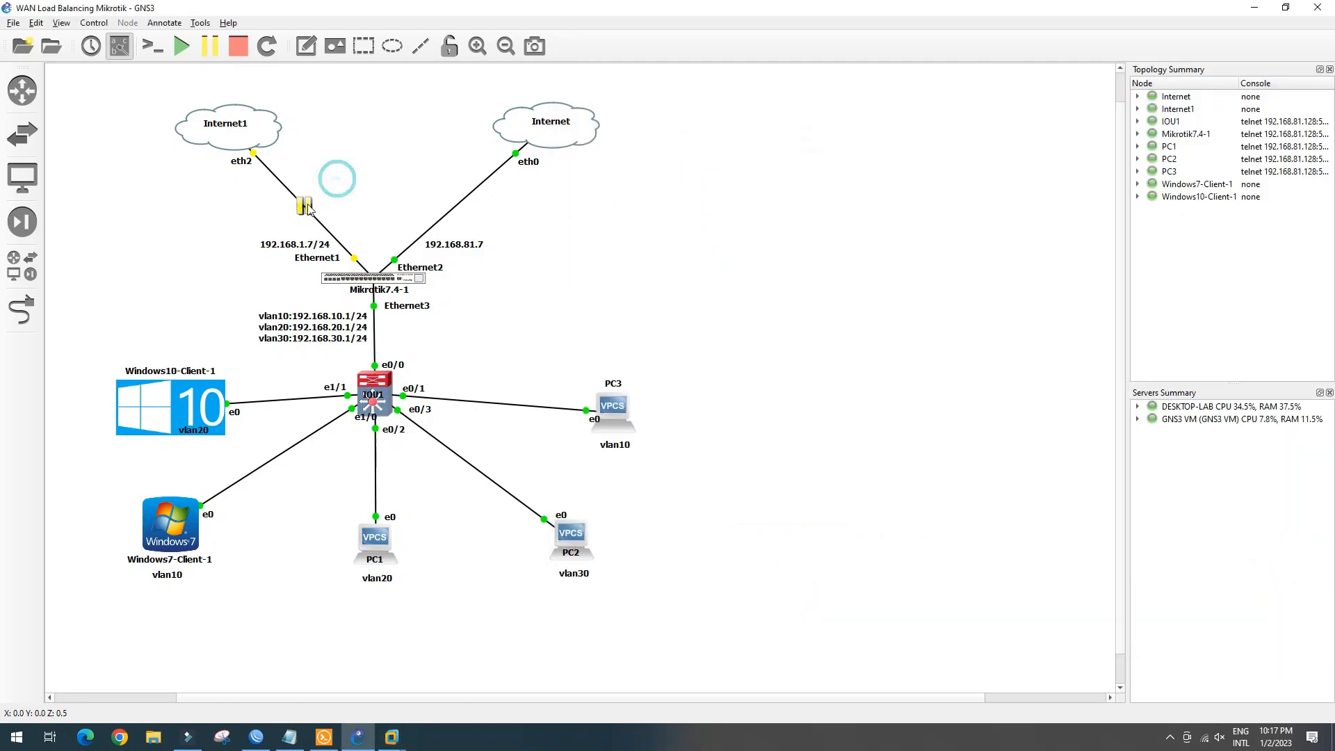
left_click(304, 208)
left_click(304, 208)
right_click(305, 207)
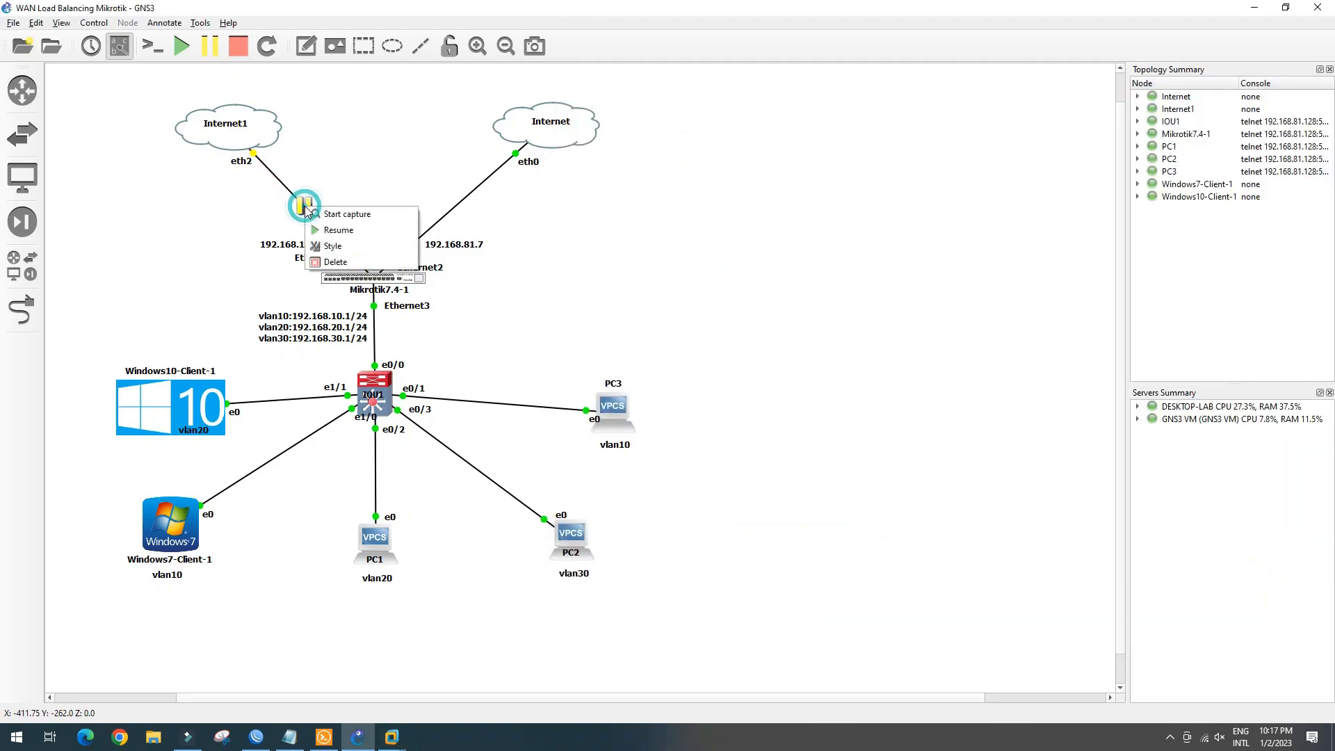
left_click(330, 235)
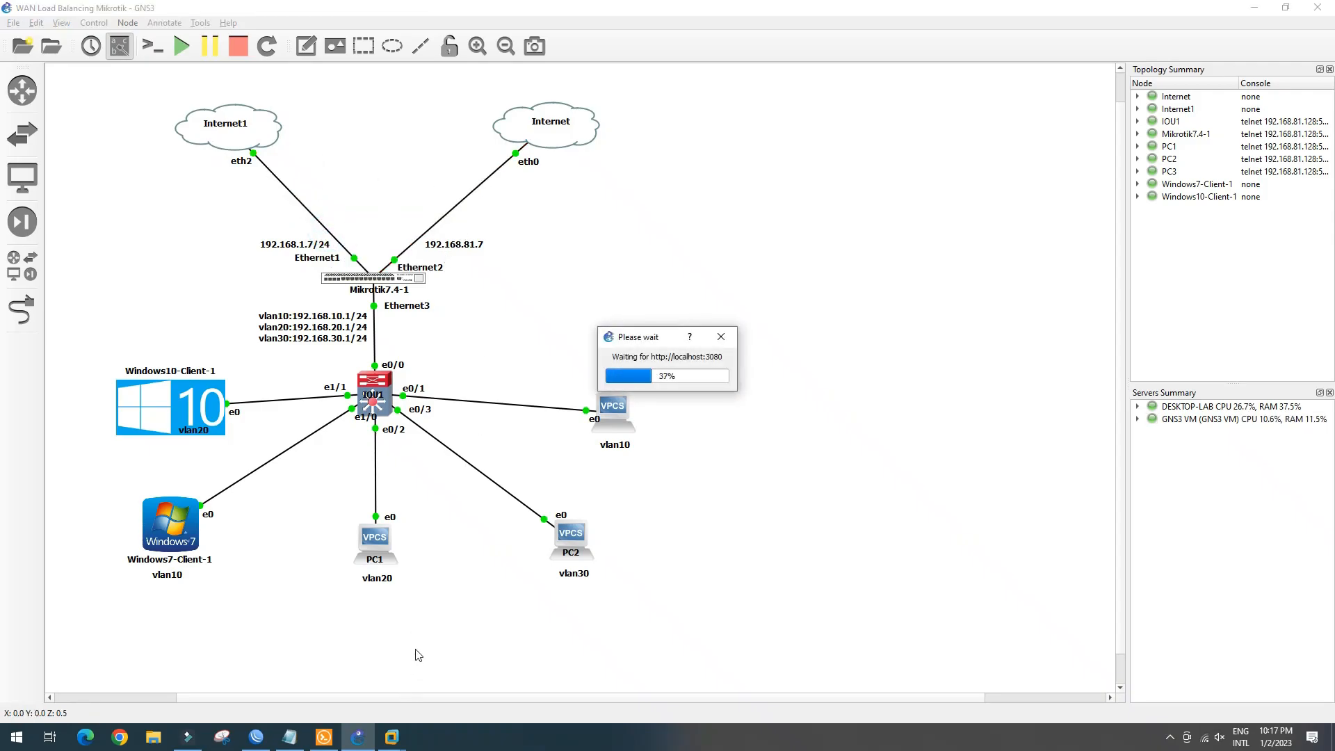
left_click(392, 738)
left_click(446, 669)
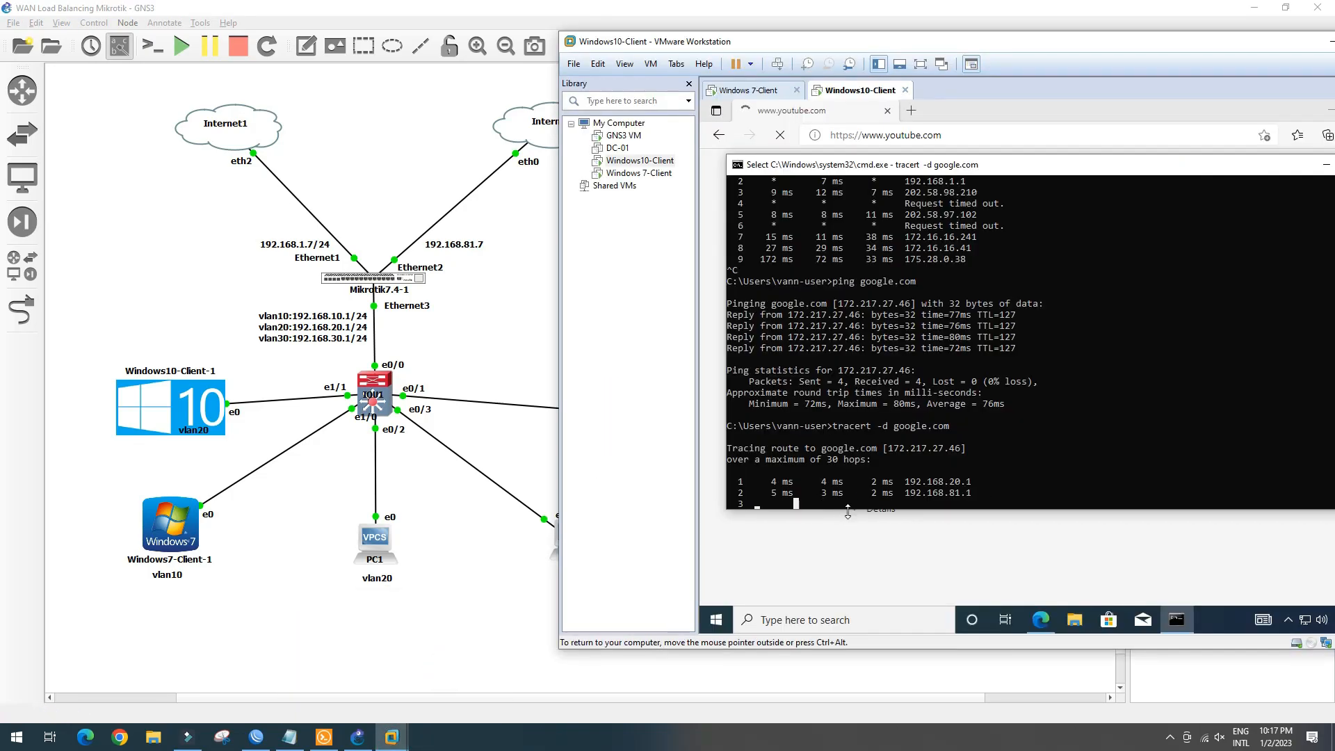
Stop the running trace and ping google.com again
key("Return")
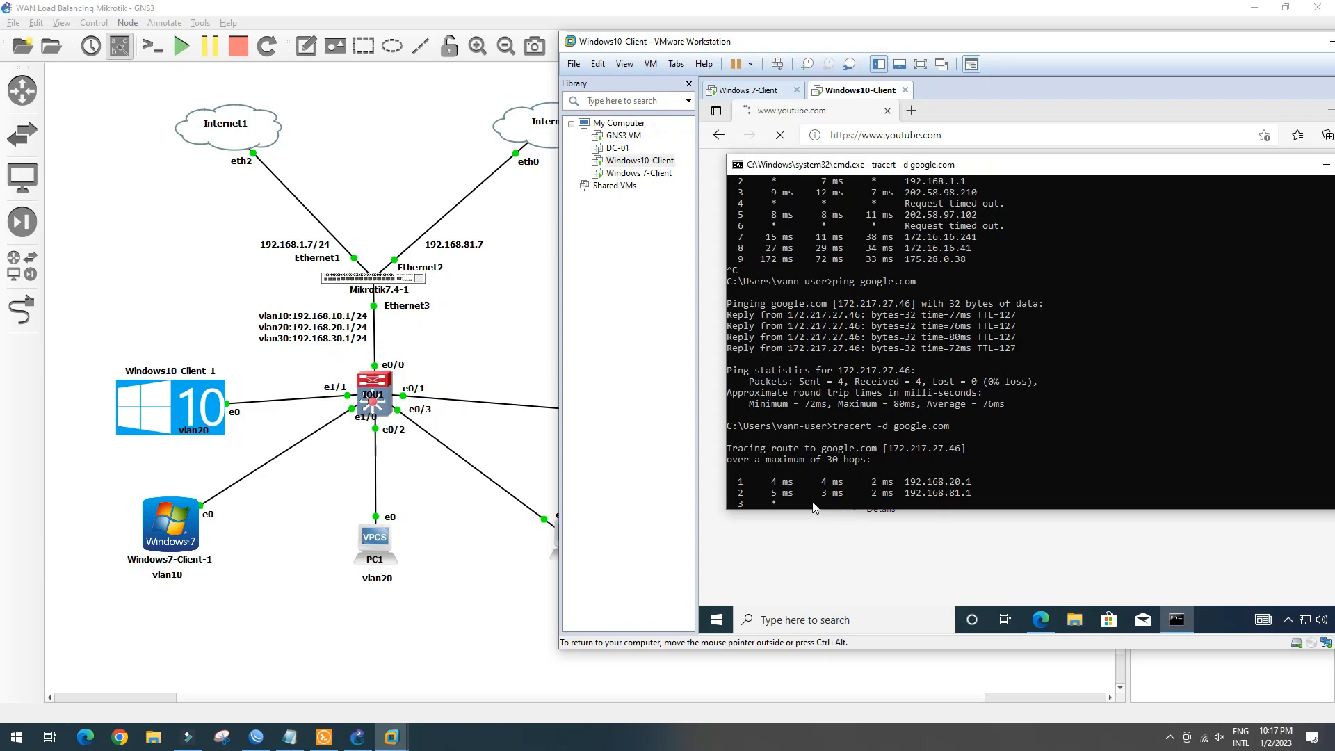
scroll(869, 479, "down", 3)
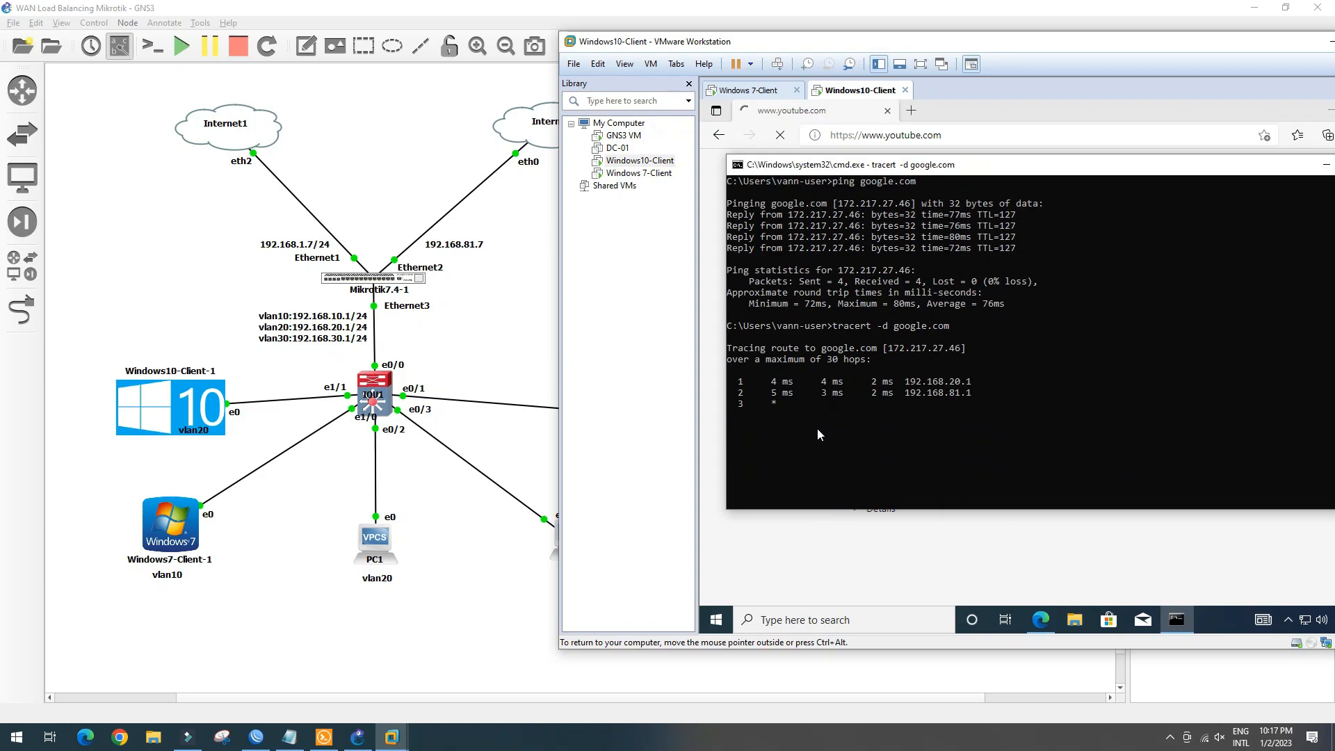
key("ctrl+c")
left_click(840, 423)
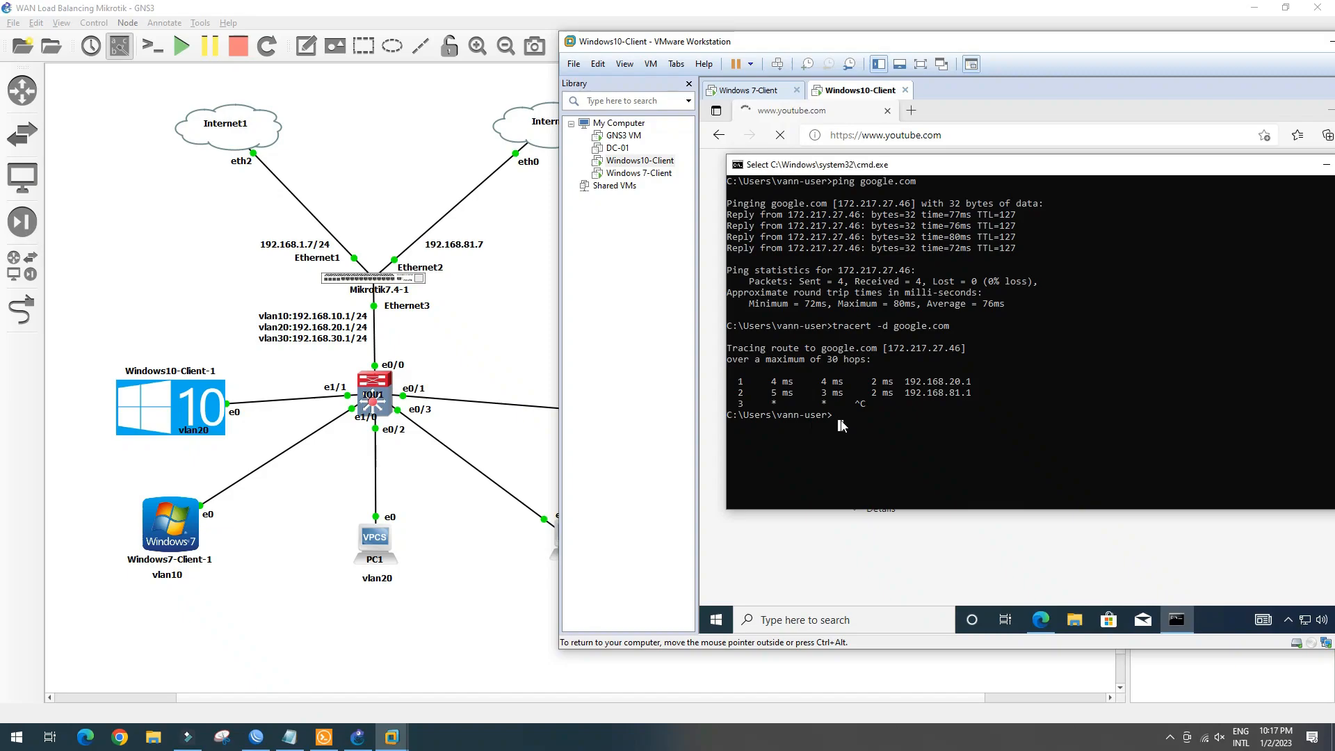
key("Up")
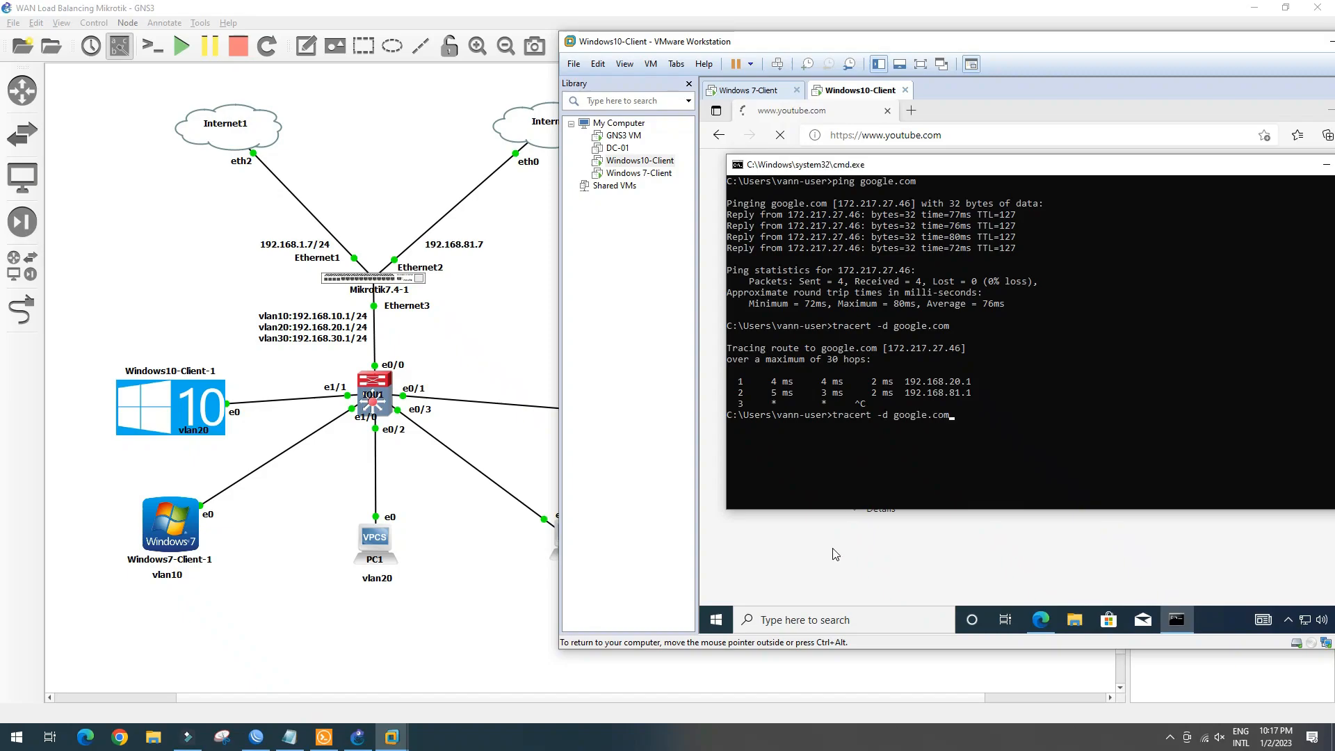
key("Up")
key("Return")
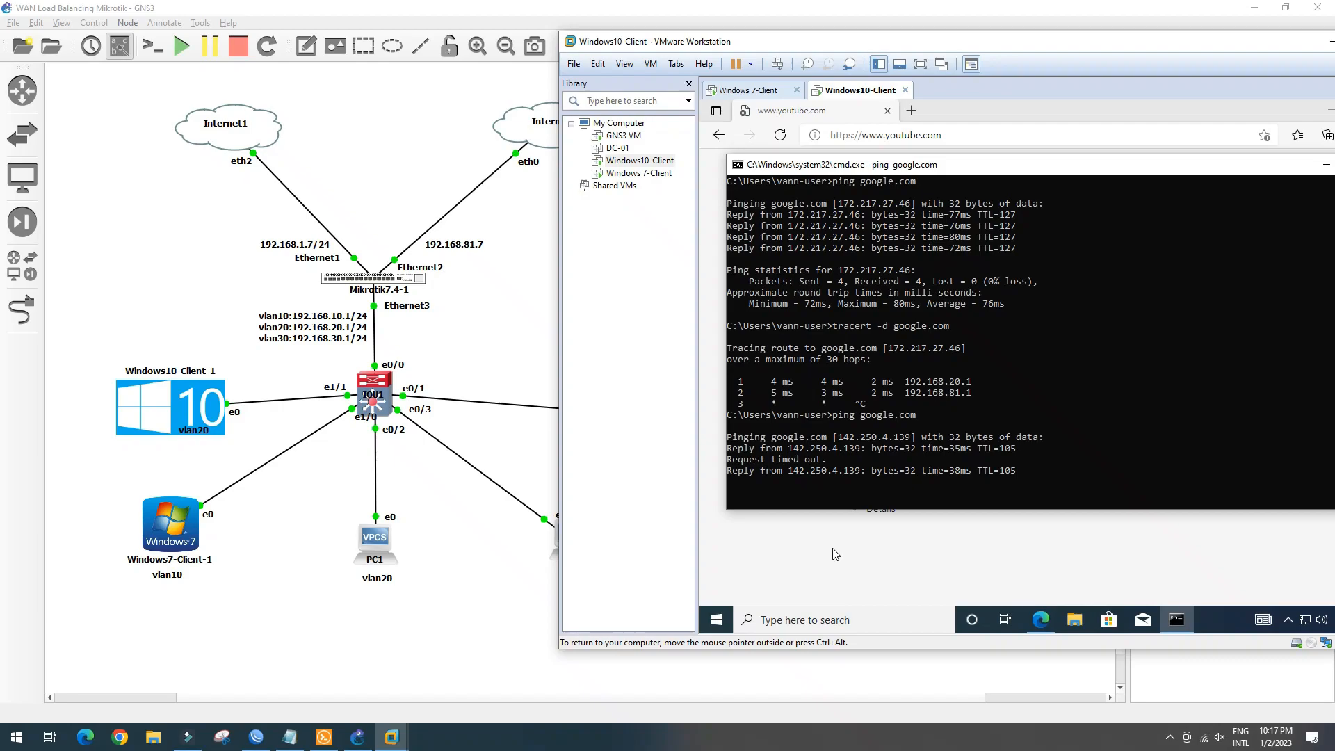
Rerun tracert -d google.com and compare its 192.168.1.1 second hop with the earlier 192.168.81.1
key("ctrl+x")
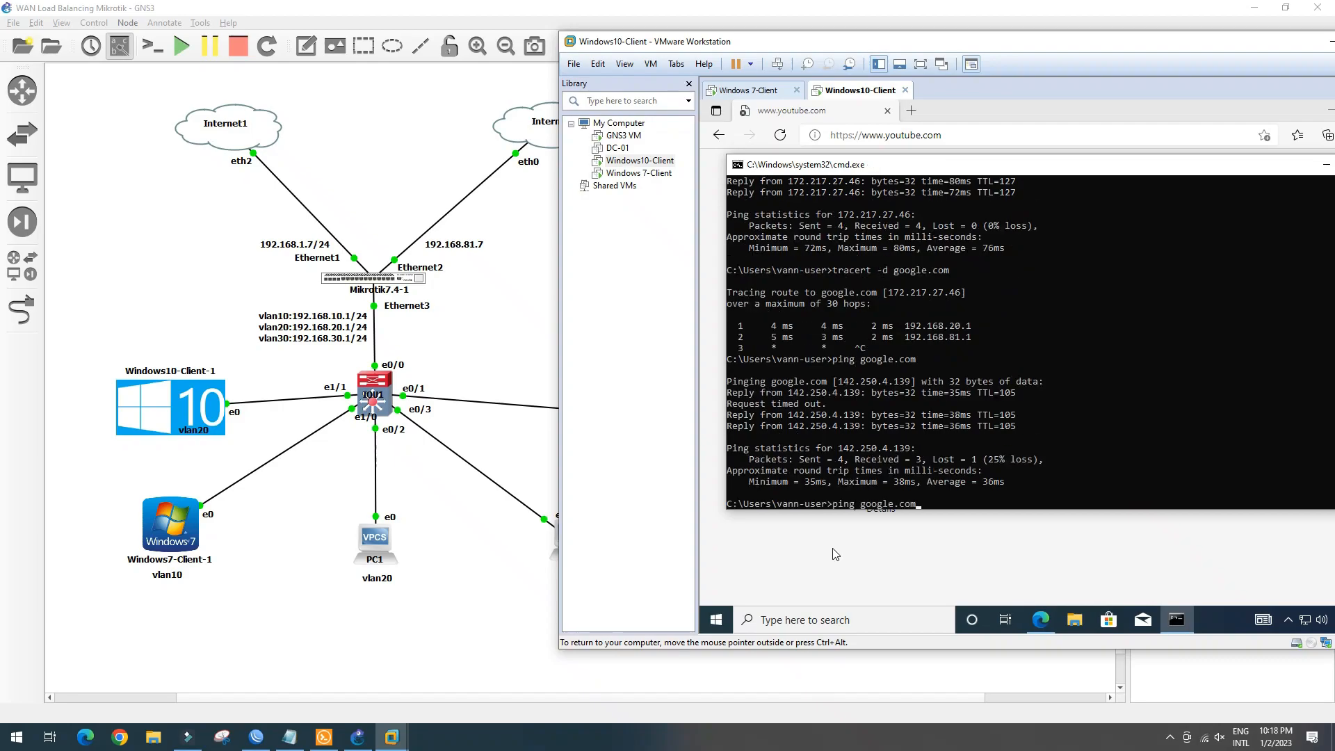
key("Up")
key("Up")
key("Return")
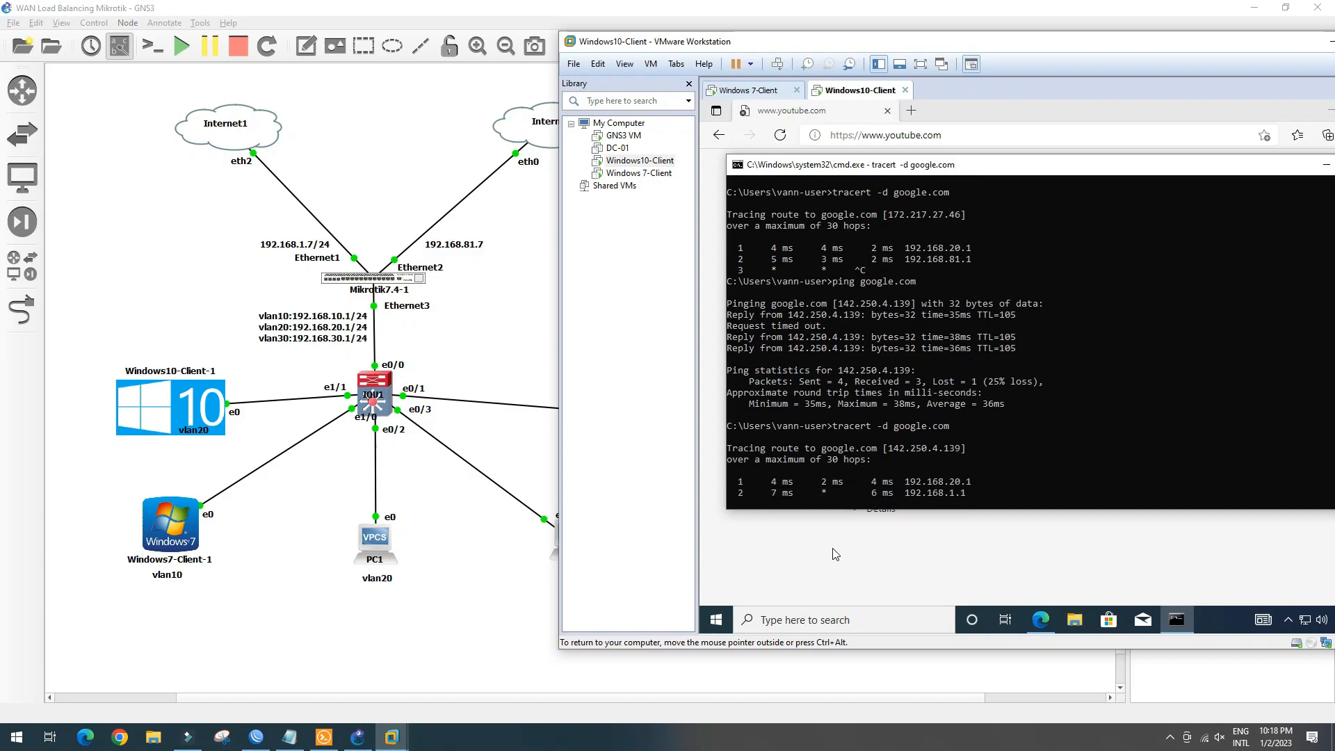
left_click_drag(928, 483, 978, 486)
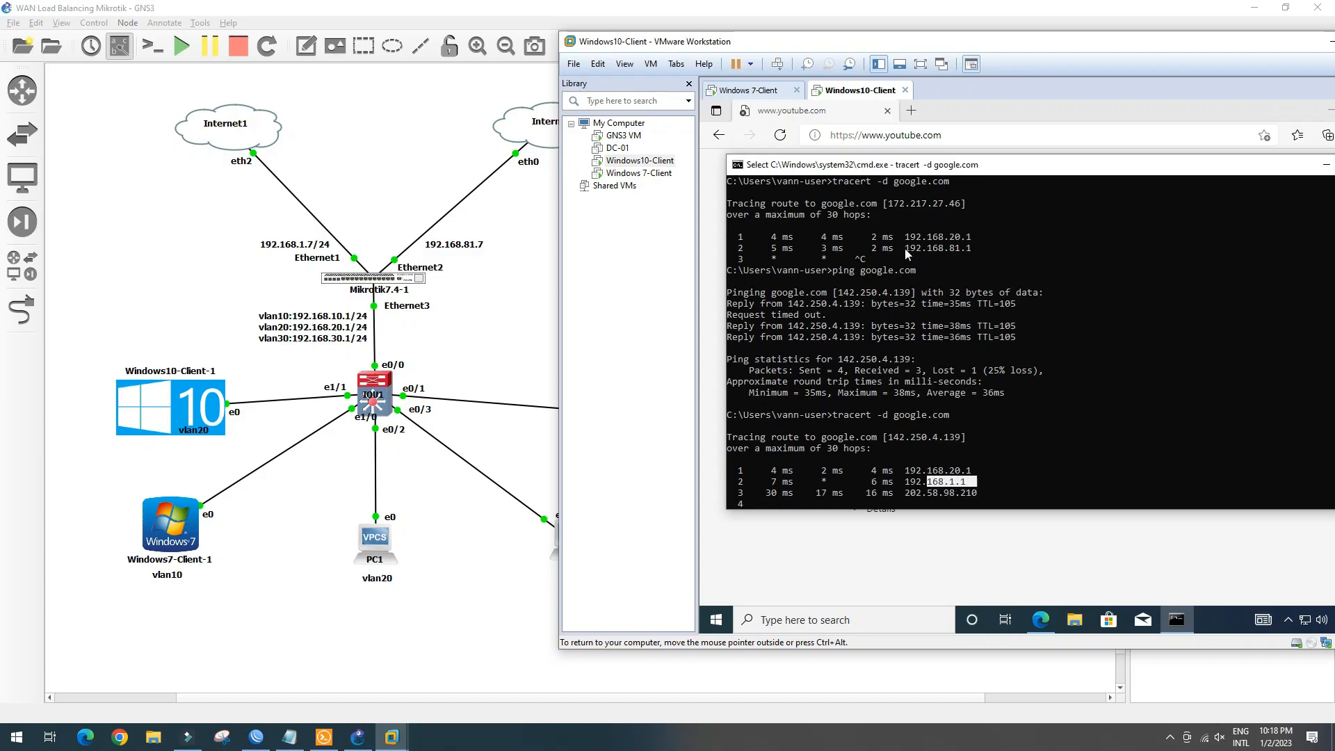
left_click_drag(904, 248, 975, 250)
left_click_drag(913, 482, 991, 484)
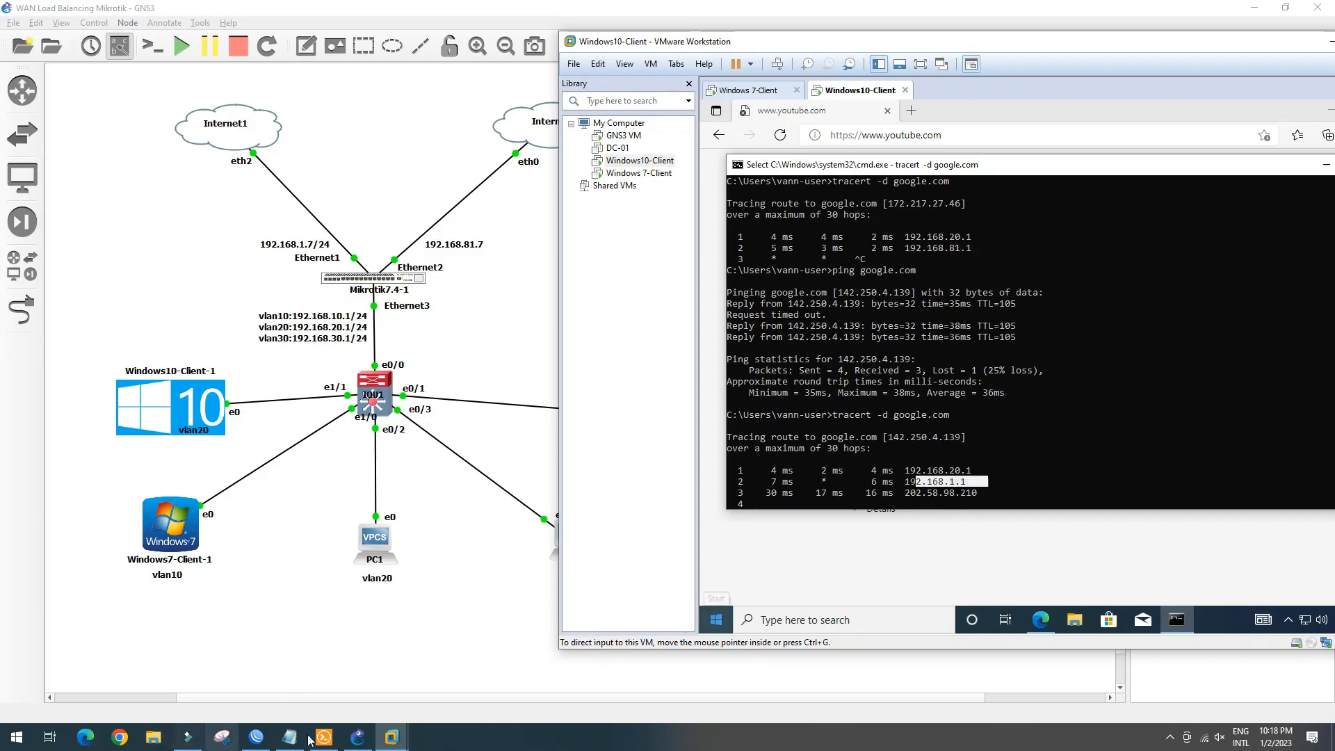
Reconnect the PC3 and PC1 consoles, type 'ping 1.1' on PC1, and close the window
left_click(335, 742)
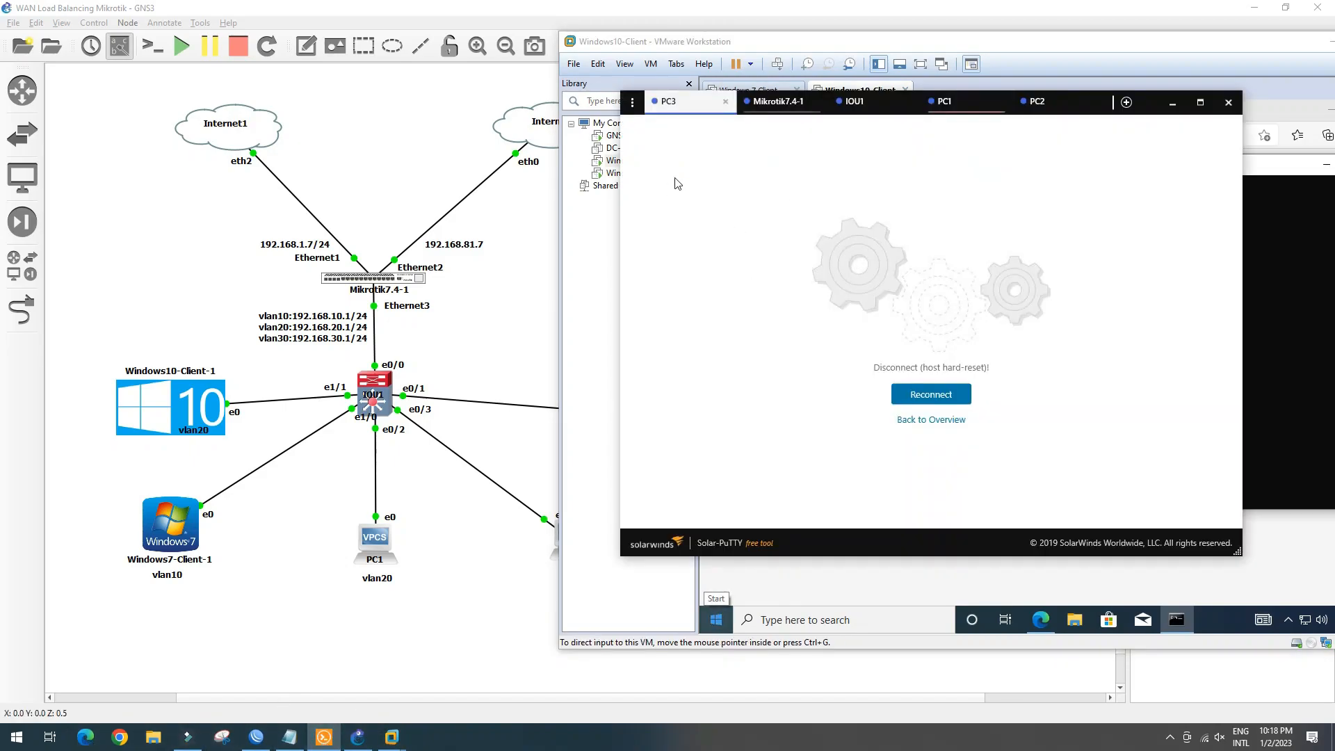
left_click(950, 397)
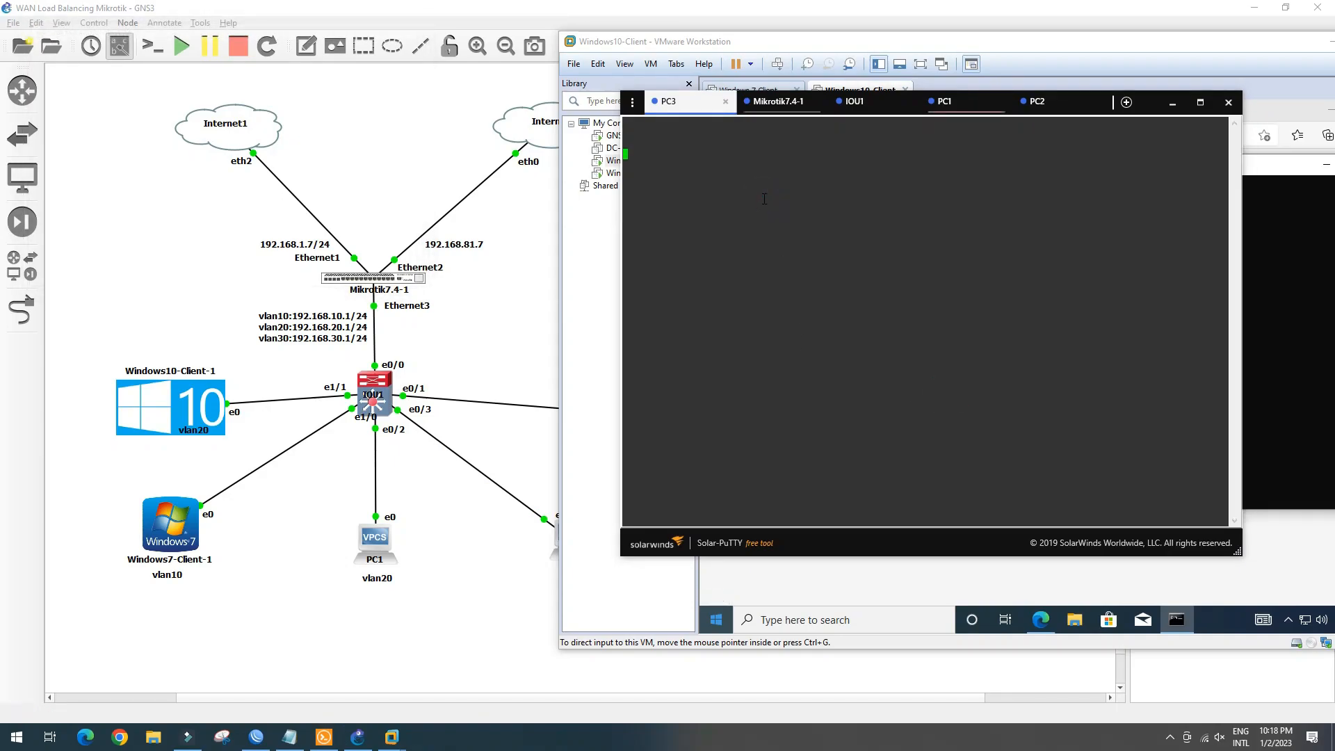
left_click(944, 102)
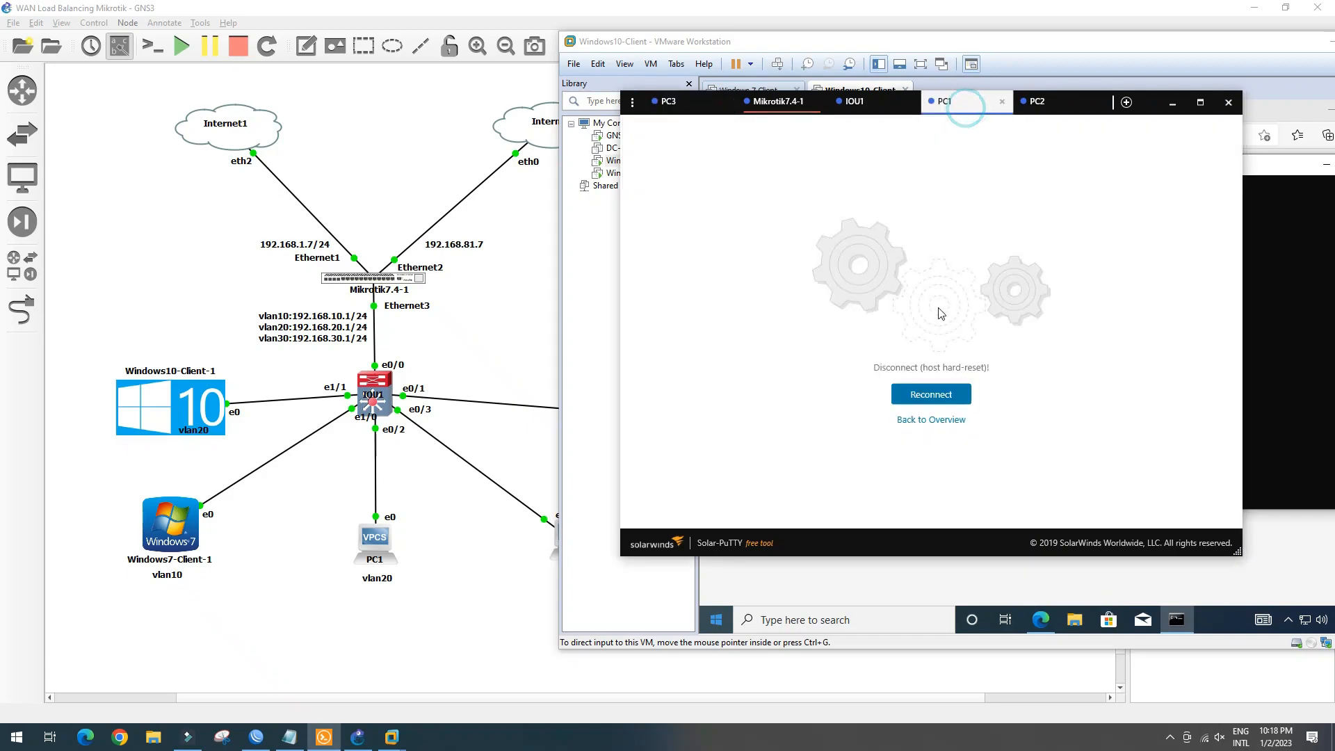
left_click(938, 393)
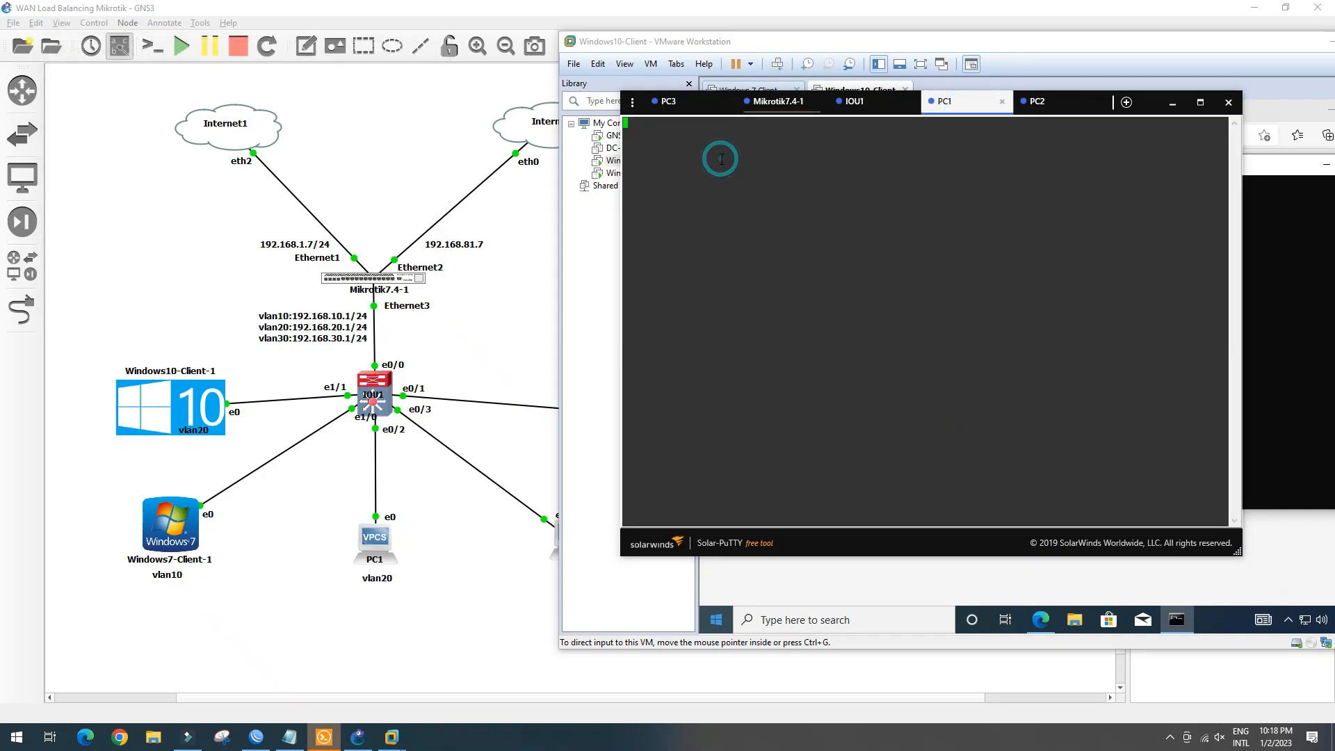
key("Return")
key("Return")
key("Return")
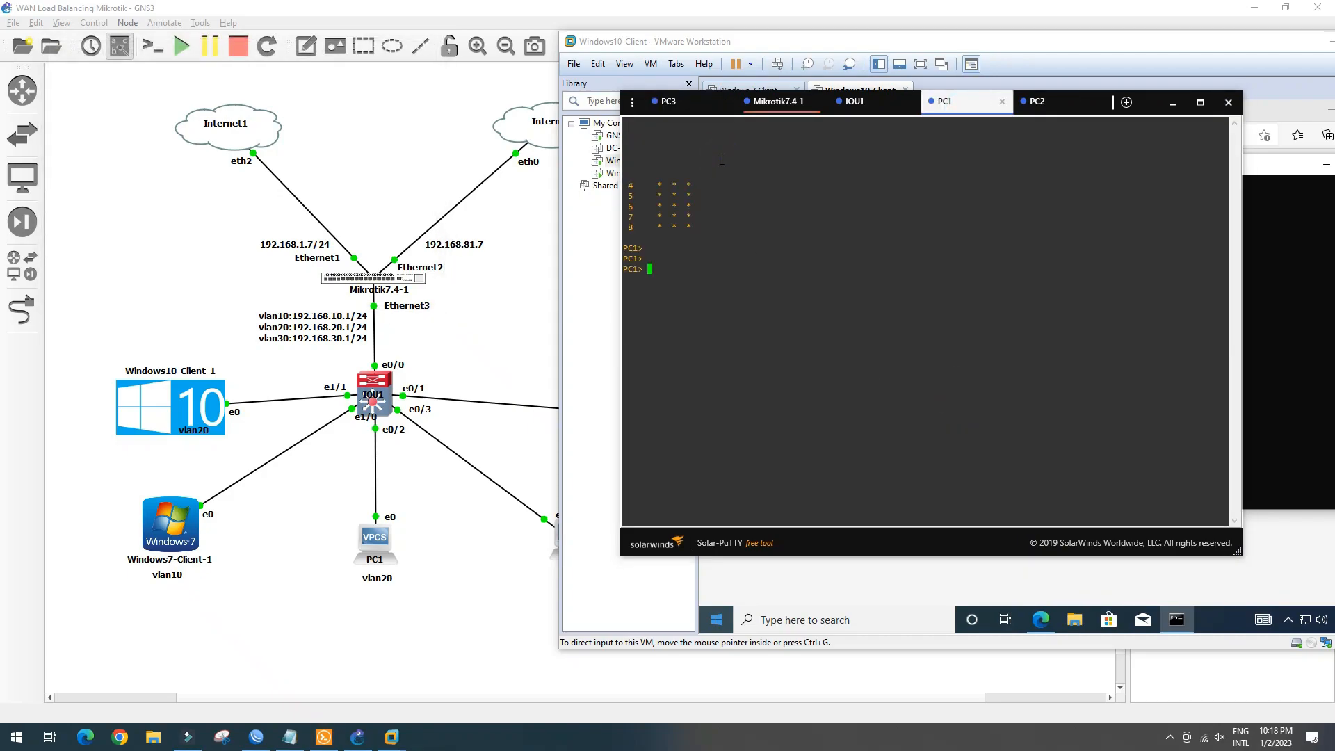
key("Return")
key("Return")
key("Return")
key("Return")
key("Return")
type("ping 1.1")
left_click(1228, 102)
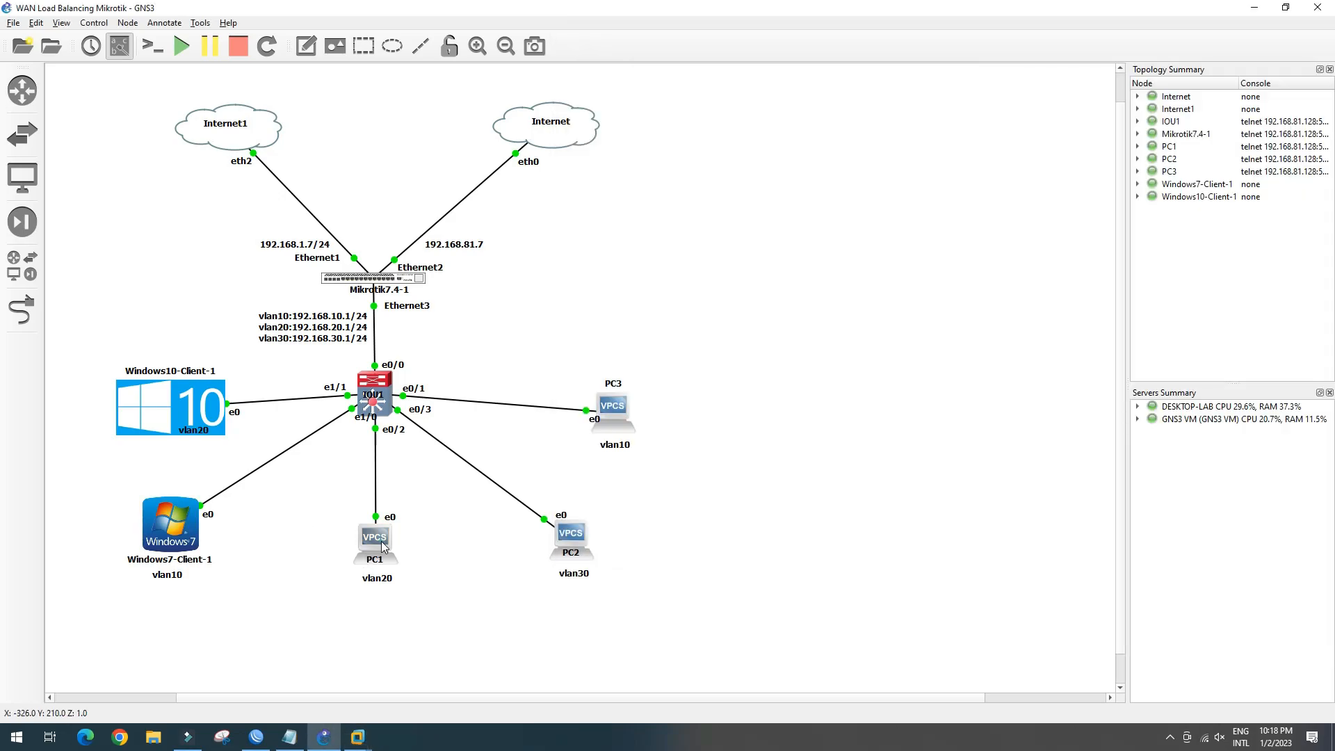
From PC3's console, ping and trace 1.1.1.1, confirming the route via 192.168.81.1
right_click(613, 410)
left_click(656, 471)
double_click(619, 409)
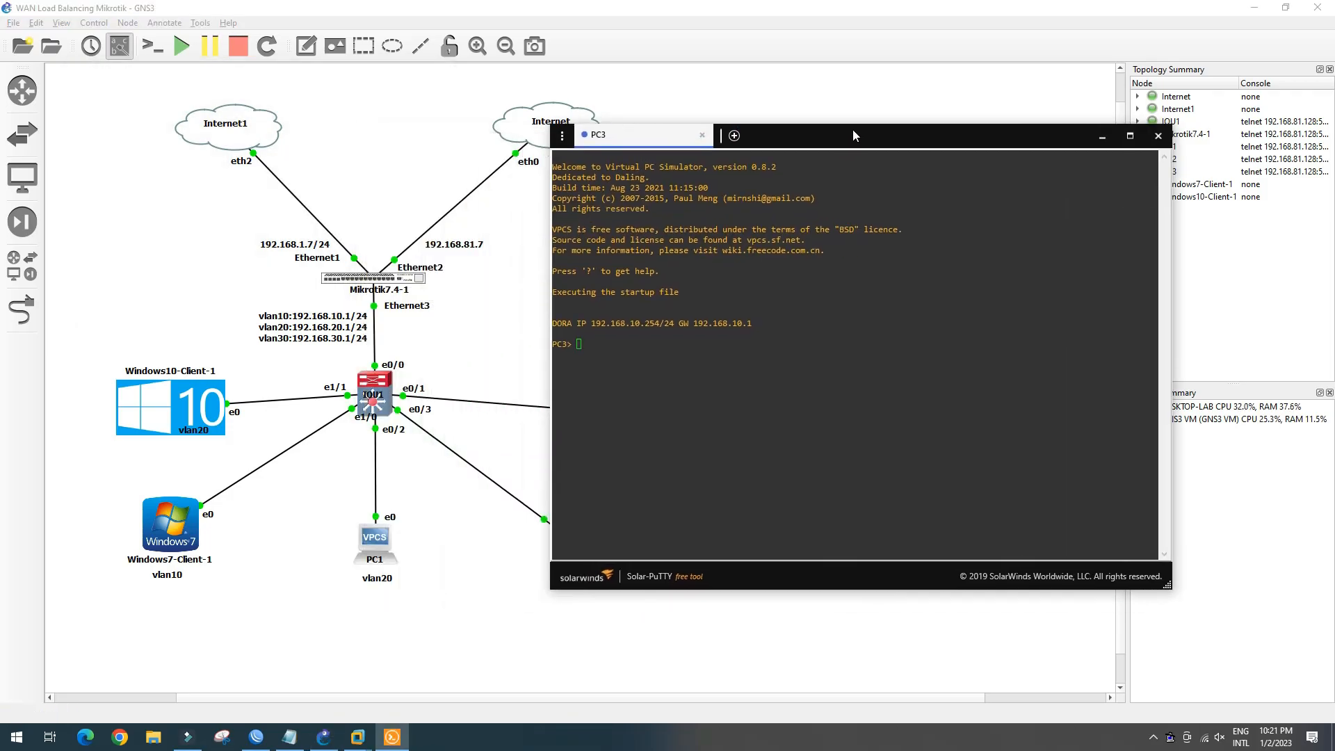
left_click_drag(854, 134, 954, 108)
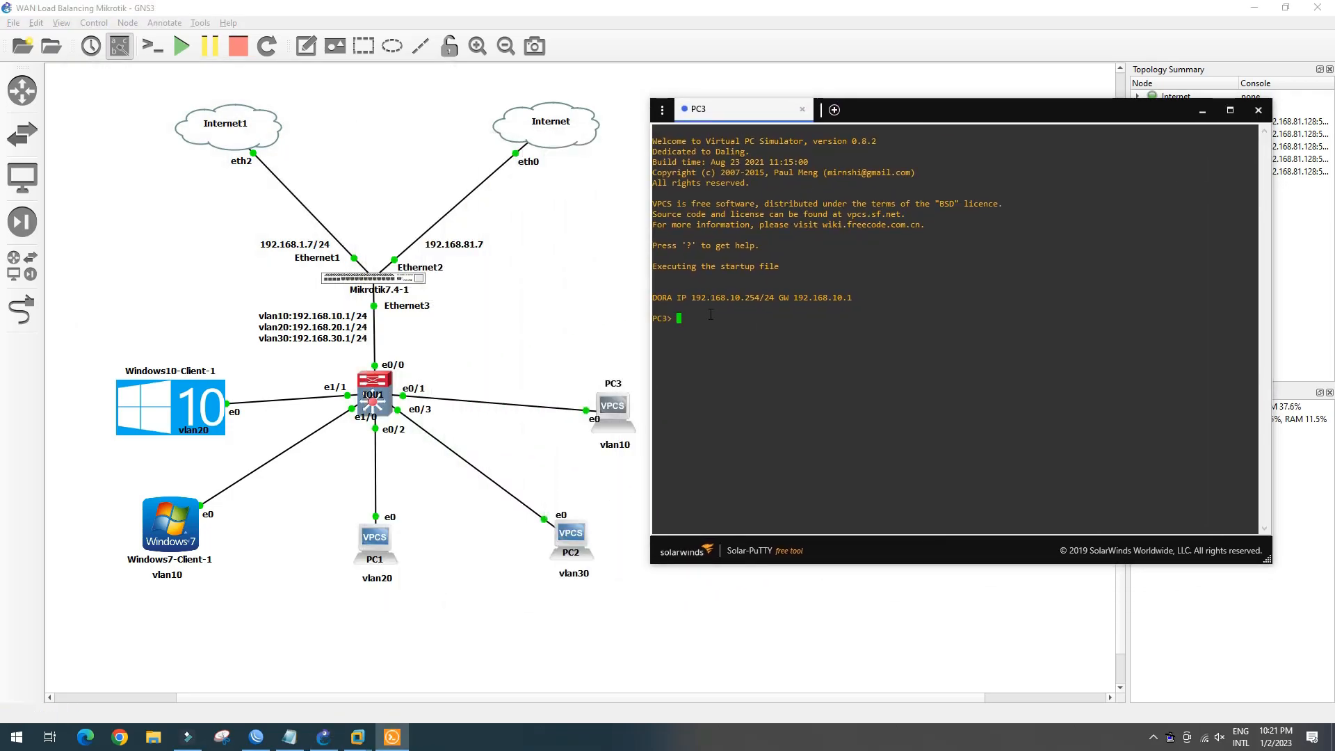
type("ping 1.1.1")
key("Return")
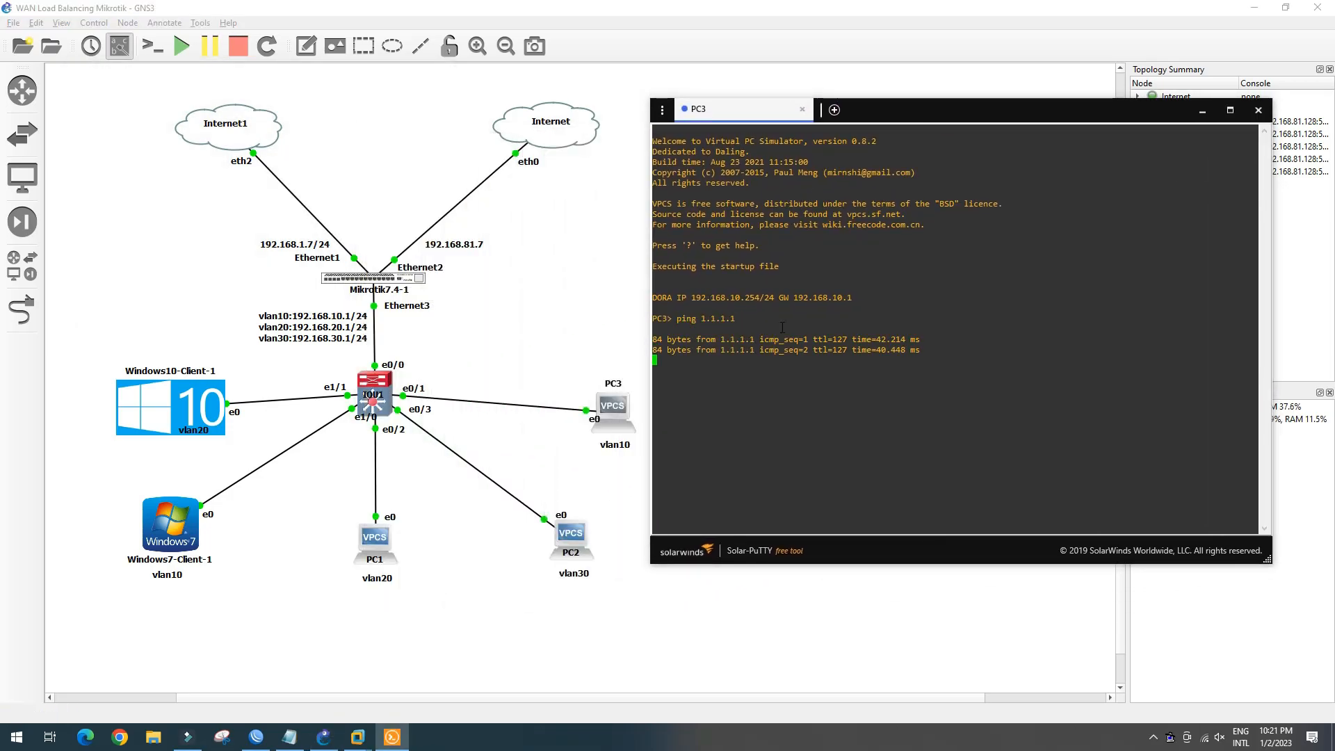
type("trace 1.1.1.1")
key("Return")
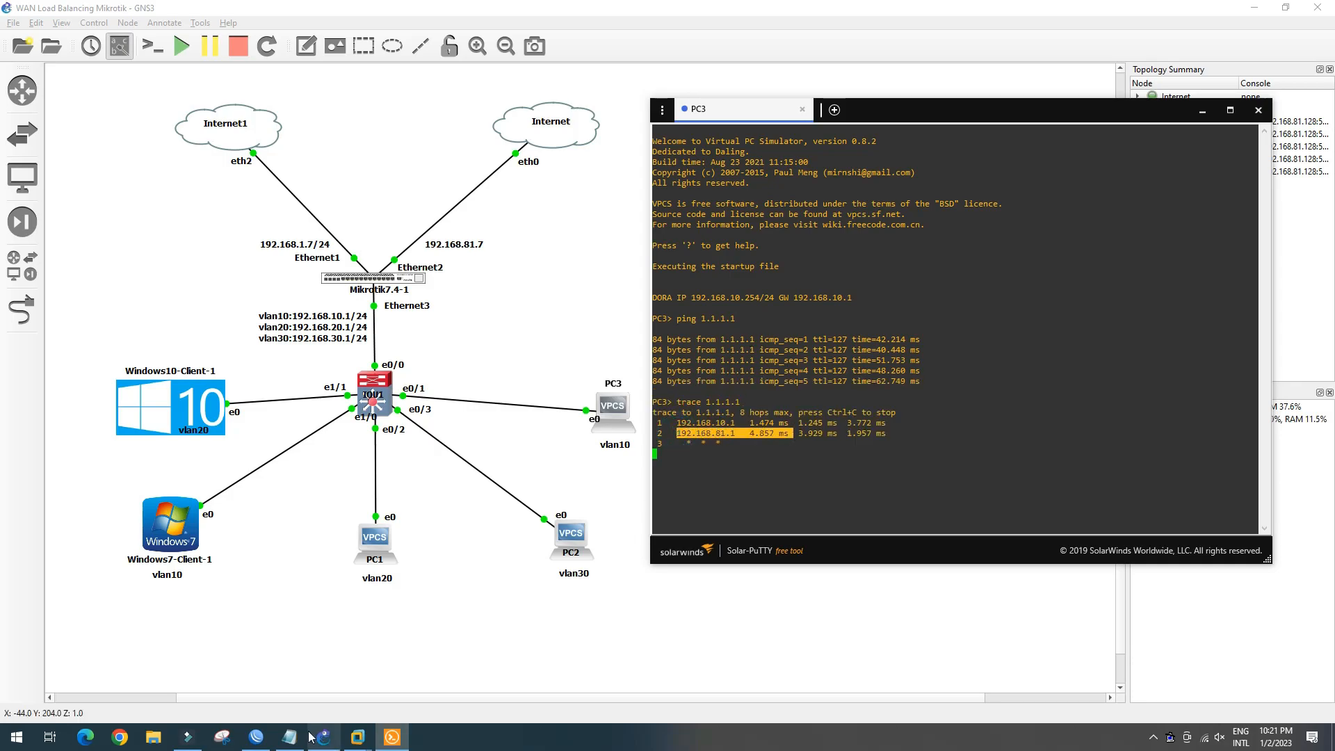
Check the Windows 10 client VM, then return to the topology and open PC2's console
left_click(357, 737)
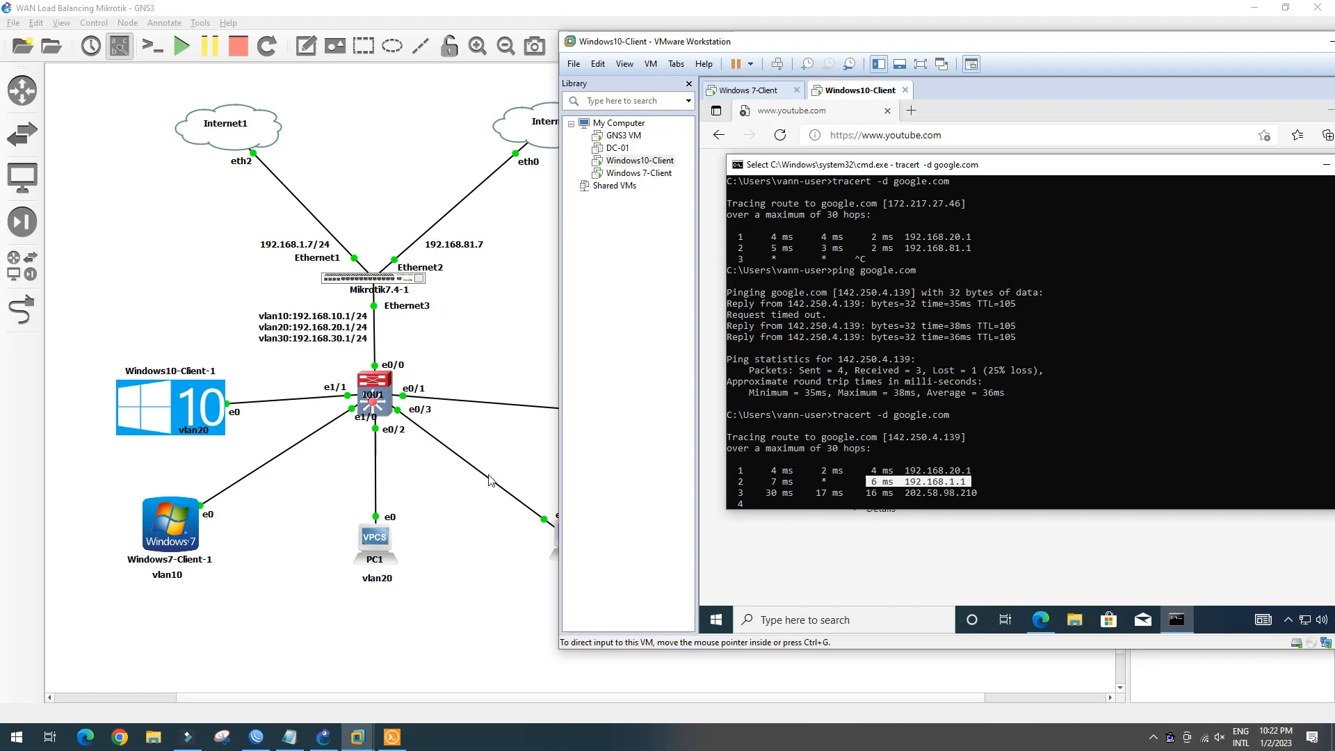
left_click(491, 479)
double_click(575, 542)
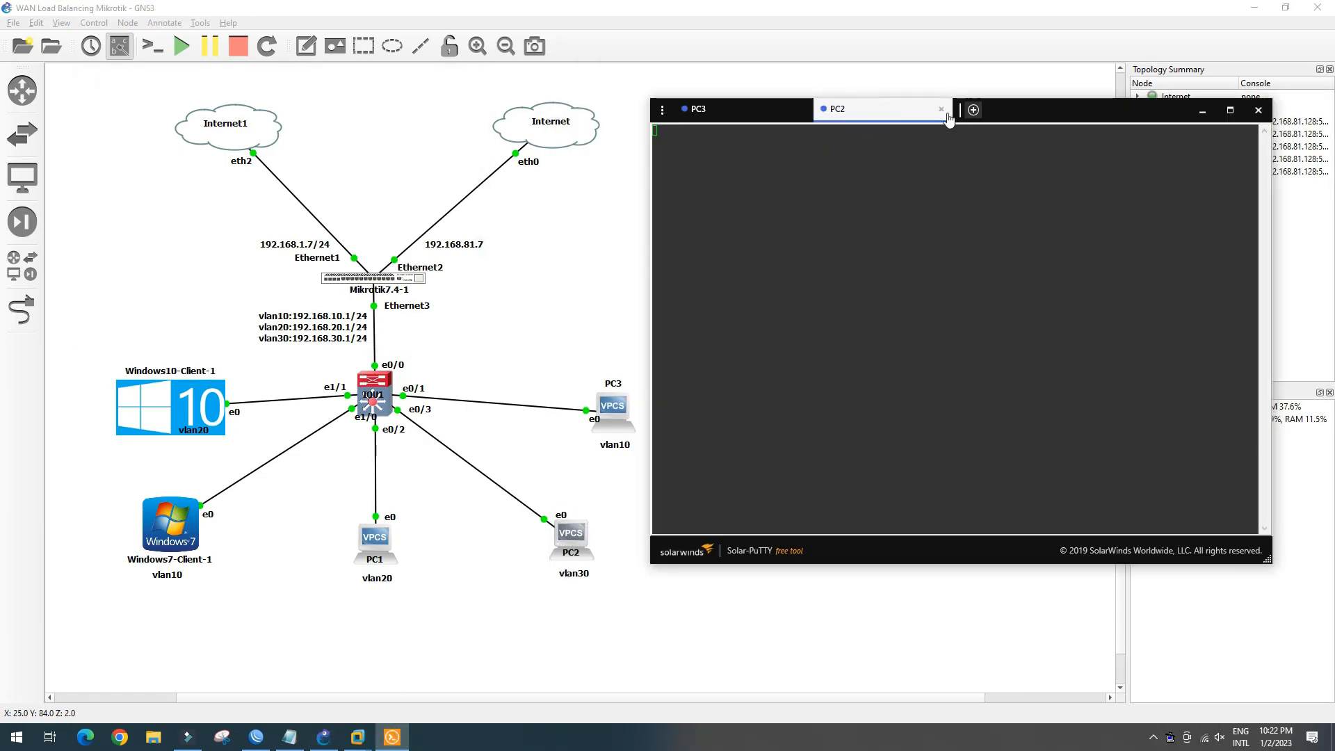
Start the PC2 node and ping 1.1.1.1 successfully from its console
right_click(574, 532)
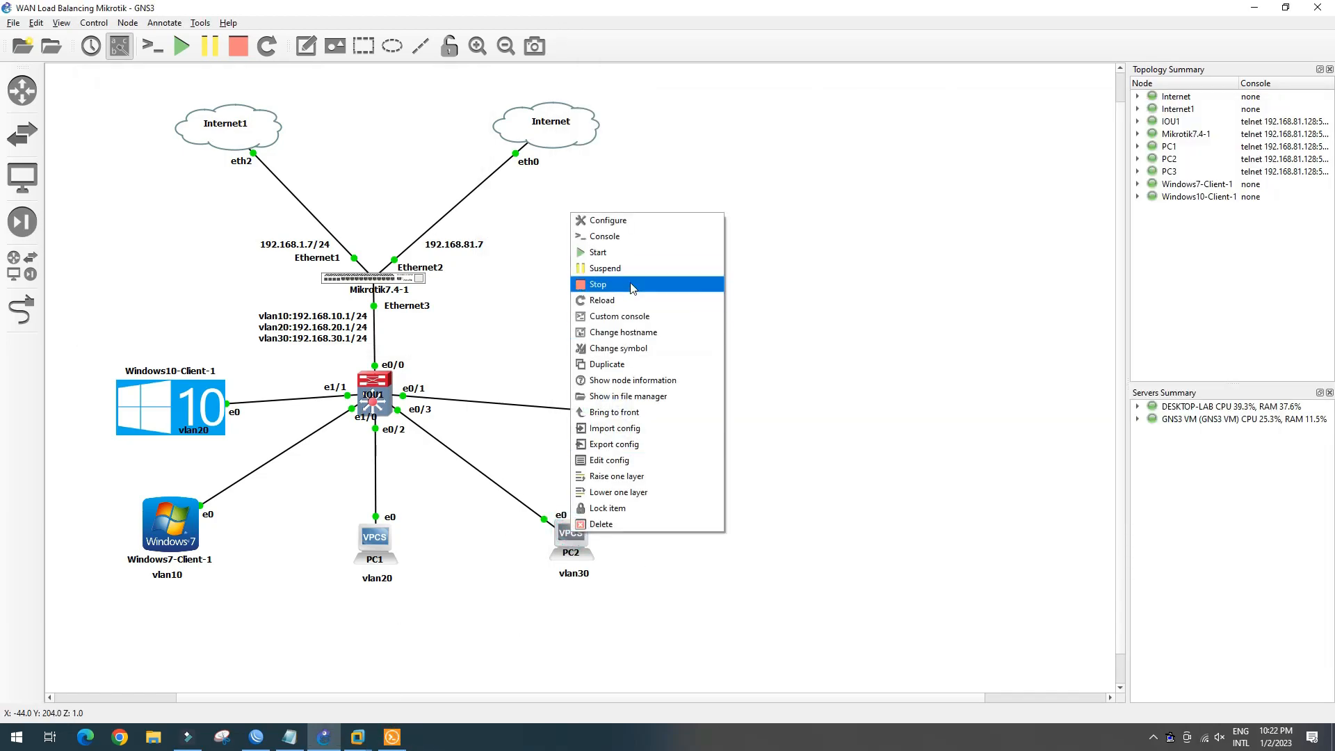
left_click(625, 255)
left_click(391, 737)
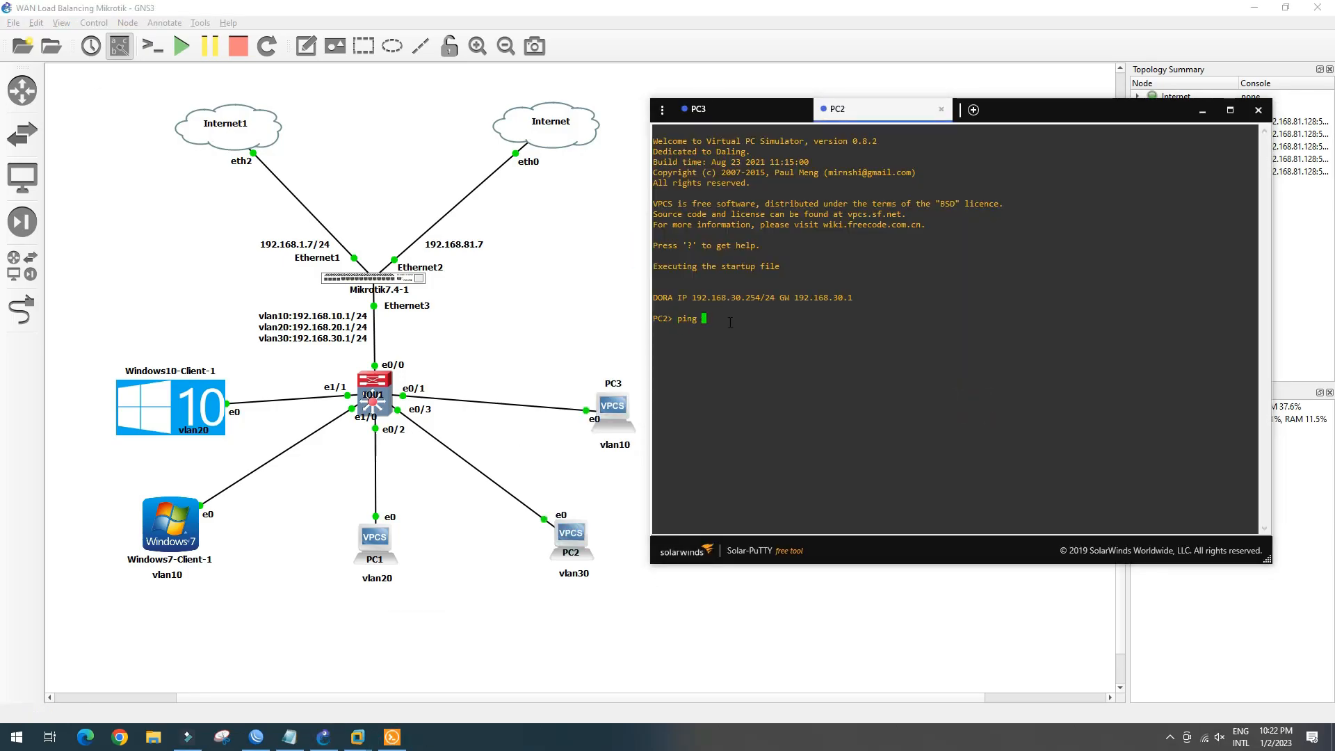
type("ping 1.1.1.1")
key("Return")
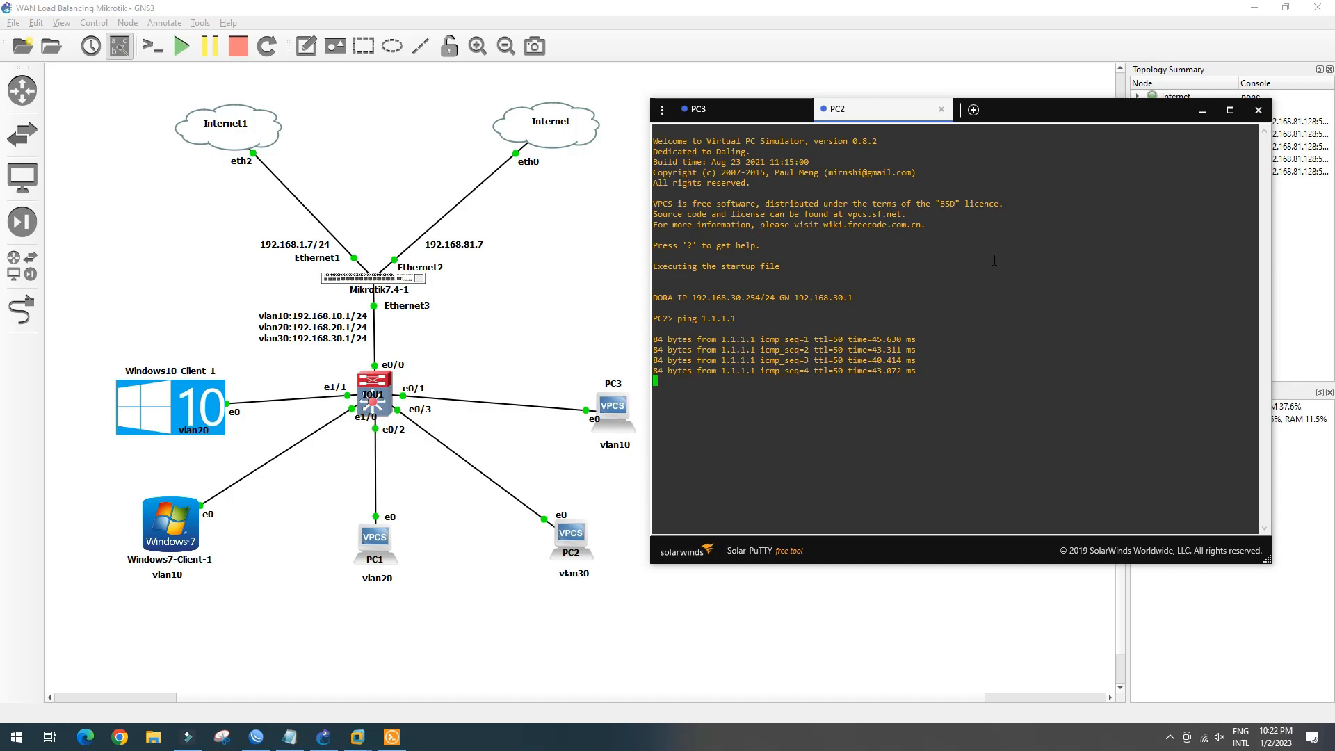
Trace 1.1.1.1 from PC2, noting hop 202.58.98.210, and compare it with PC3's trace
type("trace 1.1.1.1")
key("Return")
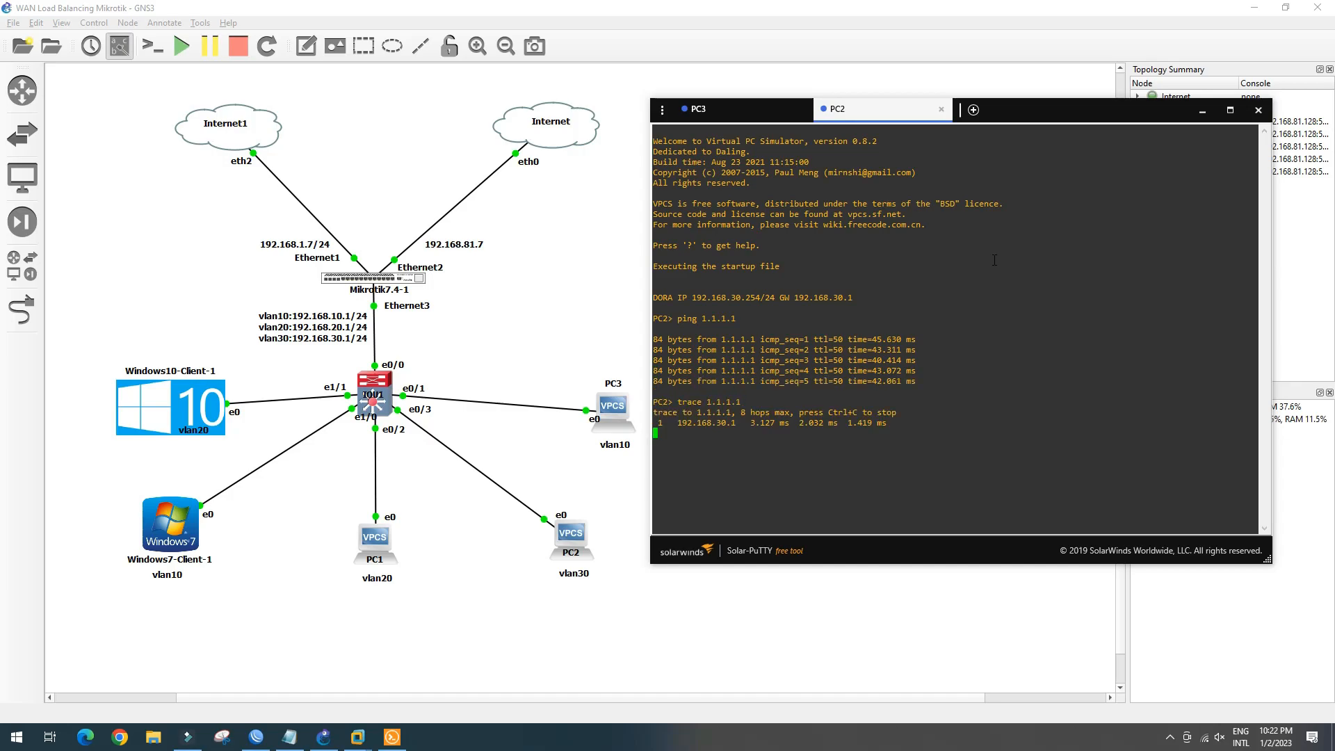
left_click_drag(669, 443, 857, 445)
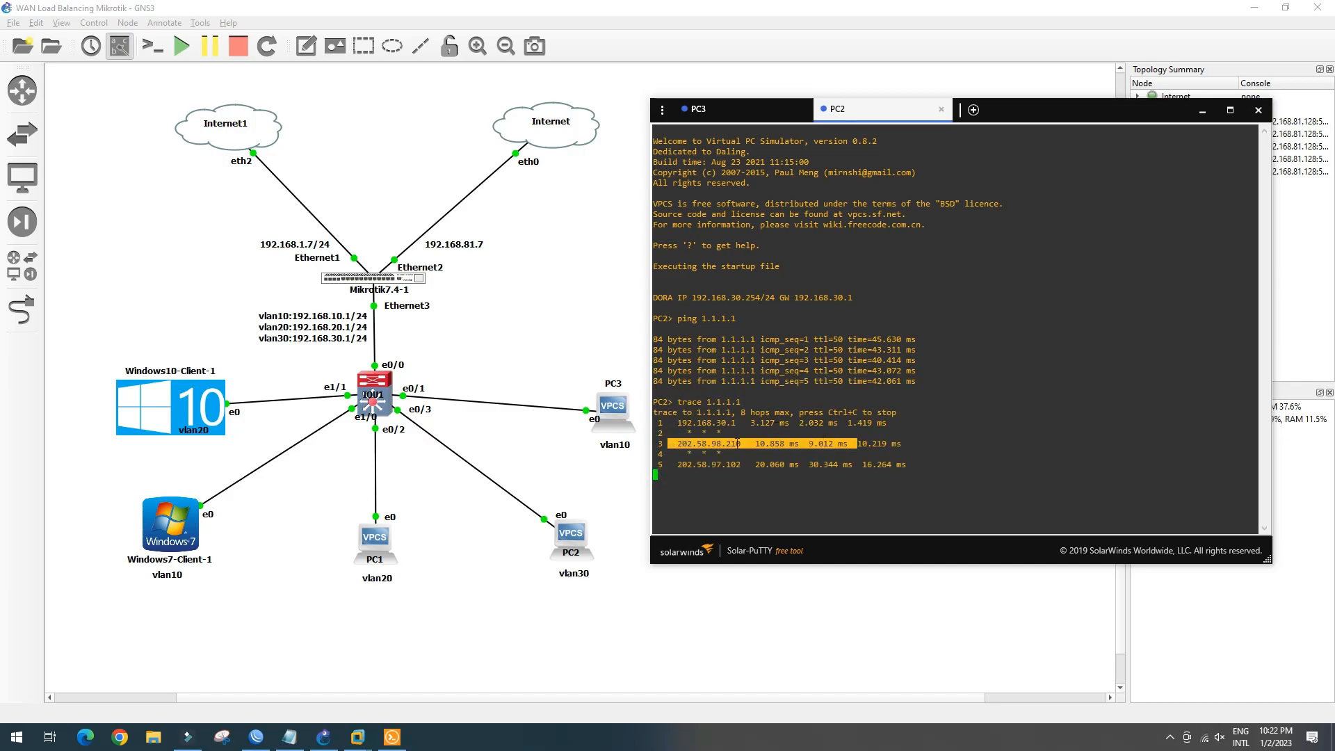
left_click(726, 109)
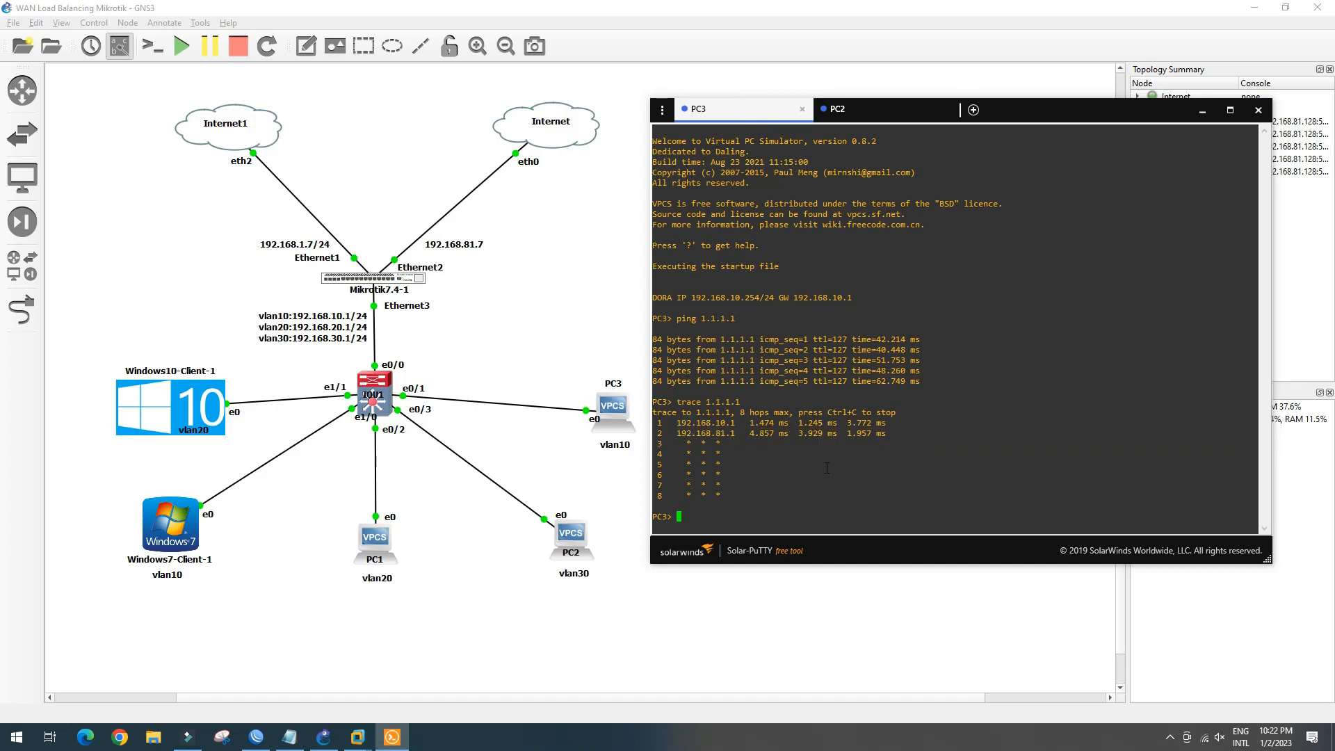
left_click(358, 737)
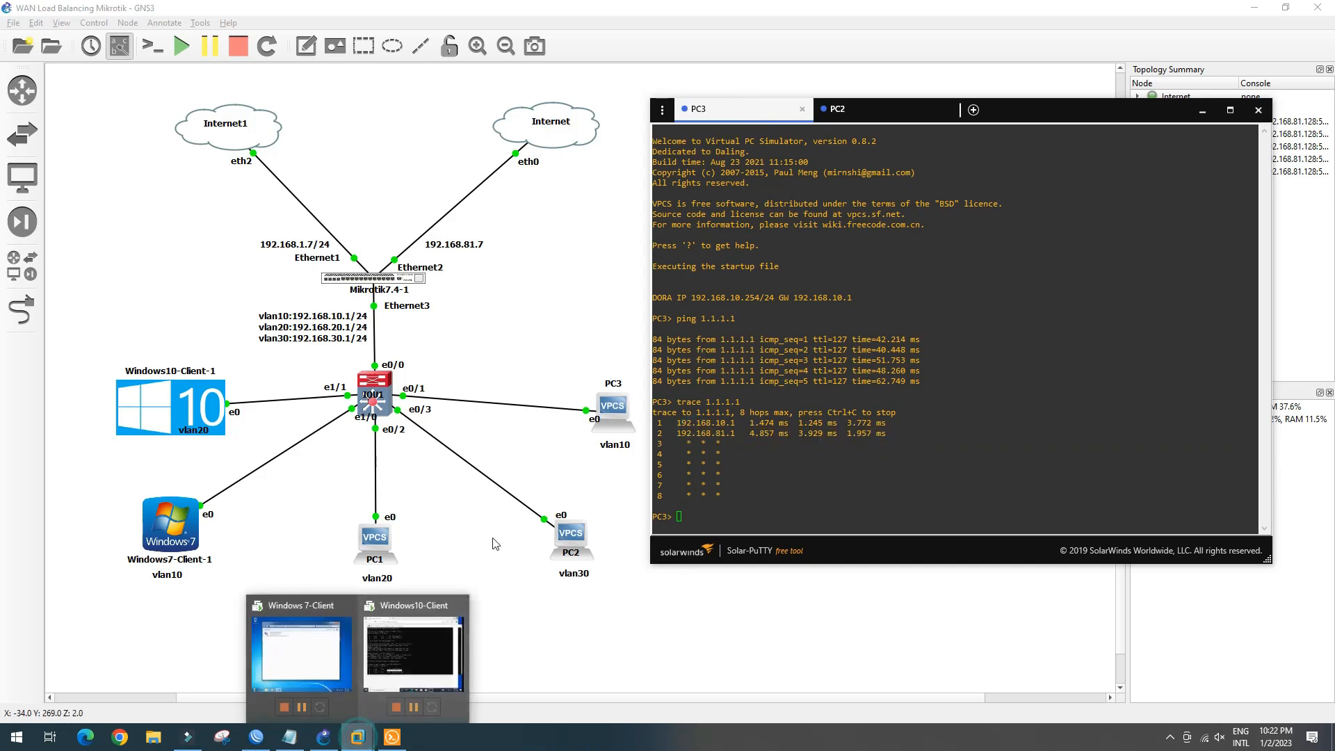
Bring up the Windows 10 client VM and minimize its command prompt to reveal the browser
left_click(417, 647)
left_click_drag(884, 43, 964, 99)
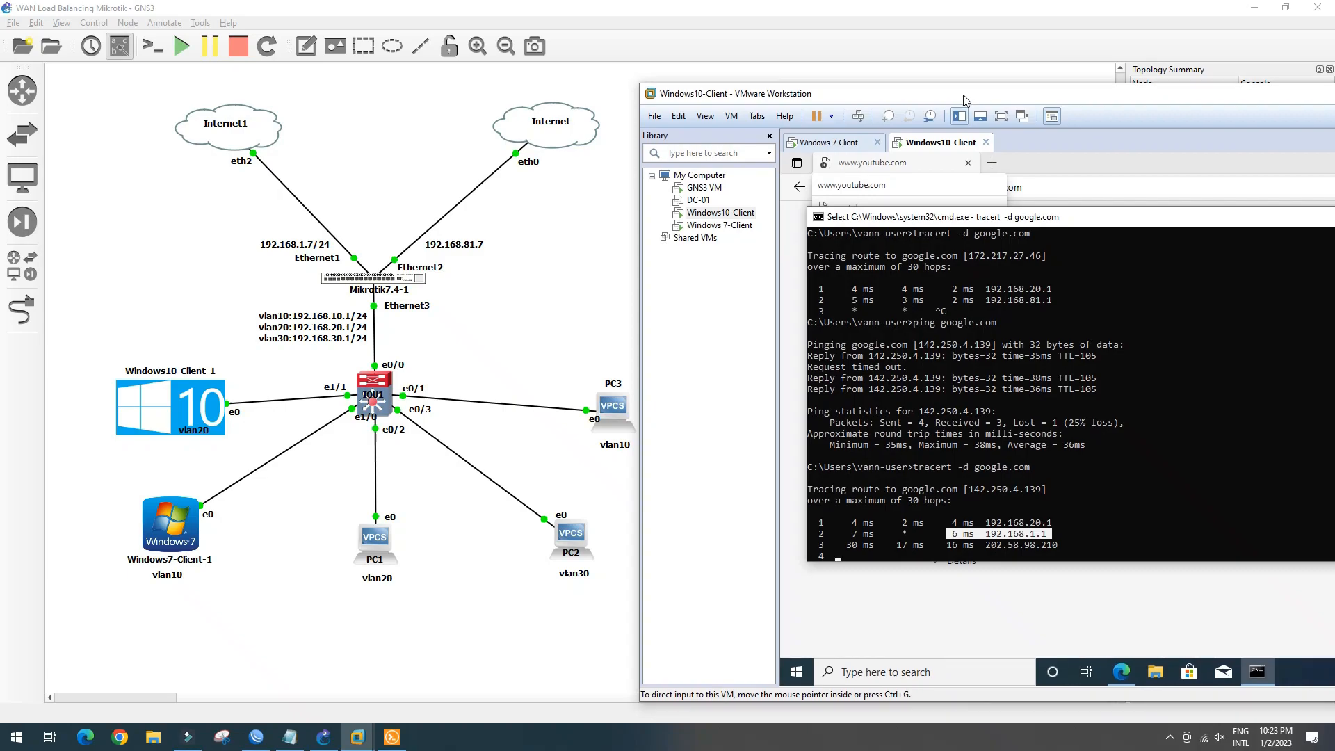
left_click_drag(1088, 218, 917, 274)
left_click_drag(1165, 272, 1215, 246)
left_click(1284, 249)
Load google.com in Edge and hide the VMware Library with F9
left_click(1007, 190)
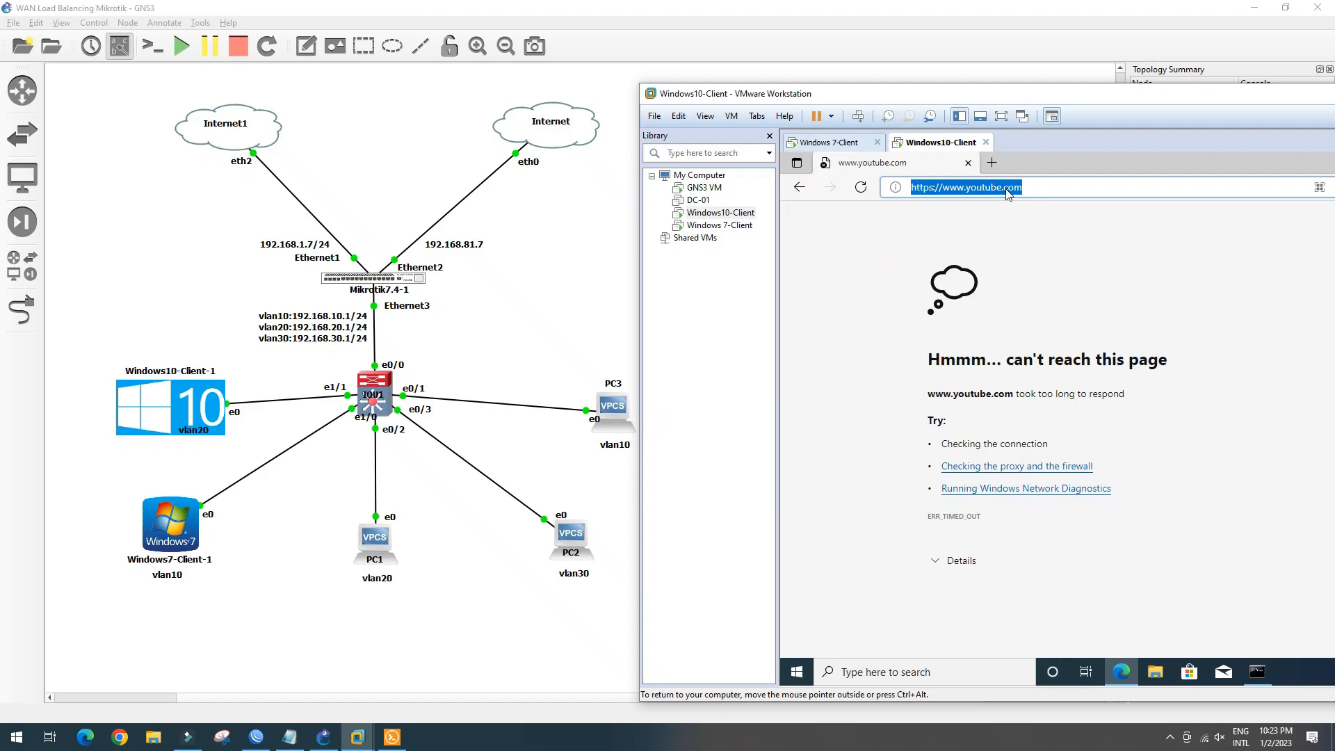
type("google.com")
key("Return")
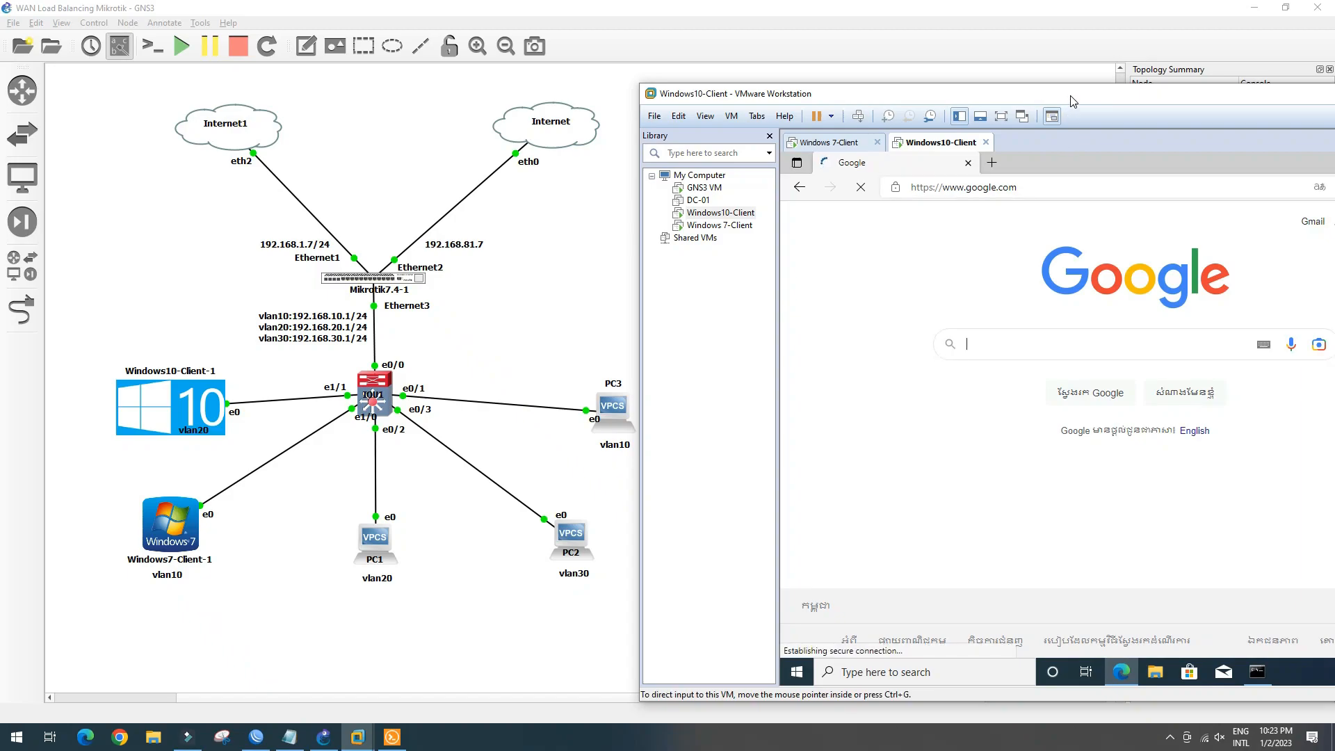
left_click_drag(1073, 102, 1032, 30)
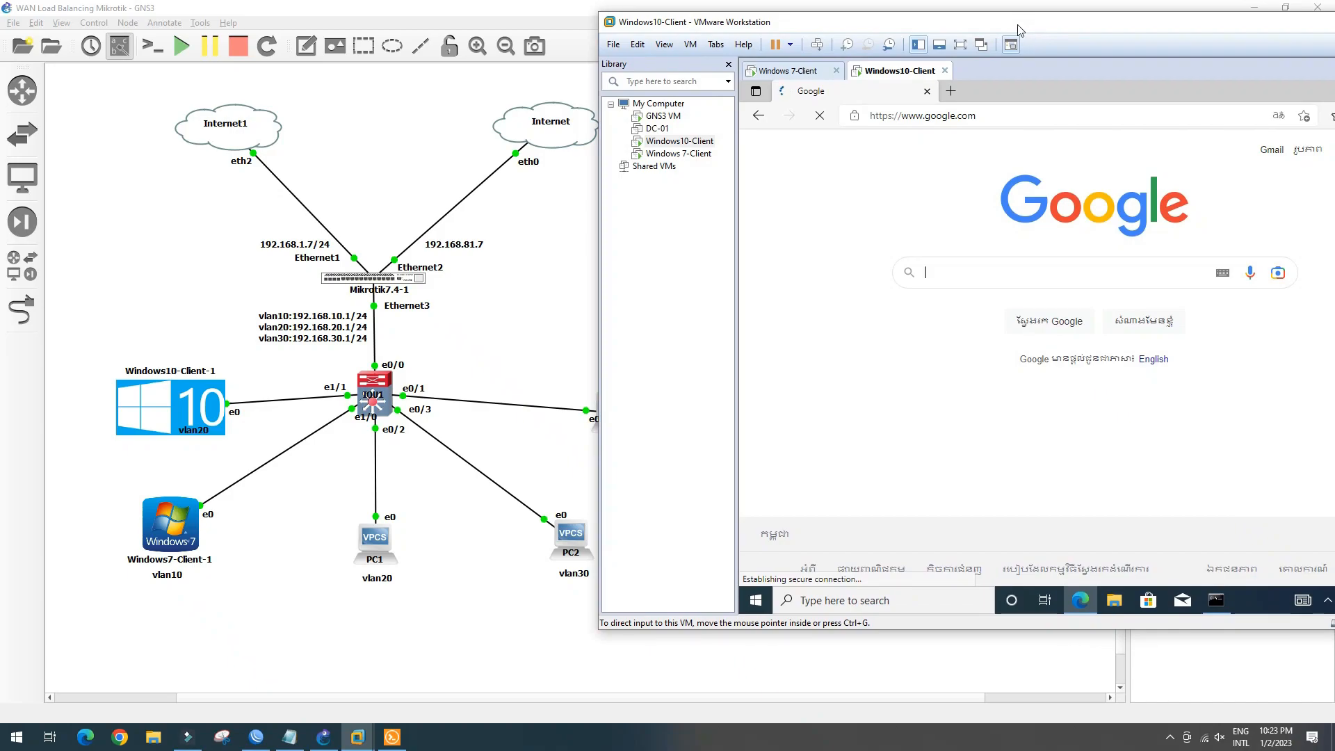
key("F9")
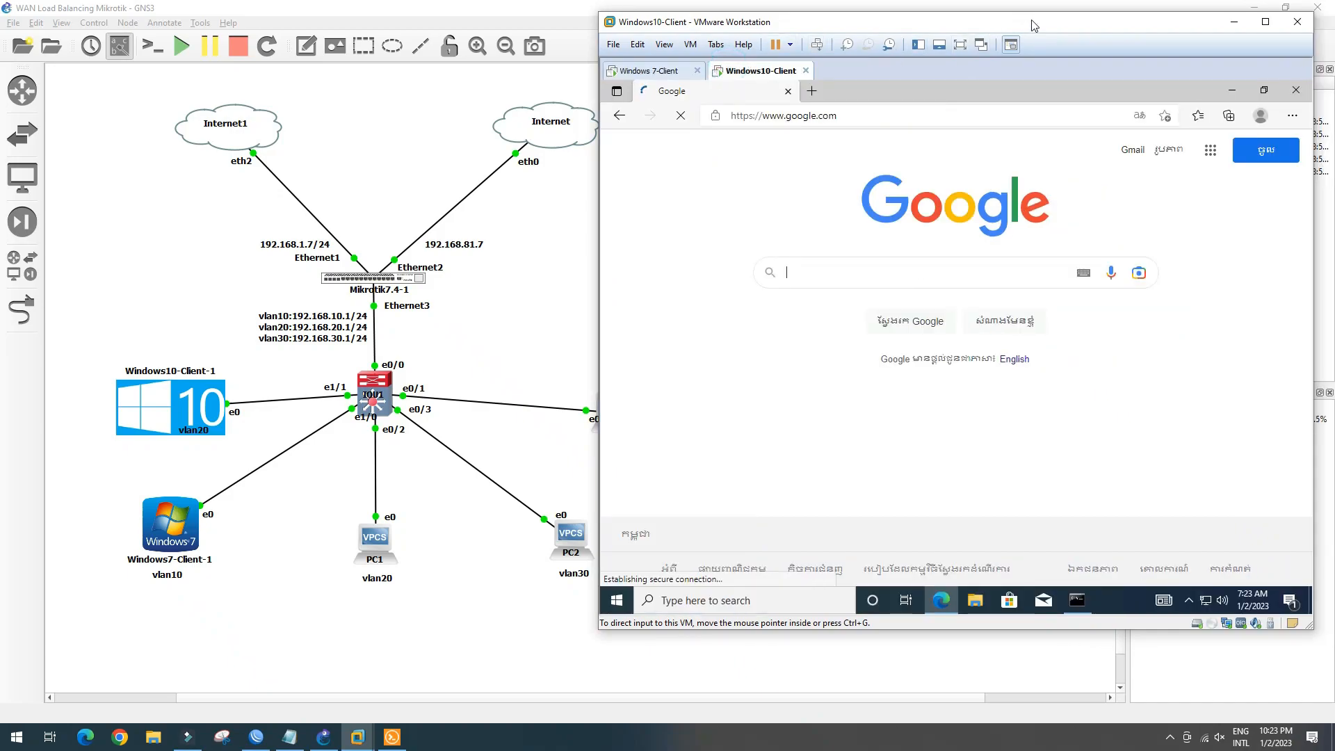
left_click_drag(1034, 25, 1053, 36)
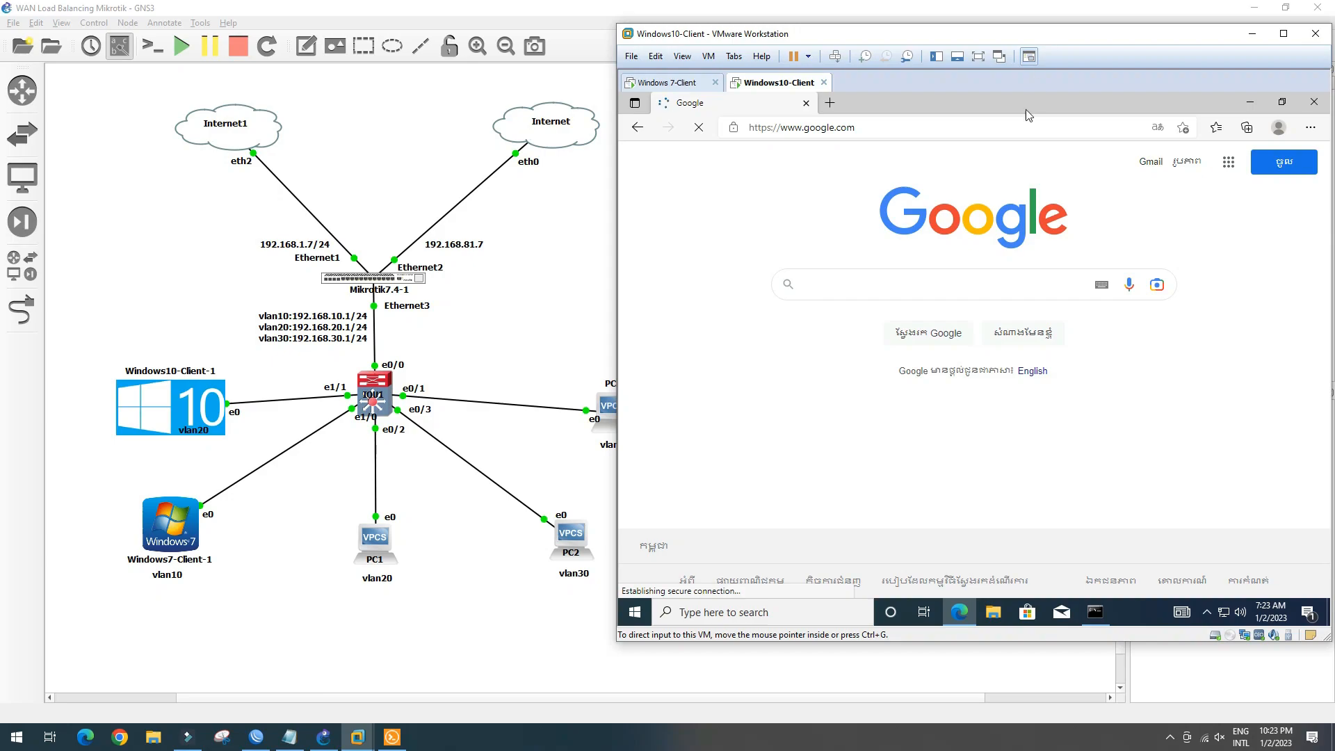